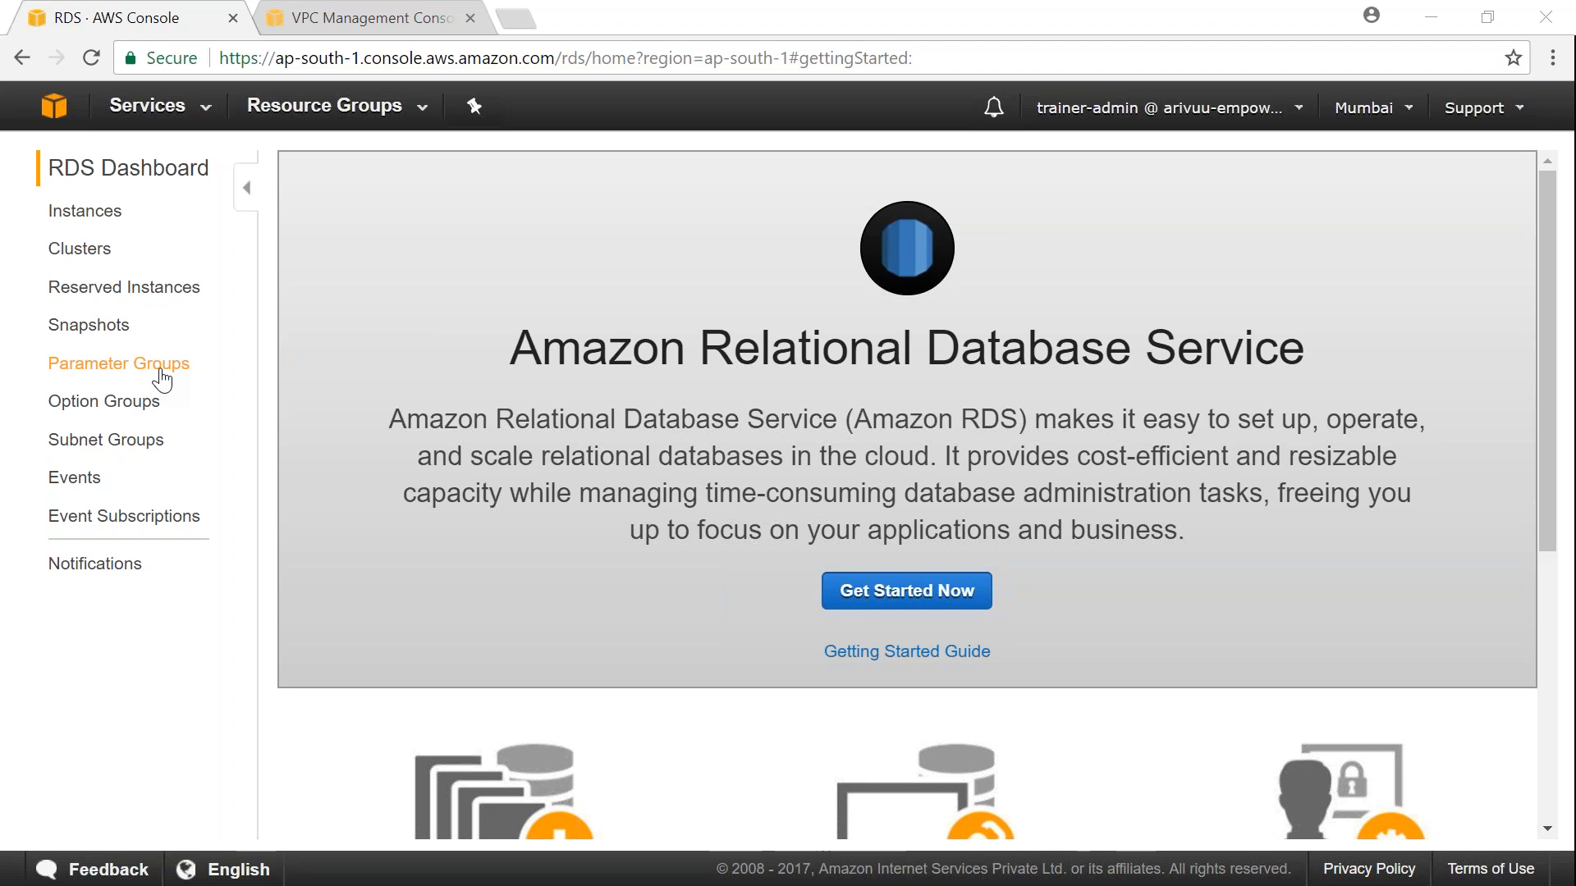
# Start a new RDS parameter group and choose mysql5.7 as its parameter group family
pyautogui.click(162, 373)
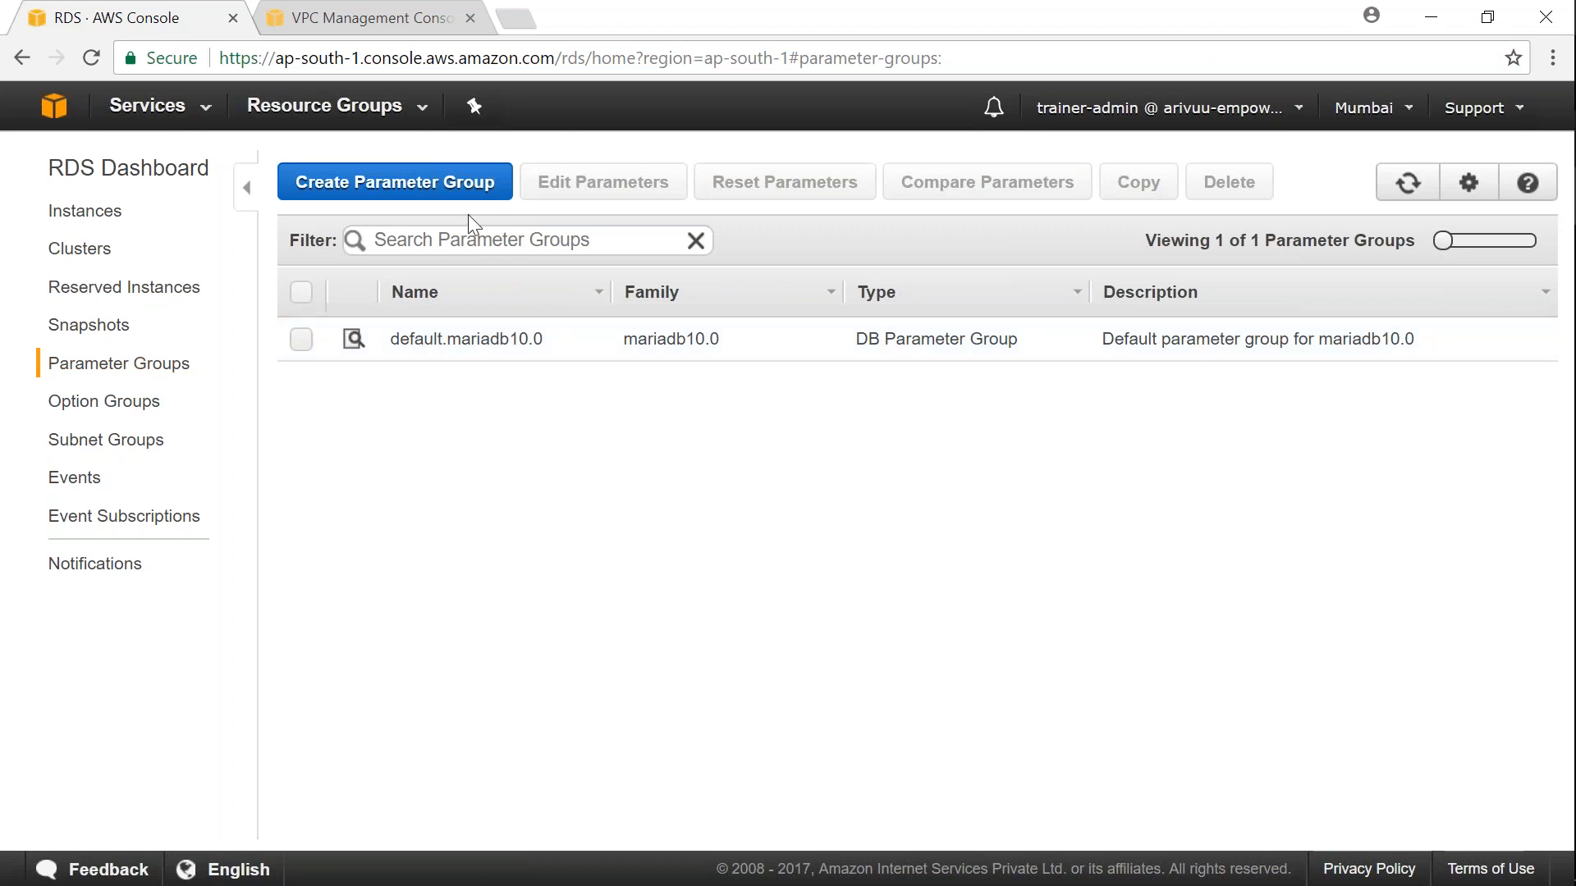
pyautogui.click(466, 188)
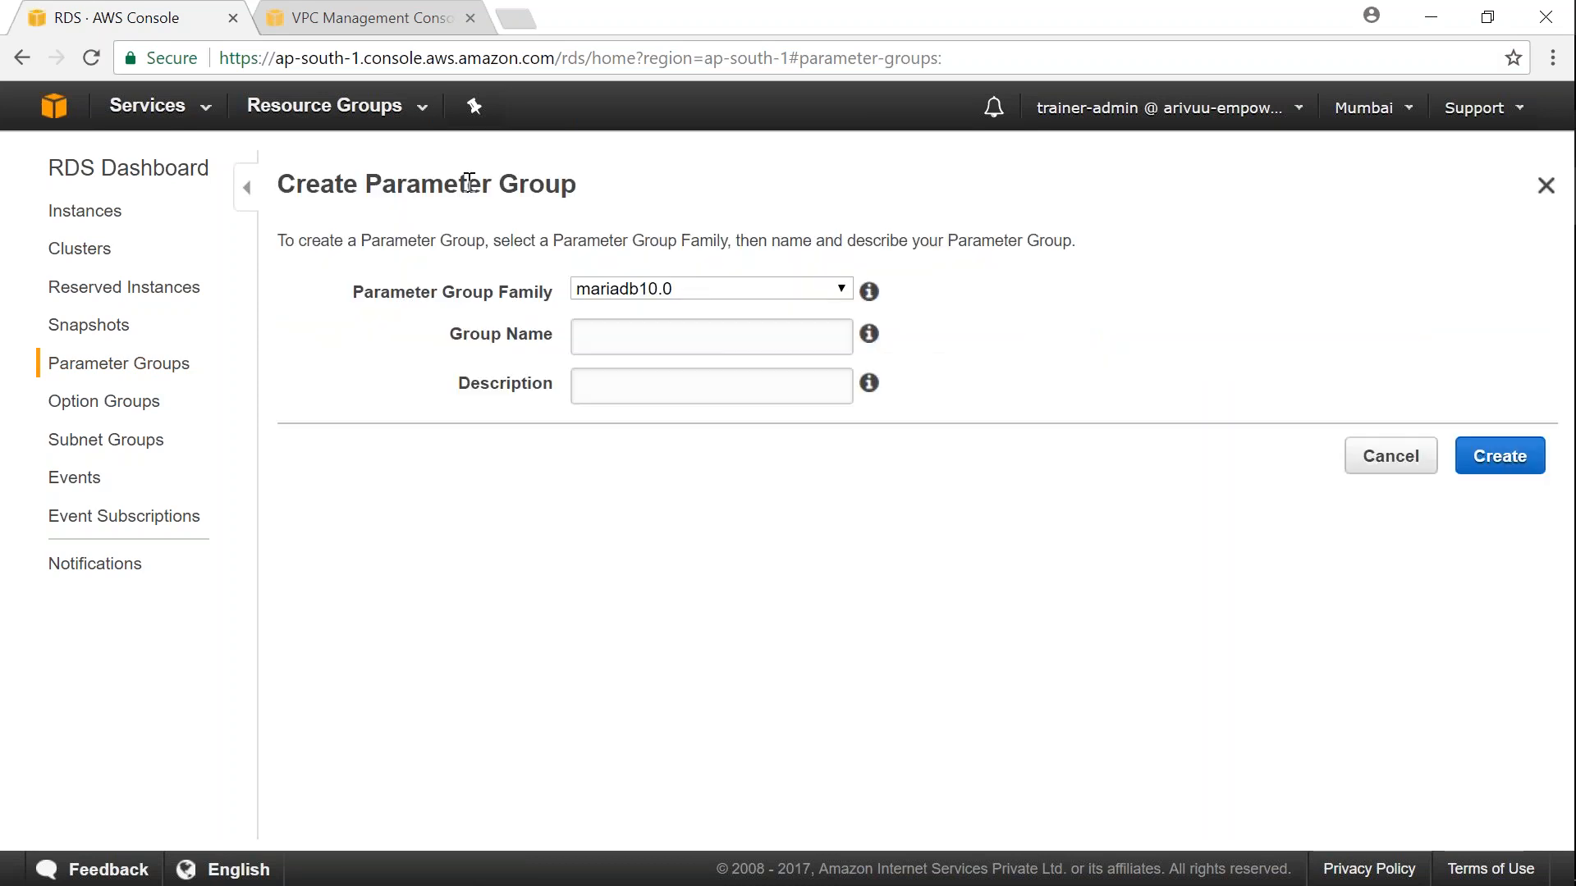
pyautogui.click(754, 290)
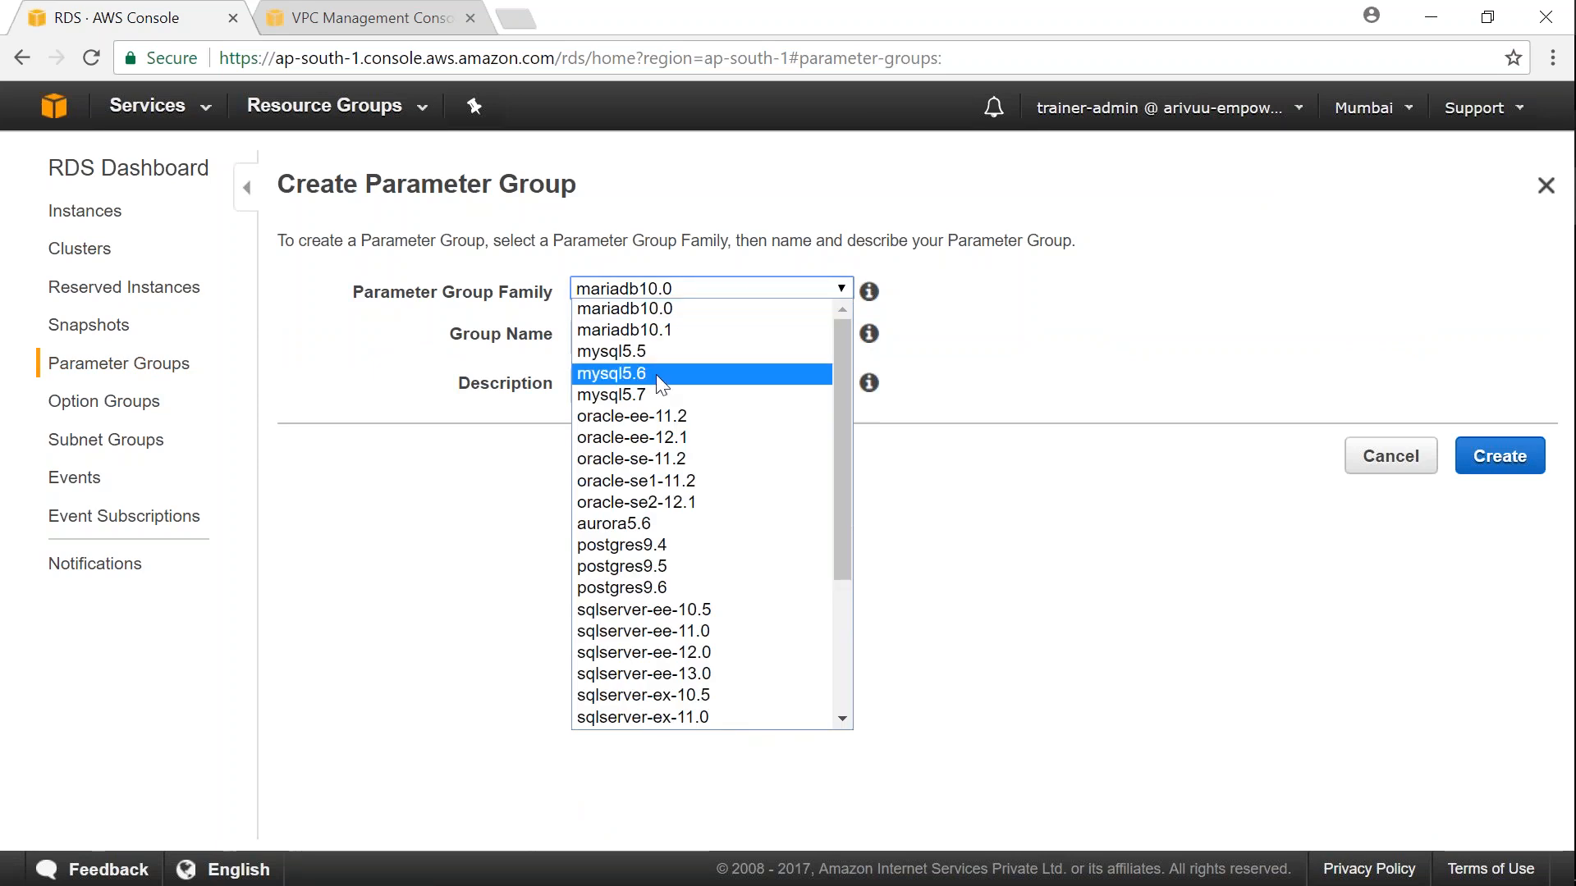
pyautogui.click(604, 397)
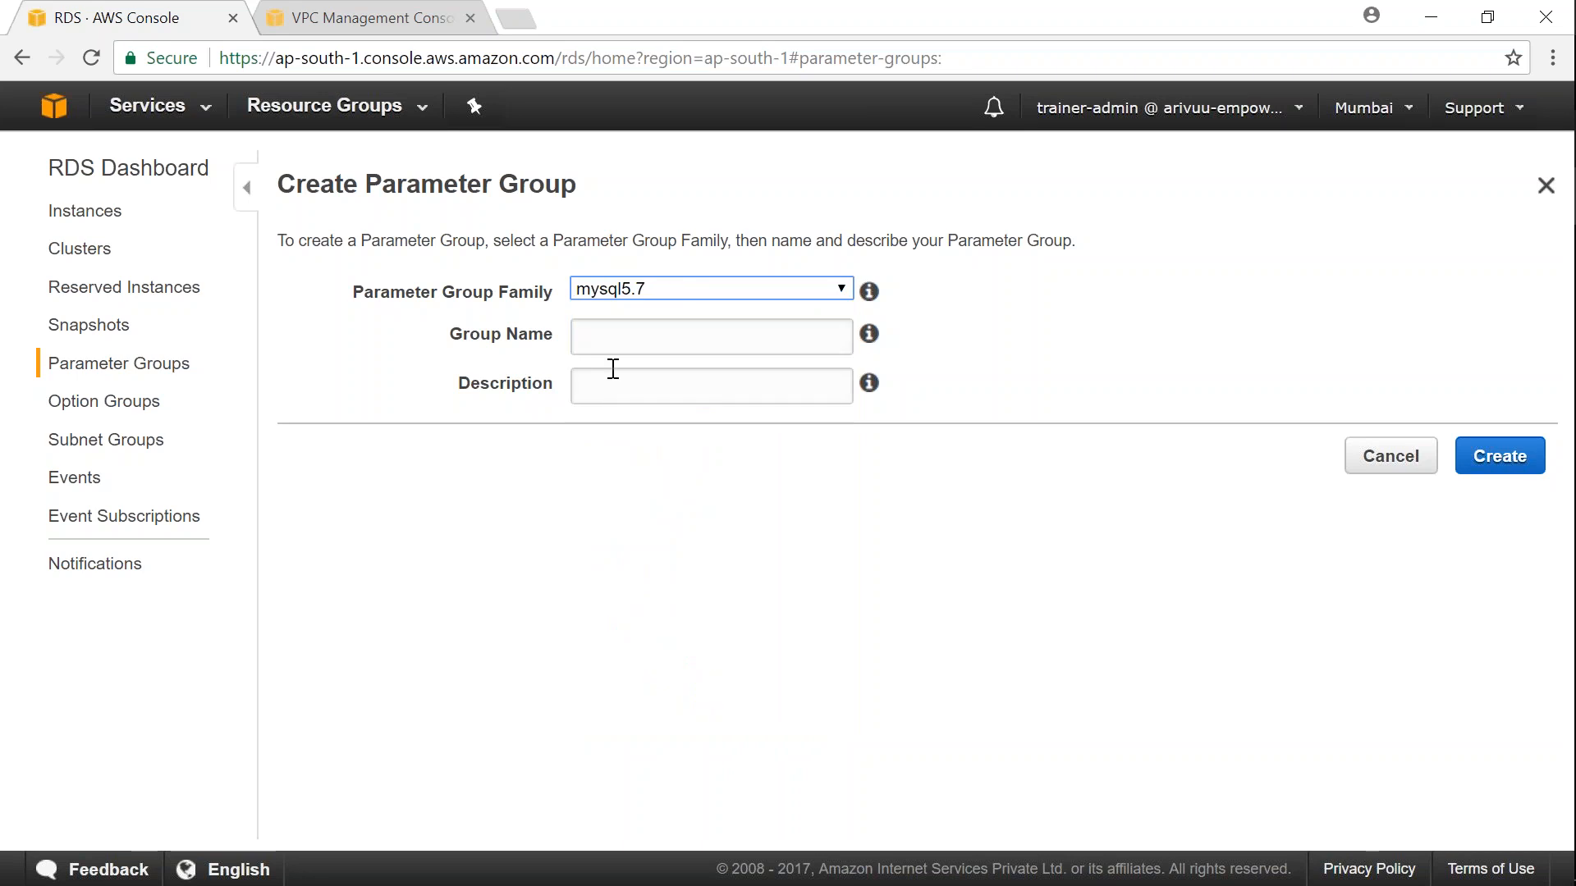
# Enter valaxy-rds-demo-custom-parameter-group as both the group name and description, and create the parameter group
pyautogui.click(626, 334)
pyautogui.write('valaxy-rds-')
pyautogui.write('demo-cu')
pyautogui.write('stom-param')
pyautogui.write('eter-group')
pyautogui.hotkey('ctrl', 'a')
pyautogui.hotkey('ctrl', 'c')
pyautogui.press('Tab')
pyautogui.hotkey('ctrl', 'v')
pyautogui.moveTo(869, 383)
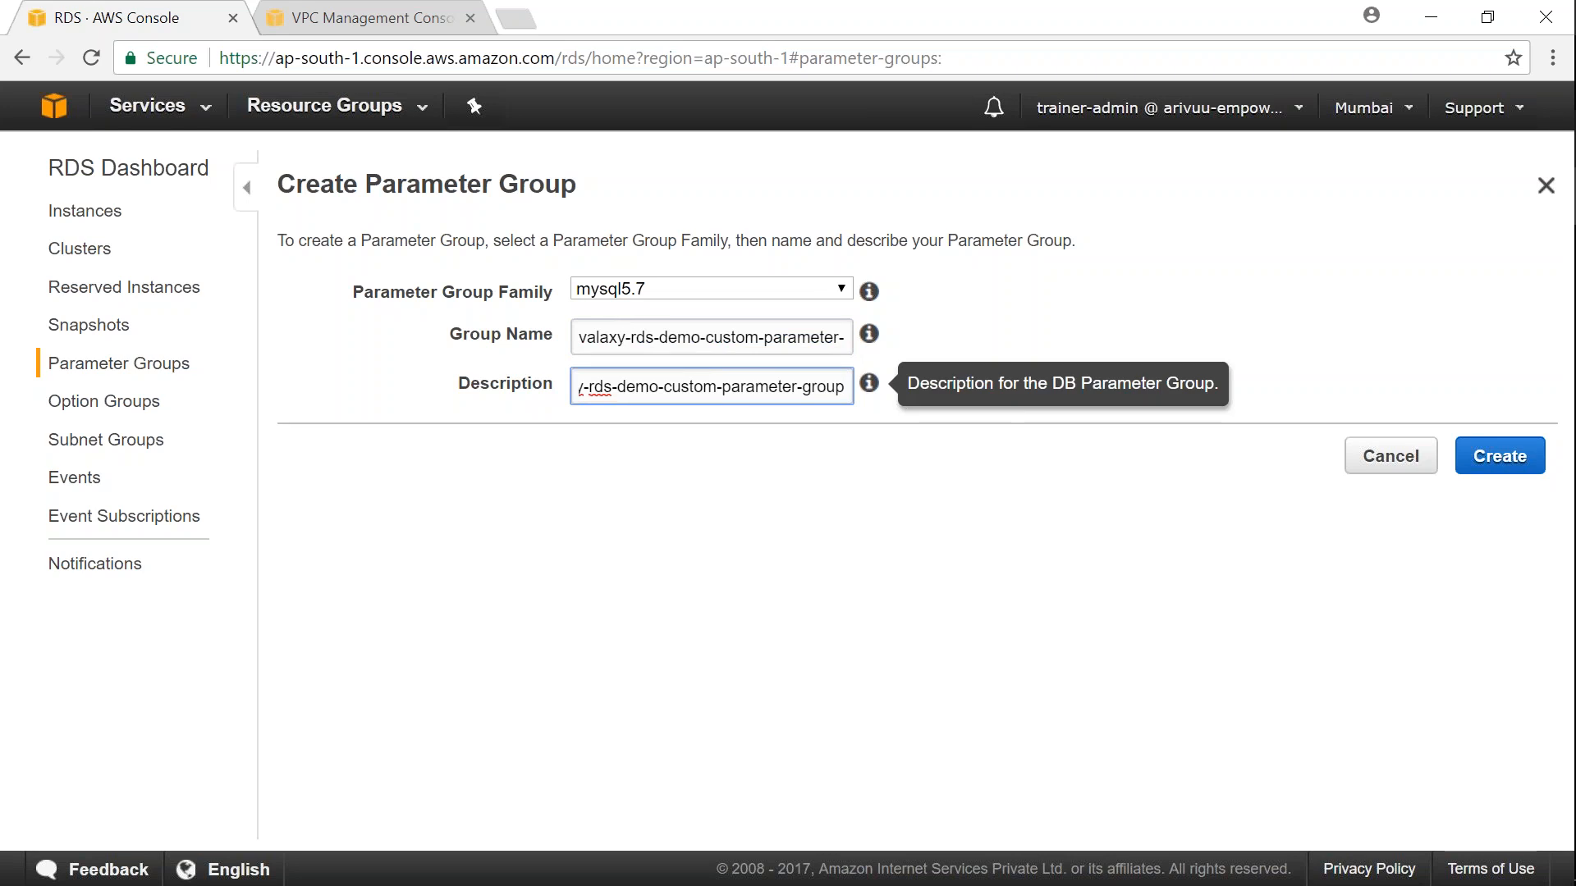
pyautogui.click(1501, 459)
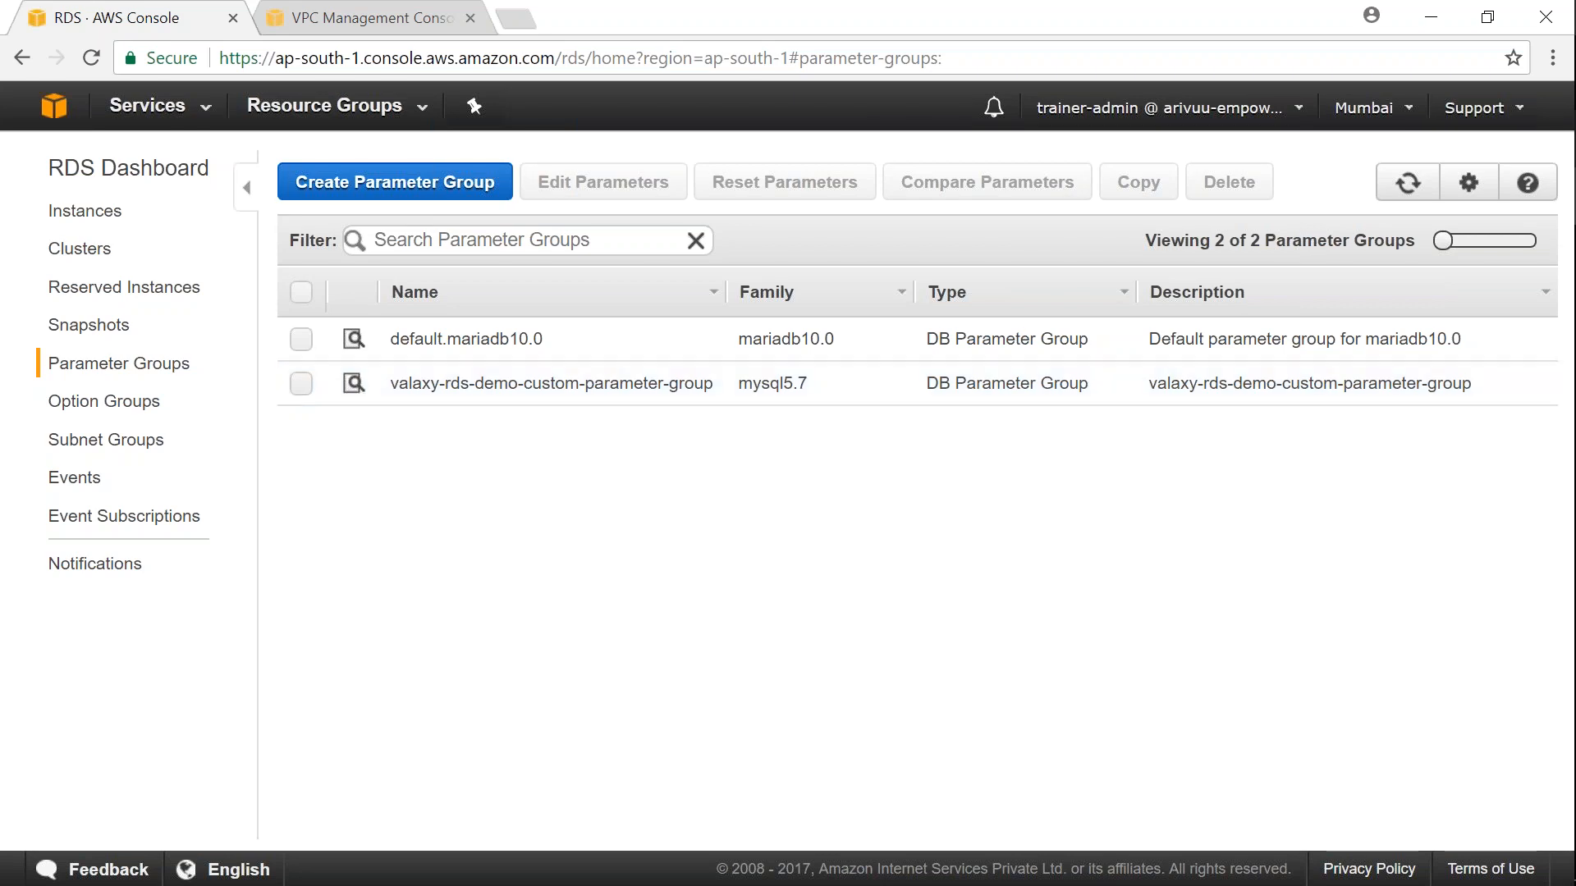
# Open the details of valaxy-rds-demo-custom-parameter-group, filter its parameters by "time" and make them editable
pyautogui.click(353, 386)
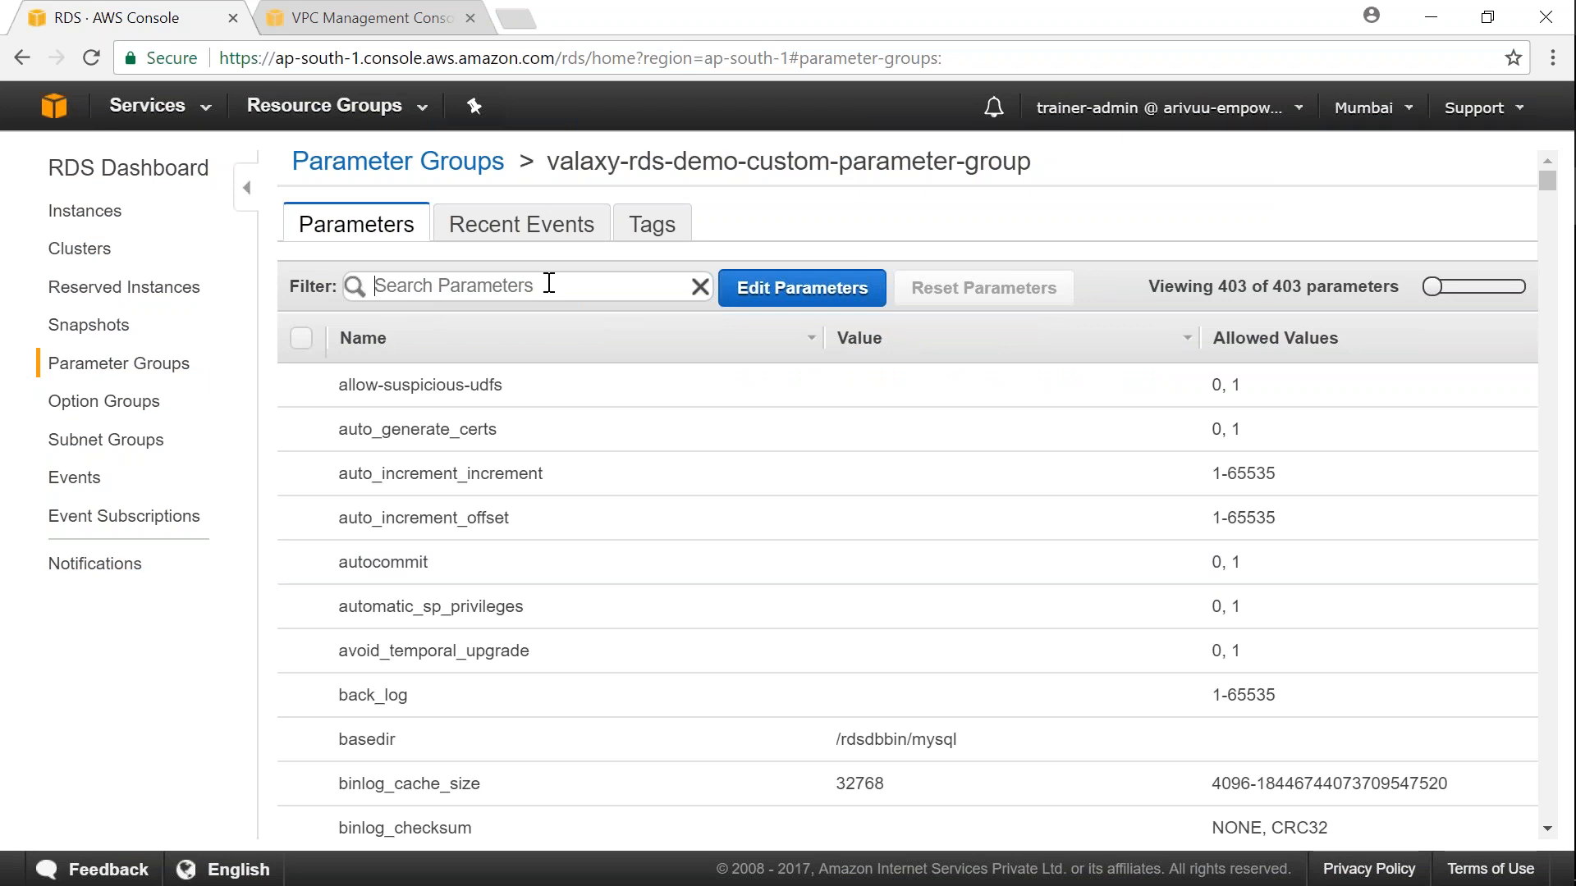
pyautogui.write('tim')
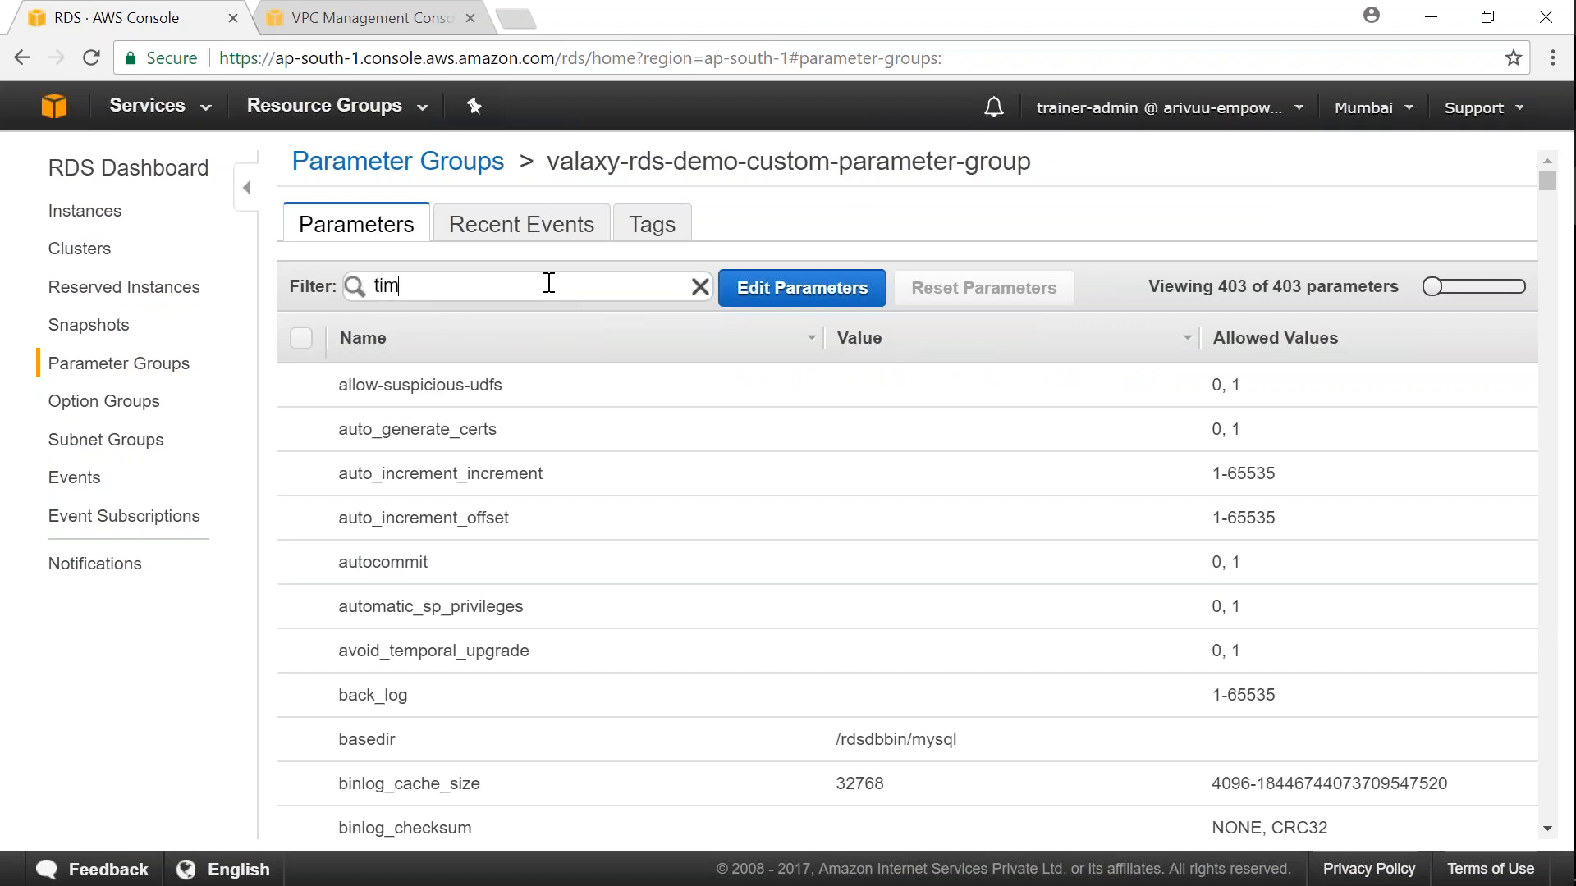
pyautogui.write('e')
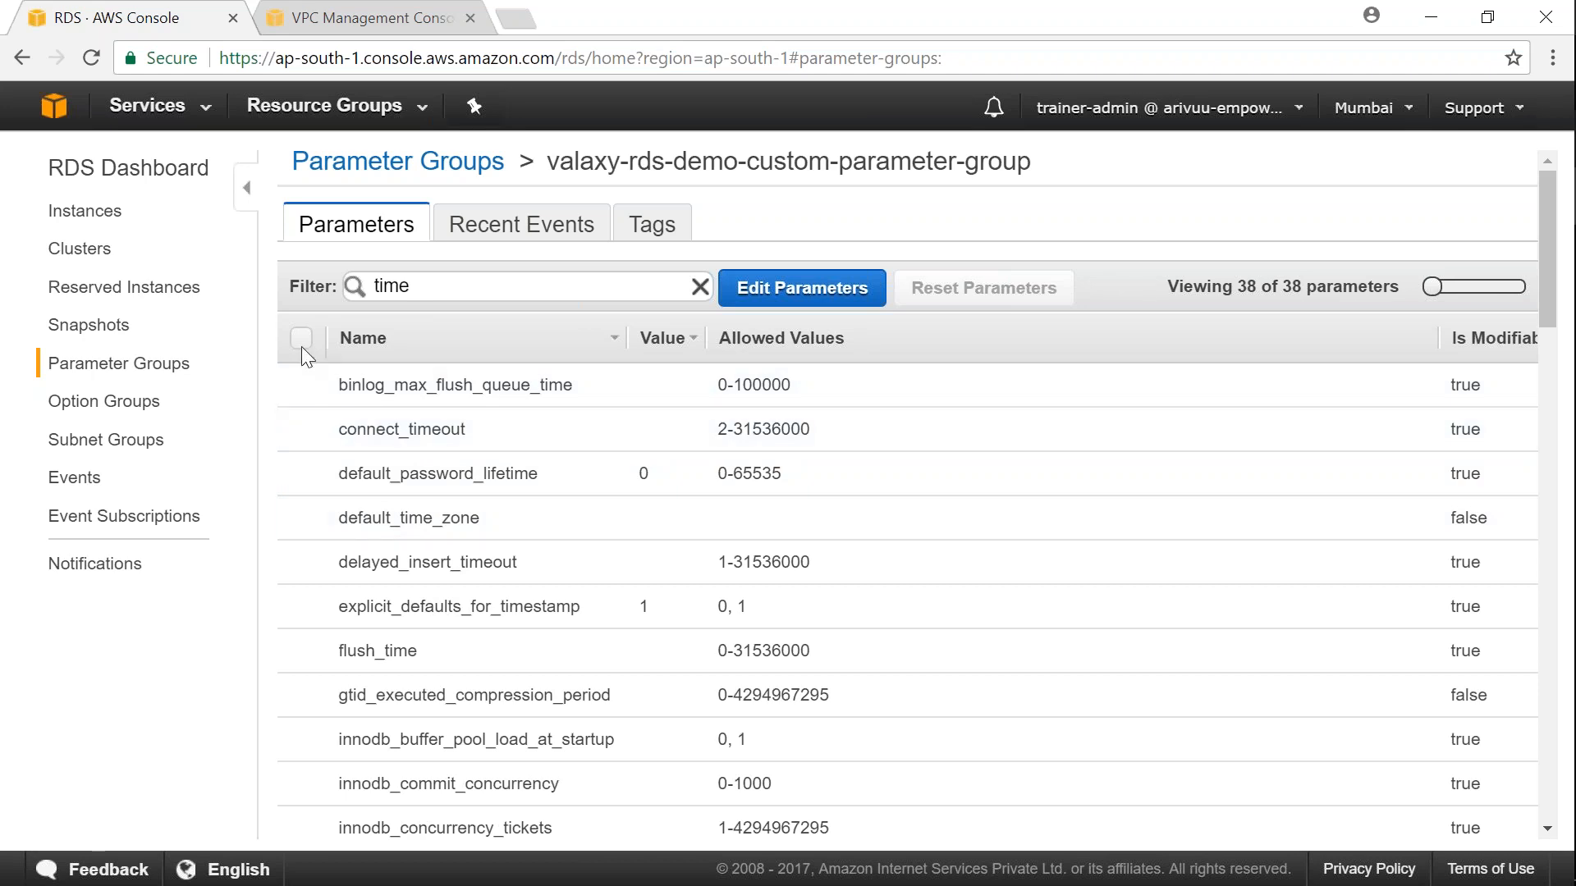
pyautogui.click(762, 296)
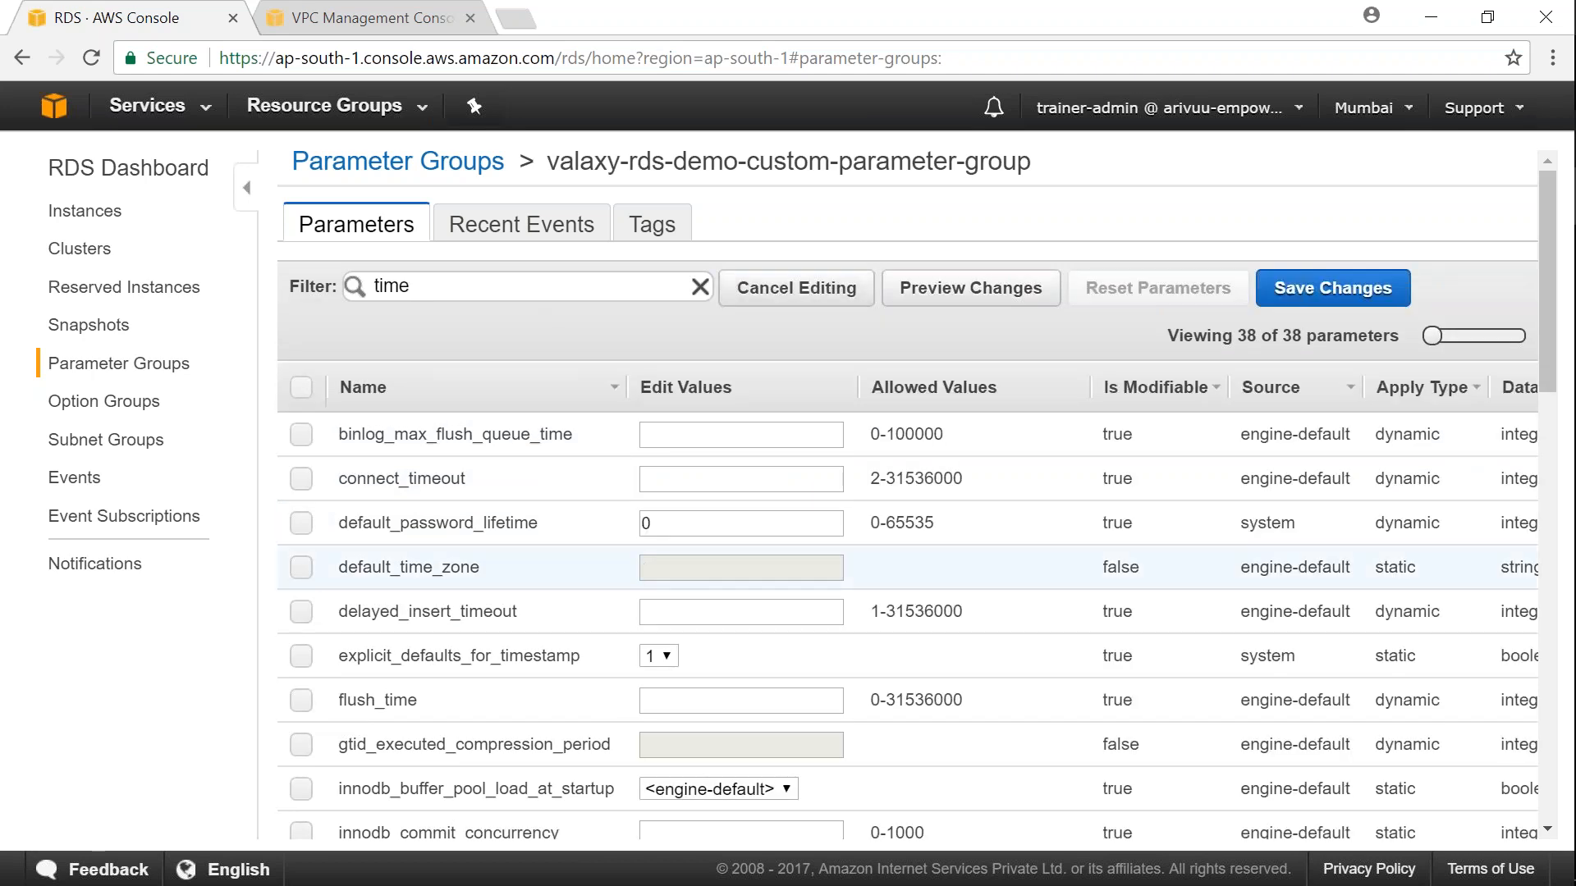
pyautogui.click(300, 567)
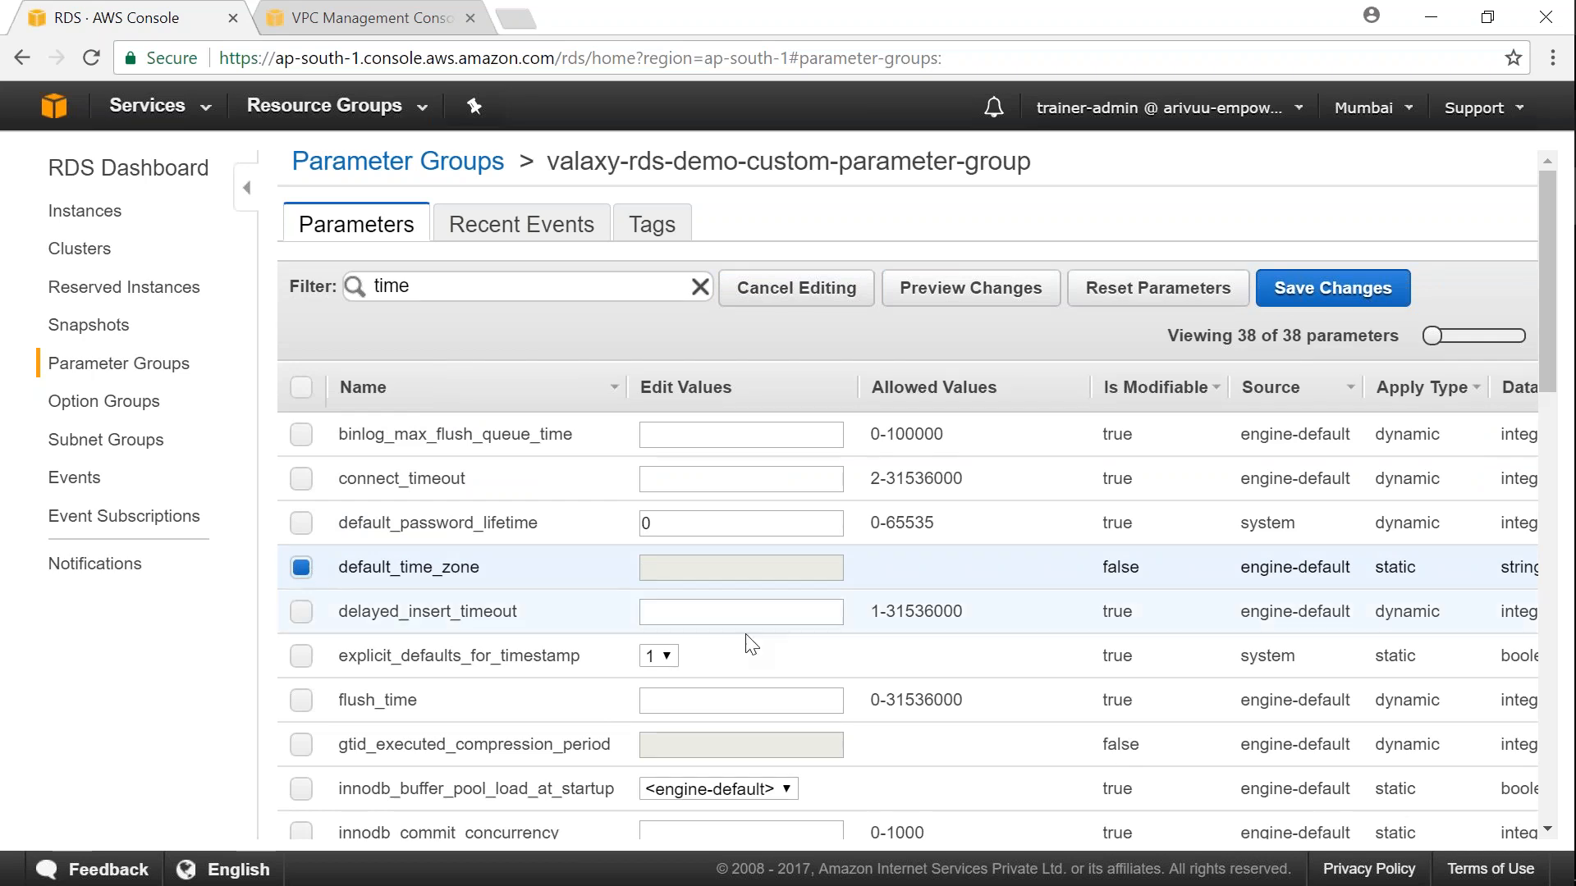
pyautogui.scroll(-2, 745, 640)
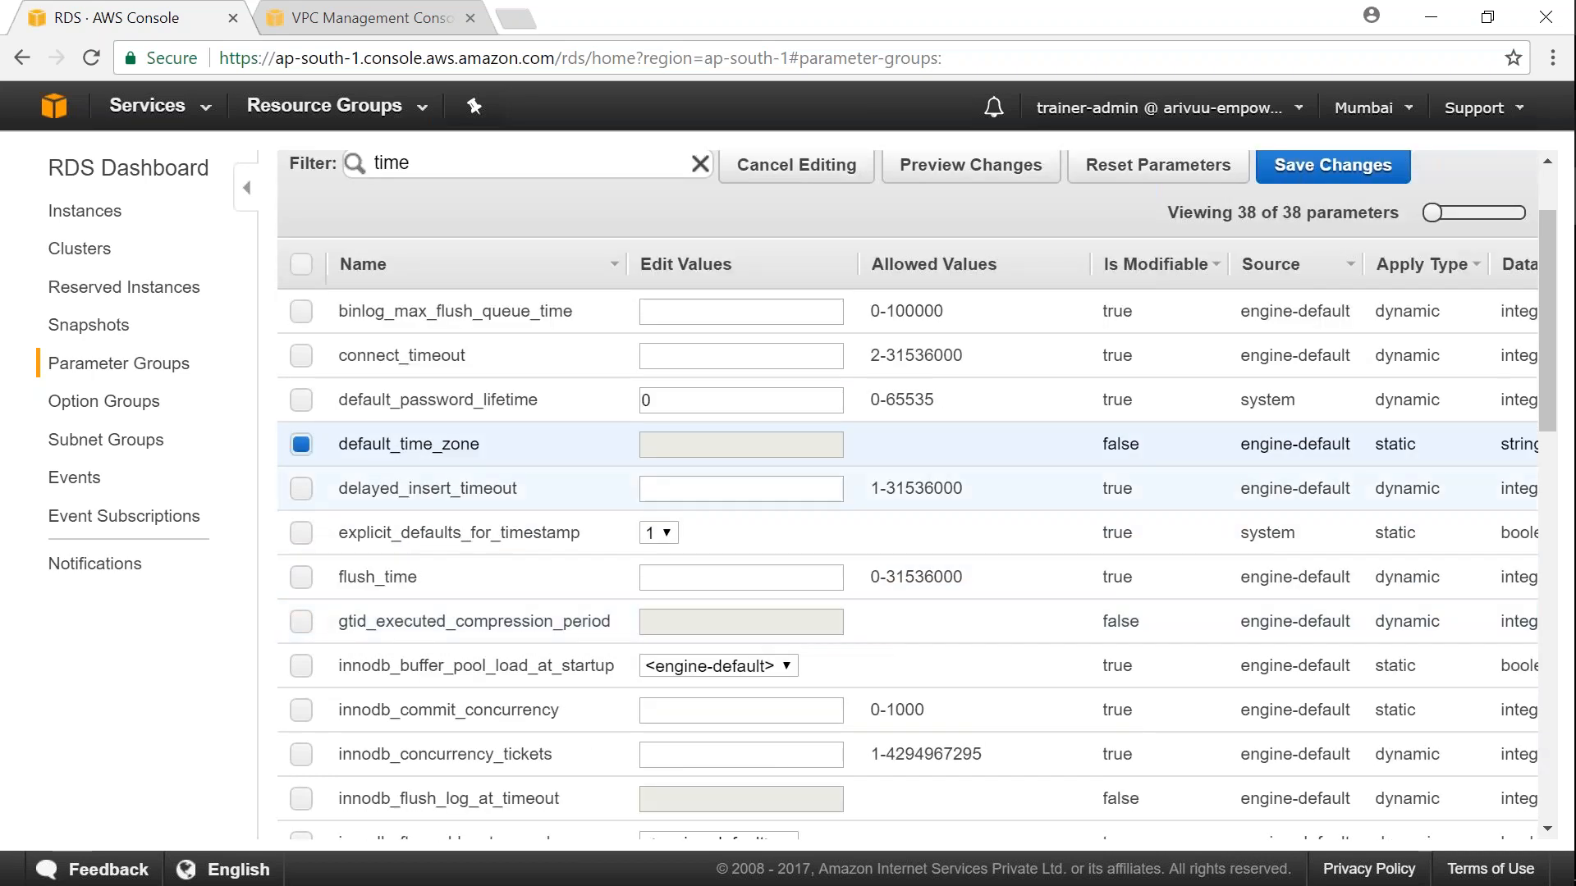
pyautogui.click(300, 443)
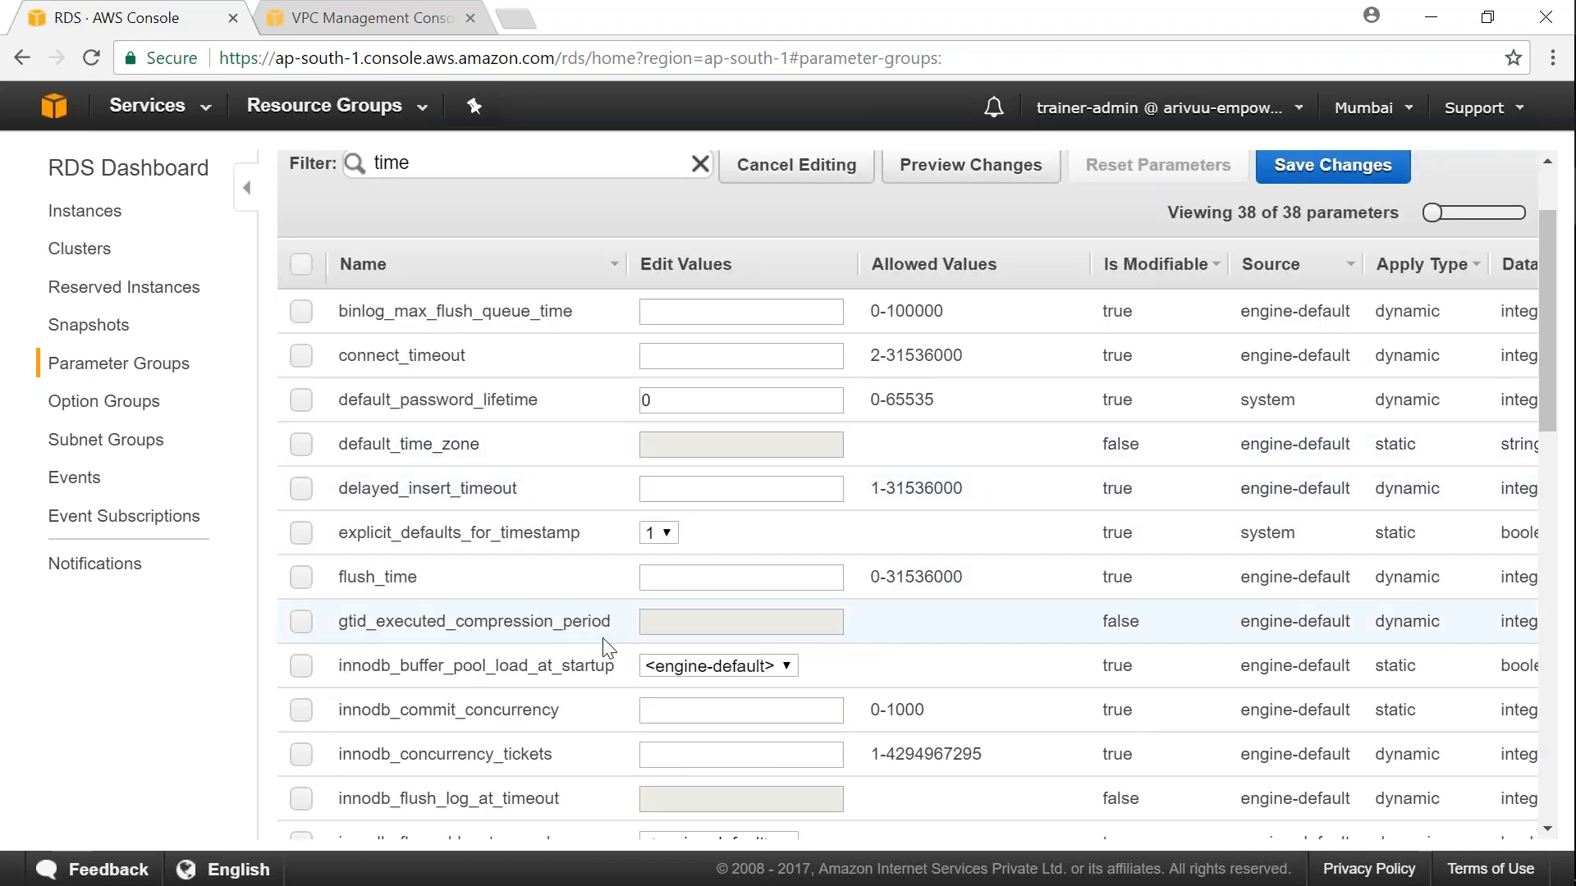
pyautogui.scroll(-3, 609, 648)
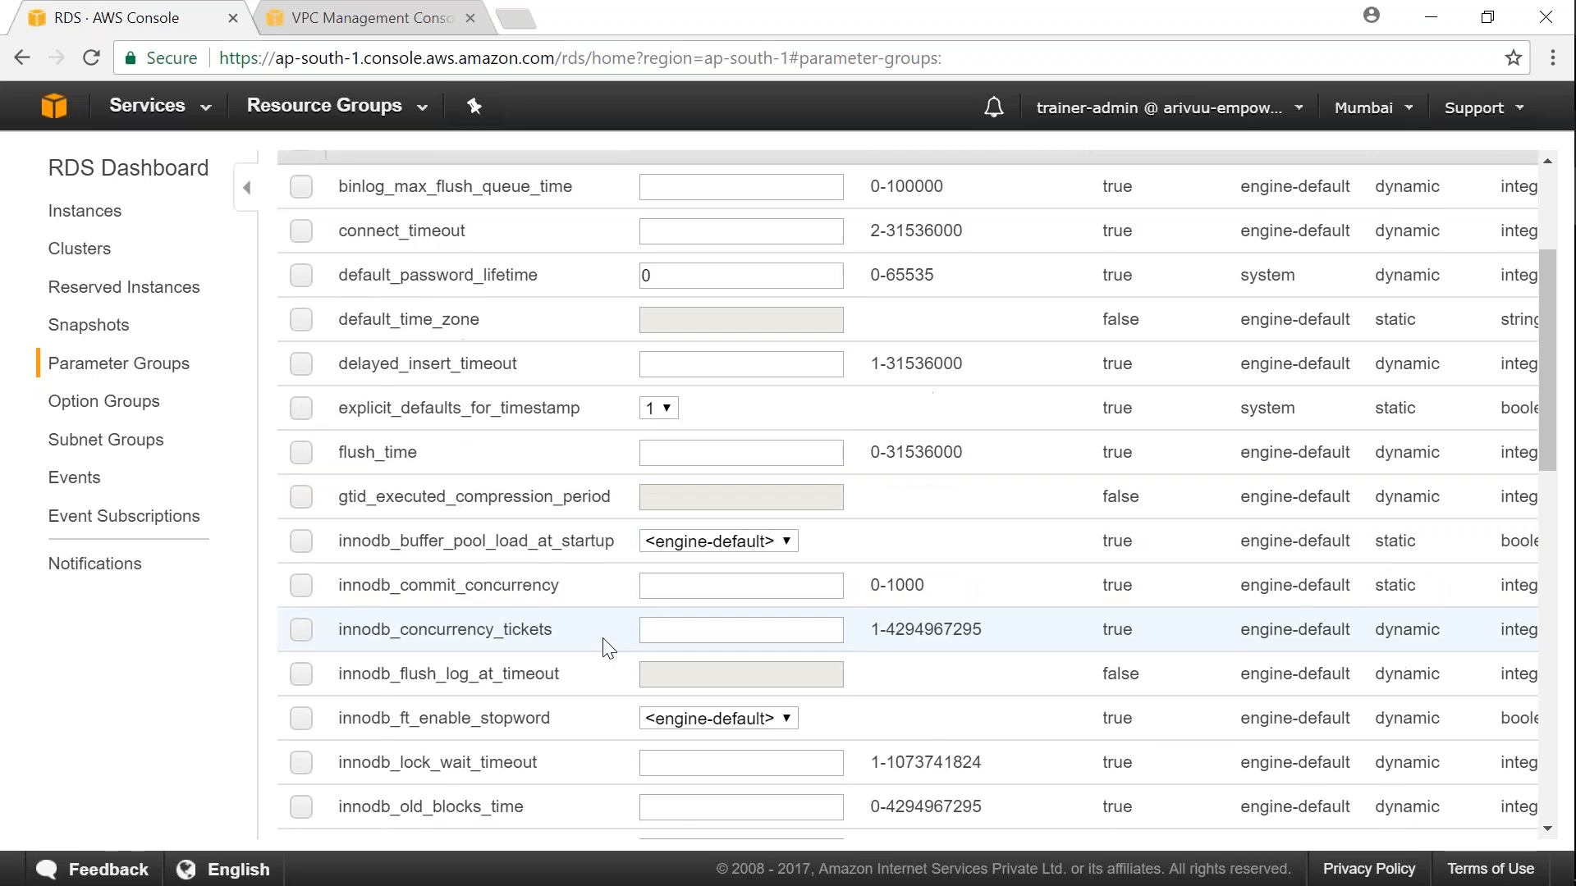
pyautogui.scroll(3, 608, 649)
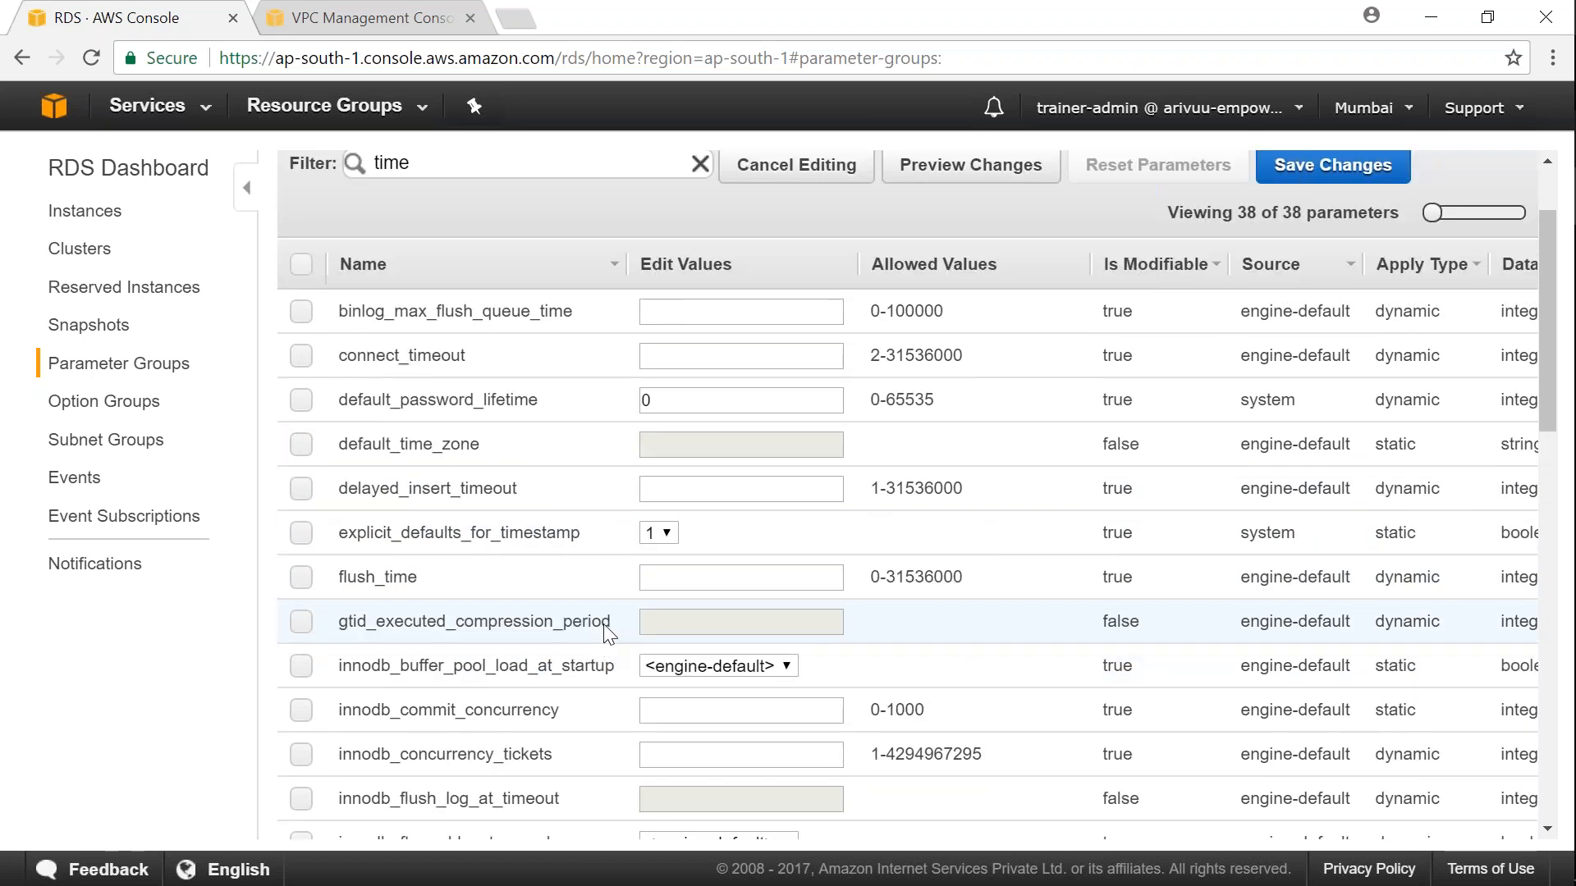
pyautogui.scroll(2, 604, 526)
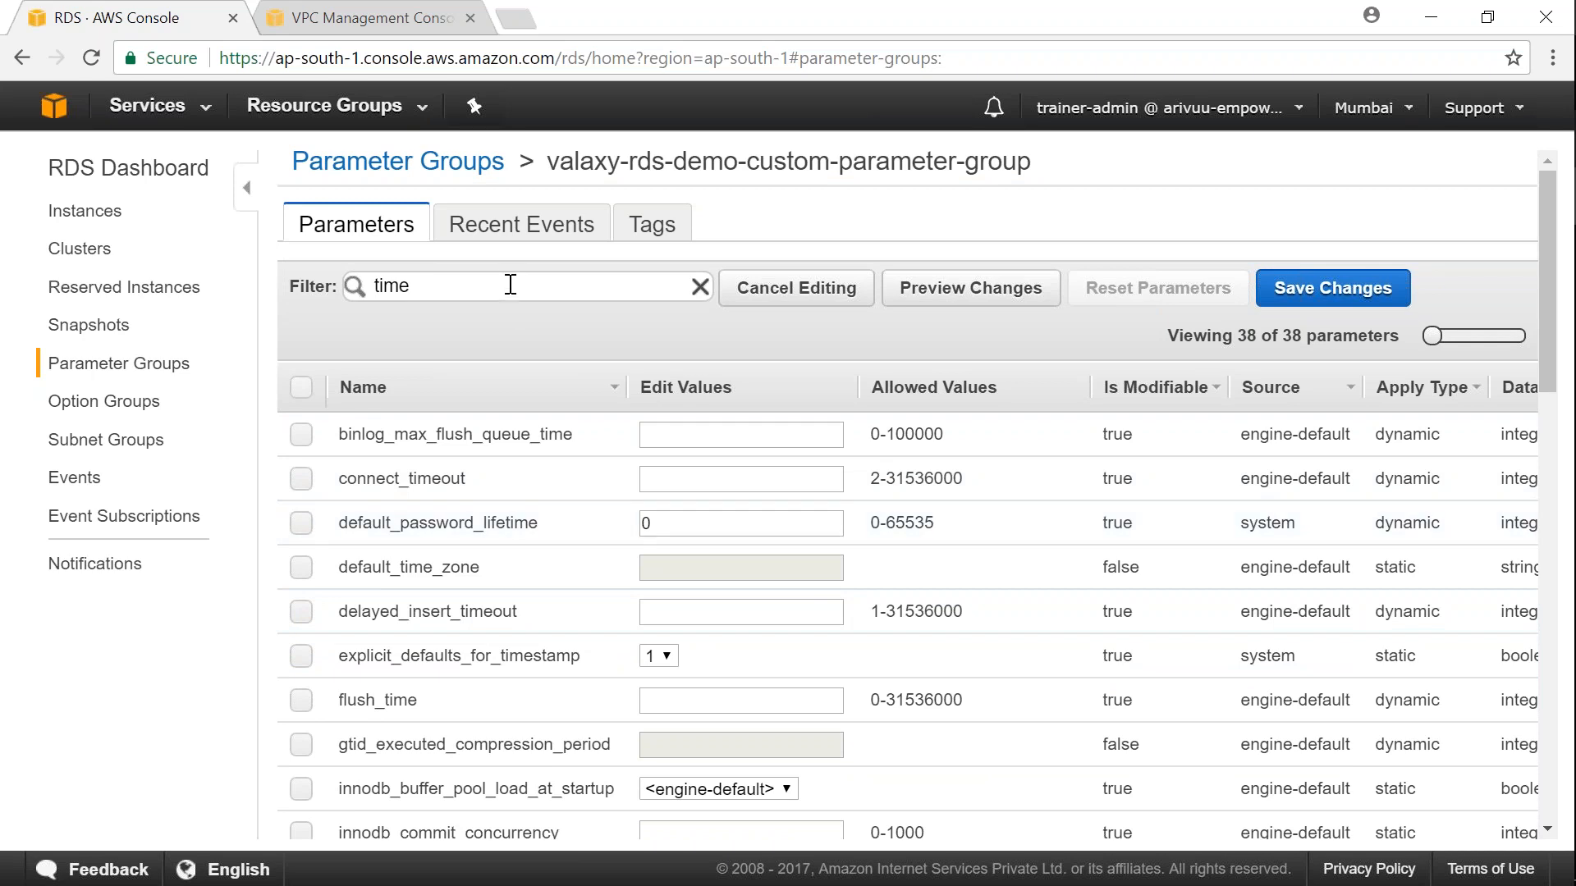
# Narrow the parameter filter to time_zone
pyautogui.write('_zopr')
pyautogui.press('BackSpace')
pyautogui.press('BackSpace')
pyautogui.write('ne')
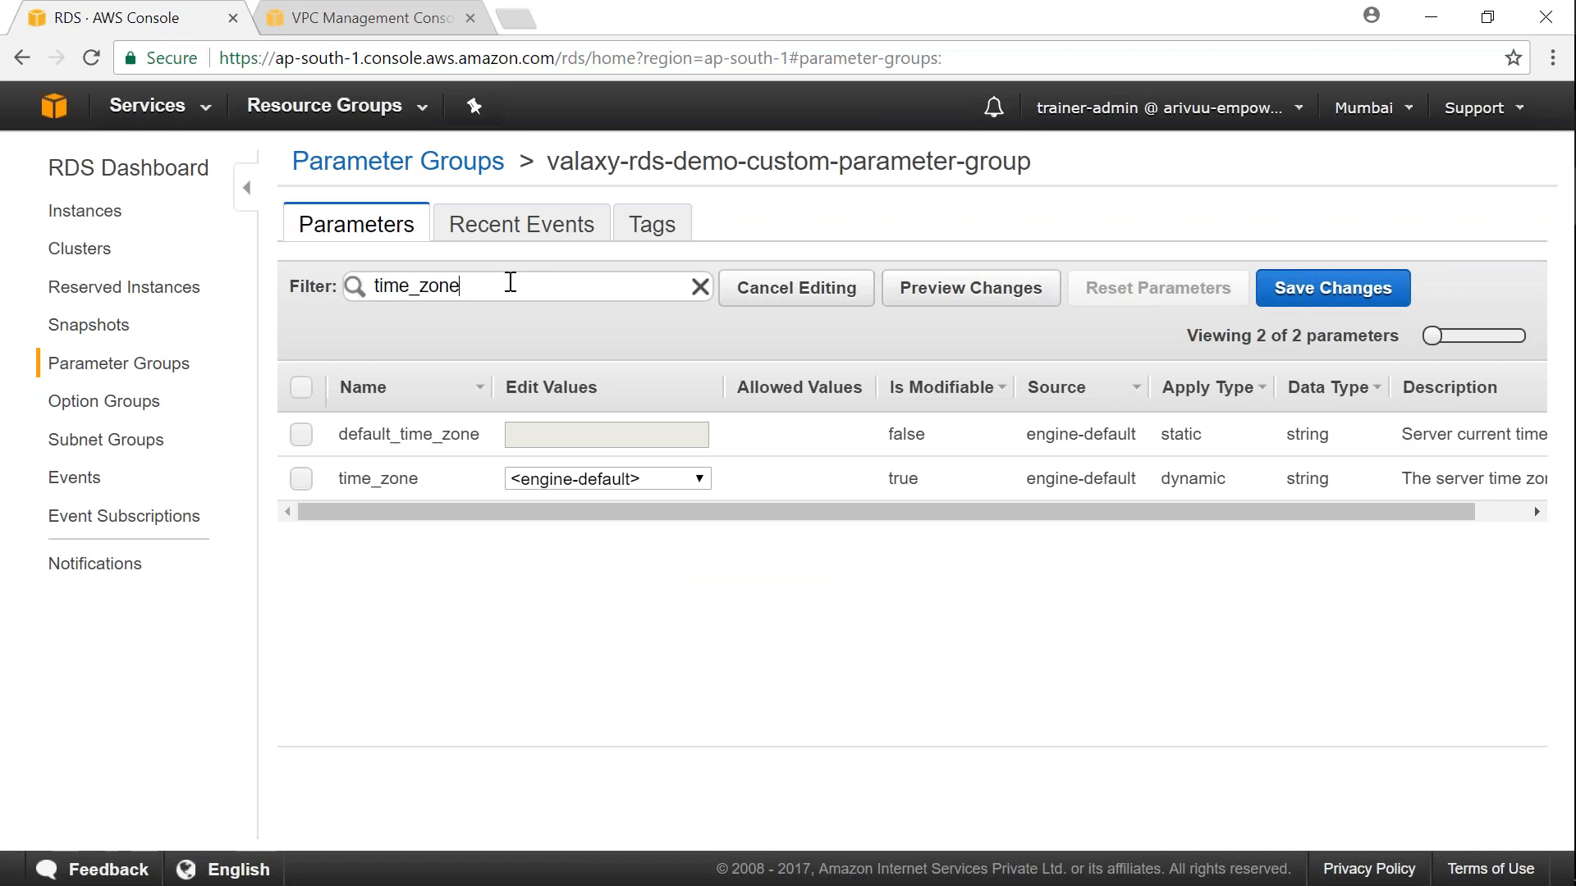
# Set the time_zone parameter to Asia/Calcutta and save the parameter group changes
pyautogui.click(642, 478)
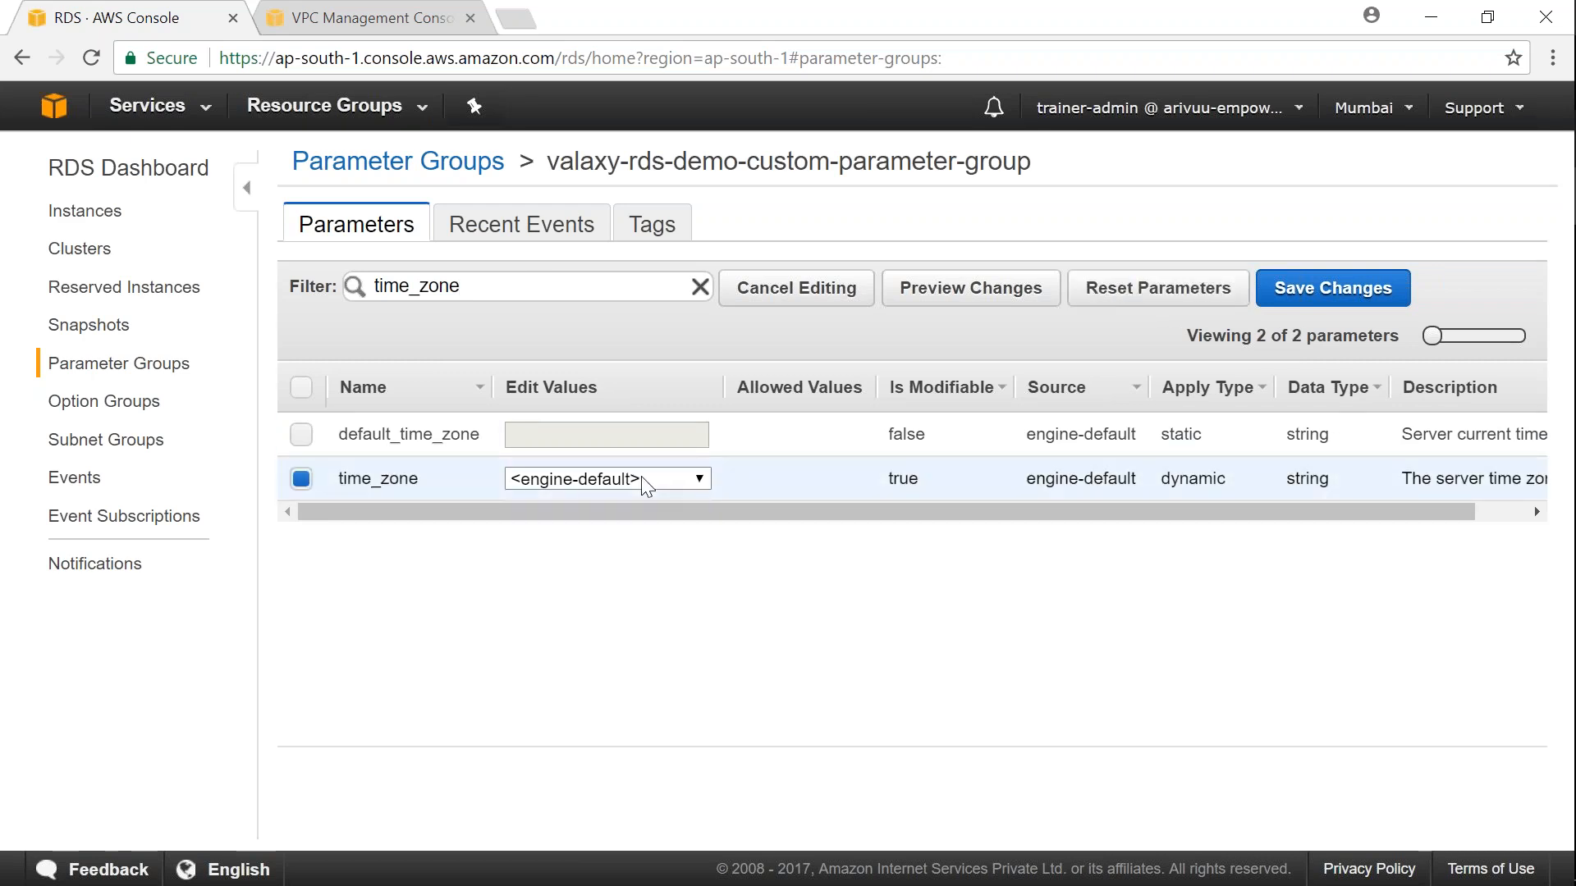
pyautogui.click(641, 479)
pyautogui.click(574, 479)
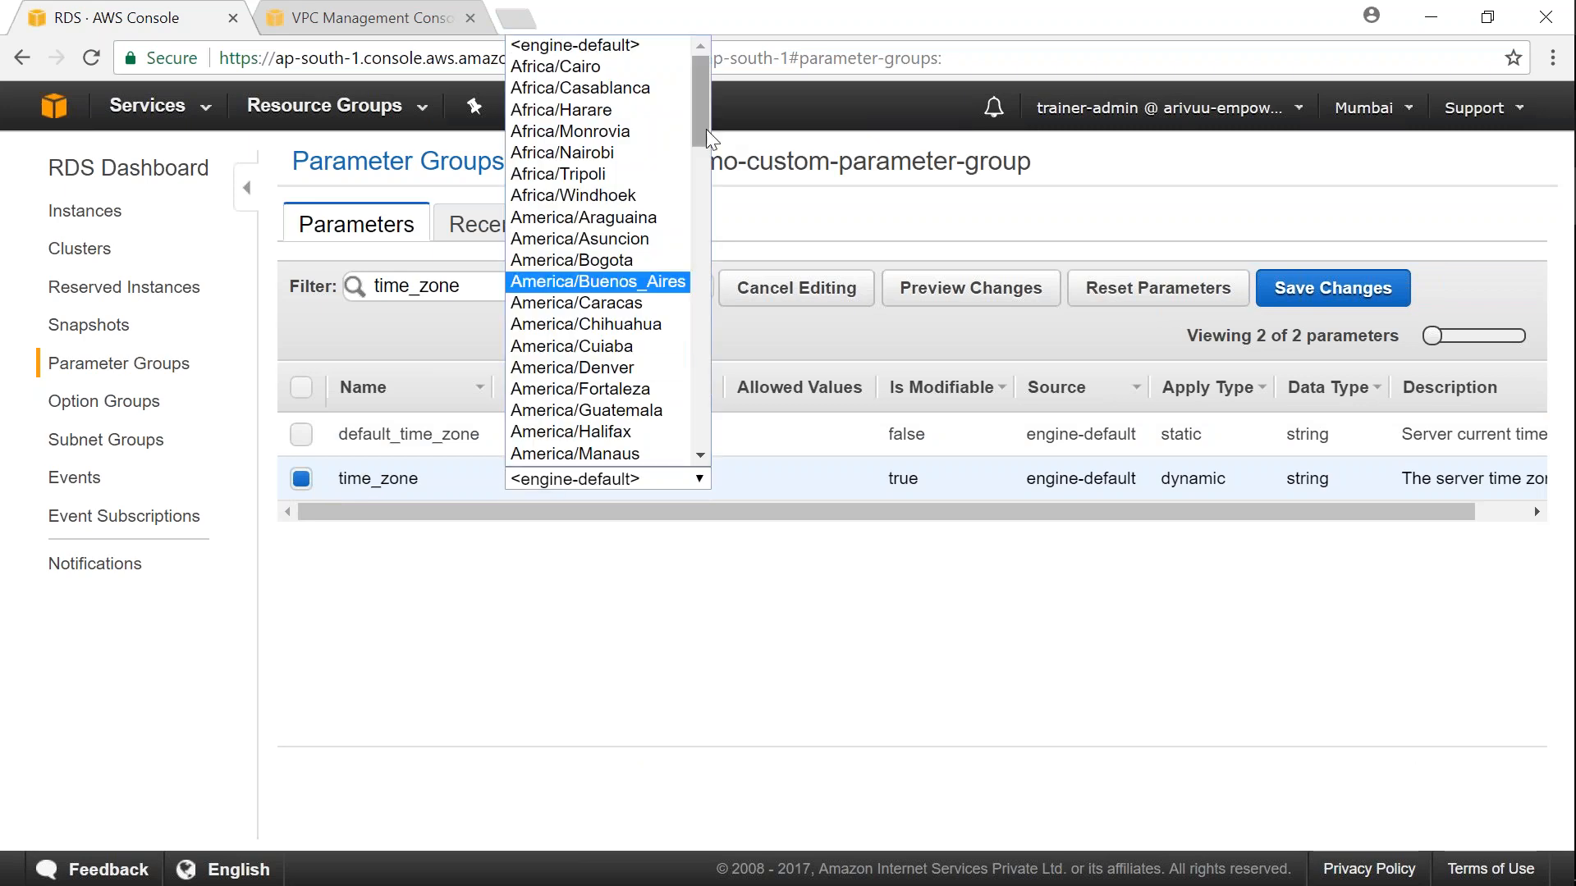
pyautogui.moveTo(706, 130); pyautogui.dragTo(704, 212)
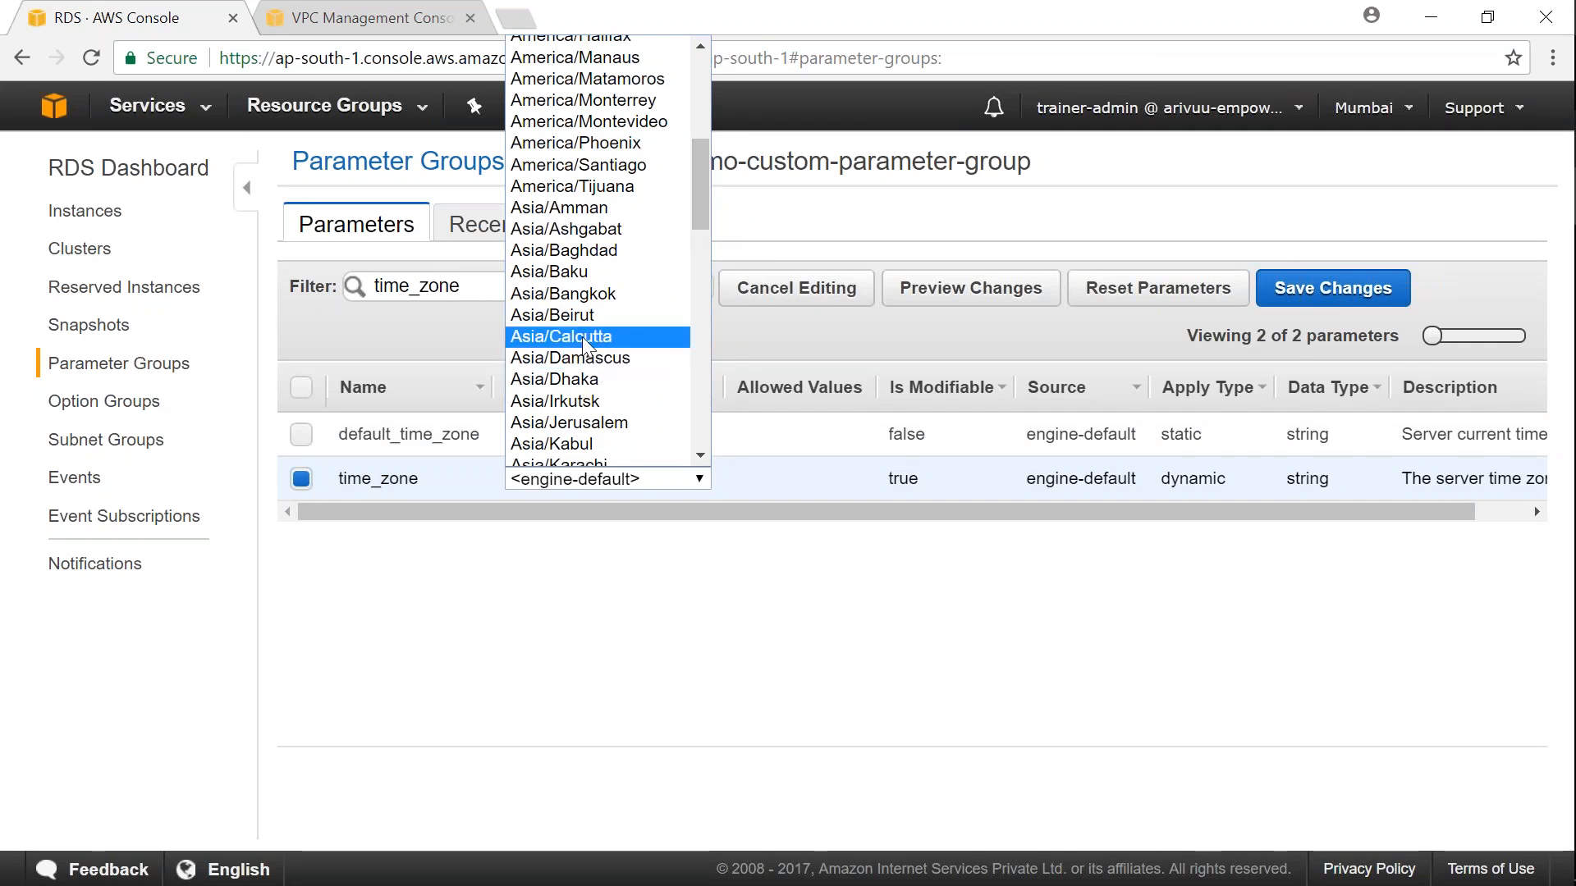
pyautogui.click(583, 338)
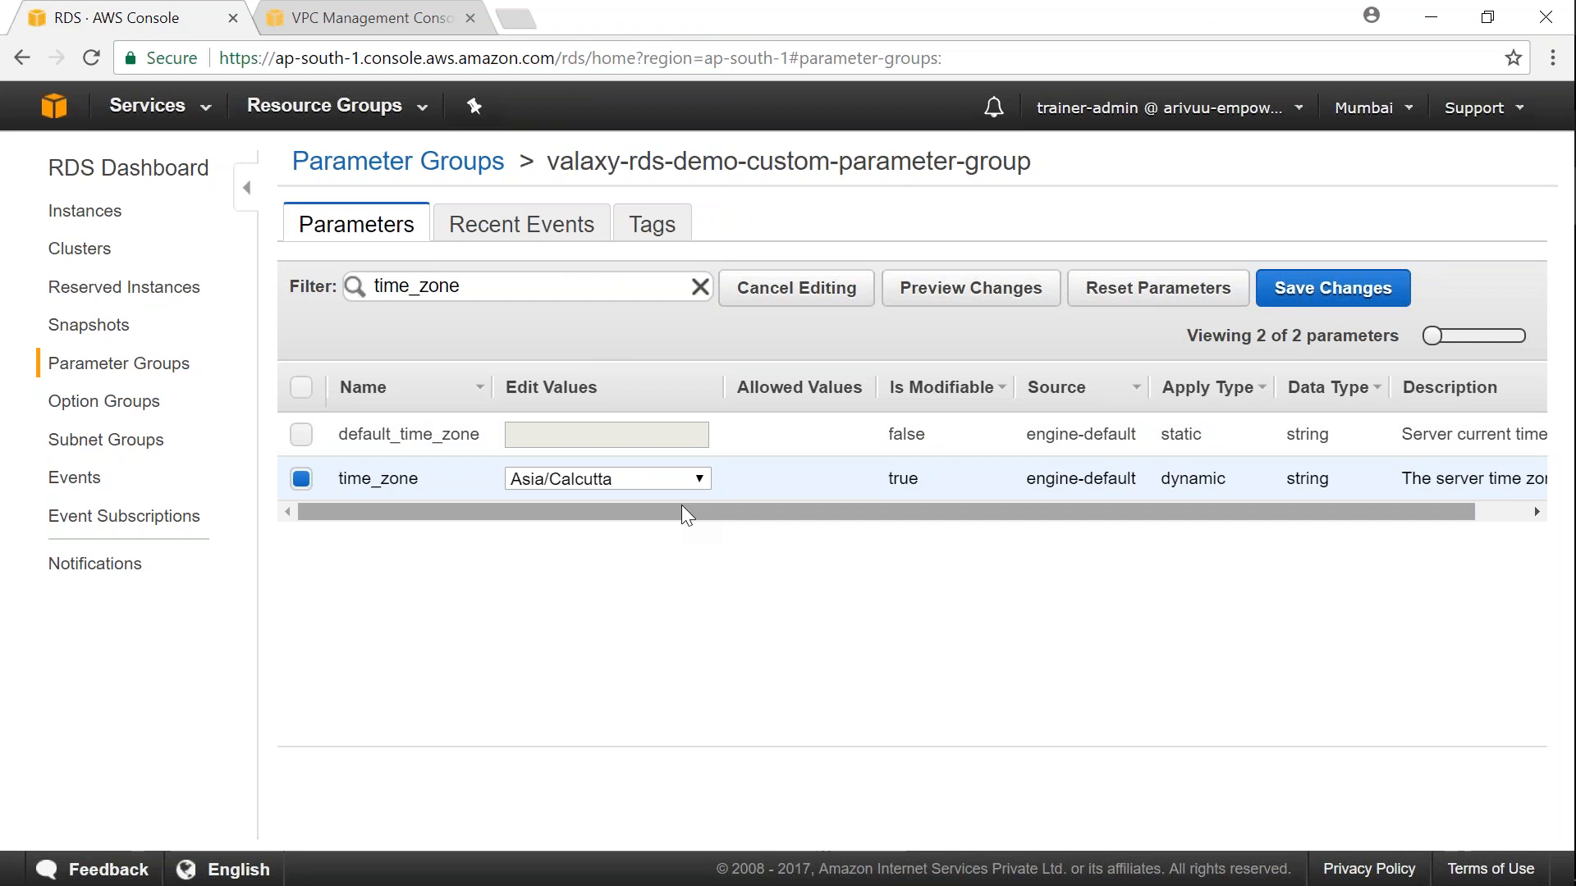
pyautogui.click(696, 480)
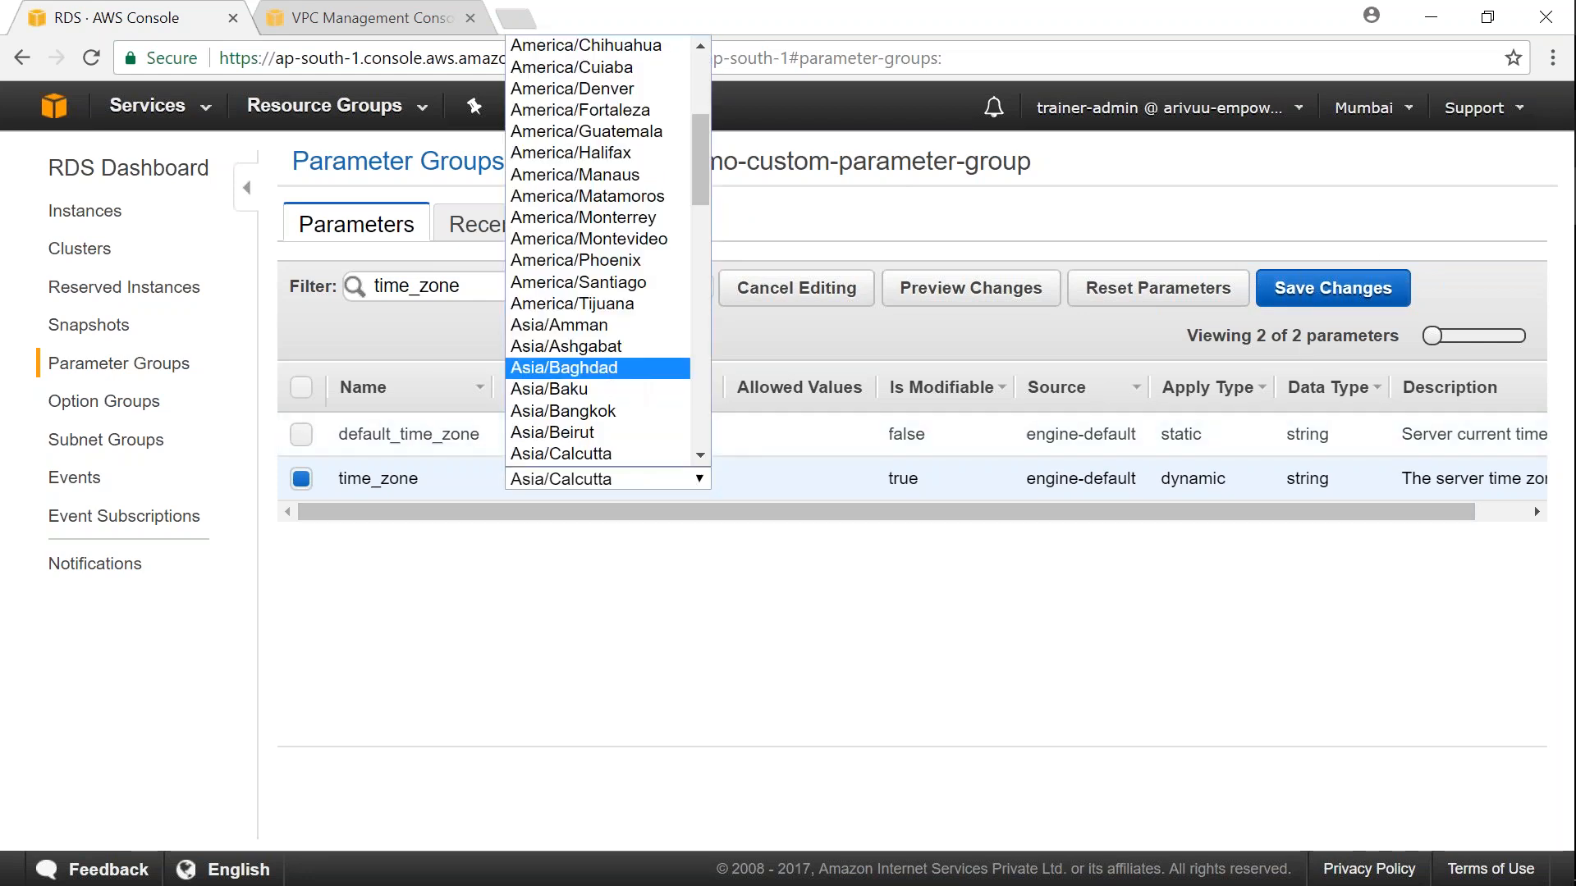
pyautogui.click(1342, 291)
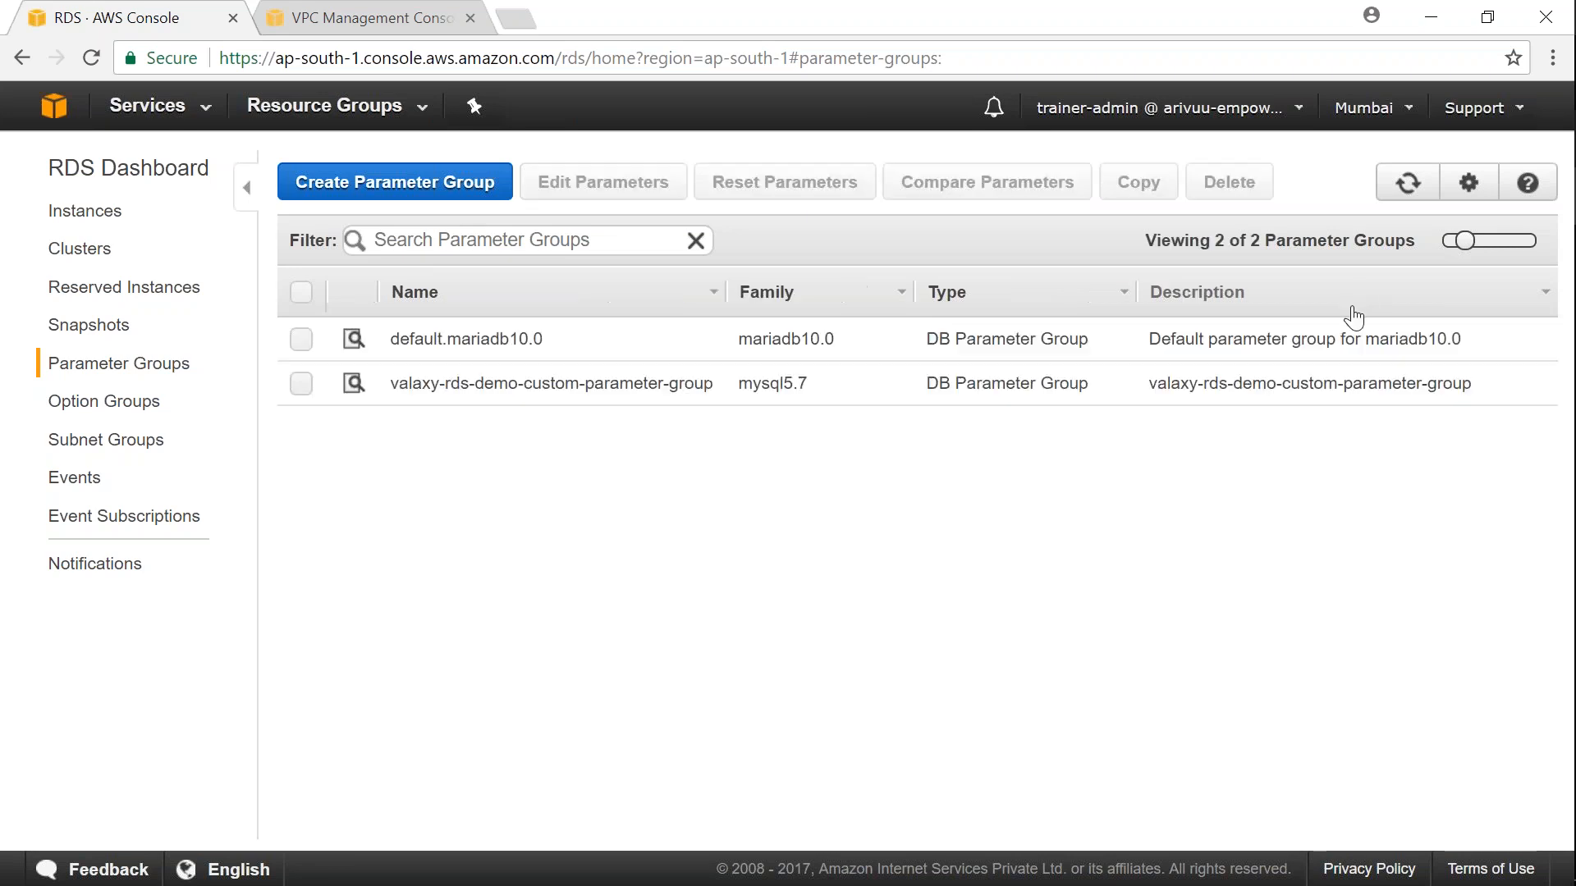
# Reopen the custom parameter group and review the saved time_zone value and its allowed values
pyautogui.click(355, 384)
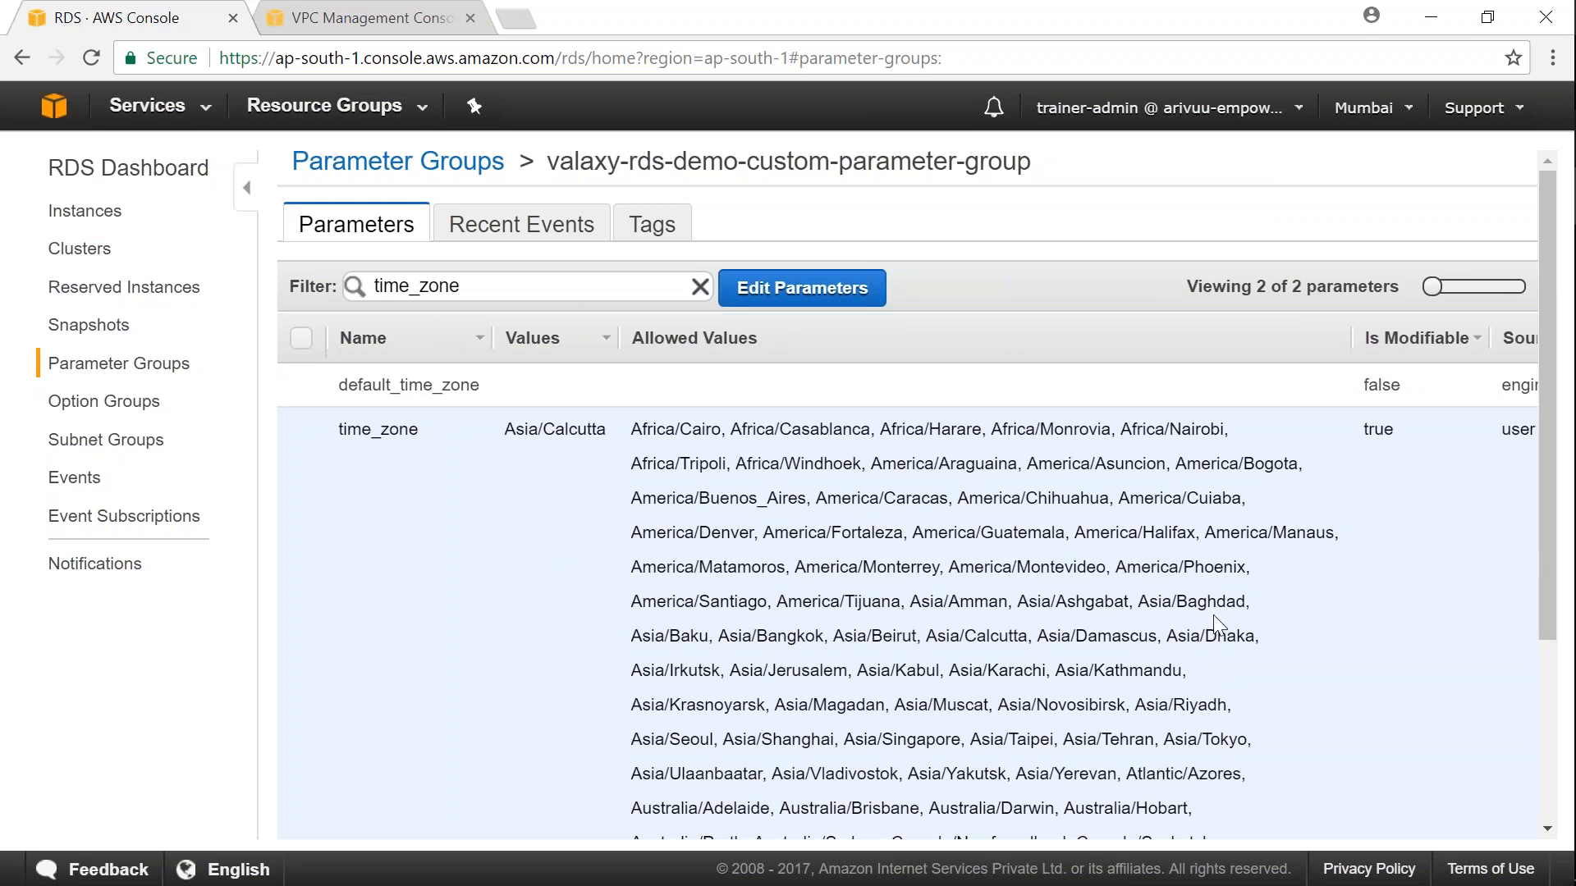
pyautogui.scroll(-1, 1219, 626)
pyautogui.scroll(-3, 1216, 624)
pyautogui.scroll(4, 1217, 624)
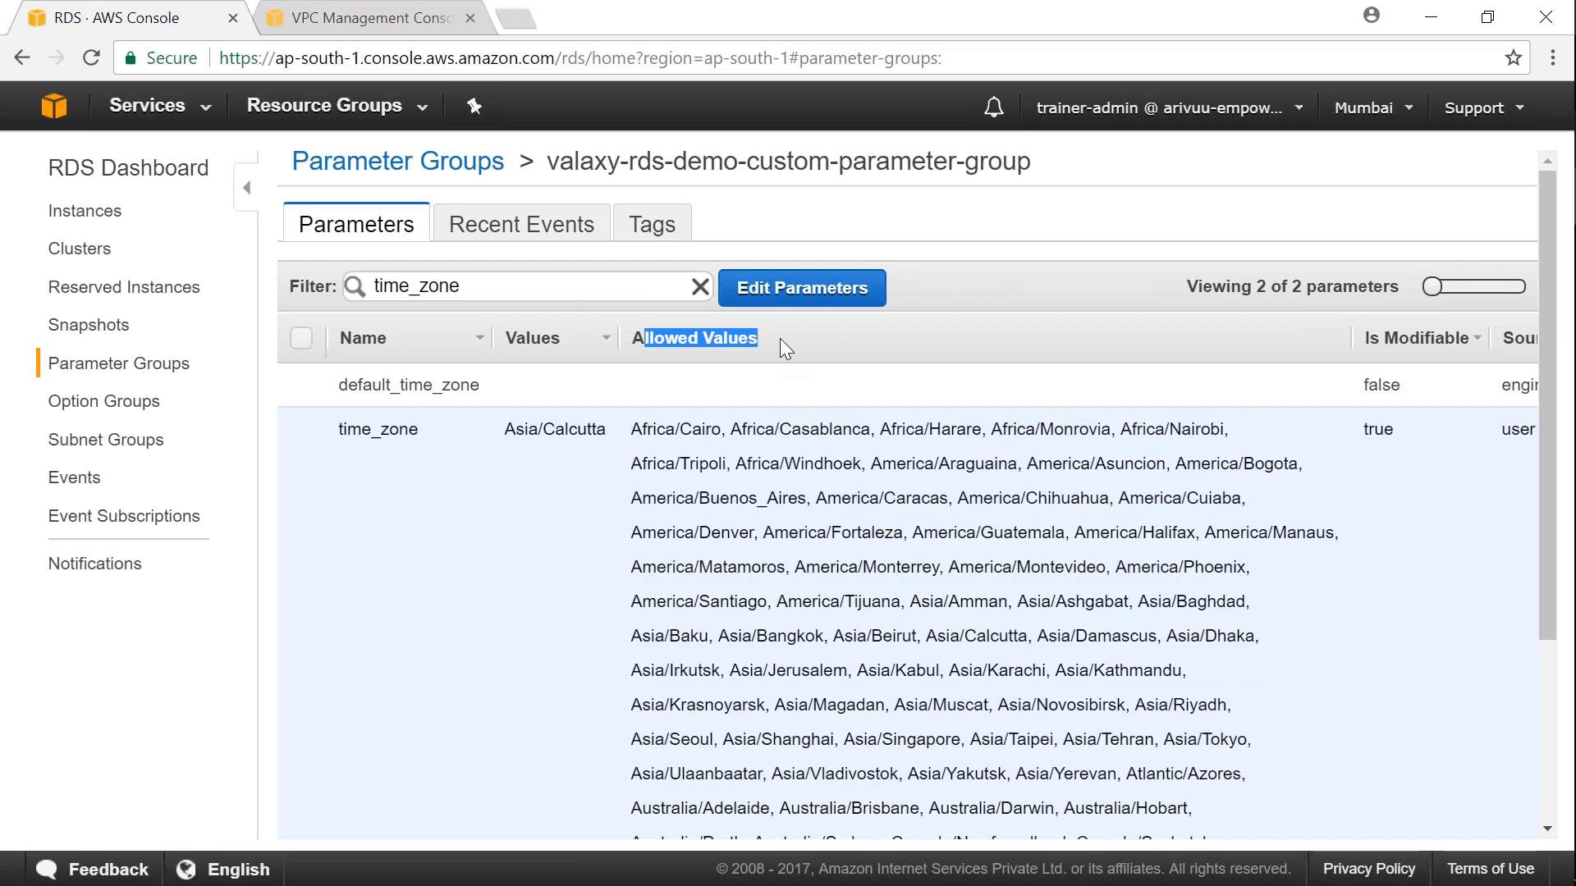
pyautogui.click(1093, 560)
pyautogui.moveTo(1151, 845); pyautogui.dragTo(1372, 444)
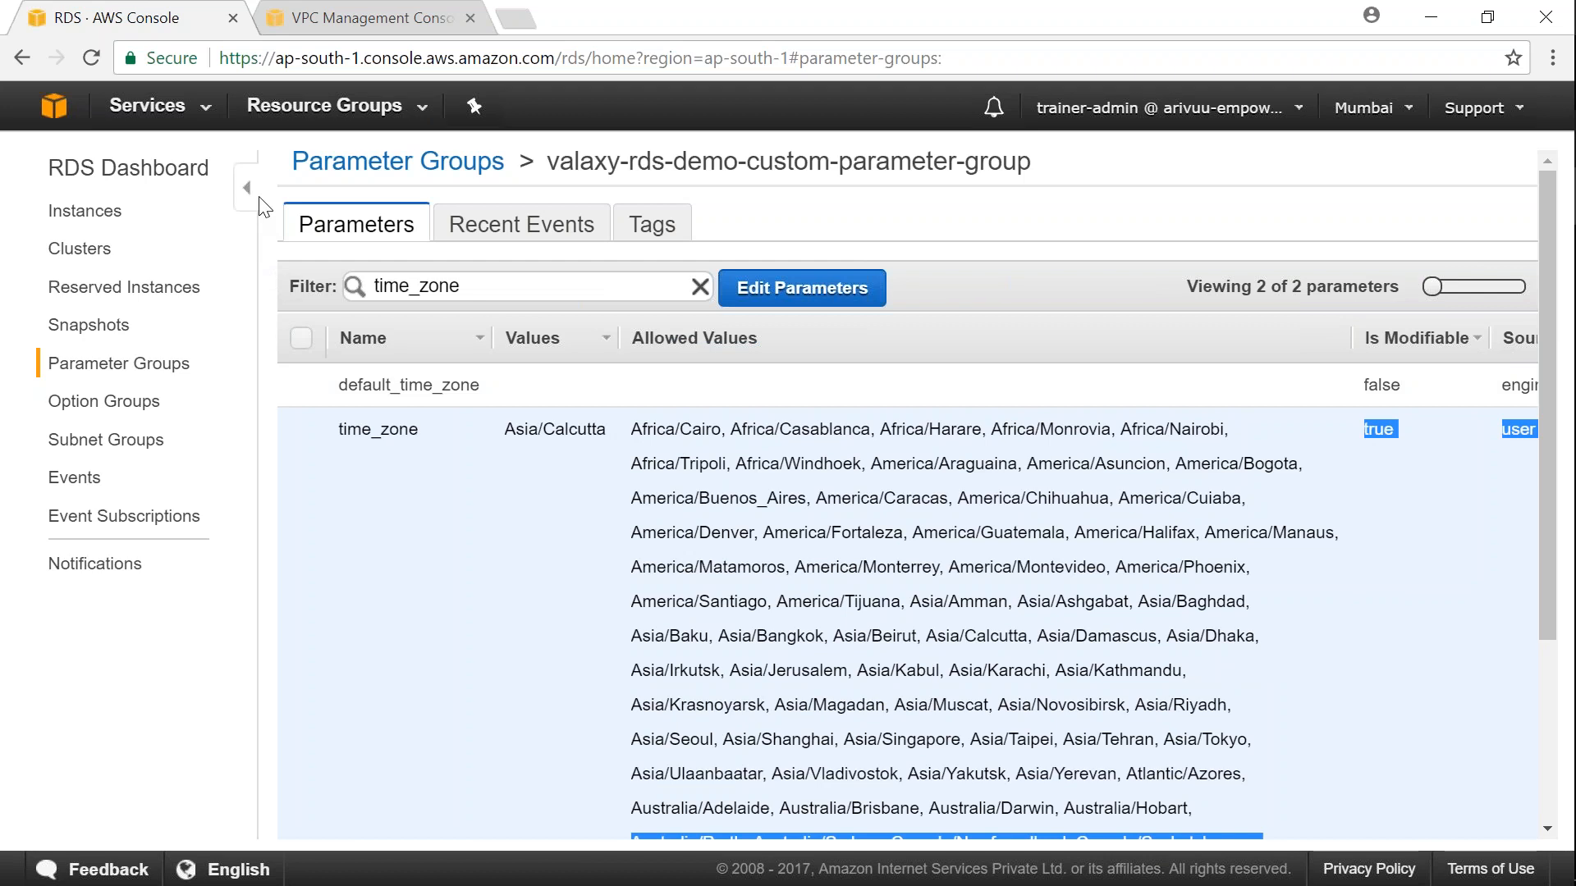
pyautogui.scroll(-2, 416, 561)
pyautogui.scroll(-2, 415, 559)
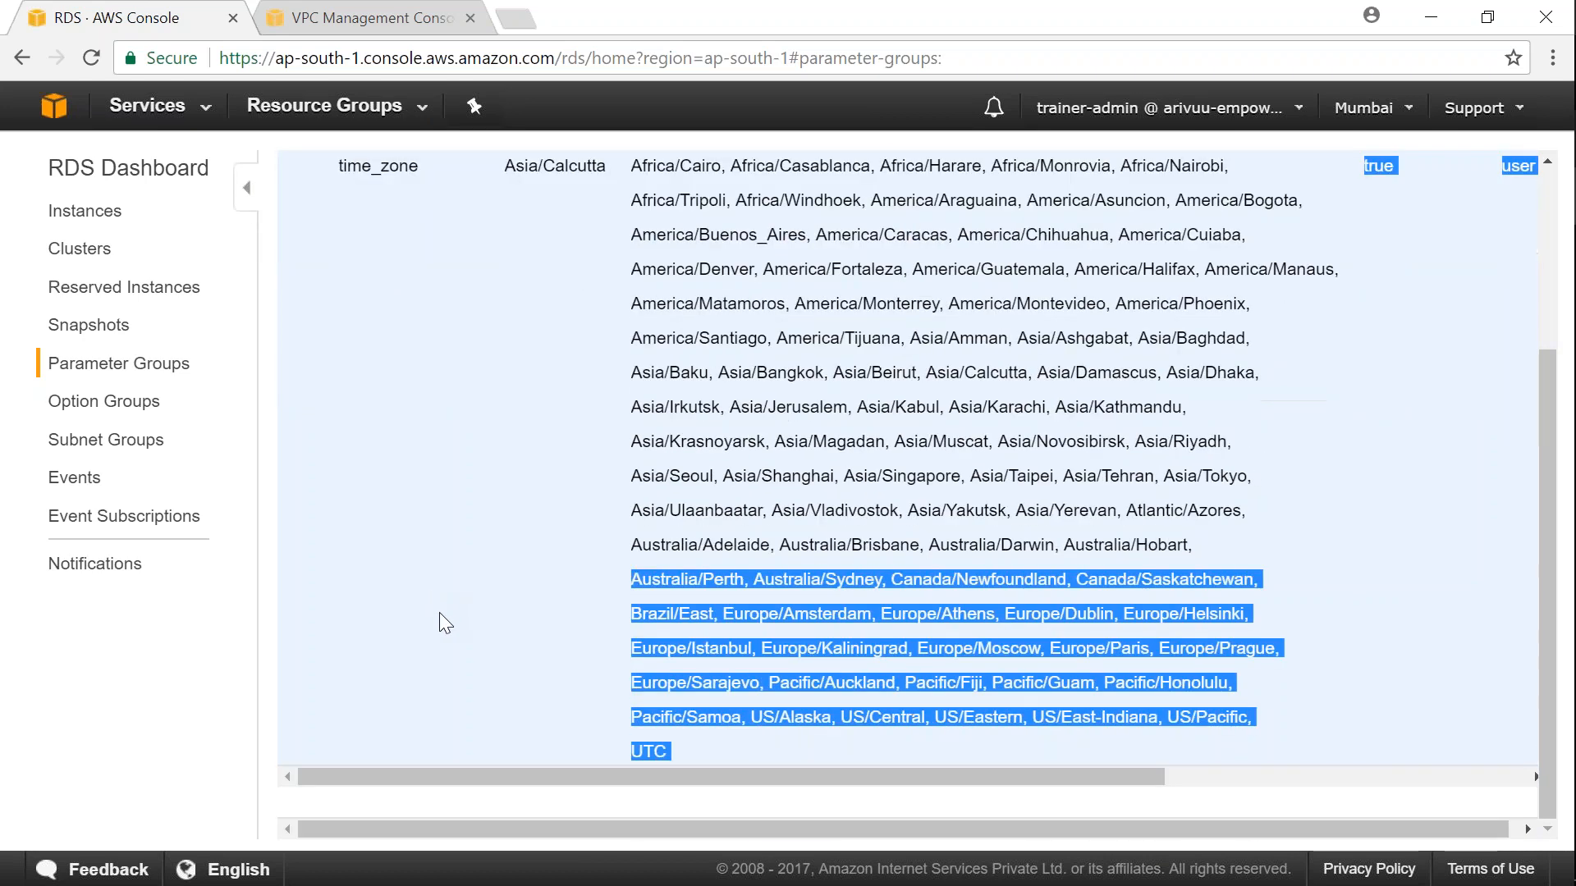
pyautogui.scroll(4, 489, 598)
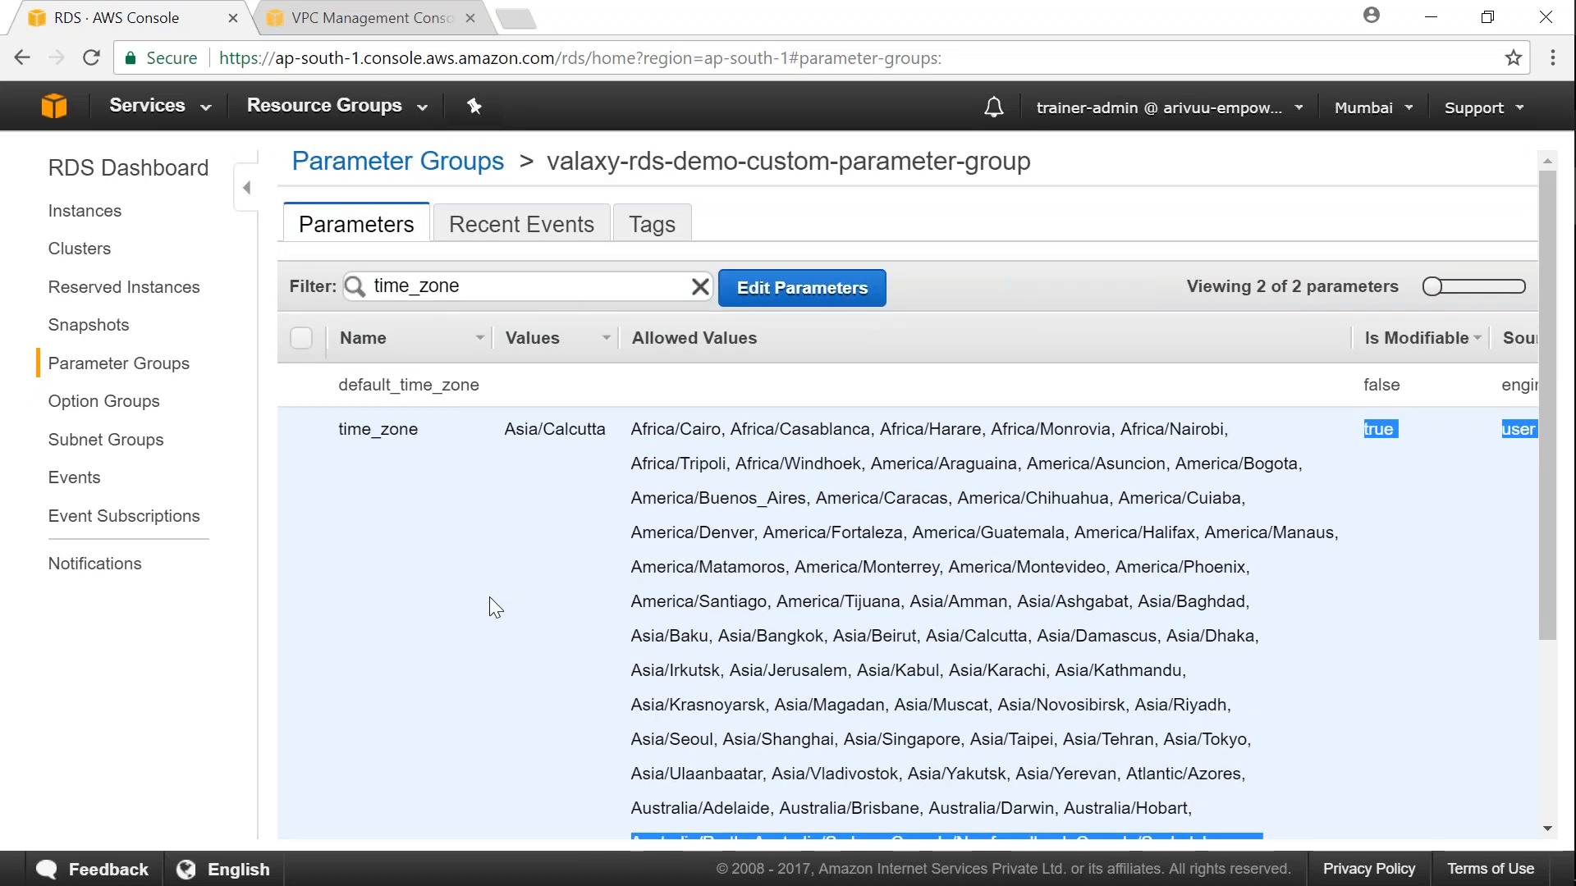
# Start a new DB subnet group with valaxy-rds-demo-custom-dbsubnets-group as both its name and description
pyautogui.click(137, 451)
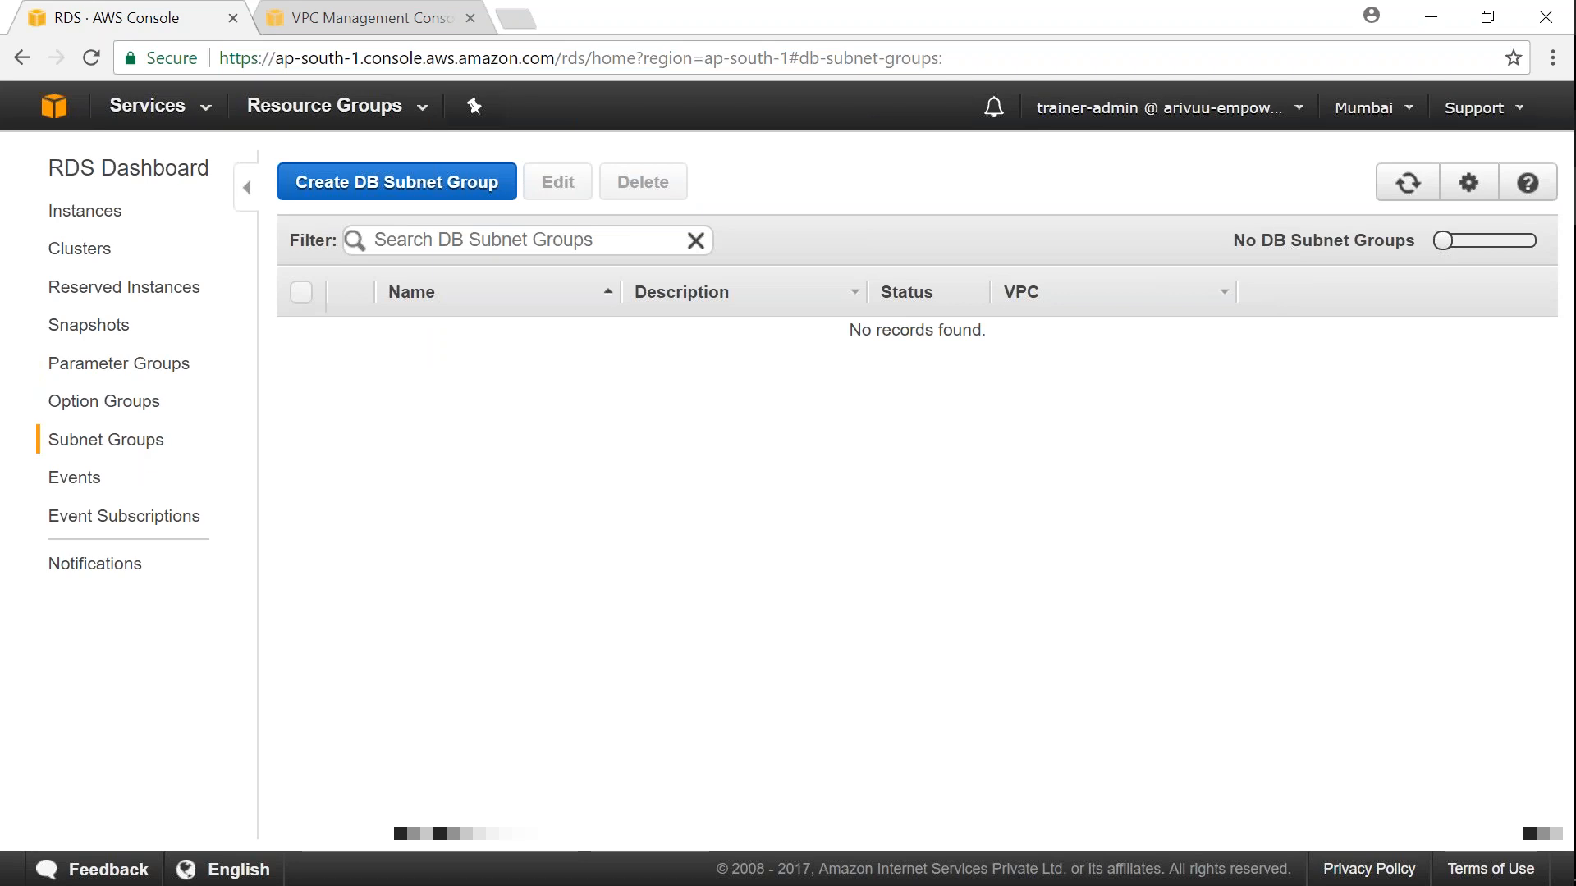
pyautogui.click(345, 186)
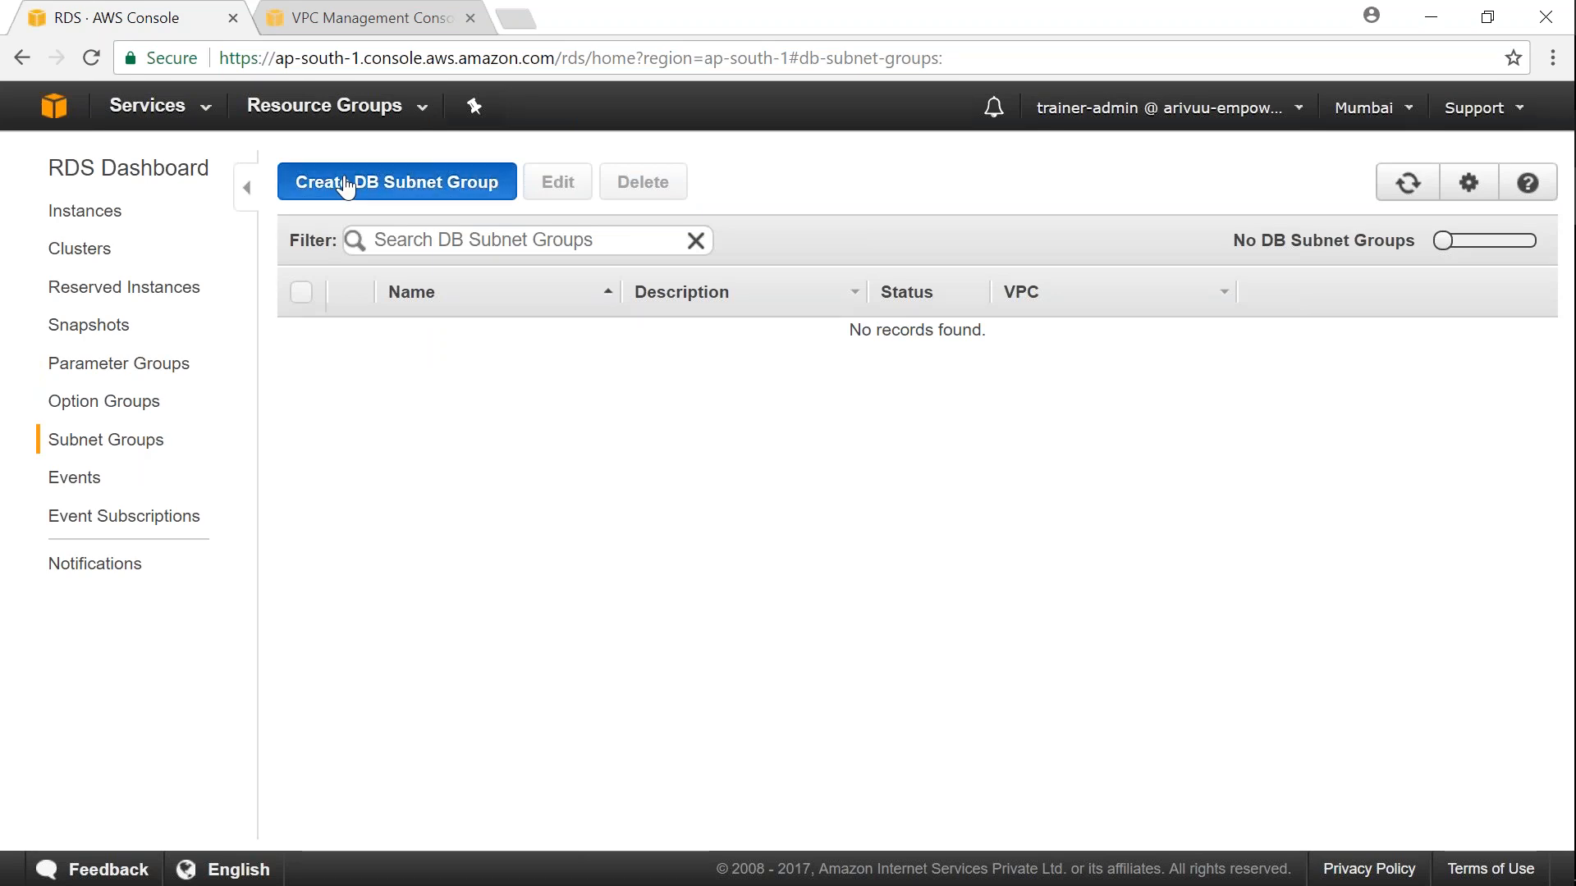
pyautogui.click(669, 295)
pyautogui.hotkey('ctrl', 'v')
pyautogui.moveTo(722, 300); pyautogui.dragTo(798, 301)
pyautogui.write('dbsubnet')
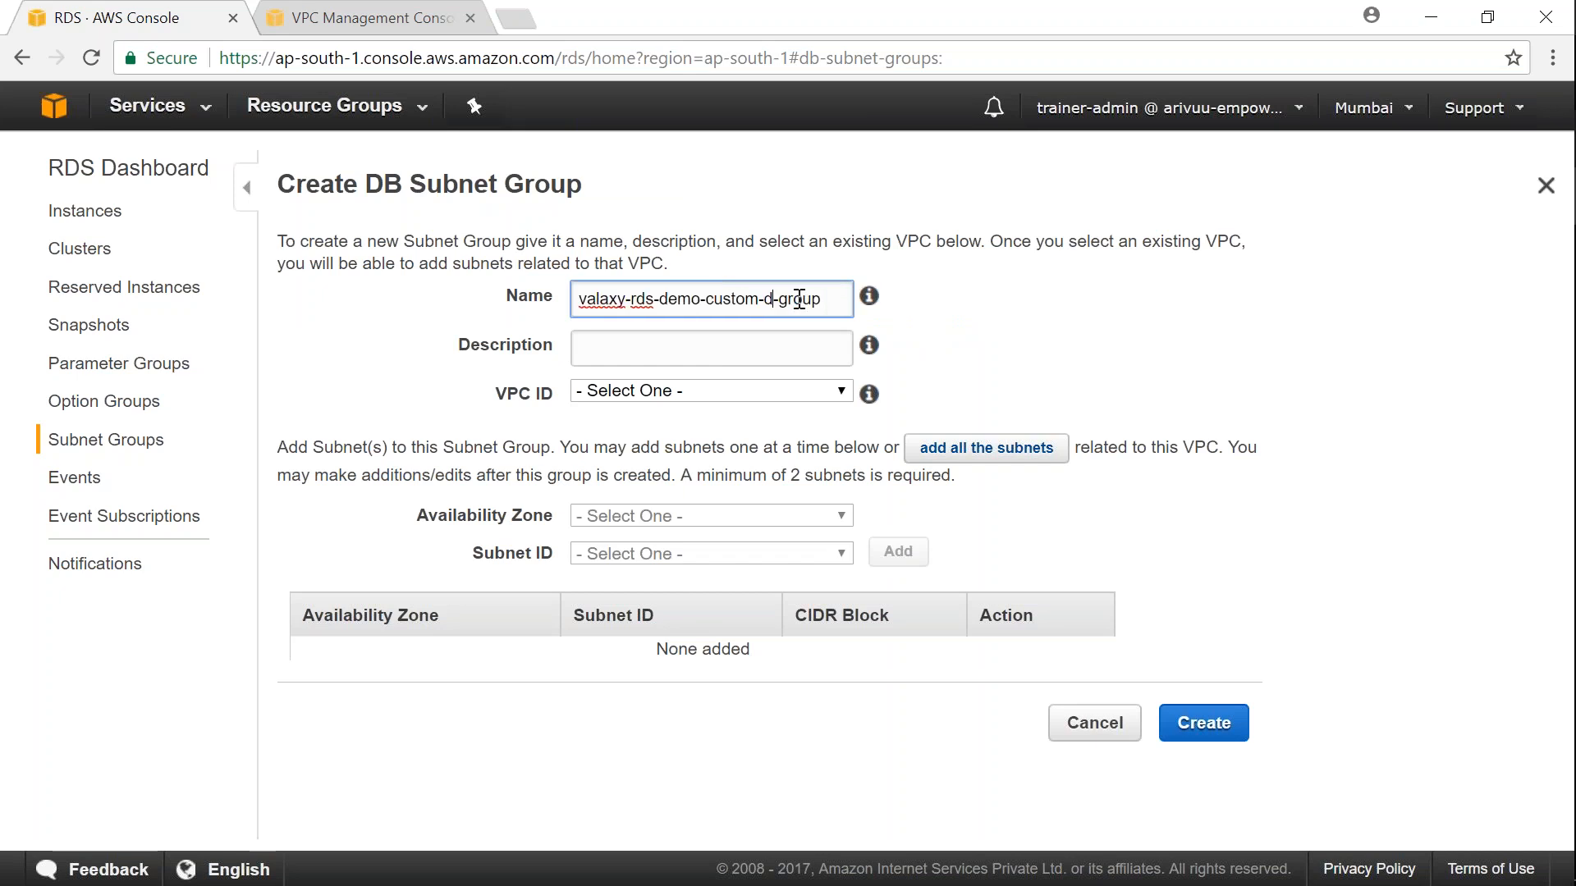
pyautogui.write('s')
pyautogui.hotkey('ctrl', 'a')
pyautogui.click(806, 338)
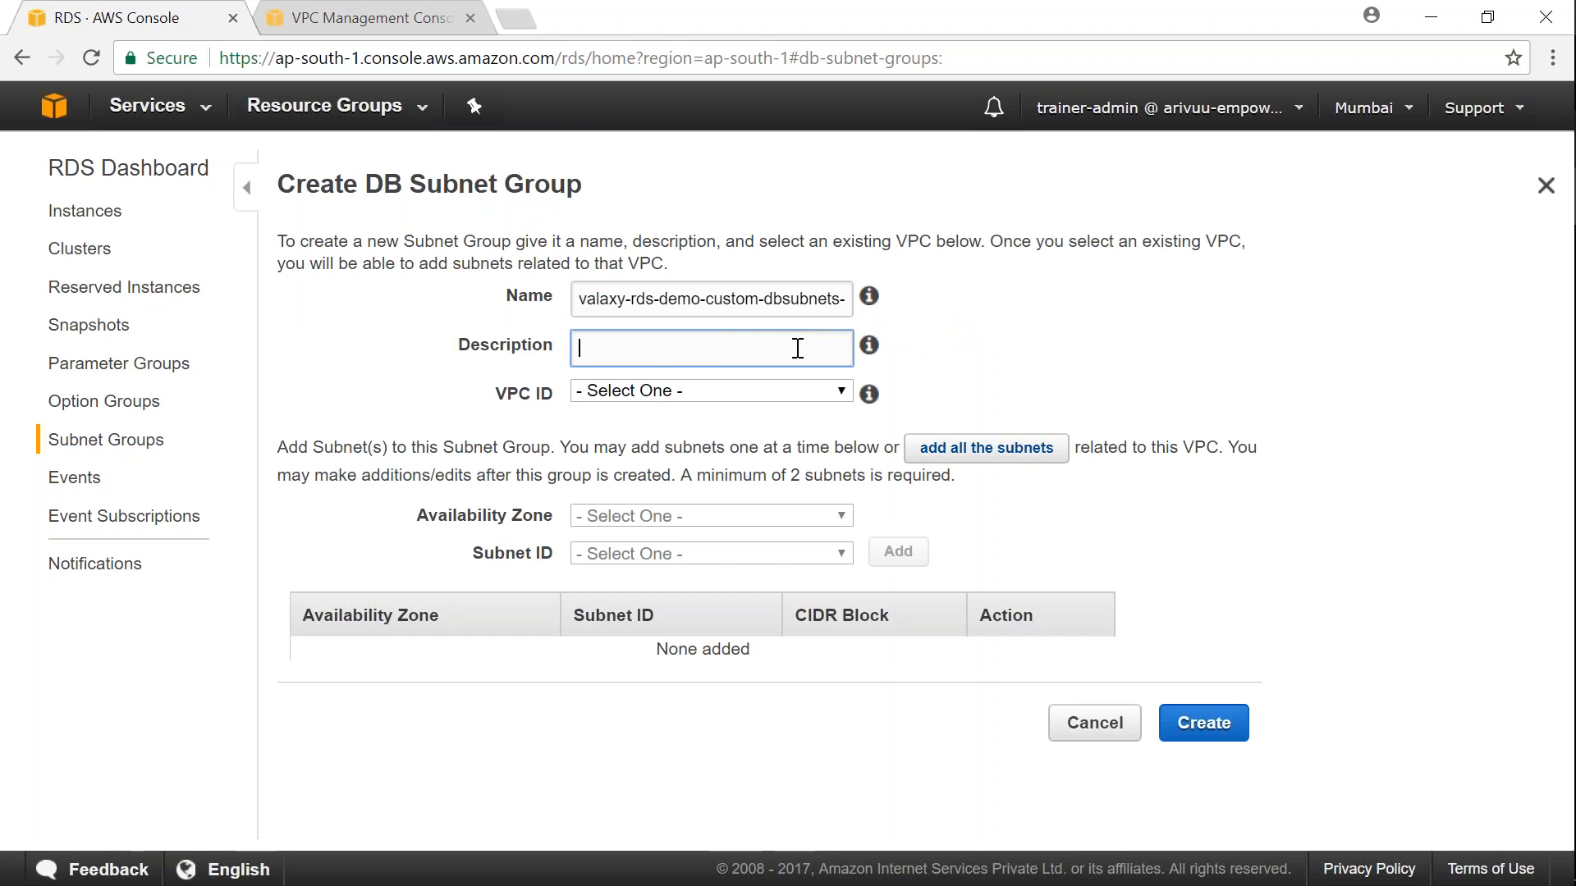
pyautogui.hotkey('ctrl', 'v')
# Assign Valaxy-RDS-demo-vpc to the subnet group and add all the subnets related to that VPC
pyautogui.click(776, 391)
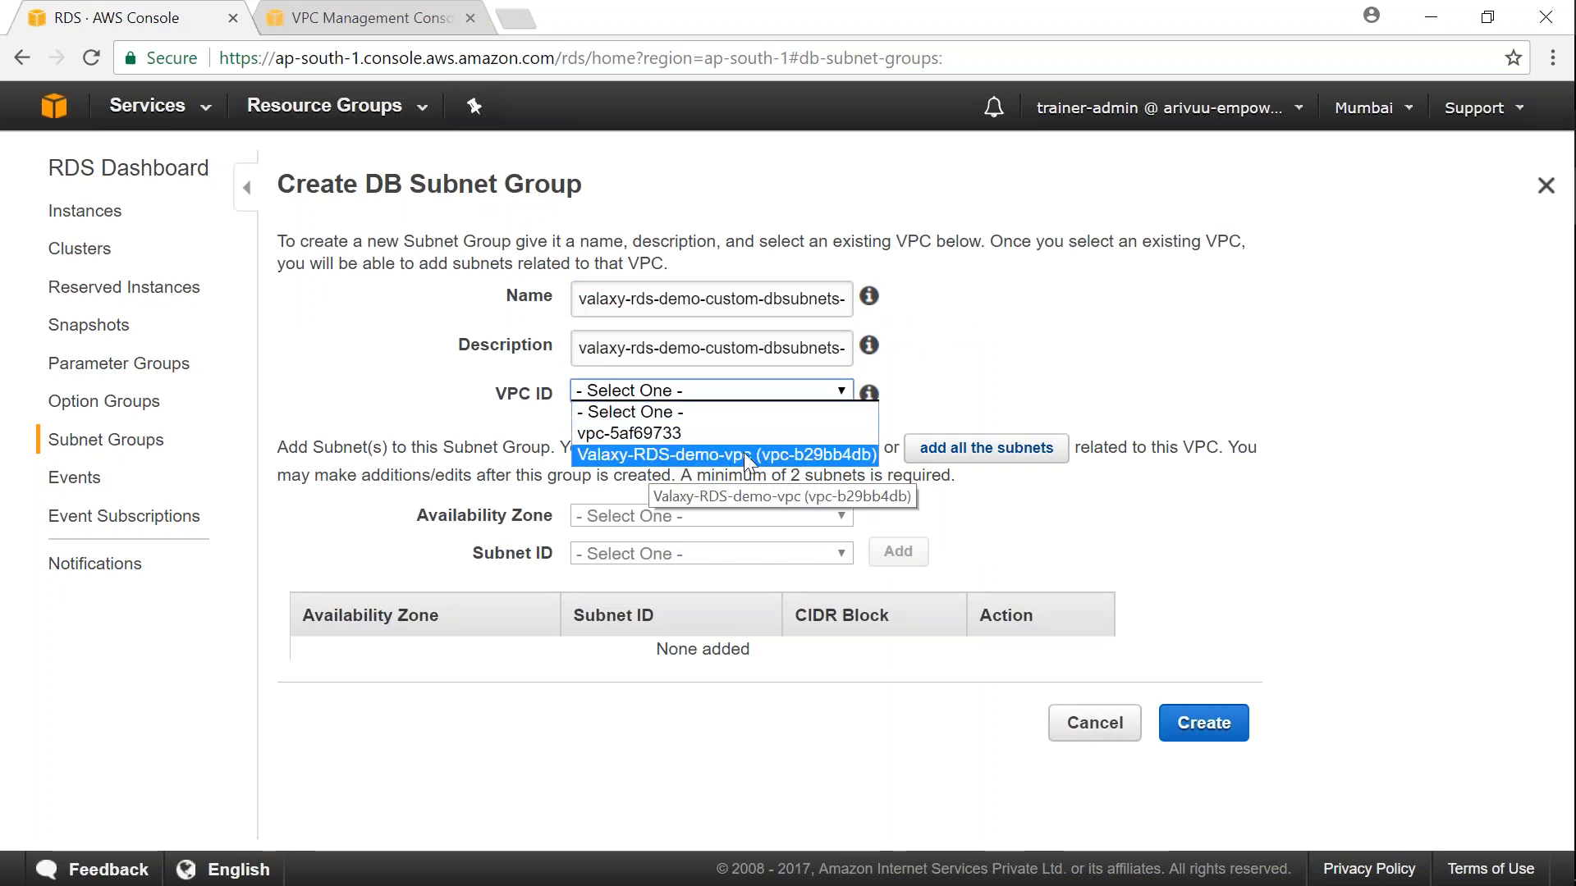
pyautogui.click(648, 458)
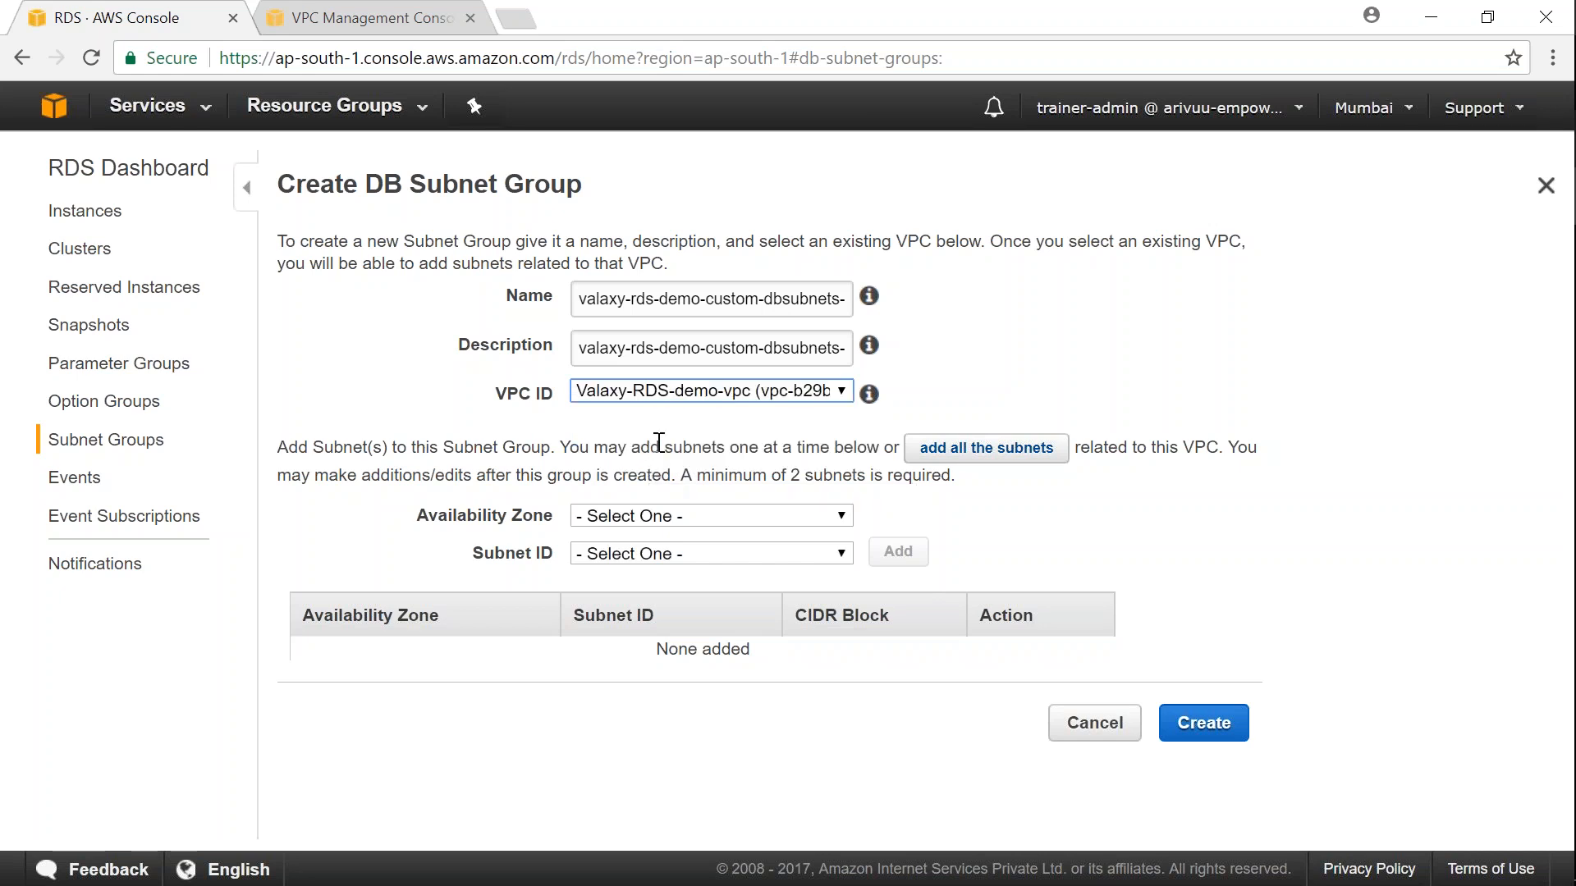
pyautogui.click(989, 451)
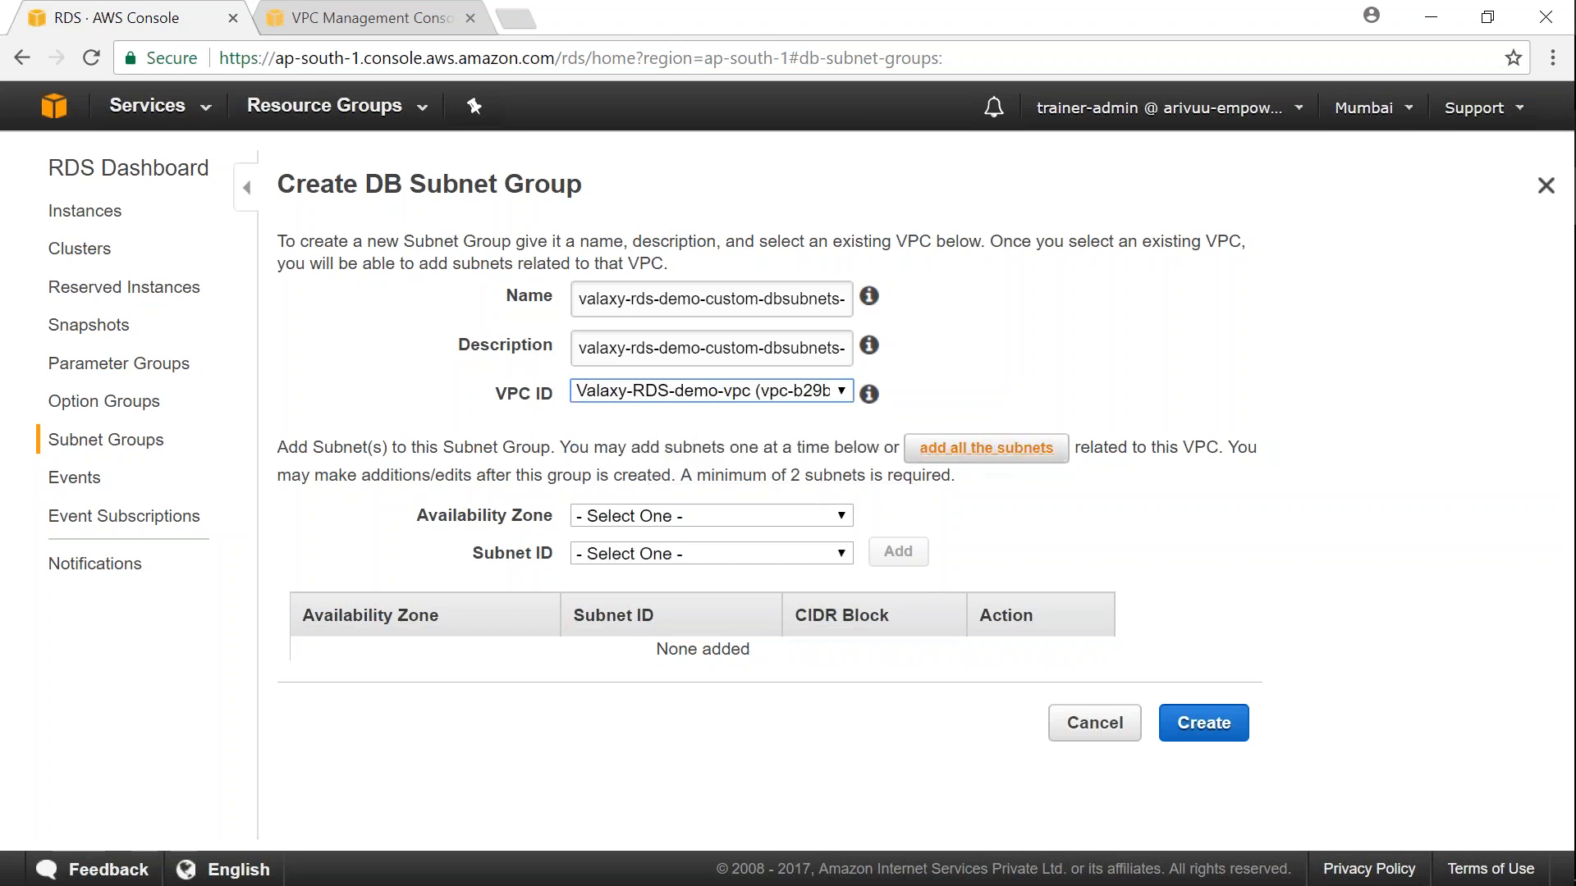
# Choose ap-south-1a as the availability zone for the first subnet and list its available subnets
pyautogui.click(771, 517)
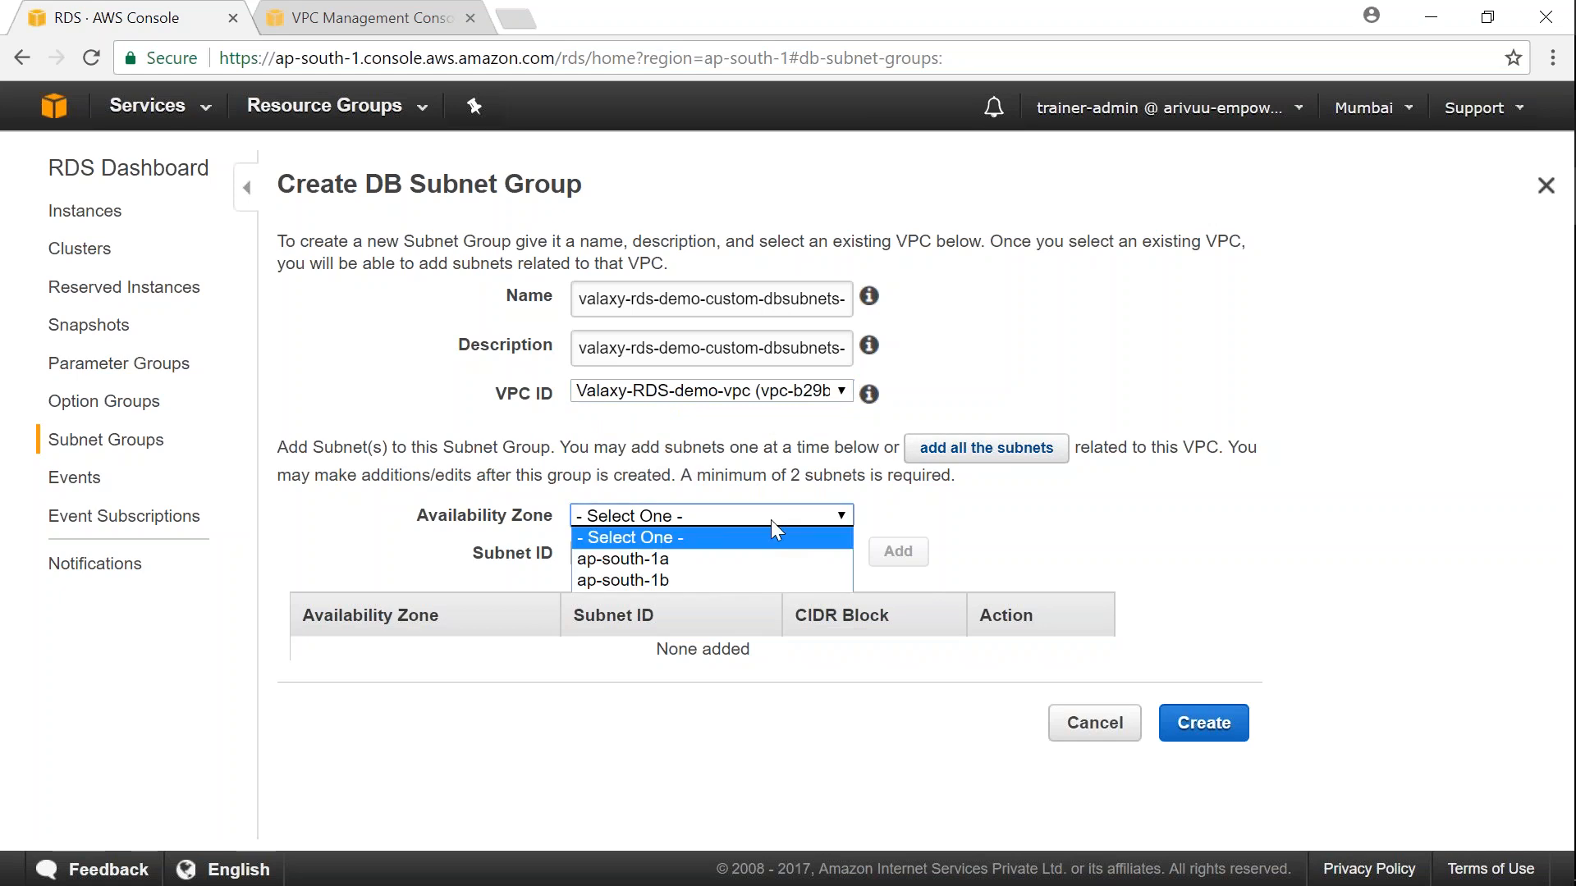
pyautogui.click(672, 561)
pyautogui.click(664, 555)
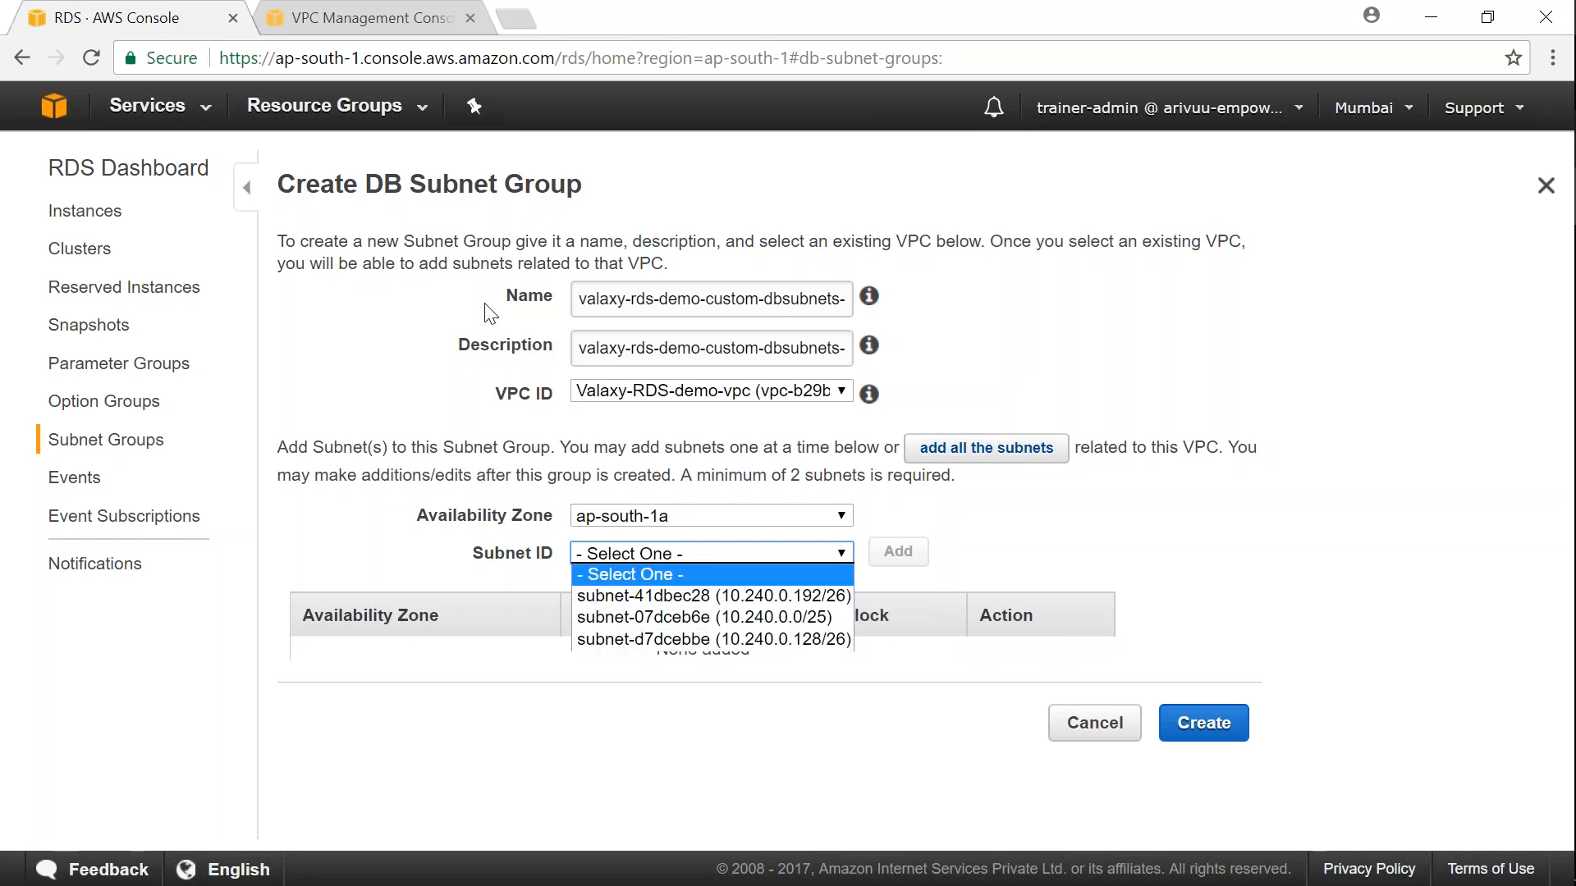
# Switch to the VPC console and filter the subnets by rds-demo-az1-public to look up the subnet ID
pyautogui.click(364, 23)
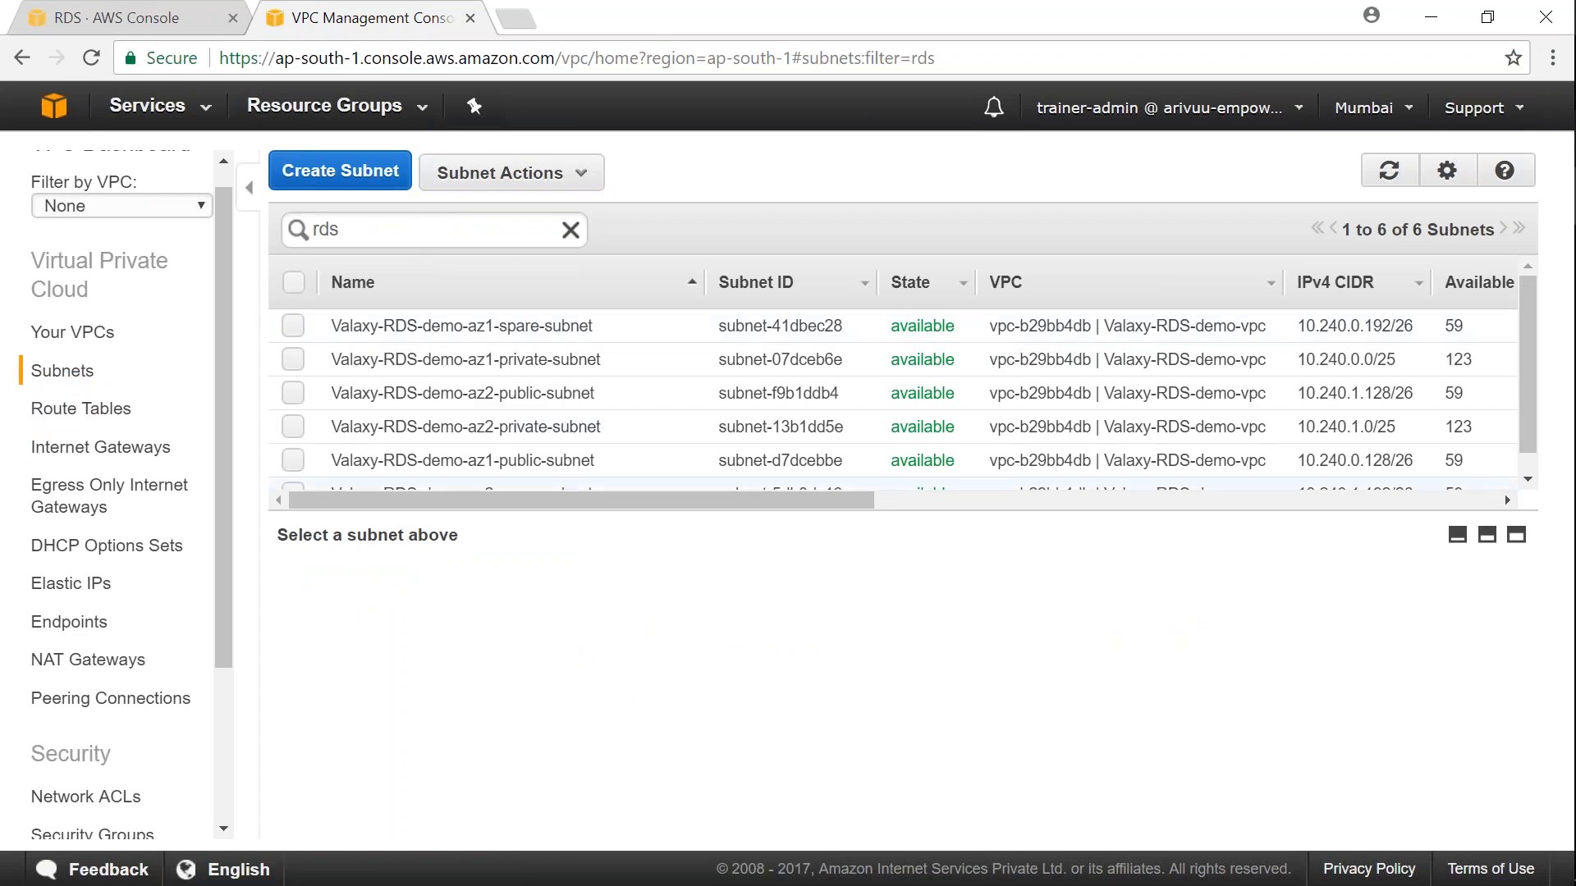
pyautogui.moveTo(528, 512); pyautogui.dragTo(545, 612)
pyautogui.click(388, 232)
pyautogui.doubleClick(387, 232)
pyautogui.write('rds-demo-az1')
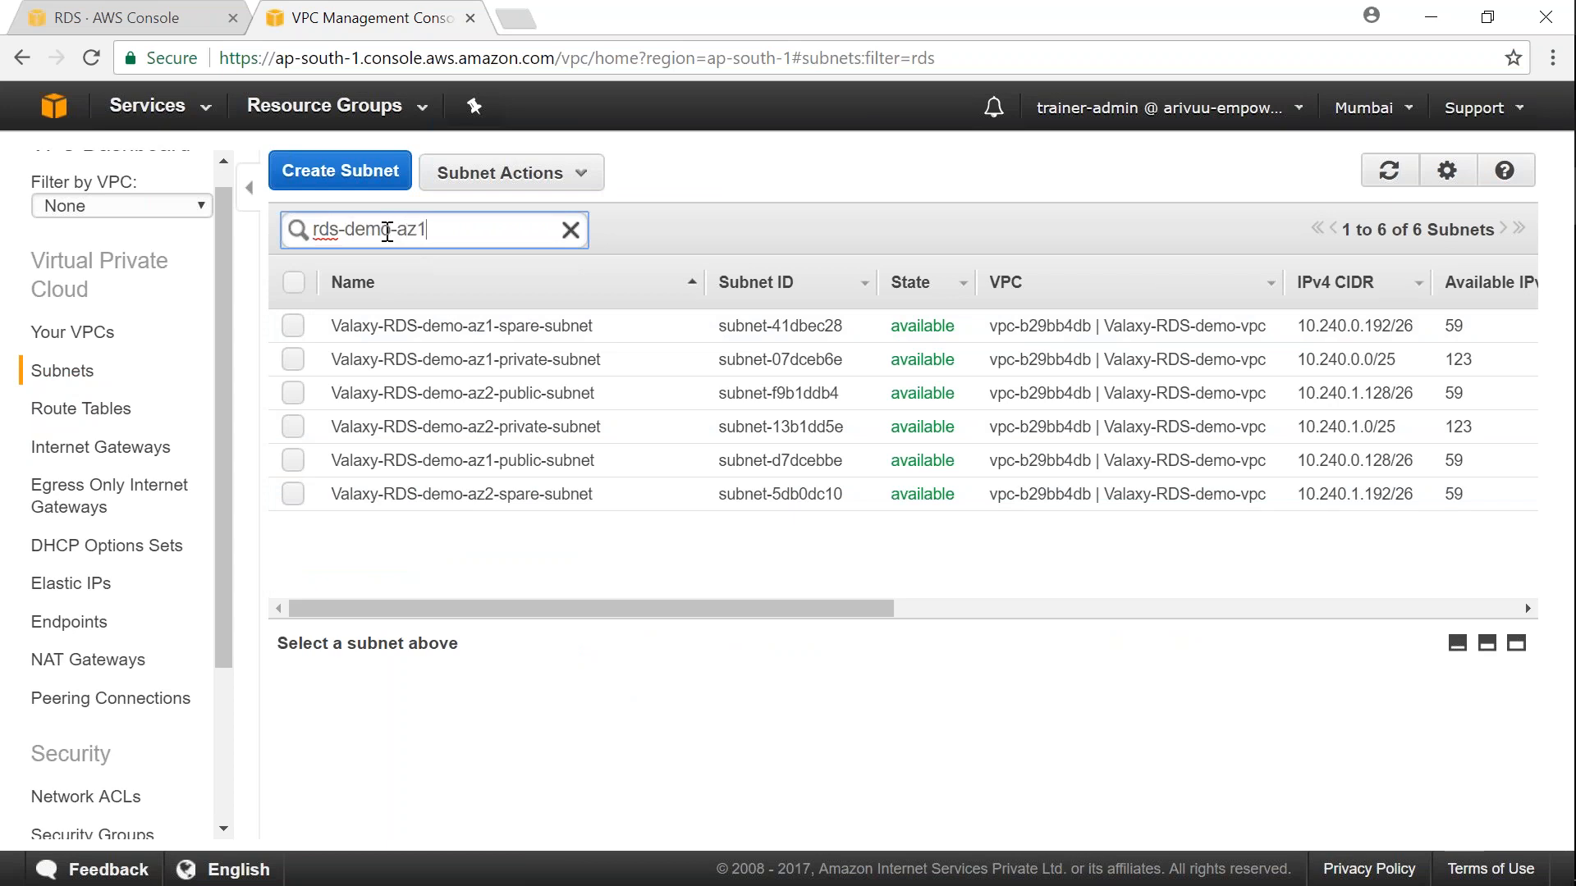
pyautogui.write('-public')
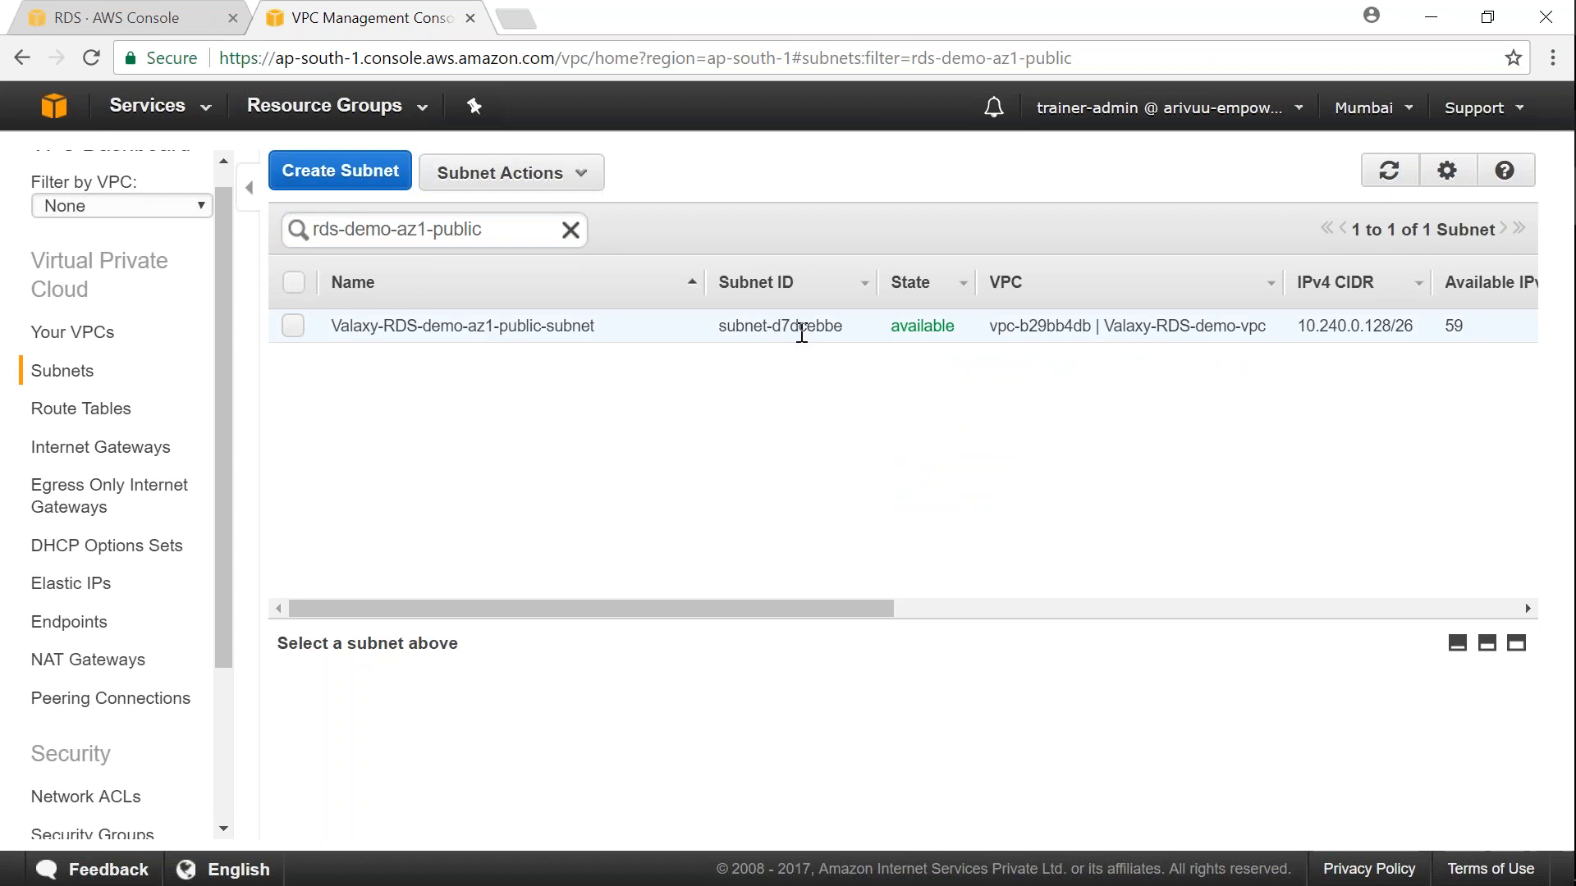
# Return to the RDS console and add subnet-d7dcebbe (10.240.0.128/26) to the DB subnet group
pyautogui.click(128, 23)
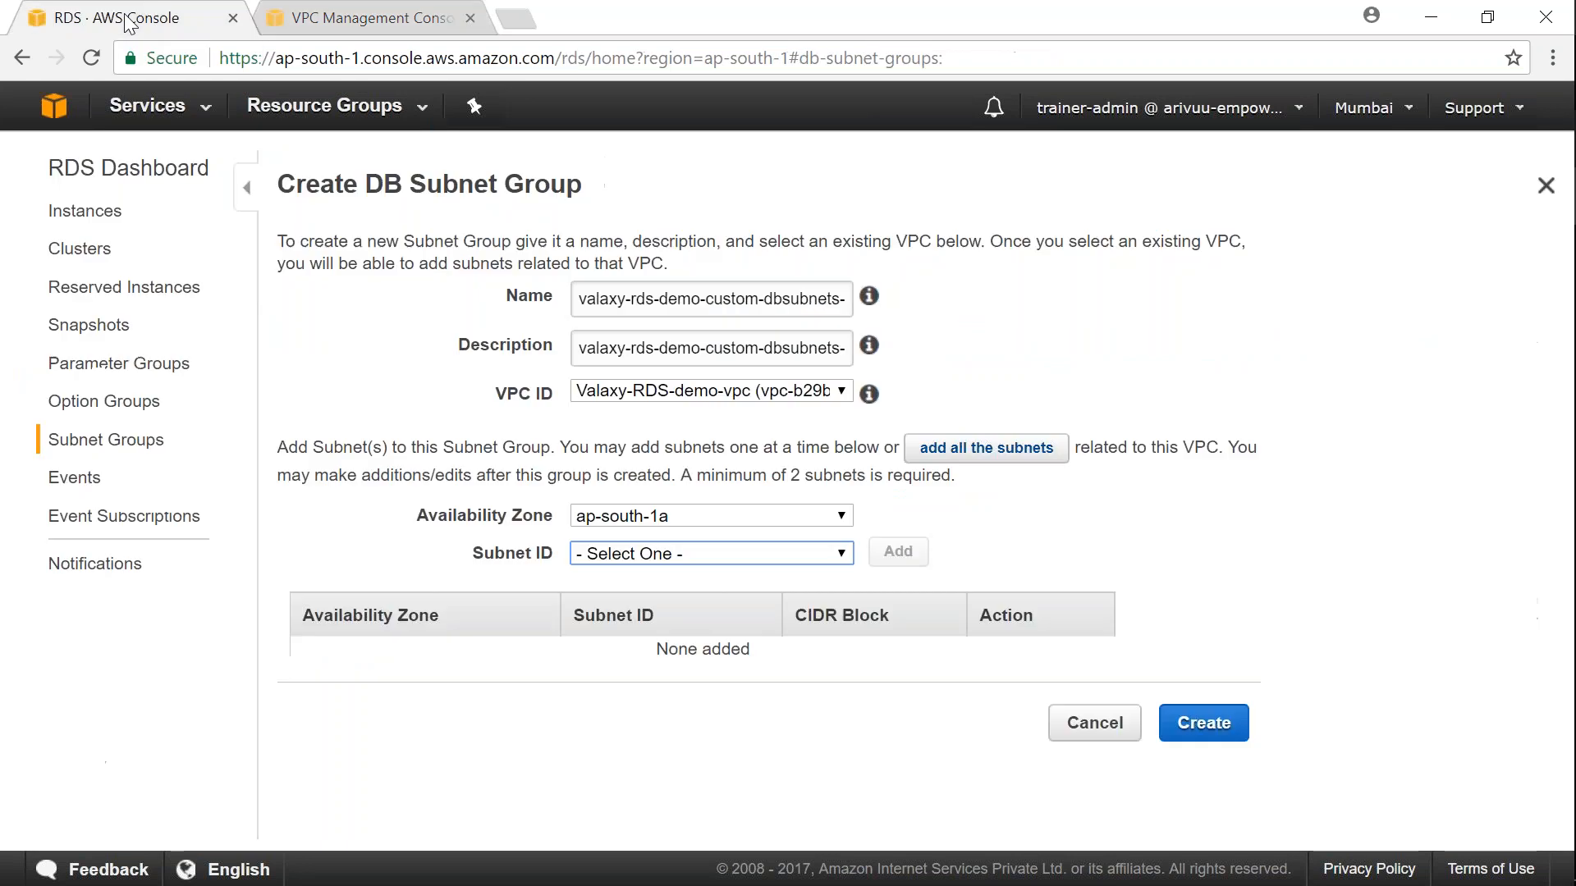
pyautogui.click(624, 553)
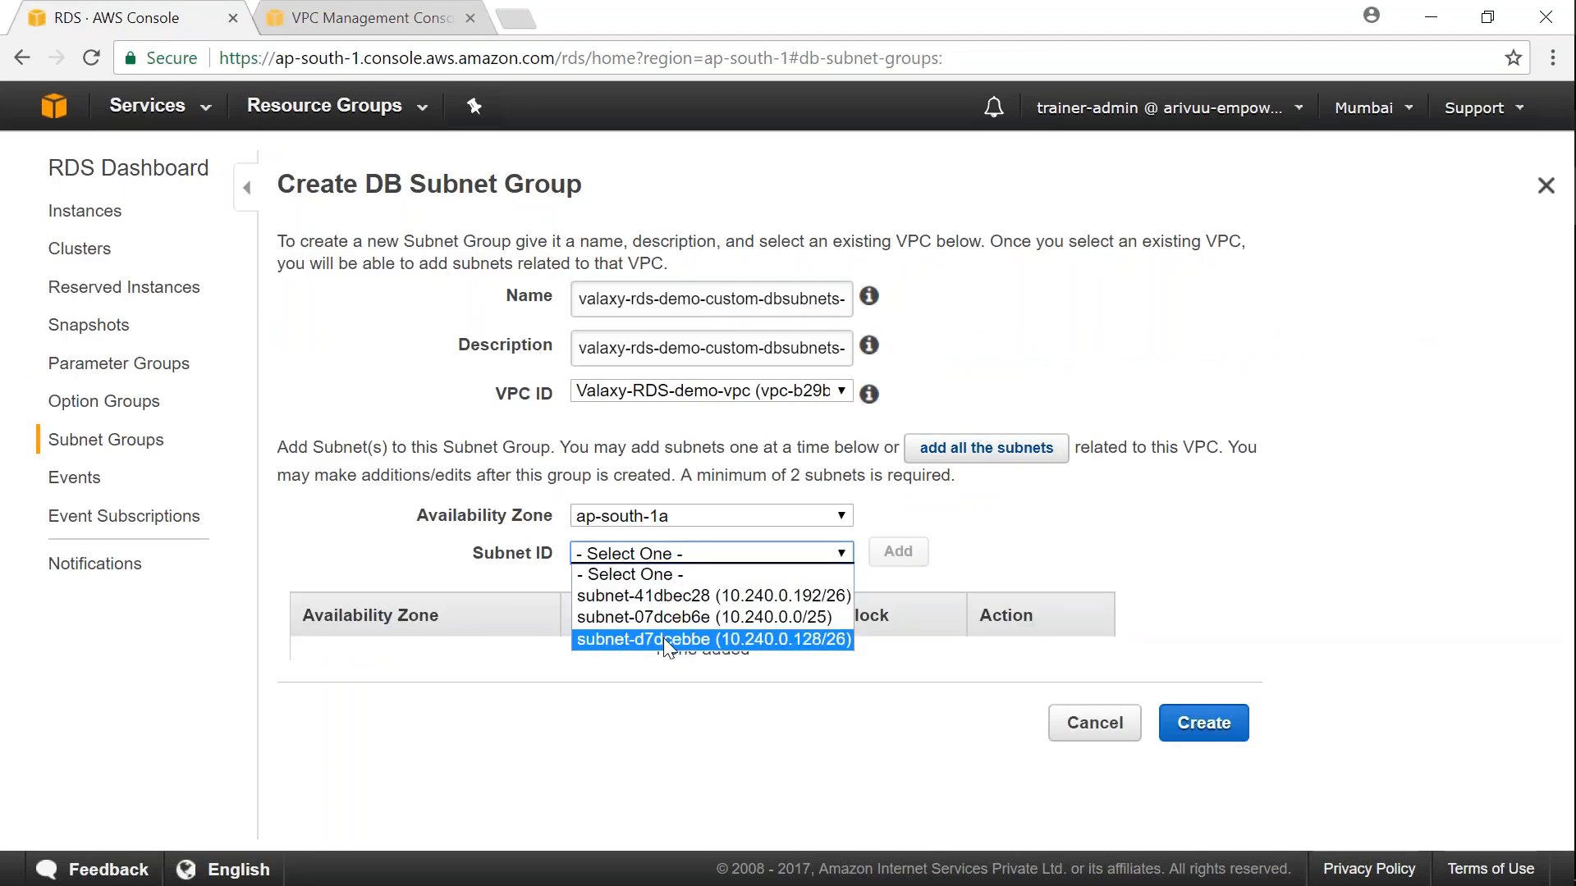
pyautogui.click(716, 639)
pyautogui.click(898, 552)
# Choose availability zone ap-south-1b for the second subnet and look up its ID in the VPC console by filtering for rds-demo-az2-public
pyautogui.click(711, 515)
pyautogui.click(654, 581)
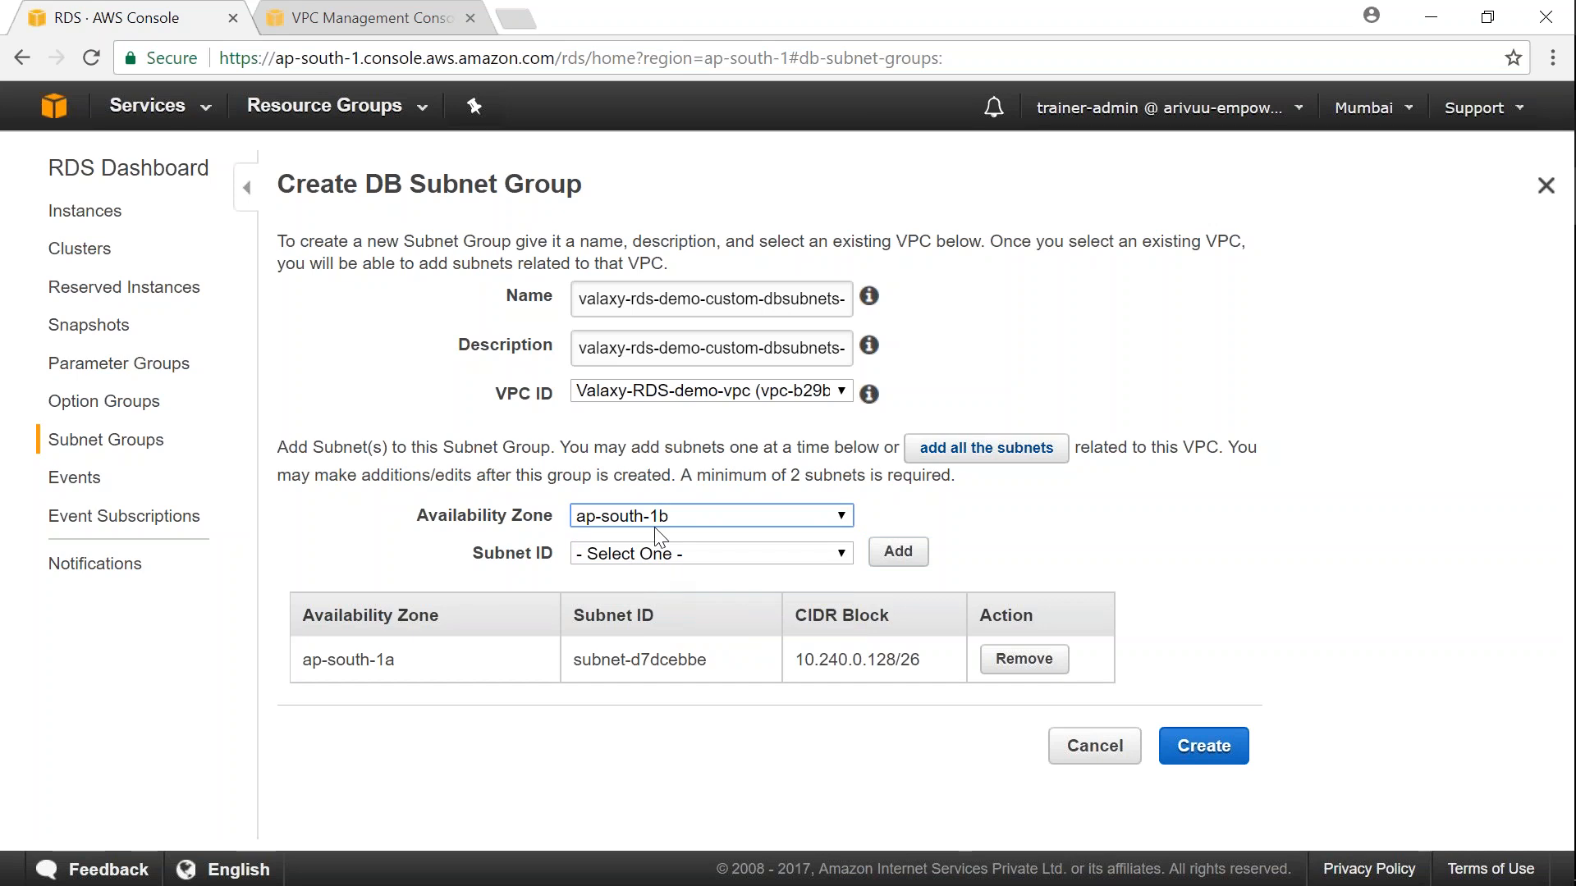
pyautogui.click(365, 18)
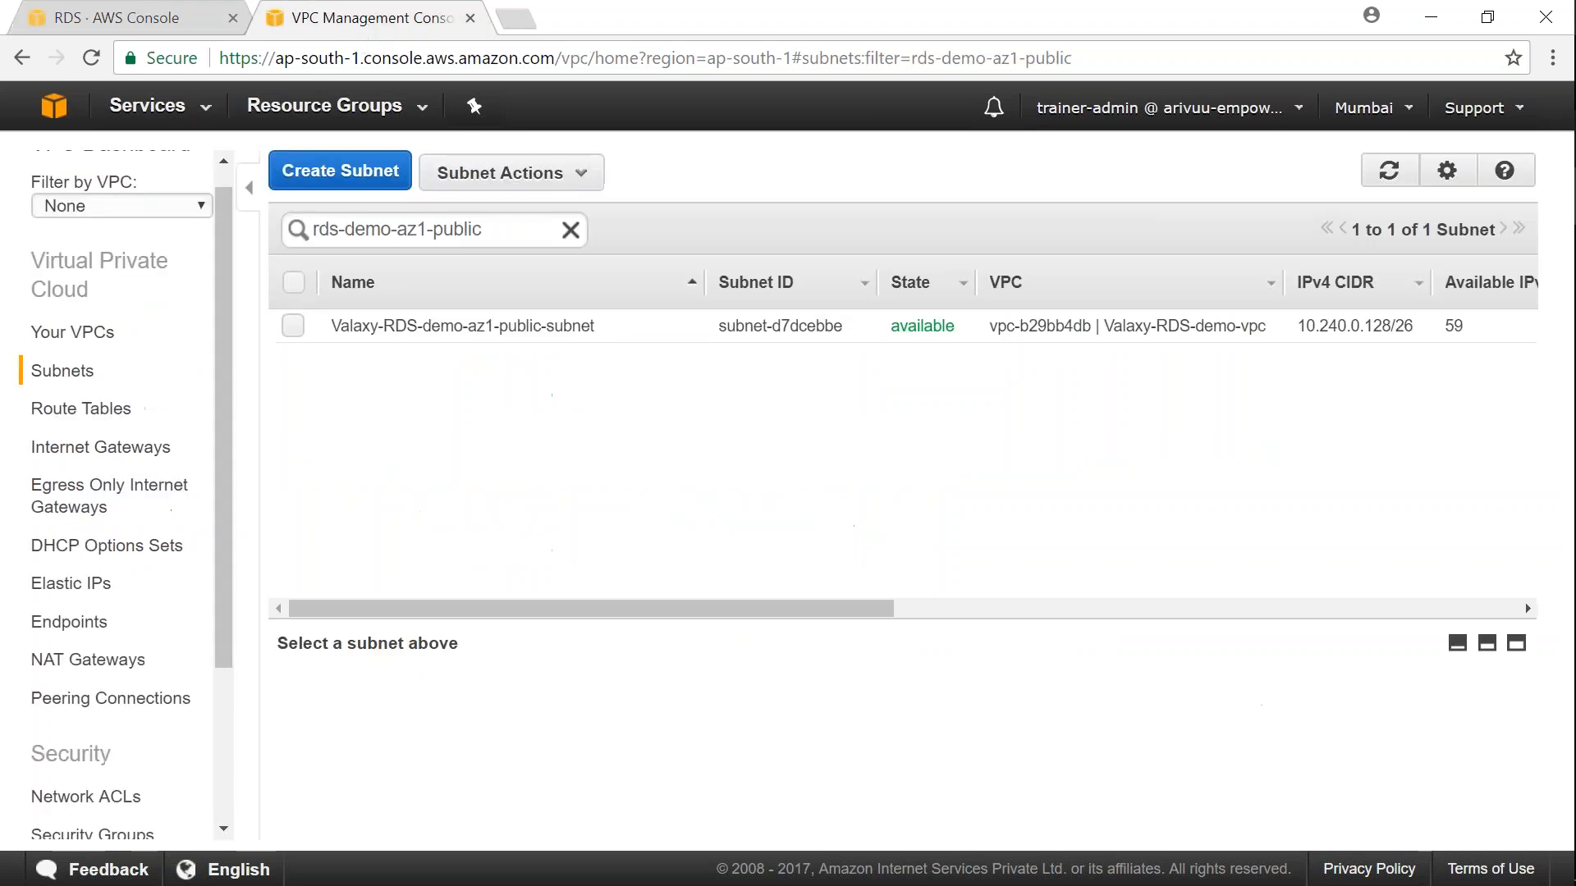
pyautogui.click(425, 232)
pyautogui.press('BackSpace')
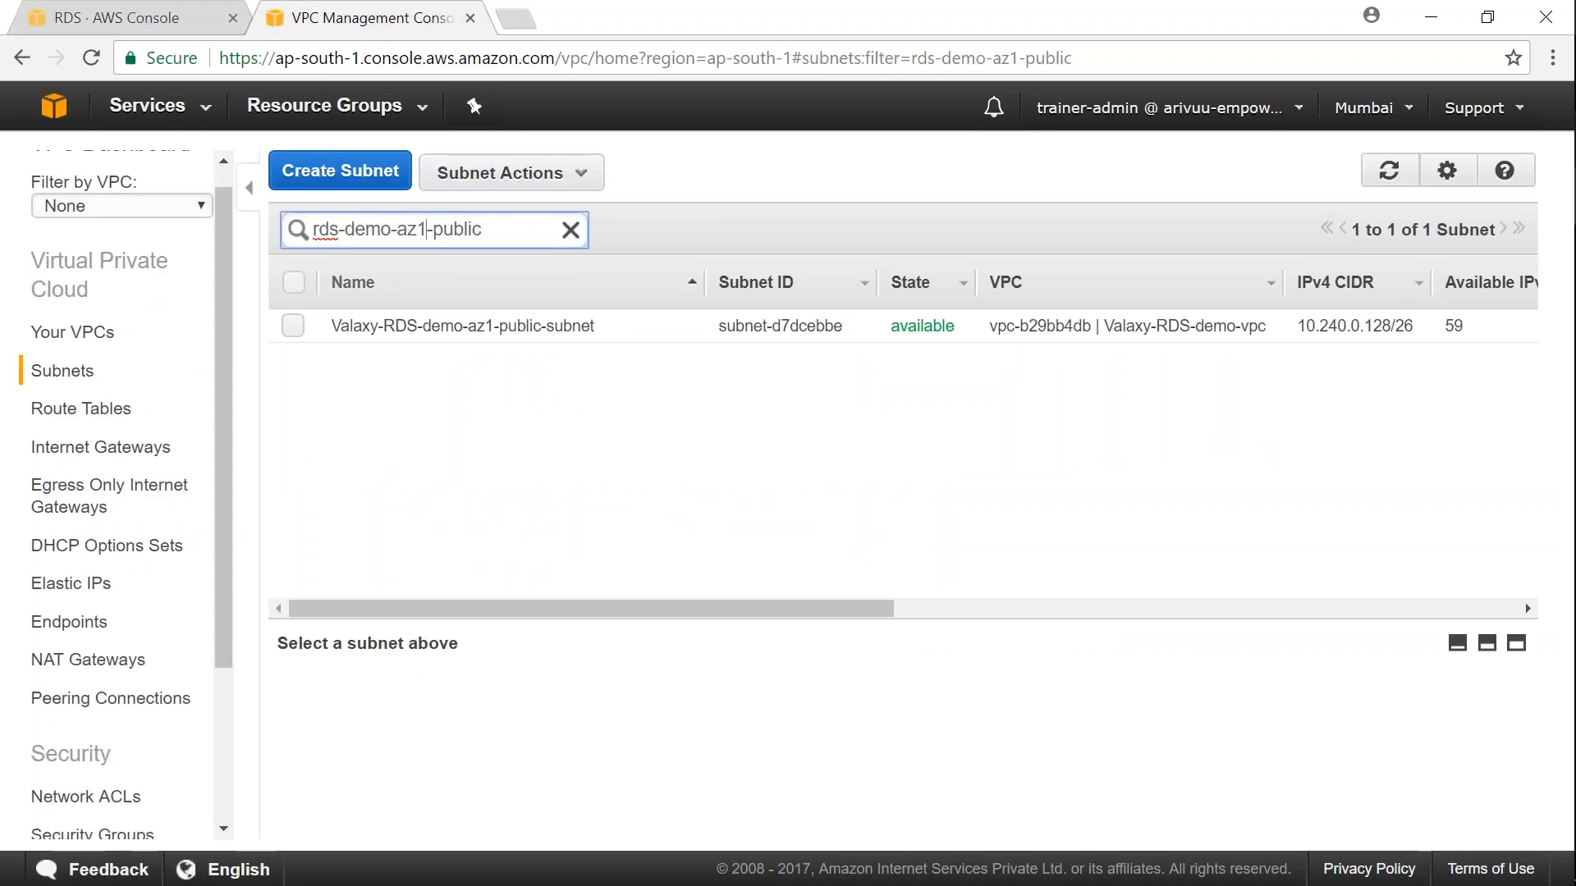
pyautogui.write('2')
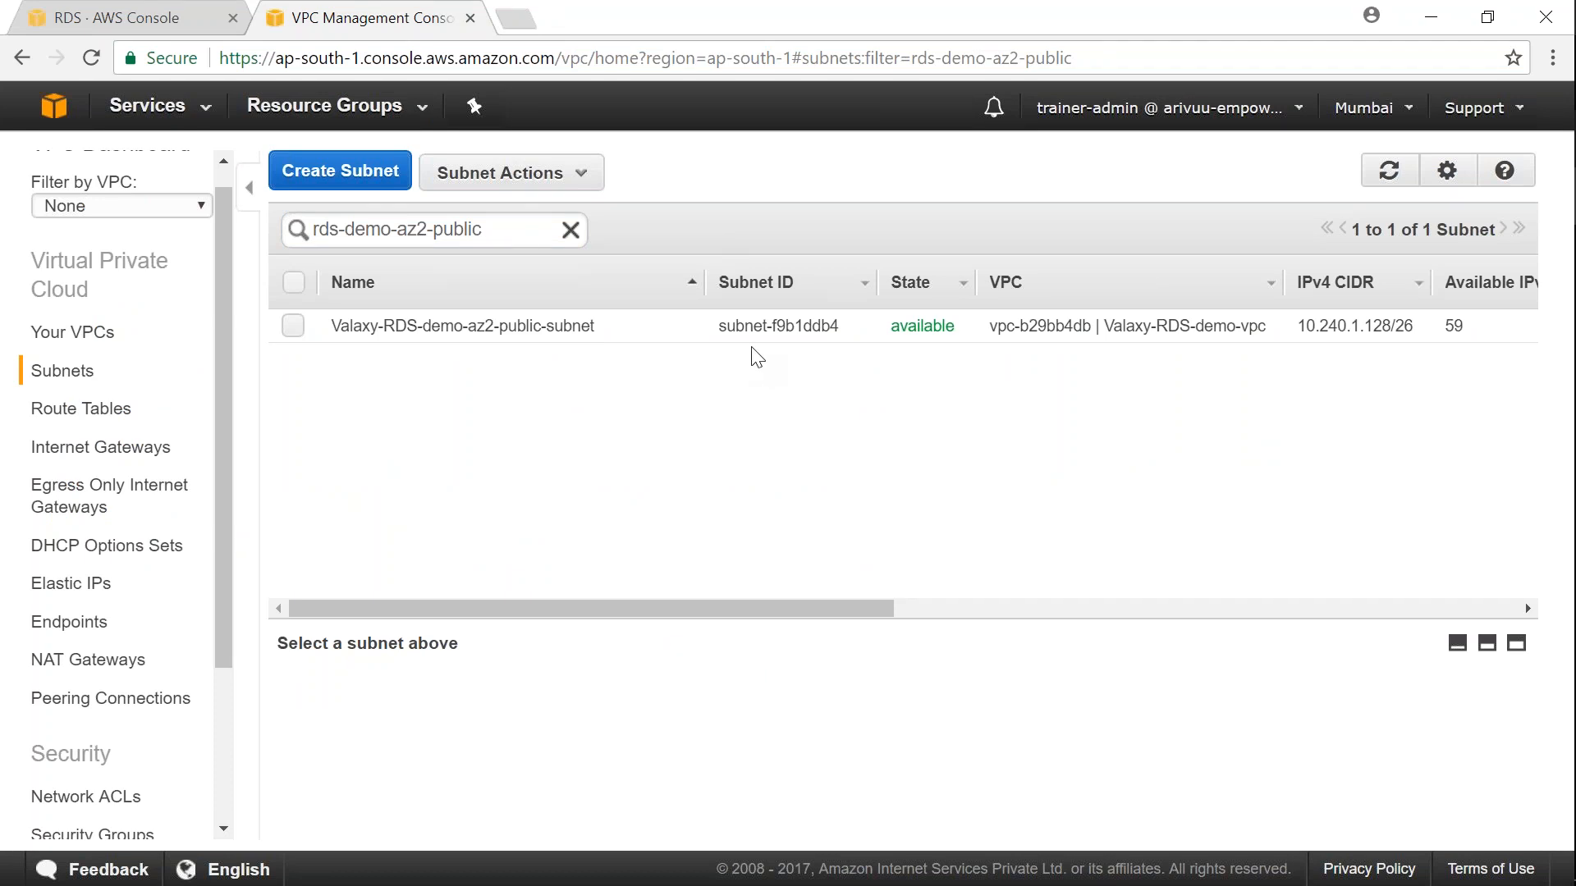
# Back in the RDS console, add subnet-f9b1ddb4 (10.240.1.128/26) to the DB subnet group
pyautogui.click(156, 16)
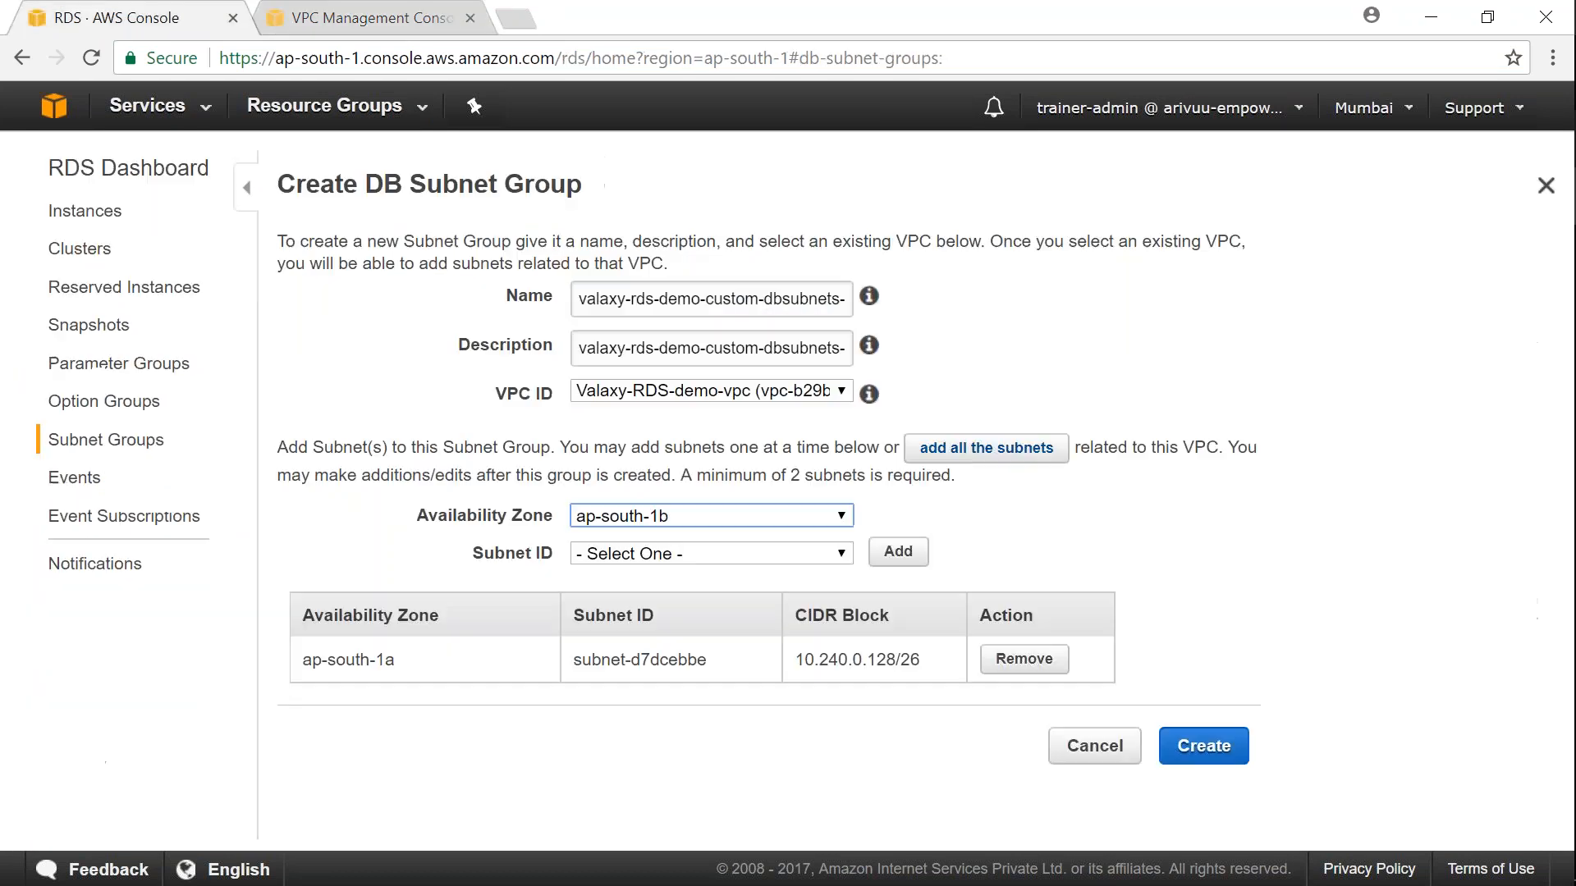
pyautogui.click(686, 553)
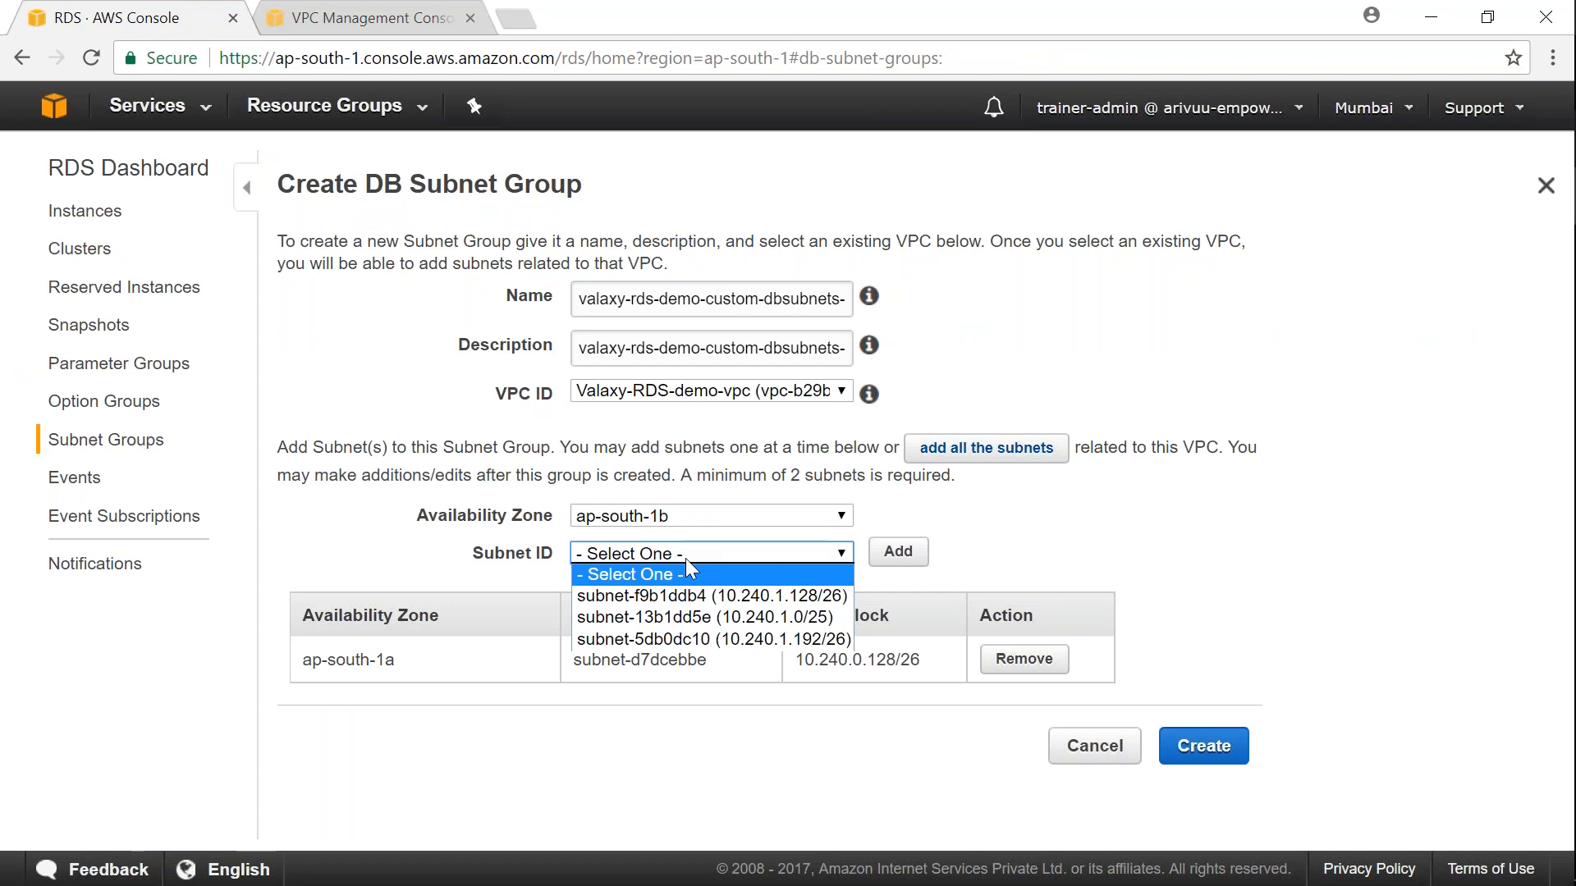
pyautogui.click(644, 597)
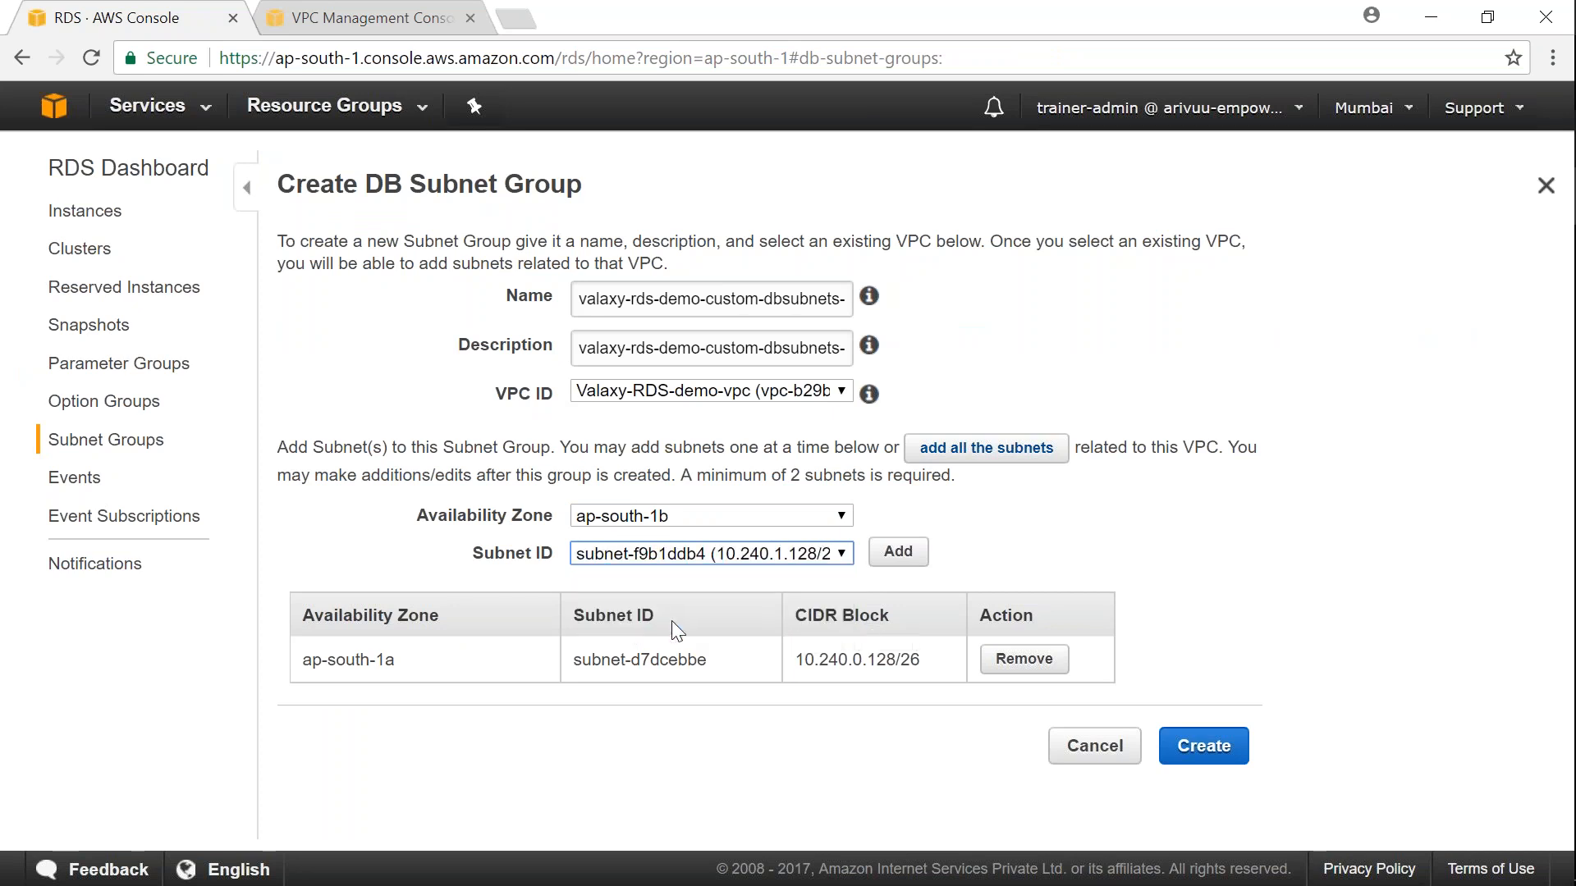
pyautogui.click(898, 552)
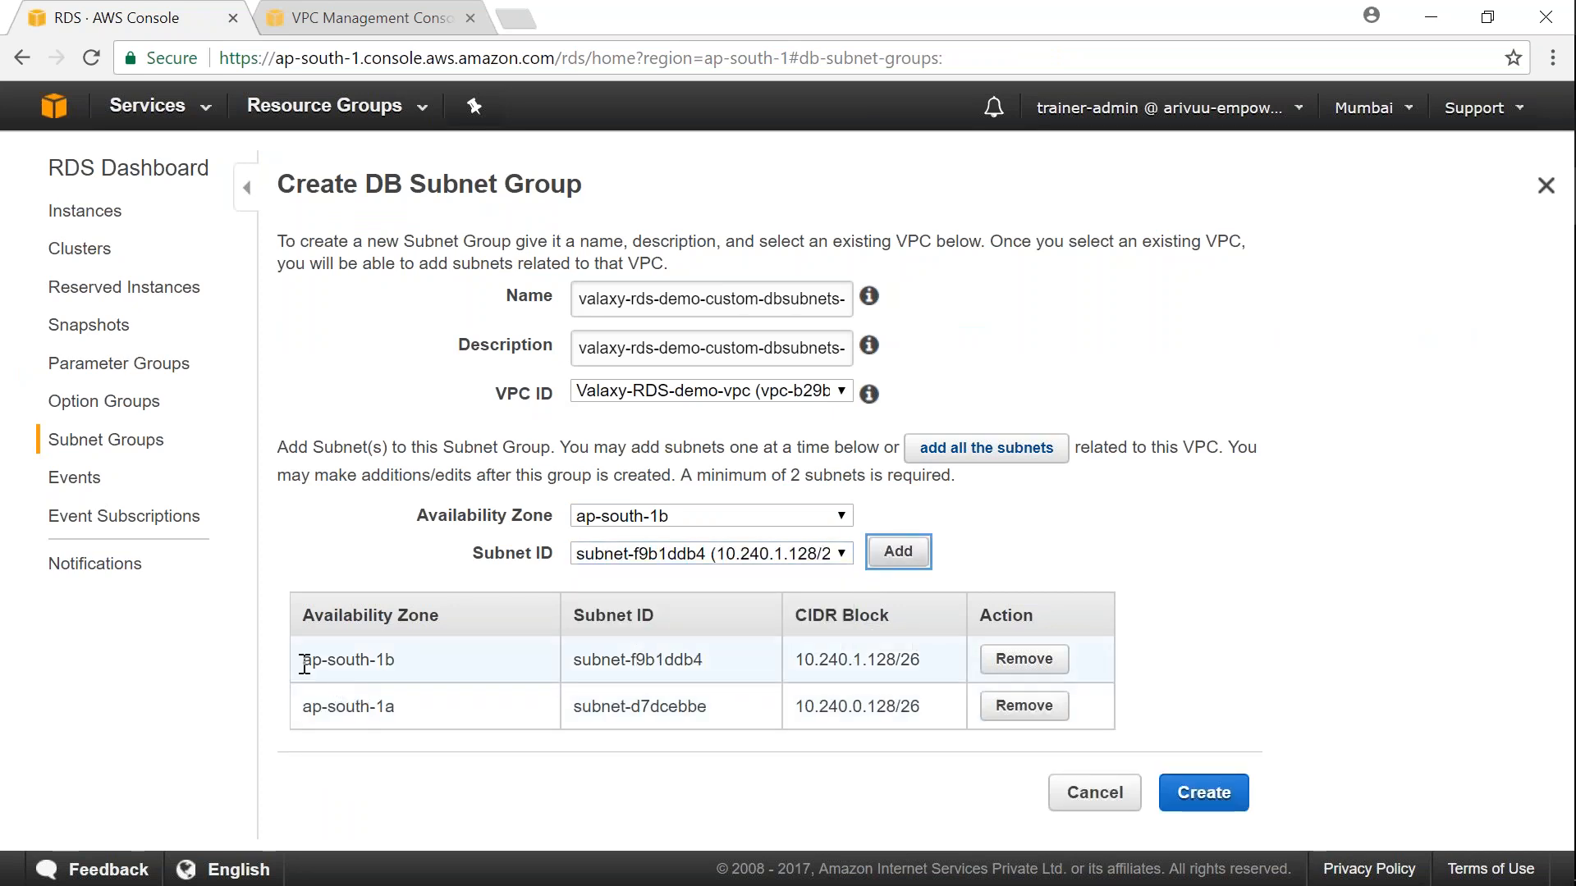
pyautogui.click(1543, 829)
pyautogui.click(1489, 670)
pyautogui.moveTo(307, 573)
pyautogui.mouseDown()
pyautogui.moveTo(263, 568)
pyautogui.moveTo(341, 765)
pyautogui.mouseUp()
pyautogui.moveTo(1102, 570)
pyautogui.mouseDown()
pyautogui.moveTo(1142, 746)
pyautogui.moveTo(1092, 756)
pyautogui.mouseUp()
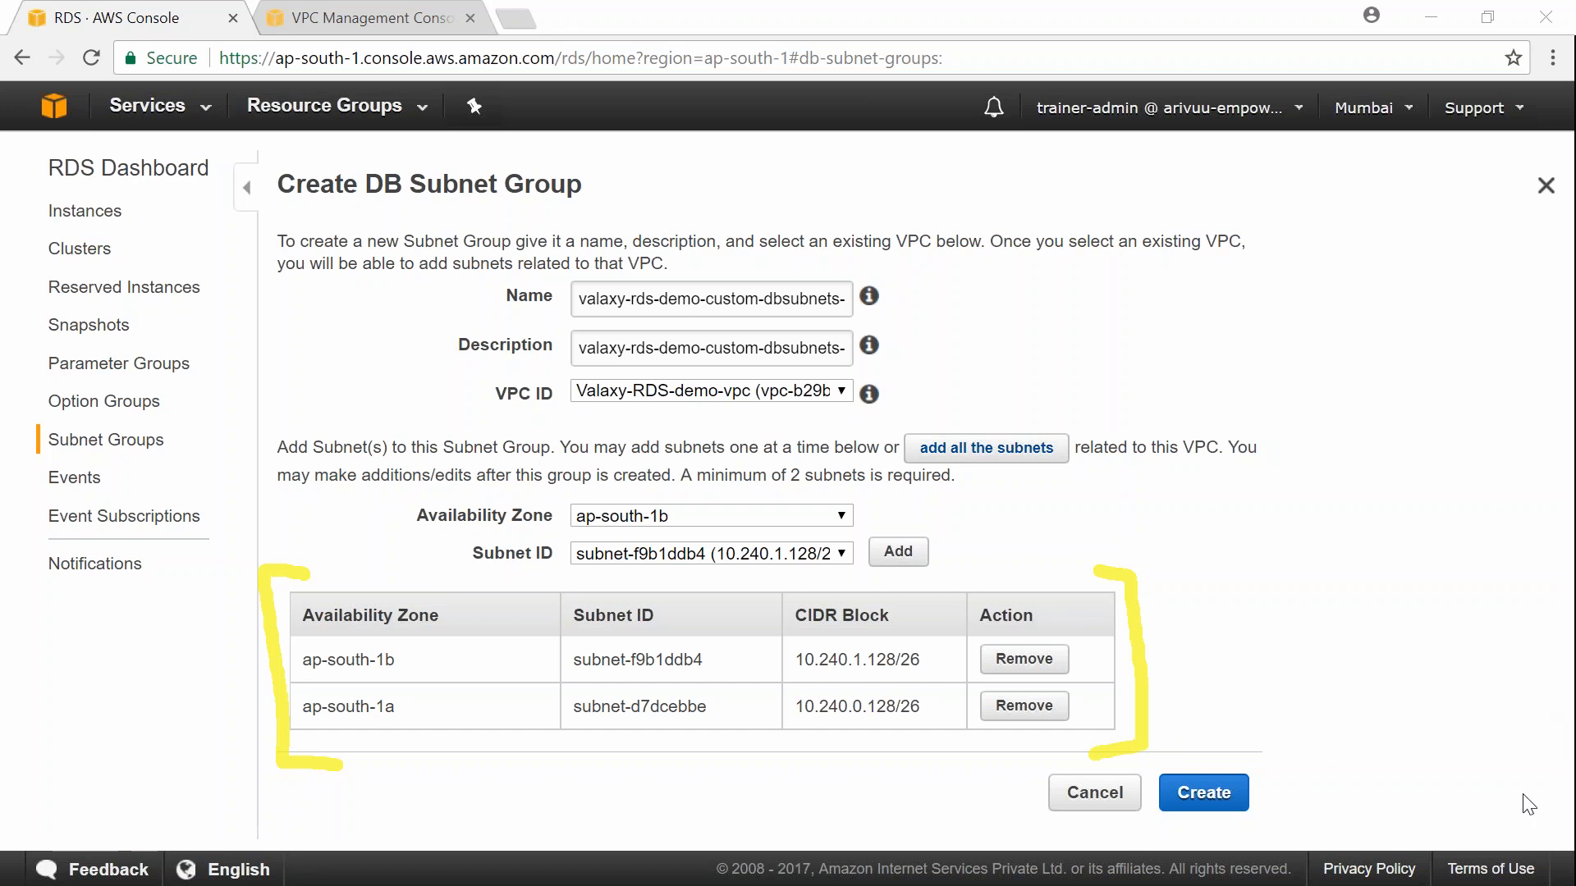
pyautogui.click(1501, 788)
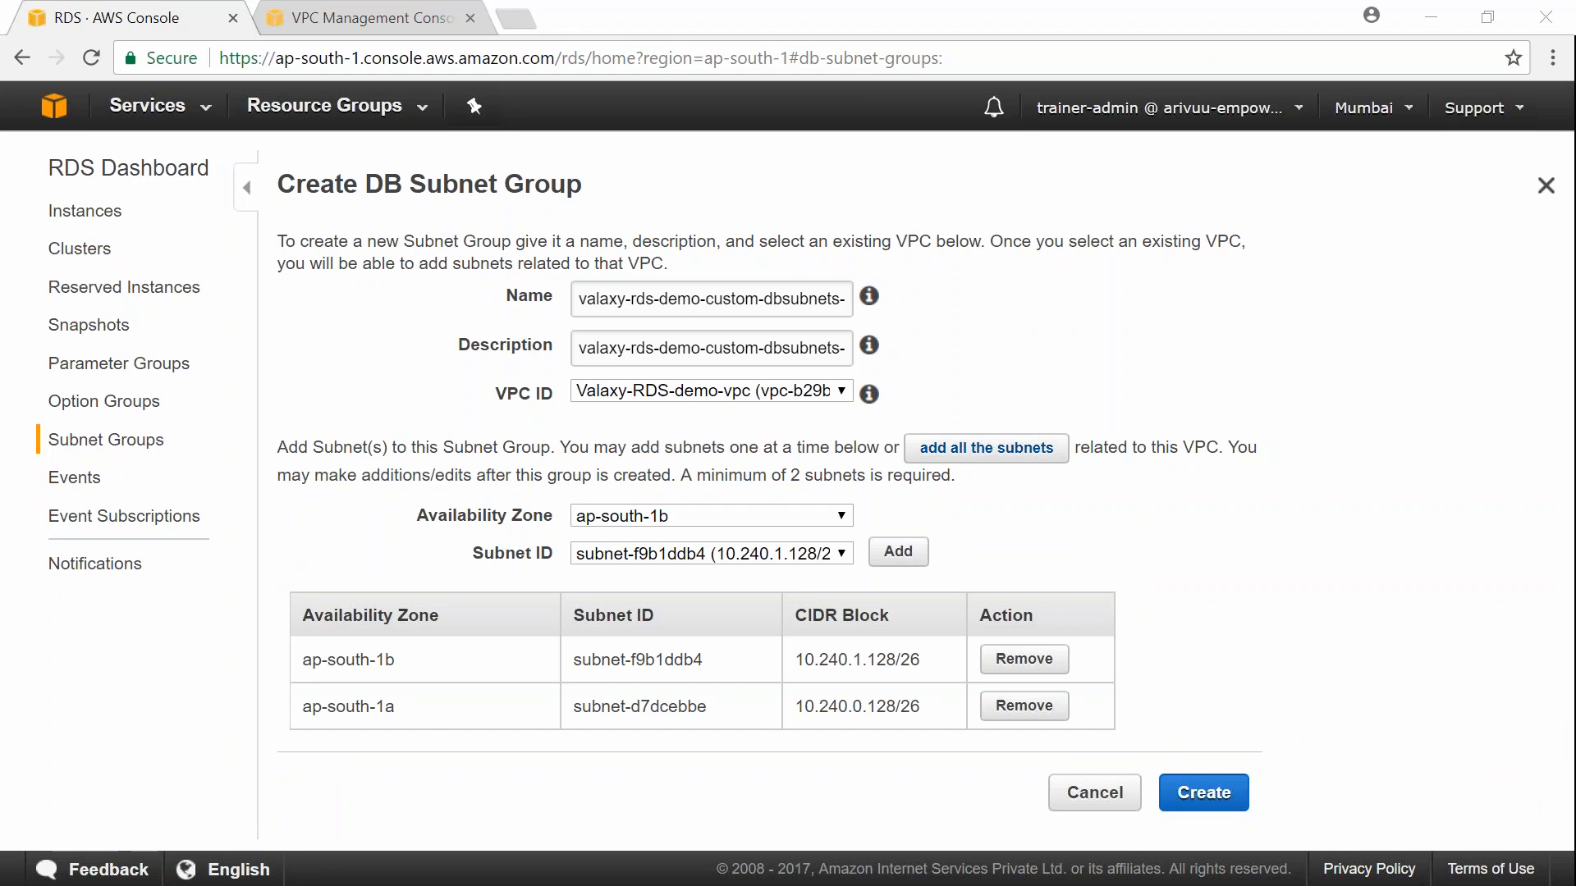
# Create the DB subnet group and open its details page from the refreshed list
pyautogui.click(1208, 798)
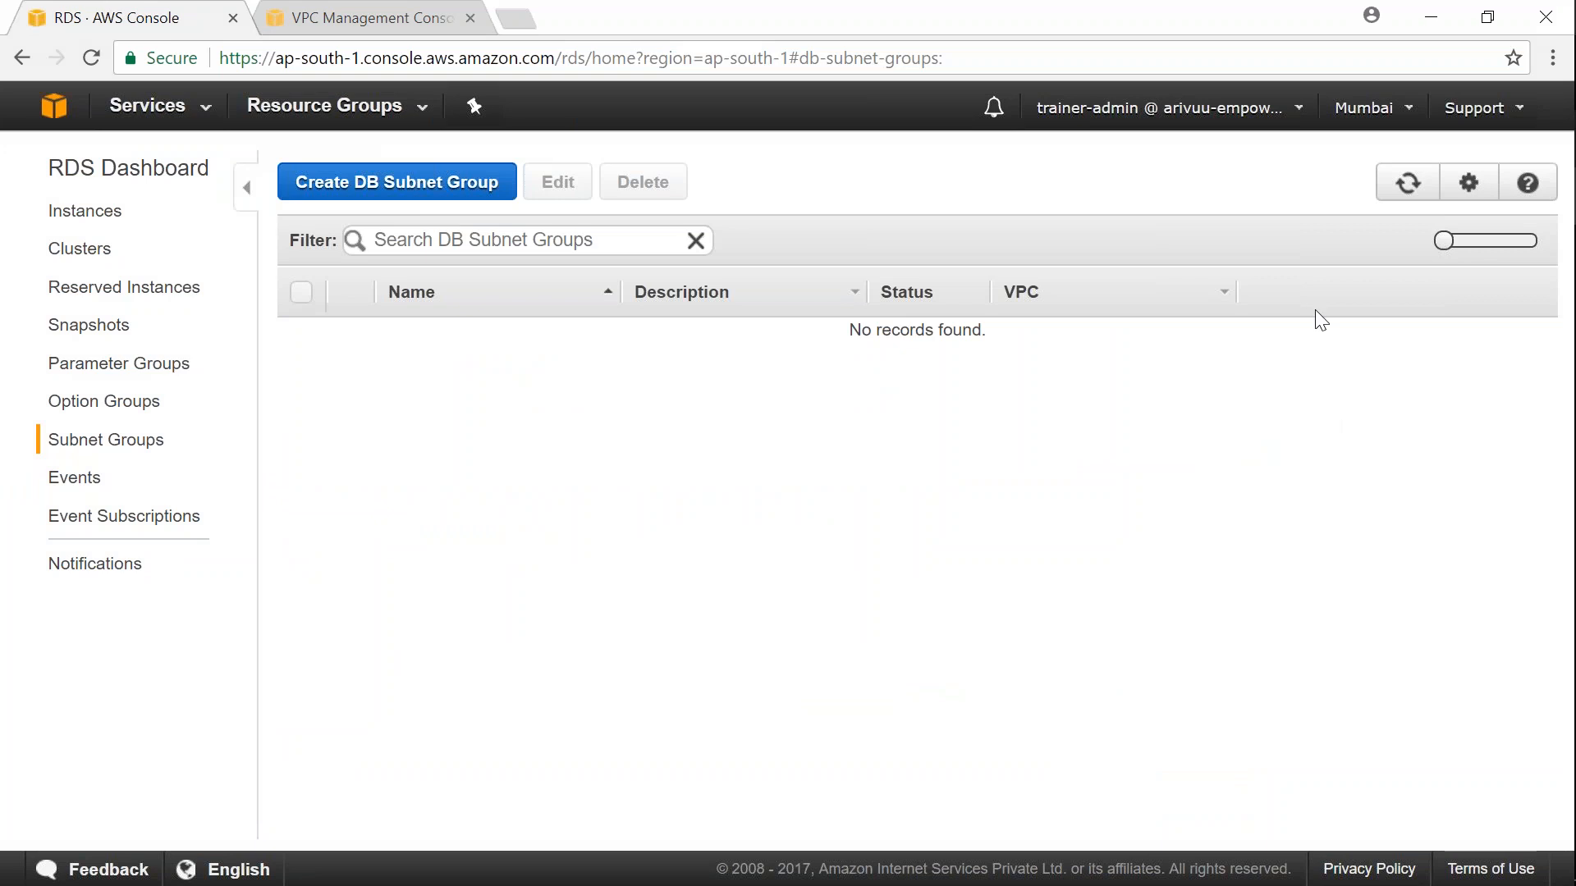
pyautogui.click(1403, 189)
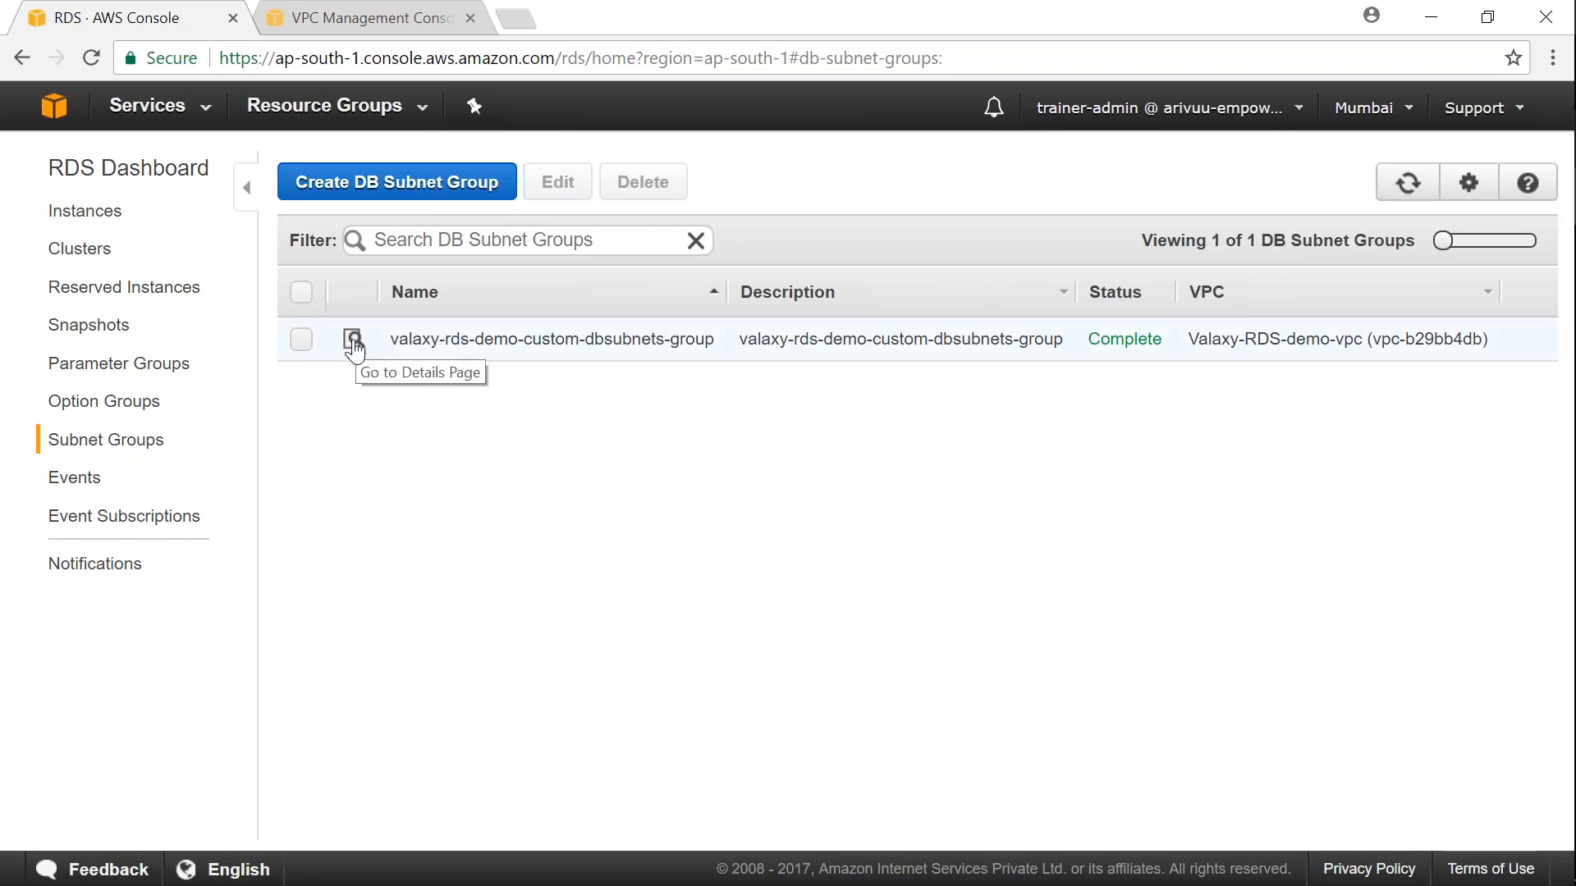
pyautogui.click(352, 339)
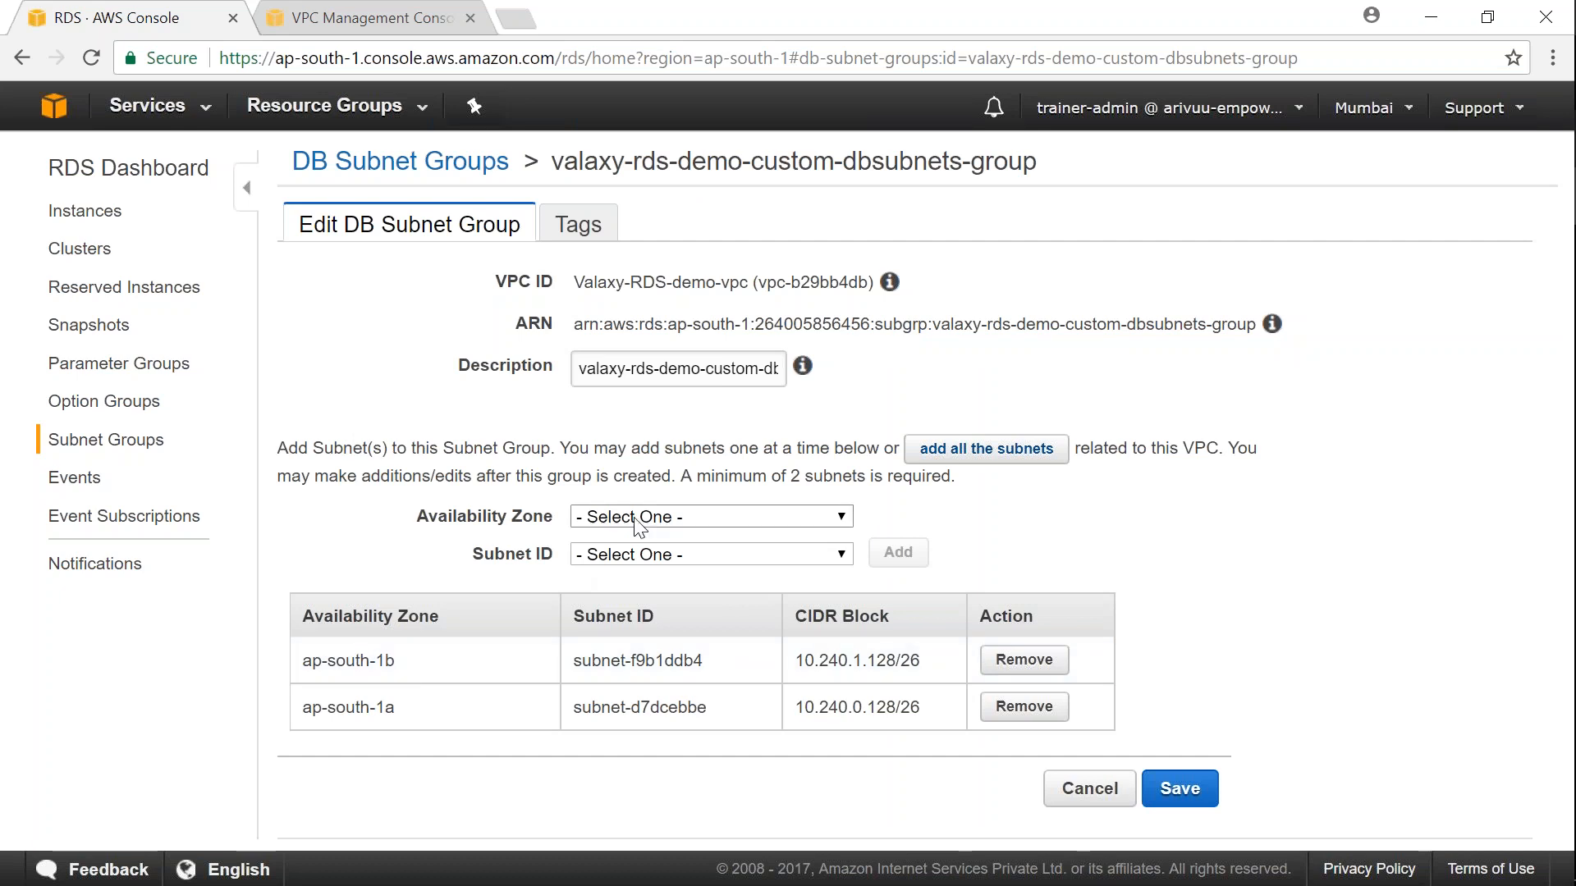
# Tag the DB subnet group with key Name and value valaxy-rds-demo-custom-dbsubnets-group, and save the tag
pyautogui.click(569, 228)
pyautogui.click(397, 392)
pyautogui.click(419, 383)
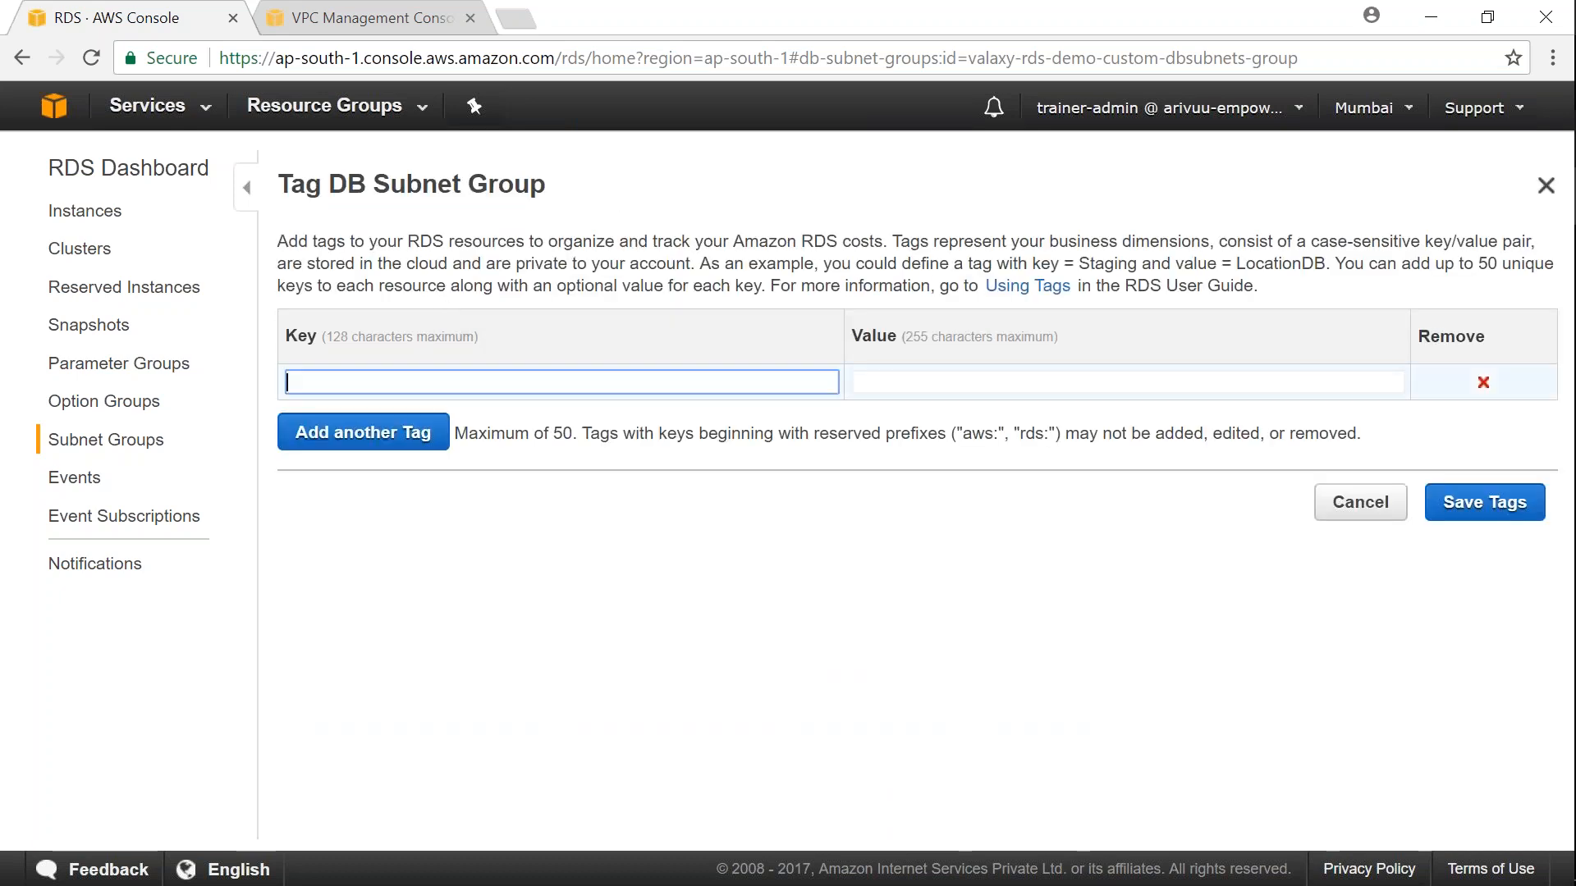
pyautogui.write('Name')
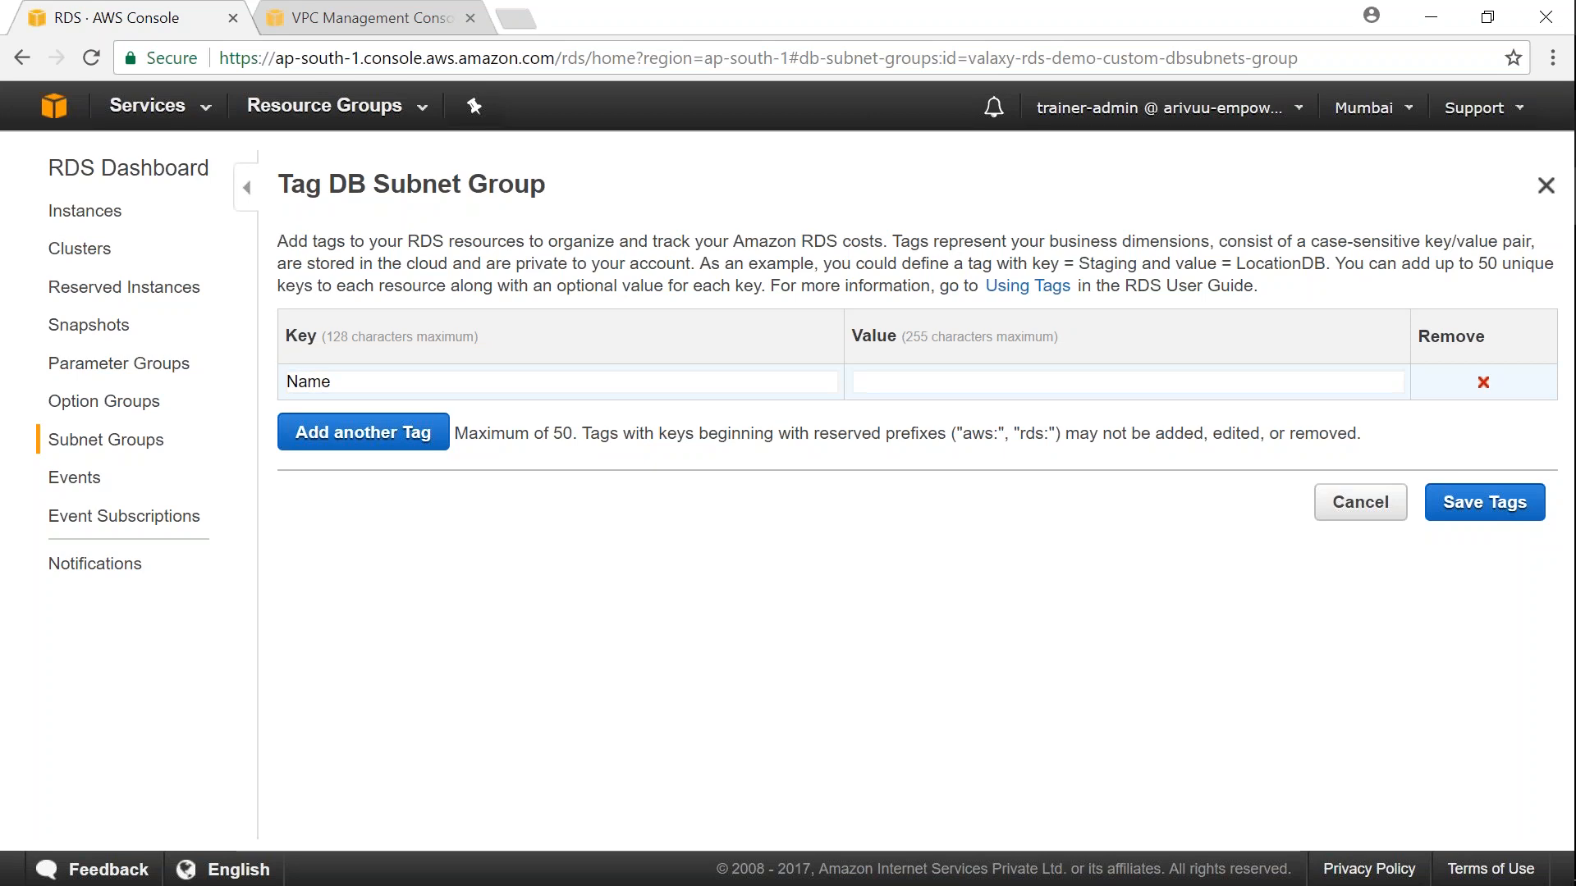
pyautogui.click(953, 382)
pyautogui.write('valaxy-rds-demo-custom-dbsubnets-group')
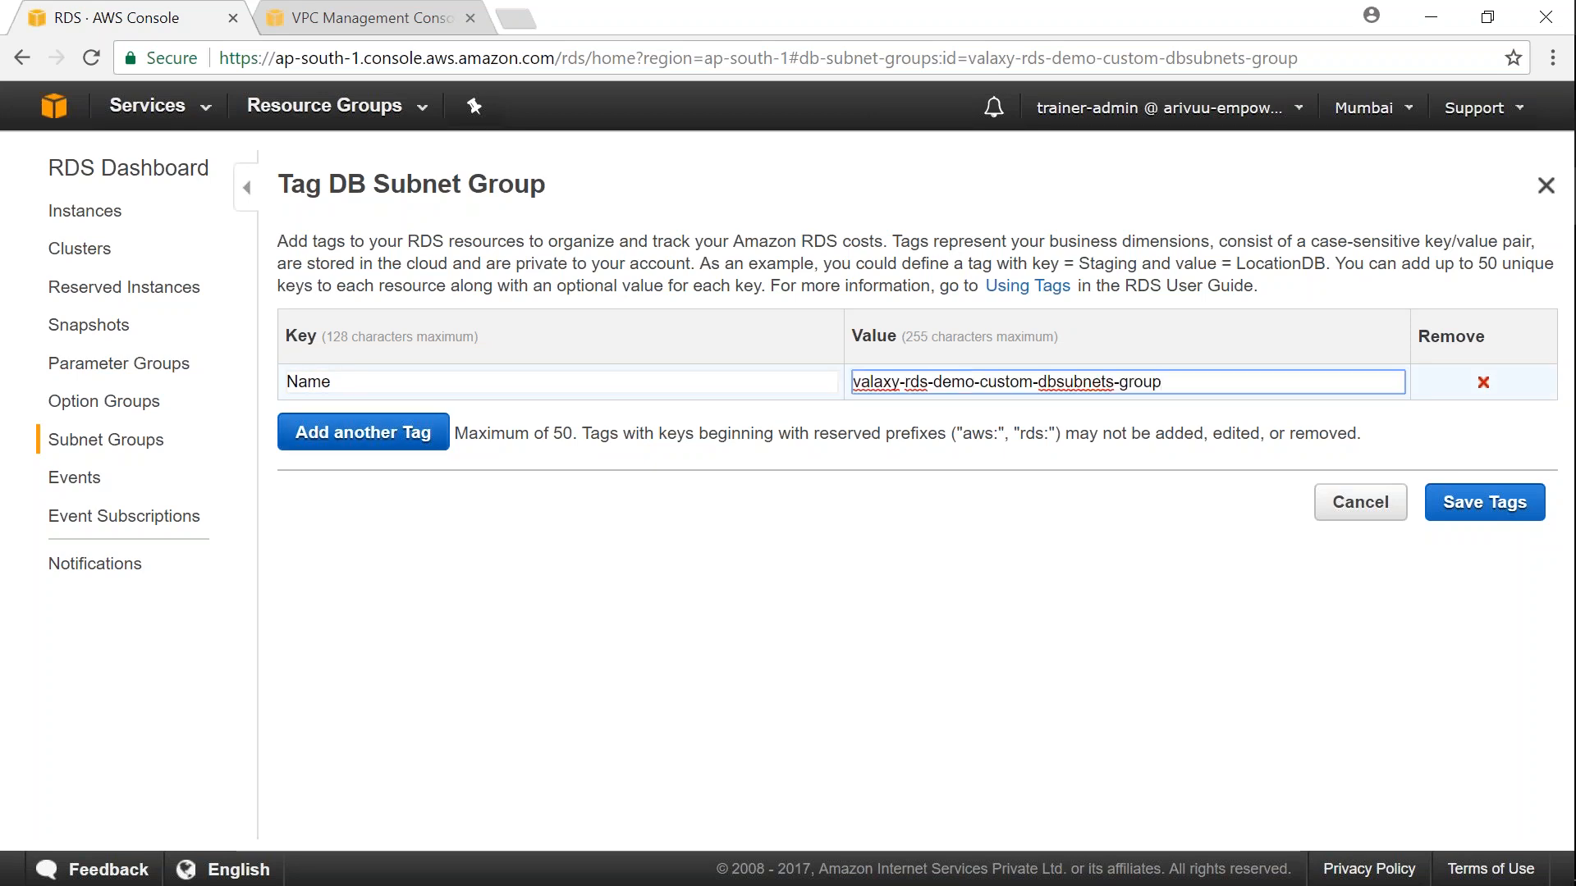
pyautogui.click(1504, 503)
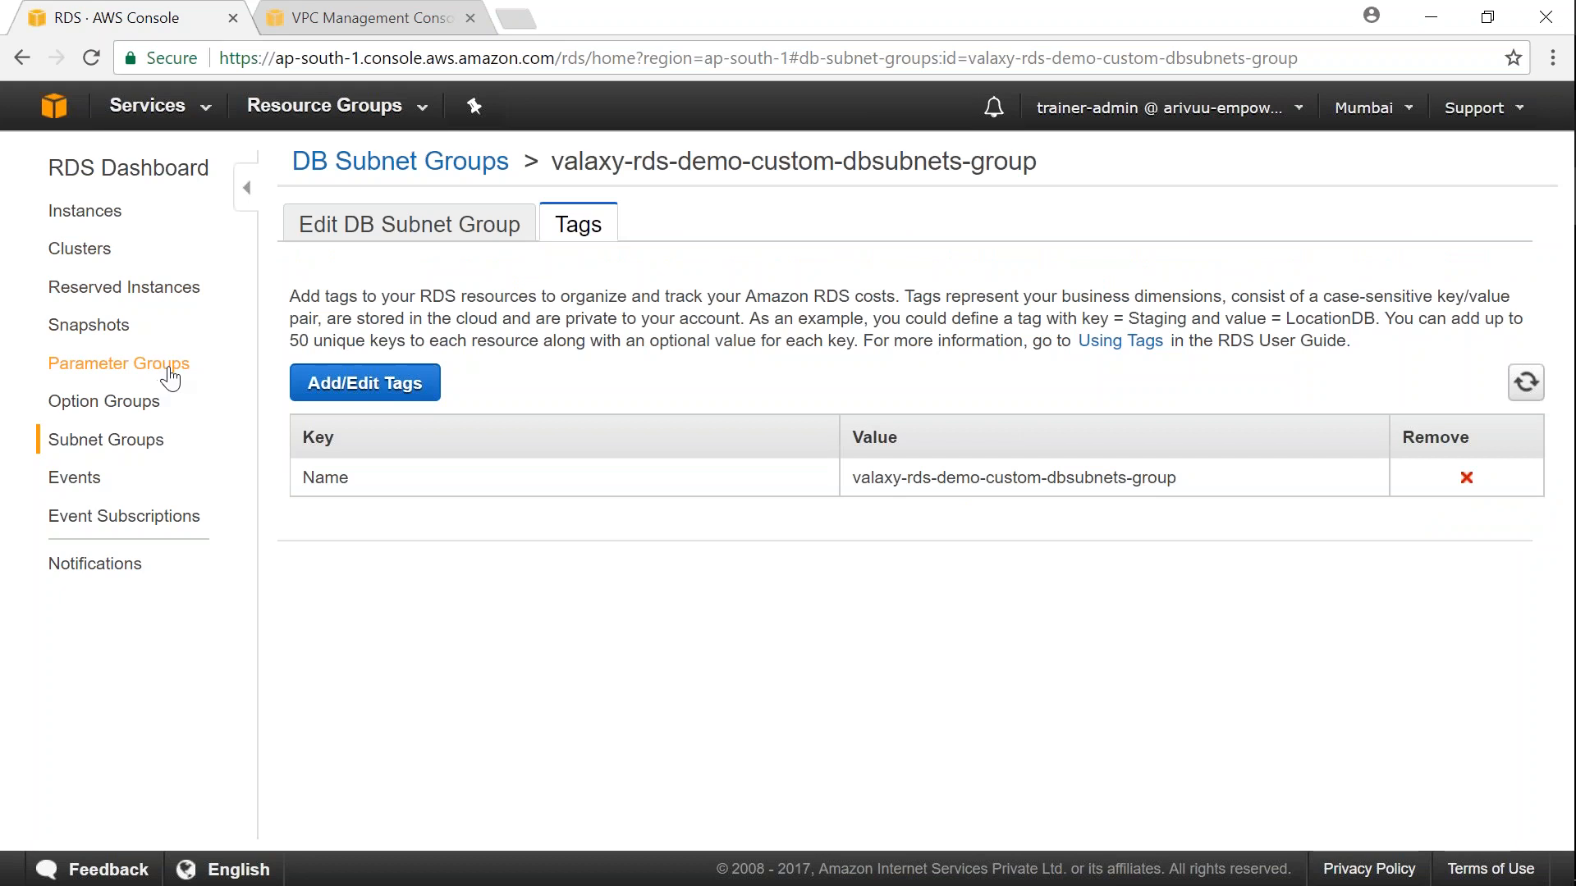
# Go to the RDS instances and start launching a new DB instance
pyautogui.click(95, 219)
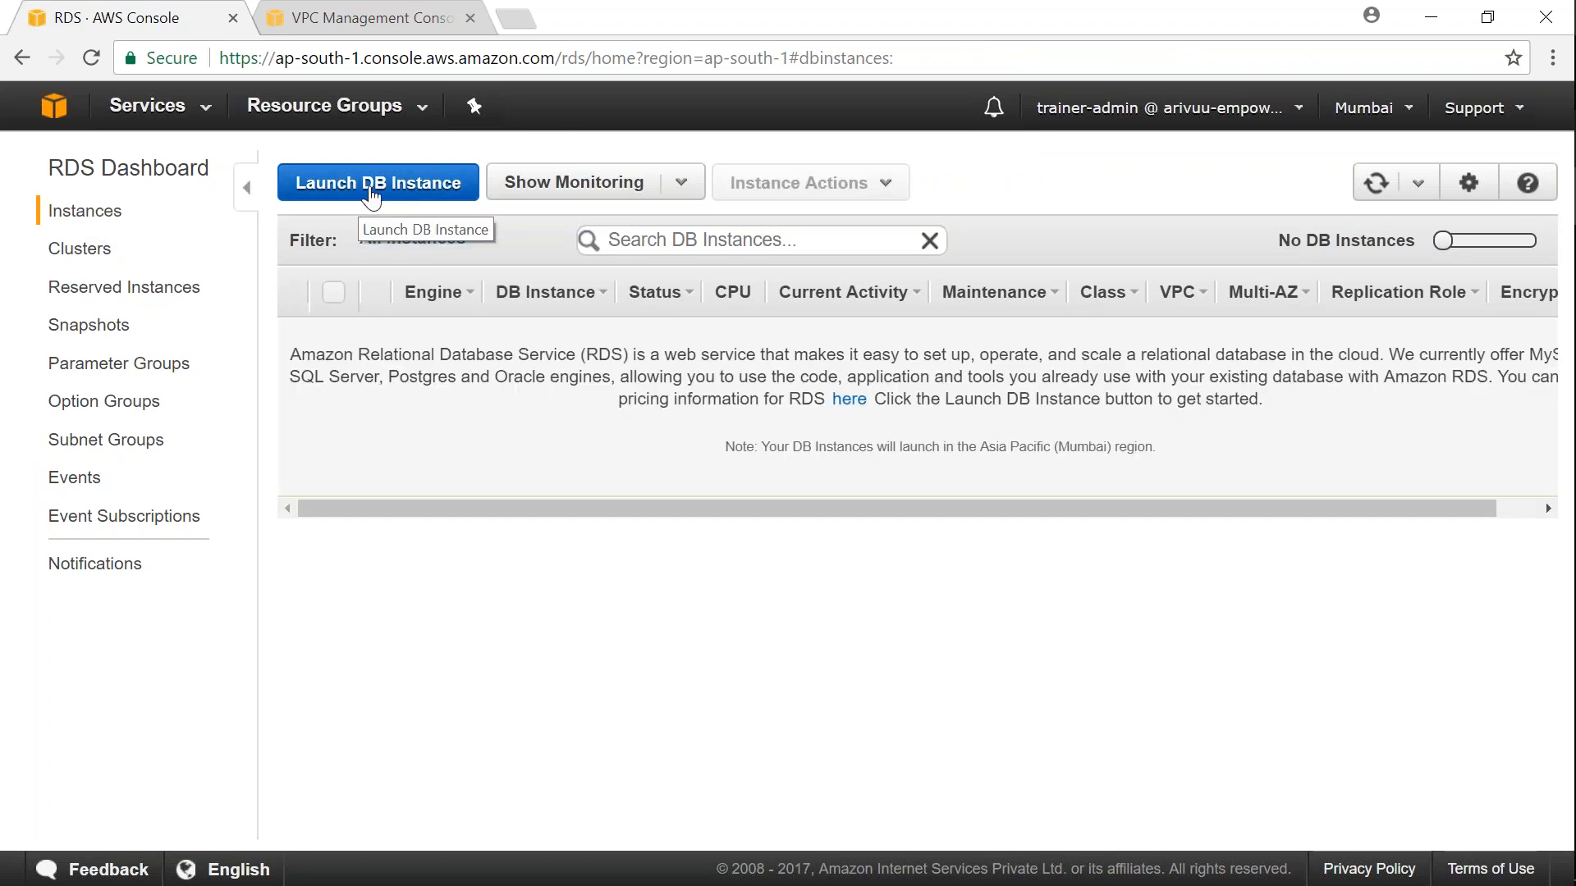
pyautogui.click(371, 195)
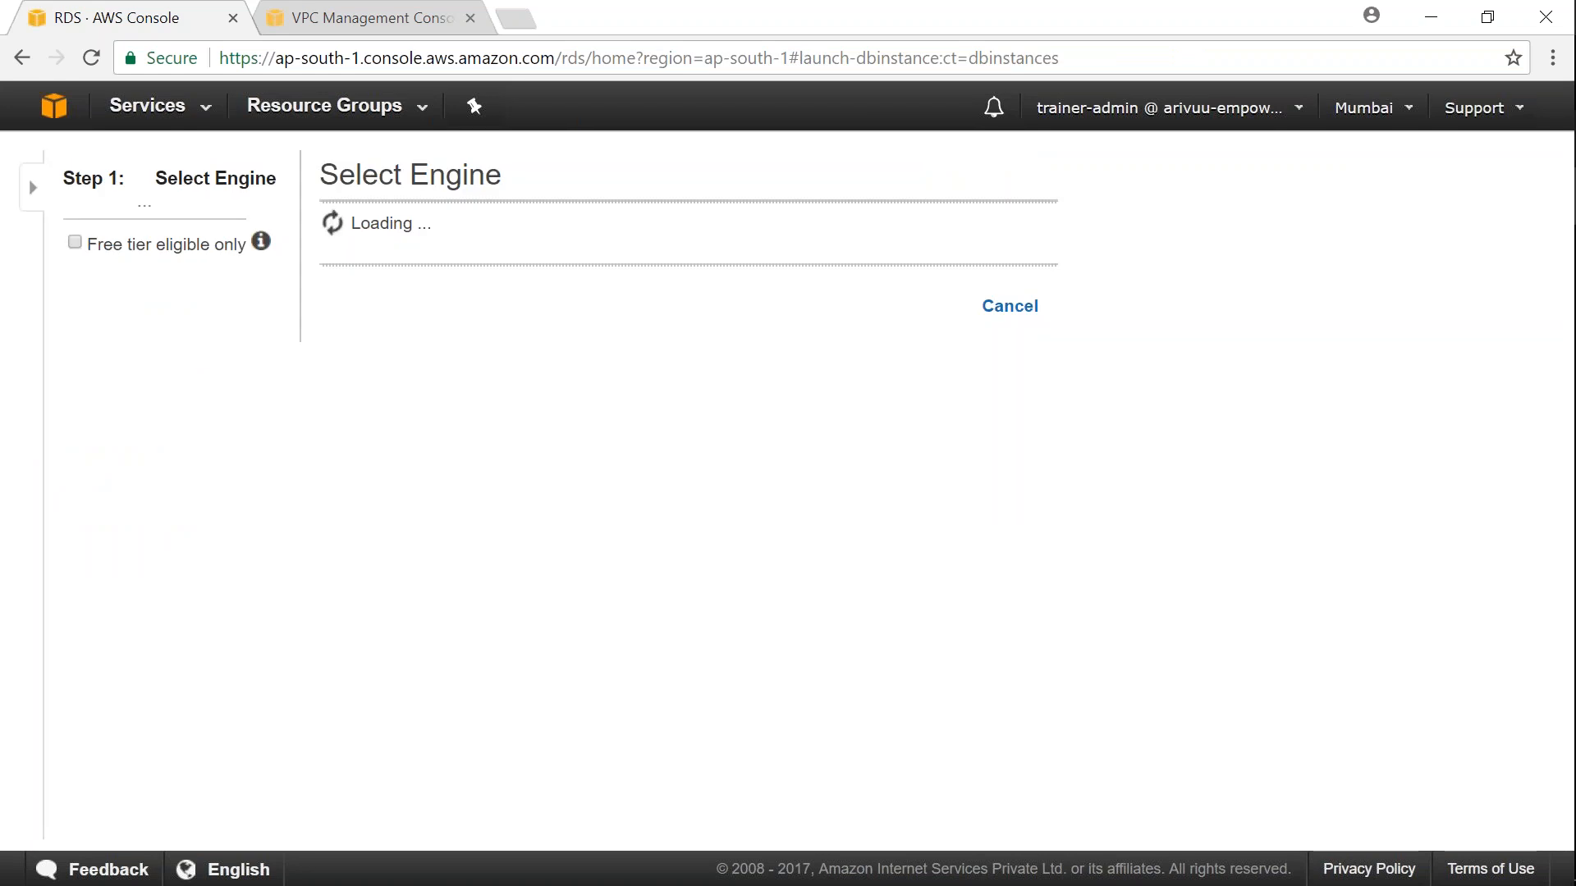
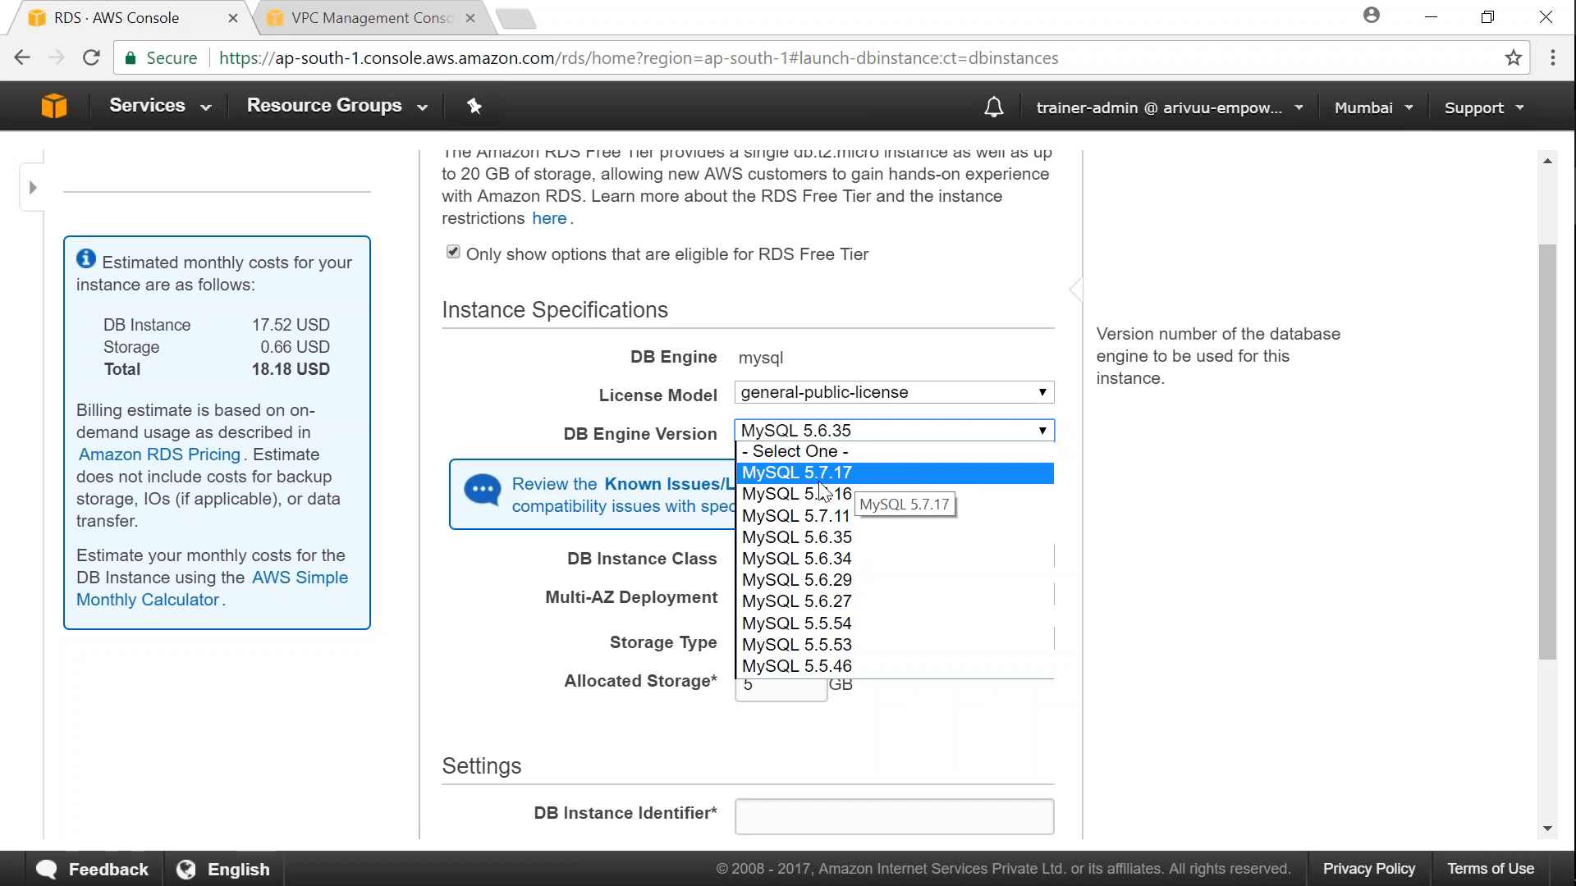
# Try MySQL 5.7.17 as the DB engine version and switch it to MySQL 5.7.11
pyautogui.click(831, 476)
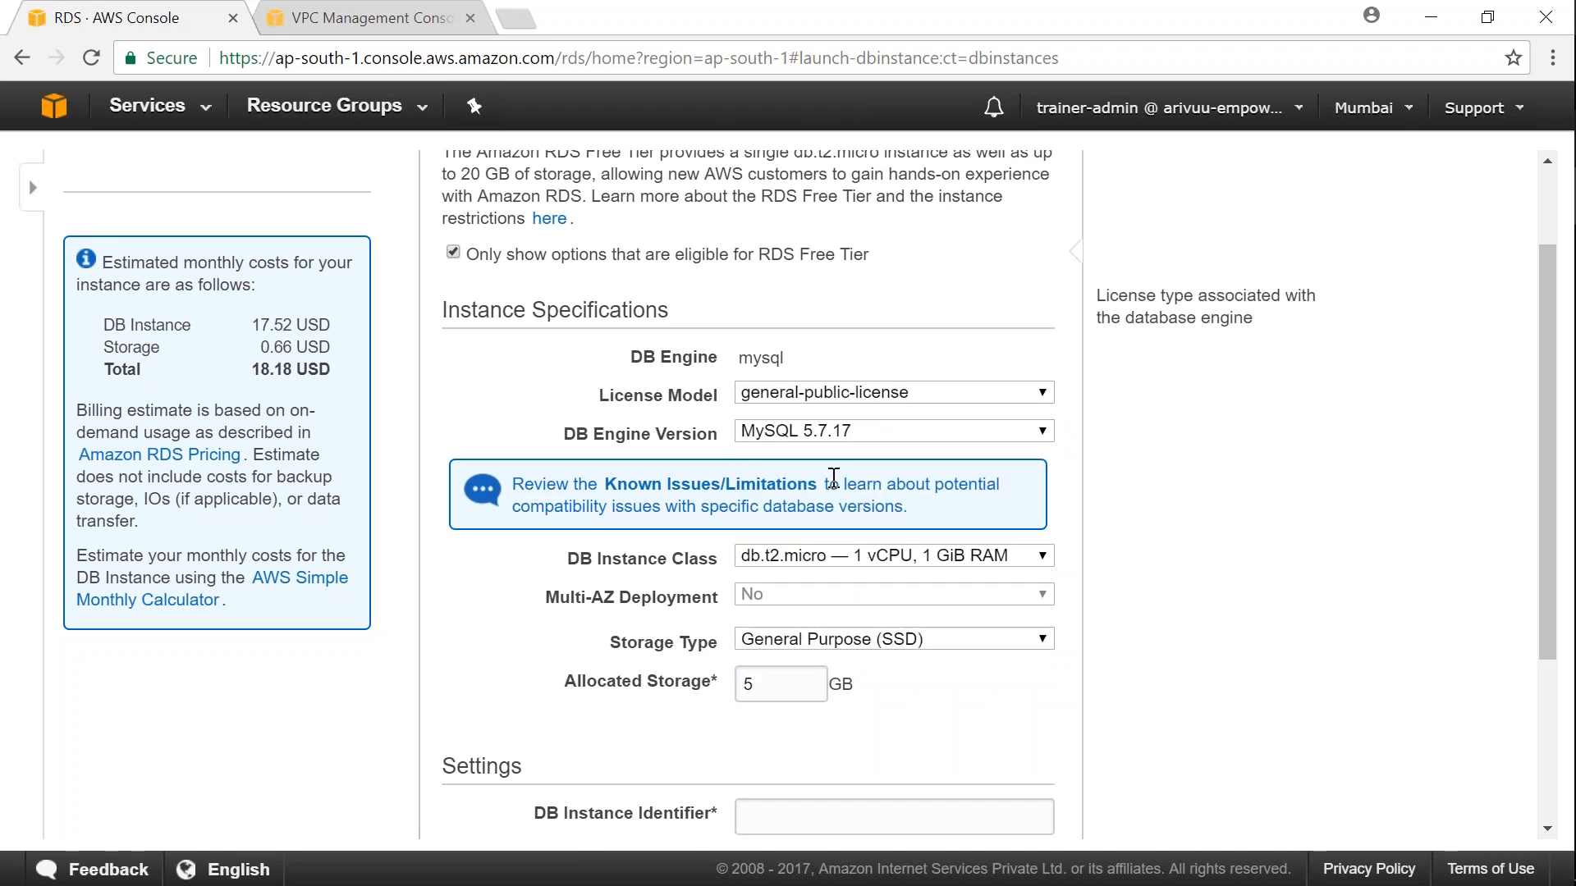
pyautogui.click(859, 436)
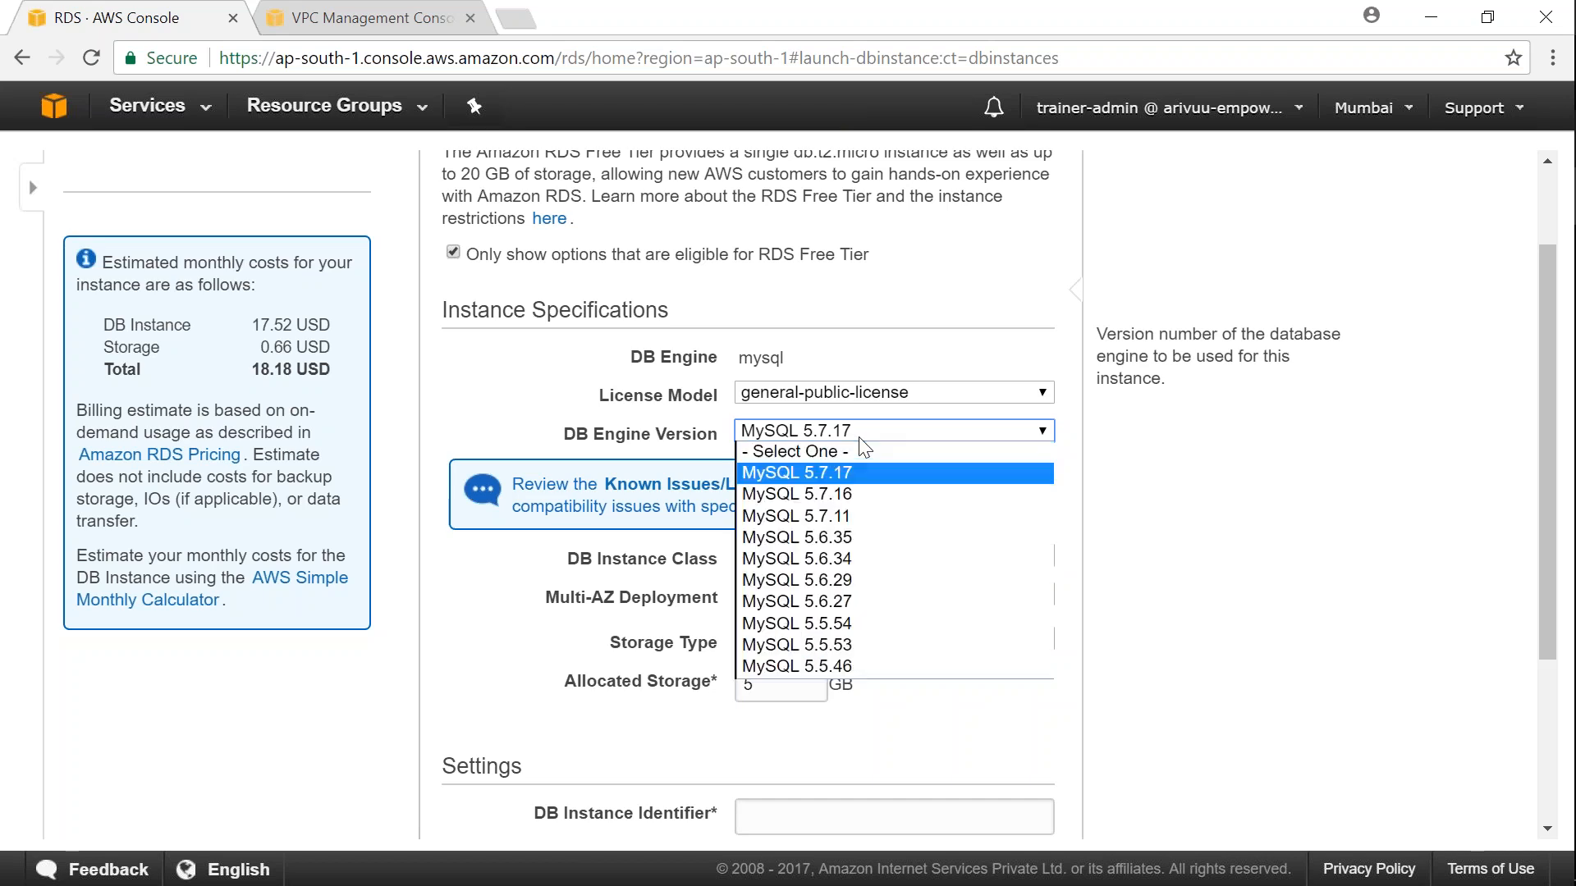
pyautogui.click(856, 518)
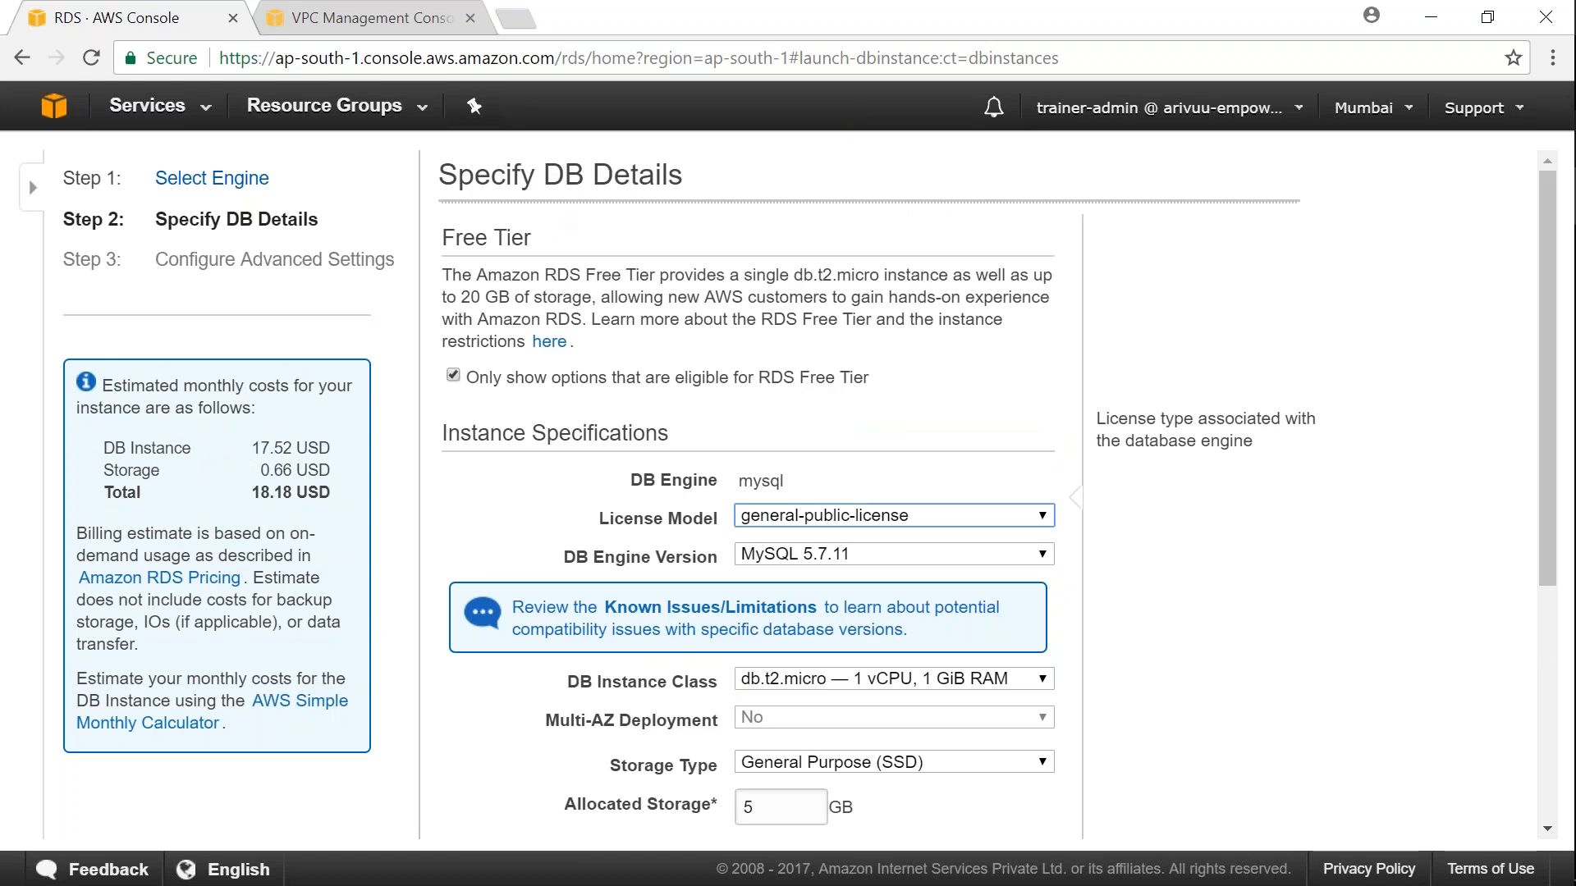
pyautogui.moveTo(478, 379); pyautogui.dragTo(891, 379)
pyautogui.click(902, 382)
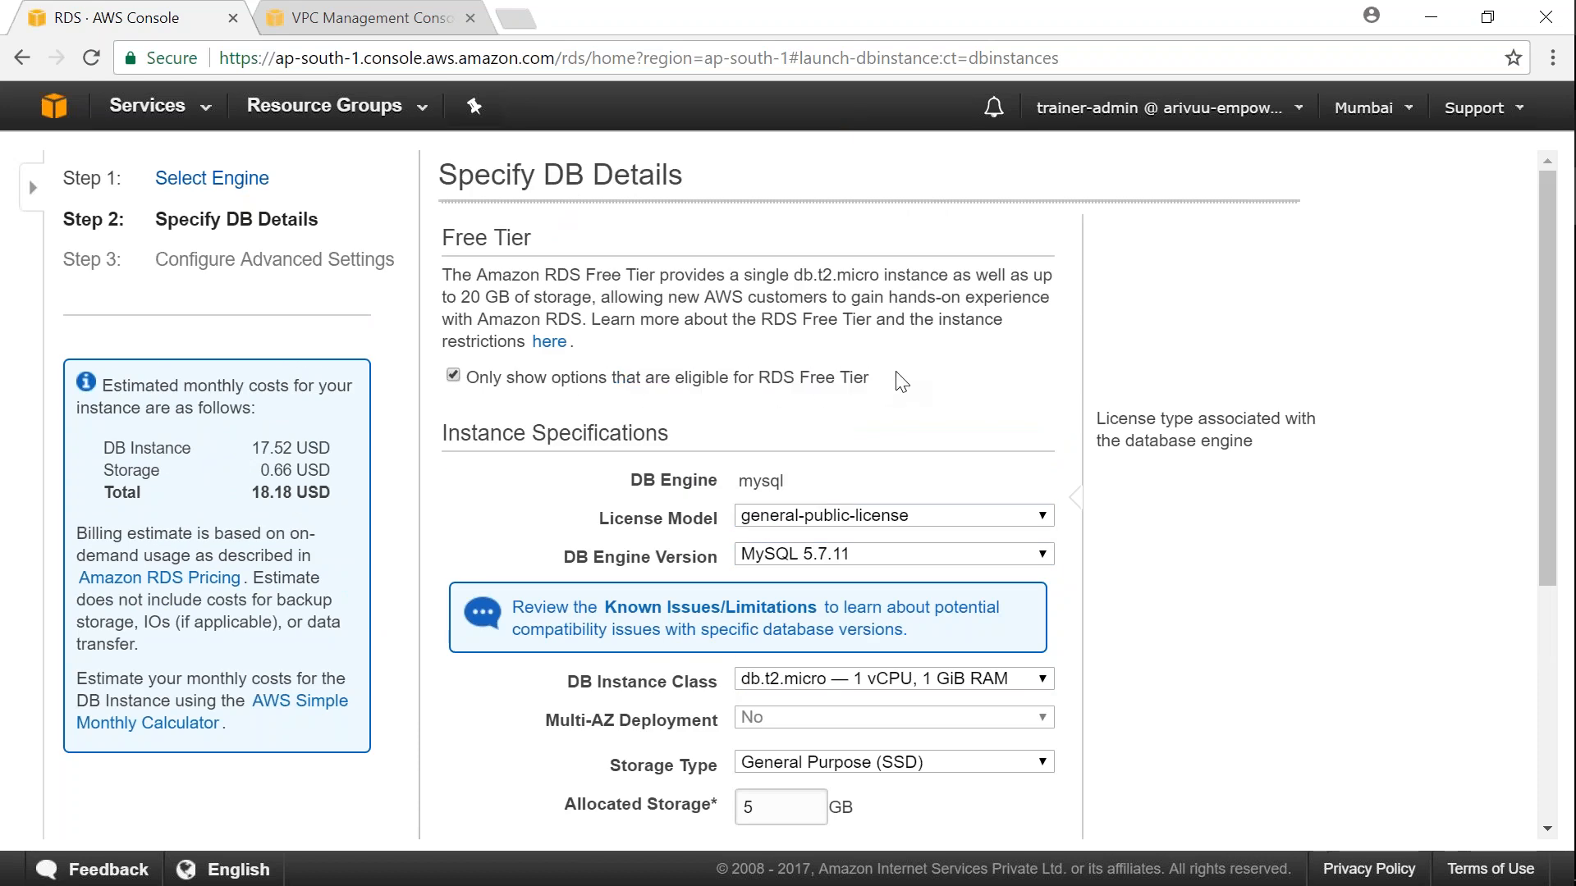
pyautogui.moveTo(589, 379); pyautogui.dragTo(911, 396)
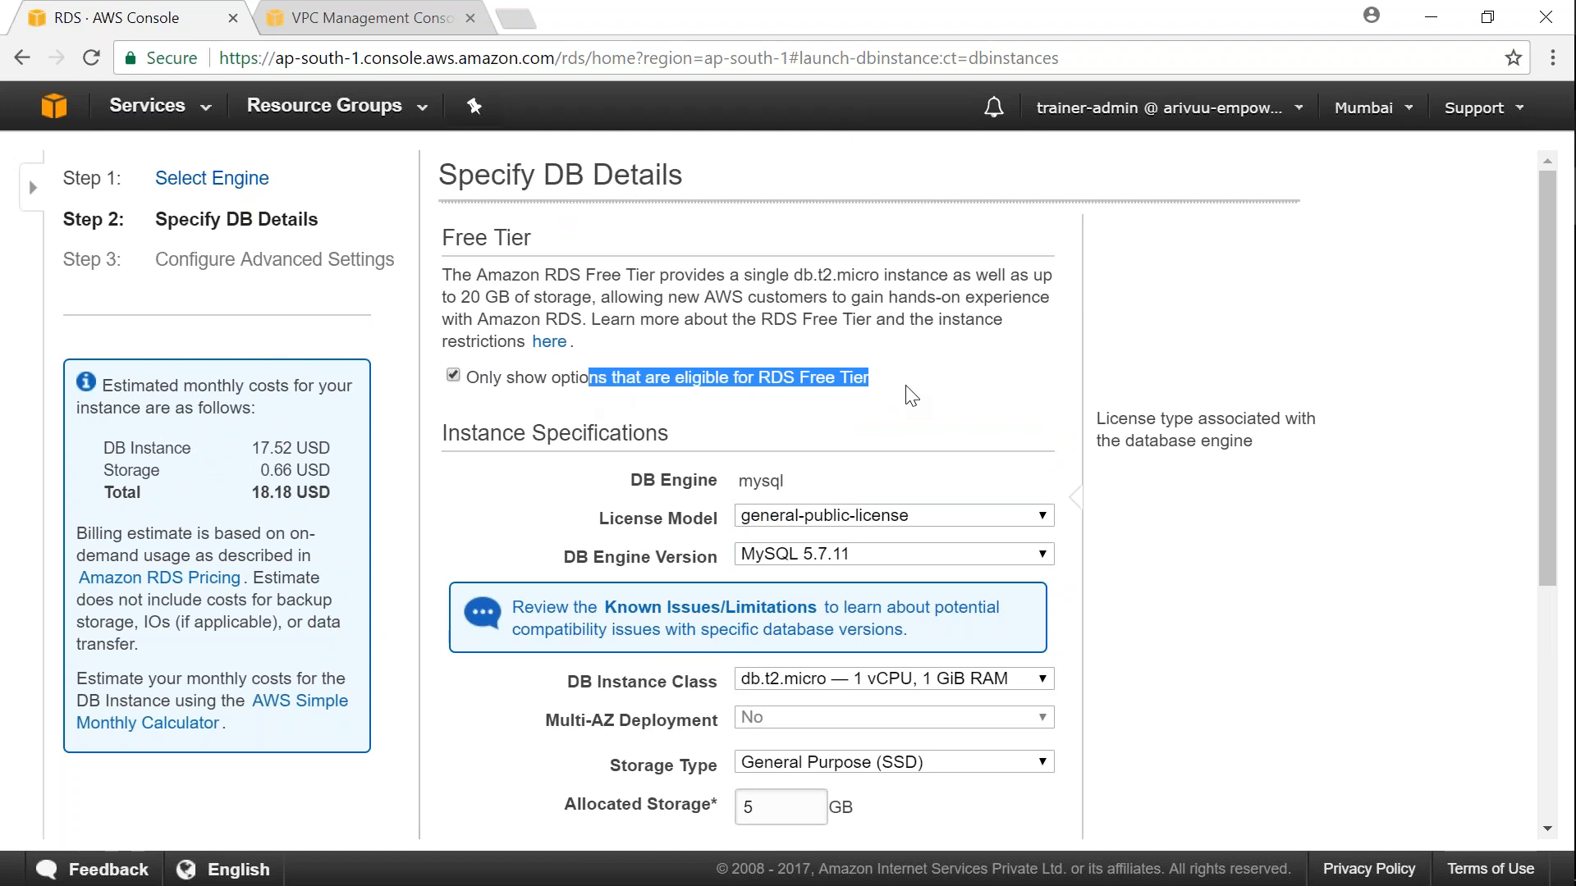
# Set the DB engine version to MySQL 5.7.17 and bring up the details of the db.t2.micro instance class
pyautogui.scroll(-2, 912, 400)
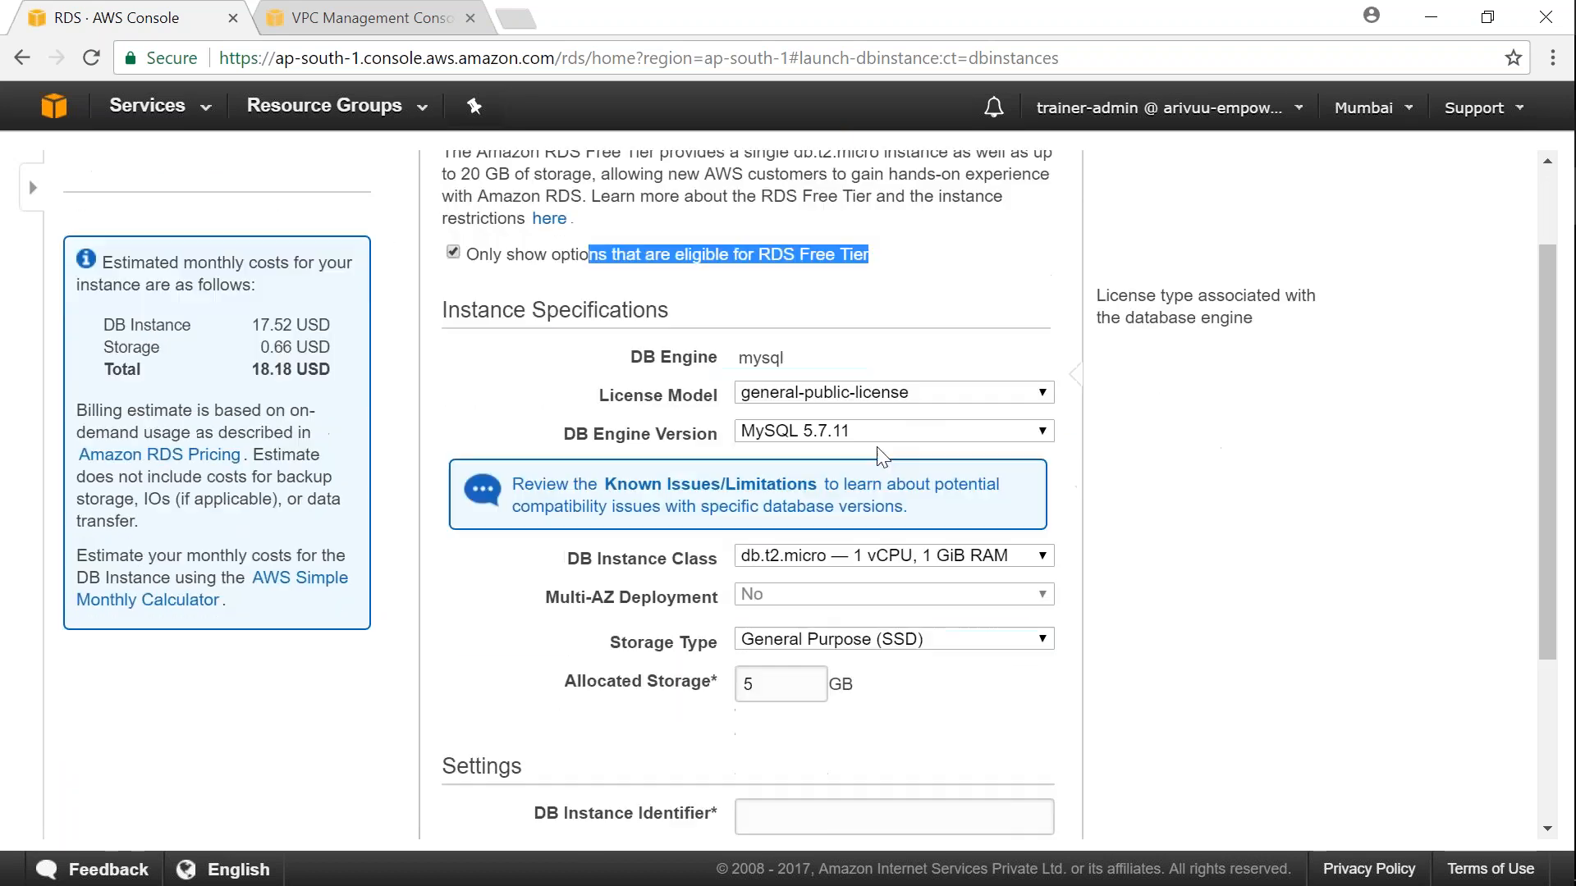
pyautogui.click(866, 431)
pyautogui.click(866, 474)
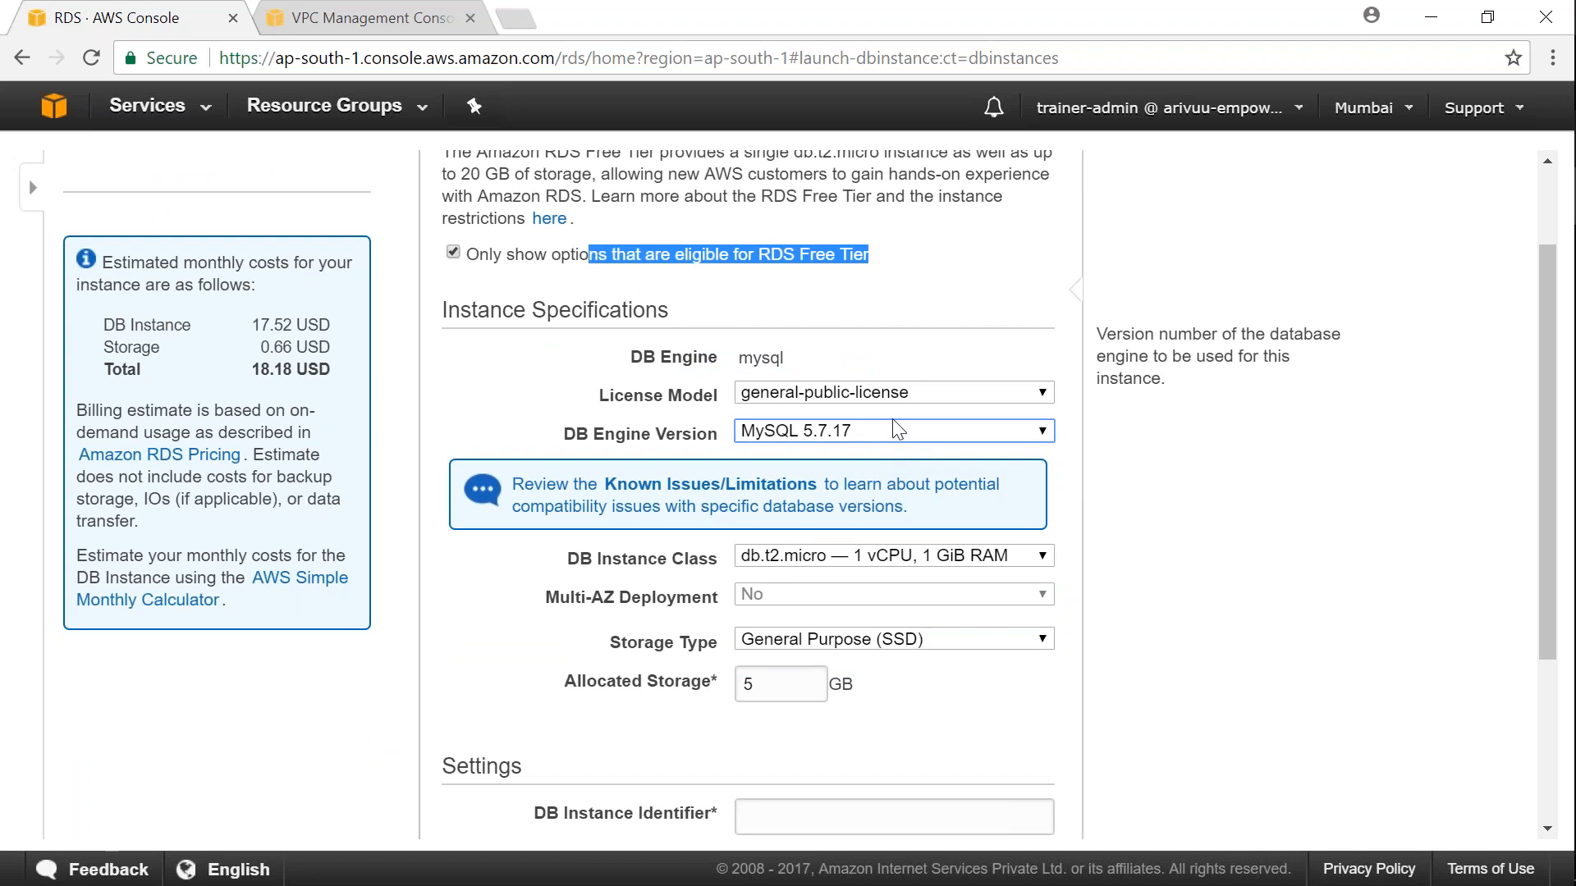
pyautogui.click(925, 558)
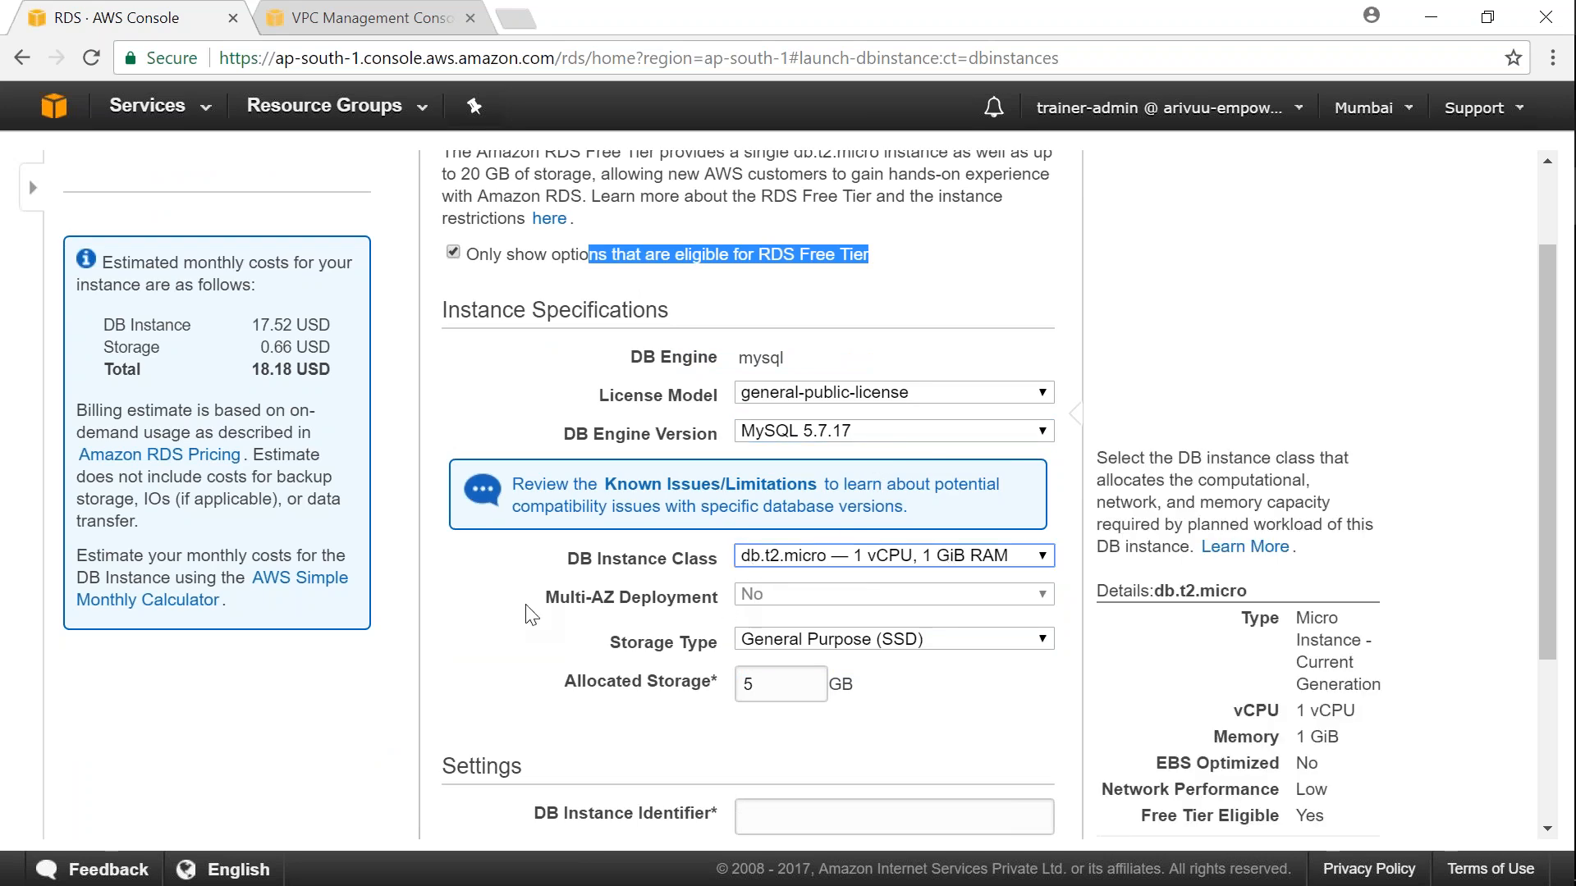
pyautogui.moveTo(564, 607); pyautogui.dragTo(726, 598)
pyautogui.click(725, 599)
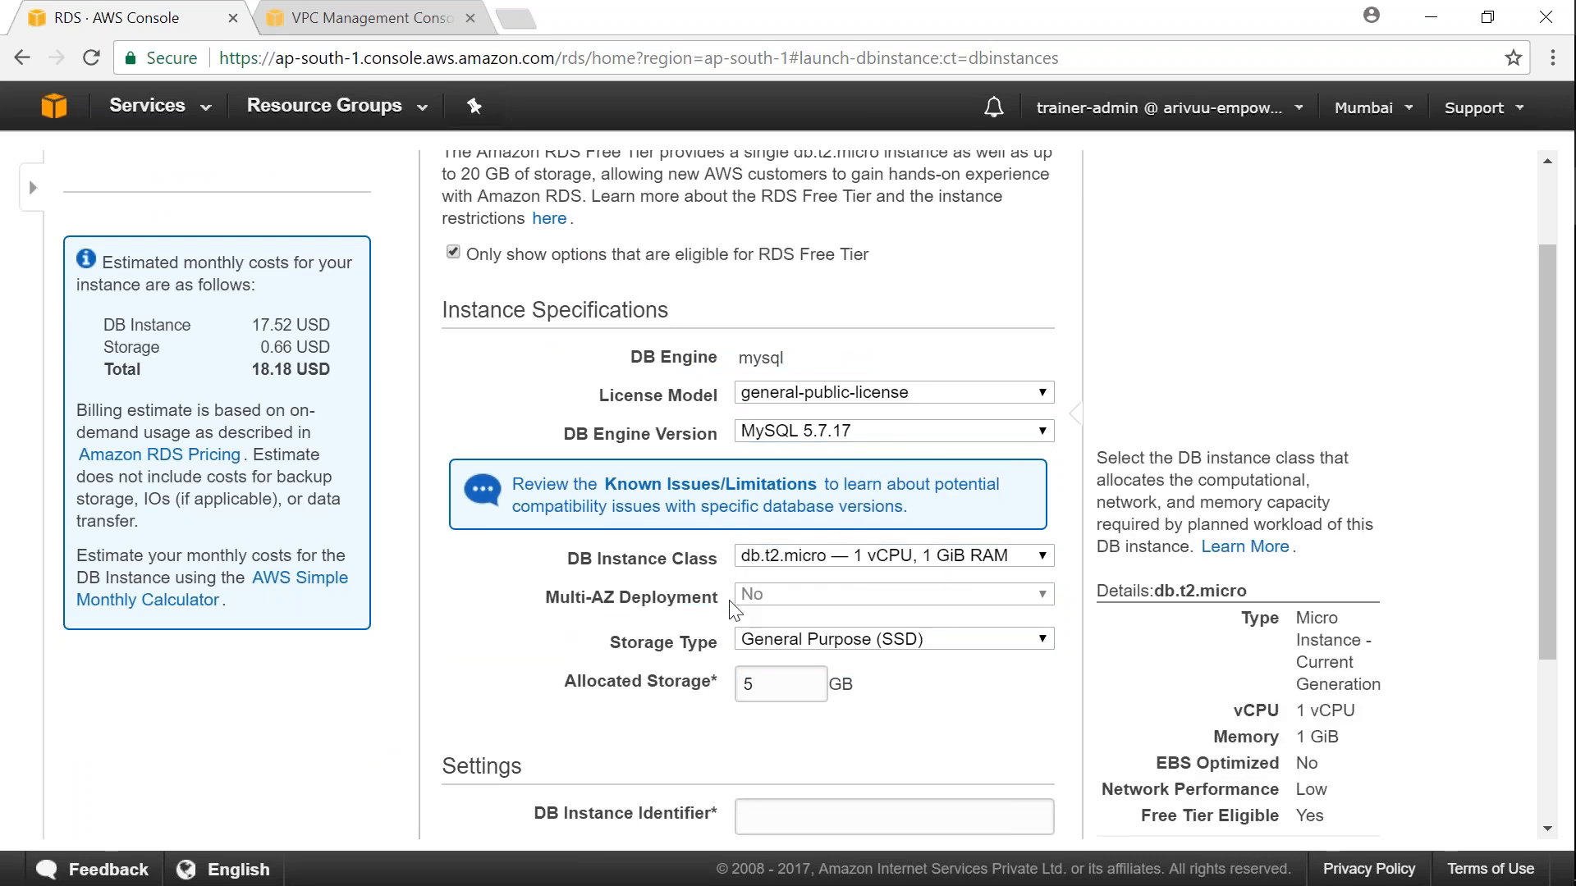
pyautogui.tripleClick(721, 604)
pyautogui.click(727, 603)
# Try lifting the restriction to RDS Free Tier eligible options, and turn the restriction back on
pyautogui.click(453, 253)
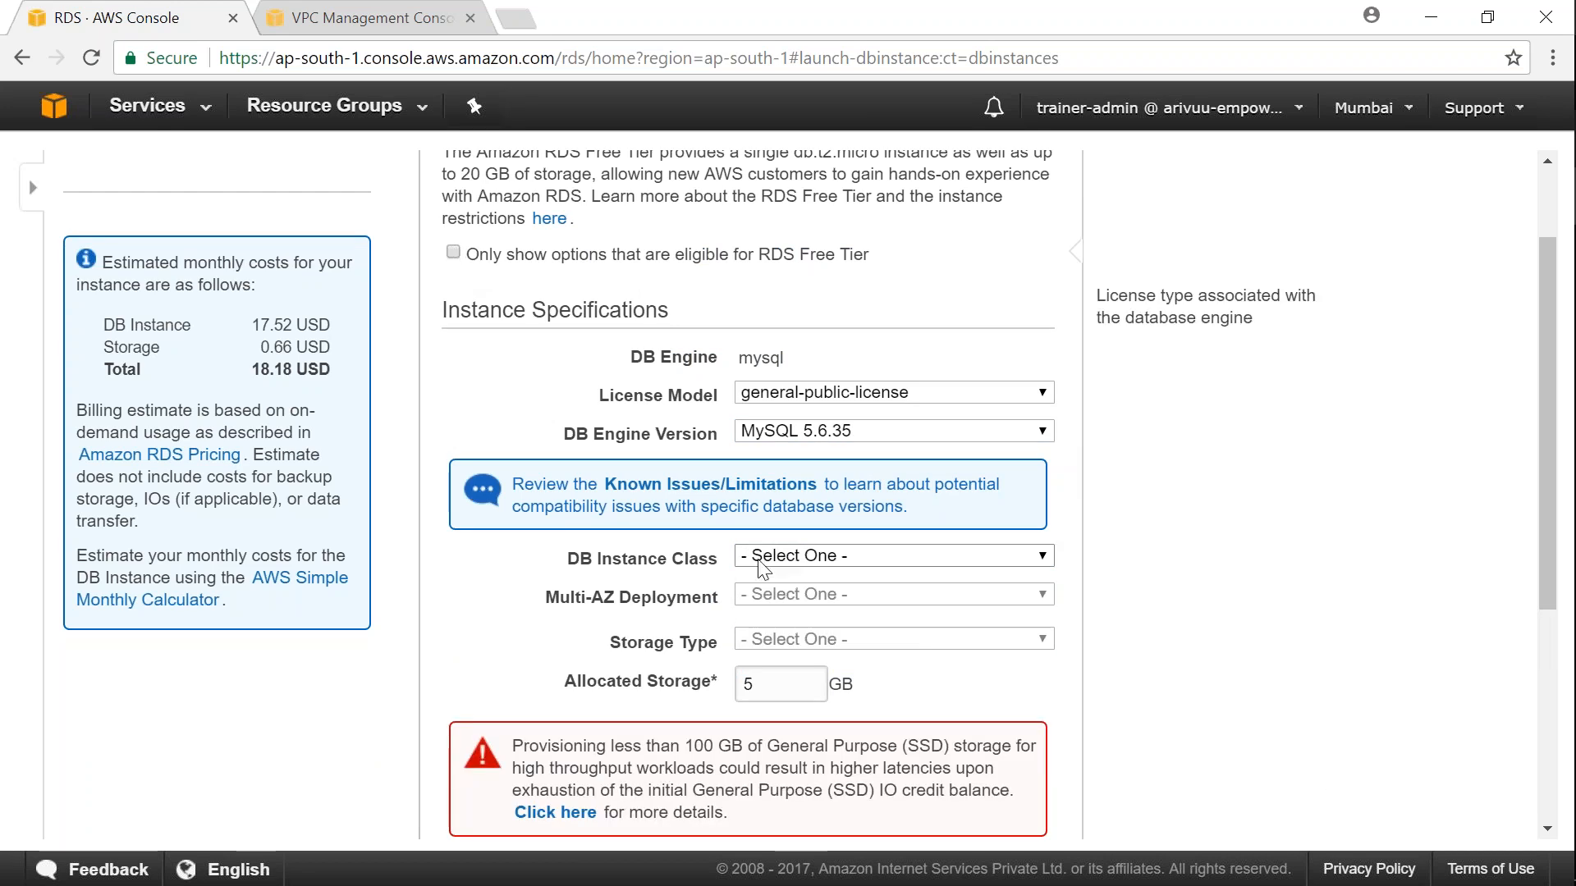
pyautogui.click(807, 560)
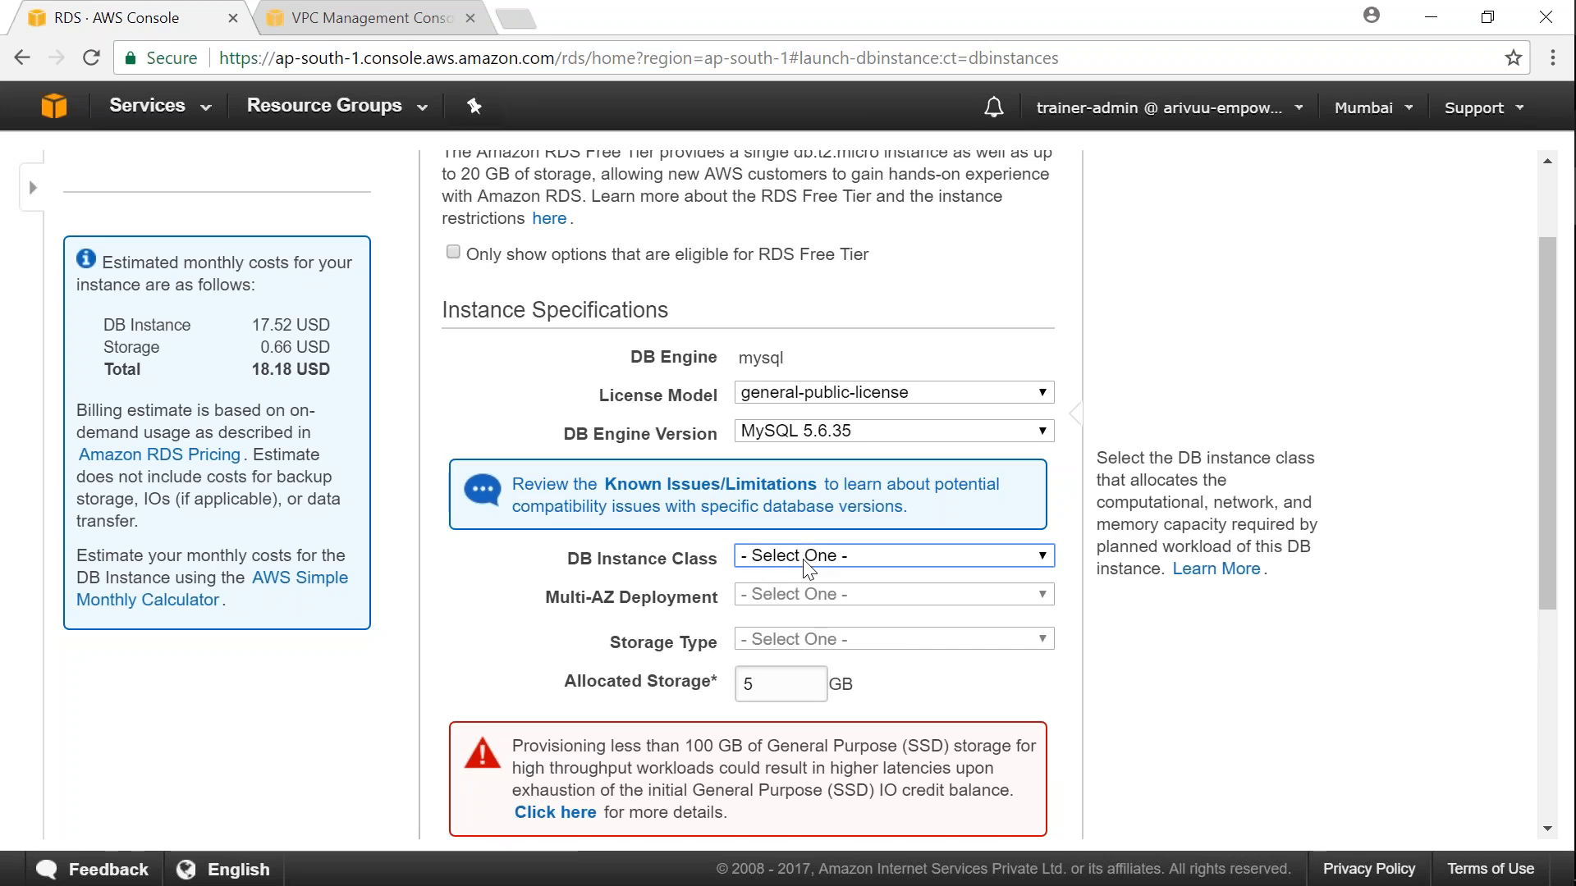
pyautogui.click(453, 254)
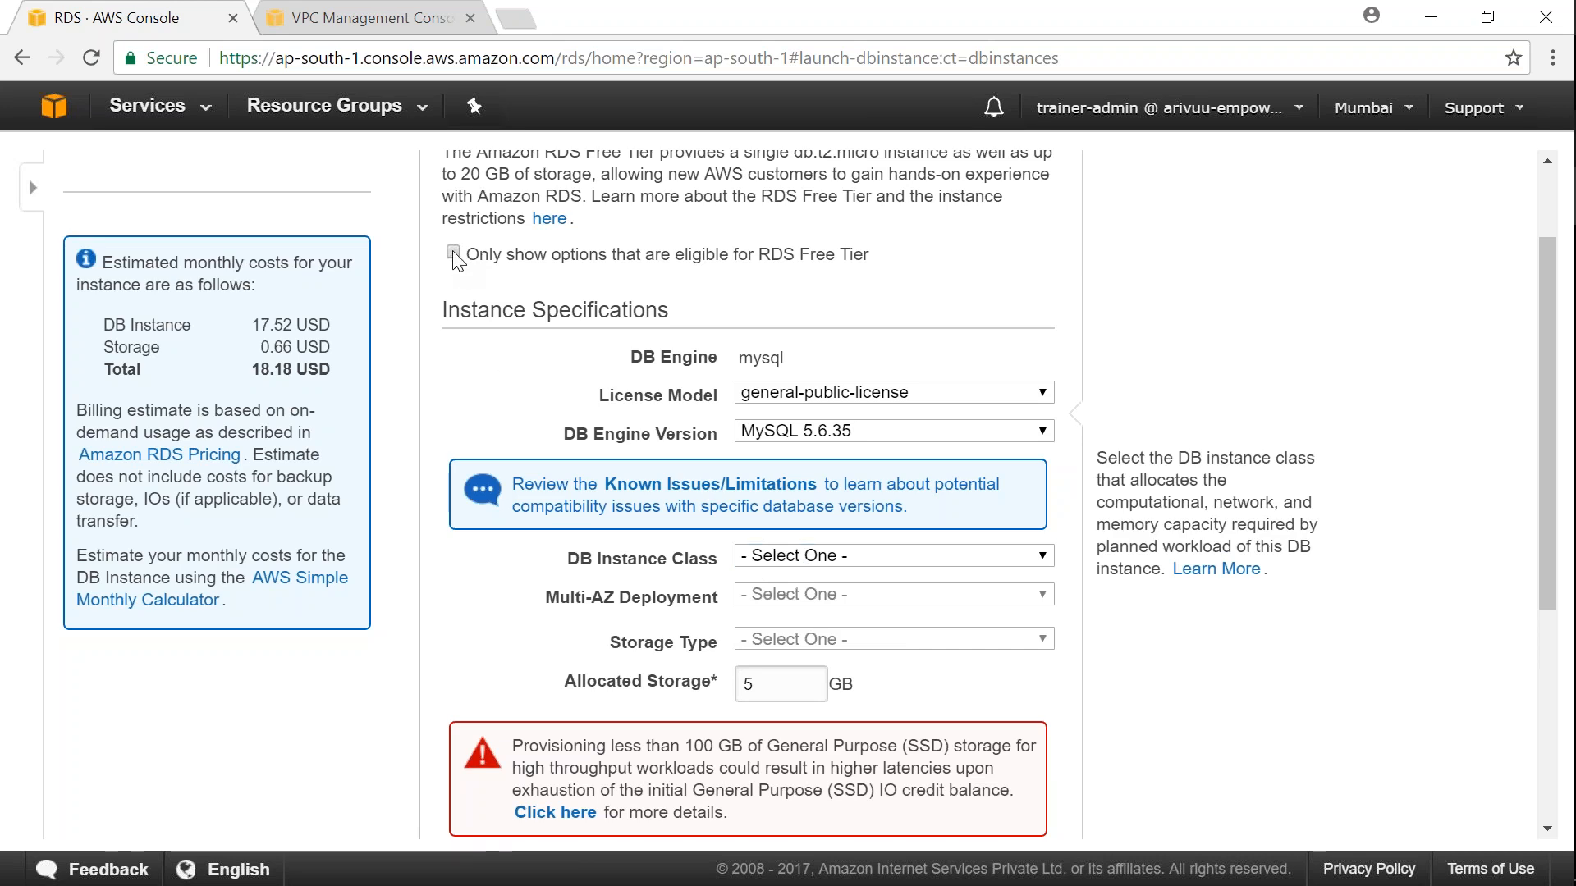
pyautogui.click(454, 255)
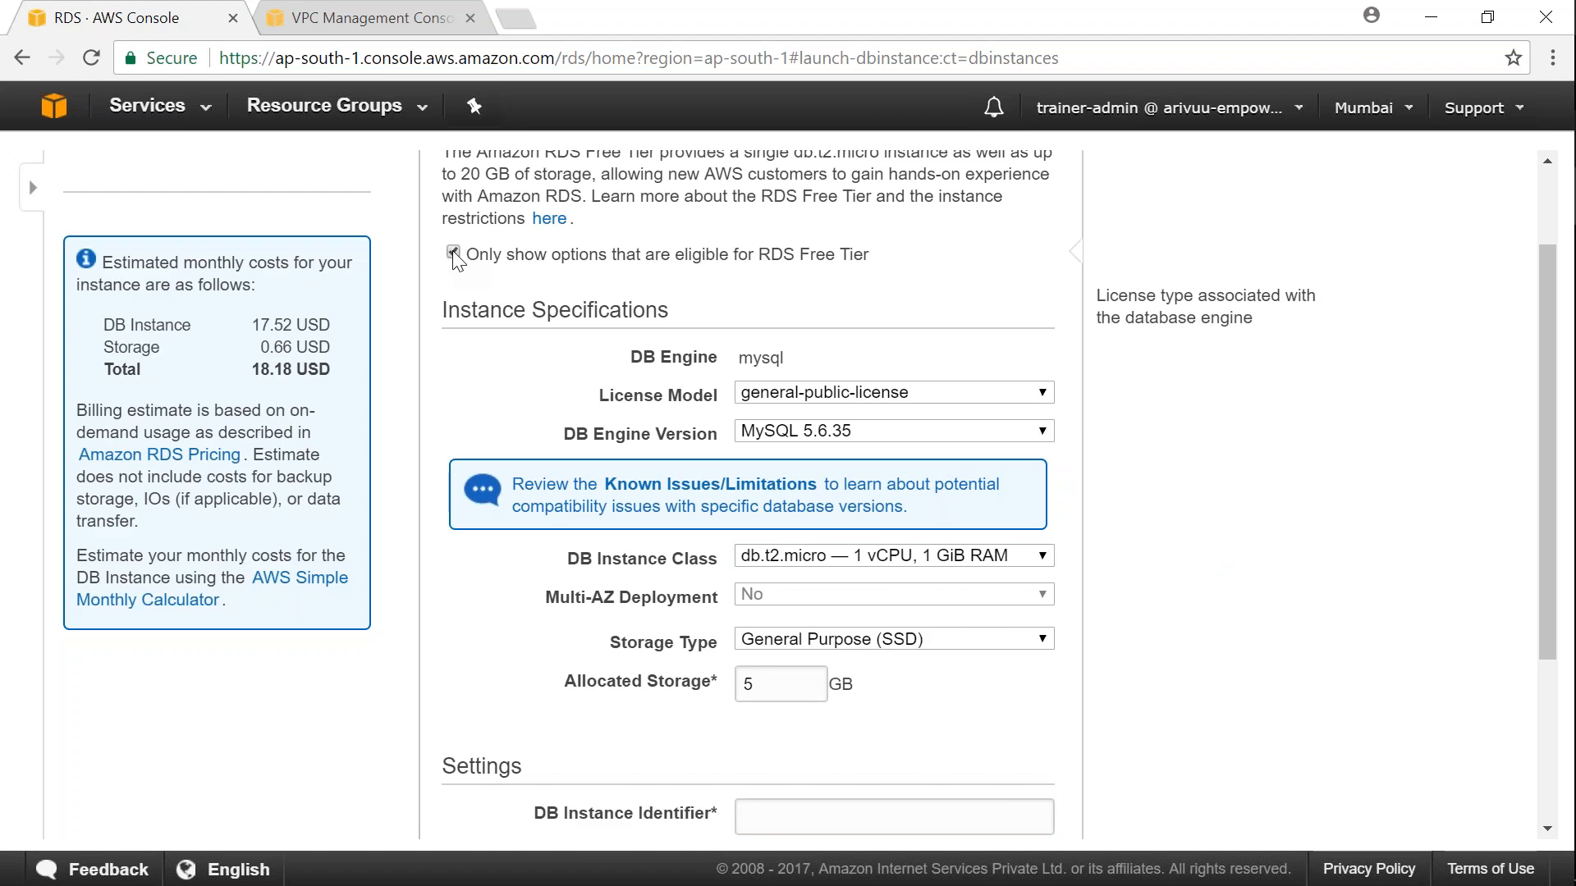
# Reselect MySQL 5.7.17 as the DB engine version and bring up the instance class and storage type descriptions
pyautogui.click(825, 431)
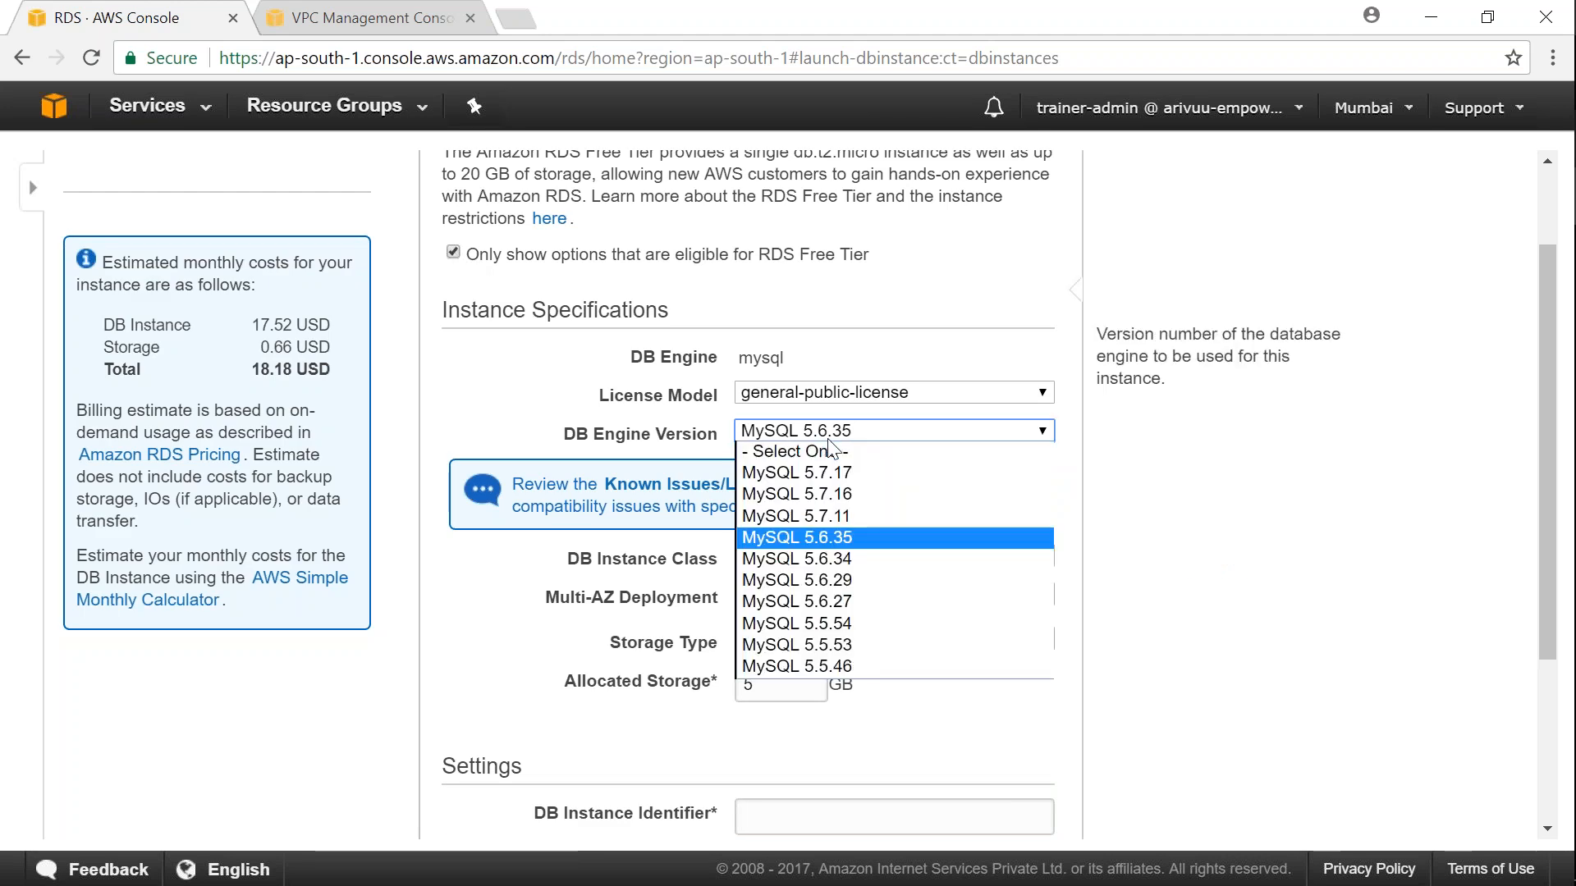
pyautogui.click(843, 474)
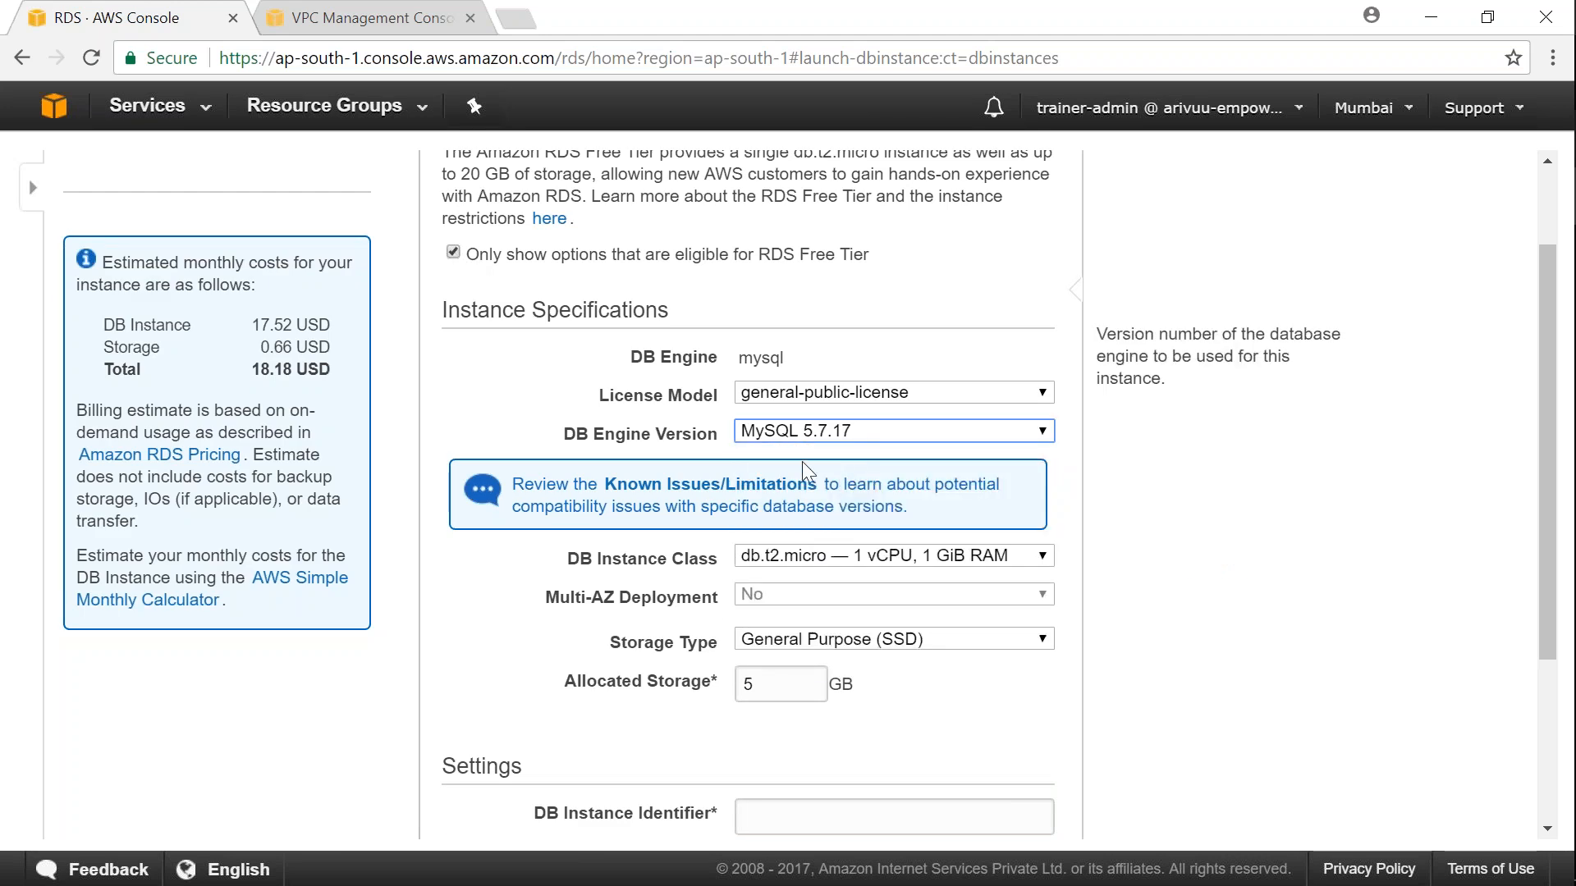
pyautogui.click(815, 556)
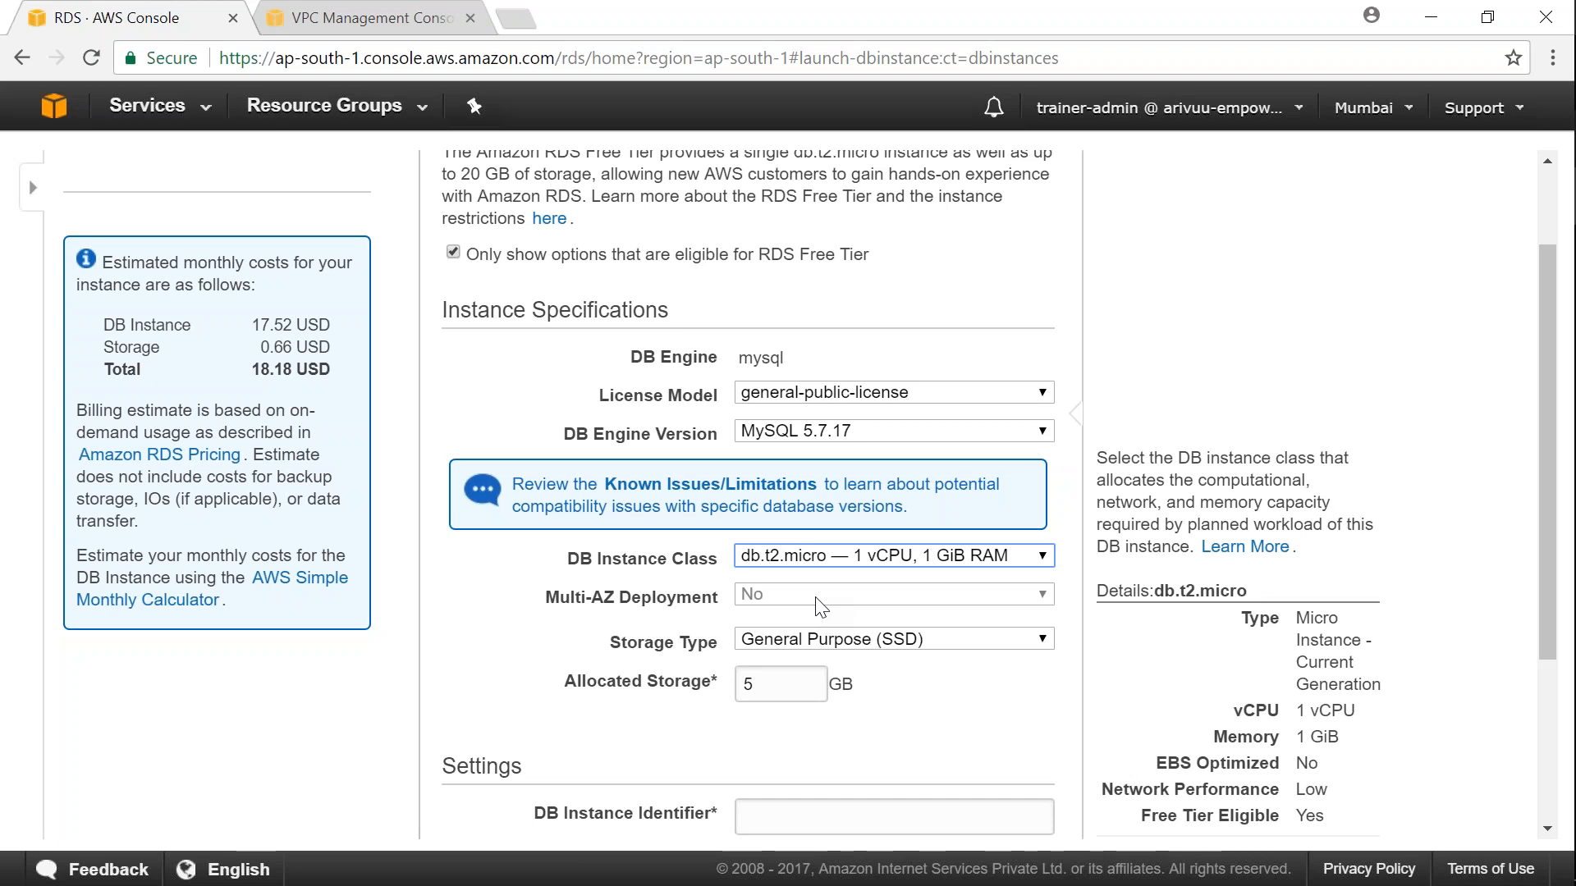
pyautogui.click(806, 647)
# Set the DB instance identifier to valaxy-rds-demo-custom-db01
pyautogui.scroll(-3, 806, 646)
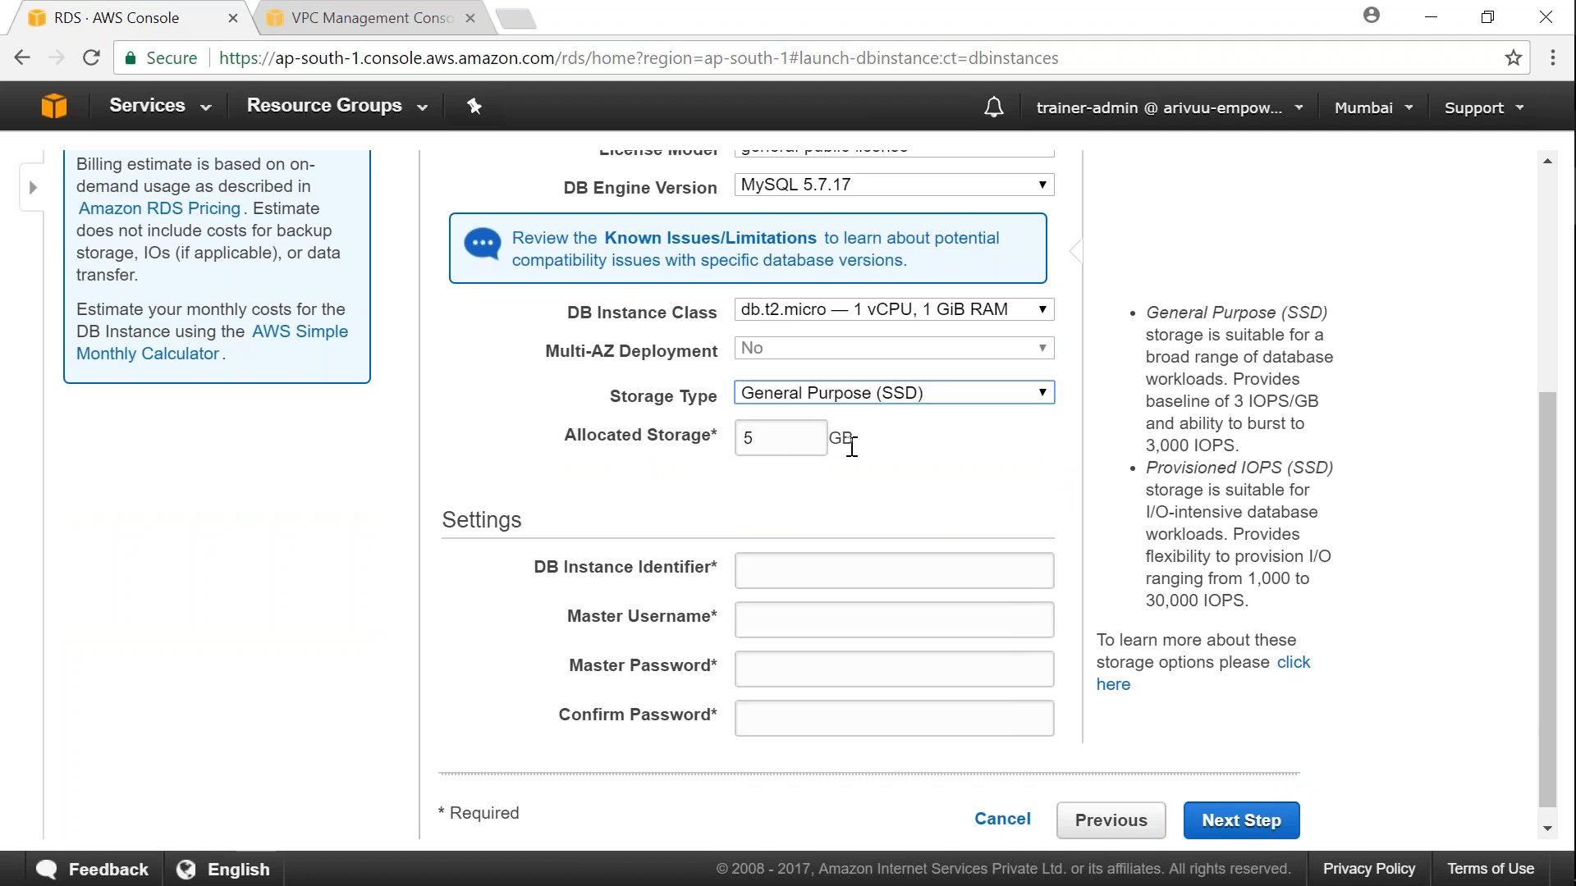
pyautogui.click(804, 573)
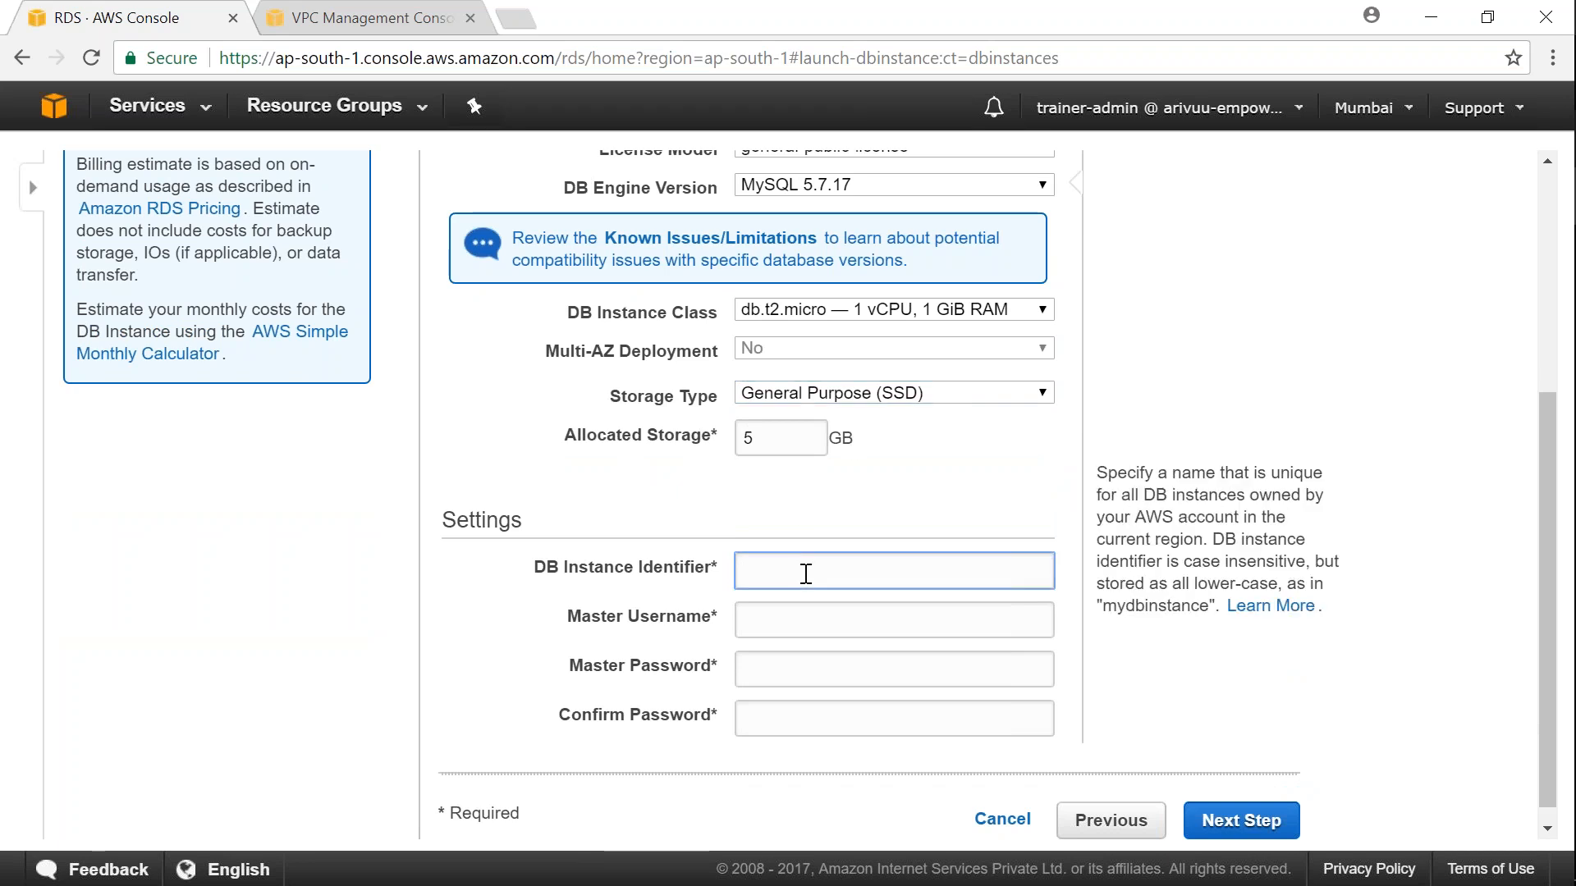
pyautogui.write('galaxy-rds-demo-custom-dbsubnets-group')
pyautogui.press('BackSpace')
pyautogui.press('BackSpace')
pyautogui.press('BackSpace')
pyautogui.press('BackSpace')
pyautogui.press('BackSpace')
pyautogui.press('BackSpace')
pyautogui.press('BackSpace')
pyautogui.press('BackSpace')
pyautogui.press('BackSpace')
pyautogui.press('BackSpace')
pyautogui.press('BackSpace')
pyautogui.press('BackSpace')
pyautogui.press('BackSpace')
pyautogui.press('BackSpace')
pyautogui.press('BackSpace')
pyautogui.write('db')
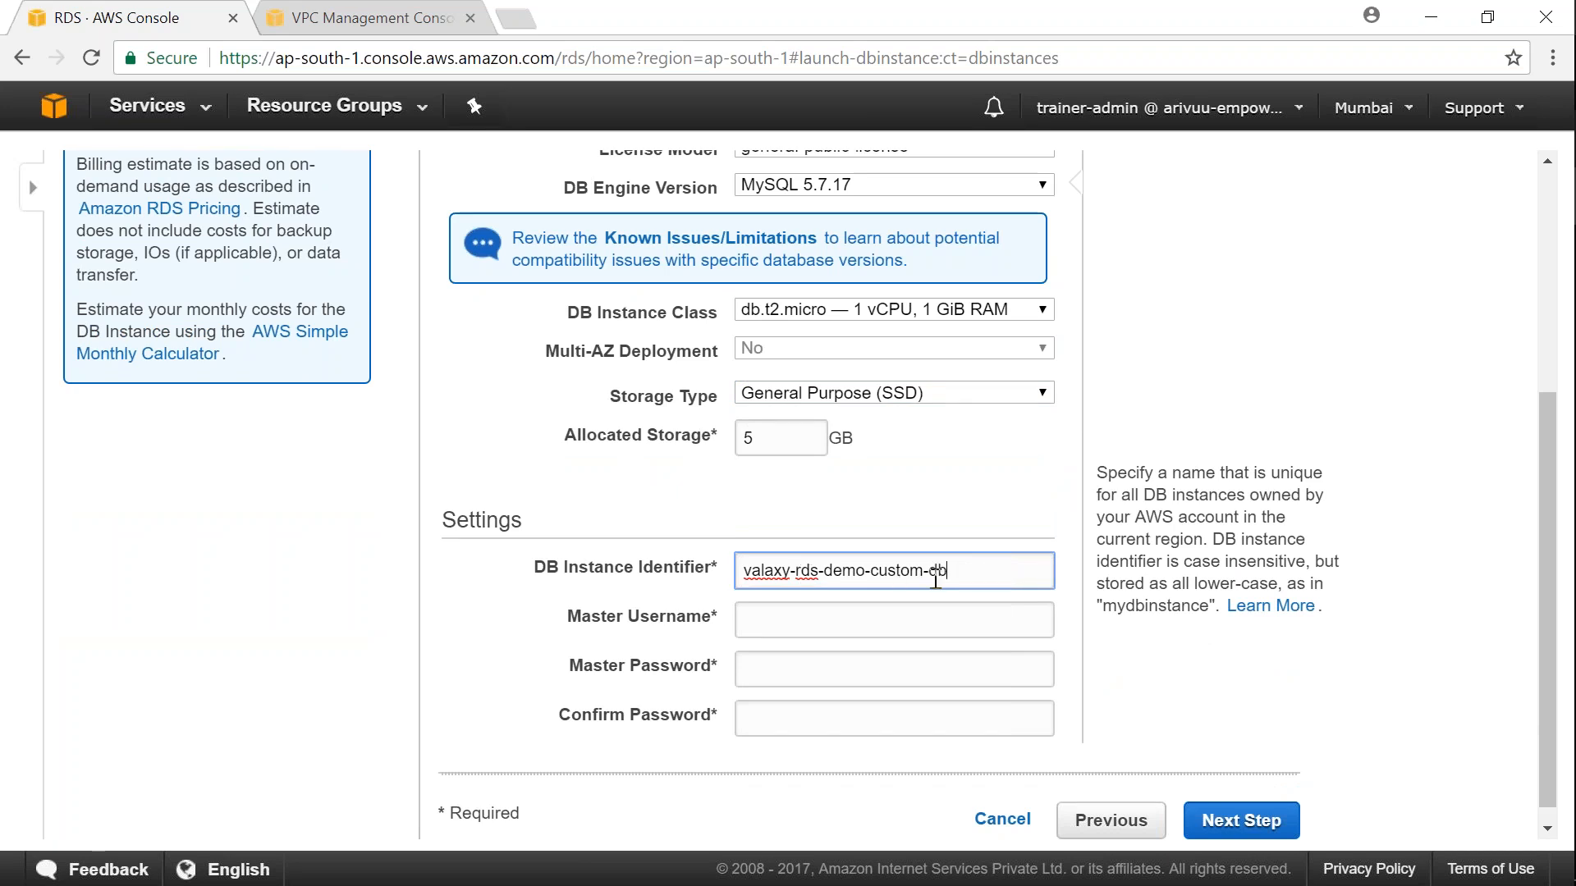
pyautogui.write('01')
# Enter dbuser as the master username for the DB instance
pyautogui.click(875, 626)
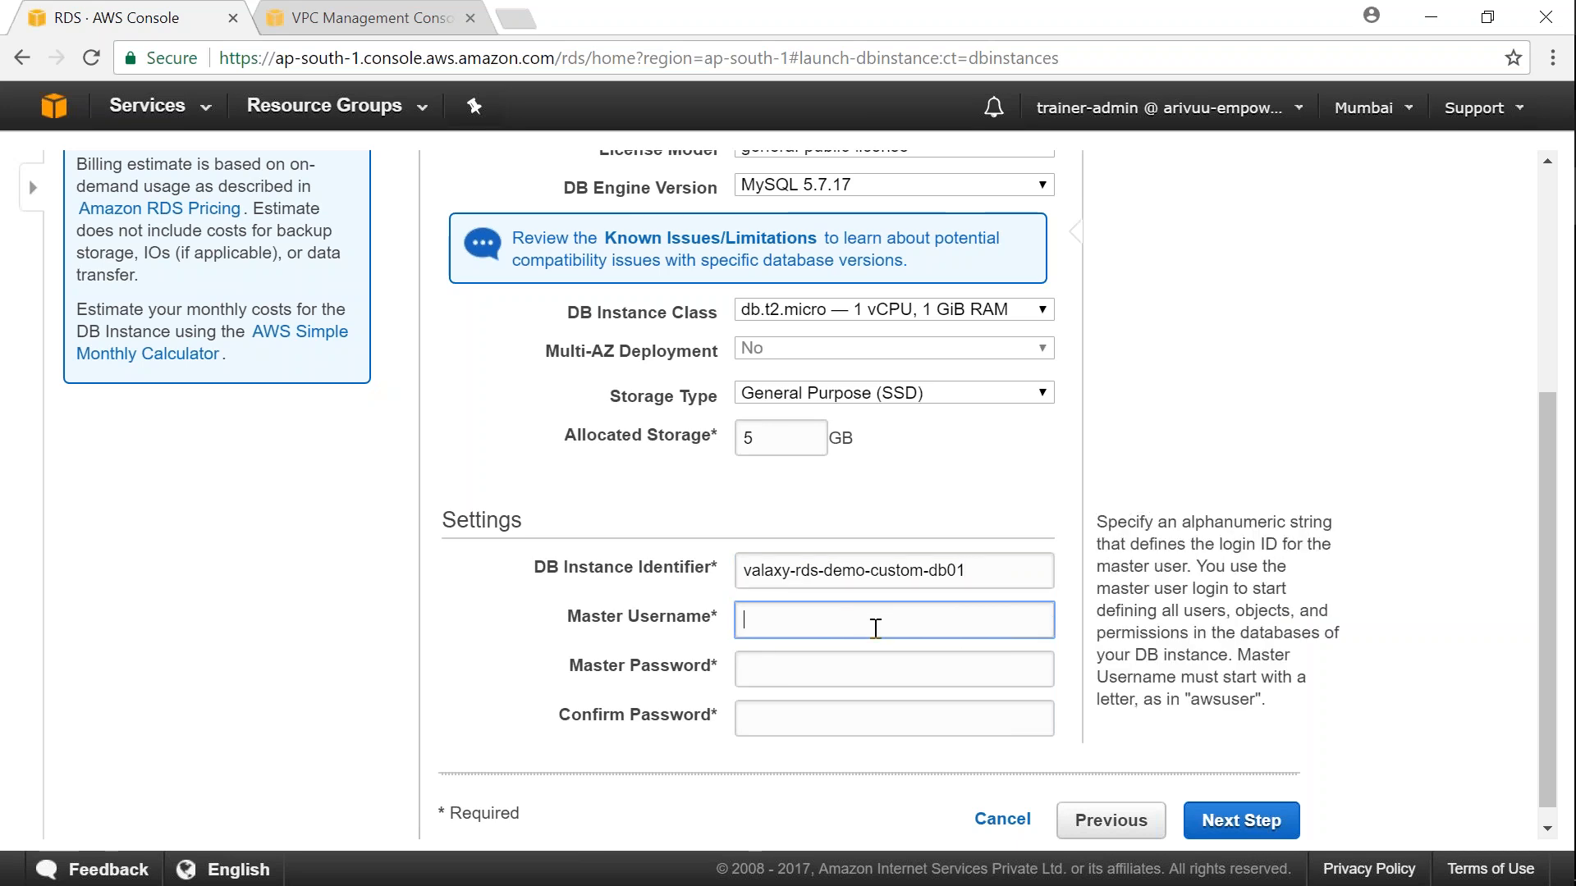
pyautogui.write('dbuser')
pyautogui.press('Tab')
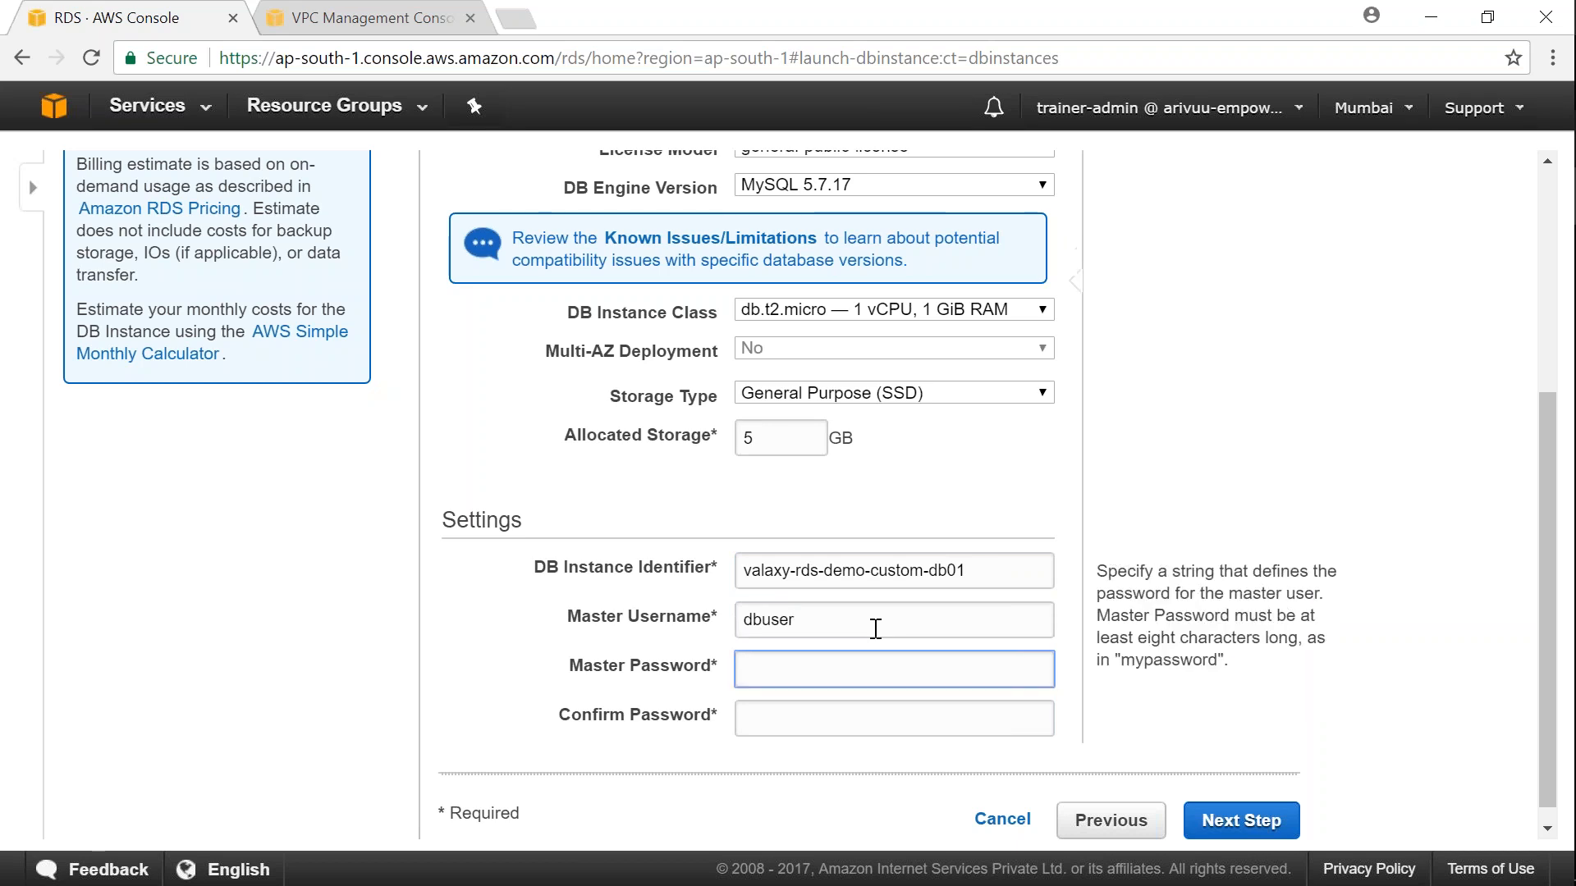
# Enter and confirm a master password of at least eight characters, and continue to the advanced settings
pyautogui.write('••••••')
pyautogui.press('Tab')
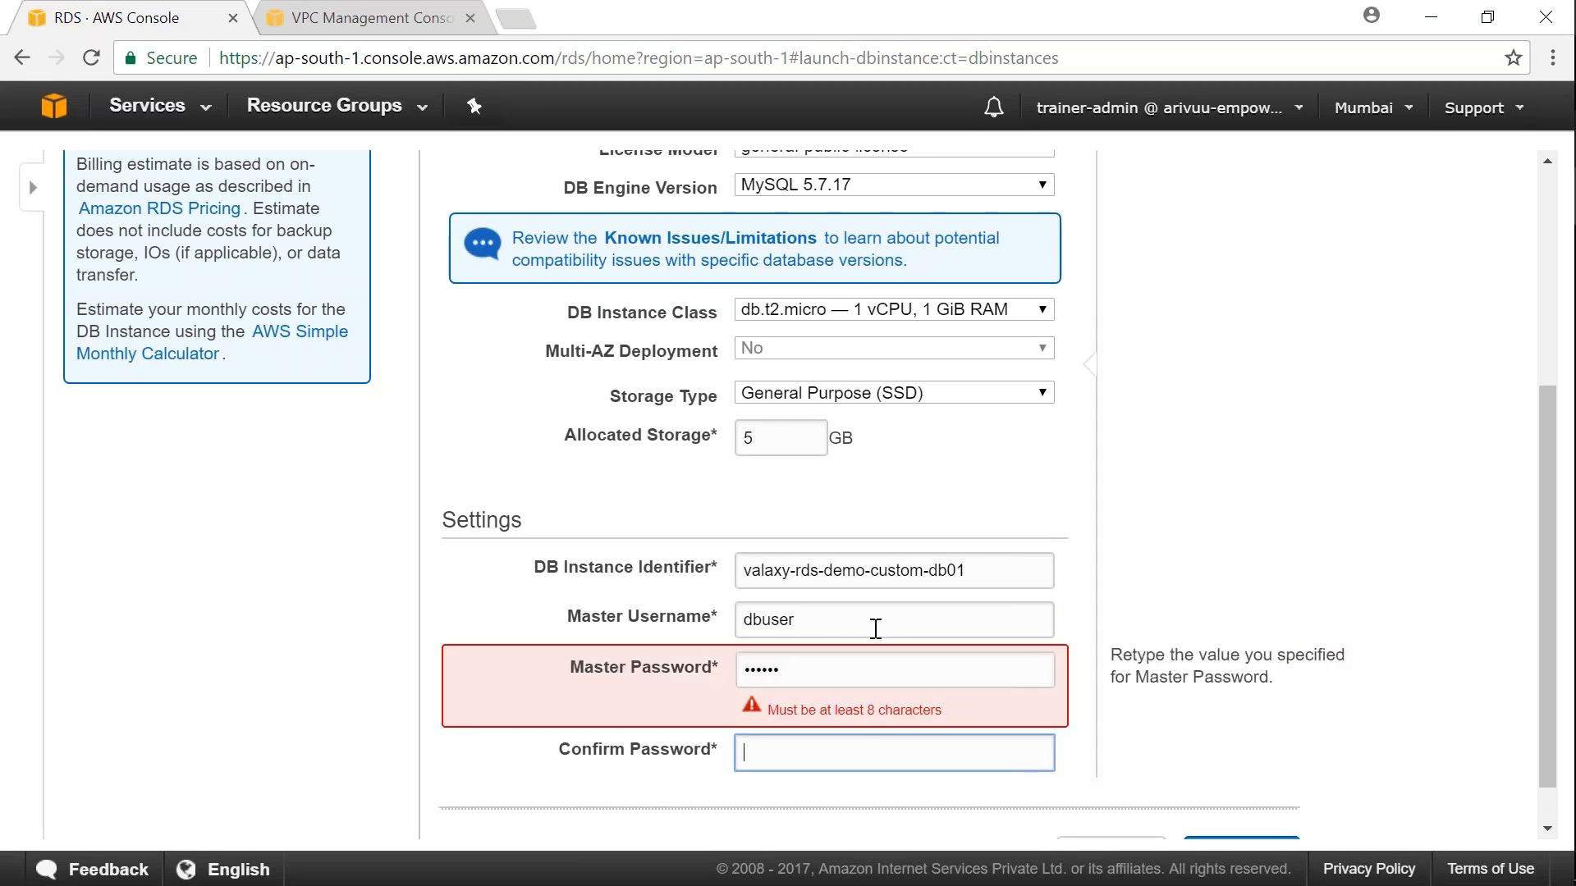
pyautogui.click(865, 679)
pyautogui.write('••••')
pyautogui.press('Tab')
pyautogui.write('••••••••••')
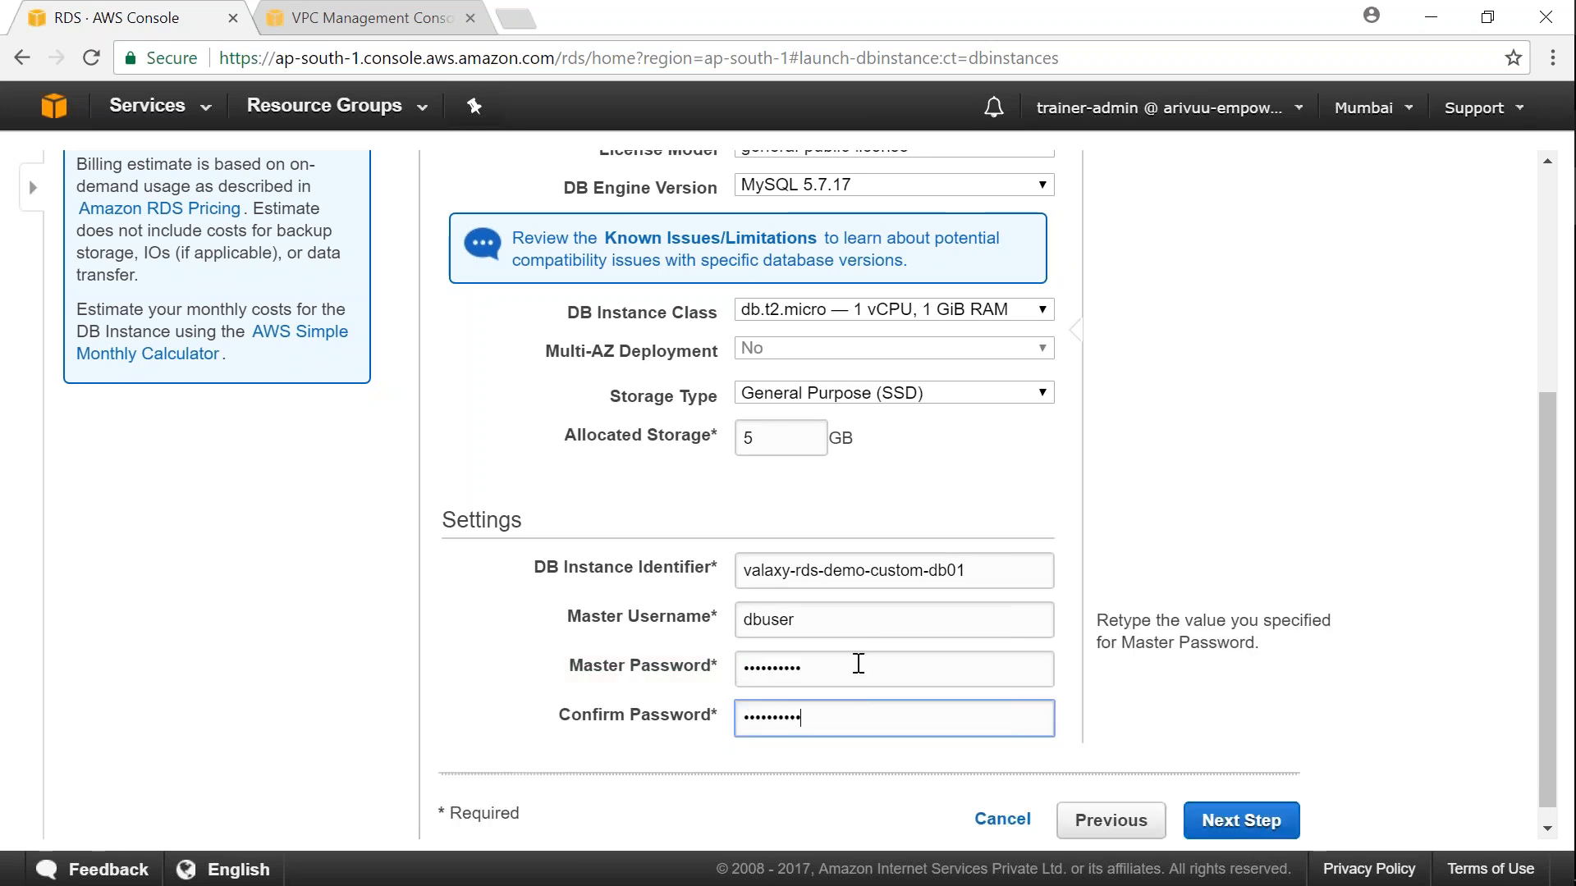
pyautogui.click(1219, 821)
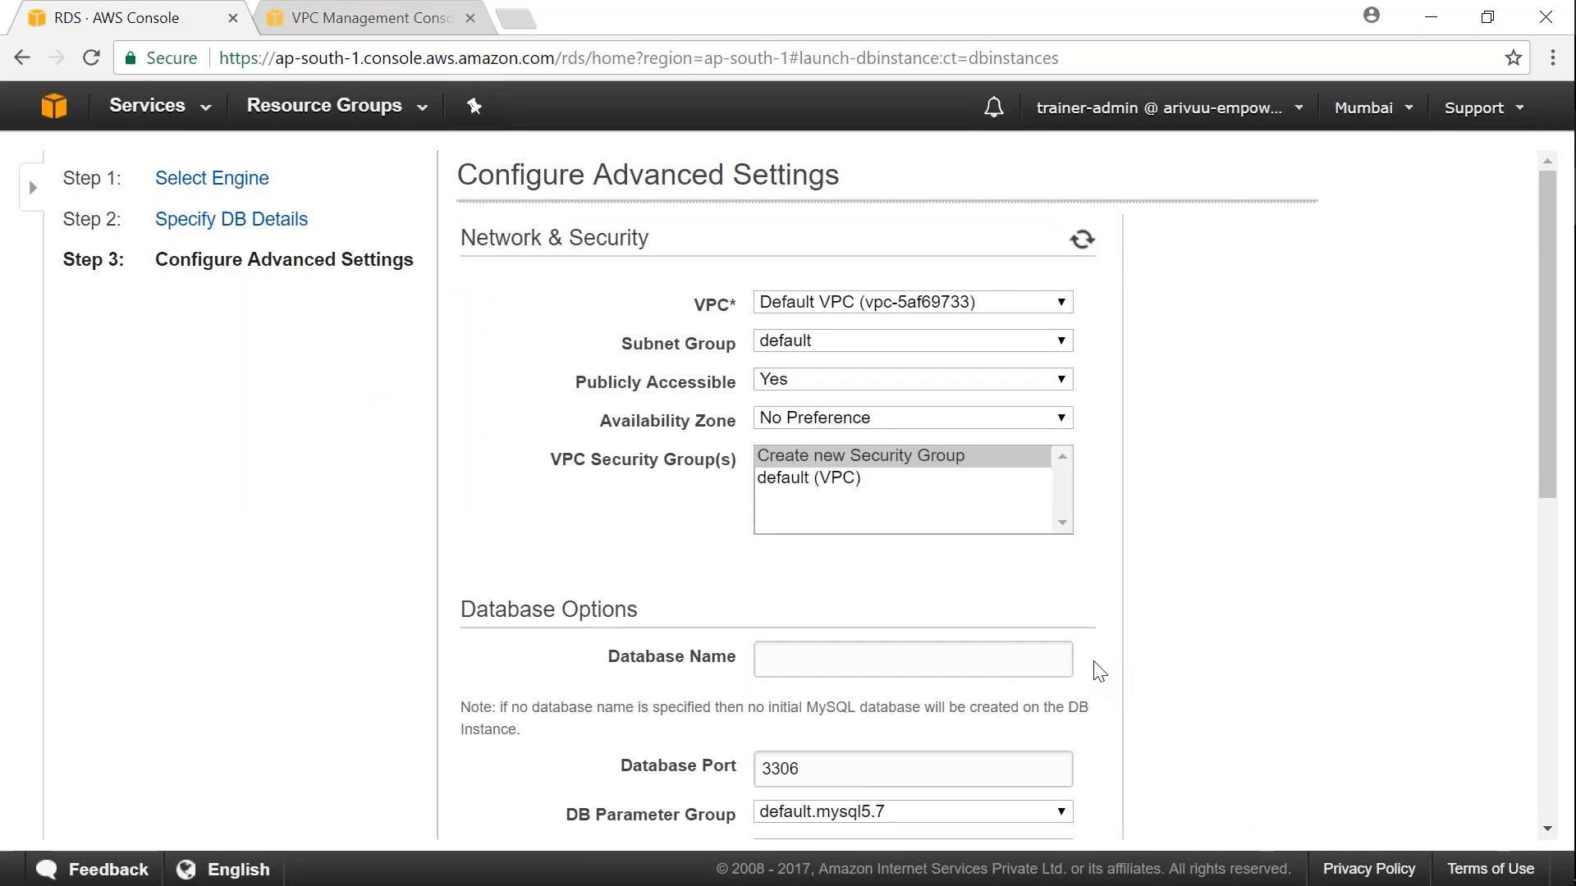
# Place the DB instance in the Valaxy-RDS-demo-vpc VPC with the custom valaxy-rds-demo DB subnet group
pyautogui.click(828, 304)
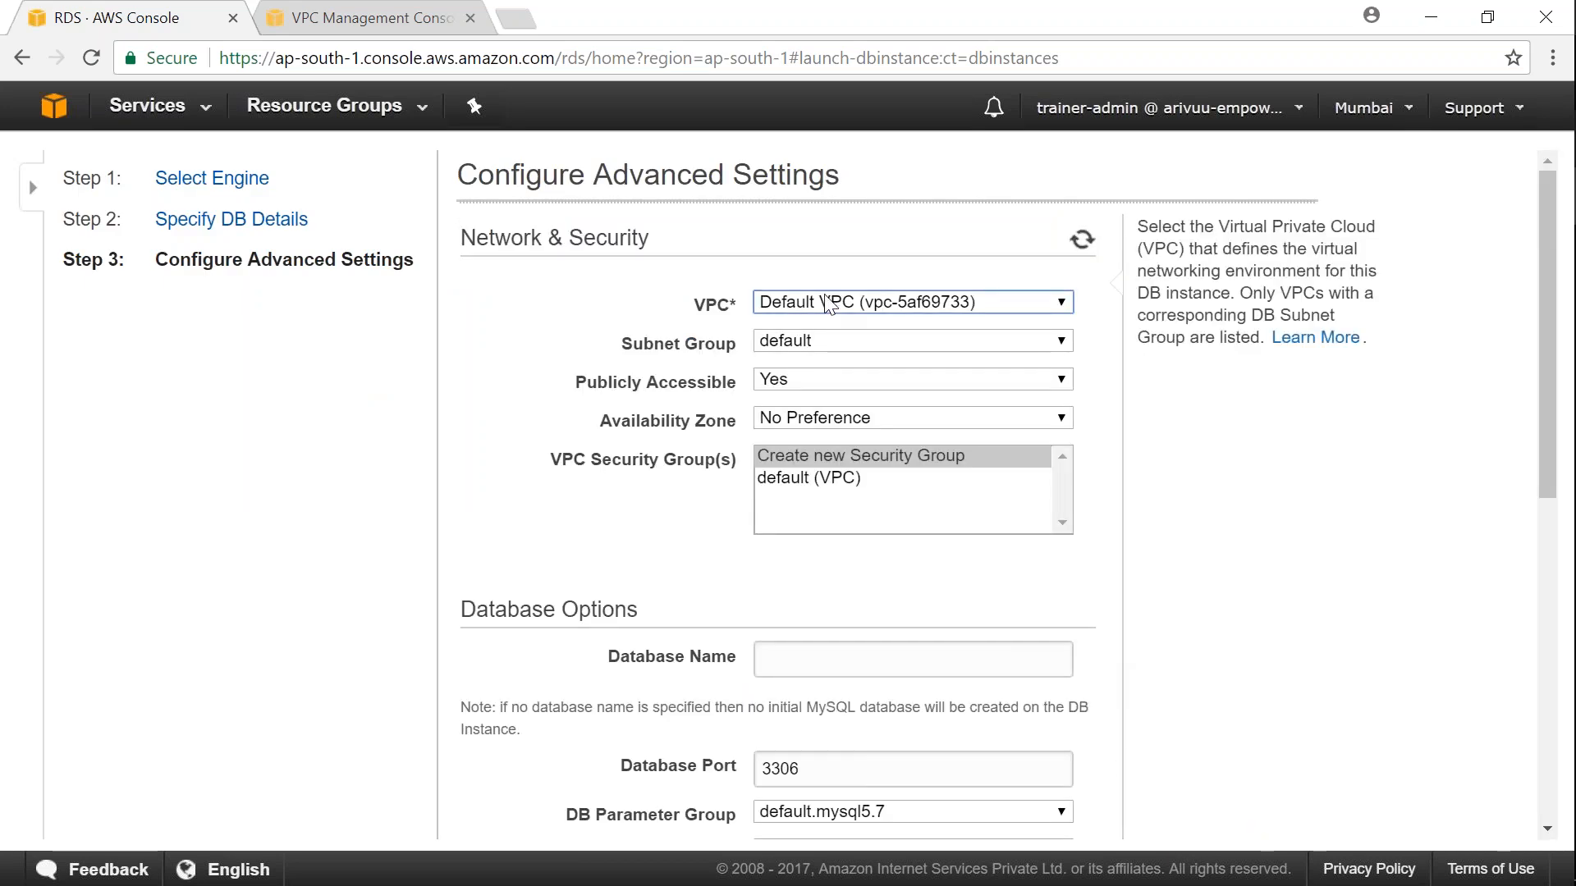
pyautogui.click(864, 313)
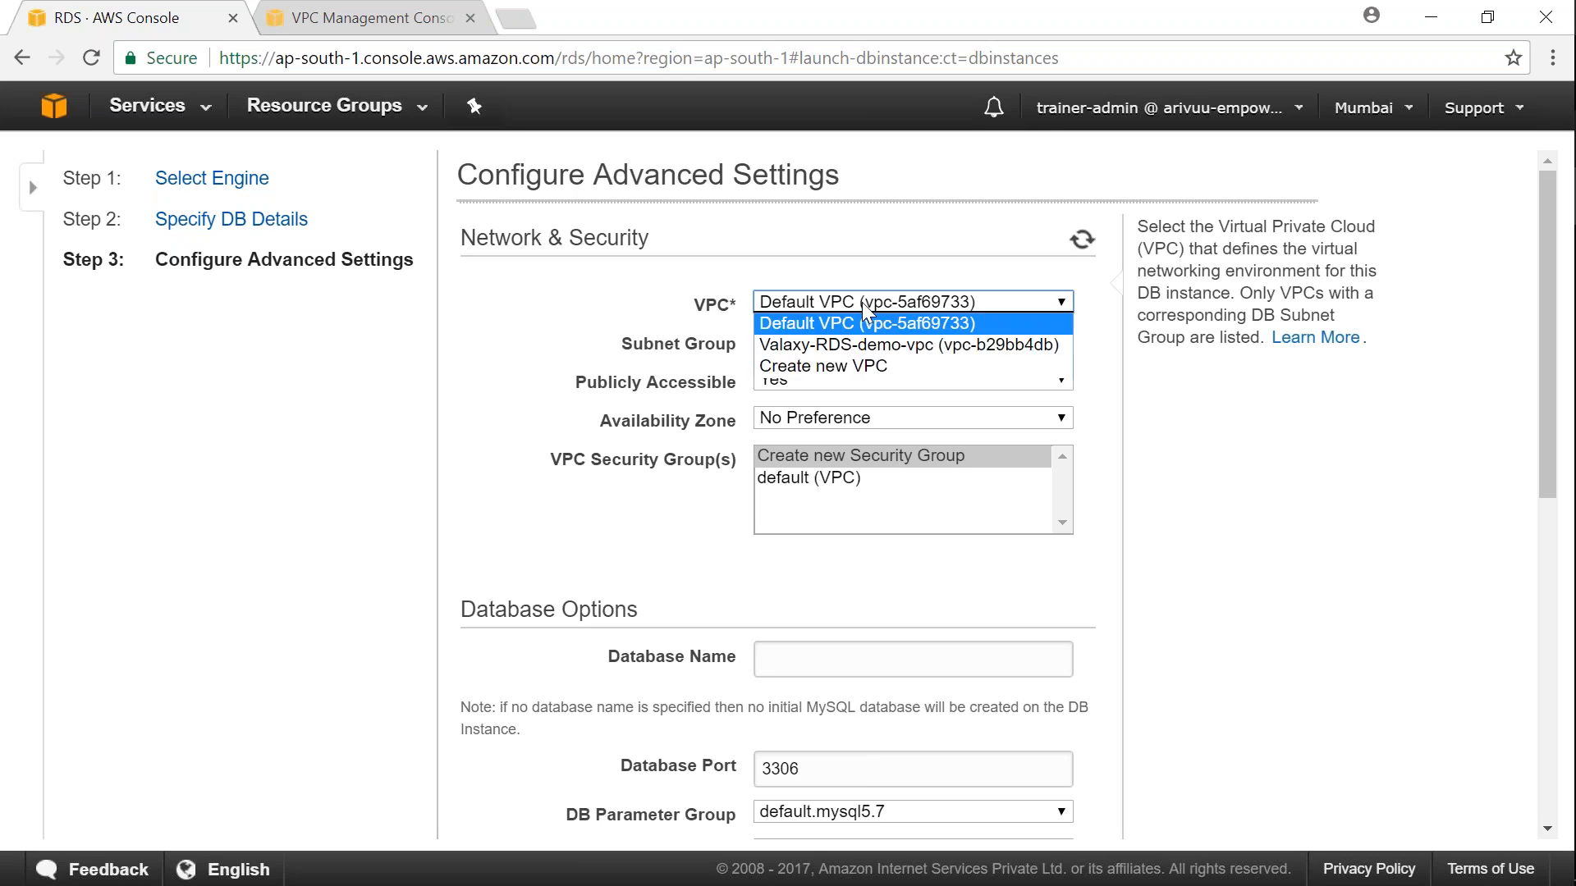
pyautogui.click(882, 343)
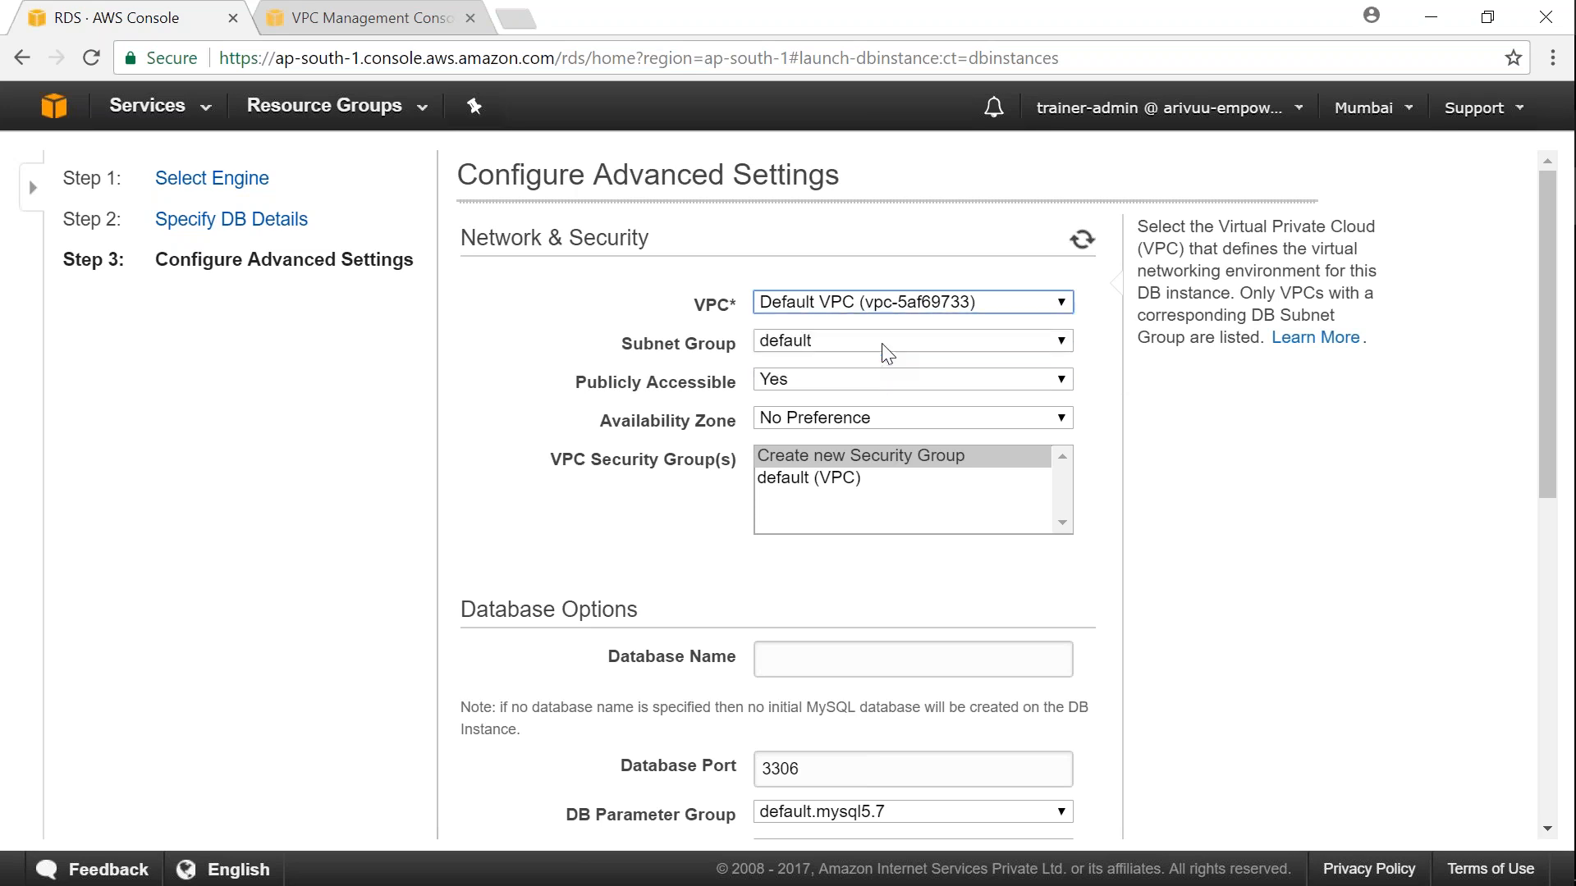
pyautogui.click(938, 347)
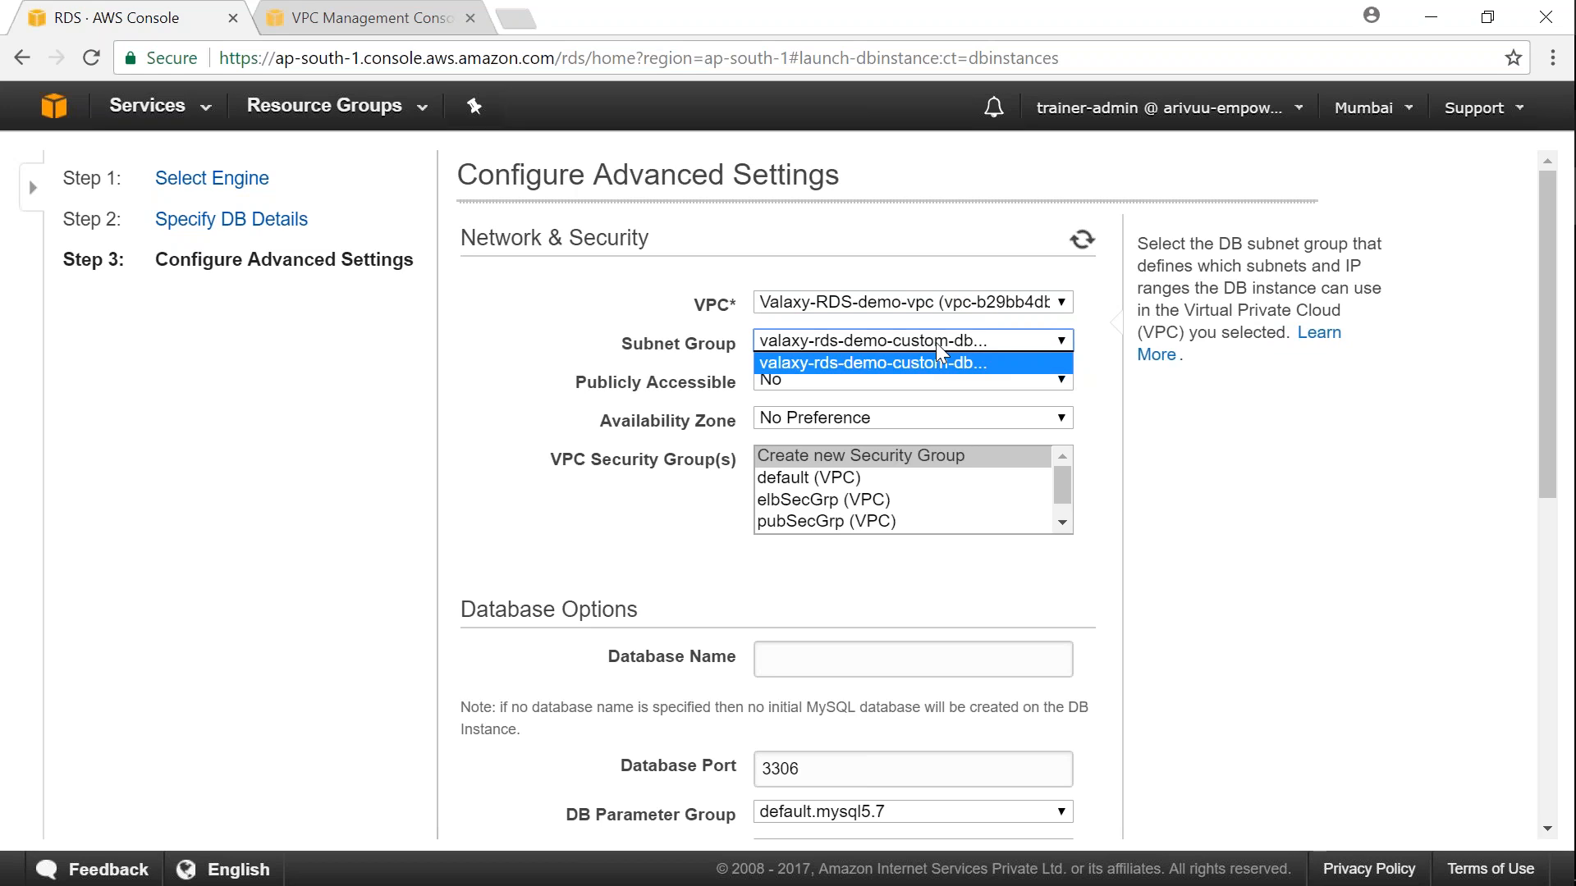
pyautogui.click(878, 367)
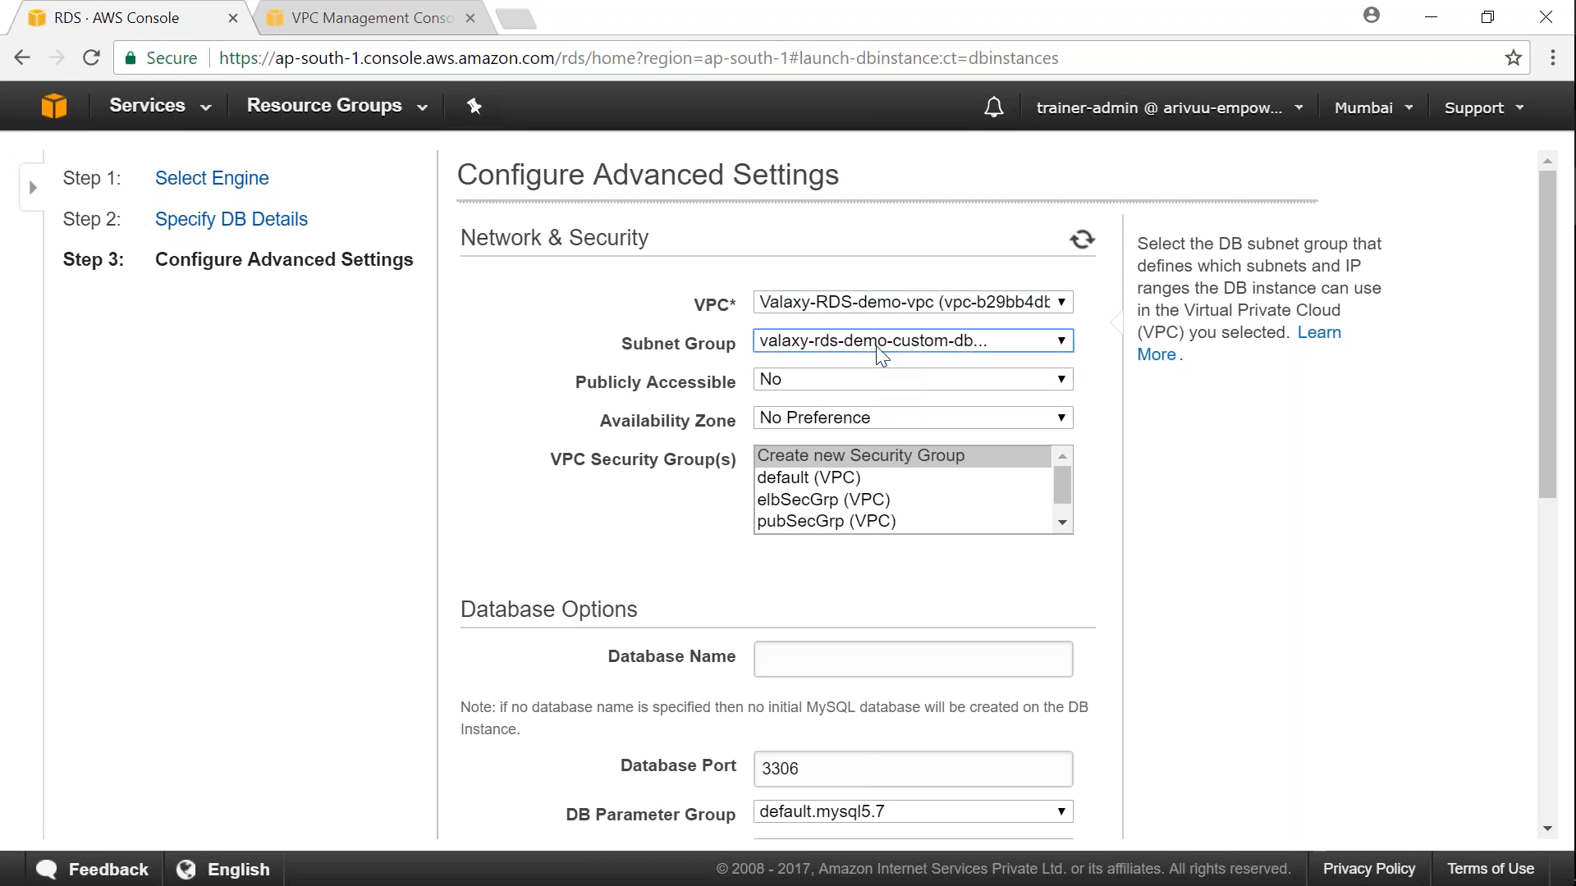
# Set Publicly Accessible to No and the availability zone to ap-south-1a
pyautogui.click(869, 384)
pyautogui.click(869, 385)
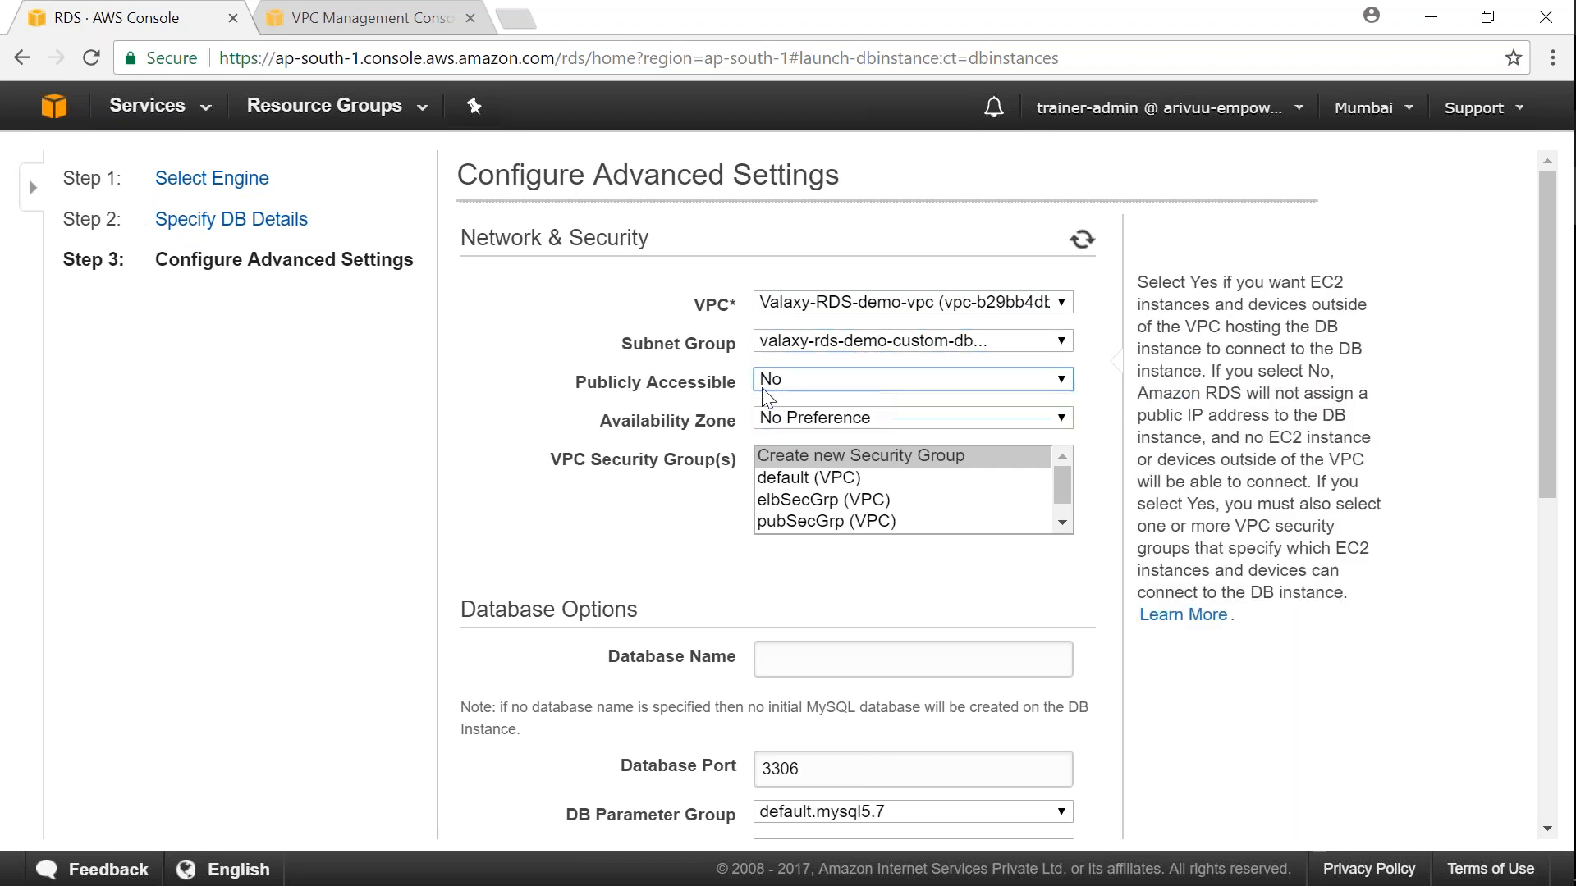
pyautogui.click(837, 395)
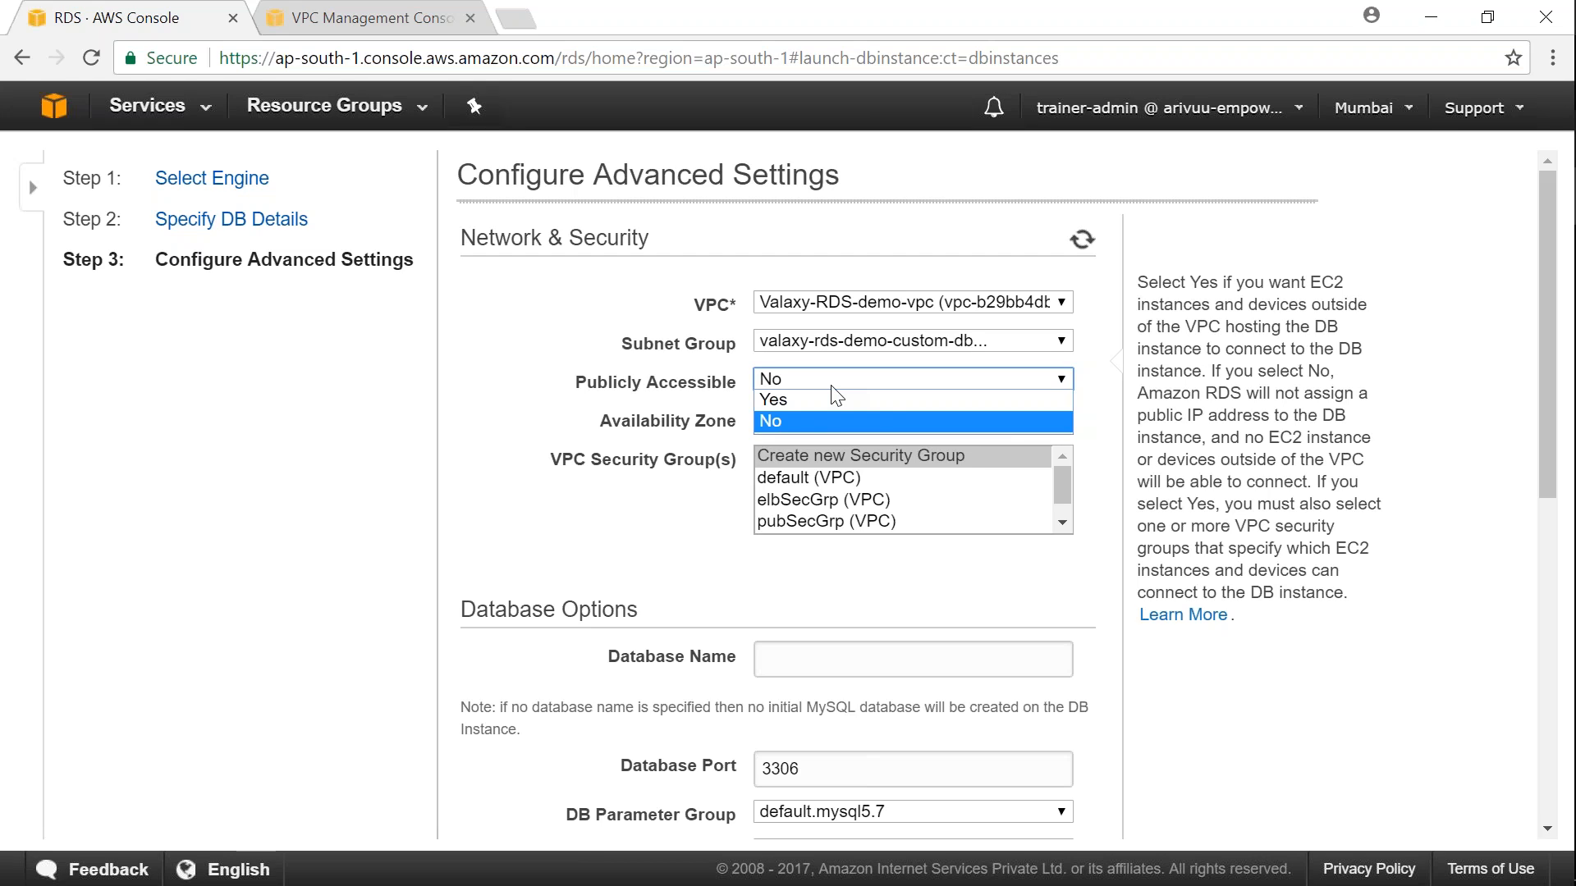
pyautogui.click(784, 420)
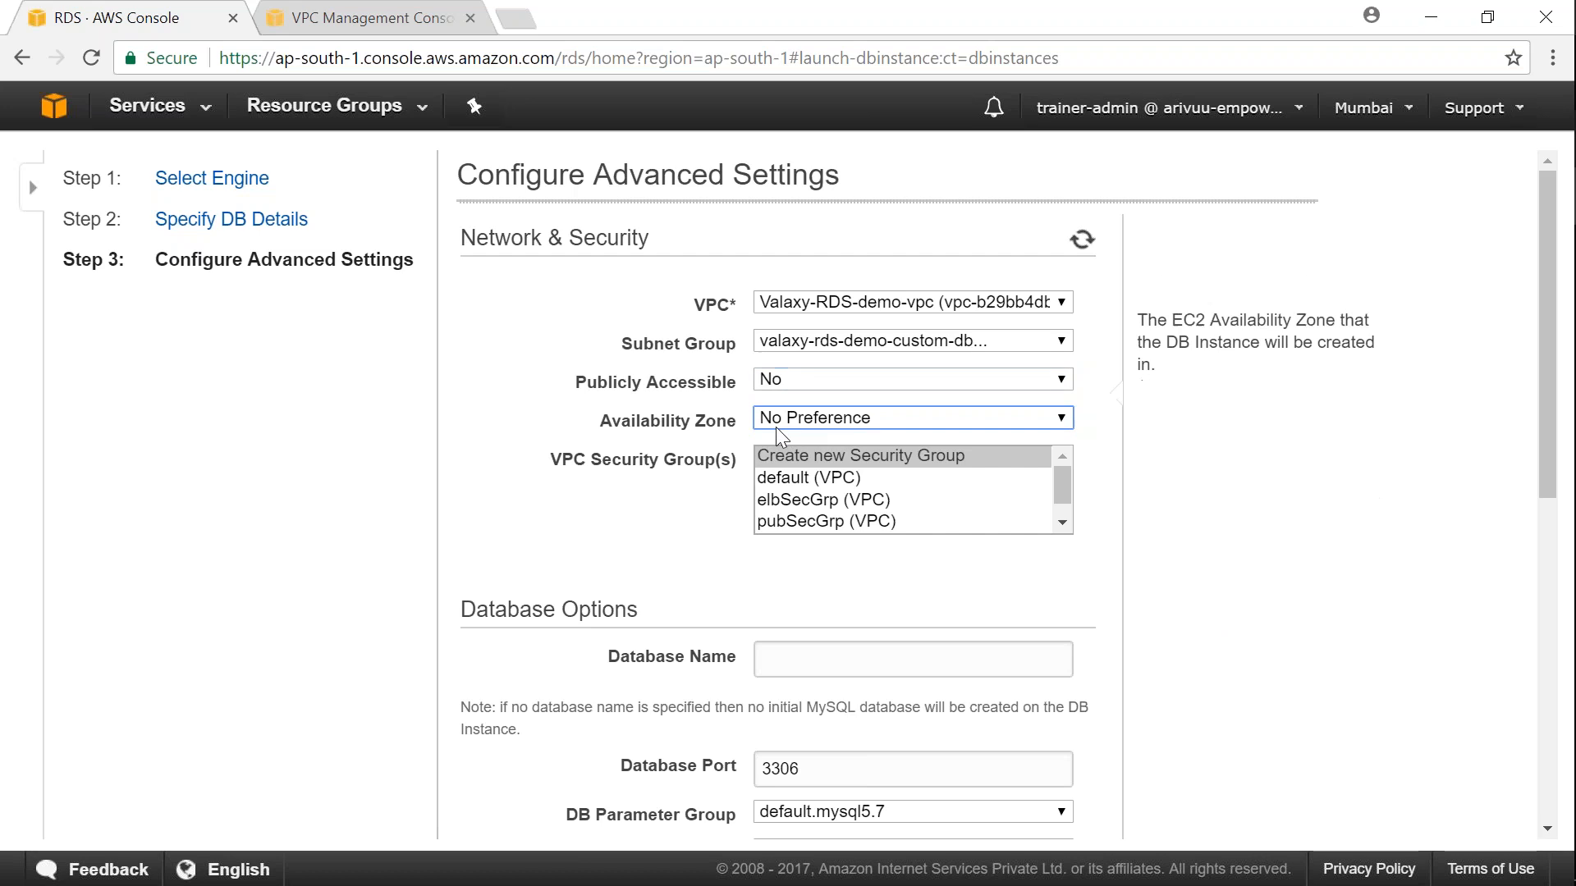
pyautogui.click(873, 422)
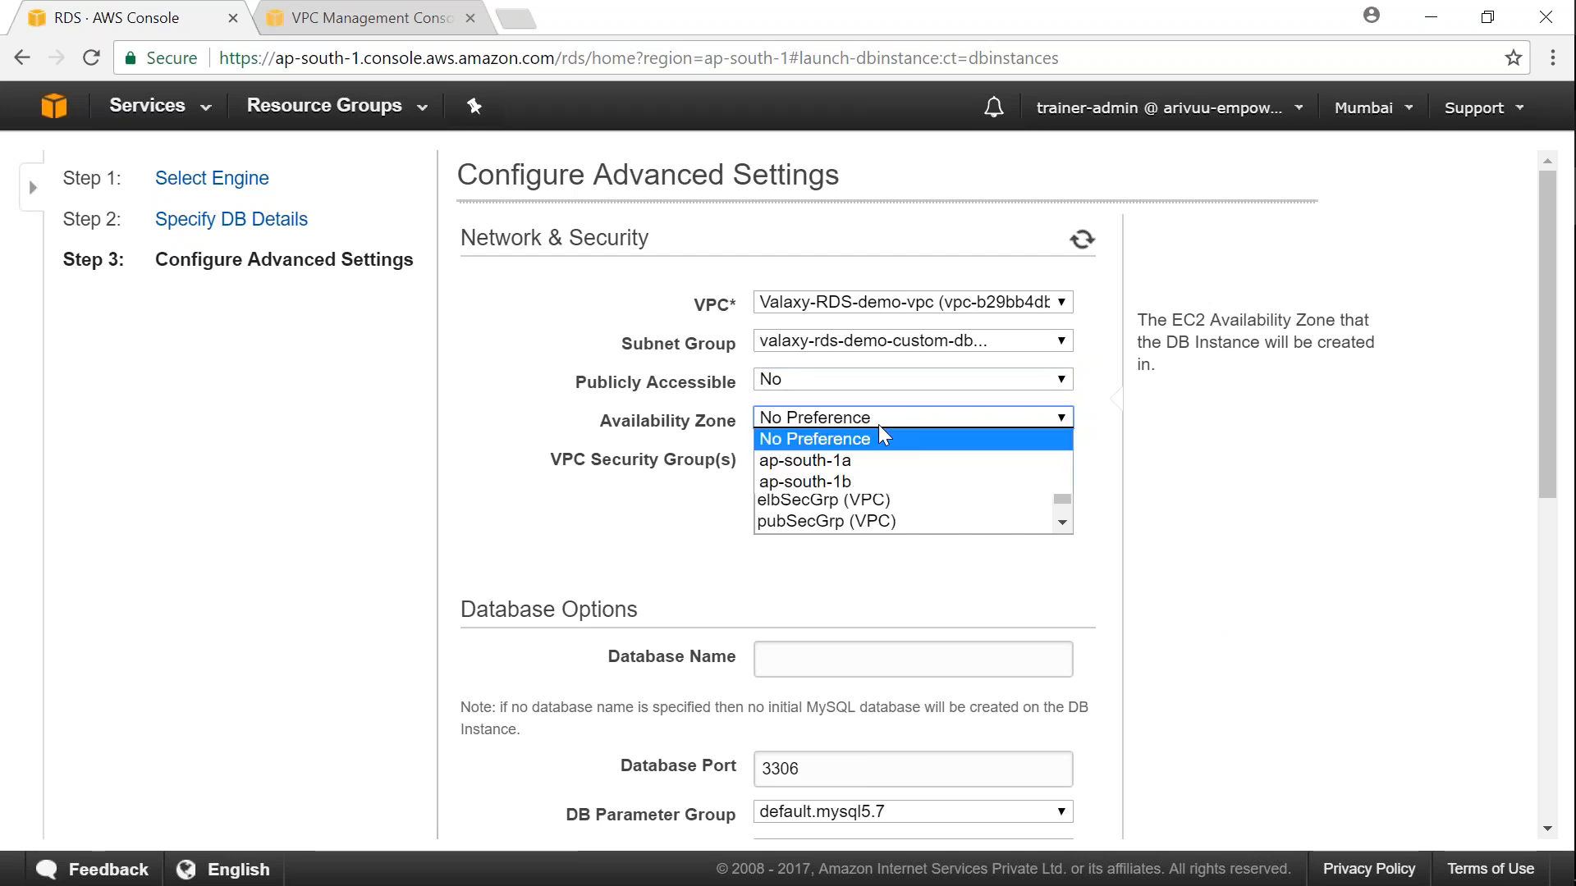
pyautogui.click(847, 461)
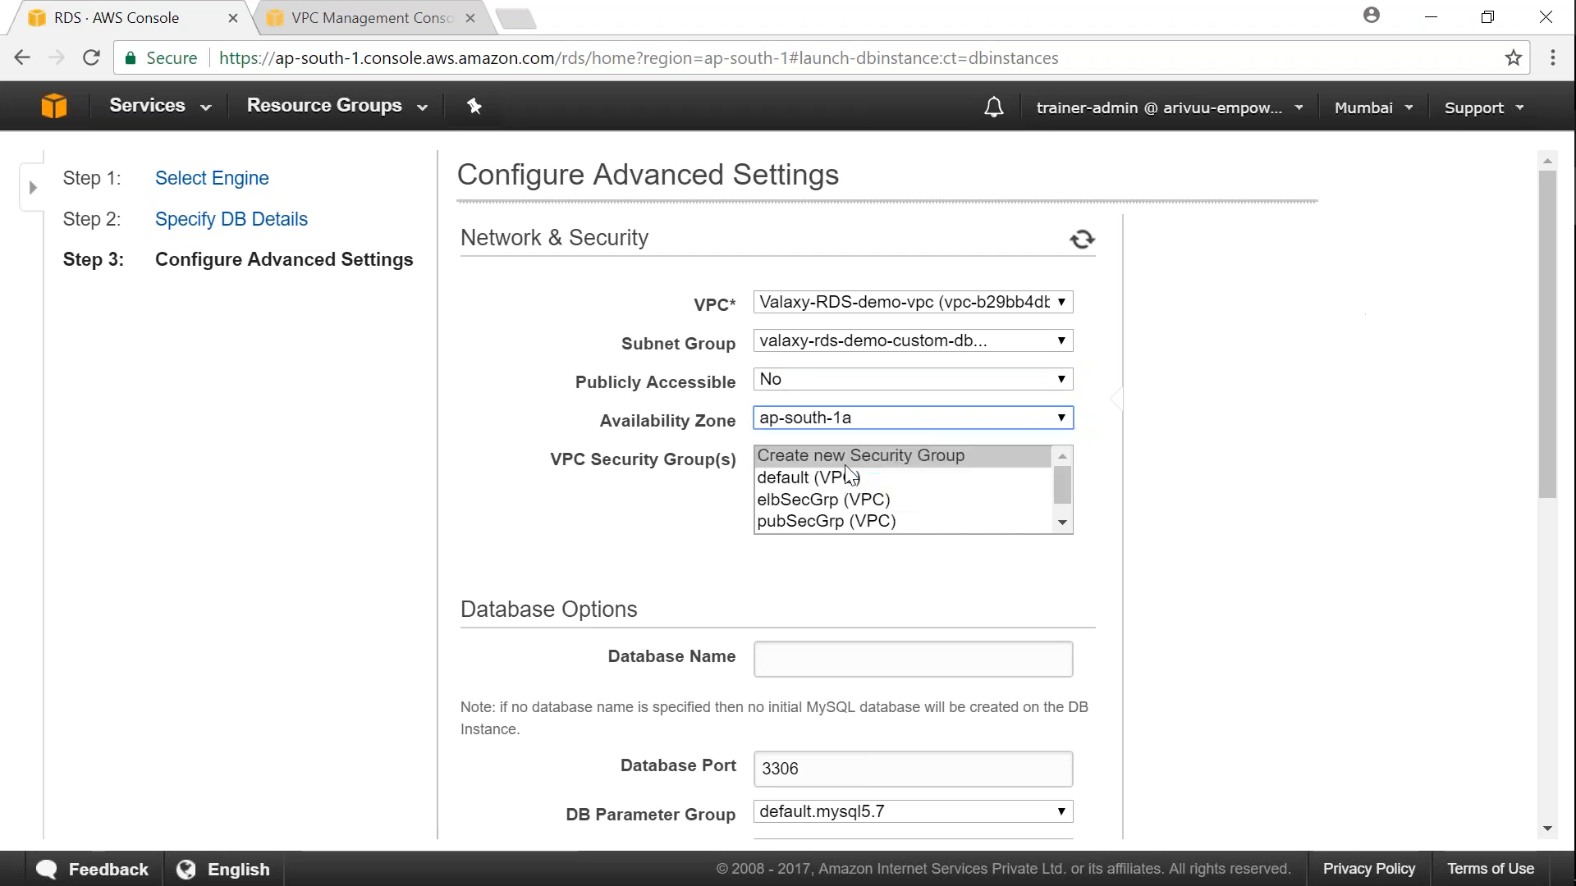
# Assign the pvtSecGrp VPC security group to the DB instance
pyautogui.press('Tab')
pyautogui.click(1062, 522)
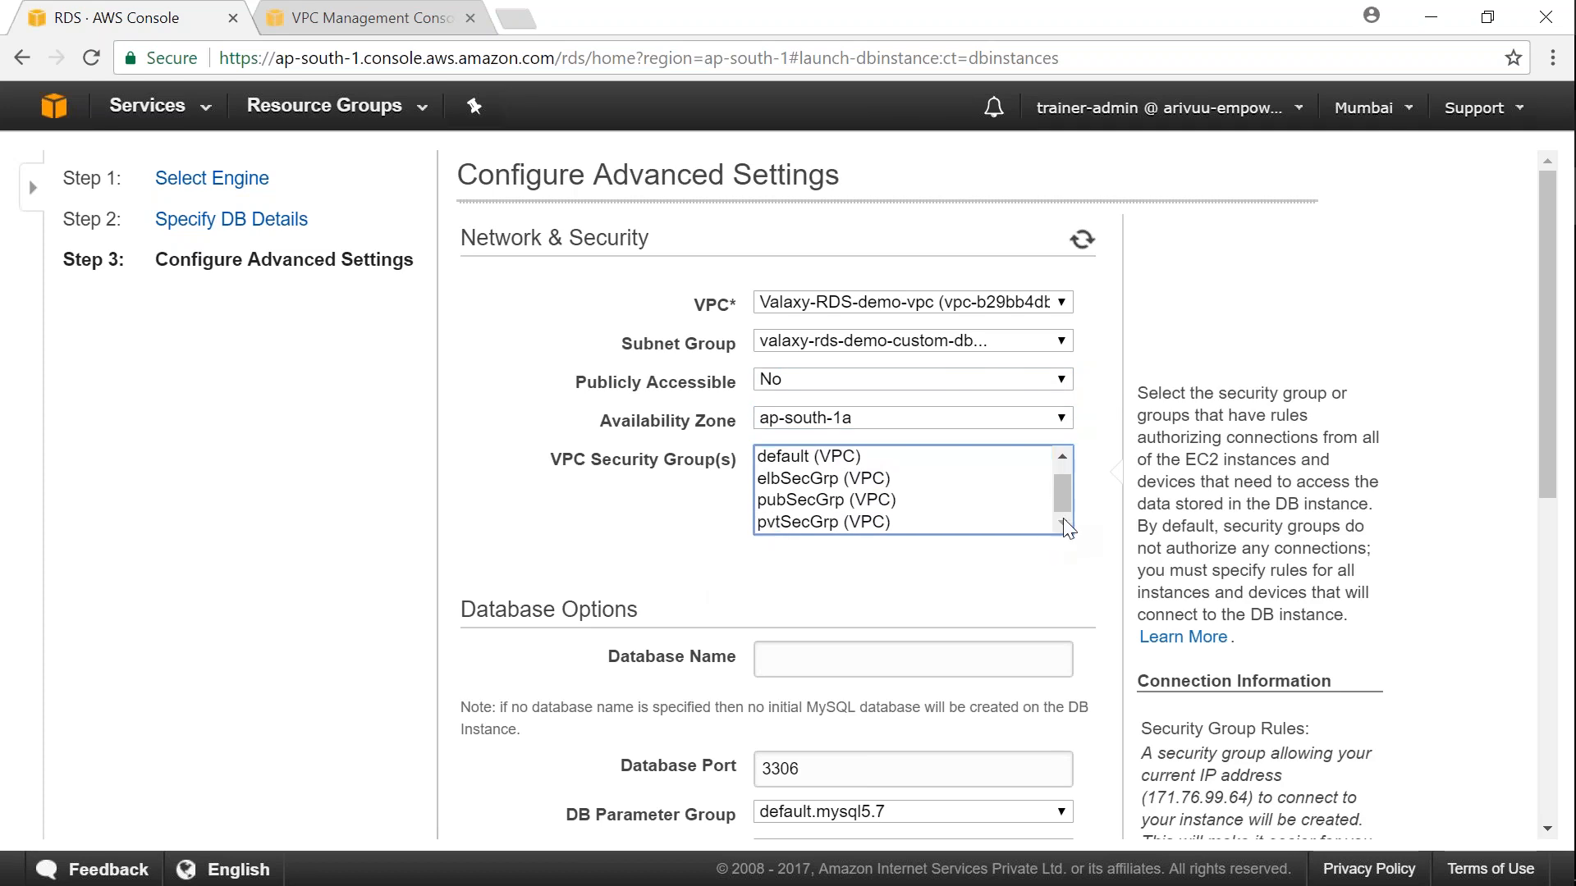
pyautogui.click(800, 524)
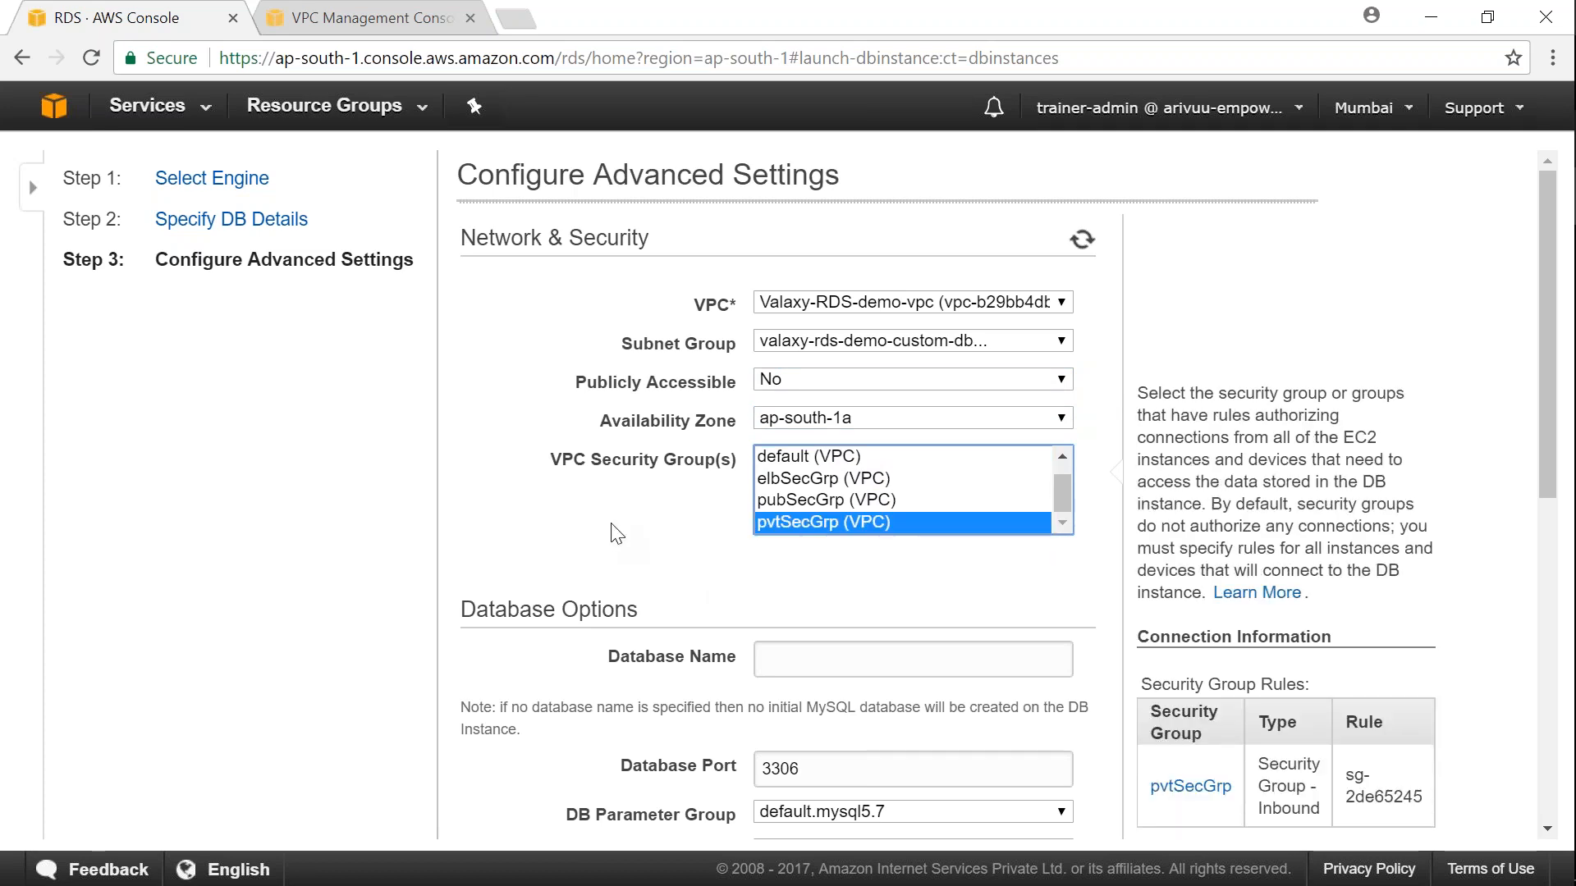
# Name the initial database valaxystudents and check the database port
pyautogui.scroll(-1, 612, 529)
pyautogui.click(851, 535)
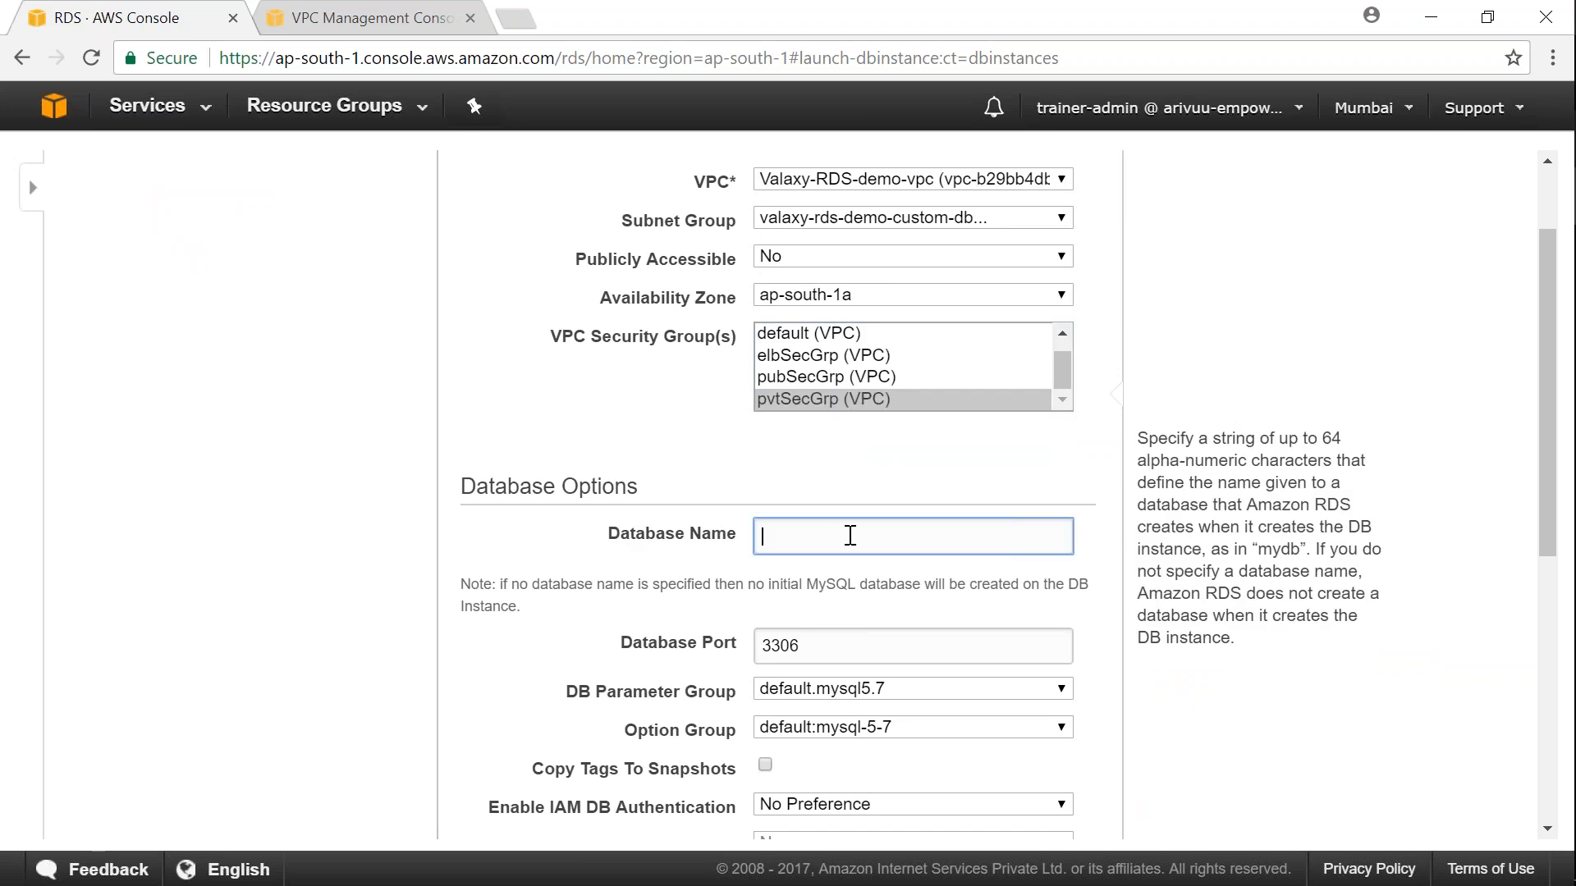
pyautogui.write('valaxy-students')
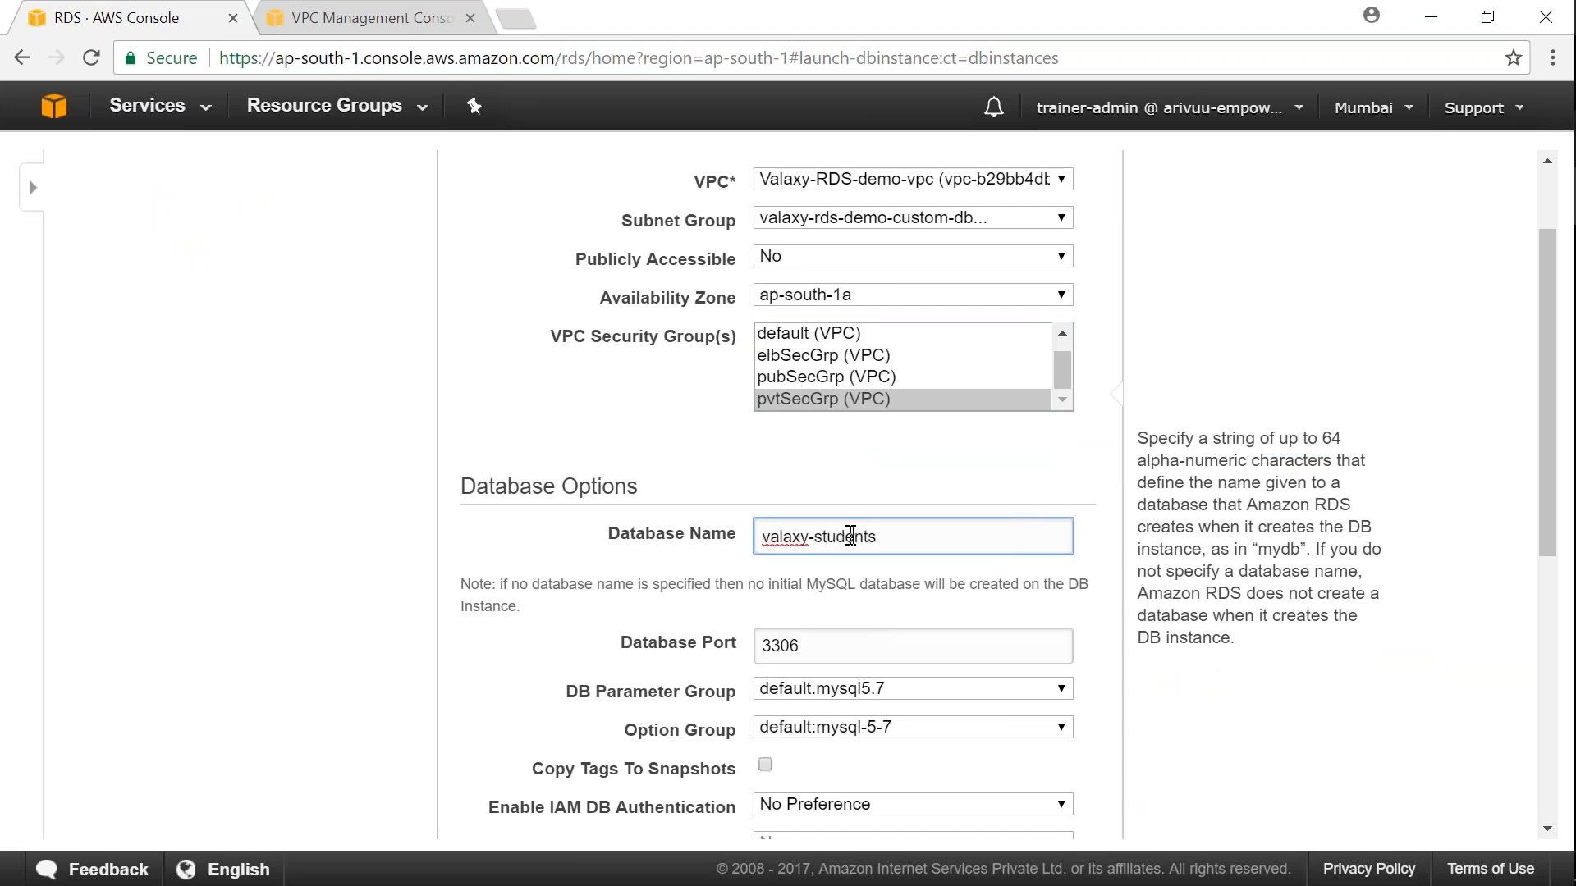
pyautogui.press('BackSpace')
pyautogui.click(844, 645)
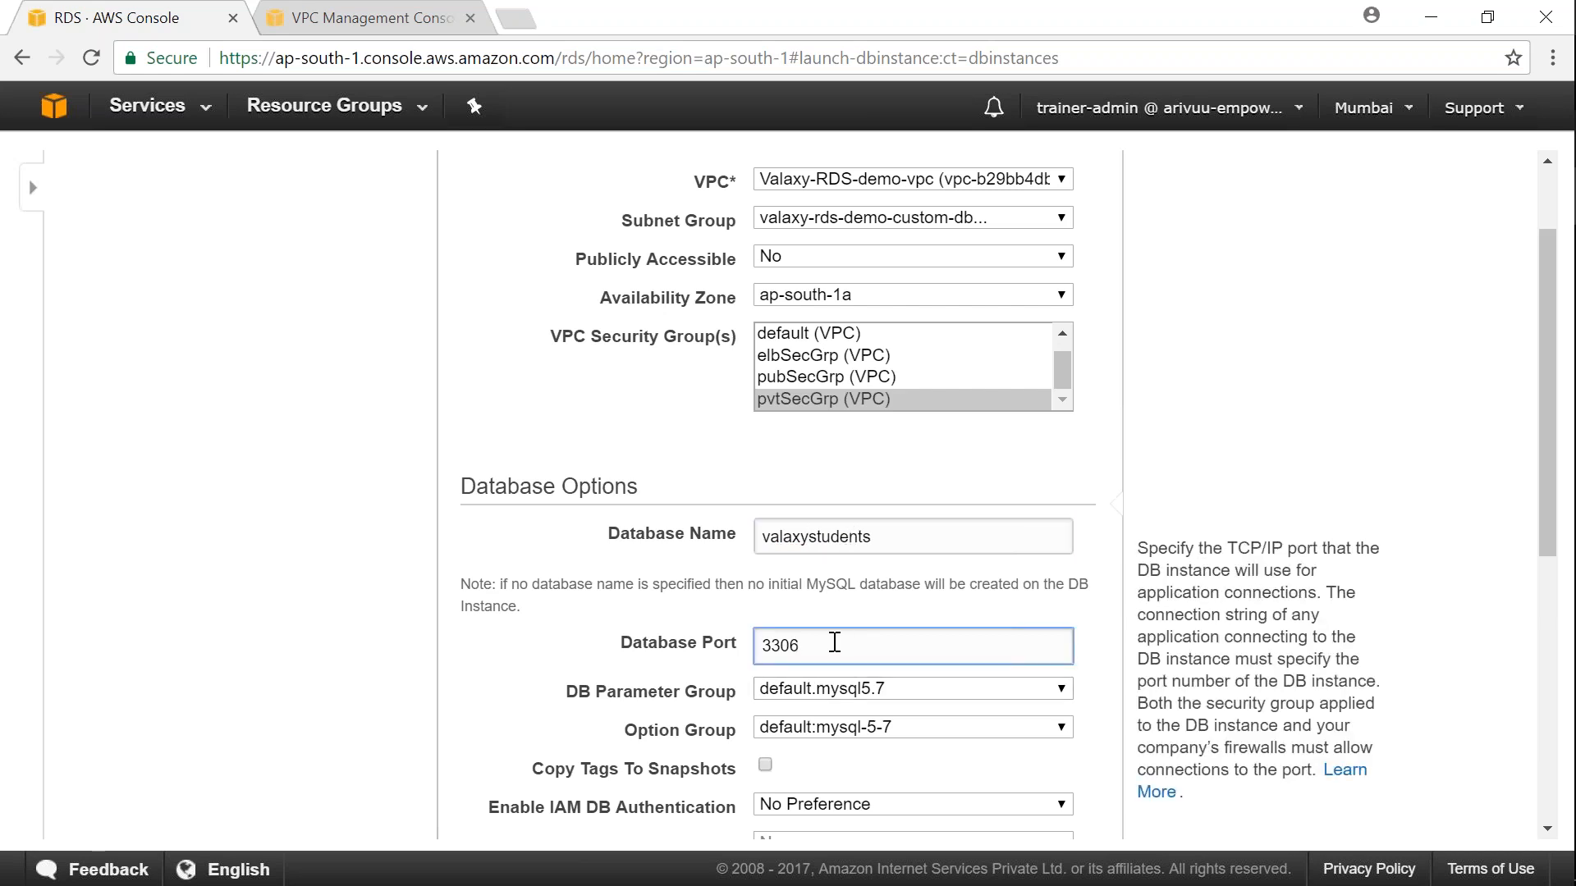
pyautogui.doubleClick(790, 646)
pyautogui.click(856, 642)
# Assign the custom valaxy-rds-demo DB parameter group and keep the default:mysql-5-7 option group
pyautogui.scroll(-2, 857, 642)
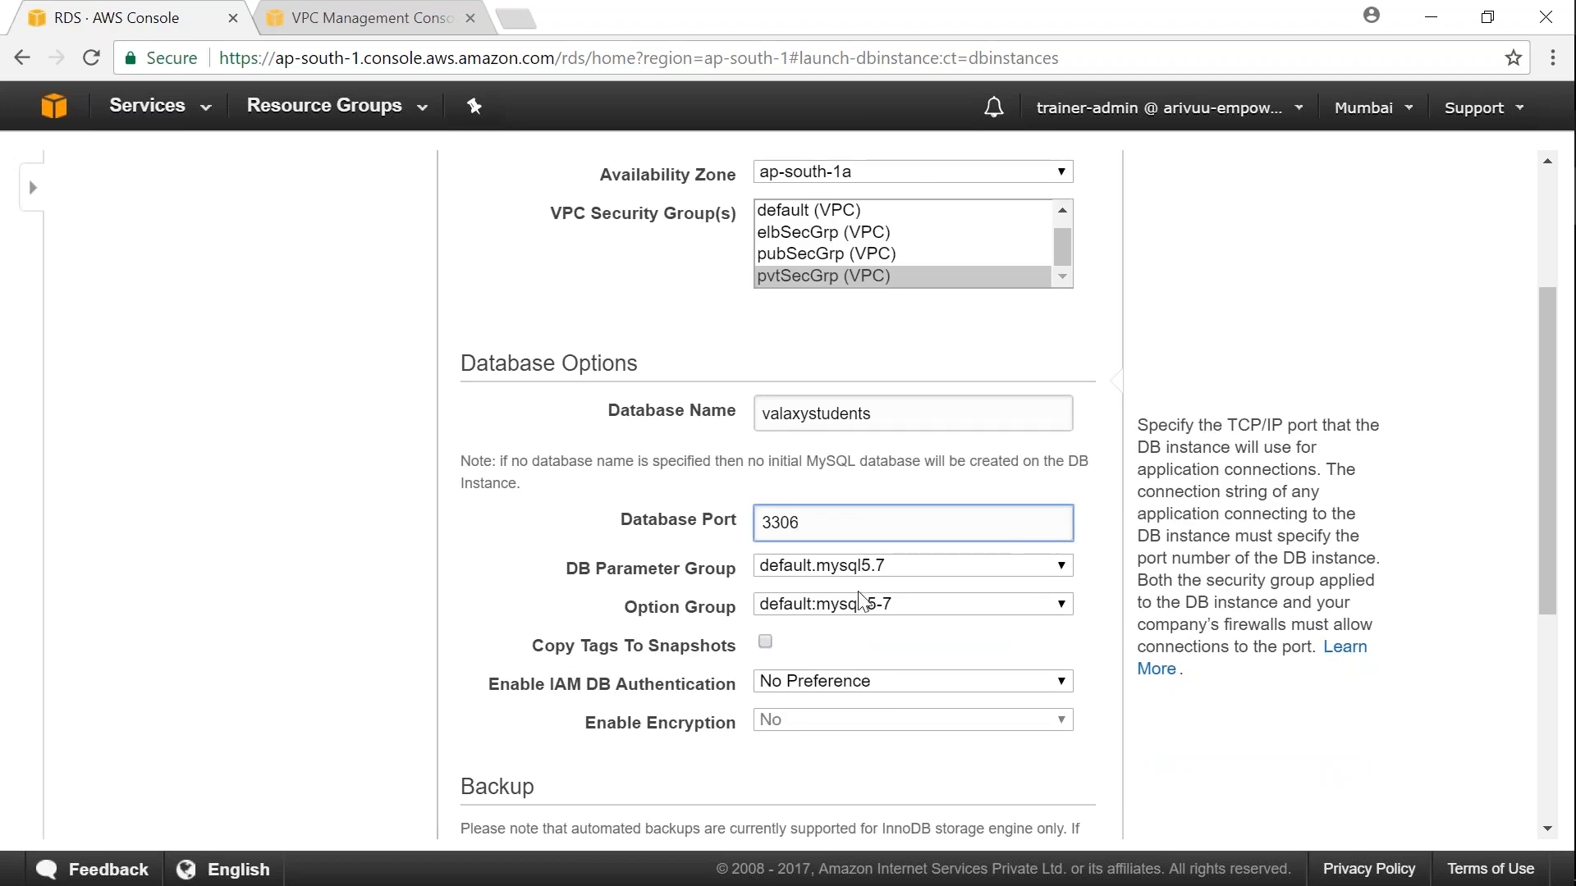
pyautogui.click(919, 581)
pyautogui.click(919, 572)
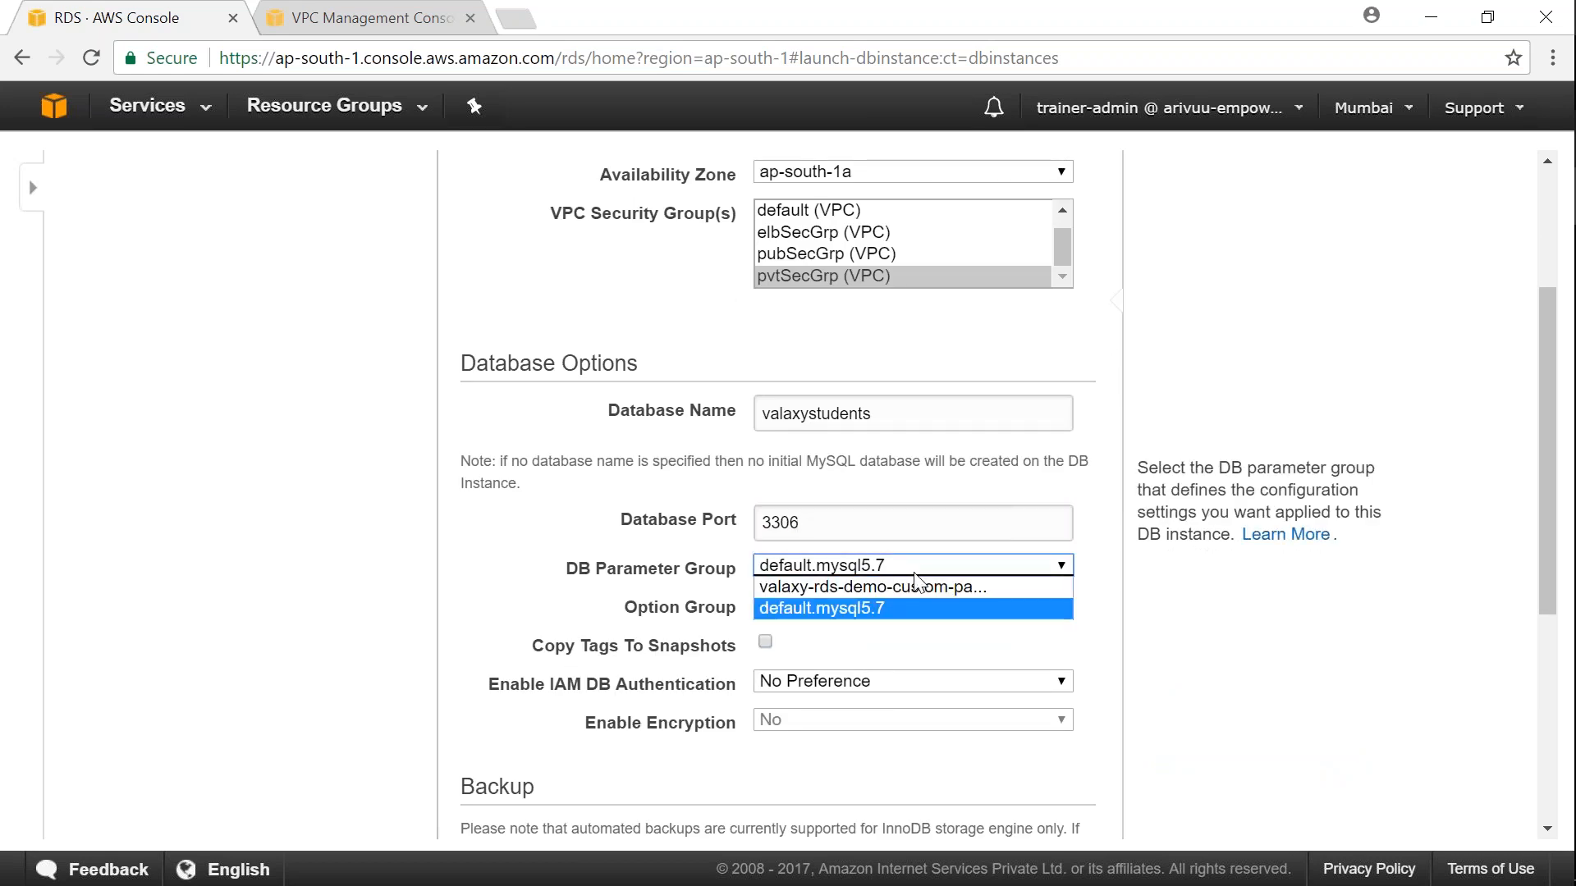
pyautogui.click(869, 588)
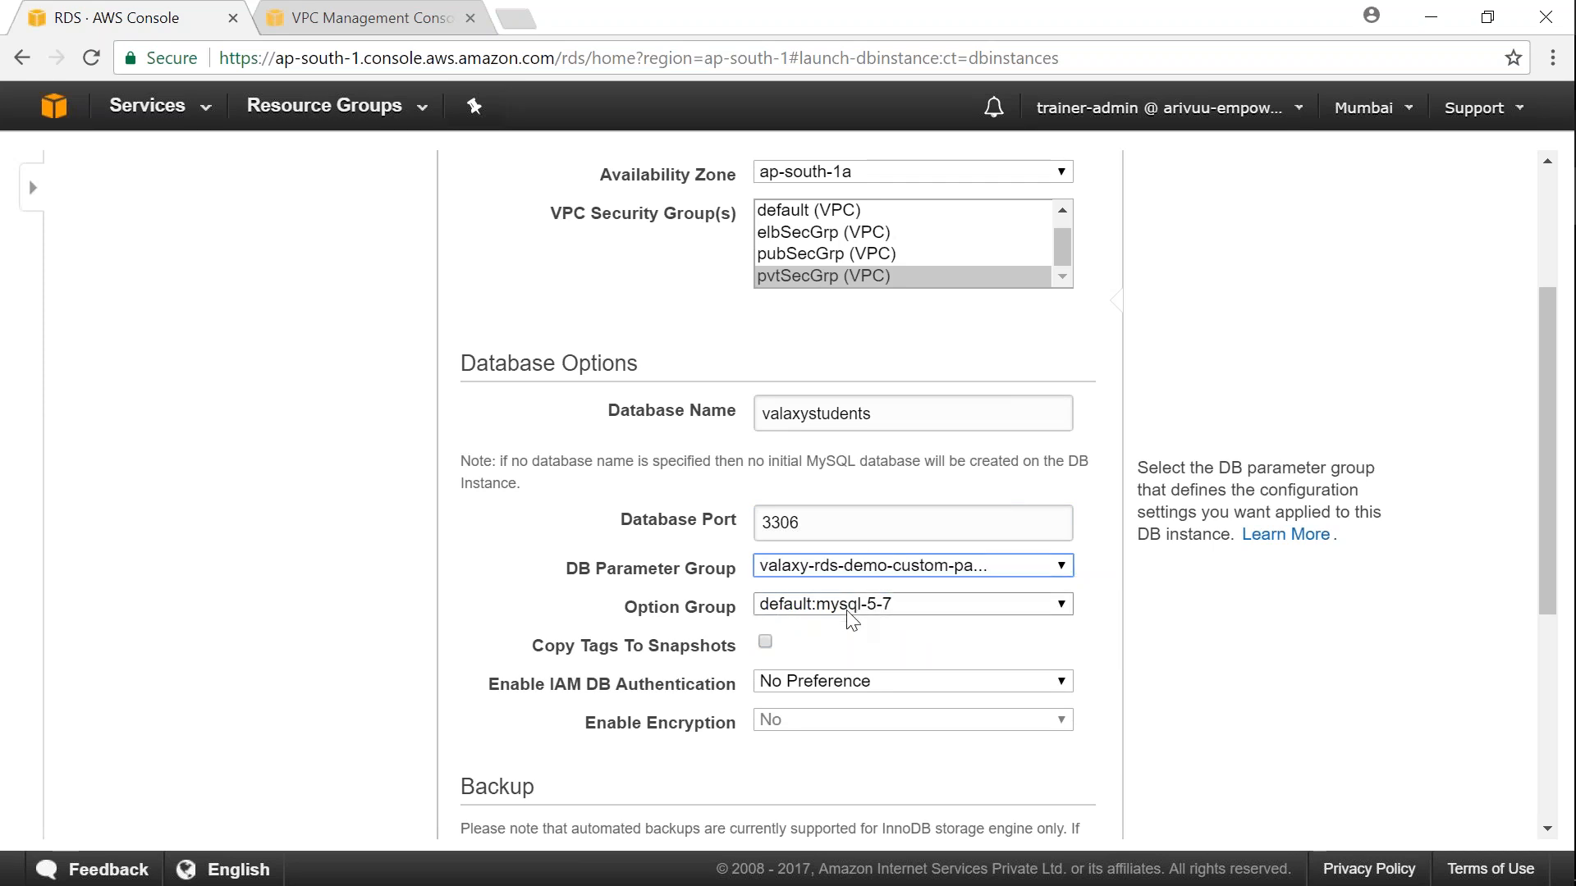
pyautogui.click(848, 608)
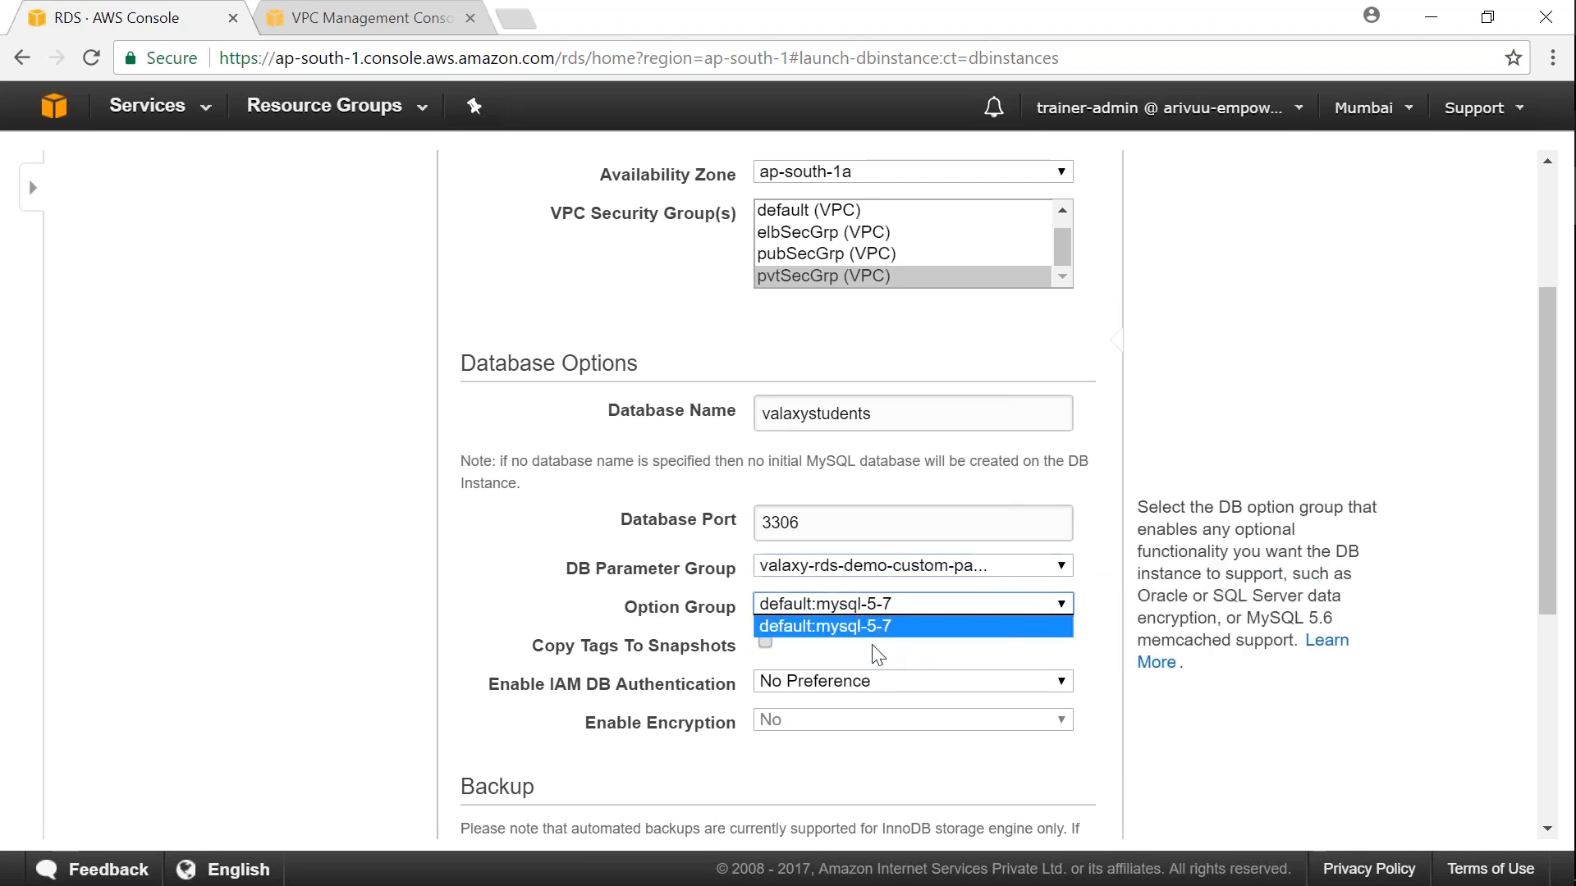
pyautogui.click(875, 629)
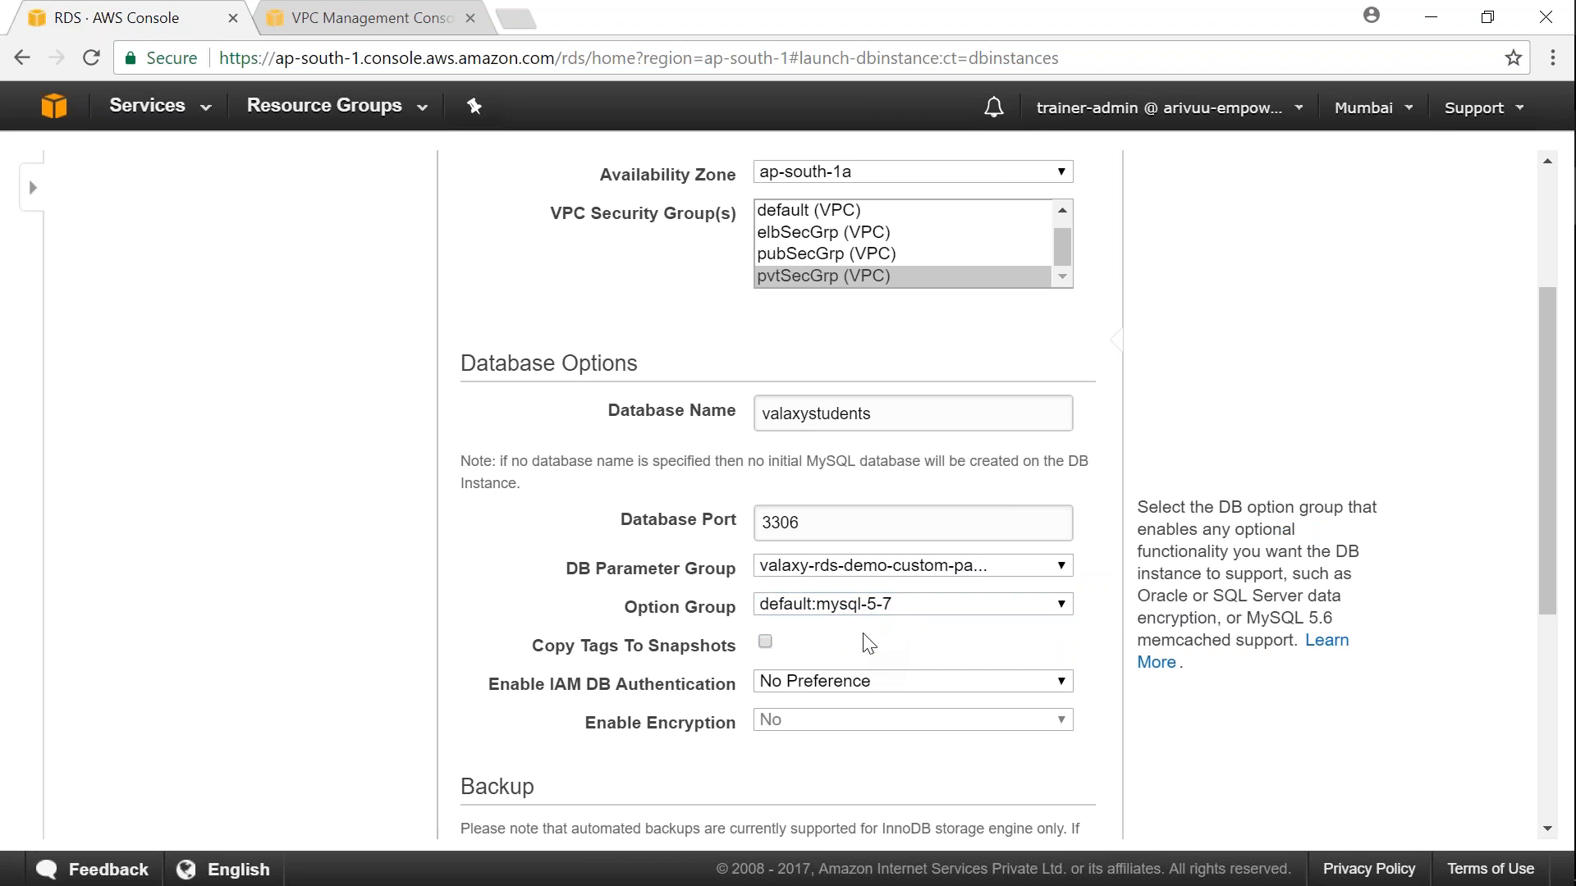
# Enable copying tags to snapshots and set IAM DB Authentication to No
pyautogui.scroll(-3, 869, 643)
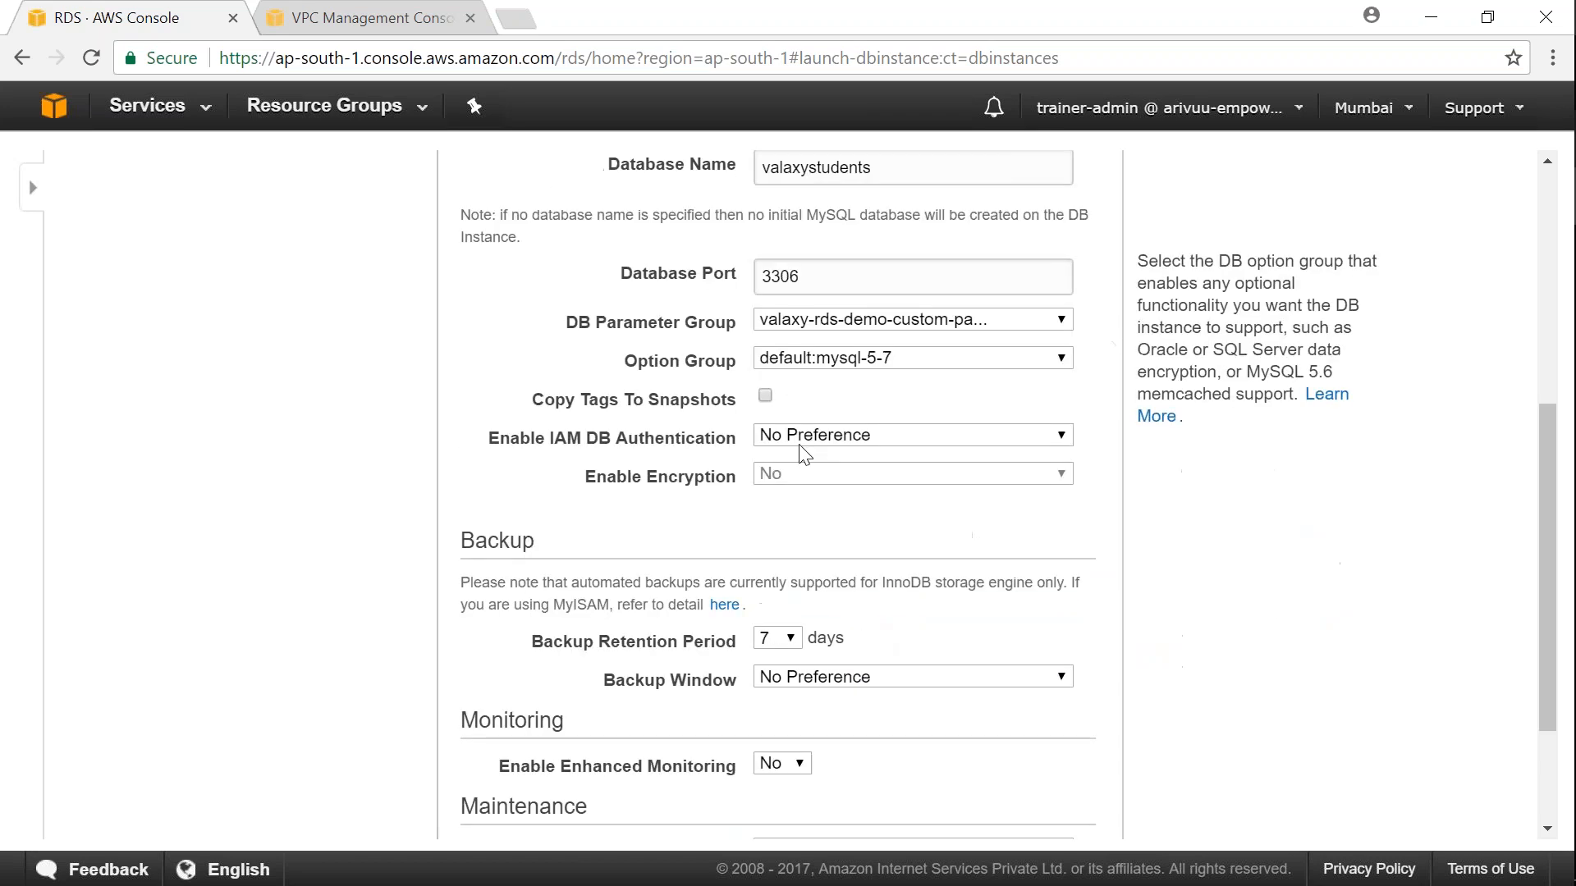
pyautogui.click(766, 398)
pyautogui.click(814, 441)
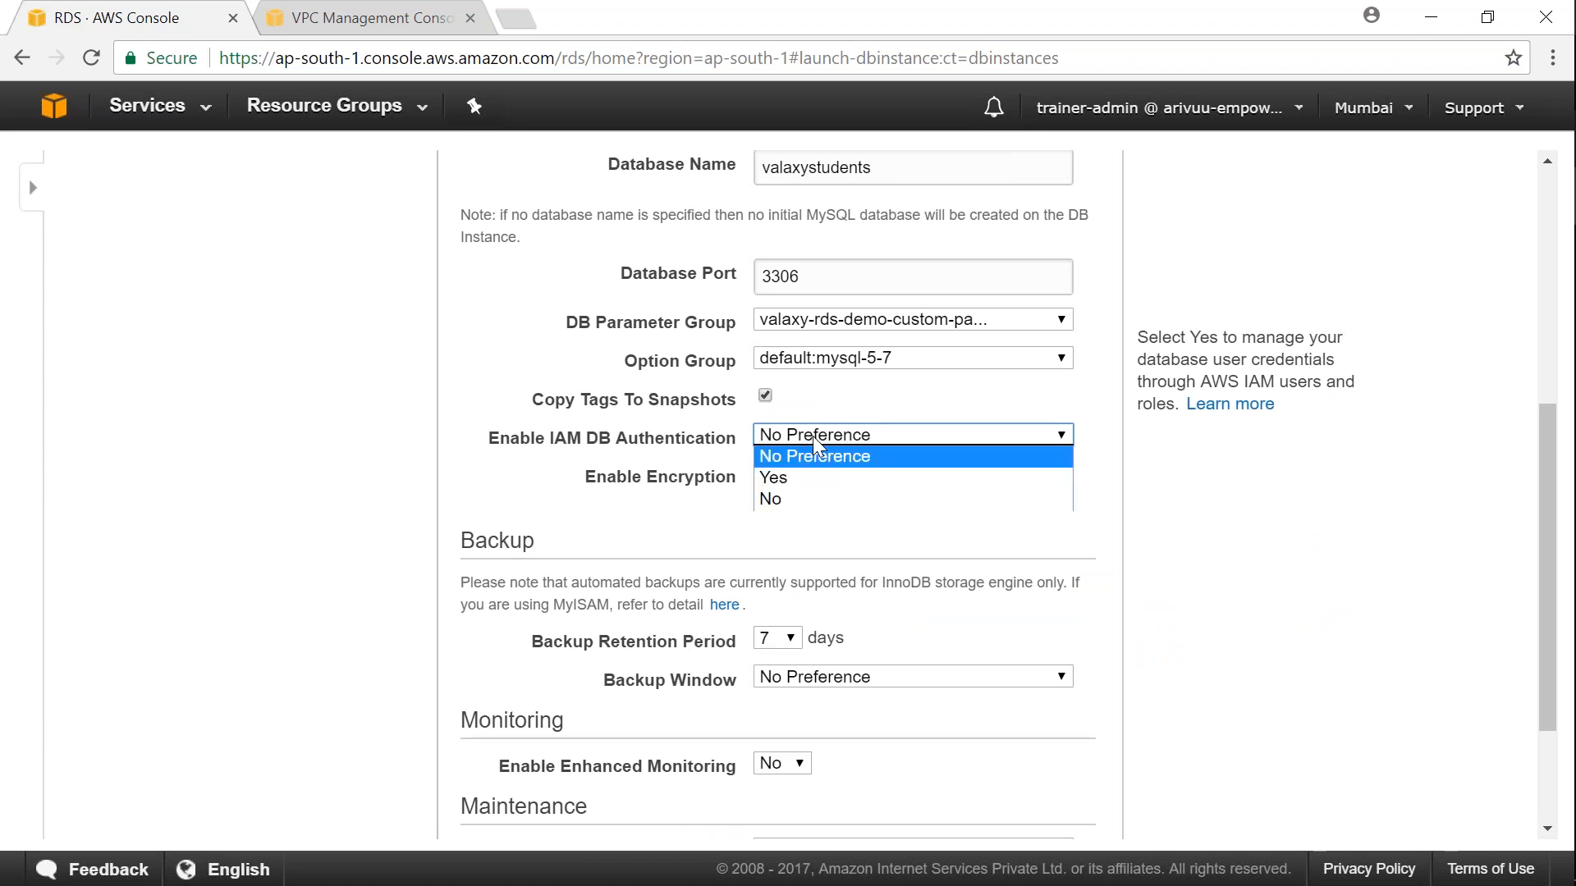
pyautogui.click(796, 501)
pyautogui.scroll(-1, 802, 533)
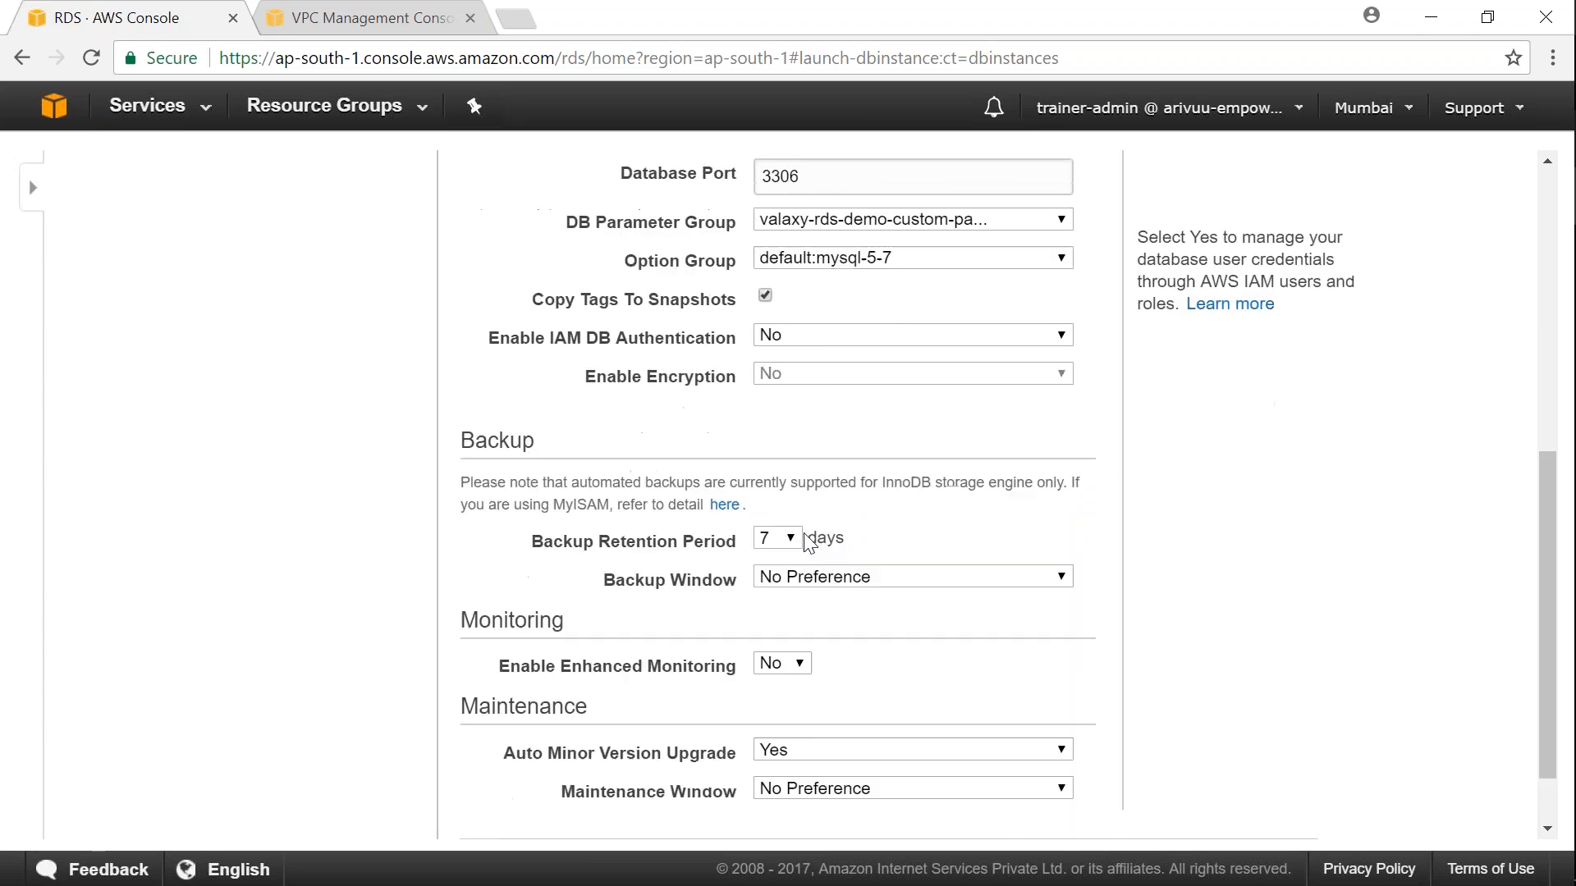
# Look through the selectable backup retention periods, keeping the retention at 7 days
pyautogui.scroll(-1, 800, 568)
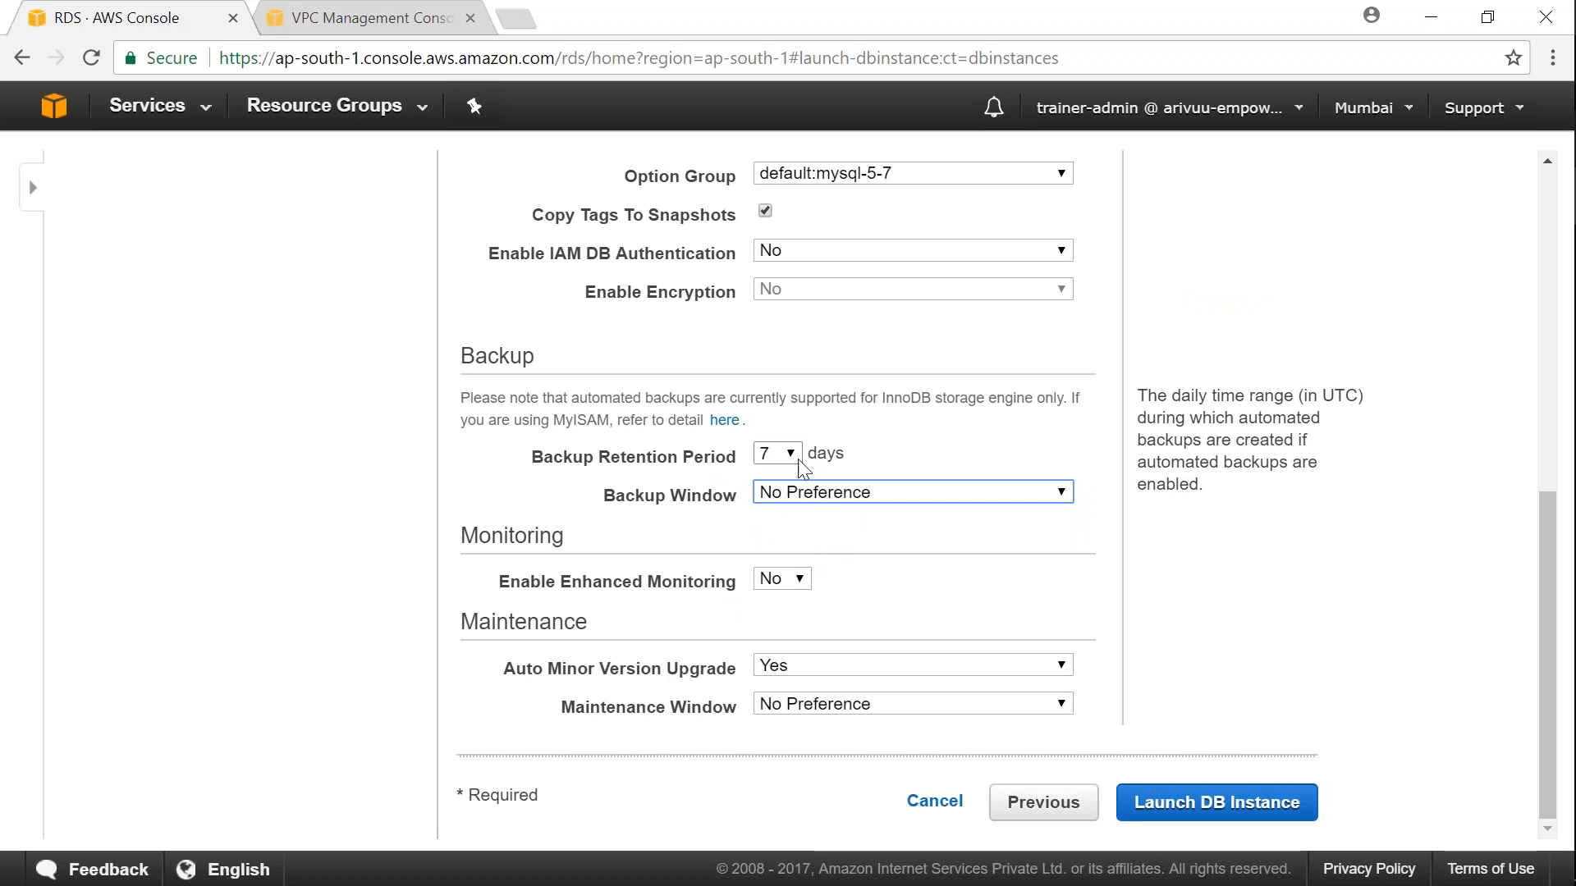
pyautogui.moveTo(790, 461)
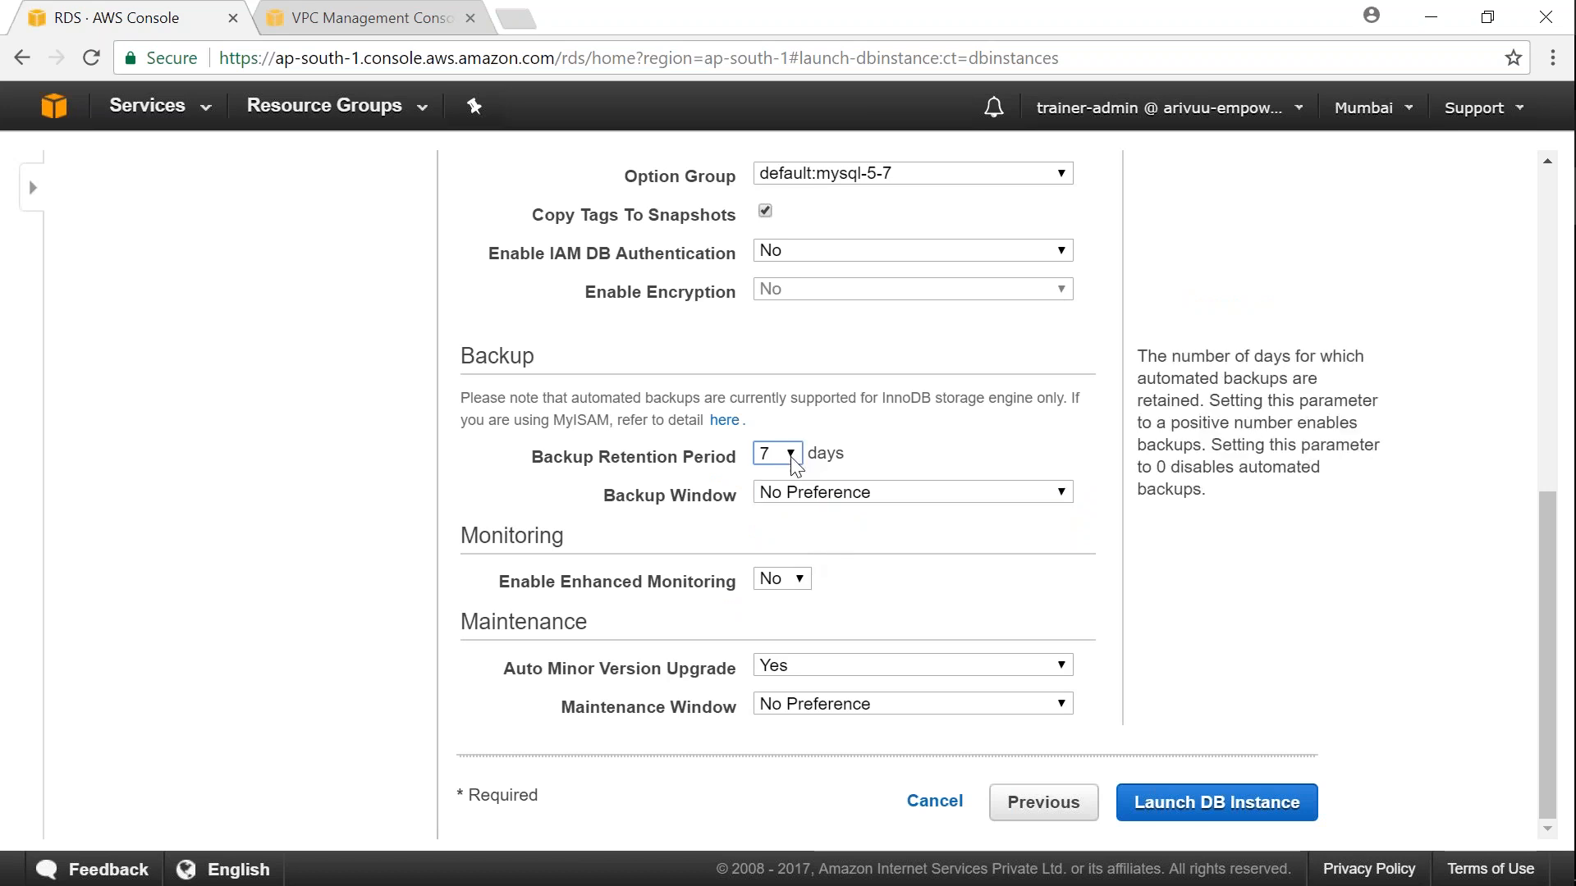
pyautogui.click(790, 456)
pyautogui.click(791, 457)
pyautogui.click(790, 457)
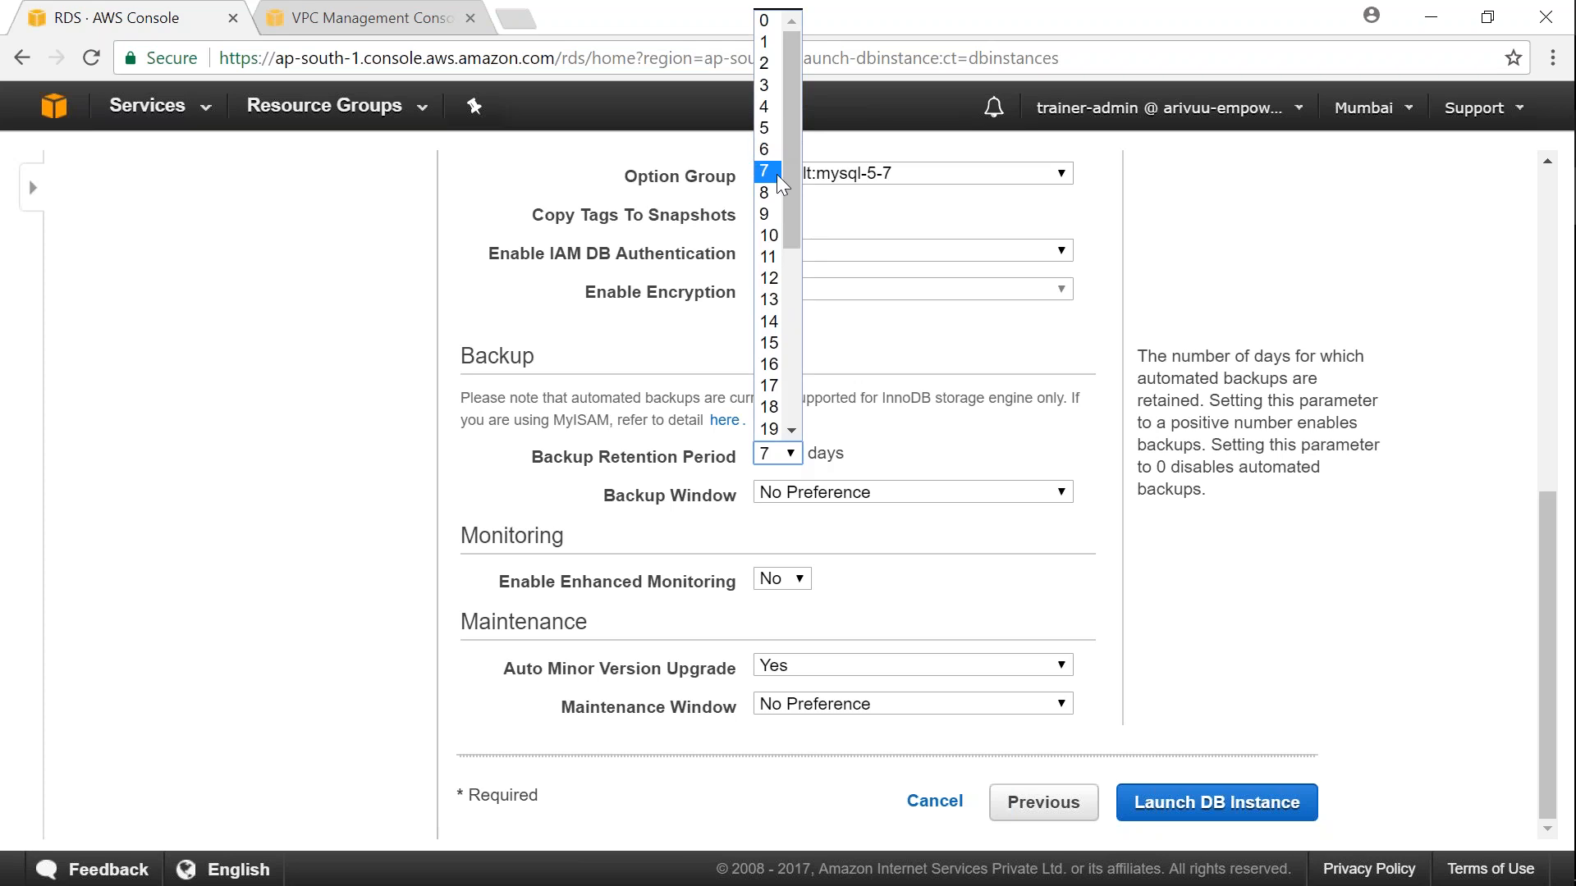
pyautogui.click(790, 392)
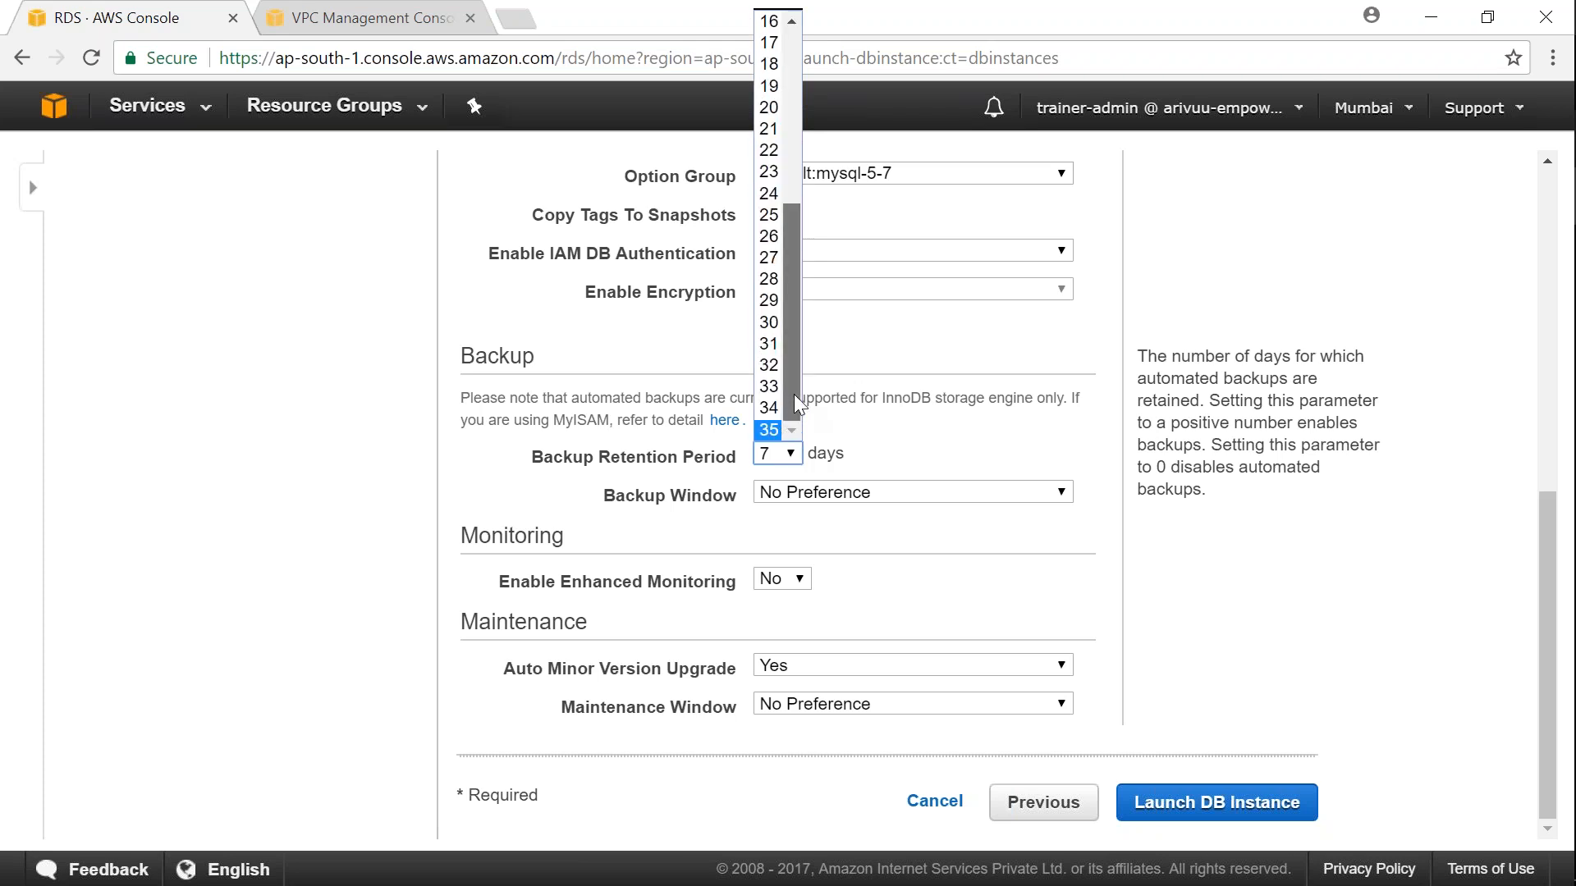
pyautogui.moveTo(795, 394); pyautogui.dragTo(806, 247)
pyautogui.click(815, 174)
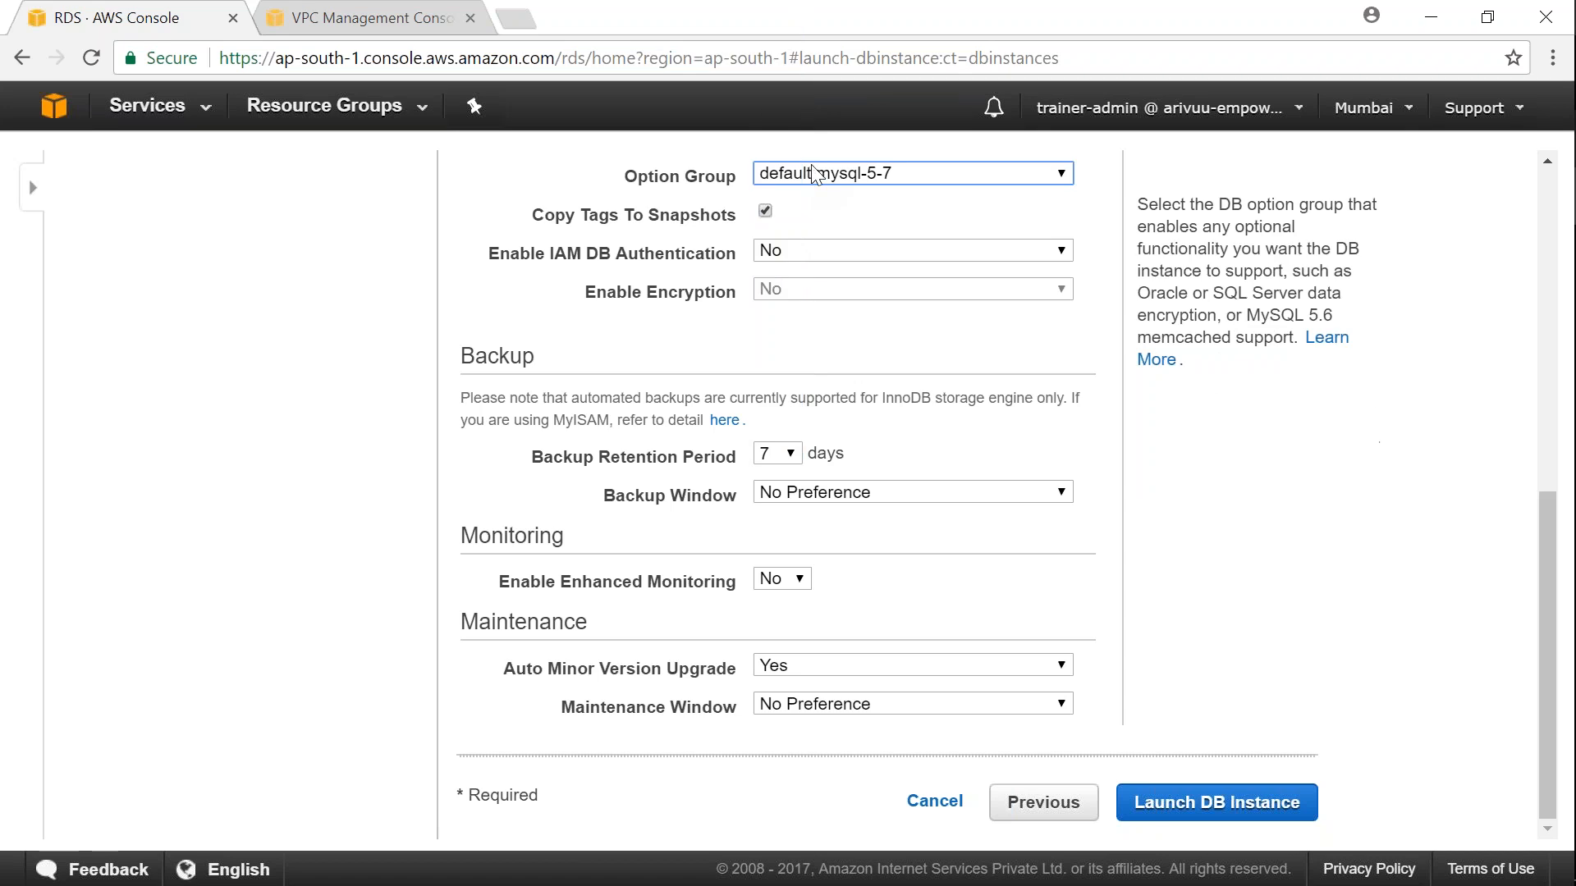
# Try a custom backup window and return the setting to No Preference
pyautogui.click(863, 495)
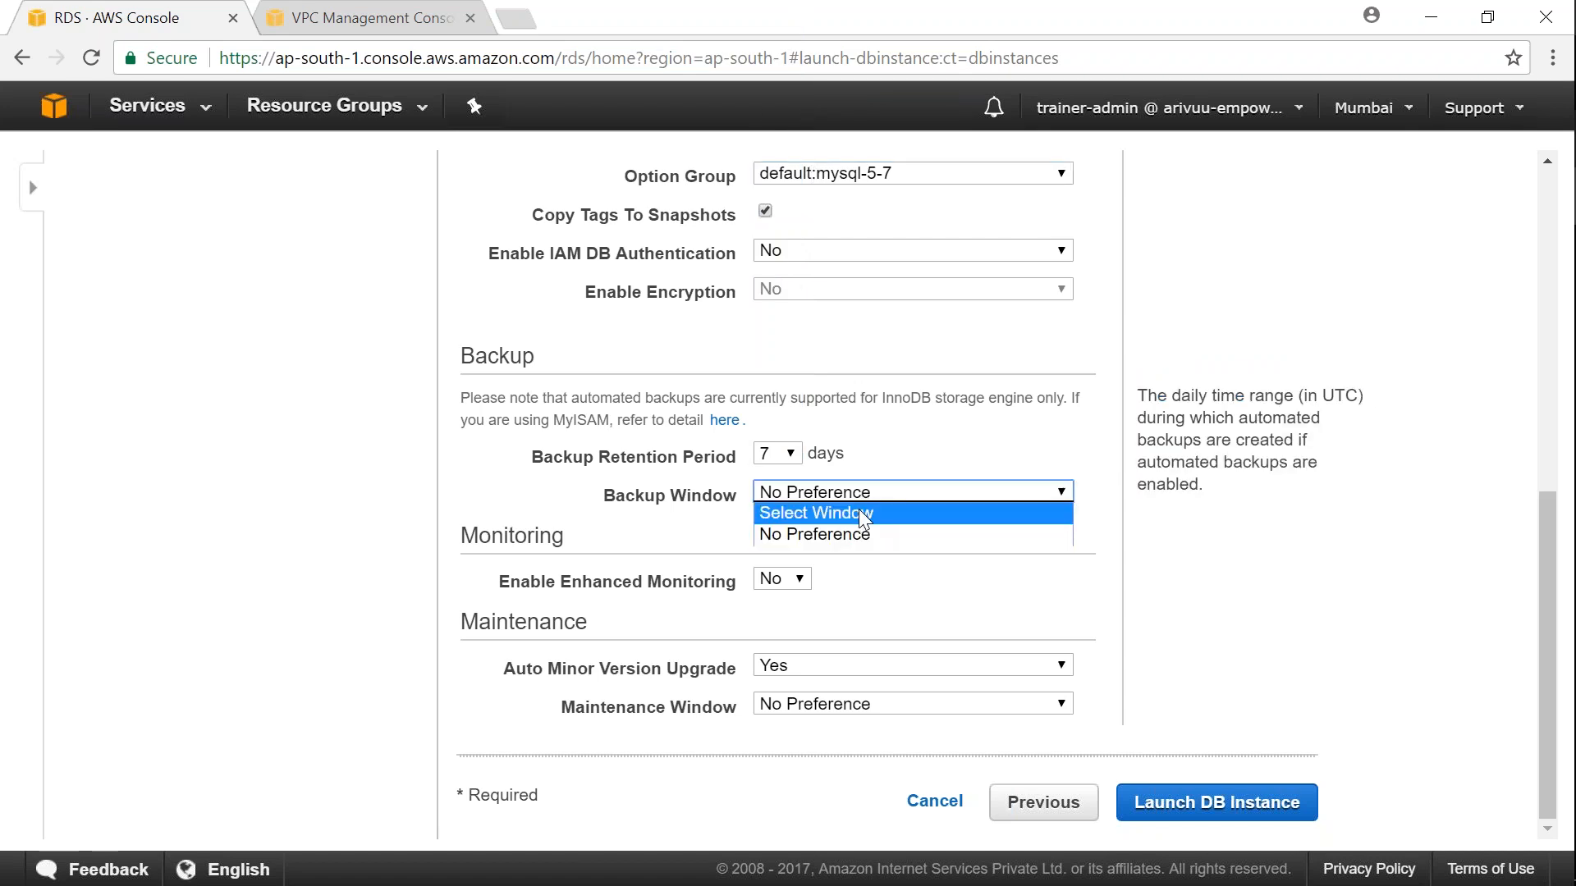
pyautogui.click(859, 512)
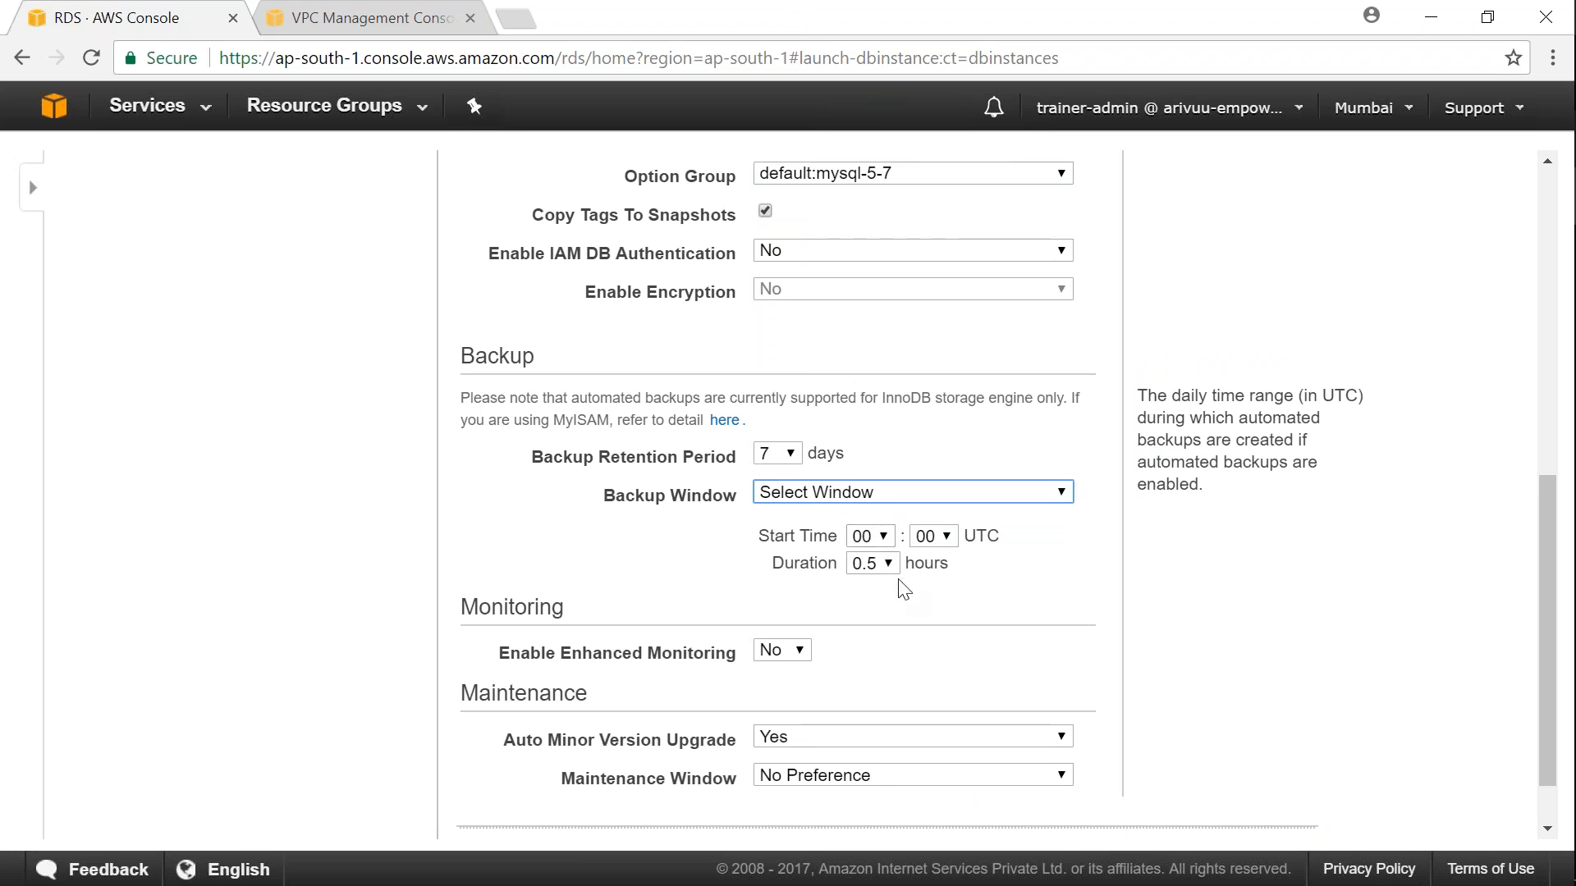
pyautogui.click(862, 494)
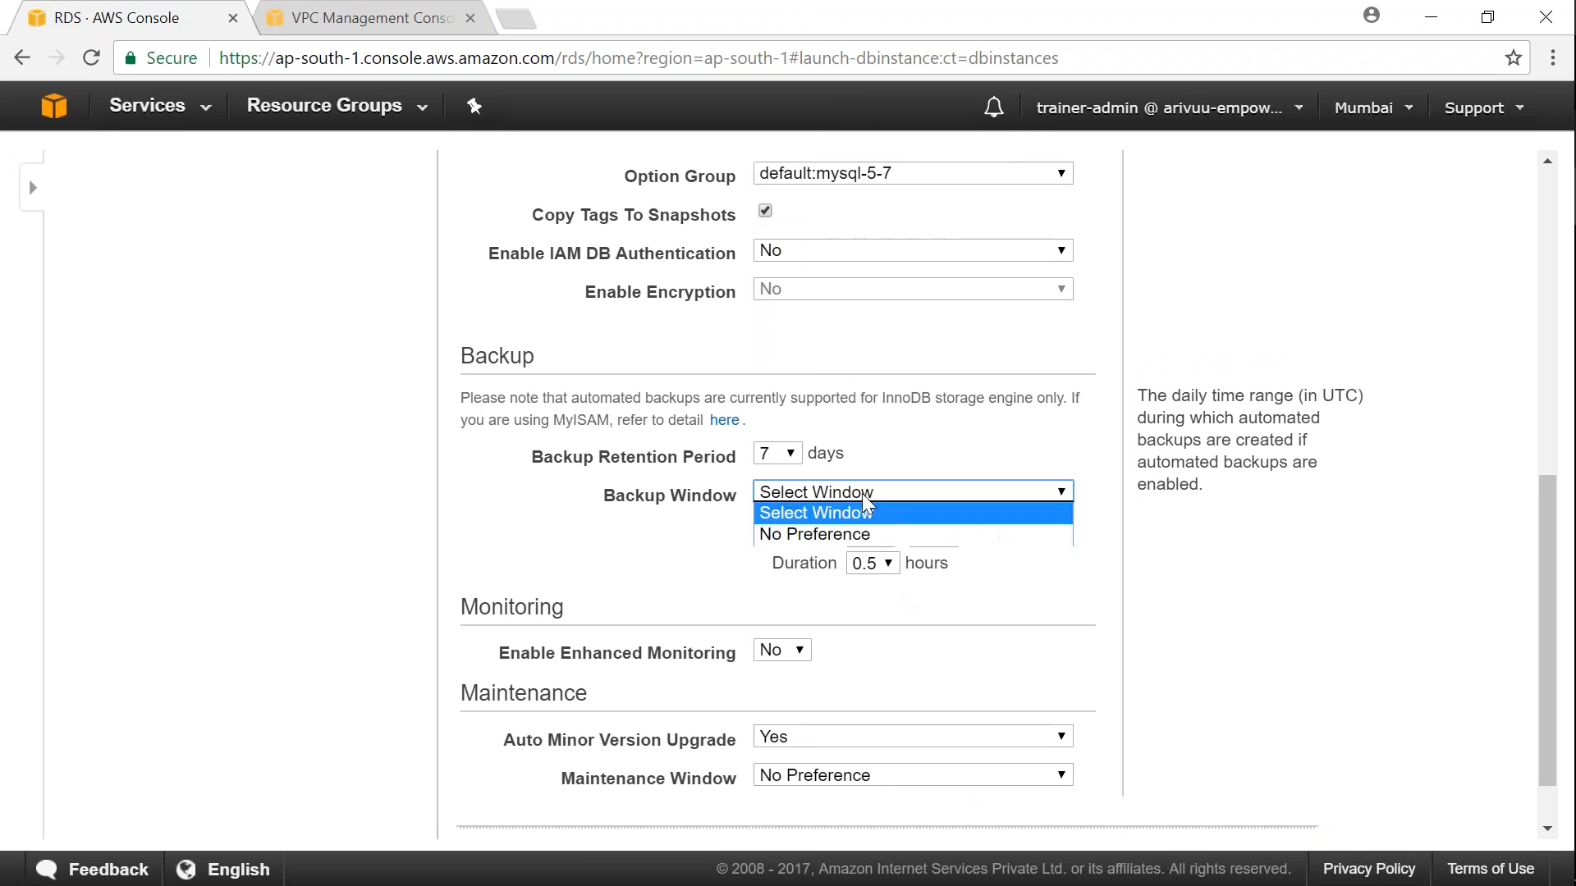
pyautogui.click(871, 534)
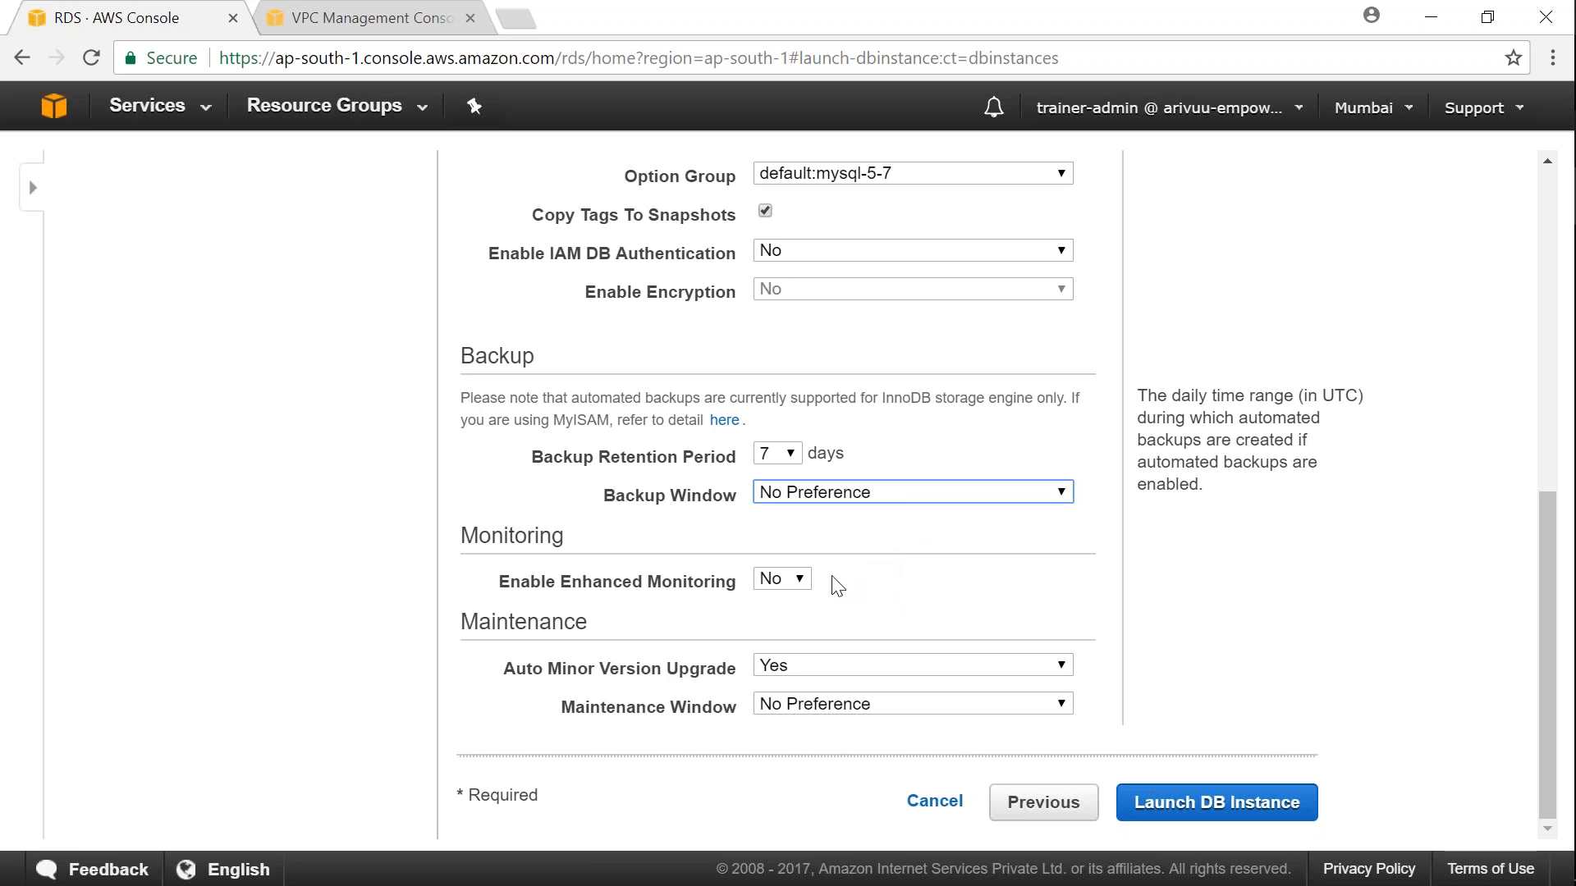
# Try enabling Enhanced Monitoring with a granularity of 60 seconds and set it back to No
pyautogui.click(799, 580)
pyautogui.click(893, 599)
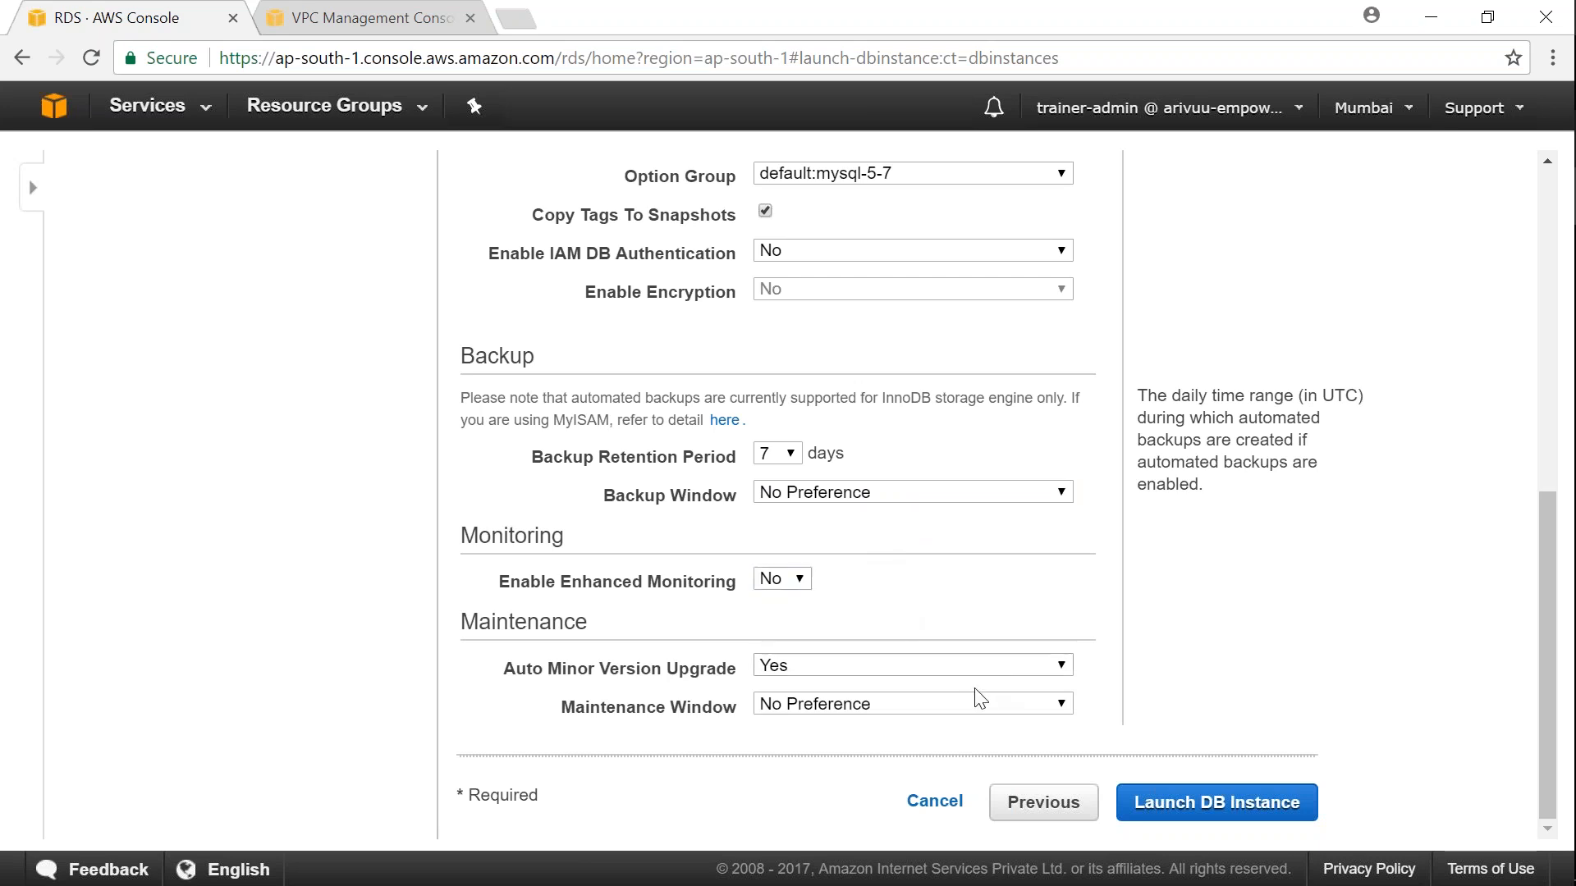
pyautogui.click(890, 706)
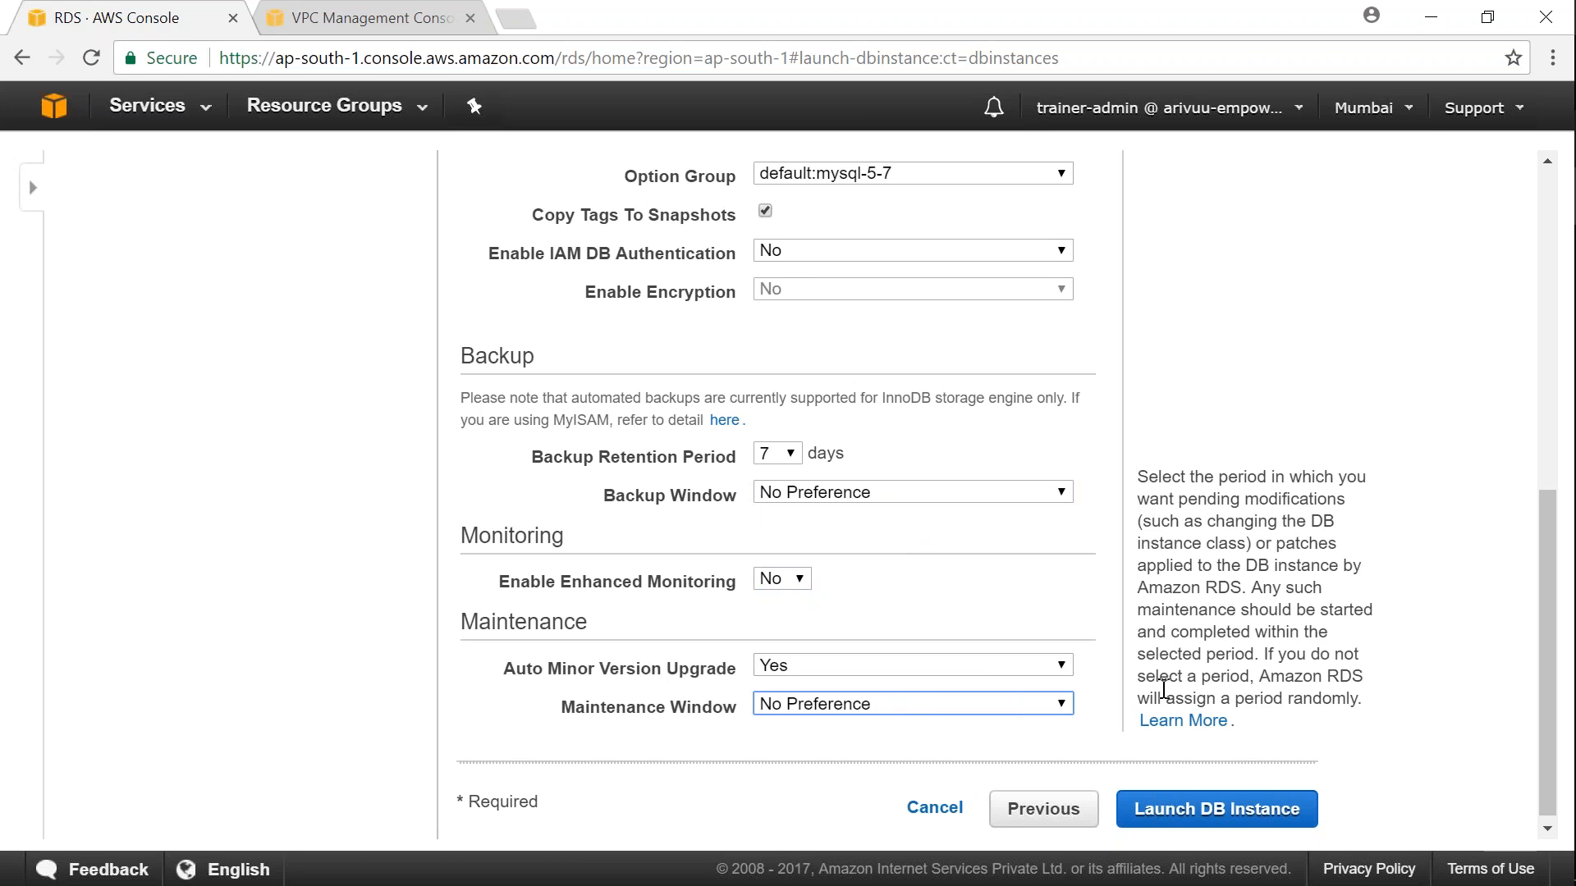
pyautogui.click(793, 582)
pyautogui.click(799, 596)
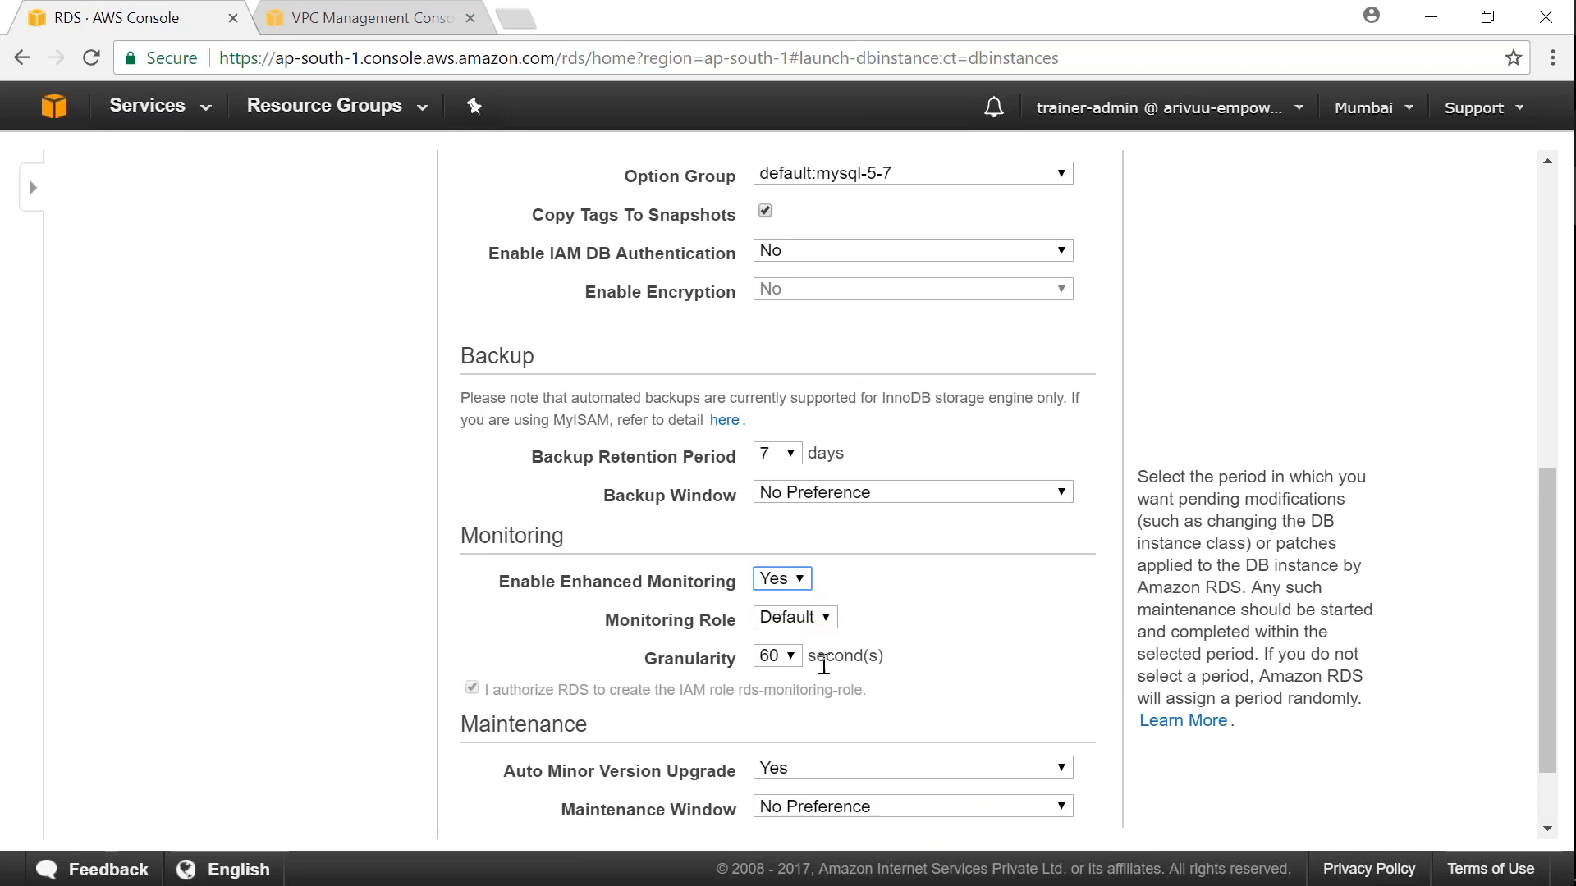
pyautogui.click(792, 658)
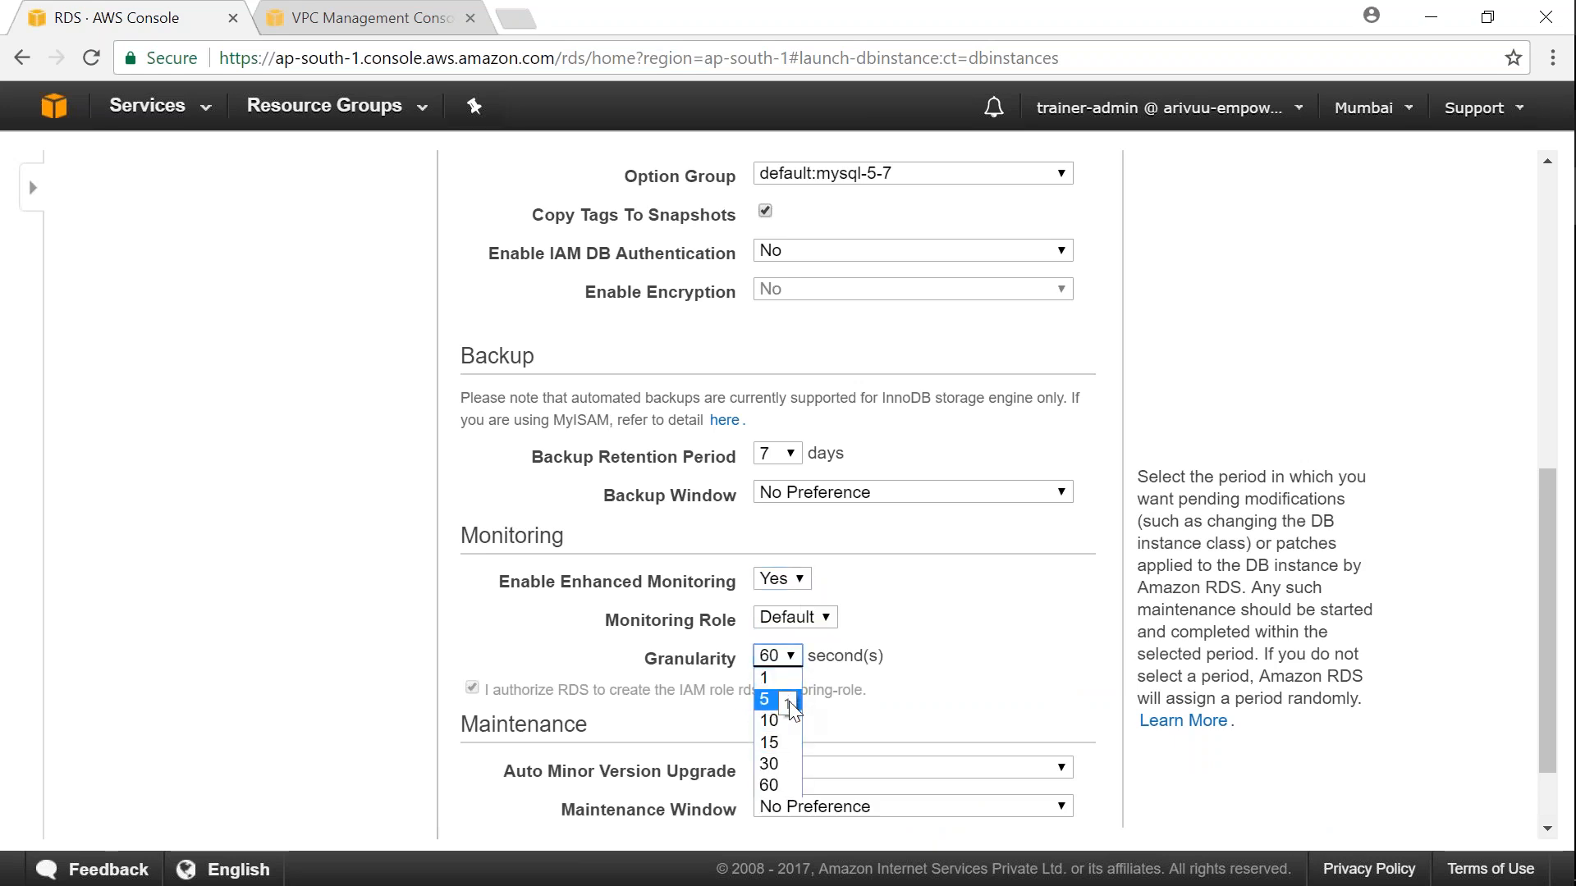
pyautogui.click(786, 784)
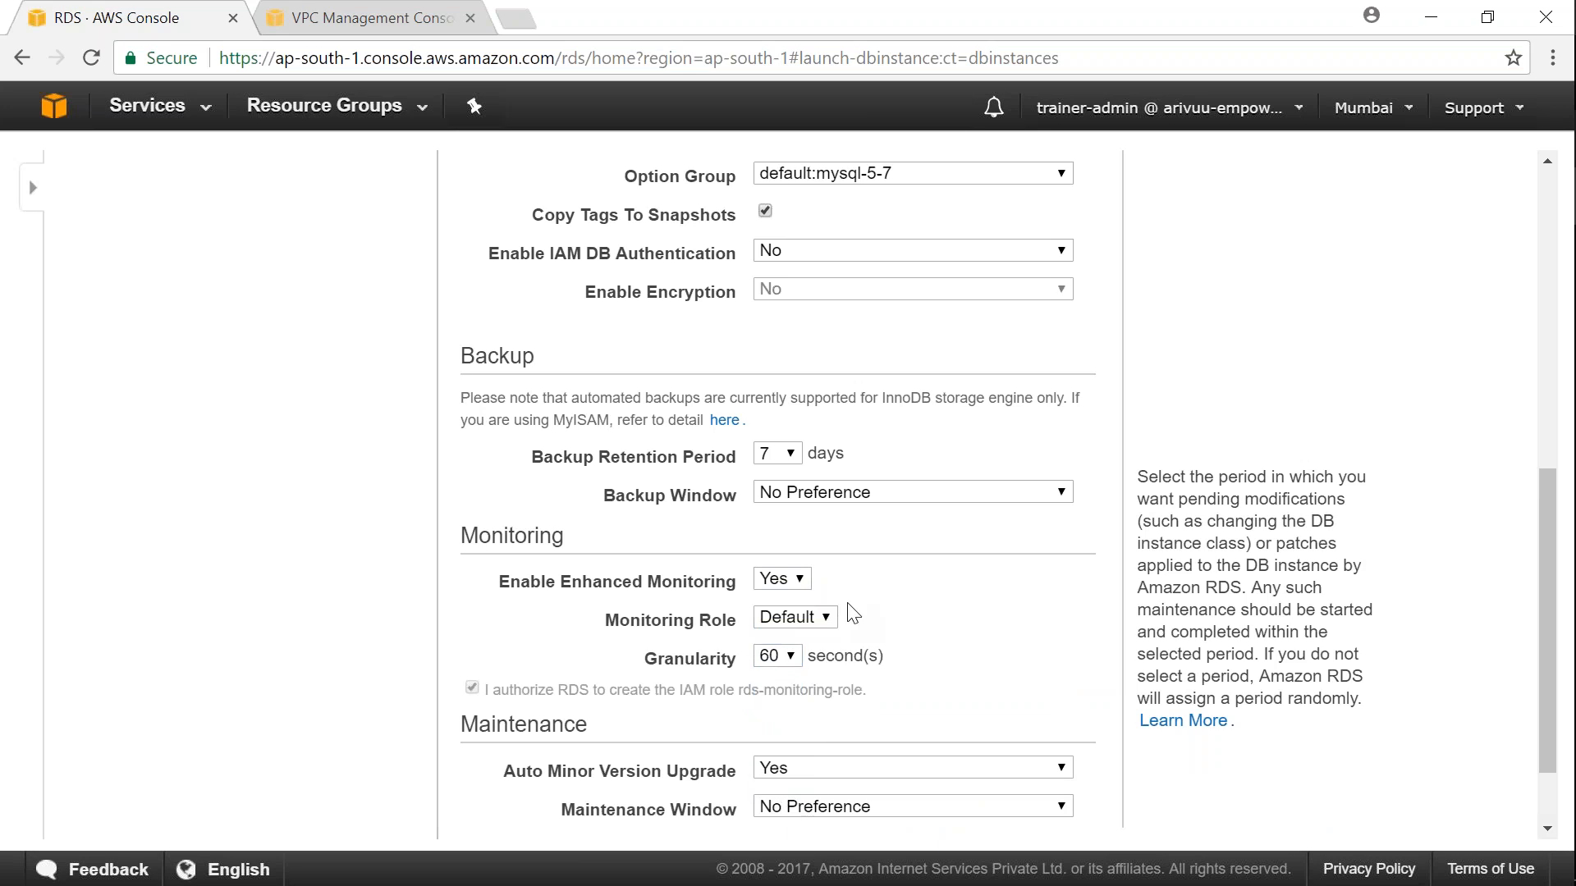
pyautogui.click(798, 580)
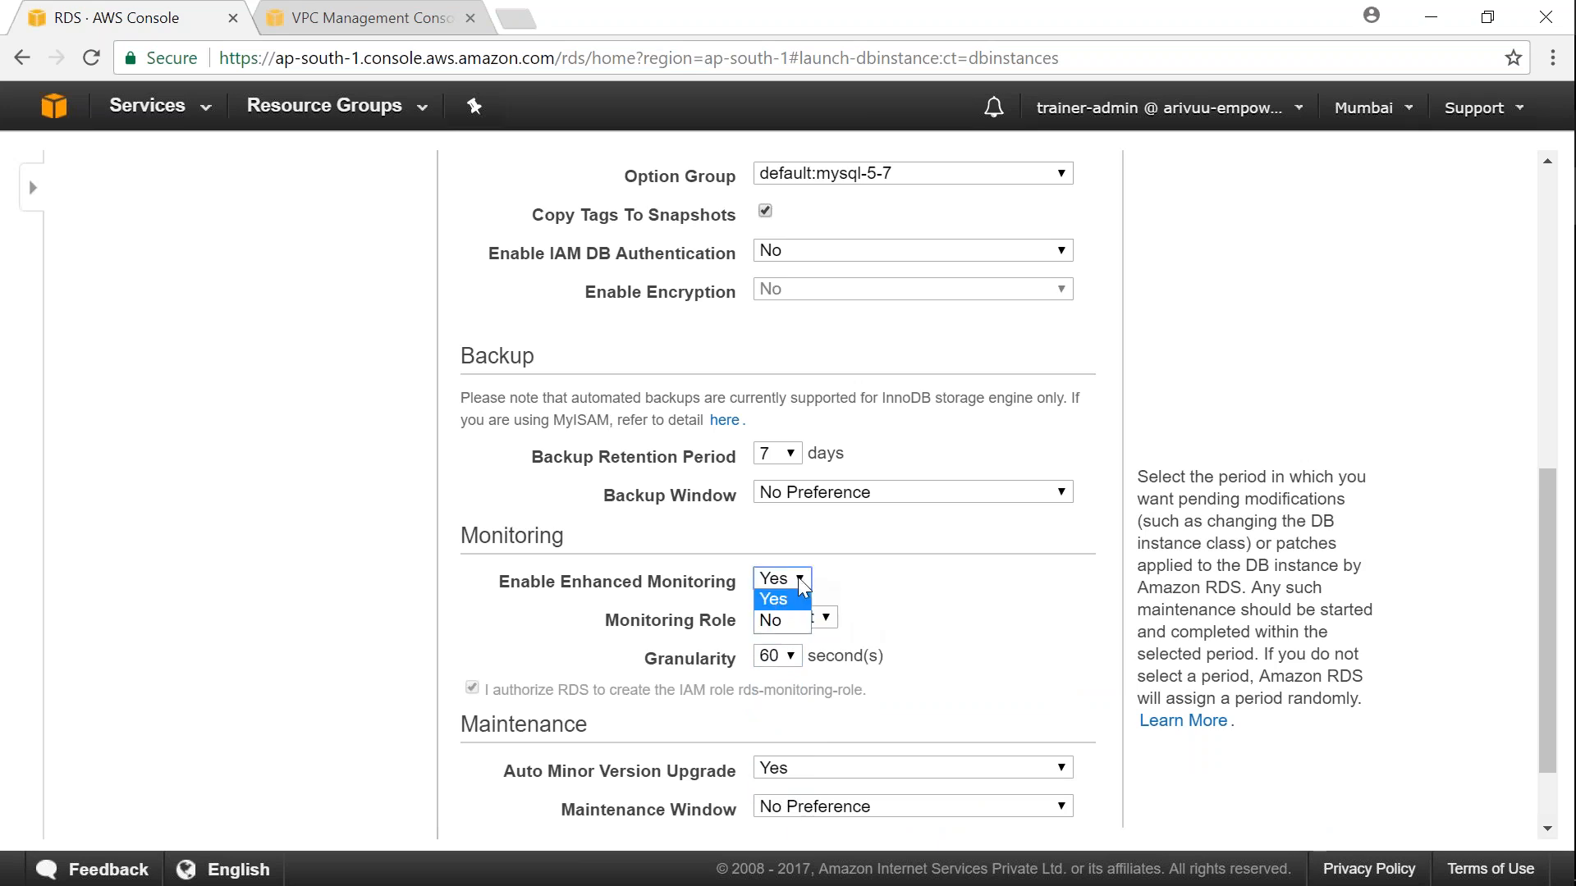
pyautogui.click(794, 623)
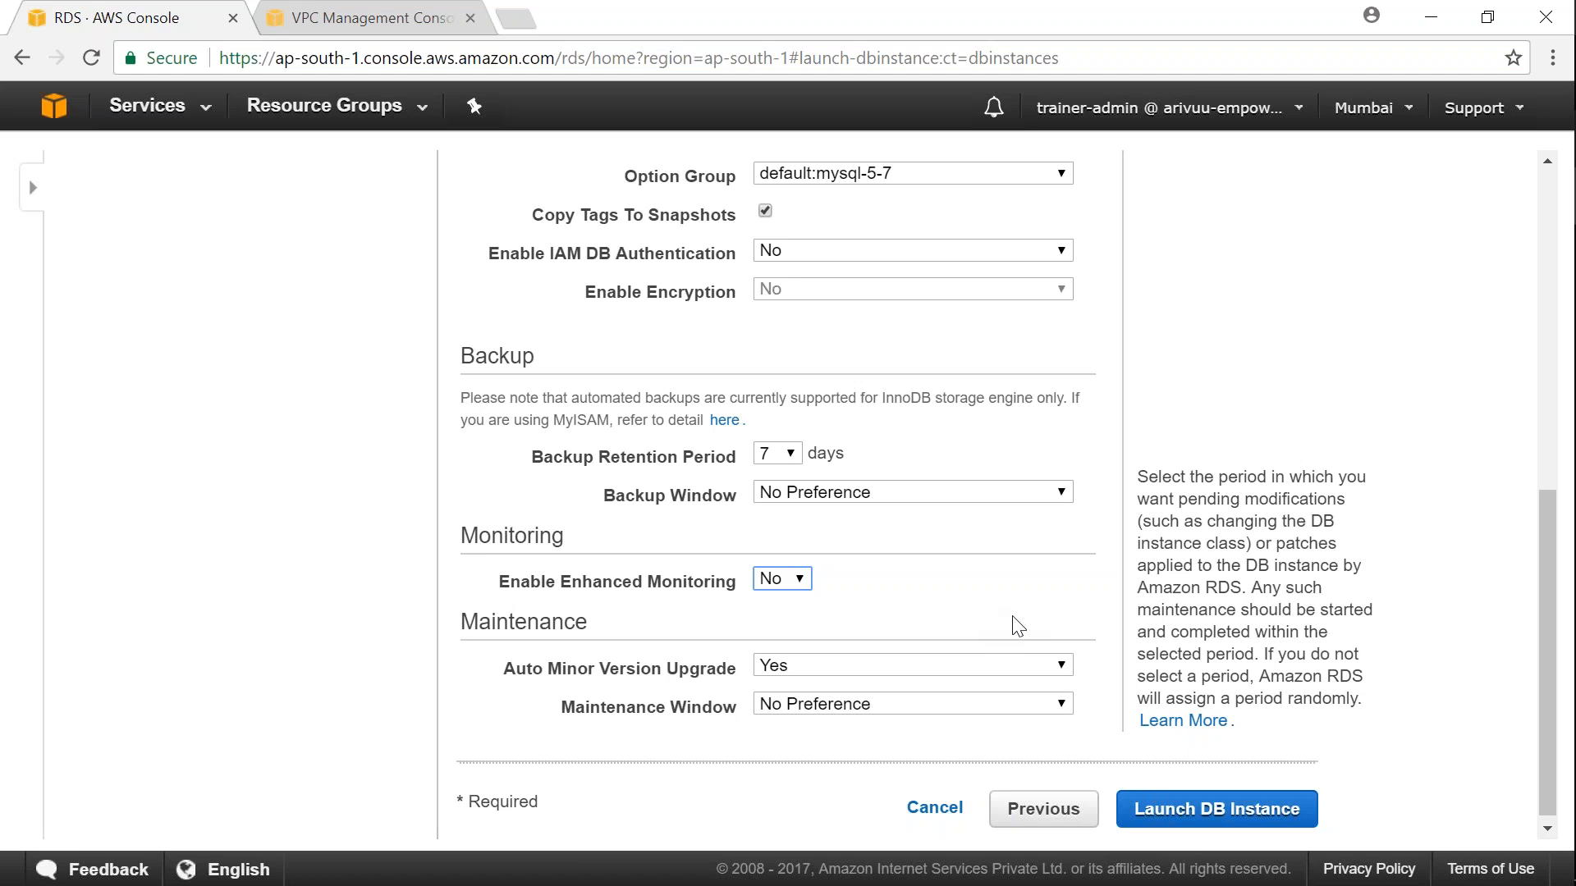
# Set Auto Minor Version Upgrade to No and leave the maintenance window at No Preference
pyautogui.click(809, 677)
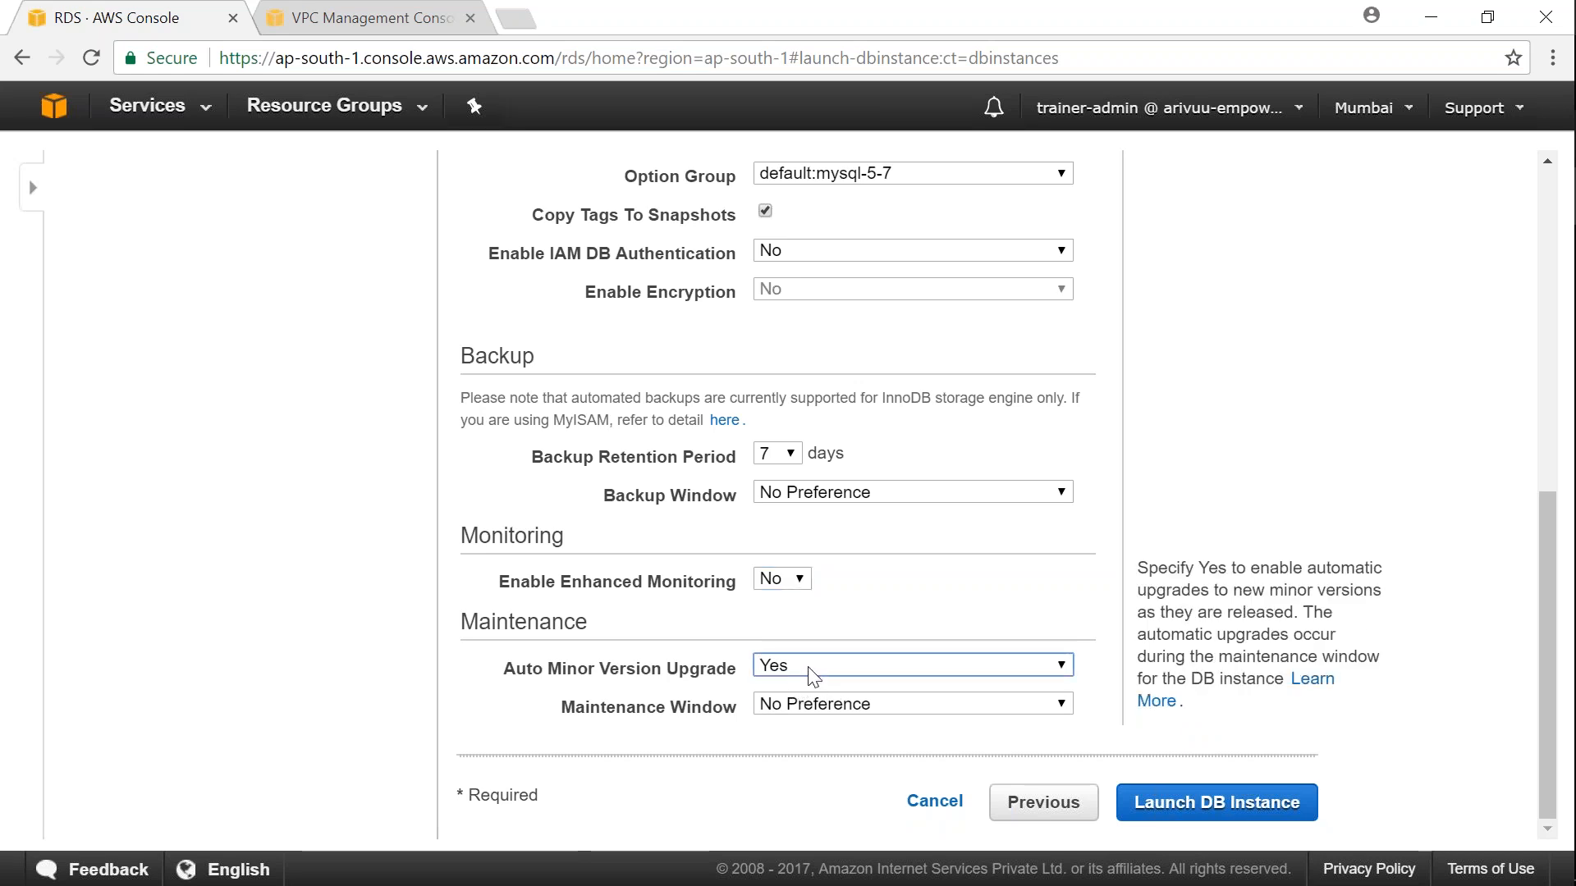
pyautogui.click(809, 669)
pyautogui.click(809, 670)
pyautogui.click(822, 706)
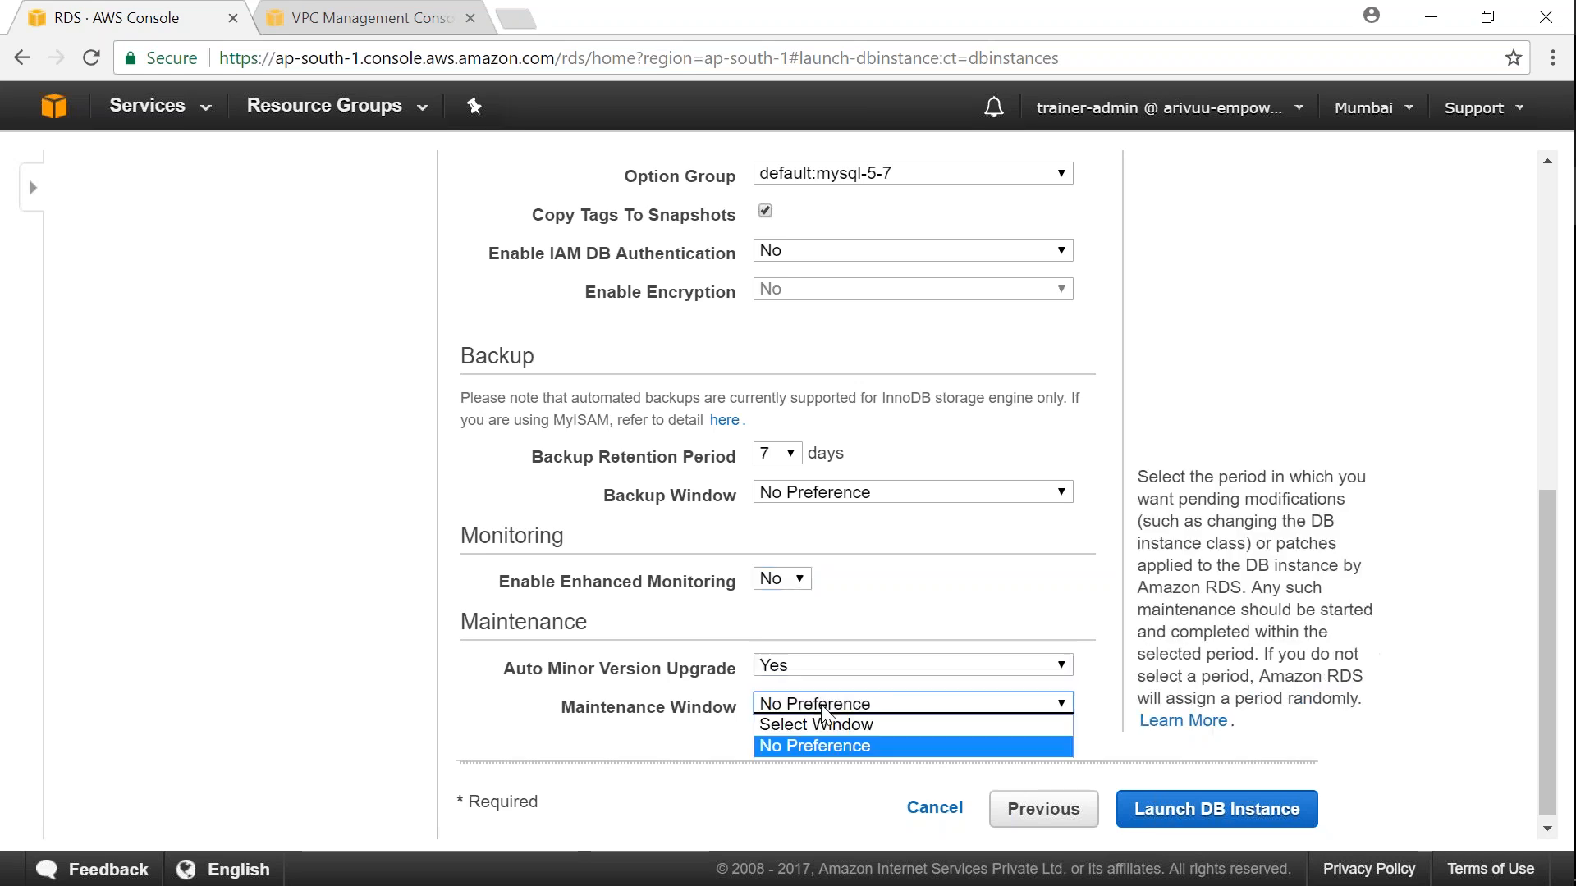
pyautogui.click(823, 708)
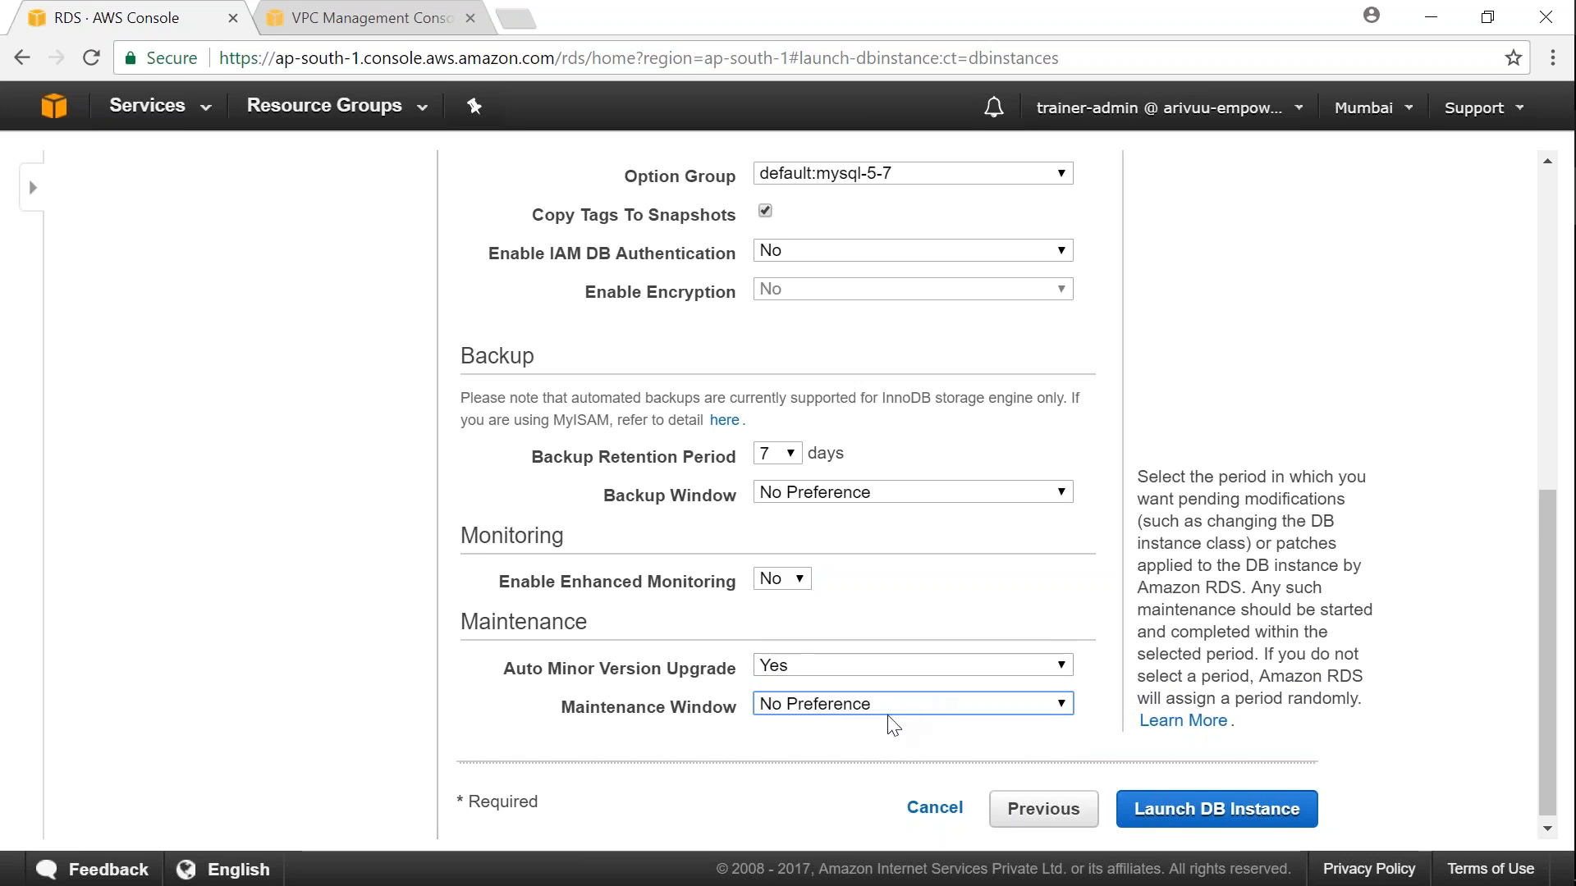
pyautogui.click(816, 670)
pyautogui.click(800, 705)
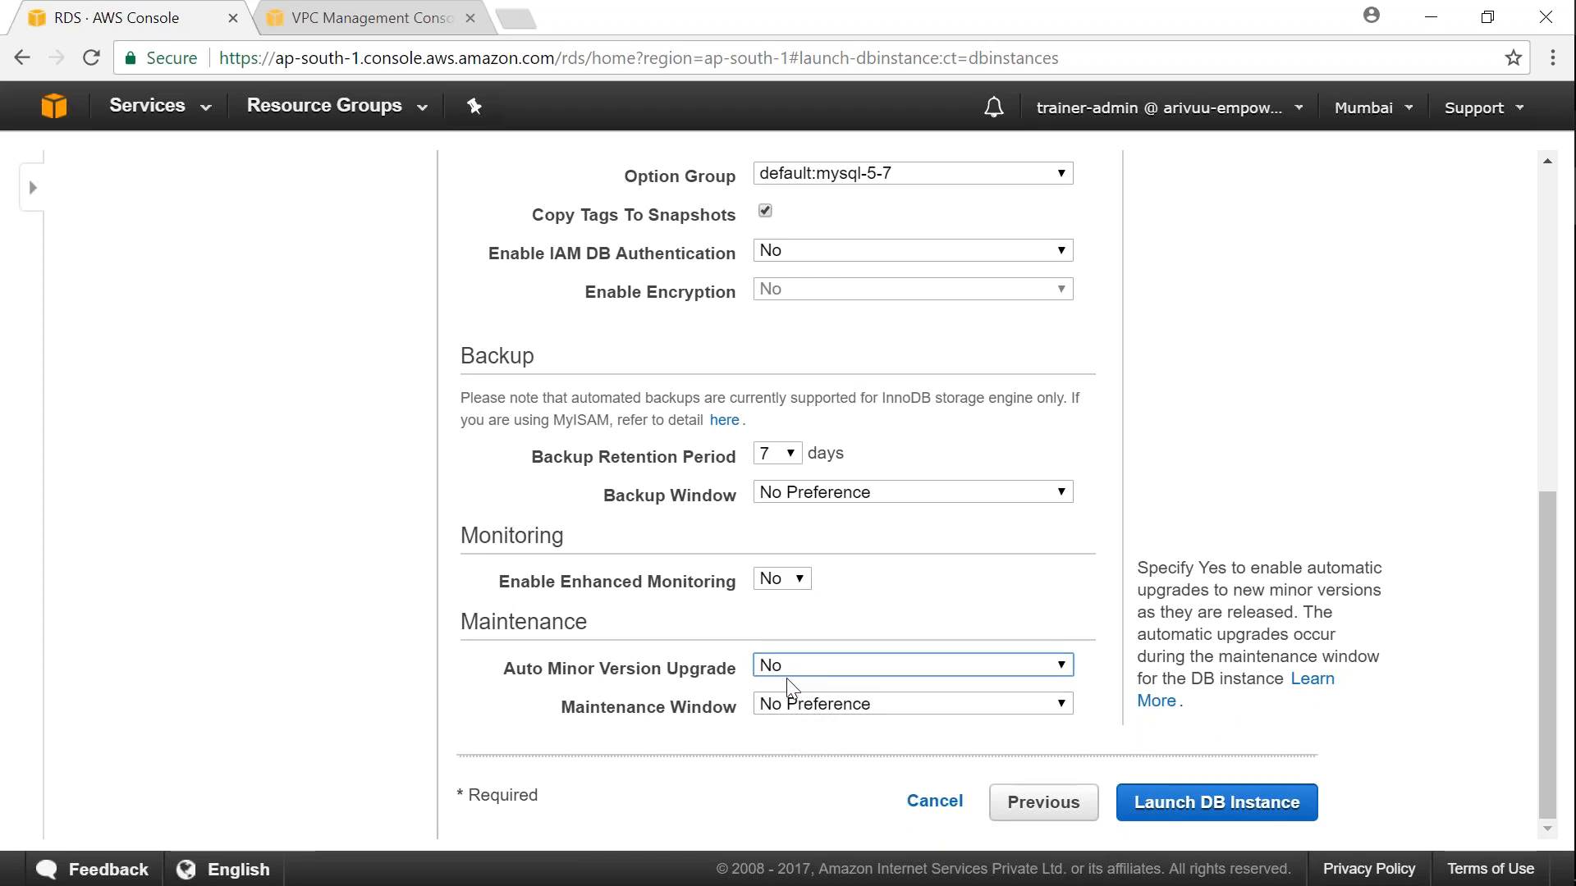
pyautogui.click(788, 778)
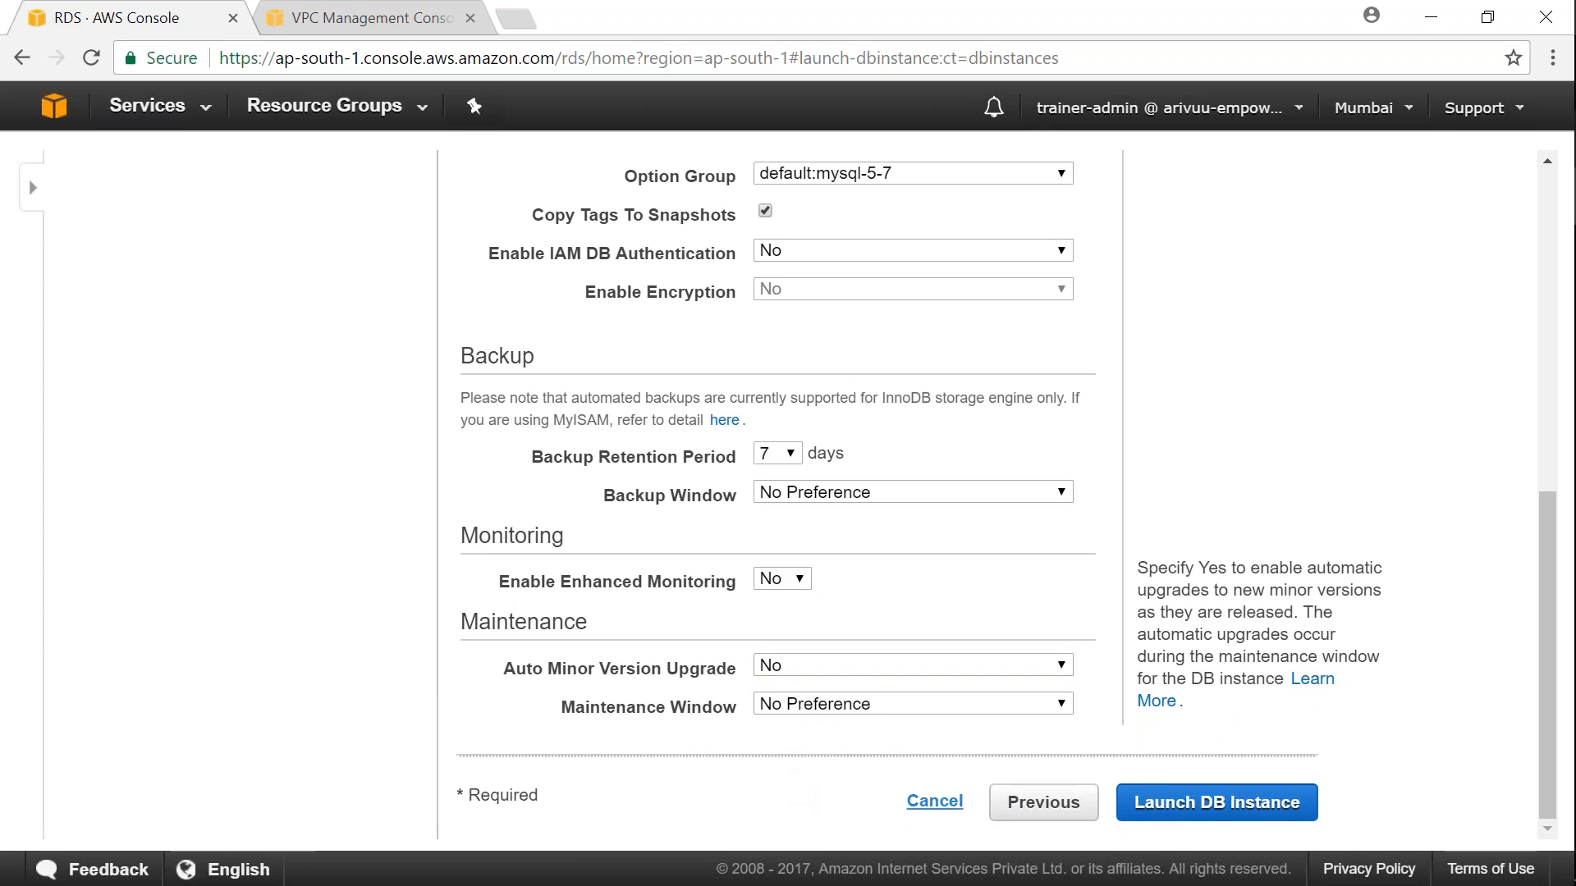
# Launch the DB instance with the configured settings and check the creation message
pyautogui.click(1169, 801)
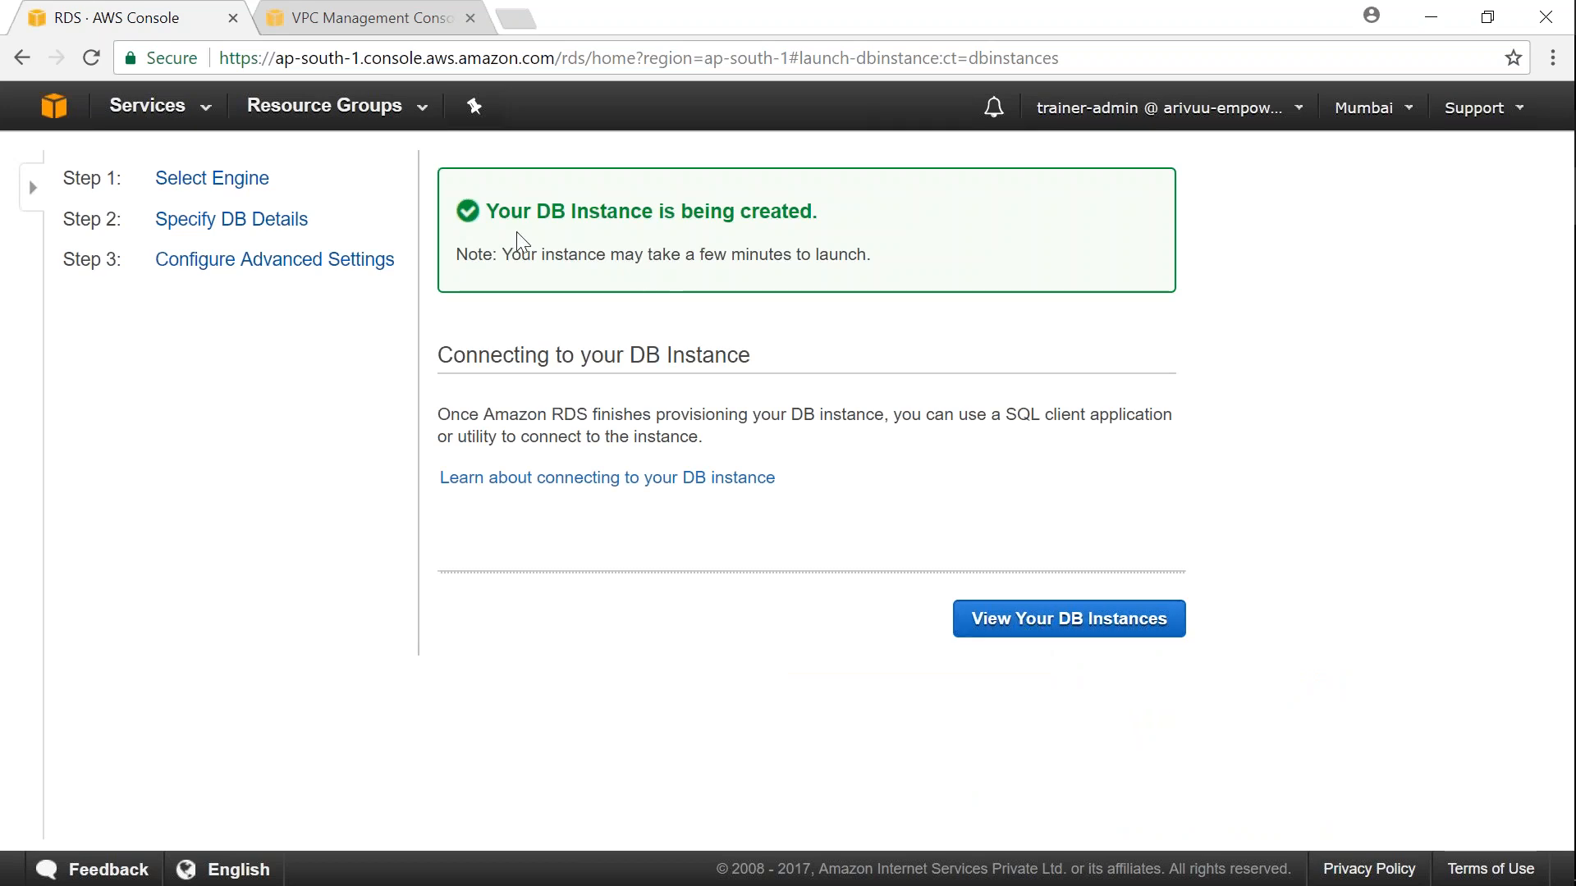
pyautogui.moveTo(495, 204); pyautogui.dragTo(818, 212)
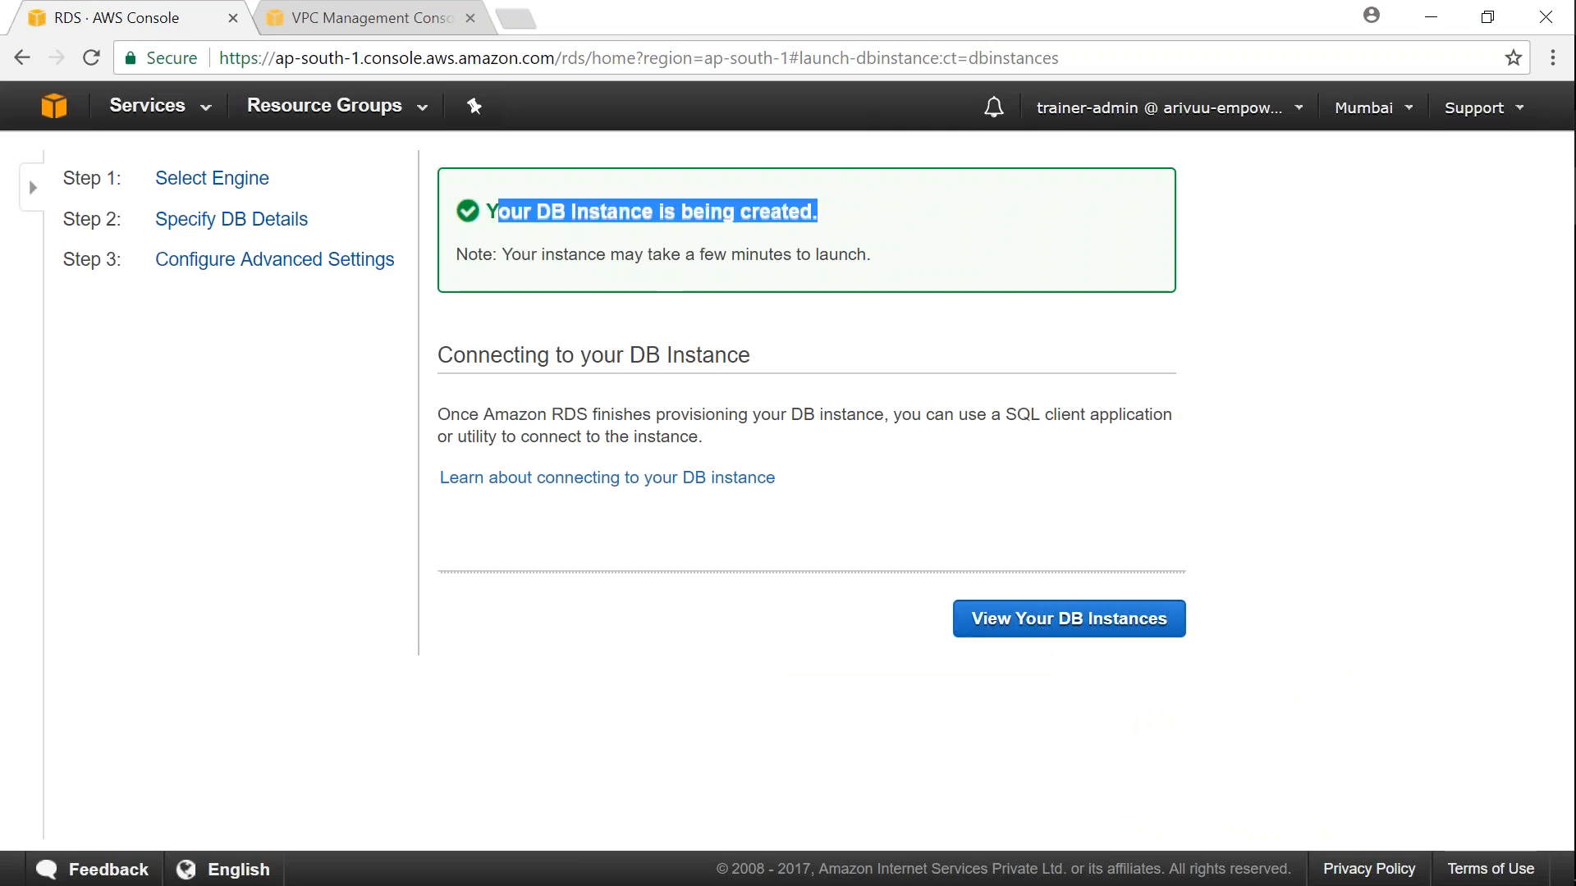
pyautogui.click(689, 236)
pyautogui.moveTo(500, 210); pyautogui.dragTo(818, 212)
pyautogui.click(817, 212)
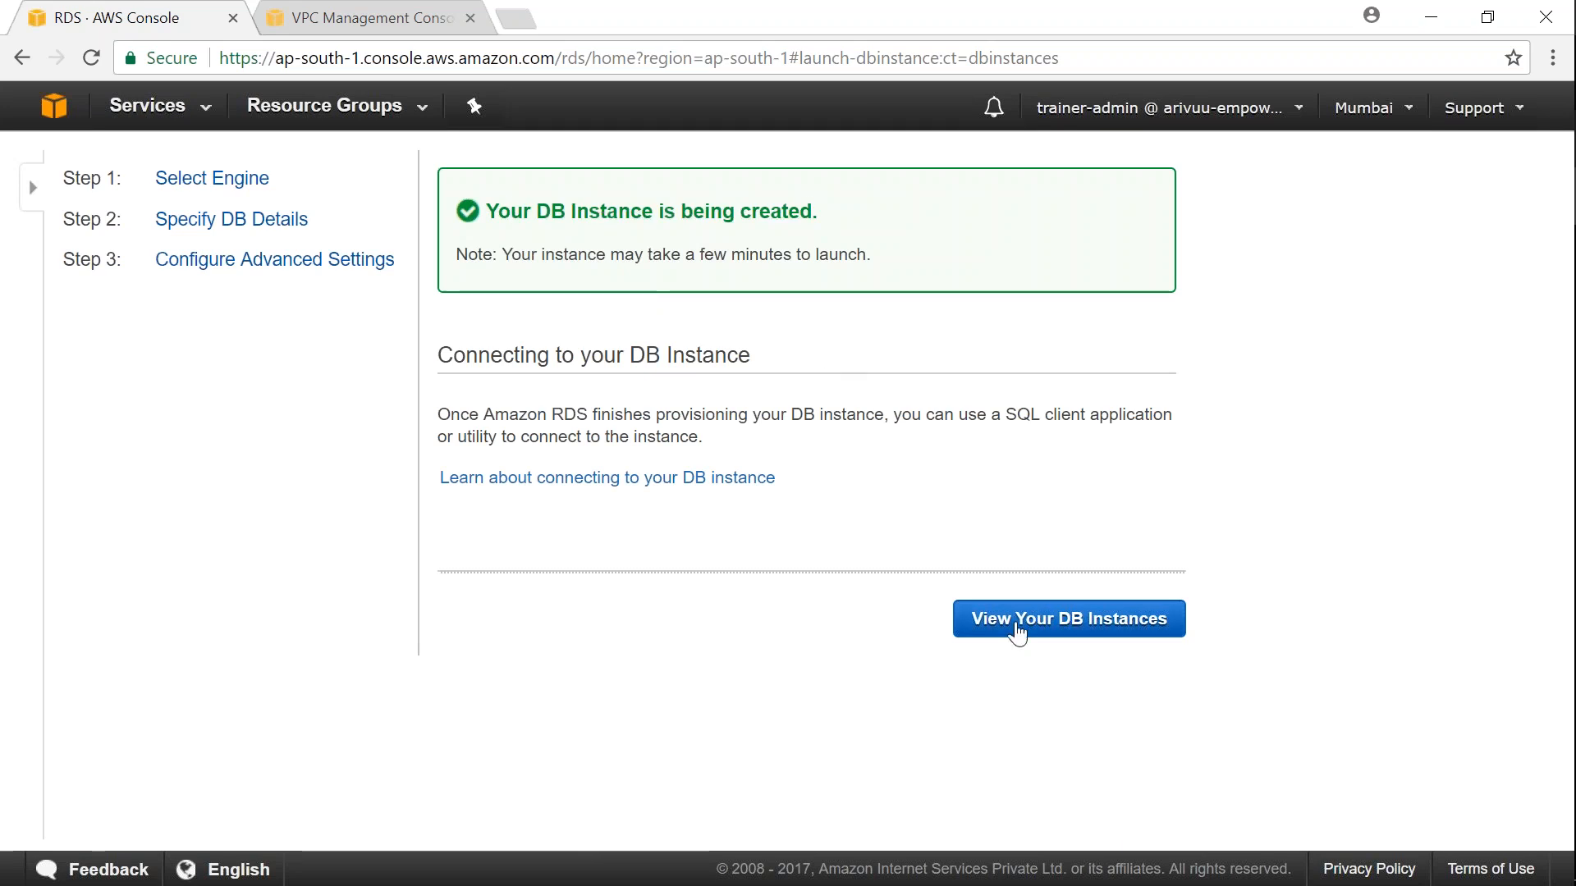
# Open the DB instances list, check the status of valaxy-rds-demo-custom-db01 and view its configuration details
pyautogui.click(1016, 631)
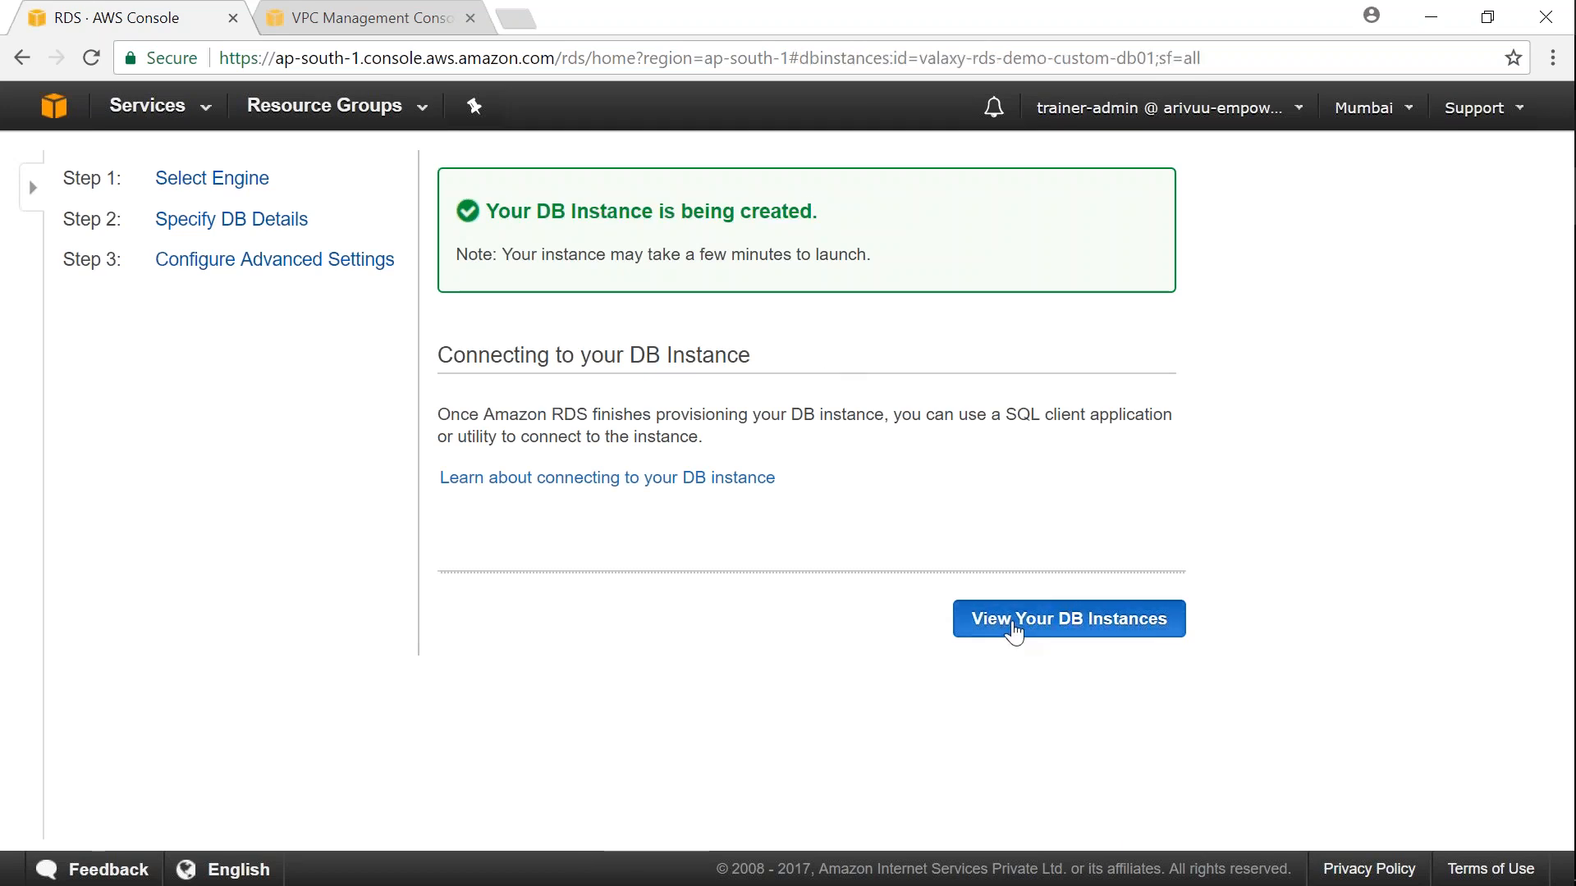
pyautogui.moveTo(585, 785); pyautogui.dragTo(444, 786)
pyautogui.click(248, 194)
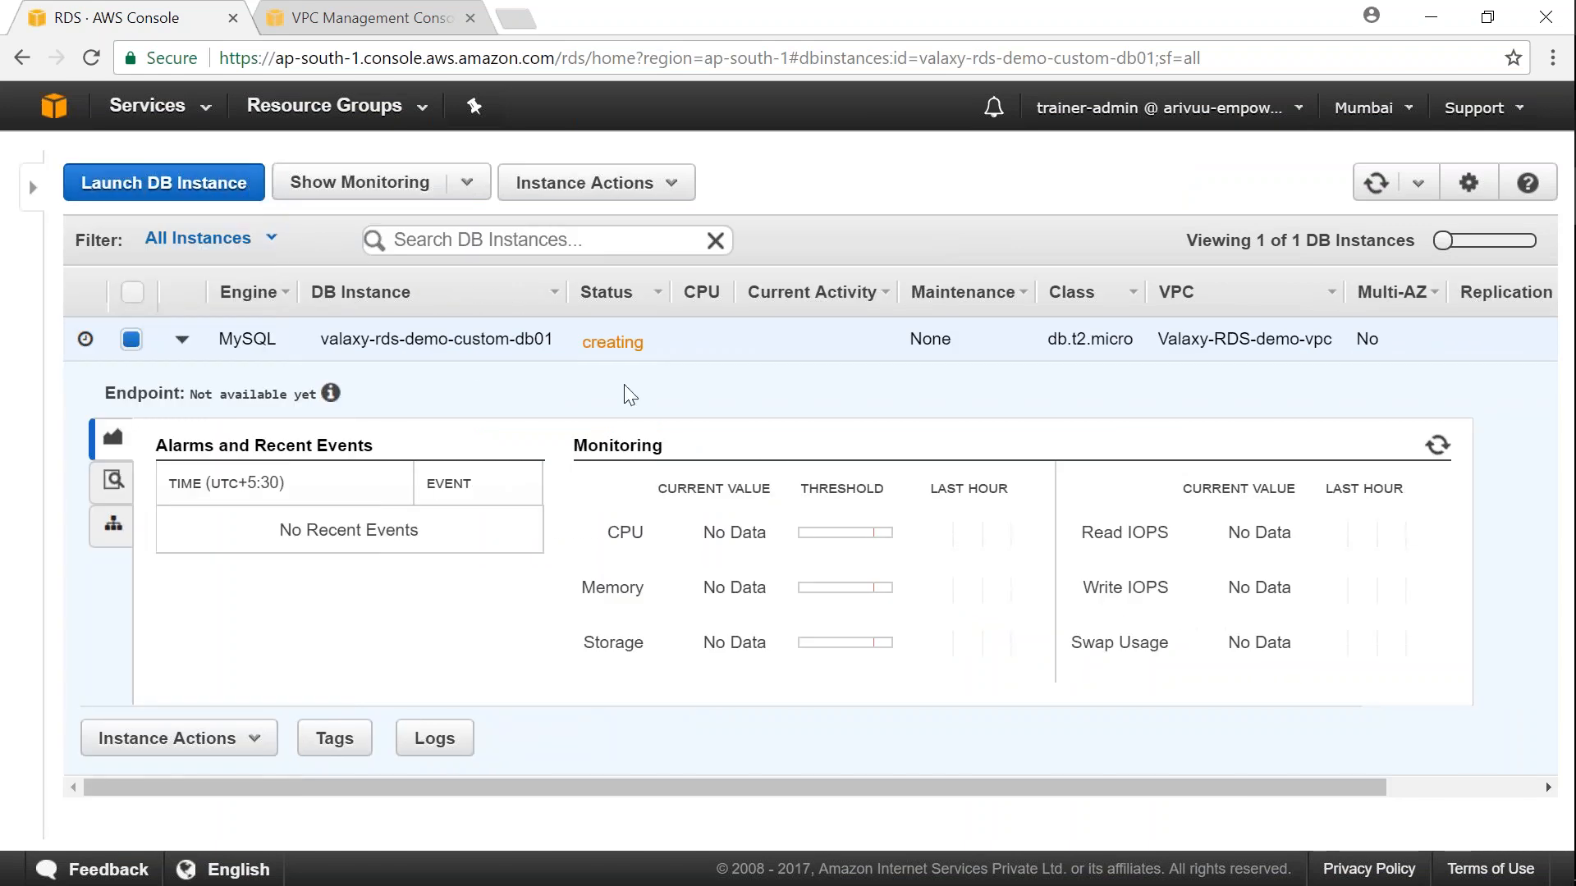
pyautogui.doubleClick(614, 342)
pyautogui.click(113, 480)
pyautogui.scroll(-3, 128, 501)
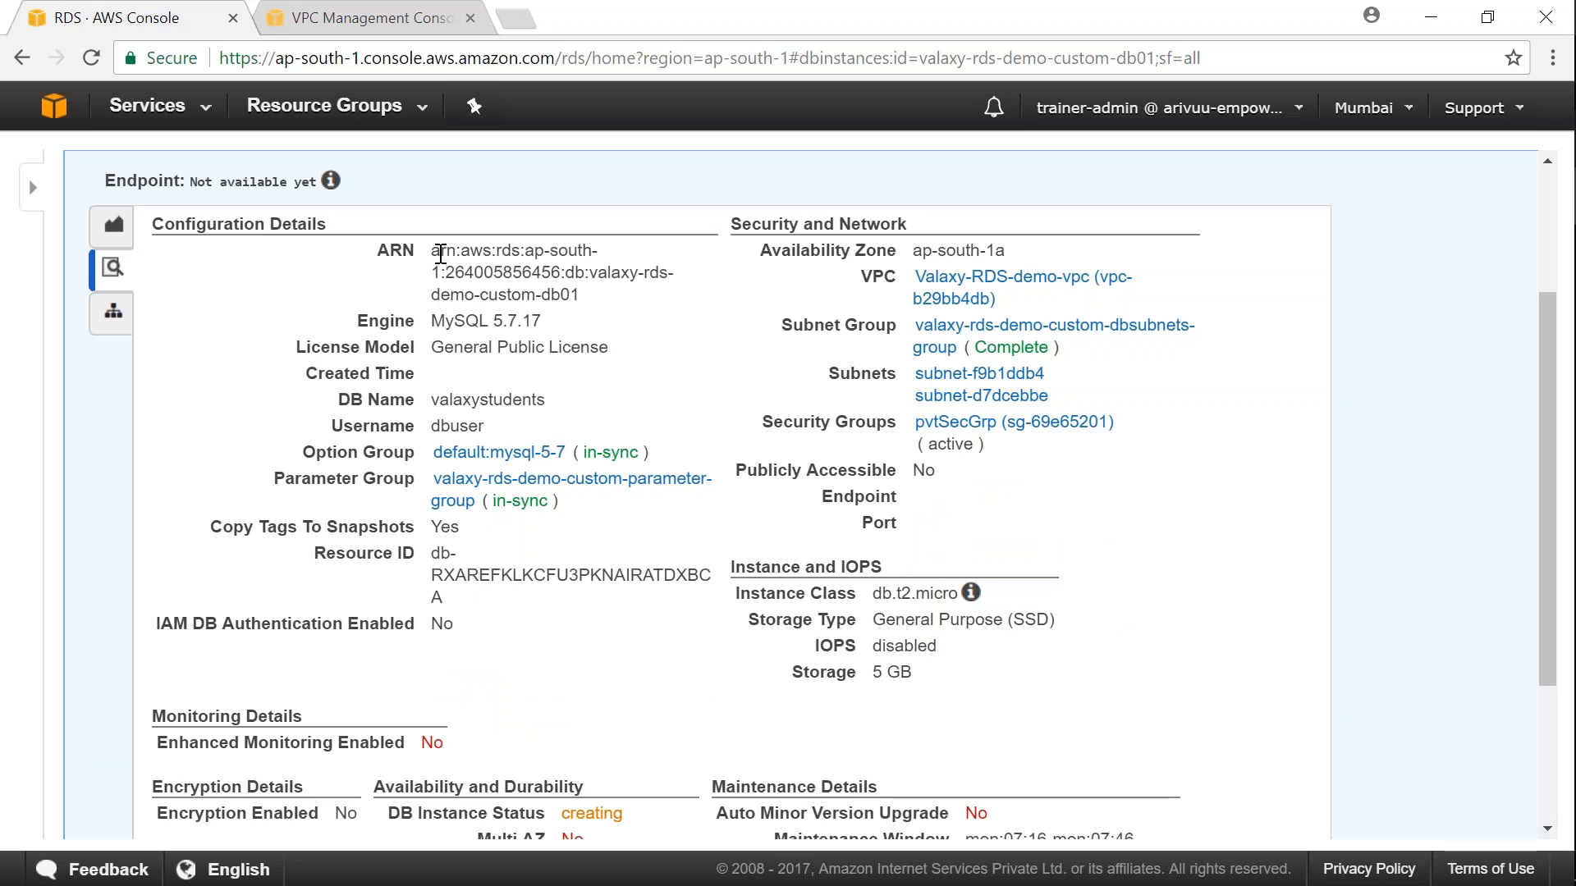
# Review the DB instance's ARN, engine, DB name, username, instance class, storage and monitoring details
pyautogui.moveTo(442, 256); pyautogui.dragTo(570, 276)
pyautogui.moveTo(435, 321); pyautogui.dragTo(543, 321)
pyautogui.moveTo(440, 401); pyautogui.dragTo(548, 405)
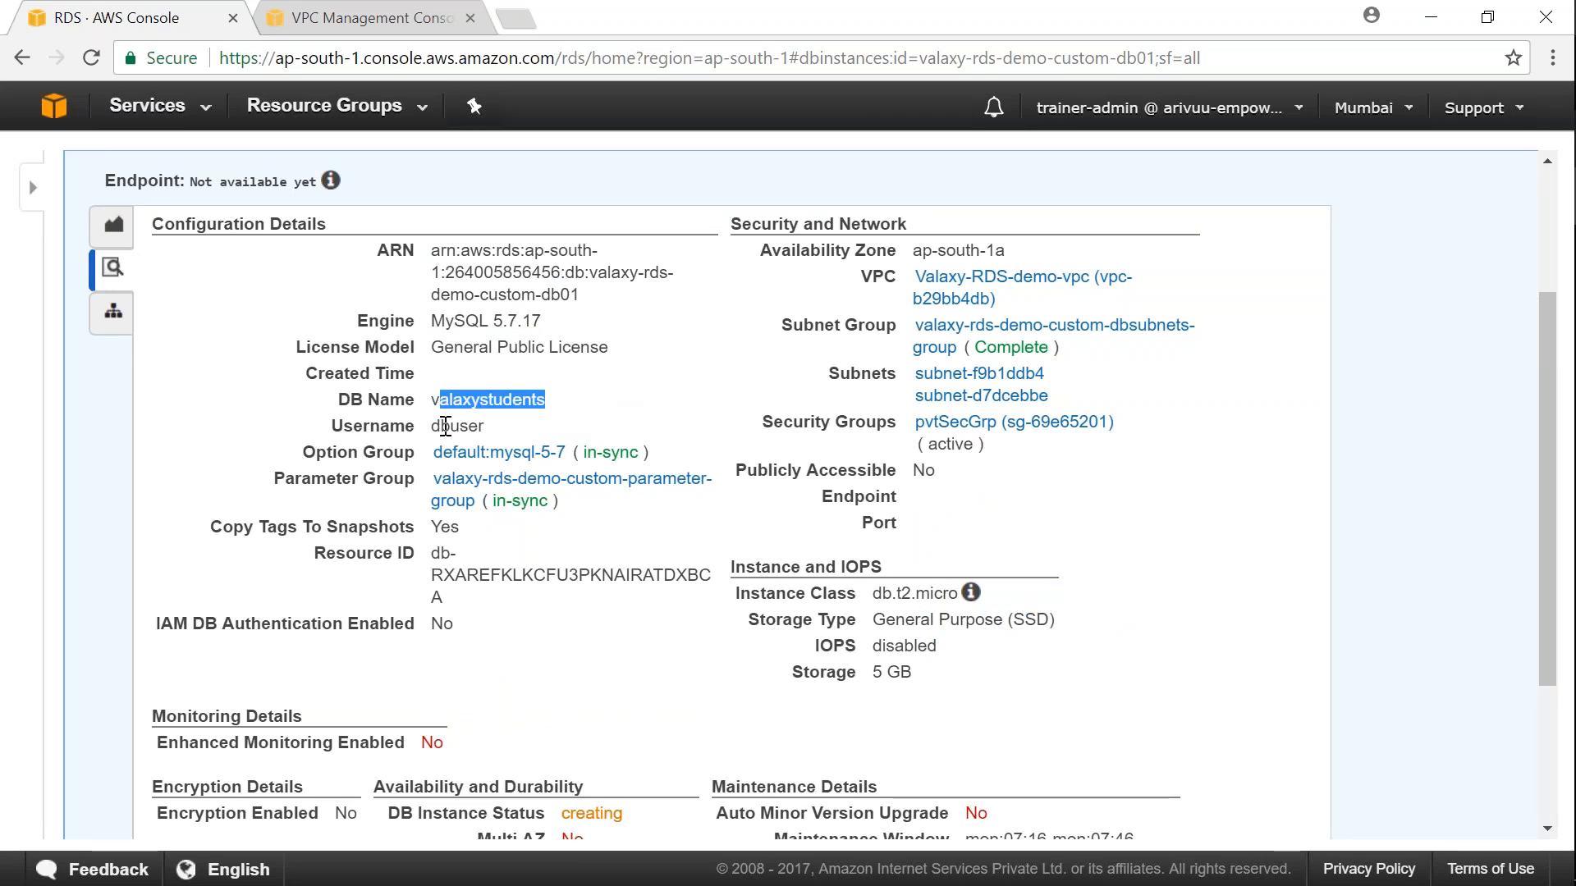
pyautogui.moveTo(435, 425)
pyautogui.mouseDown()
pyautogui.moveTo(480, 426)
pyautogui.moveTo(437, 426)
pyautogui.mouseUp()
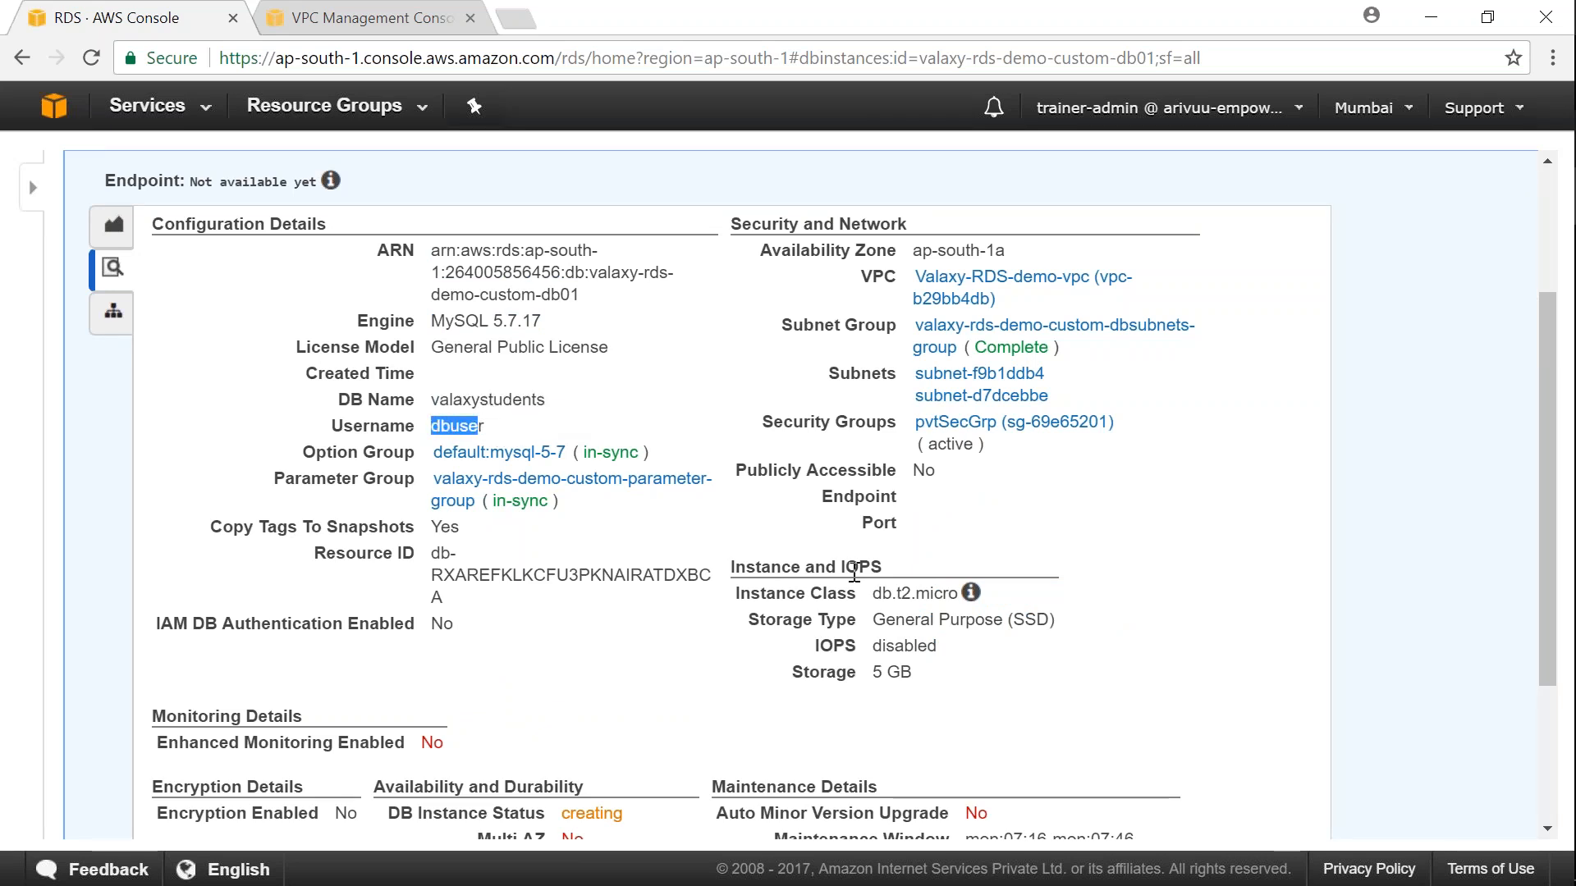
pyautogui.moveTo(872, 592); pyautogui.dragTo(954, 638)
pyautogui.scroll(-3, 954, 638)
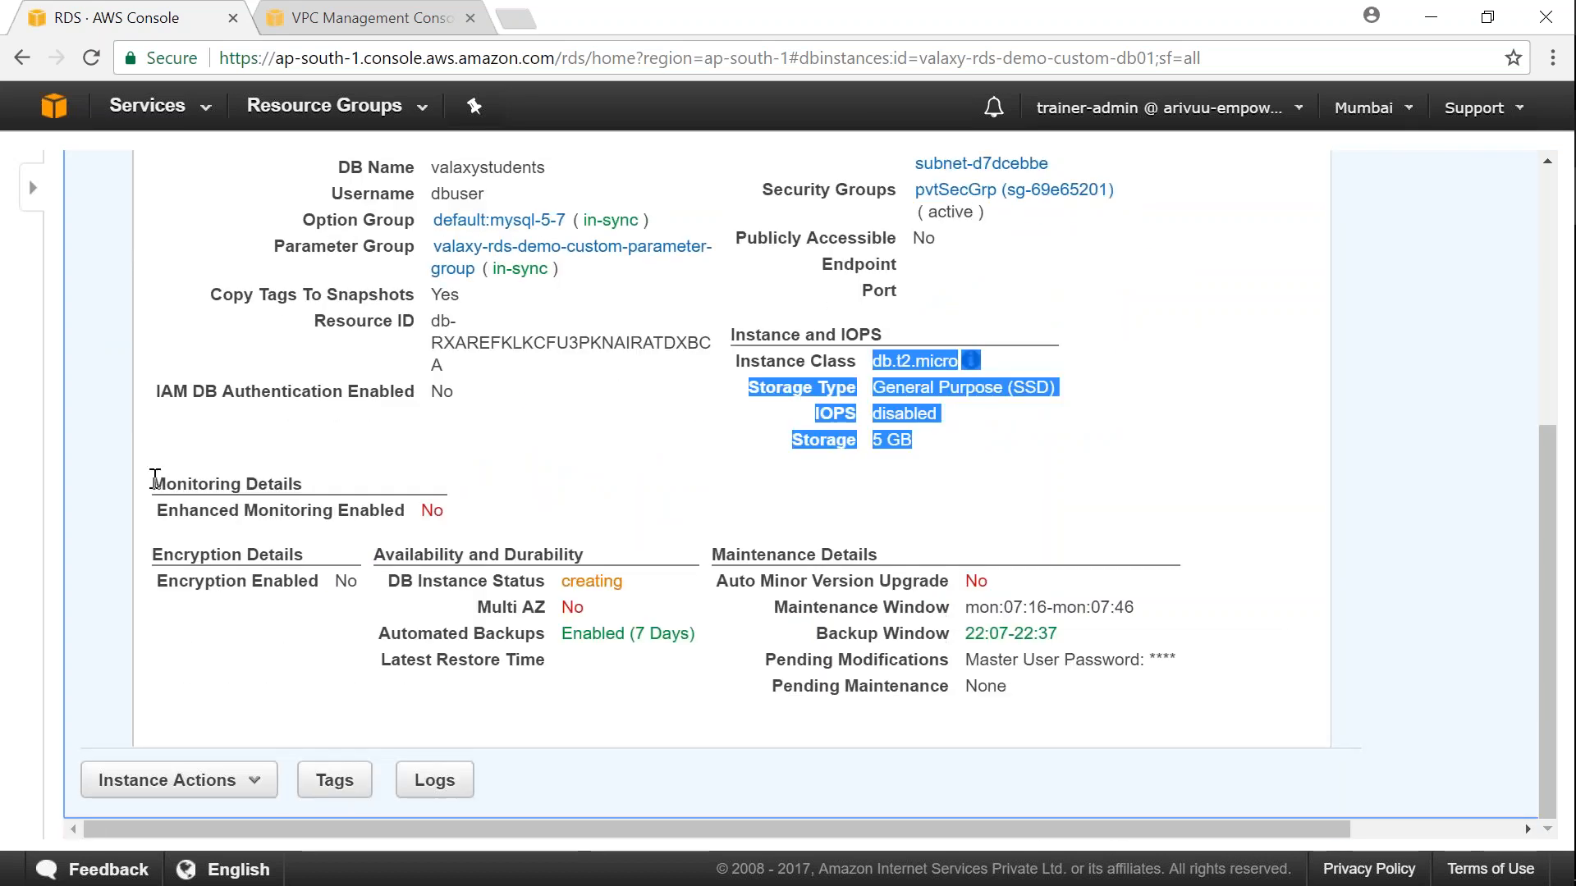
pyautogui.moveTo(163, 488); pyautogui.dragTo(308, 486)
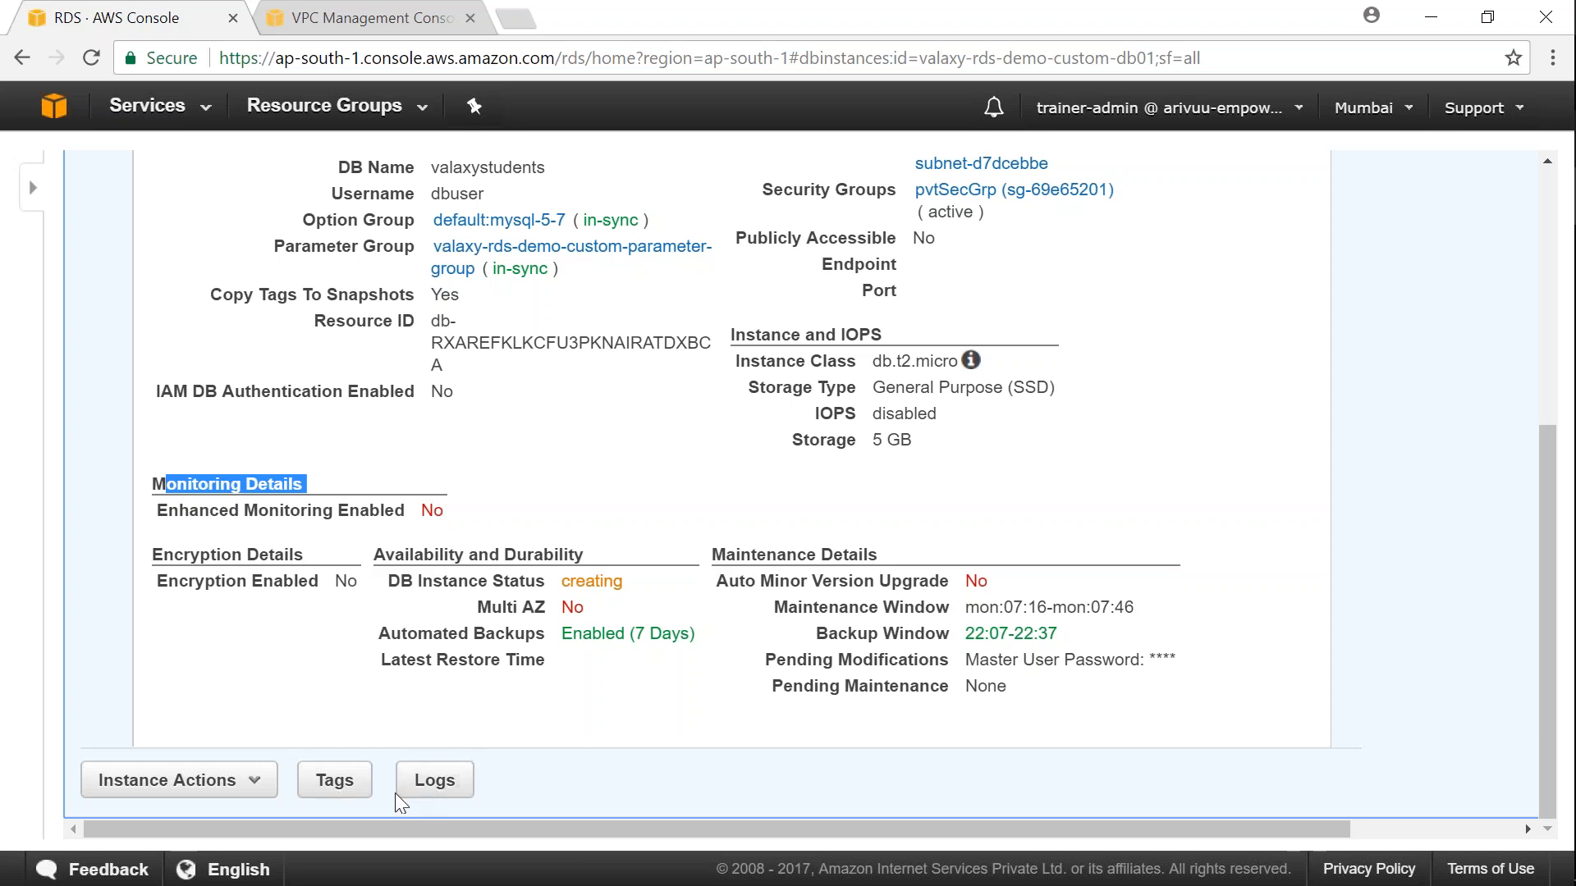
# Check the DB instance's recent events and logs, and review its full details page including the tags
pyautogui.click(435, 782)
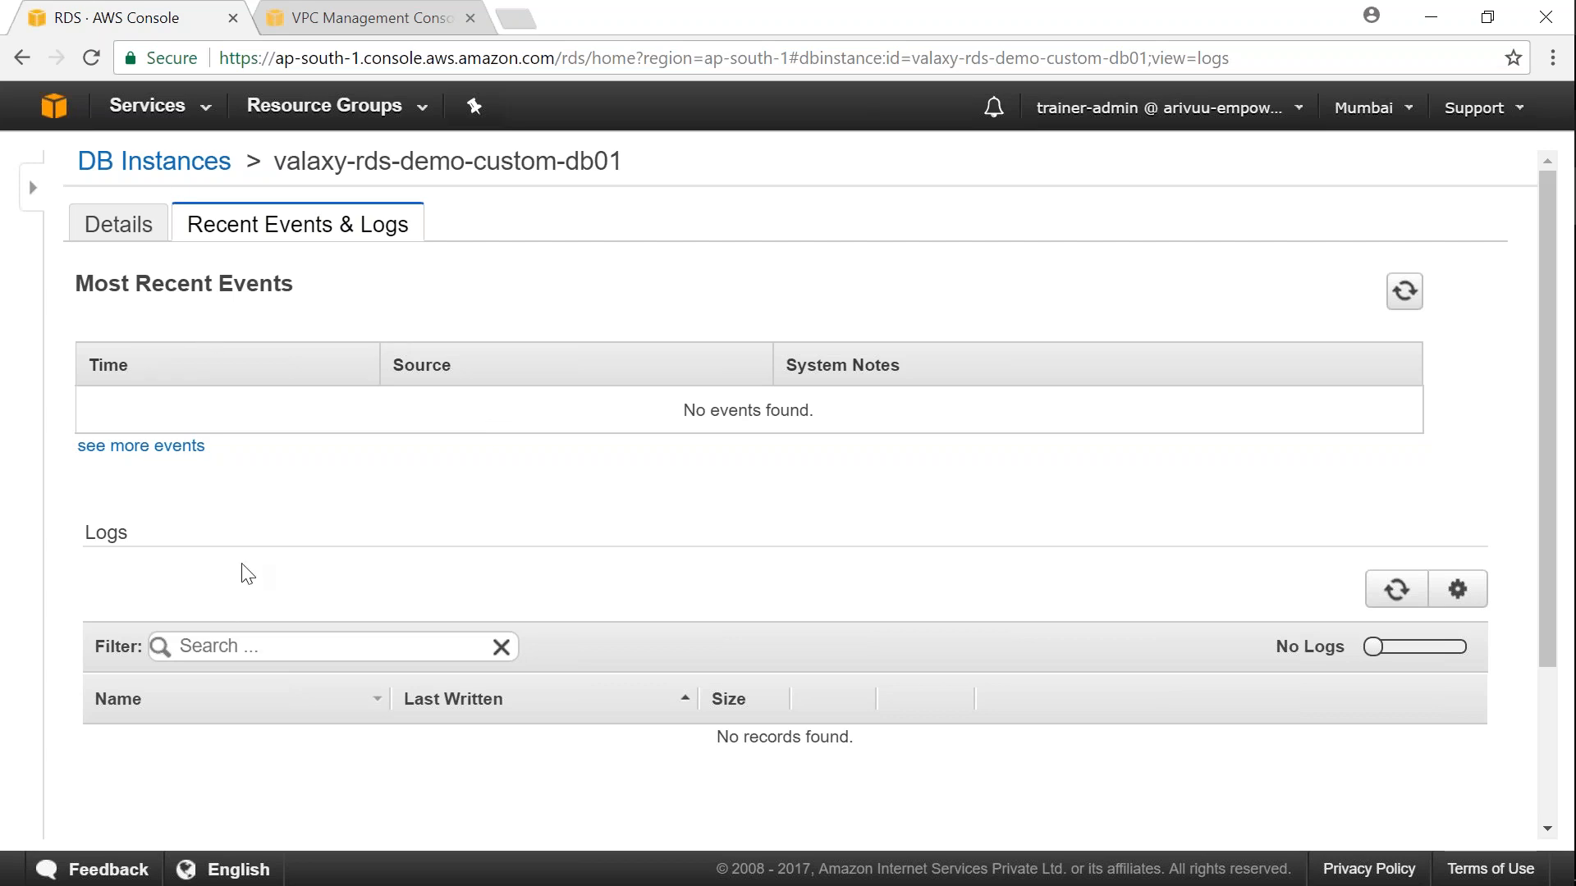
pyautogui.click(1389, 592)
pyautogui.click(131, 228)
pyautogui.scroll(-2, 230, 542)
pyautogui.scroll(-3, 230, 542)
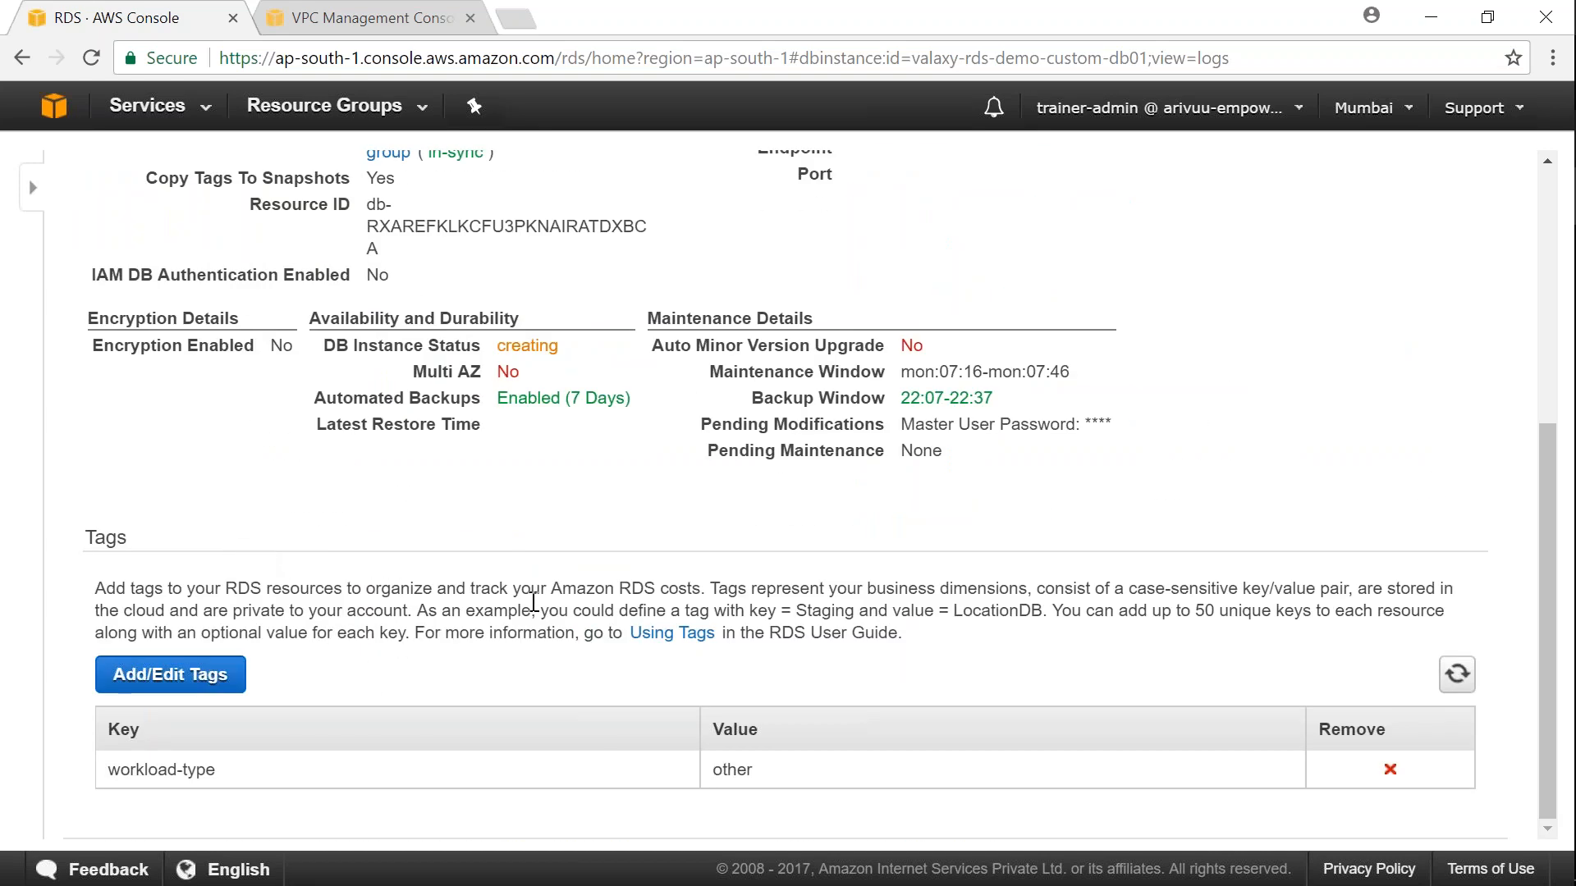
pyautogui.scroll(5, 704, 591)
pyautogui.scroll(3, 402, 404)
pyautogui.scroll(2, 402, 405)
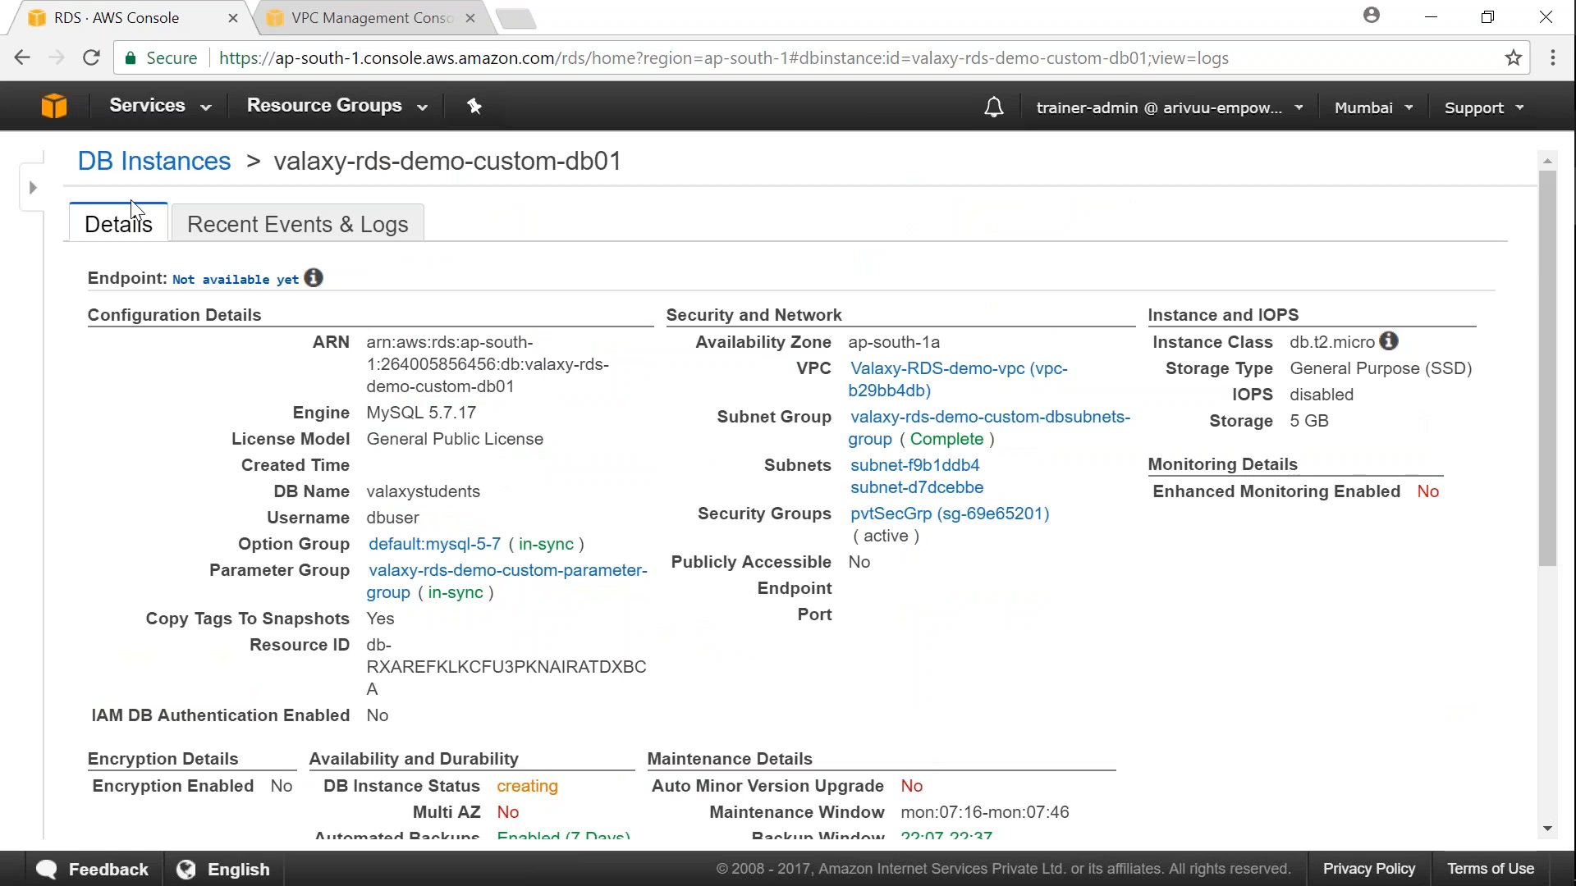
# Return to the DB instances list and check the replication information and the alarms and monitoring view of valaxy-rds-demo-custom-db01
pyautogui.click(177, 175)
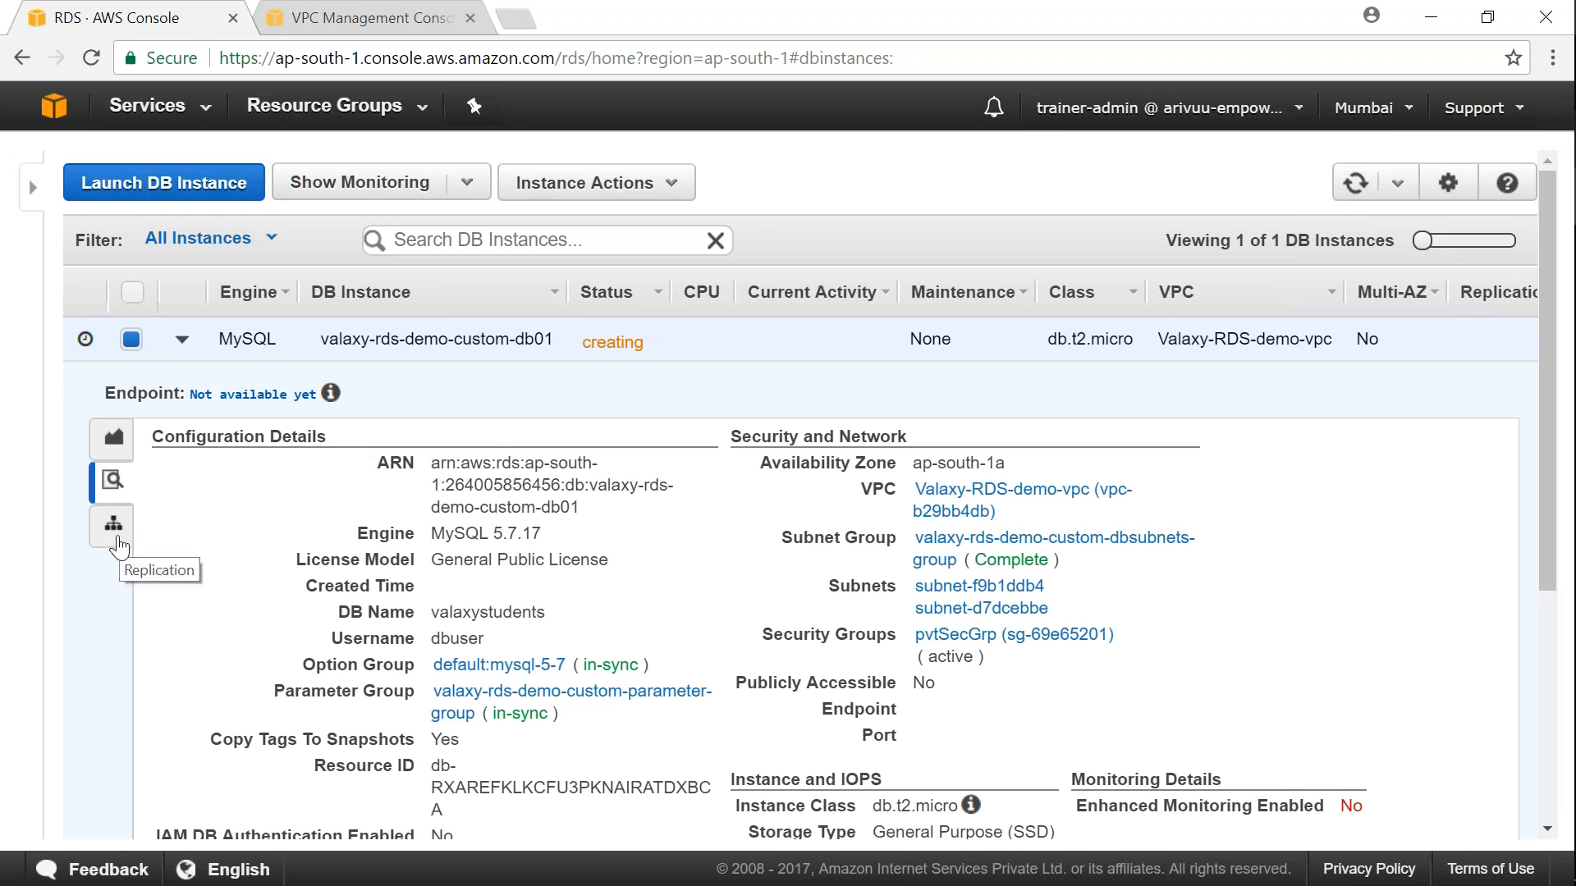
pyautogui.click(114, 525)
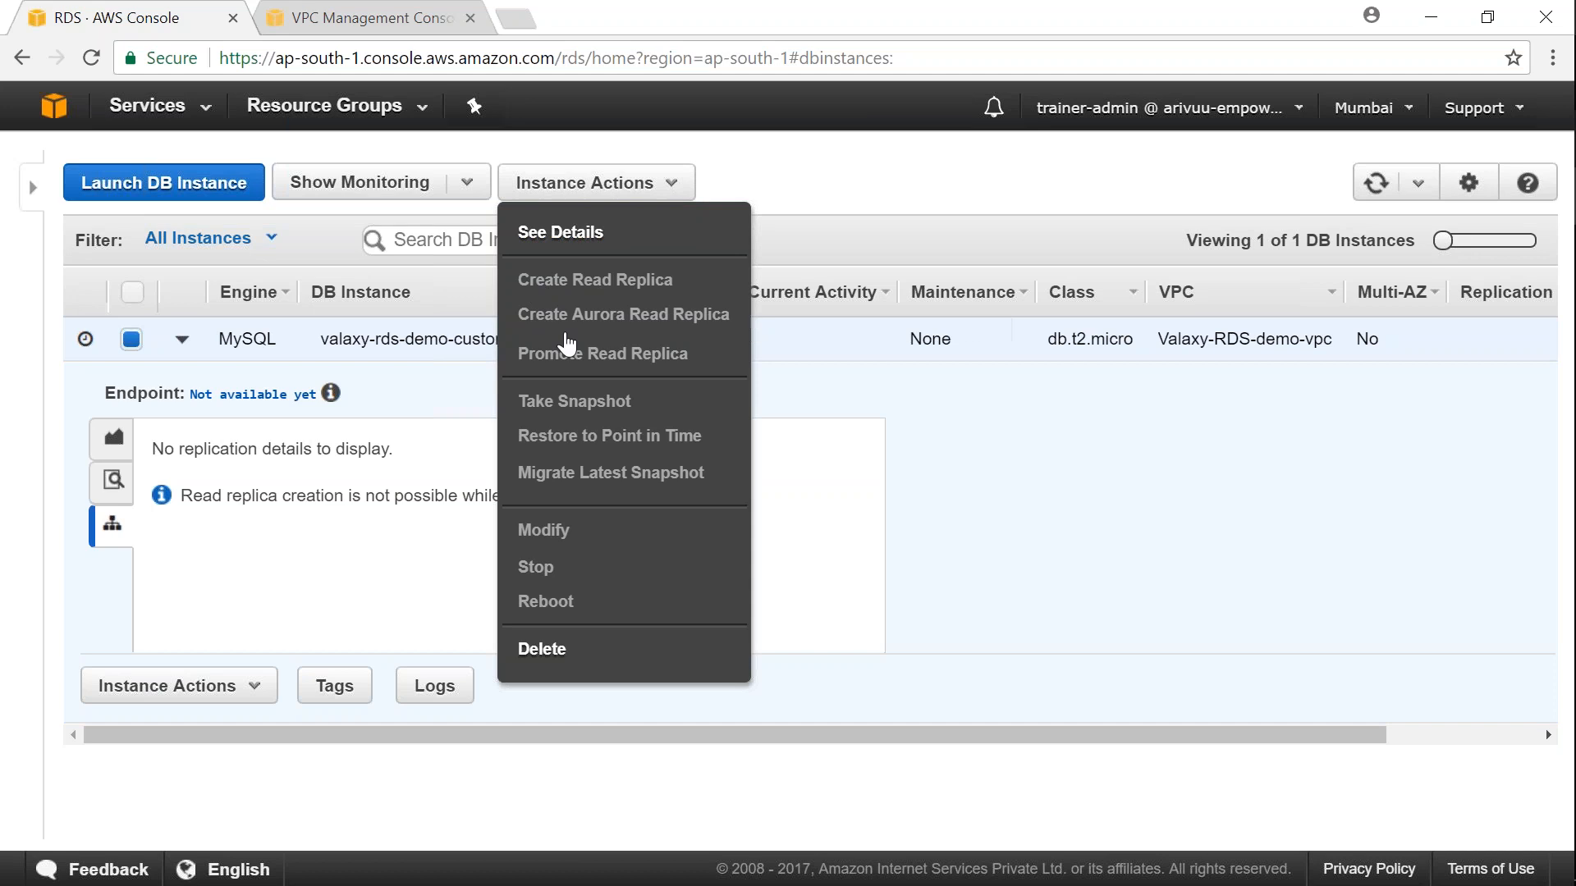
pyautogui.click(205, 545)
pyautogui.moveTo(182, 495); pyautogui.dragTo(636, 485)
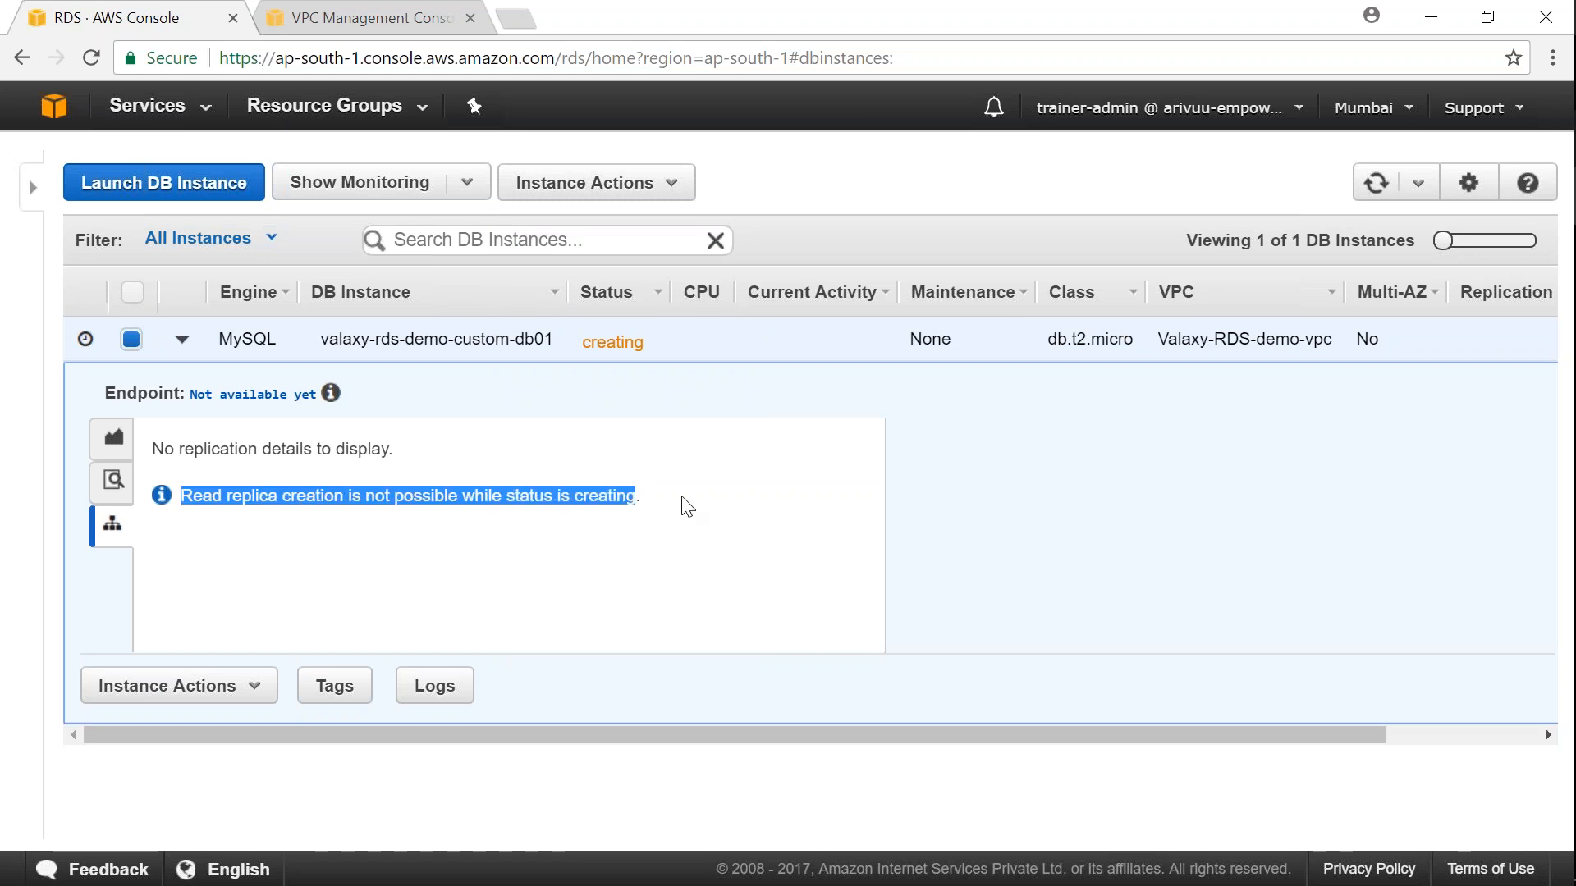
pyautogui.click(569, 577)
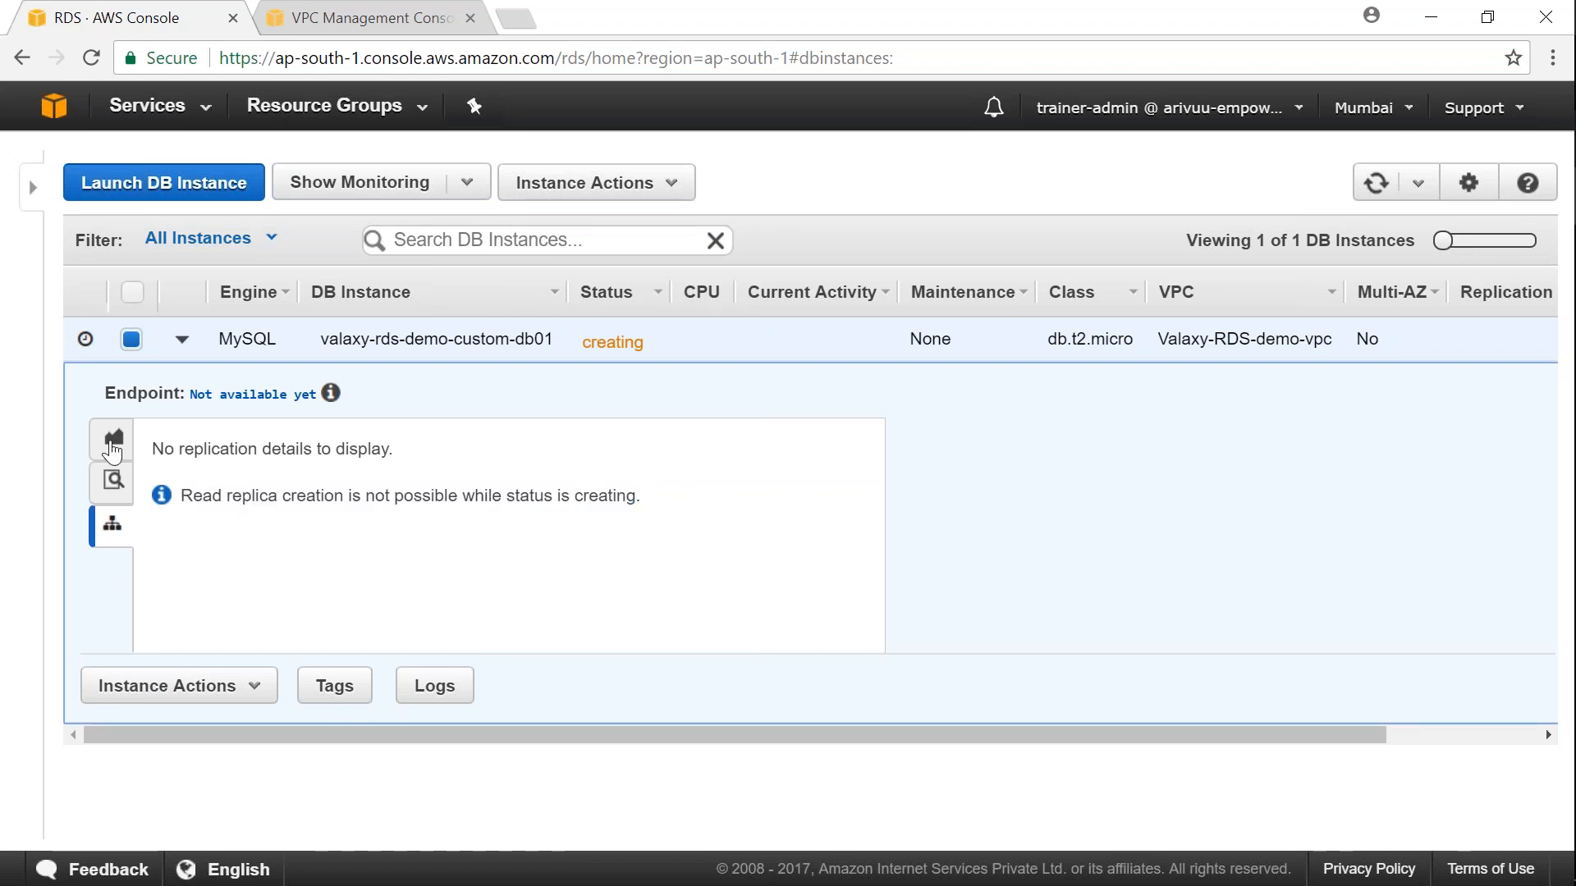
pyautogui.click(113, 439)
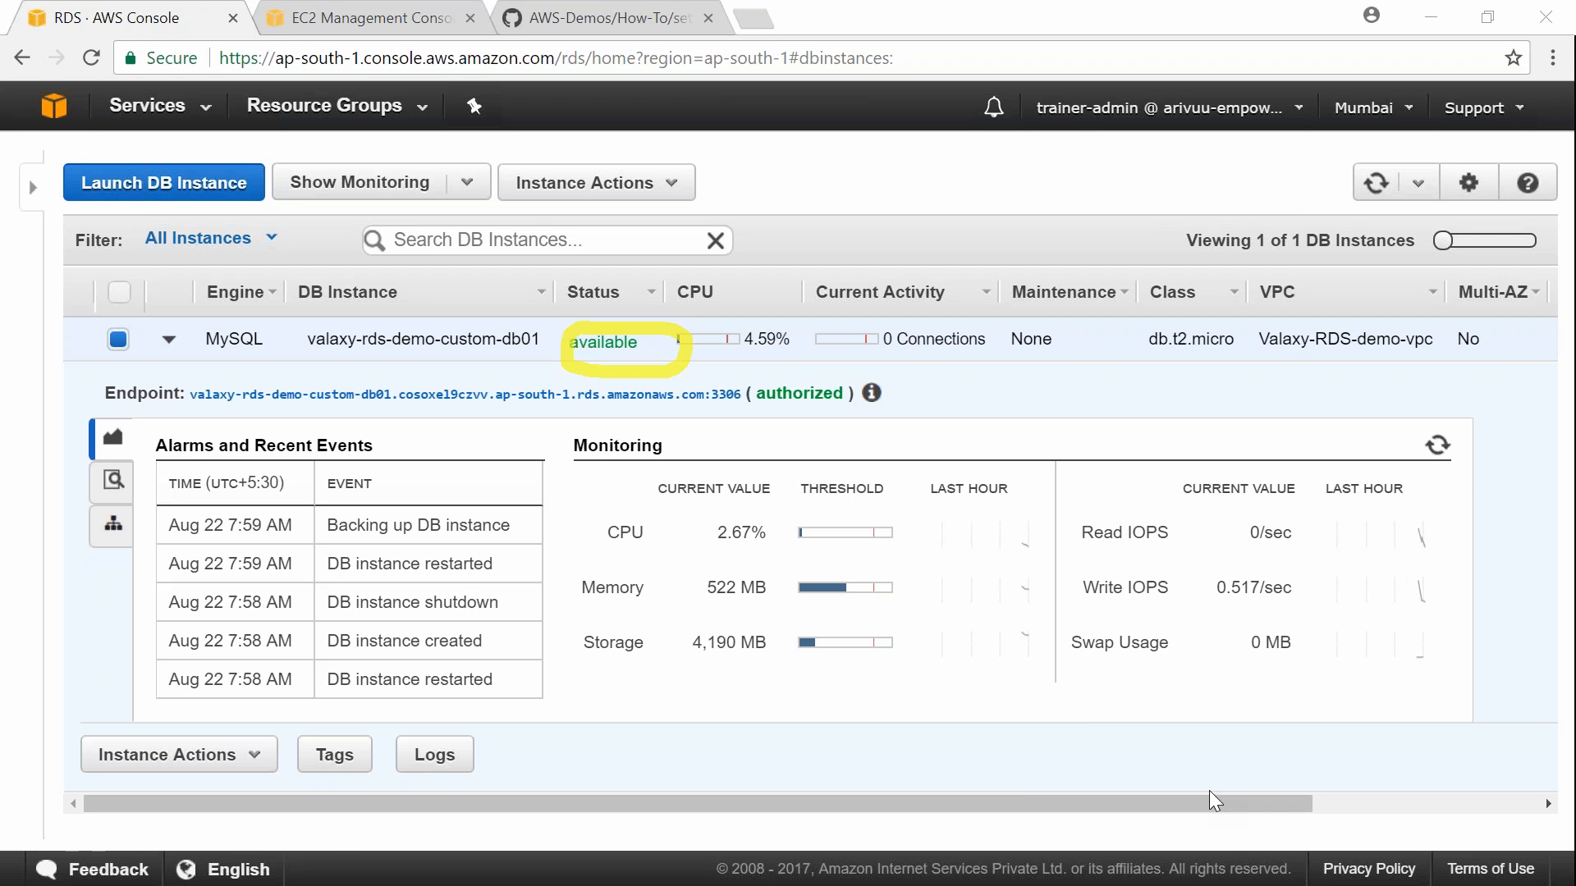
# Switch to the EC2 console and copy the IPv4 public IP of the RDS-Client-Srv01 instance
pyautogui.hotkey('ctrl', 'Tab')
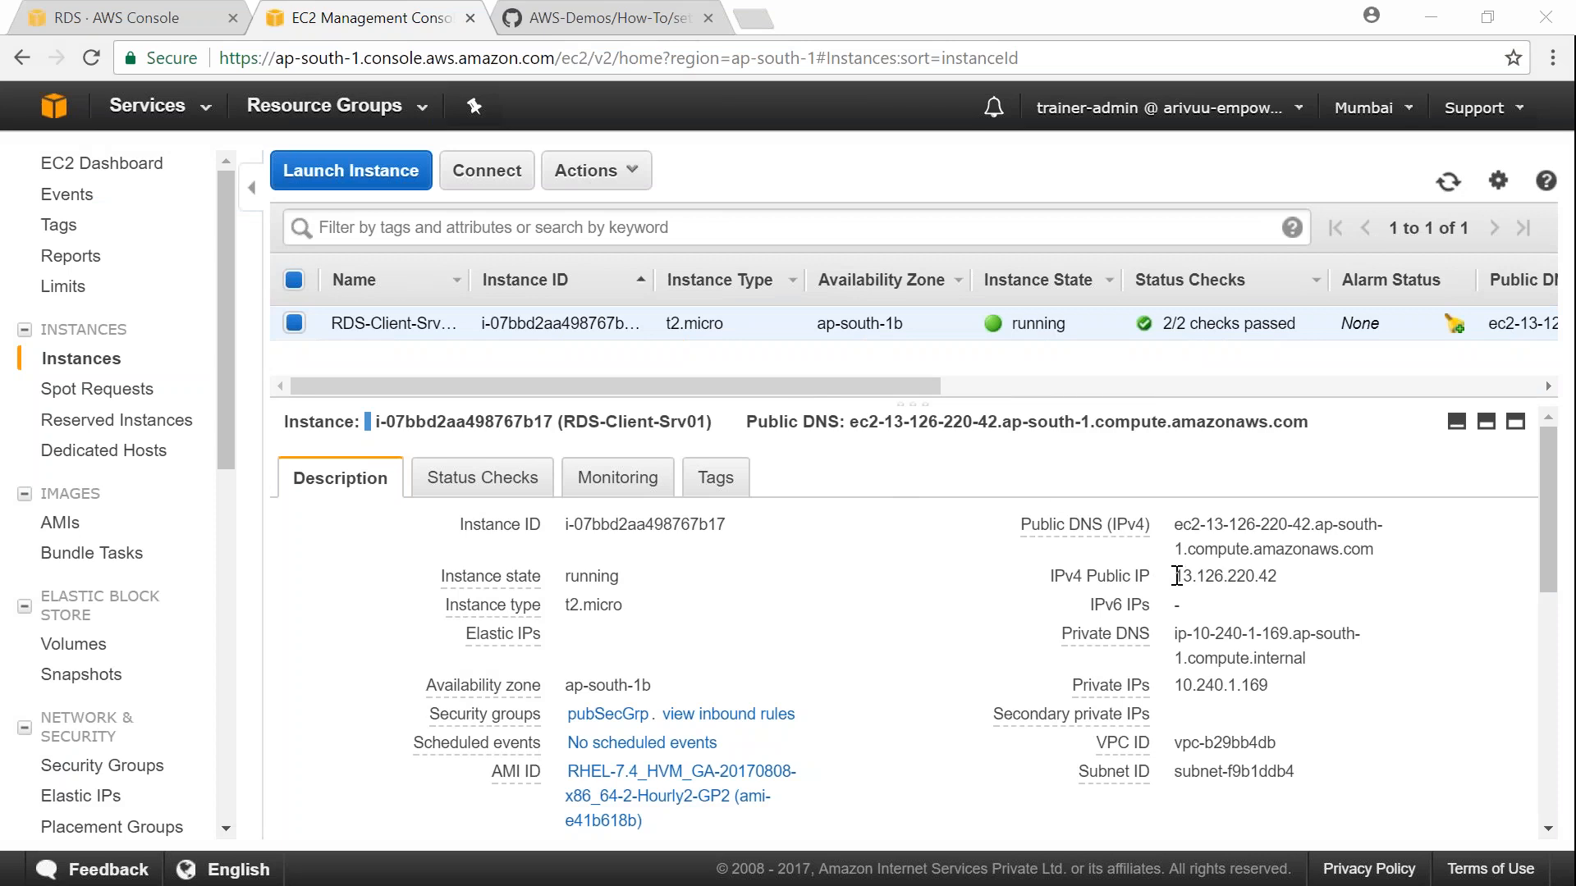
pyautogui.moveTo(1177, 576); pyautogui.dragTo(1279, 576)
pyautogui.hotkey('ctrl', 'c')
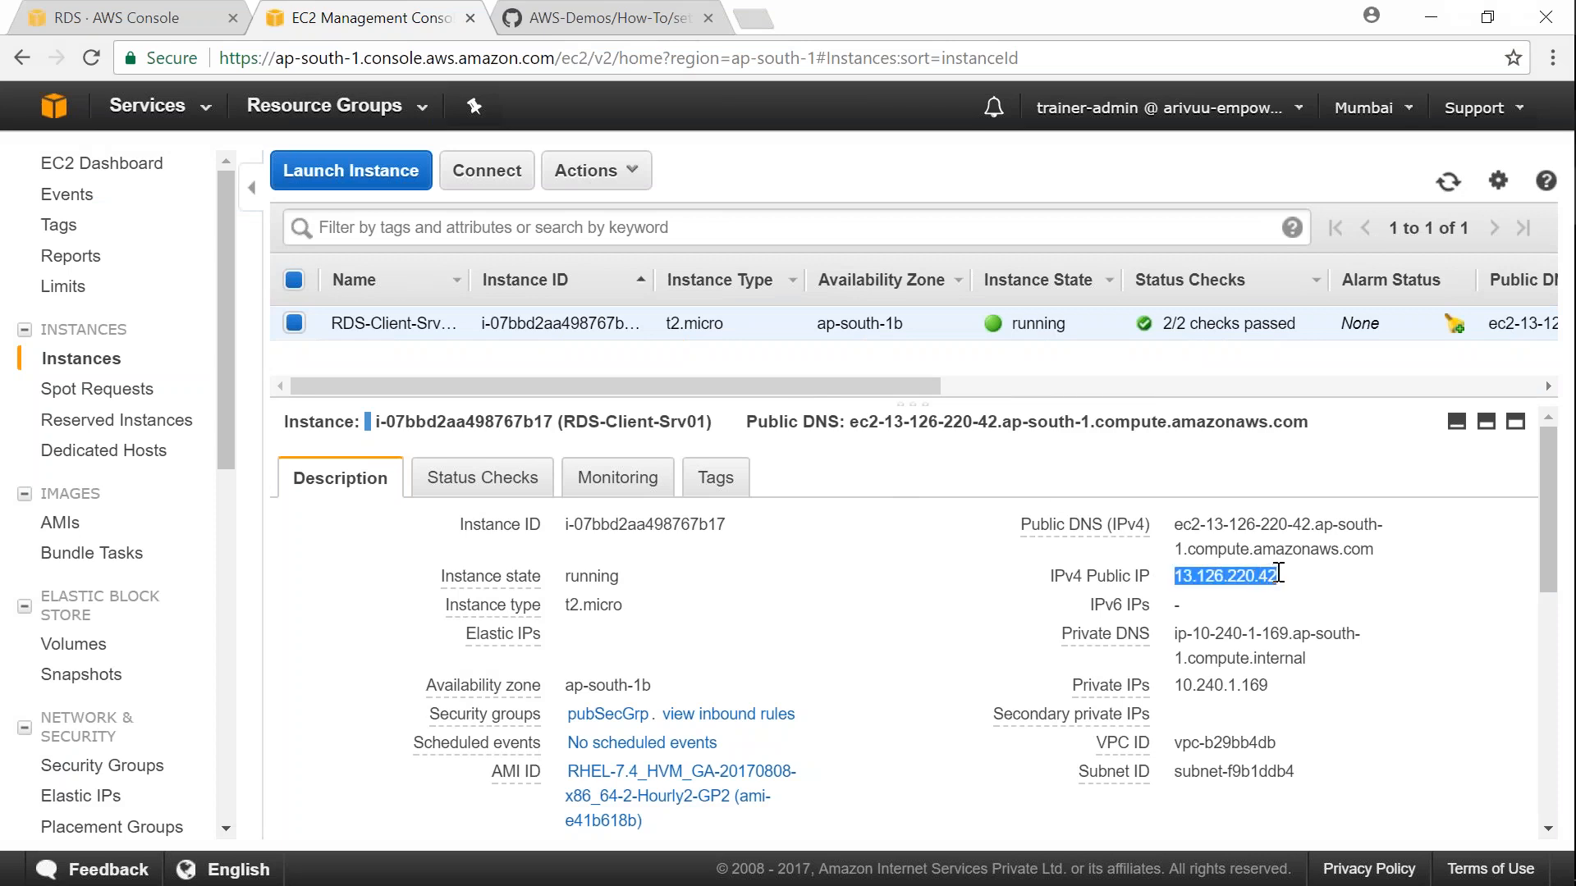
# Switch to MobaXterm and save the SSH session with 13.126.220.42 as its remote host
pyautogui.moveTo(1569, 447)
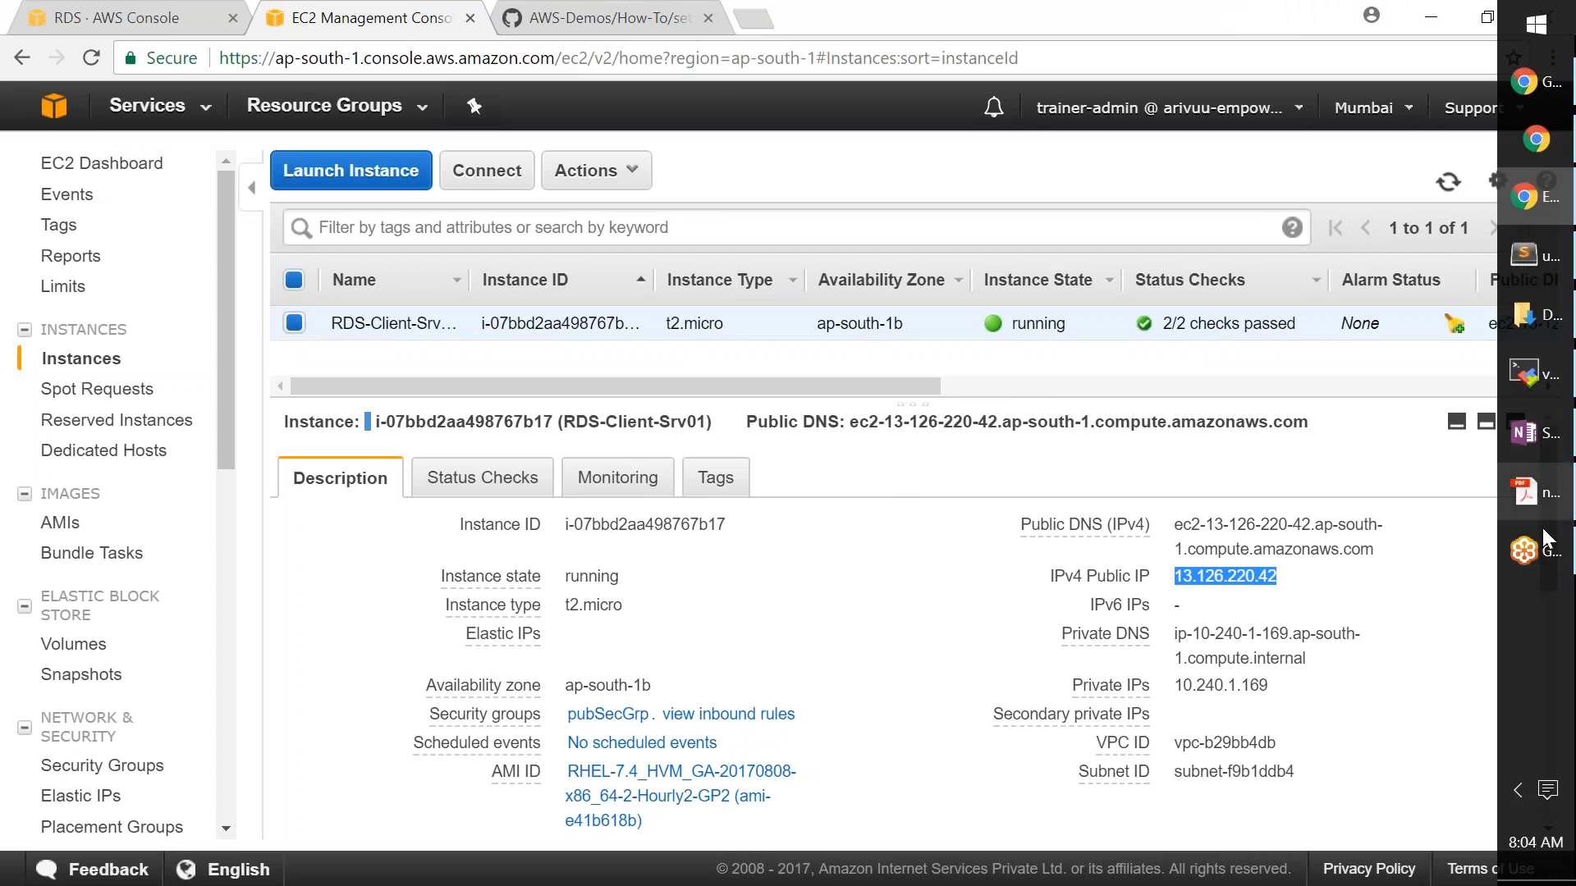
pyautogui.click(1525, 373)
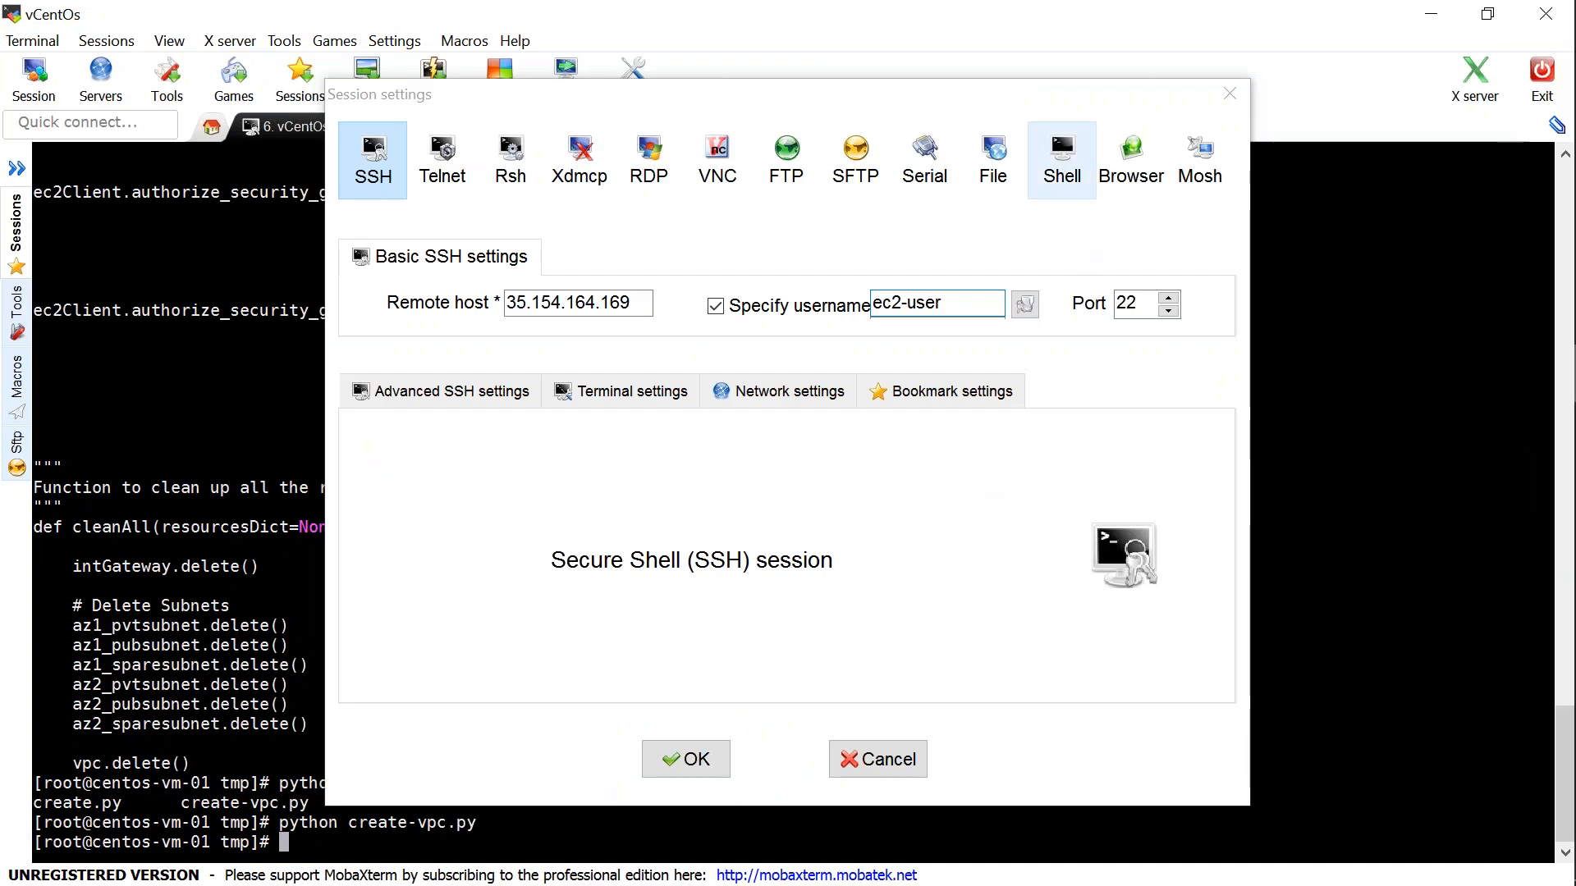
pyautogui.click(578, 303)
pyautogui.doubleClick(578, 303)
pyautogui.hotkey('ctrl', 'v')
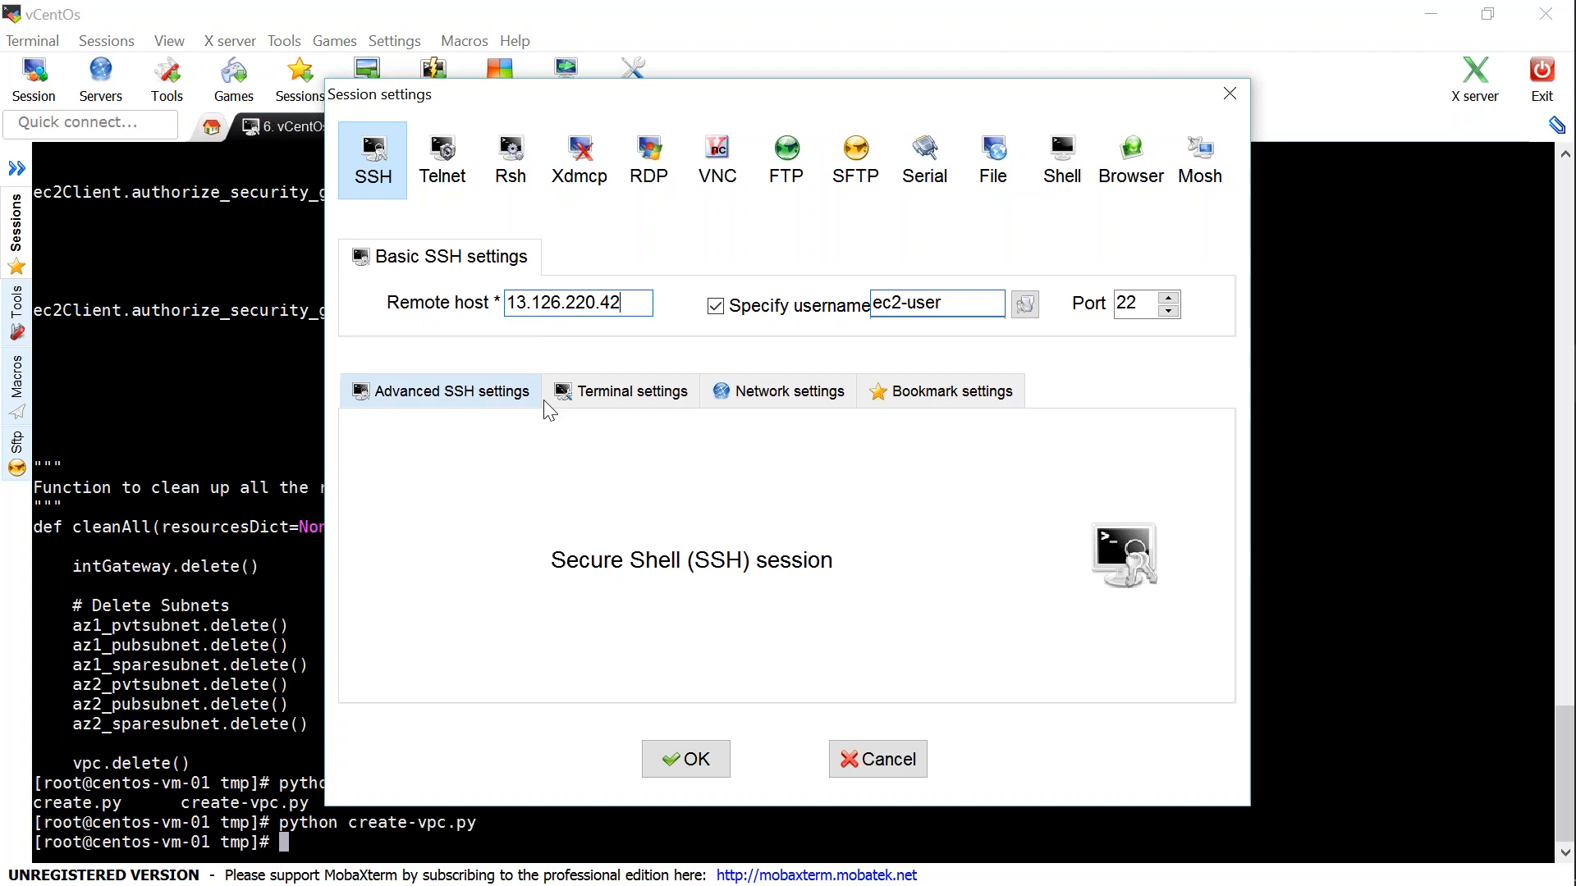
pyautogui.click(704, 772)
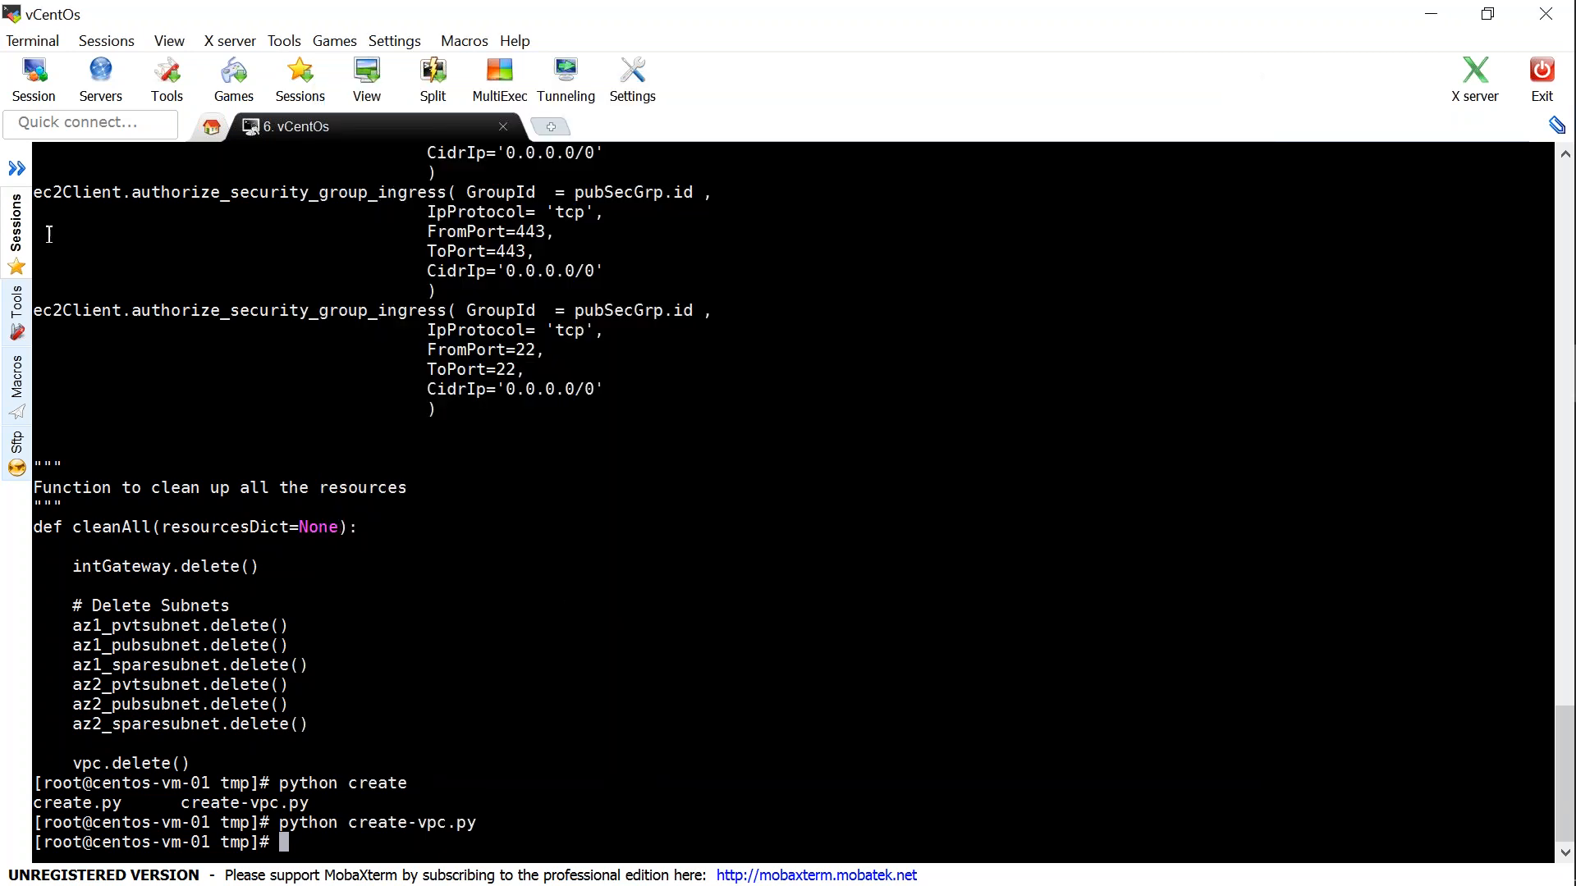
# Connect to the saved session srv01a and close the vCentOs terminal session
pyautogui.click(16, 224)
pyautogui.doubleClick(101, 188)
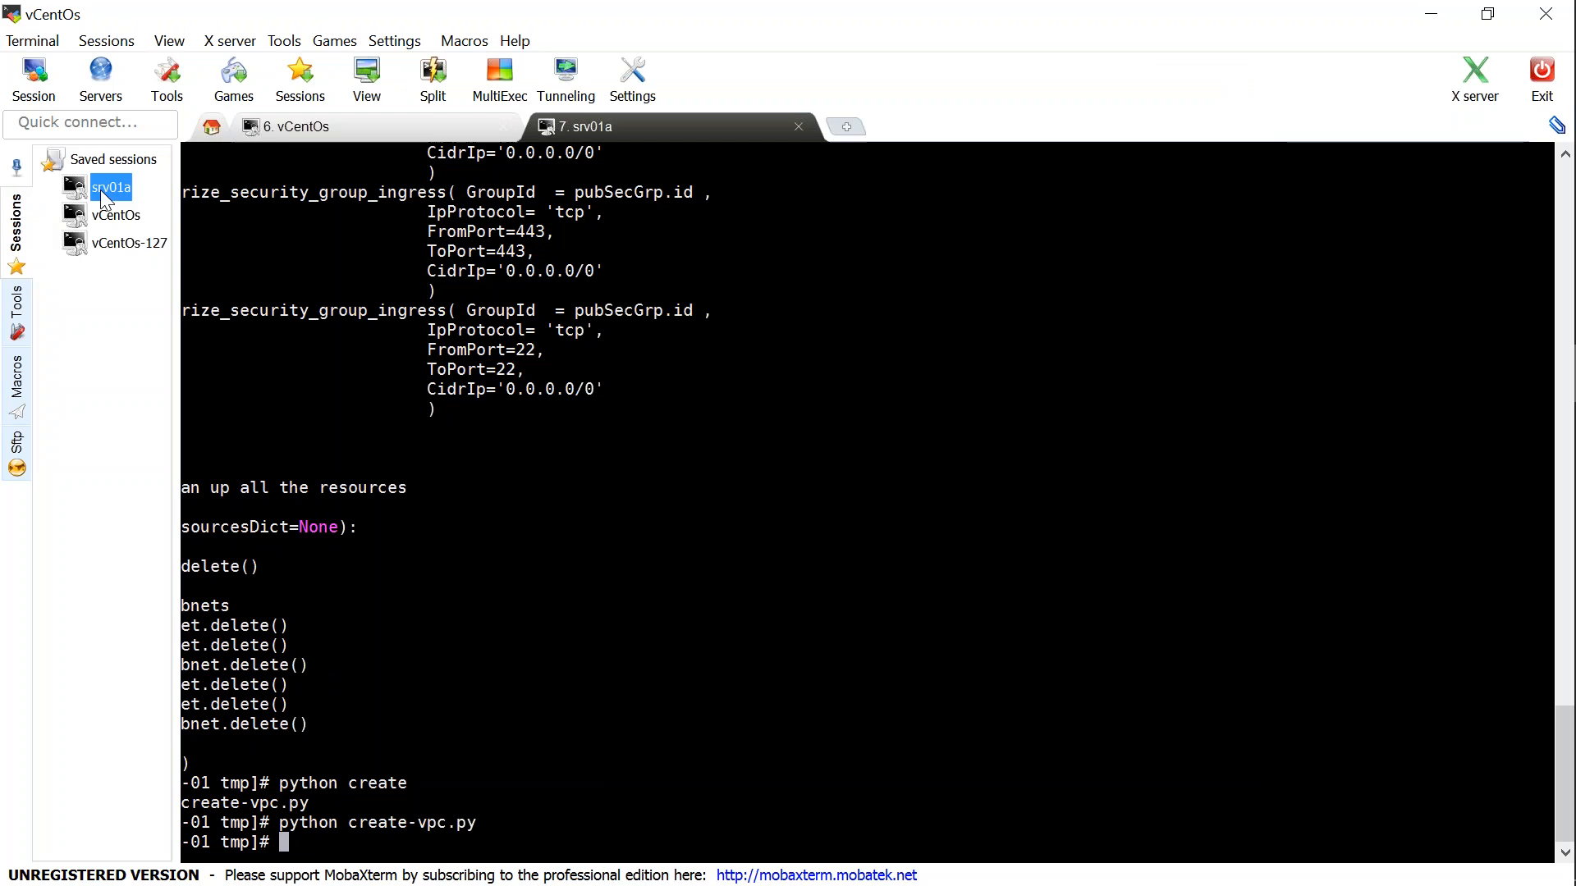
pyautogui.click(504, 128)
pyautogui.click(751, 476)
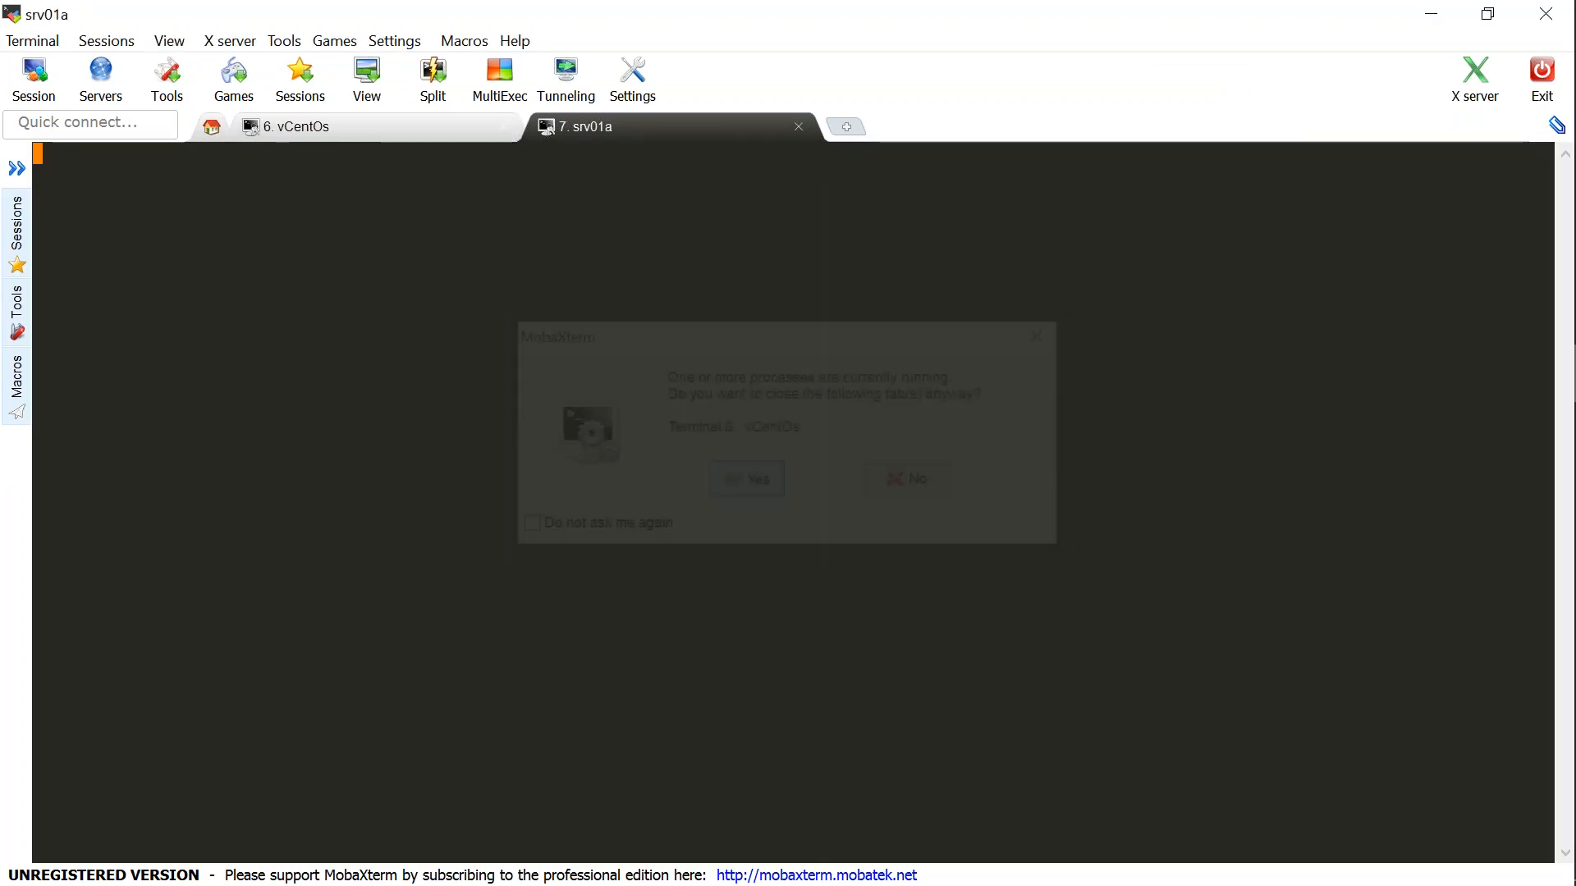
# Rename the srv01a terminal tab to RDS-Client and switch to the root user with sudo su -
pyautogui.rightClick(581, 128)
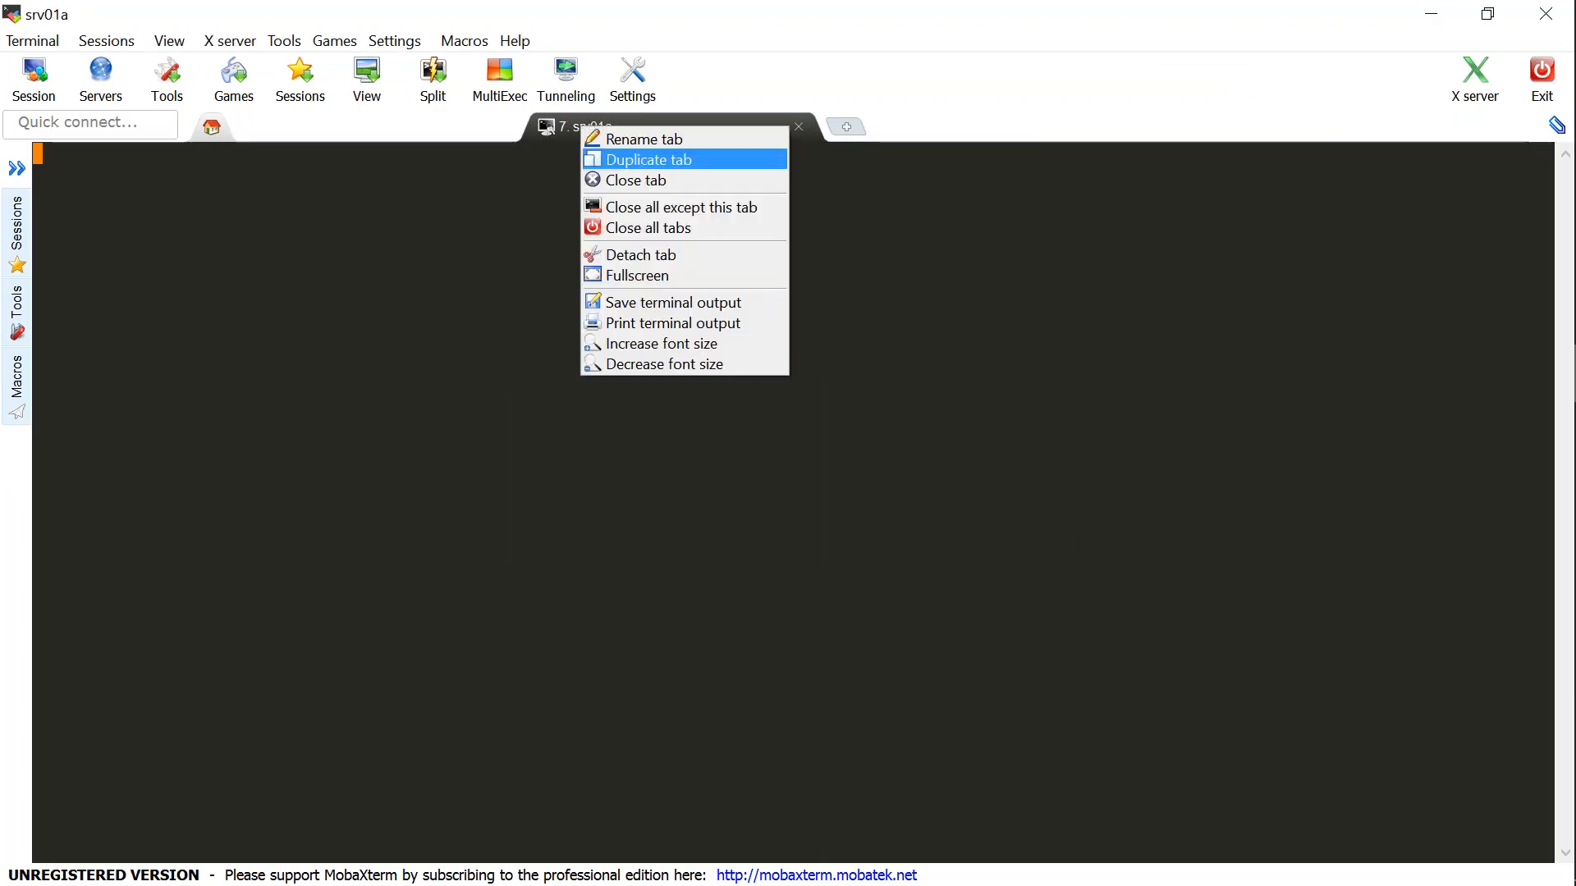
pyautogui.click(628, 138)
pyautogui.write('RD')
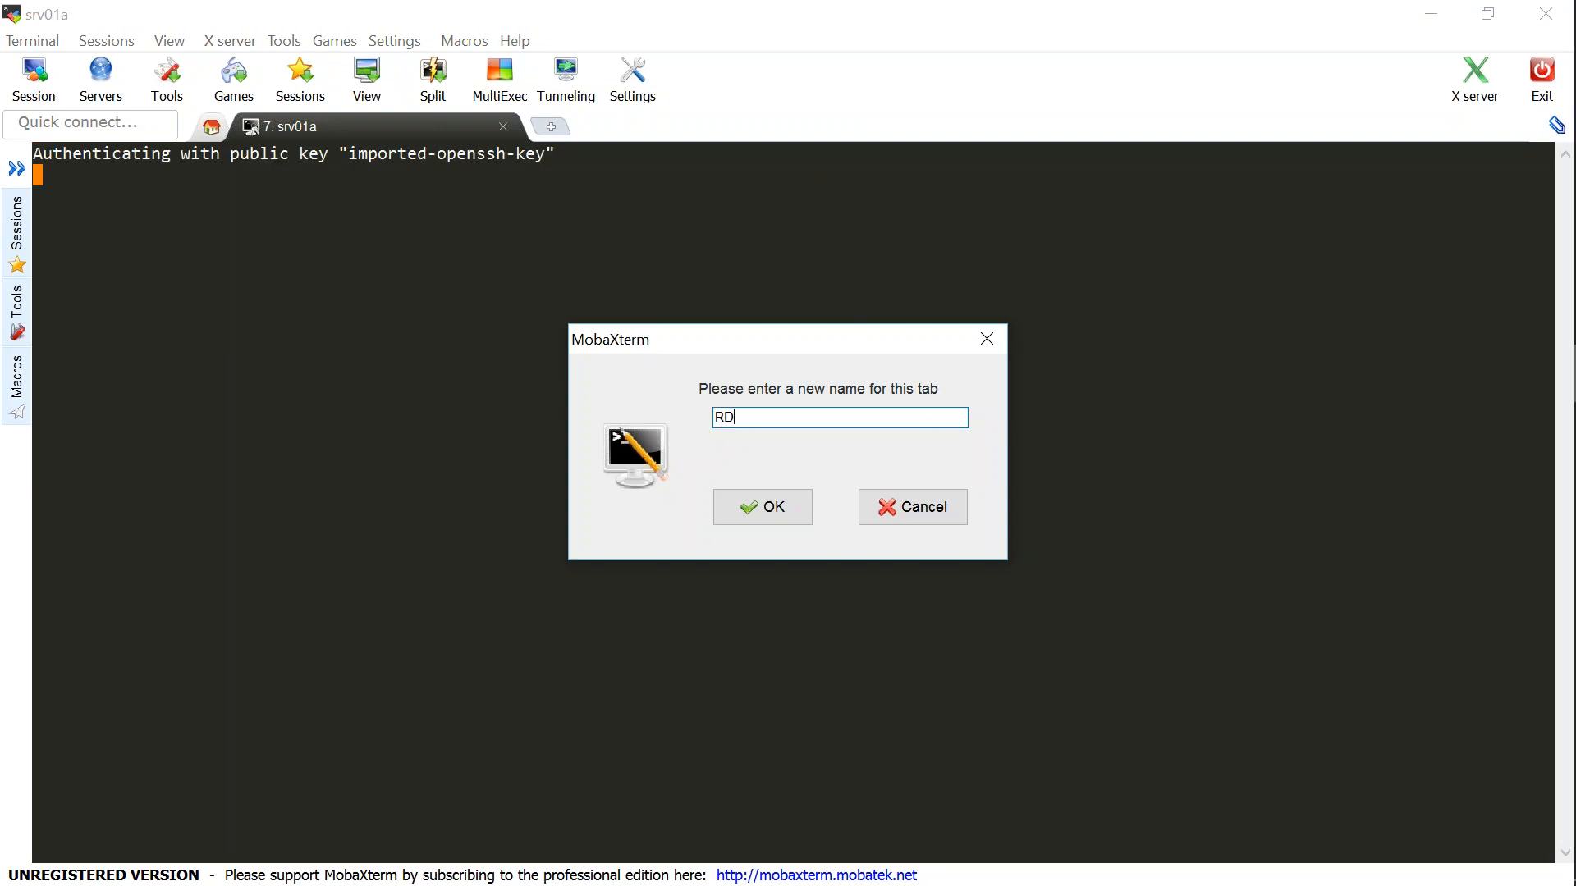
pyautogui.write('S-Client-')
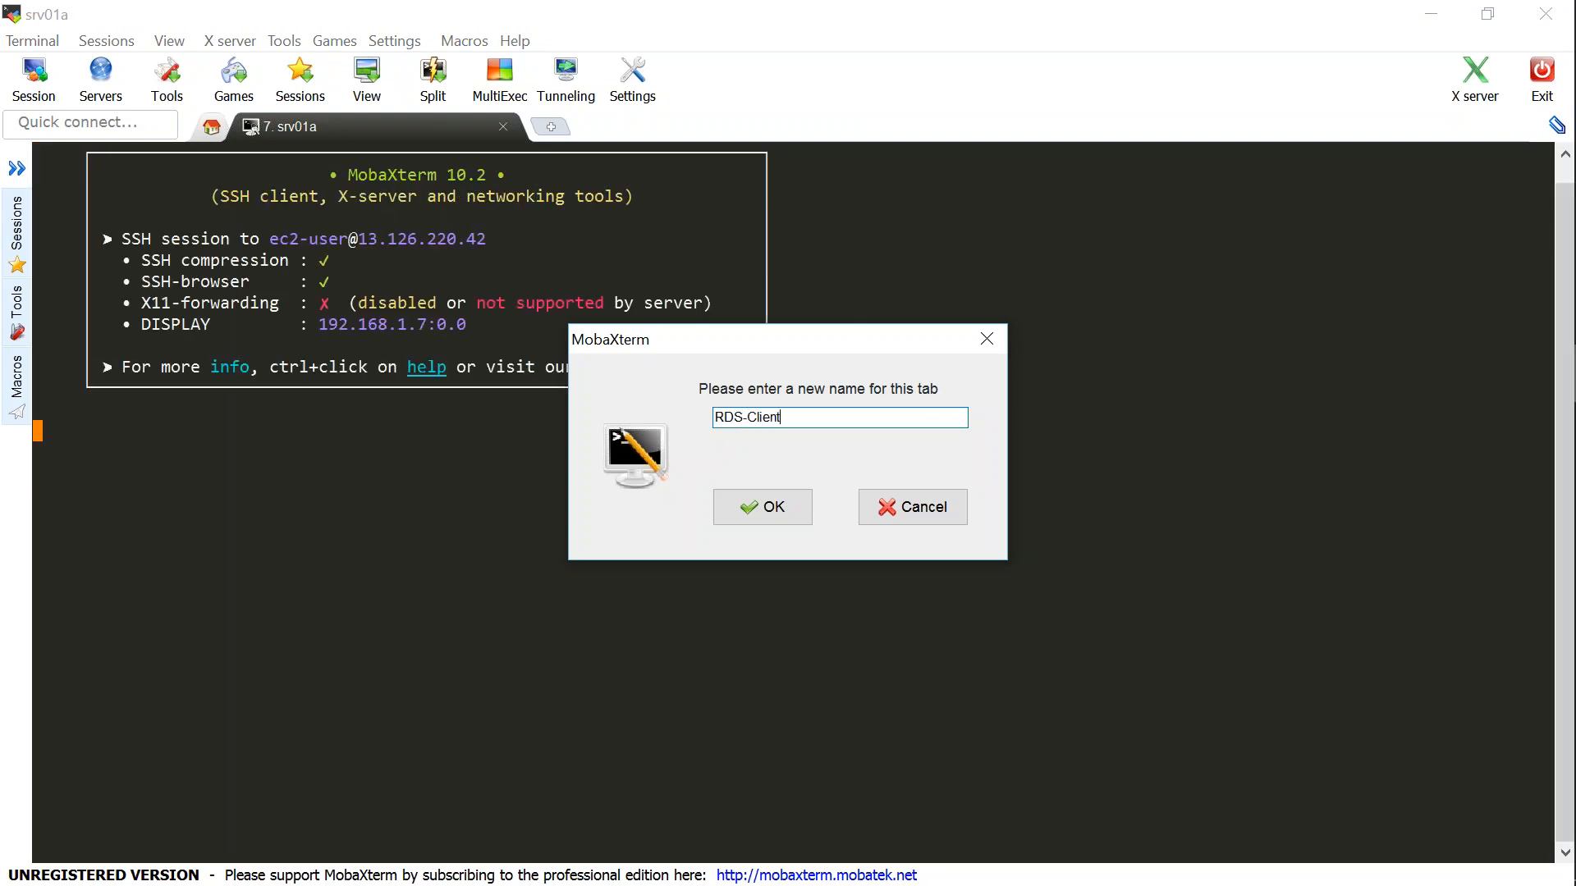
pyautogui.press('BackSpace')
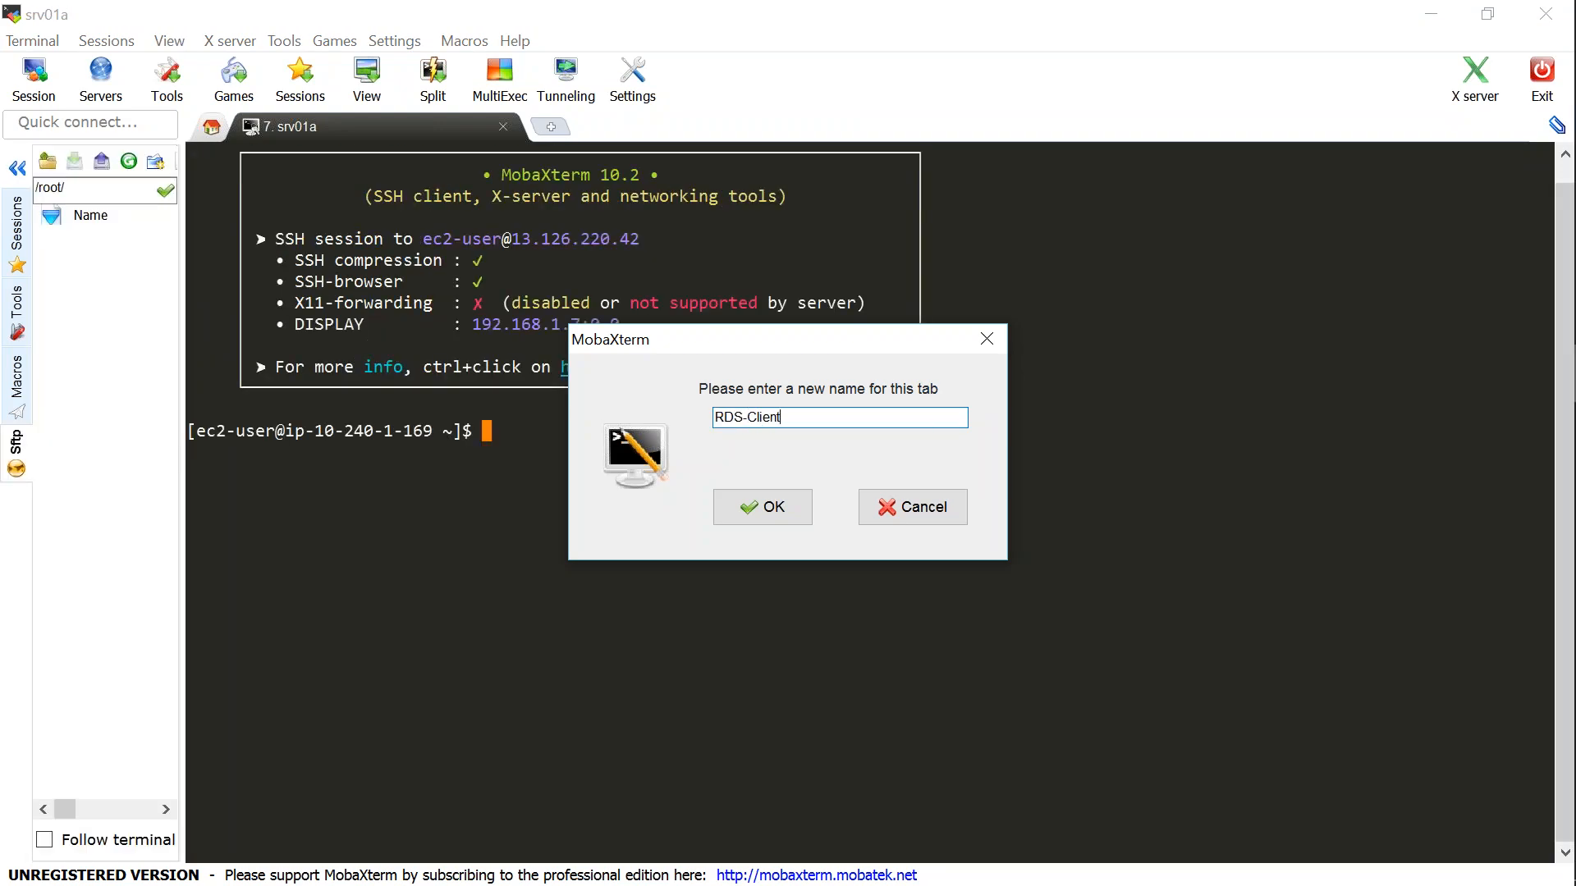
pyautogui.press('Return')
pyautogui.write('sudo su -')
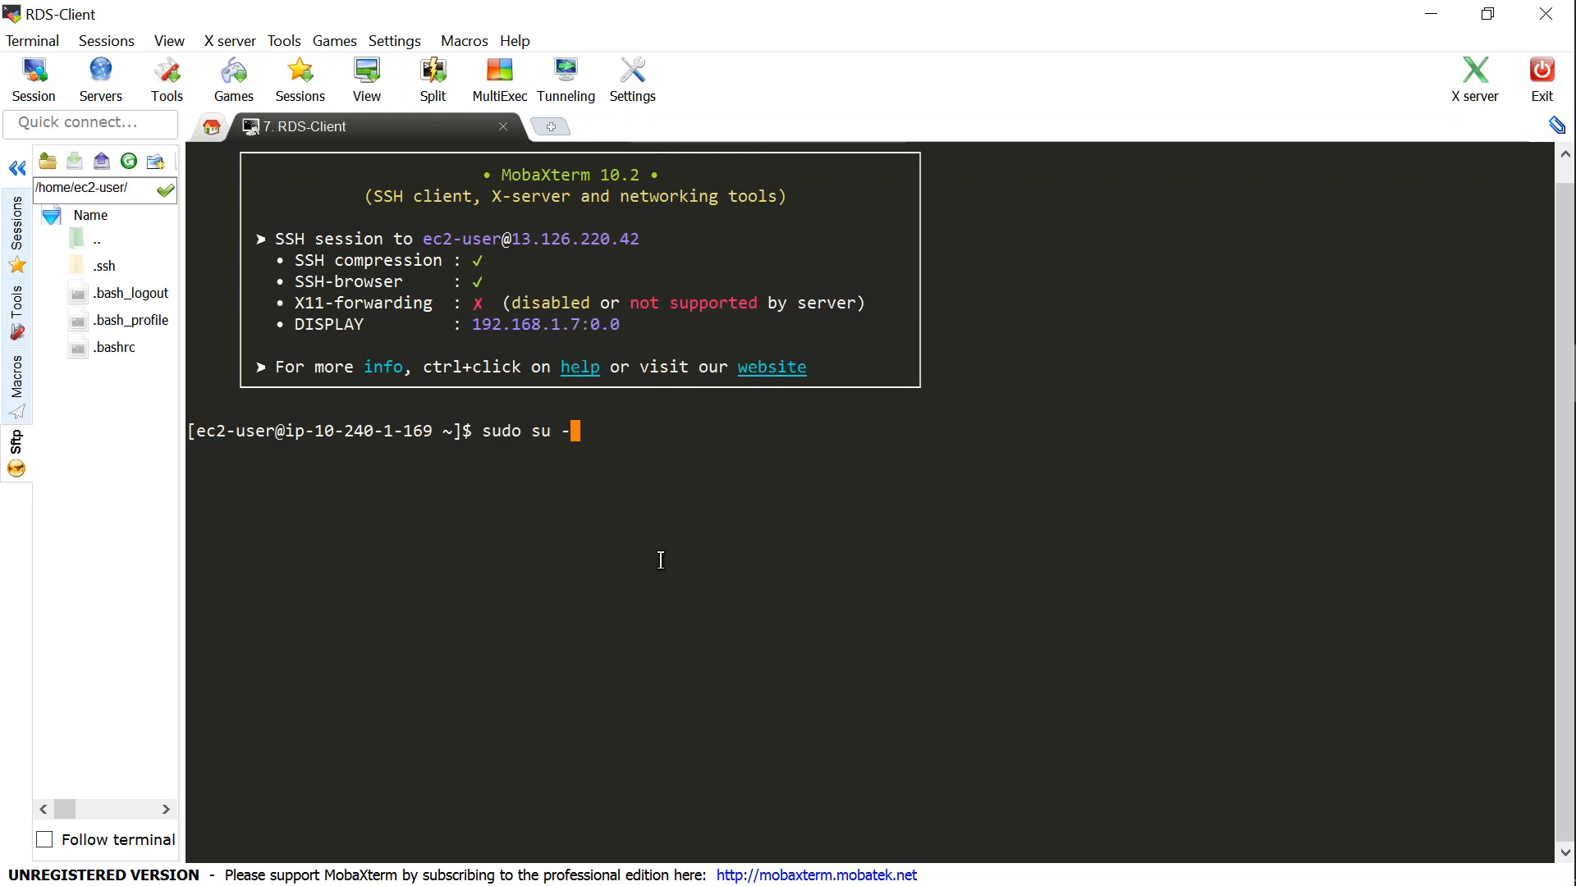
pyautogui.press('Return')
pyautogui.write('y')
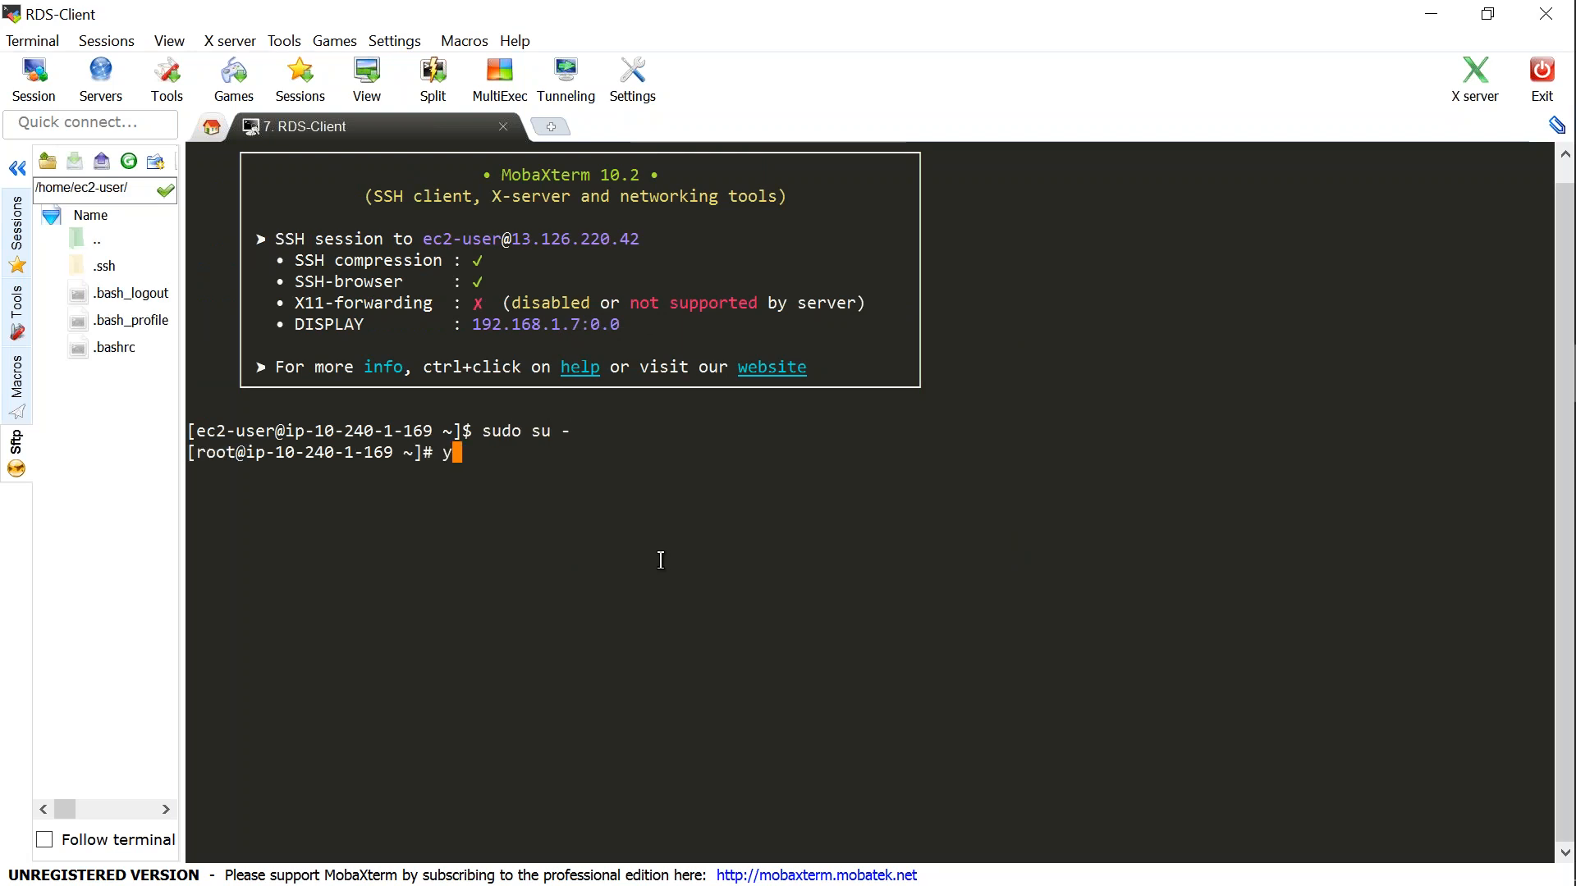
pyautogui.write('um -y install mysq')
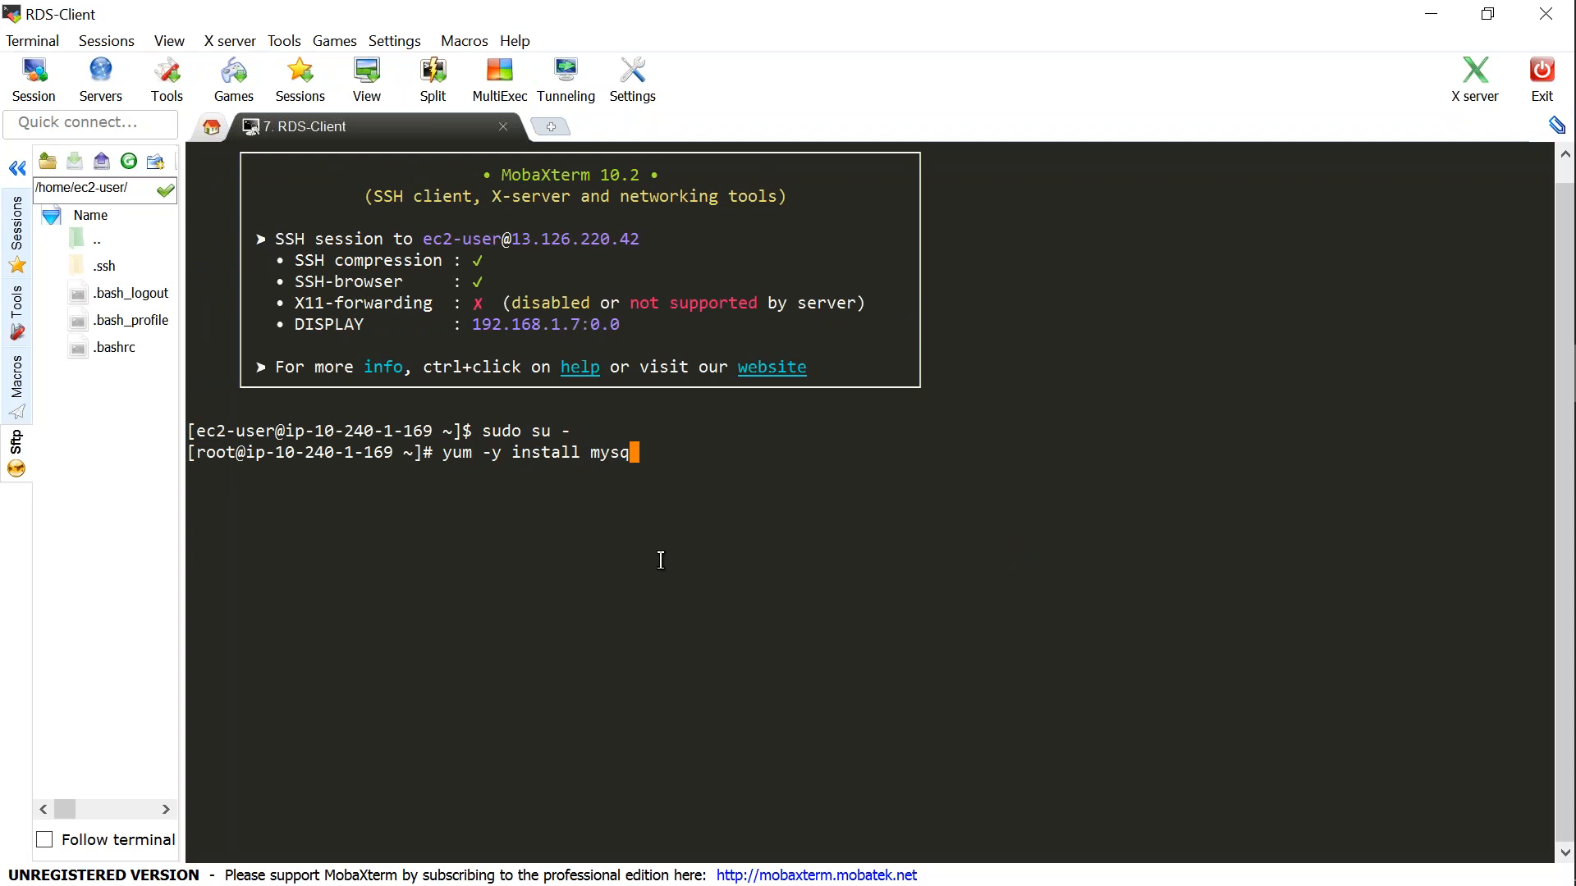
pyautogui.write('l-client')
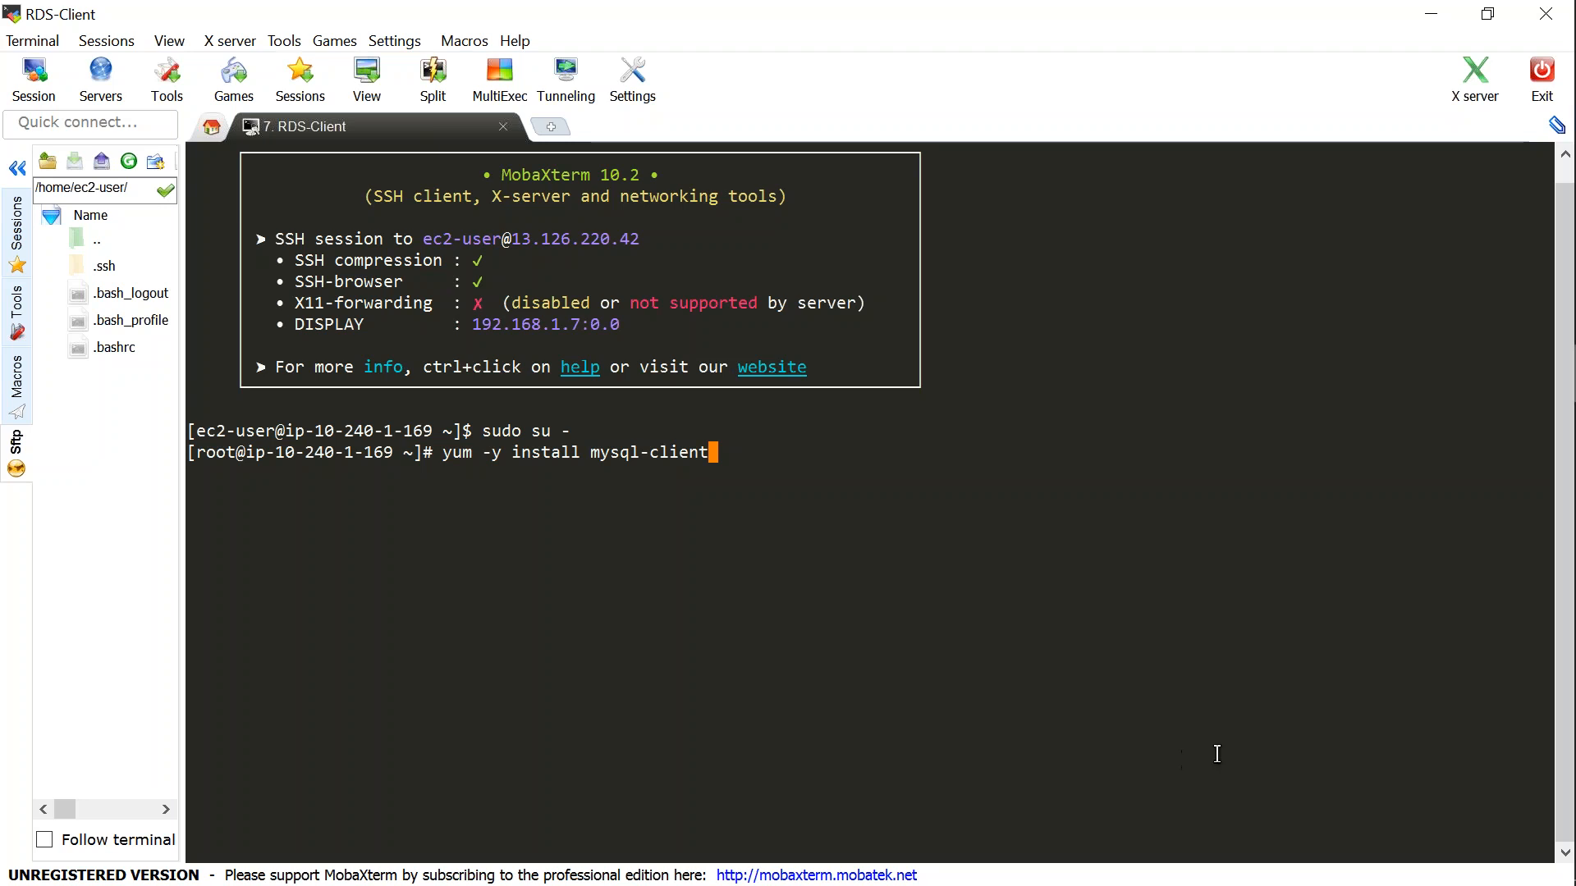
# Copy the command yum -y install mariadb from the GitHub page and run it in the RDS-Client terminal, discarding the unfinished command line
pyautogui.hotkey('alt', 'Tab')
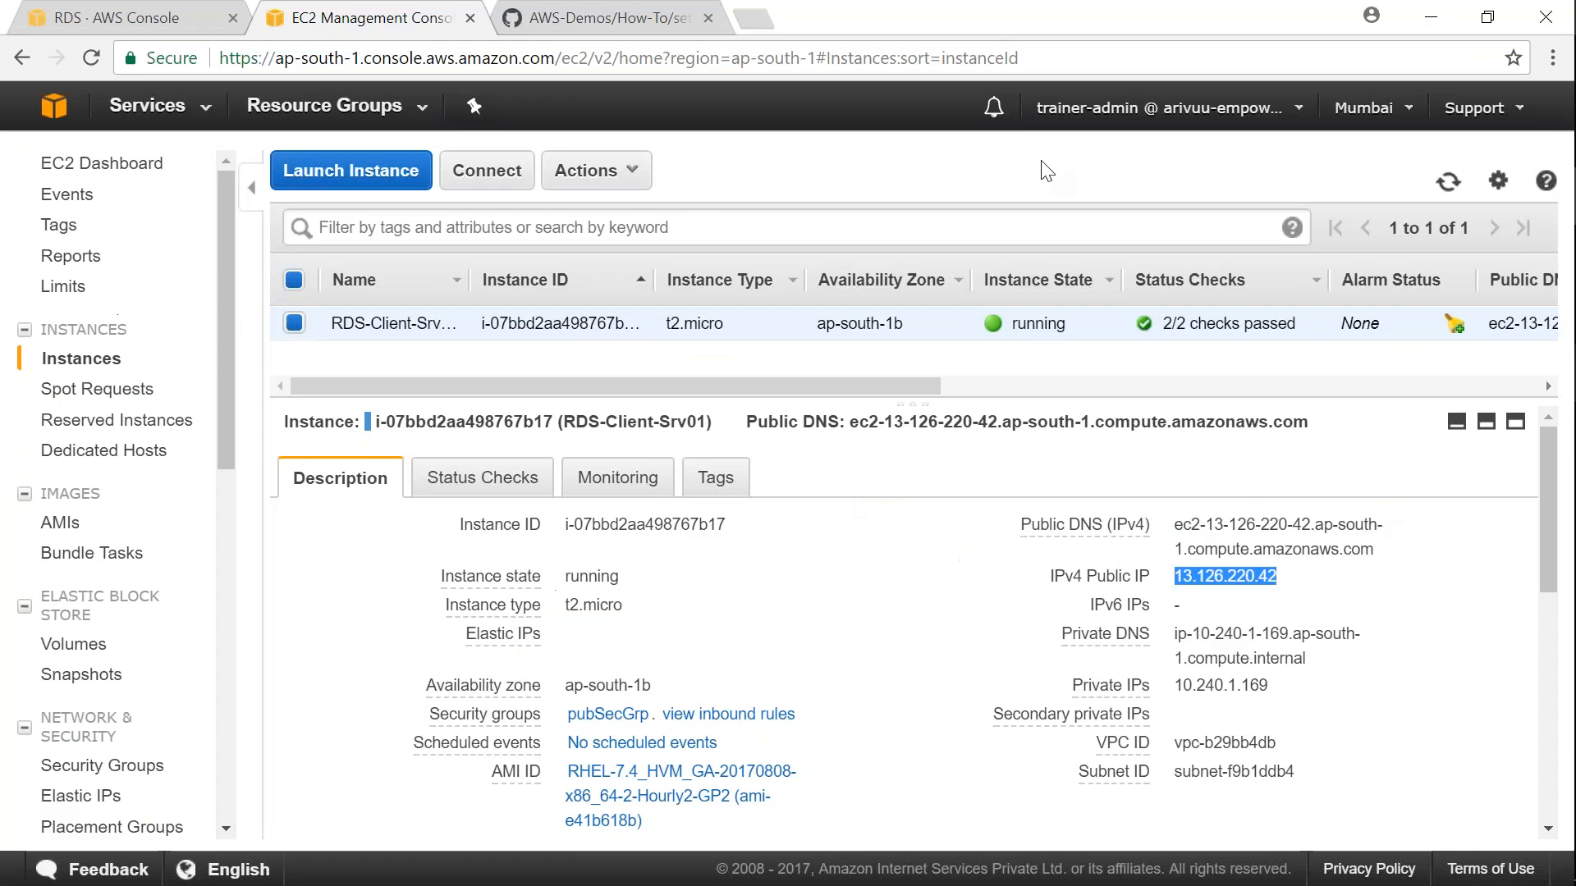
pyautogui.hotkey('ctrl', 'Tab')
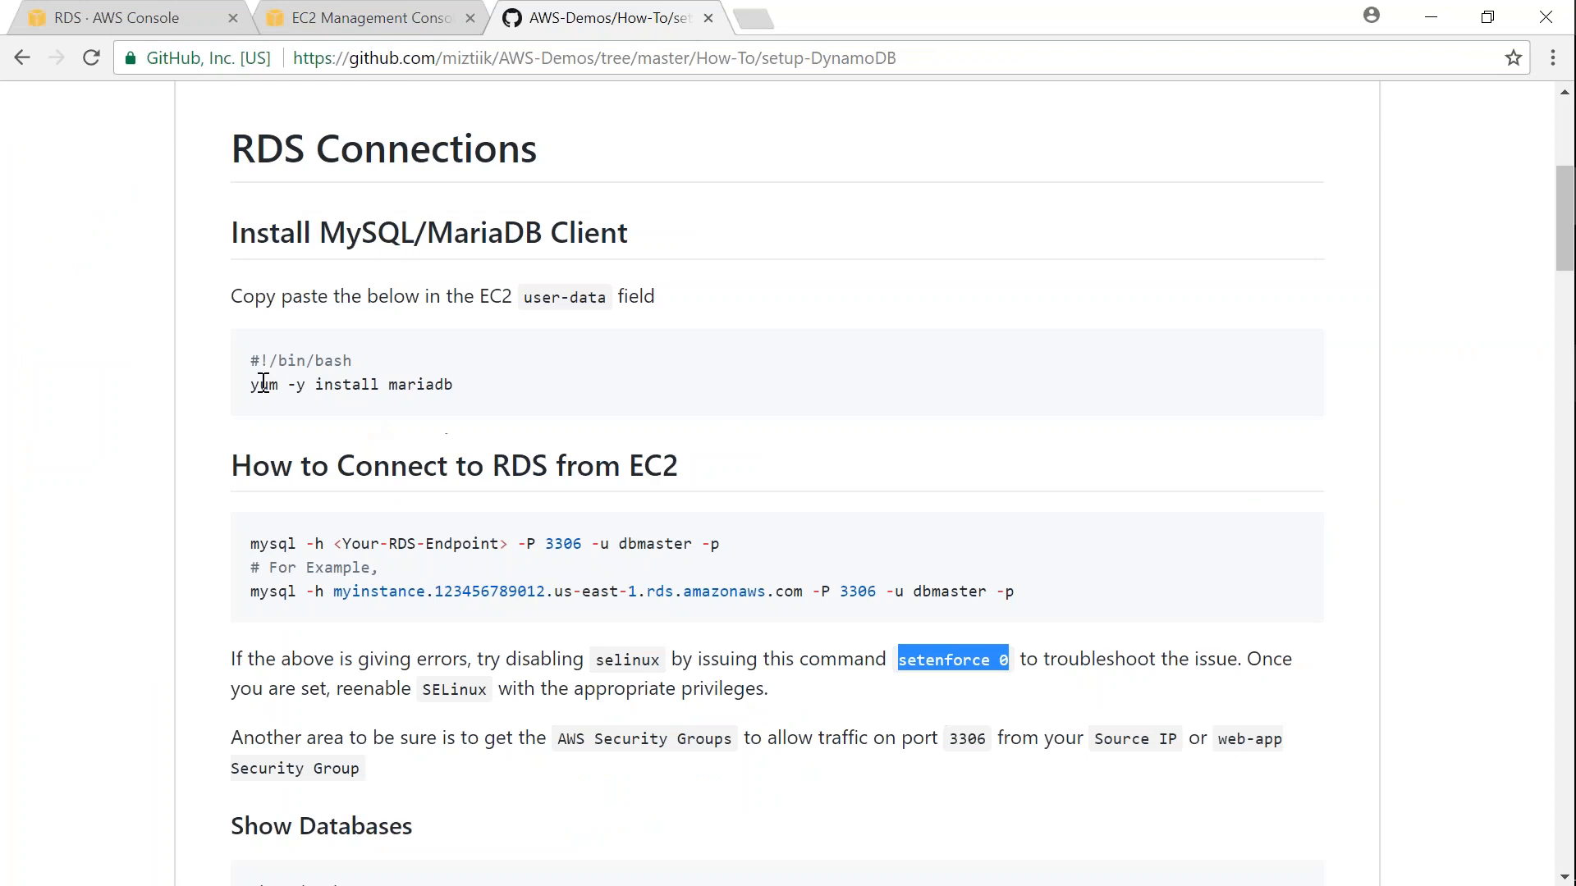
pyautogui.moveTo(252, 384); pyautogui.dragTo(476, 383)
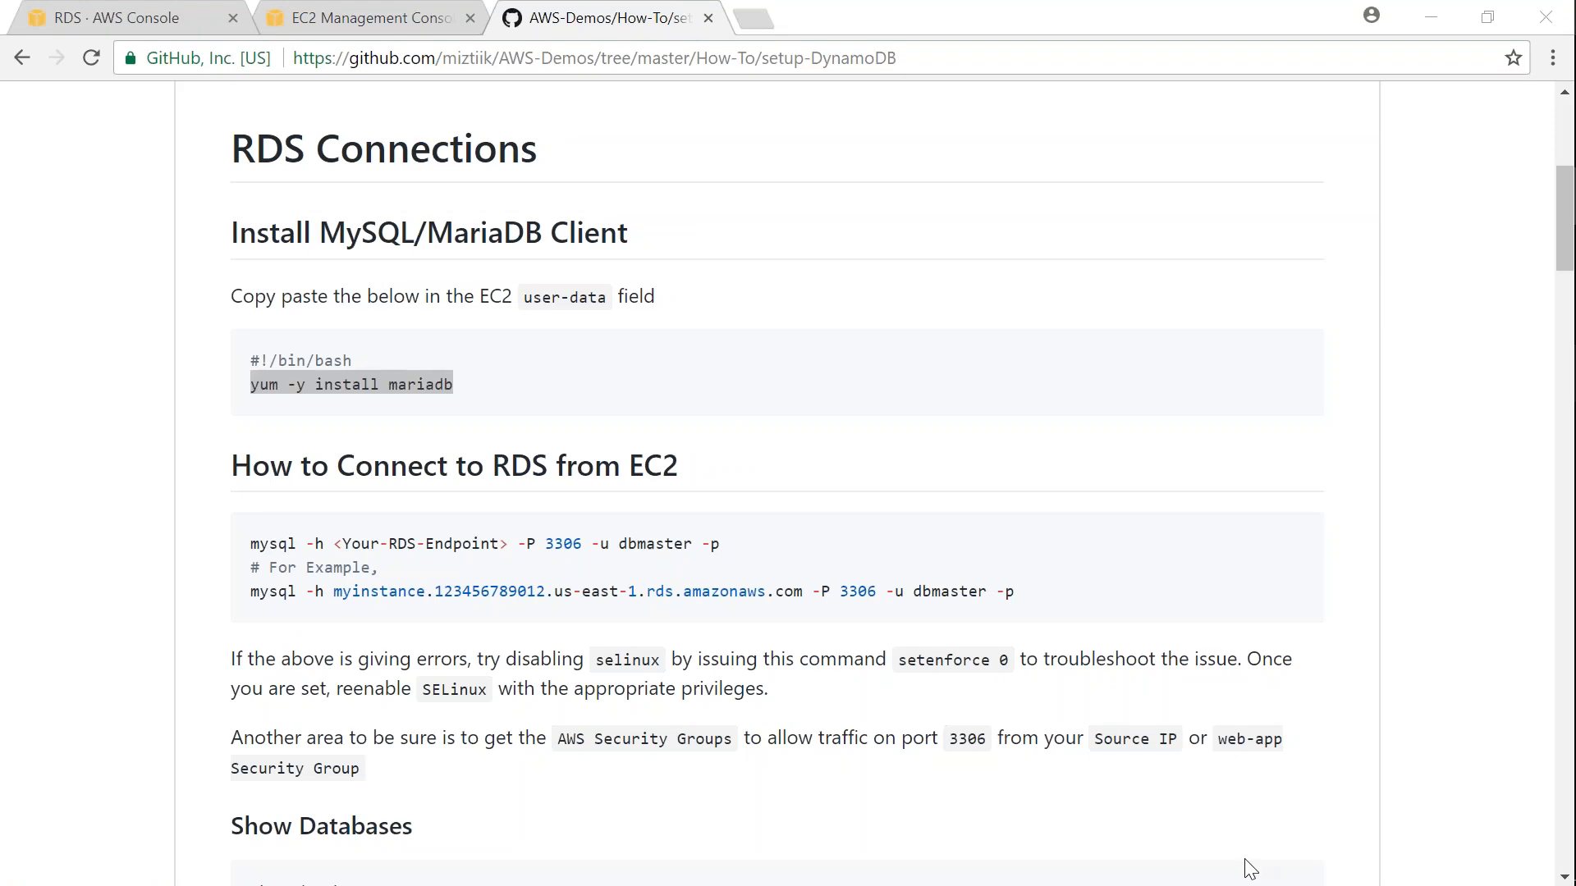
pyautogui.hotkey('alt', 'Tab')
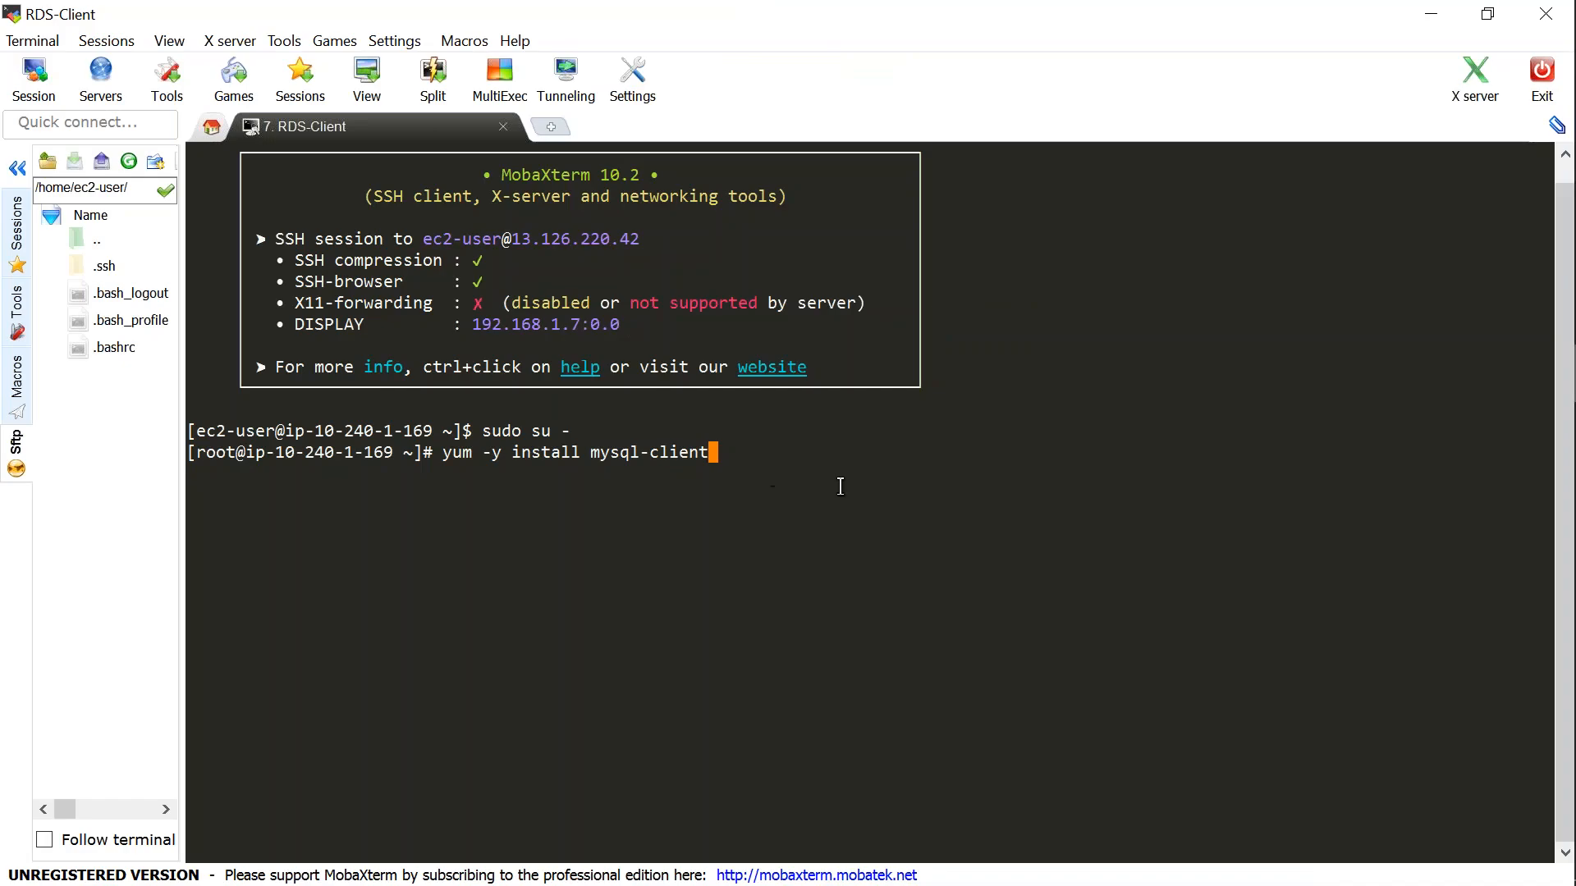
pyautogui.hotkey('ctrl', 'c')
pyautogui.rightClick(861, 500)
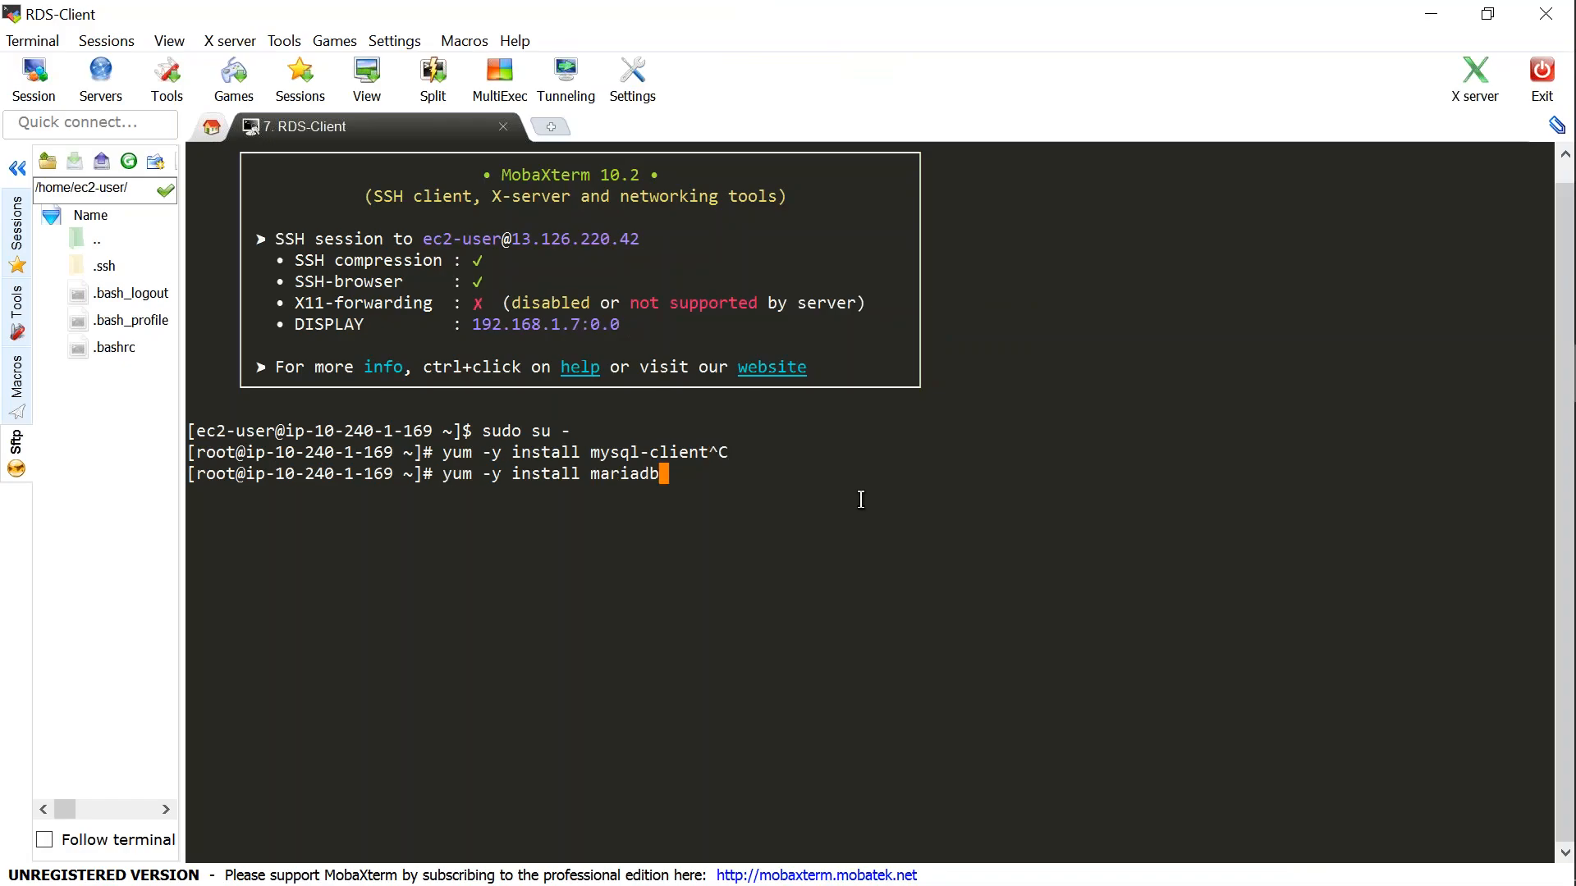
pyautogui.press('Return')
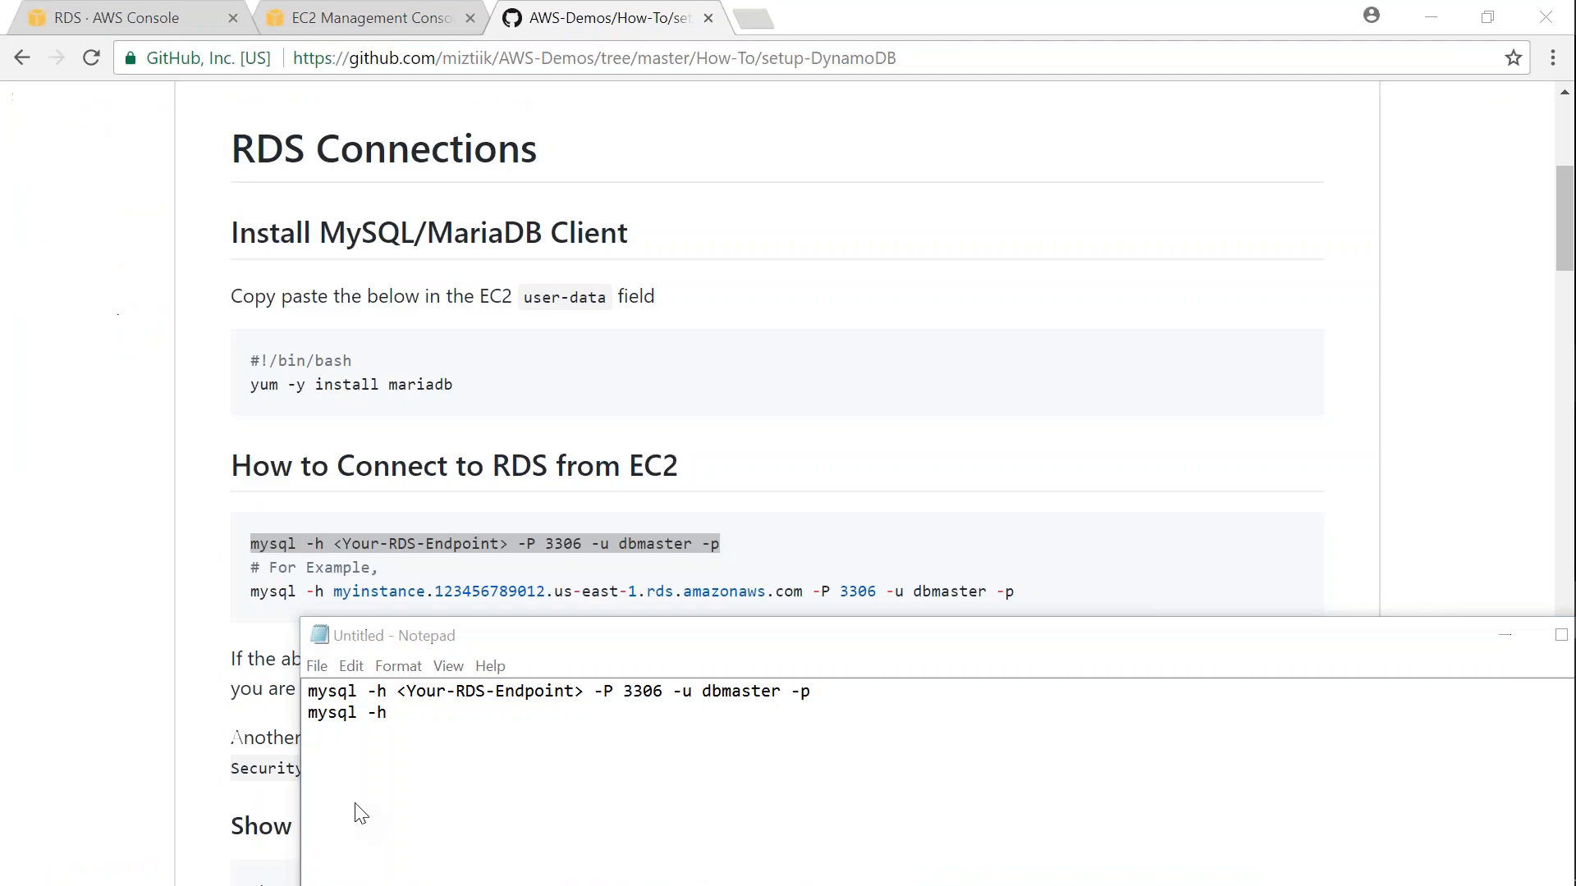
pyautogui.click(863, 500)
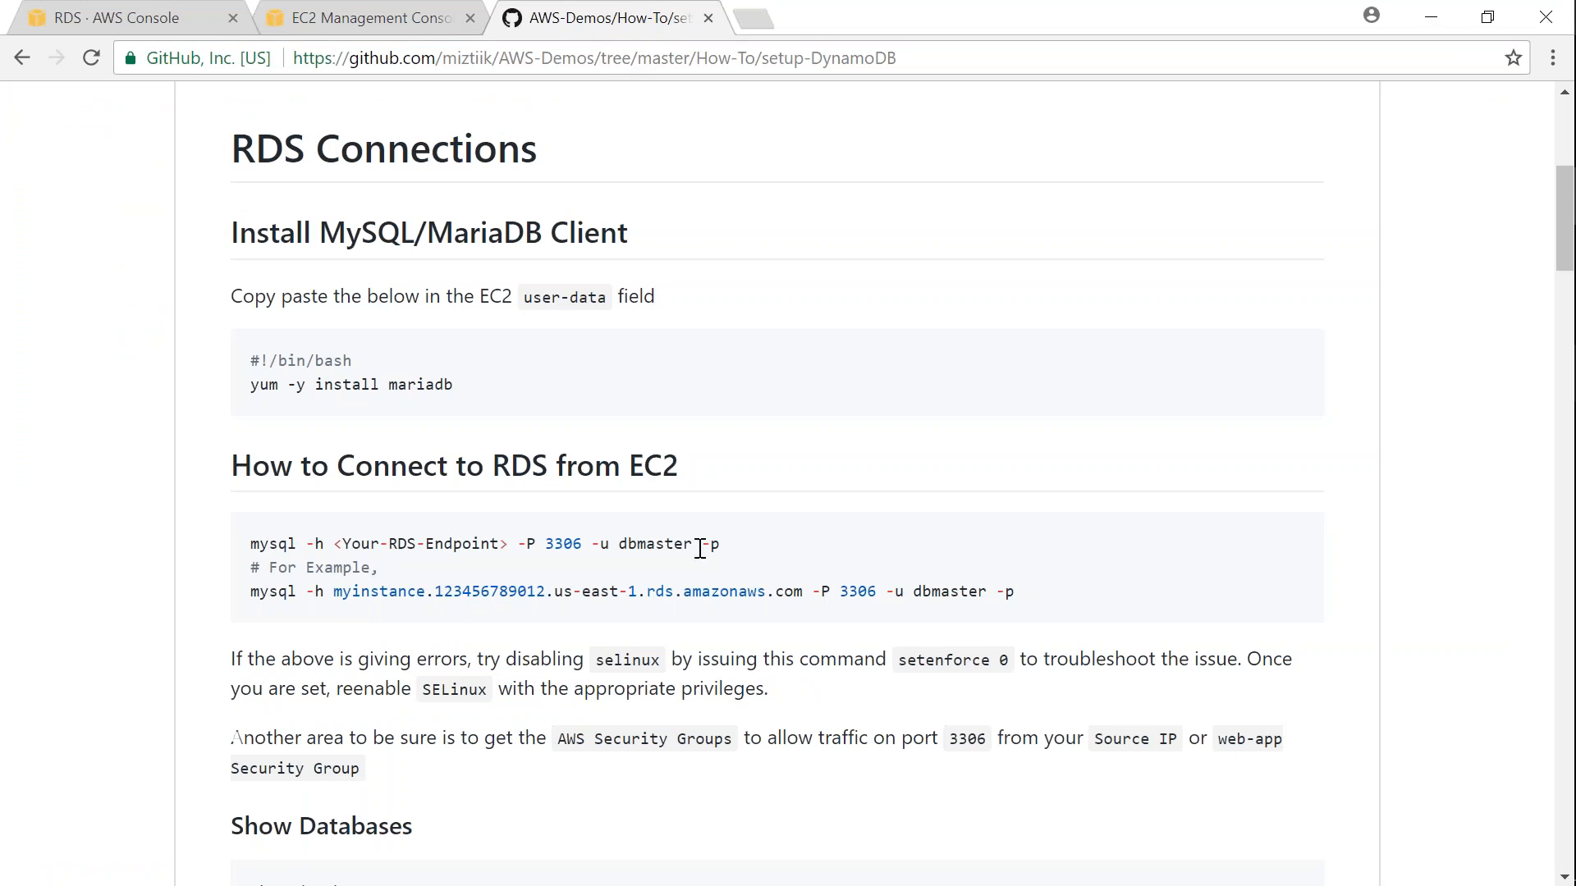
# Select the RDS connection command on the GitHub page and expand the valaxy-rds-demo-custom-db01 details in the RDS instances list
pyautogui.moveTo(251, 543); pyautogui.dragTo(663, 544)
pyautogui.click(697, 520)
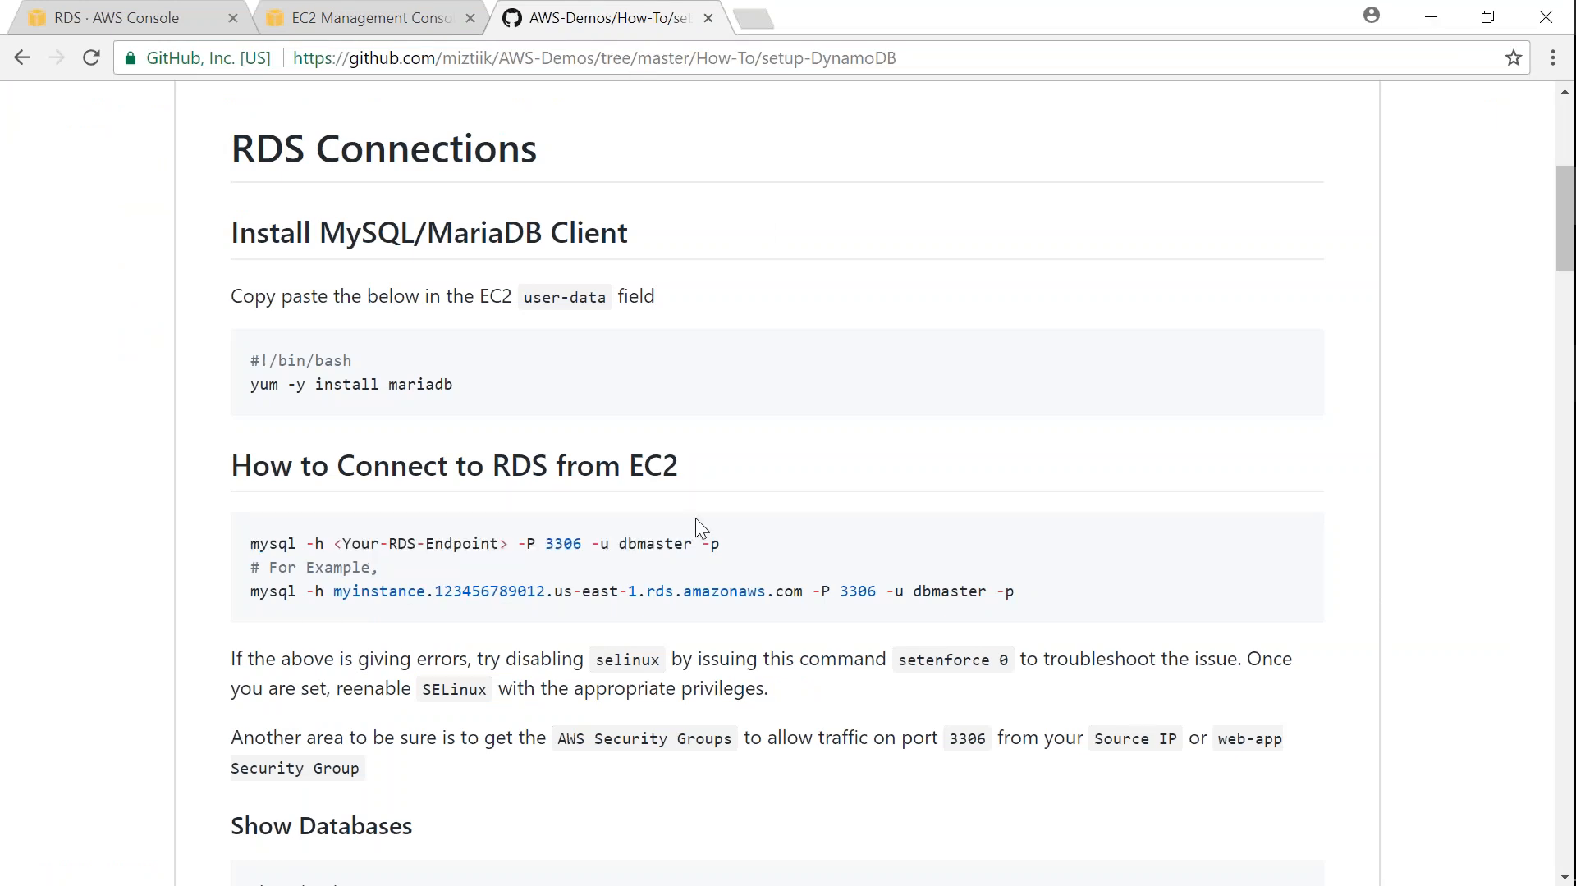
pyautogui.click(140, 7)
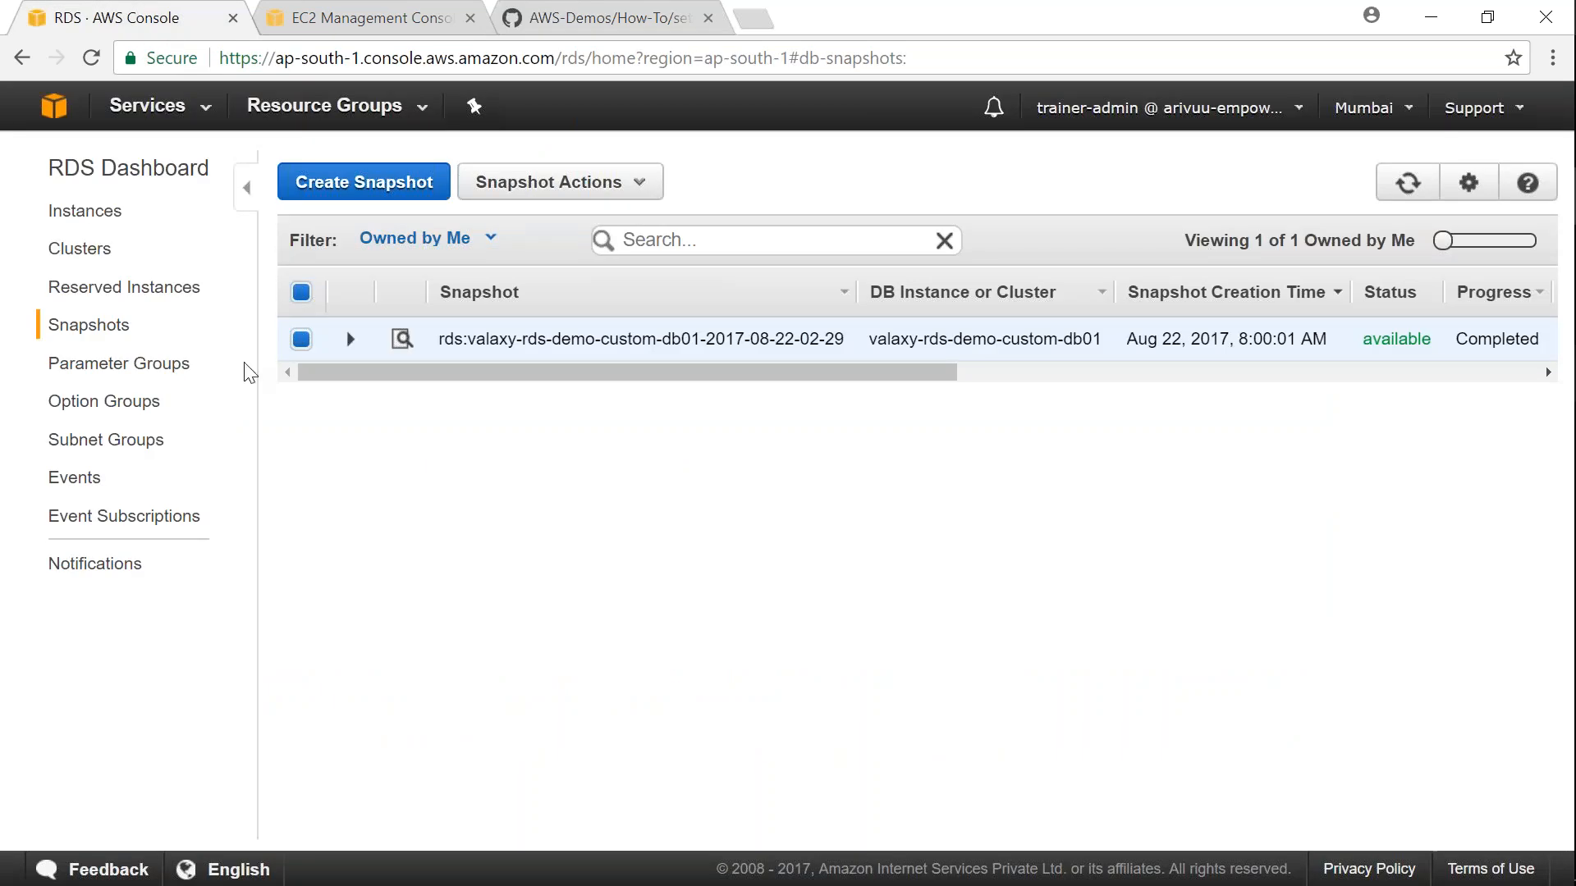
pyautogui.click(91, 215)
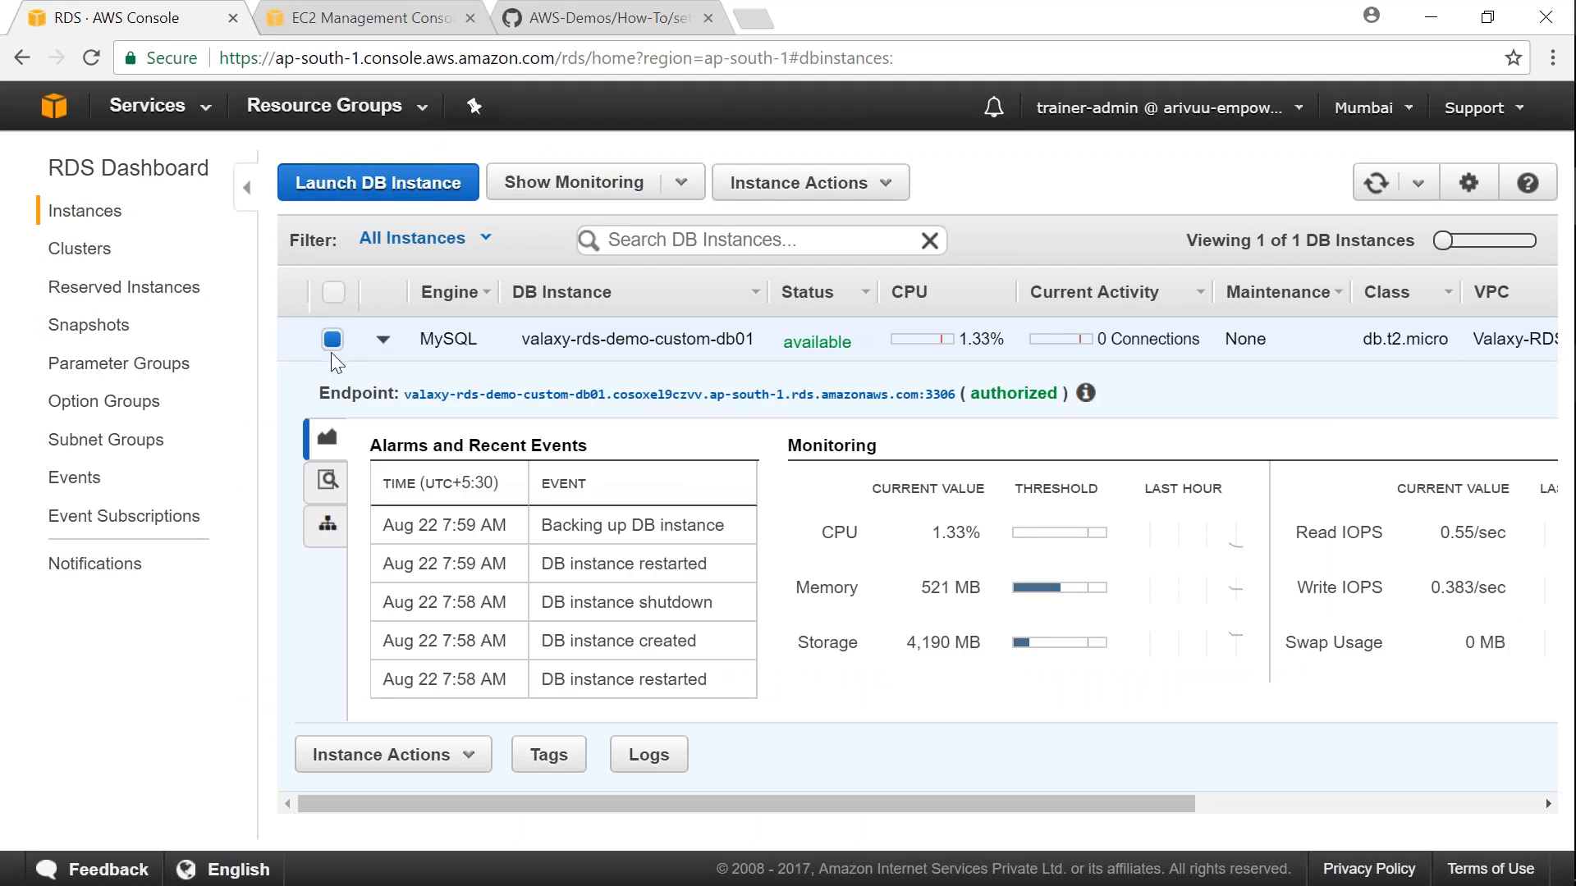
pyautogui.click(384, 341)
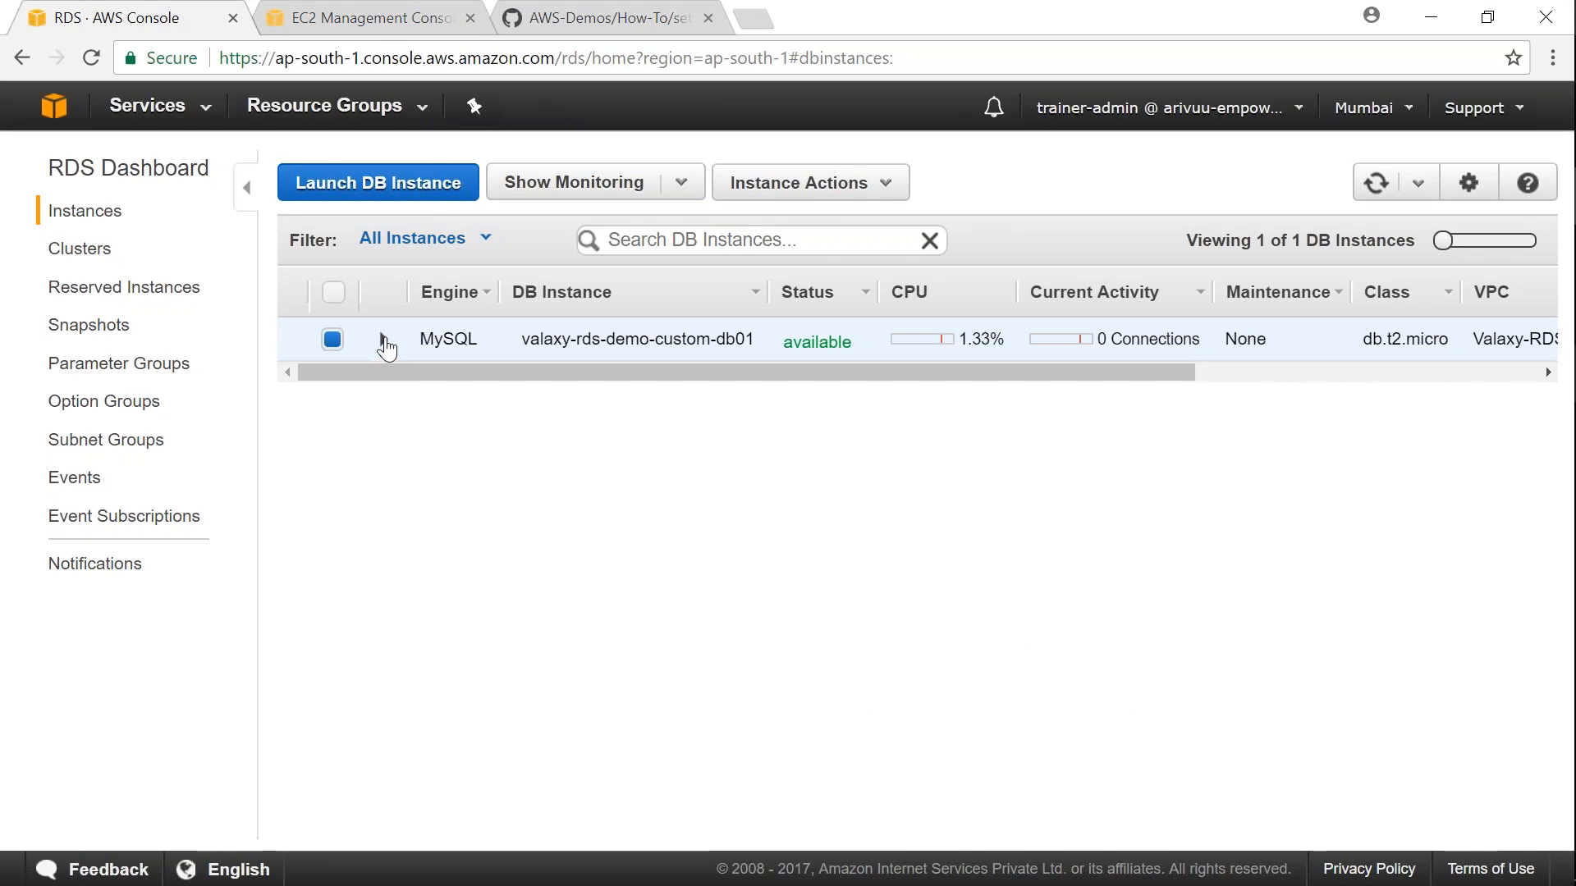
pyautogui.click(384, 340)
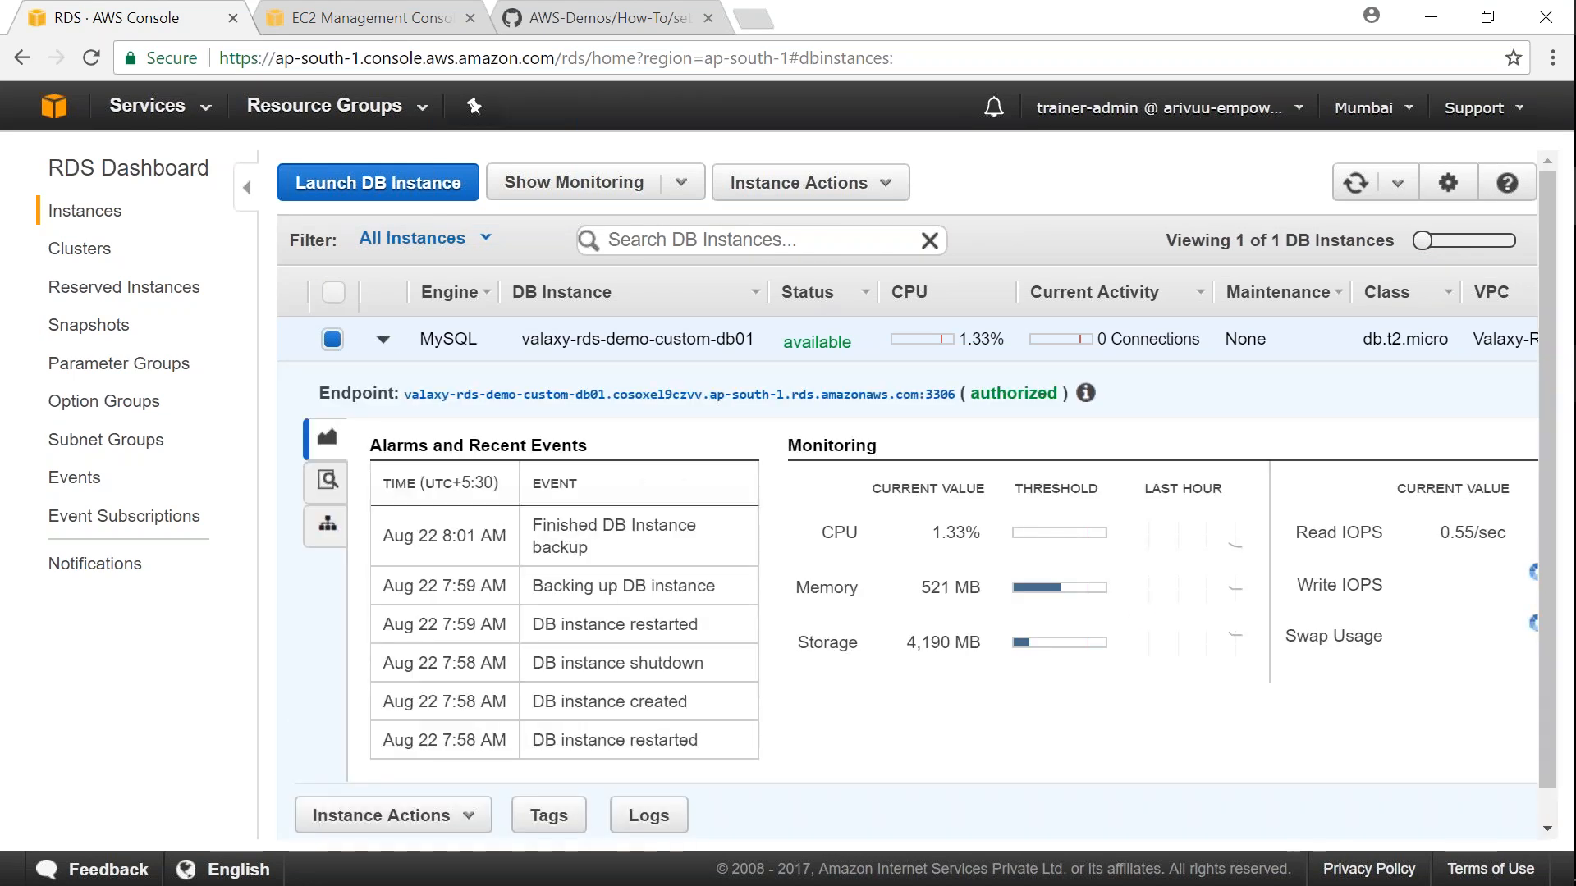
# Copy the valaxy-rds-demo-custom-db01 endpoint without its port and add it after mysql -h in the Notepad draft
pyautogui.moveTo(401, 394); pyautogui.dragTo(918, 395)
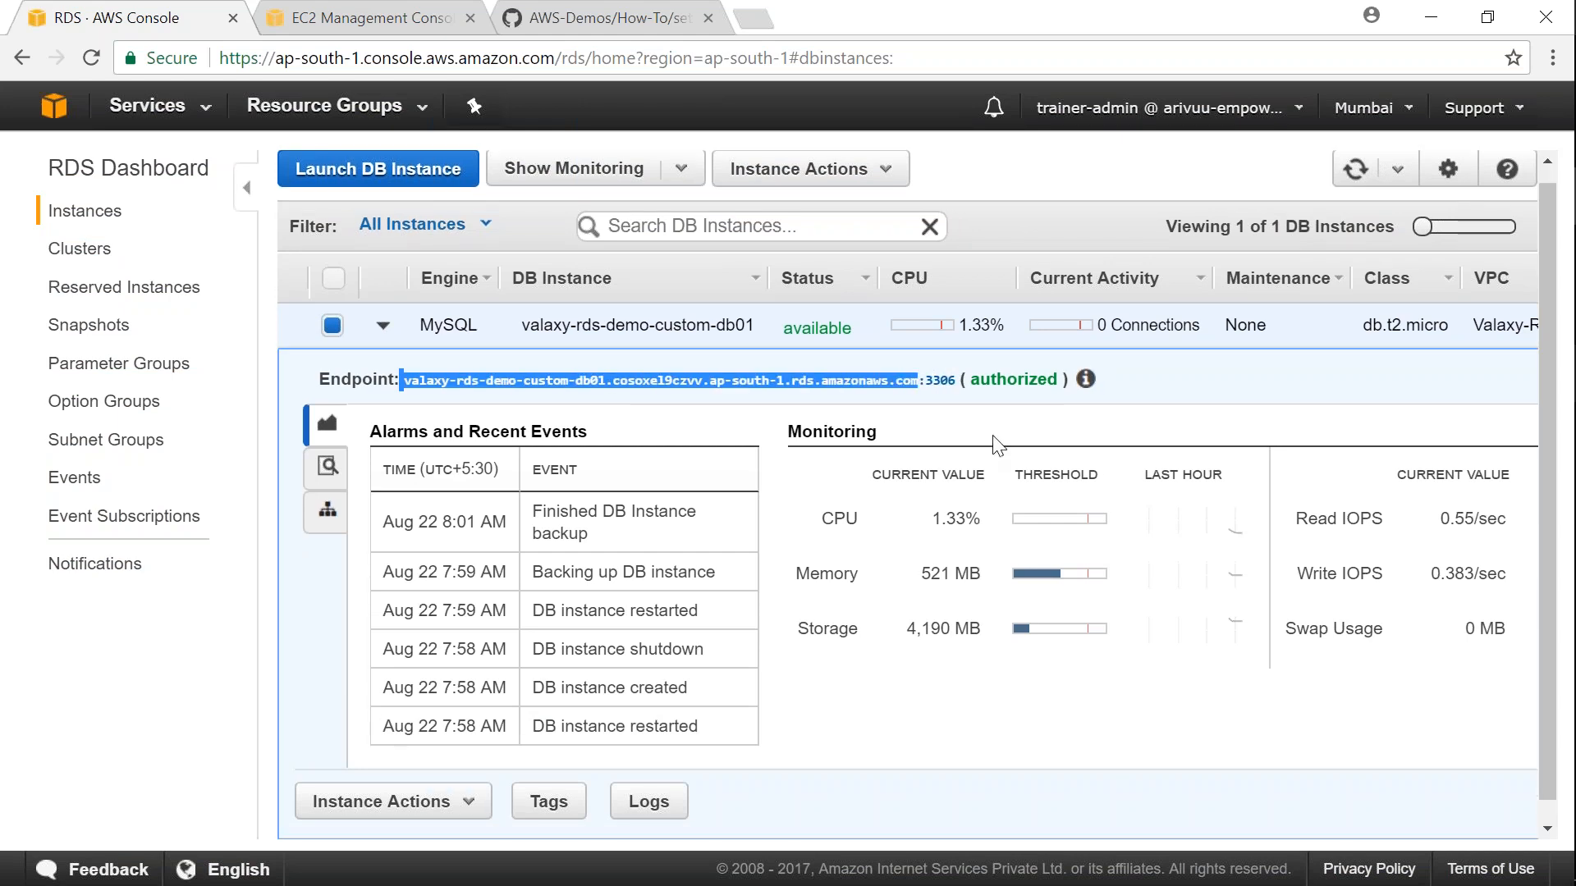
pyautogui.hotkey('alt', 'Tab')
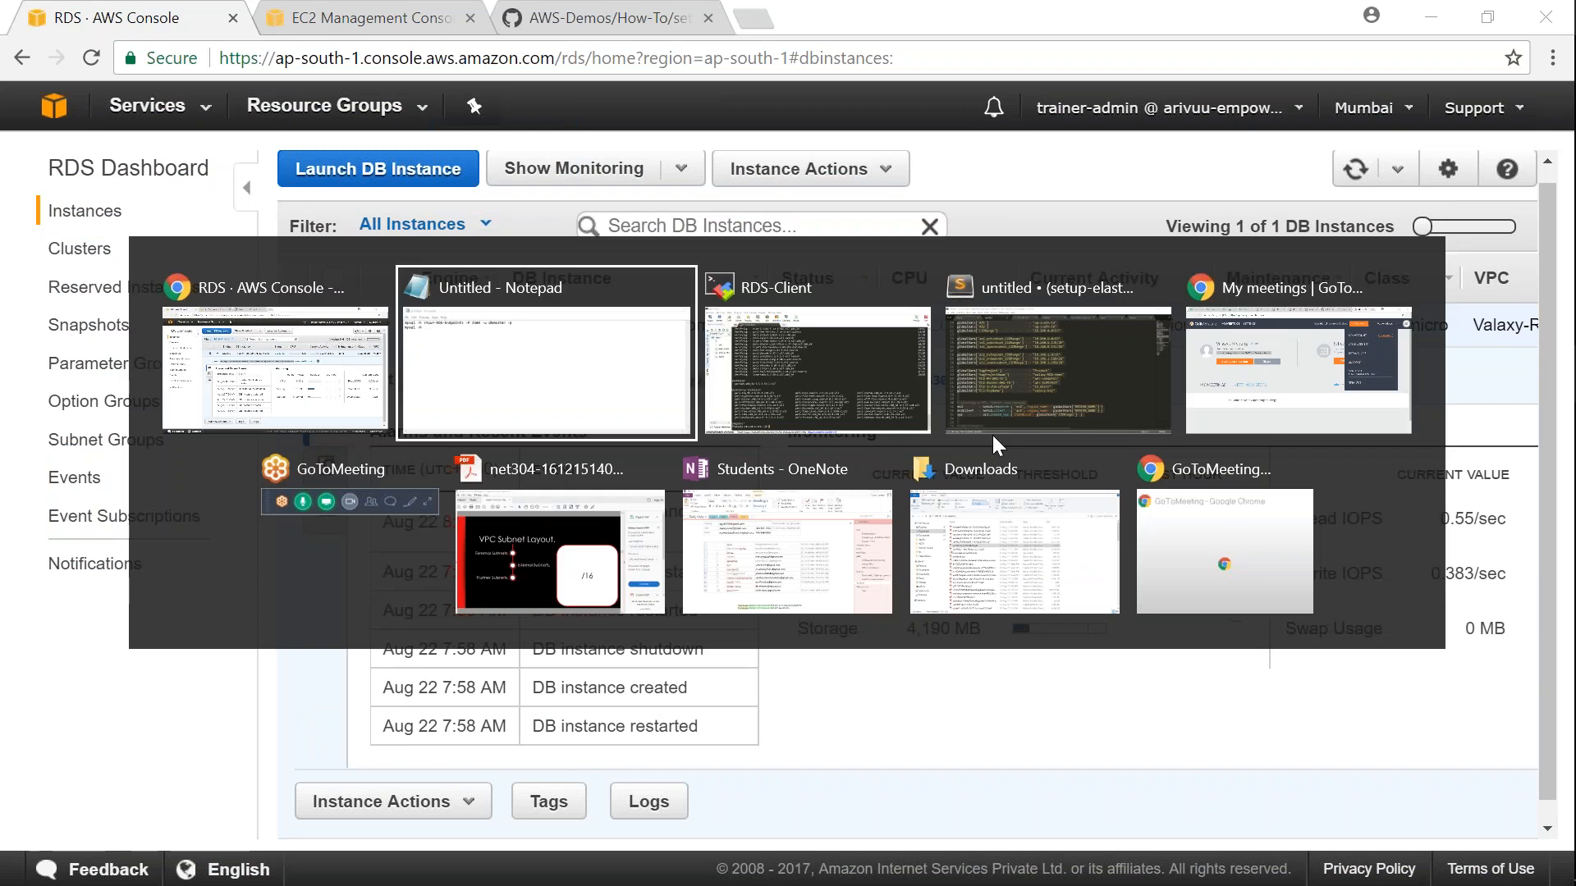
pyautogui.hotkey('ctrl', 'v')
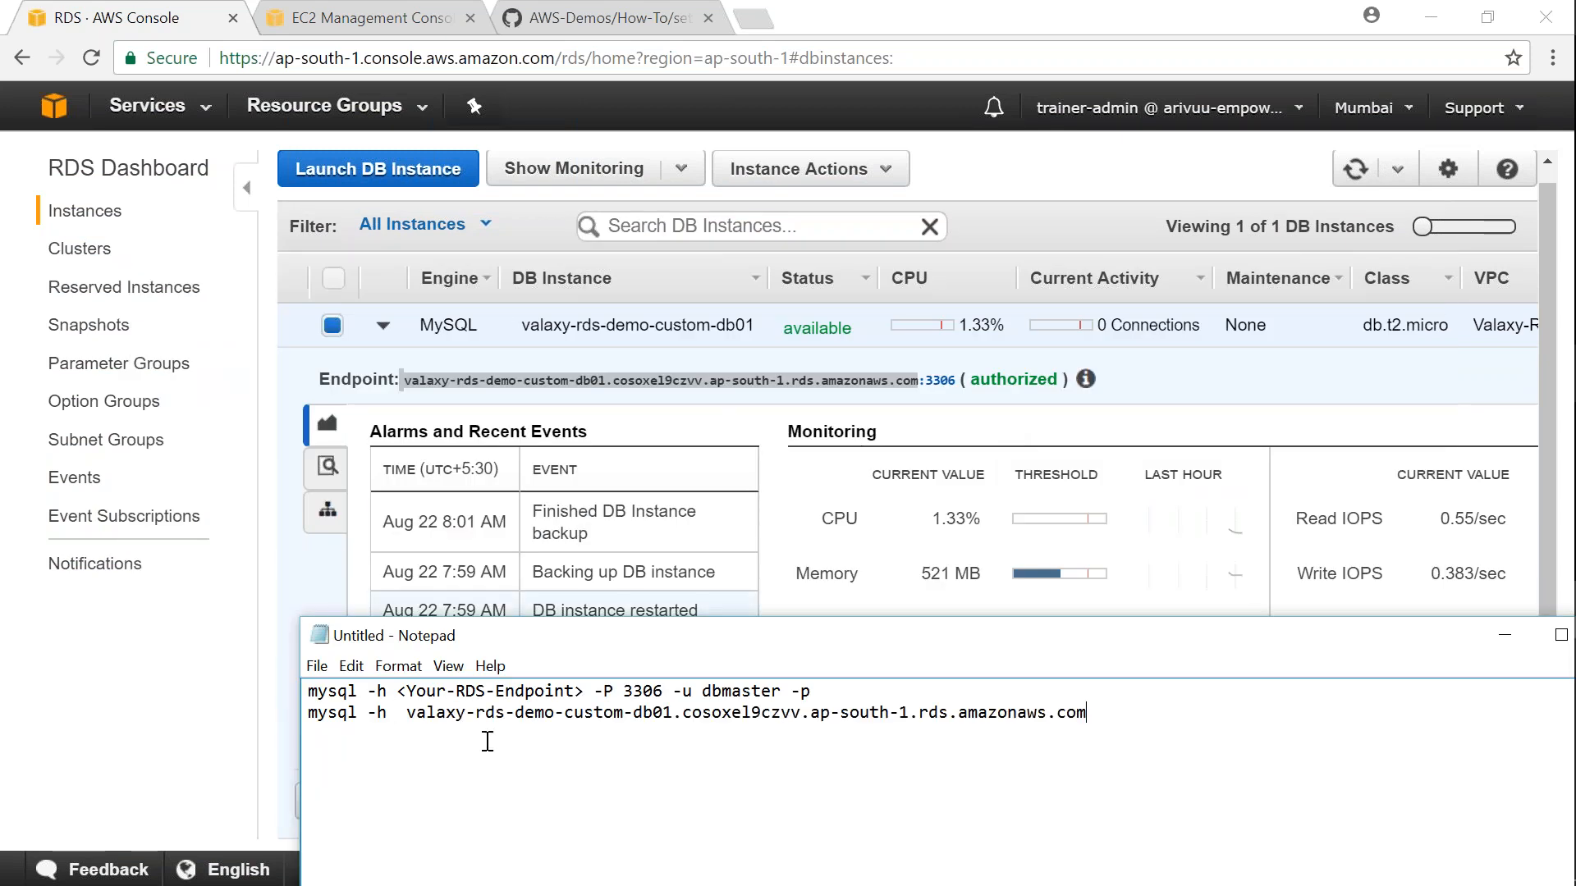
# Complete the second command line in Notepad with -P 3306 -u dbuser -p and select the whole line
pyautogui.moveTo(595, 692); pyautogui.dragTo(696, 693)
pyautogui.hotkey('ctrl', 'c')
pyautogui.click(1149, 712)
pyautogui.hotkey('ctrl', 'v')
pyautogui.write('db')
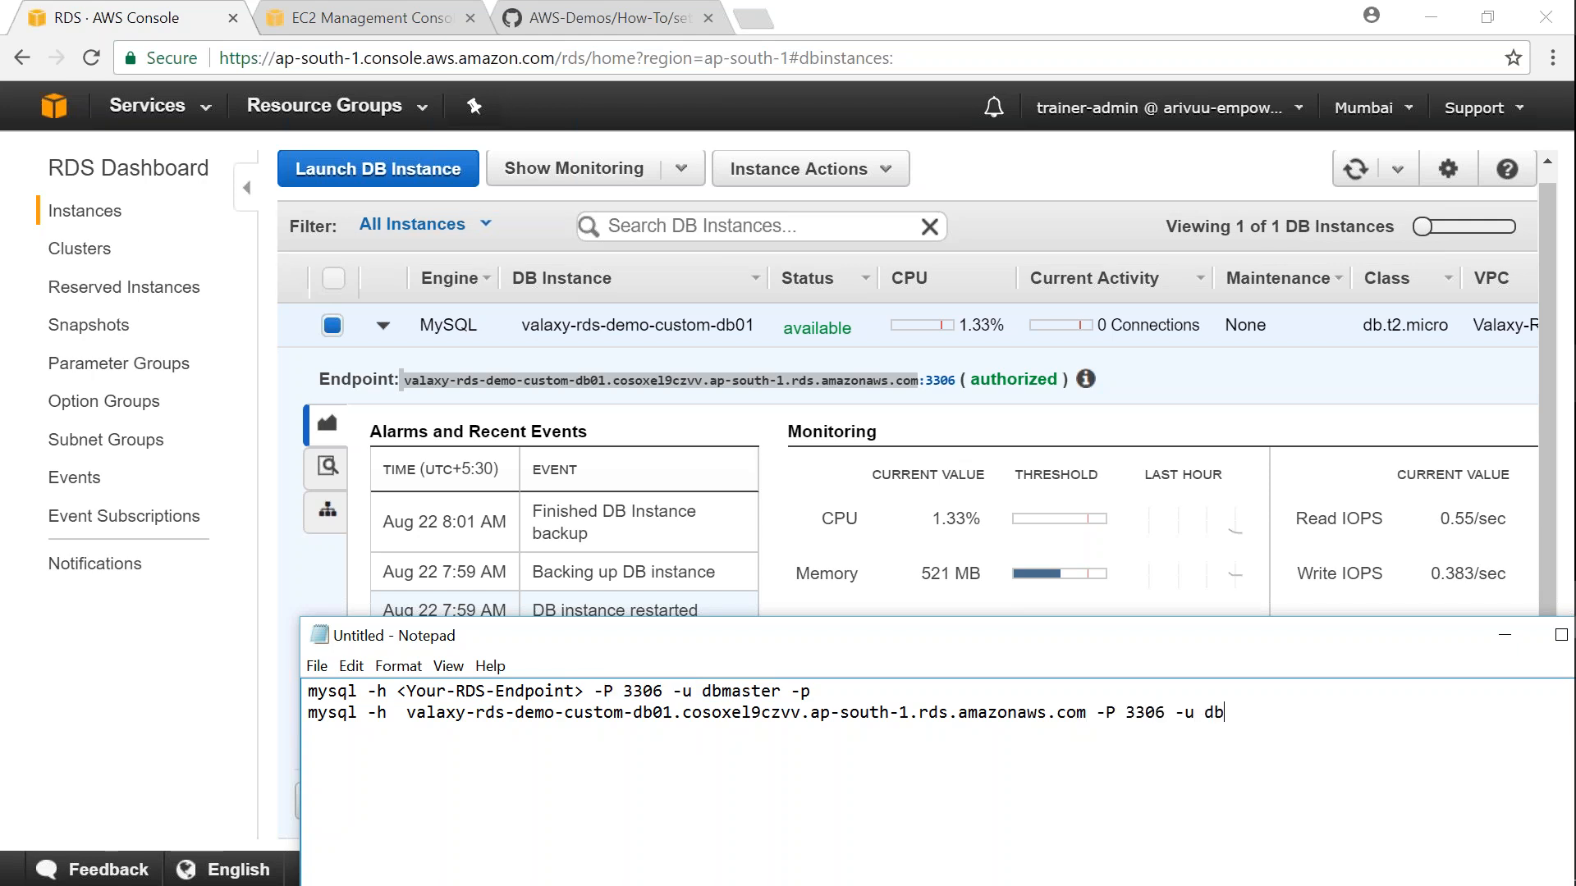
pyautogui.write('user -p')
pyautogui.hotkey('shift', 'Home')
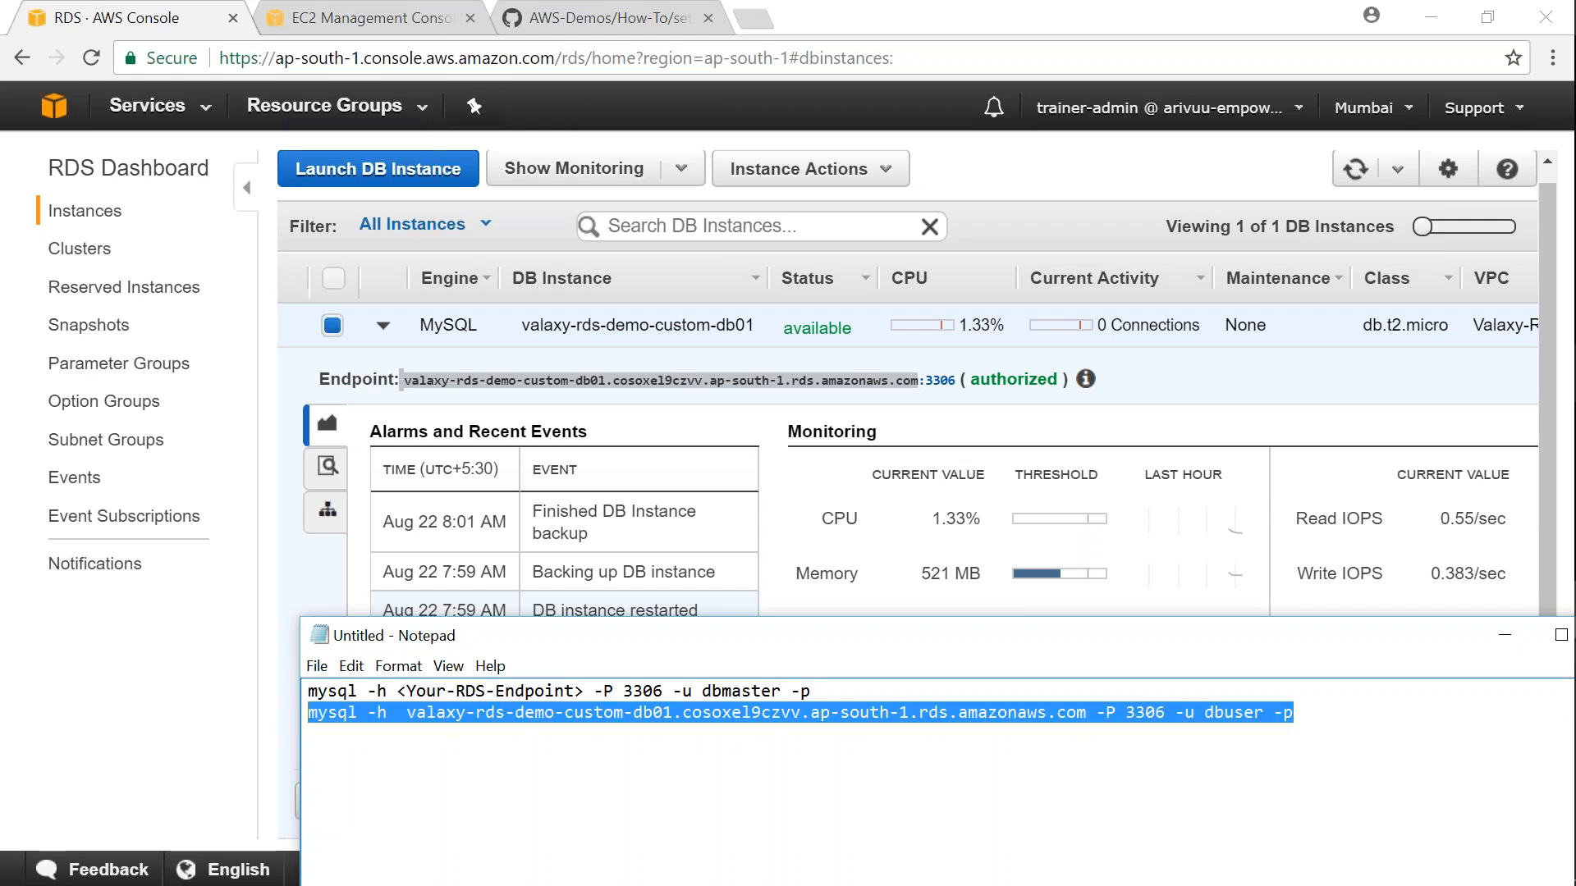
# Switch to the RDS-Client terminal, run the prepared mysql command with enlarged text, and enter the database password
pyautogui.hotkey('alt', 'Tab')
pyautogui.hotkey('alt', 'Tab')
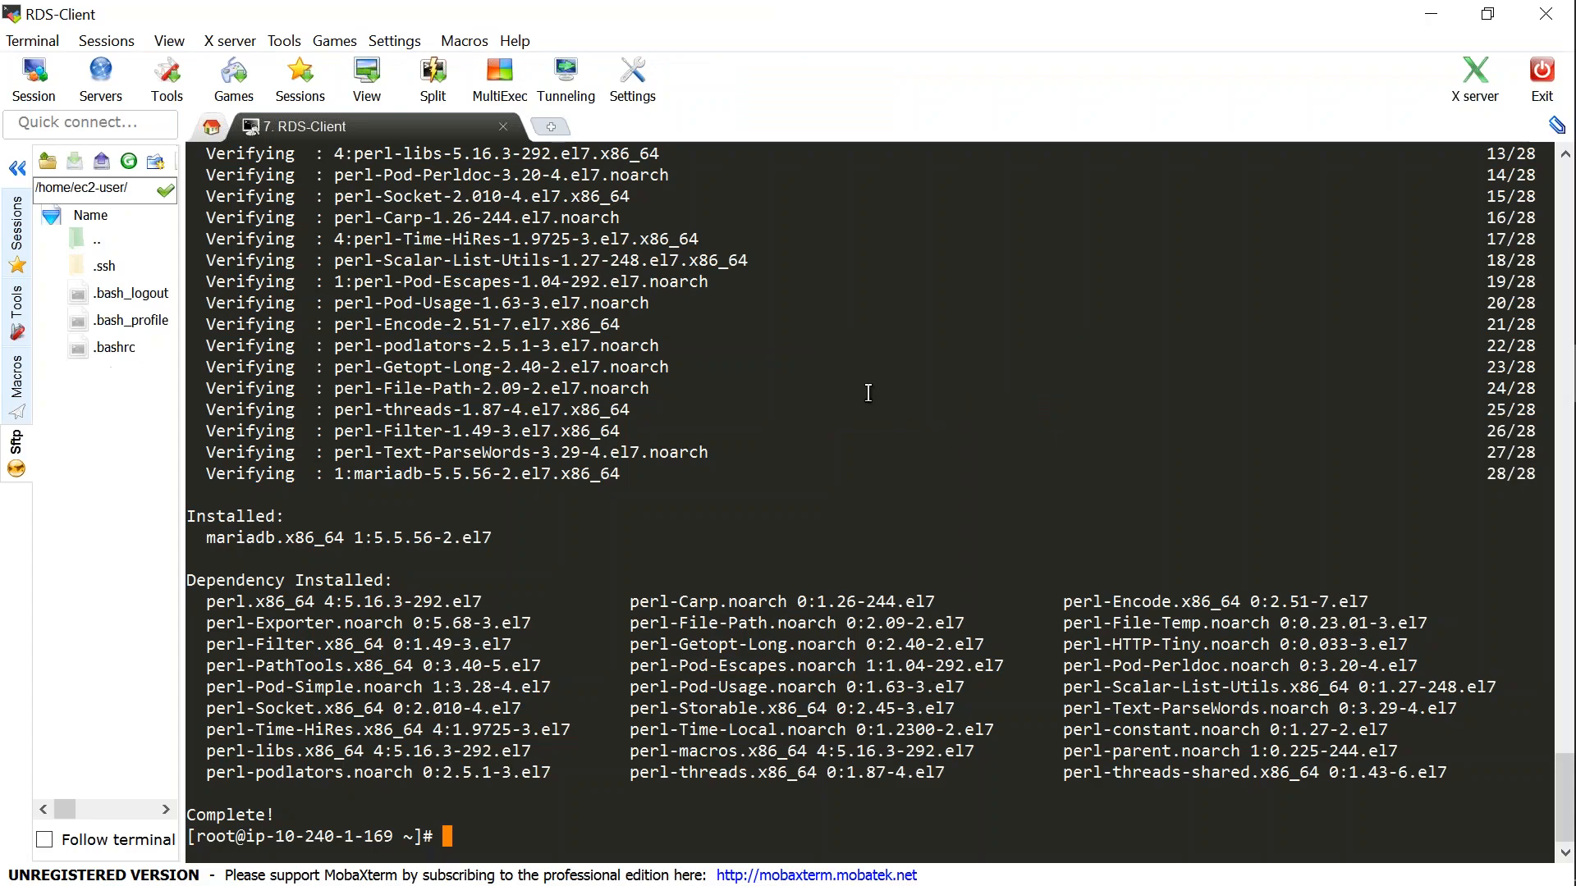
pyautogui.rightClick(928, 410)
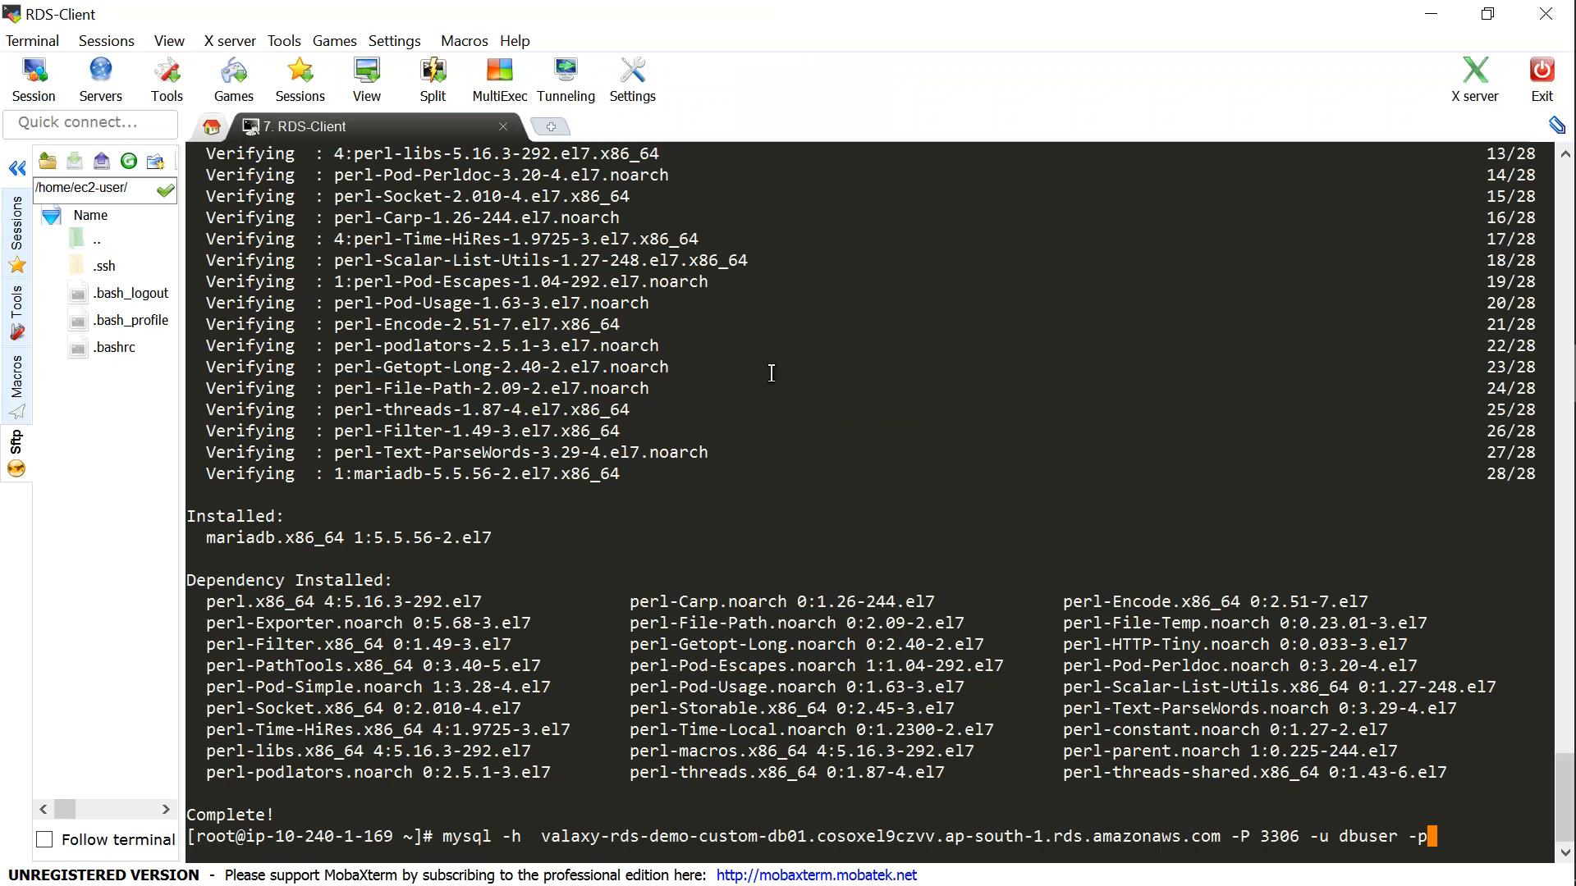
pyautogui.click(17, 169)
pyautogui.keyDown('ctrl'); pyautogui.scroll(1, 366, 469); pyautogui.keyUp('ctrl')
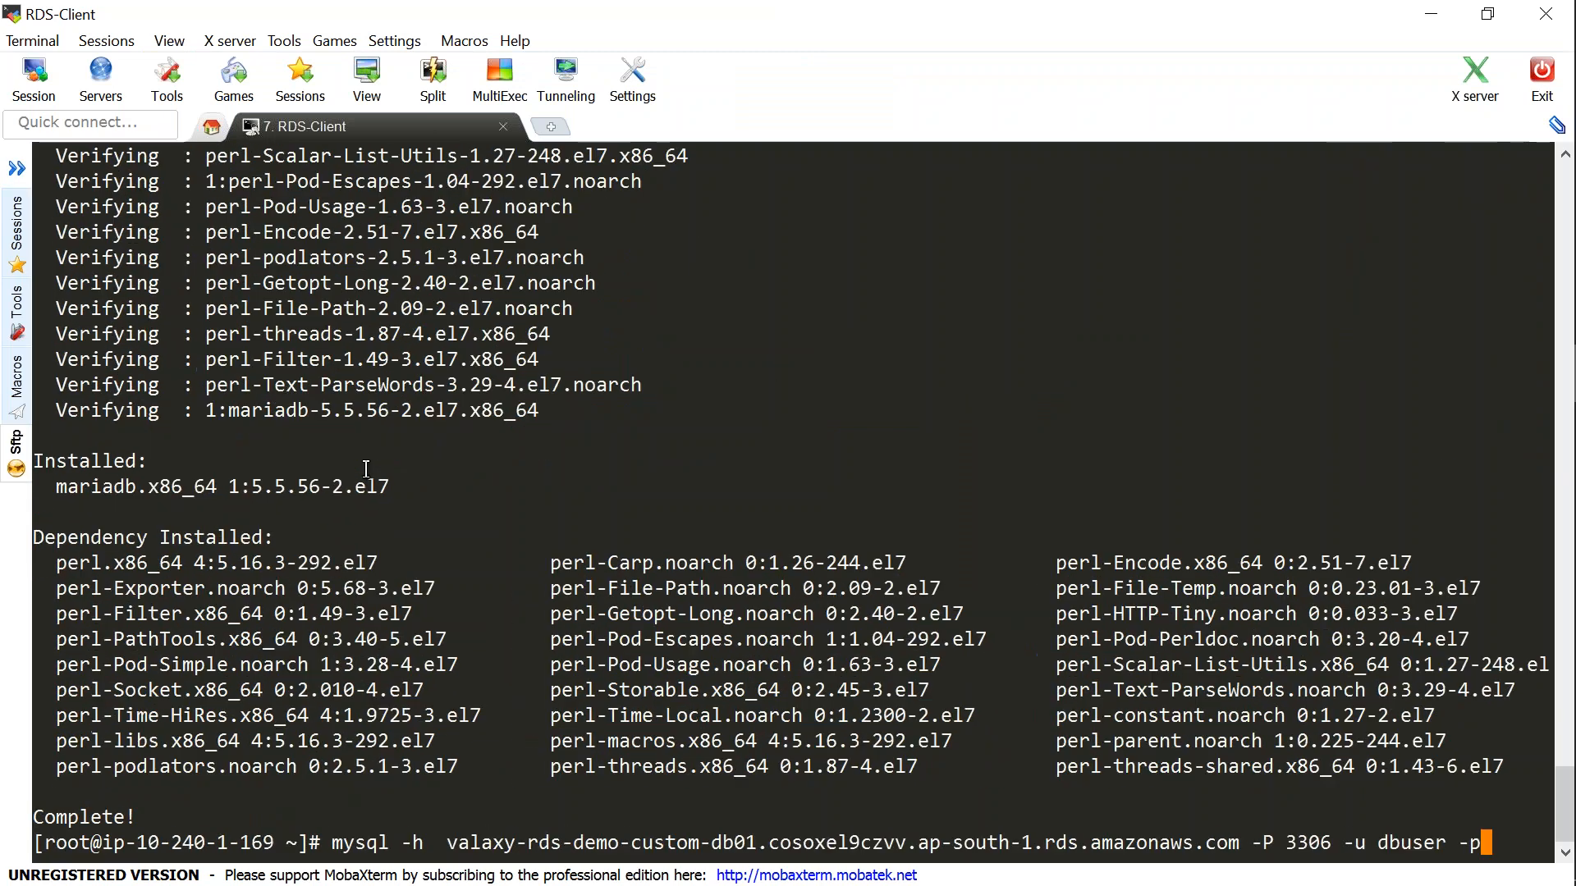
pyautogui.press('Return')
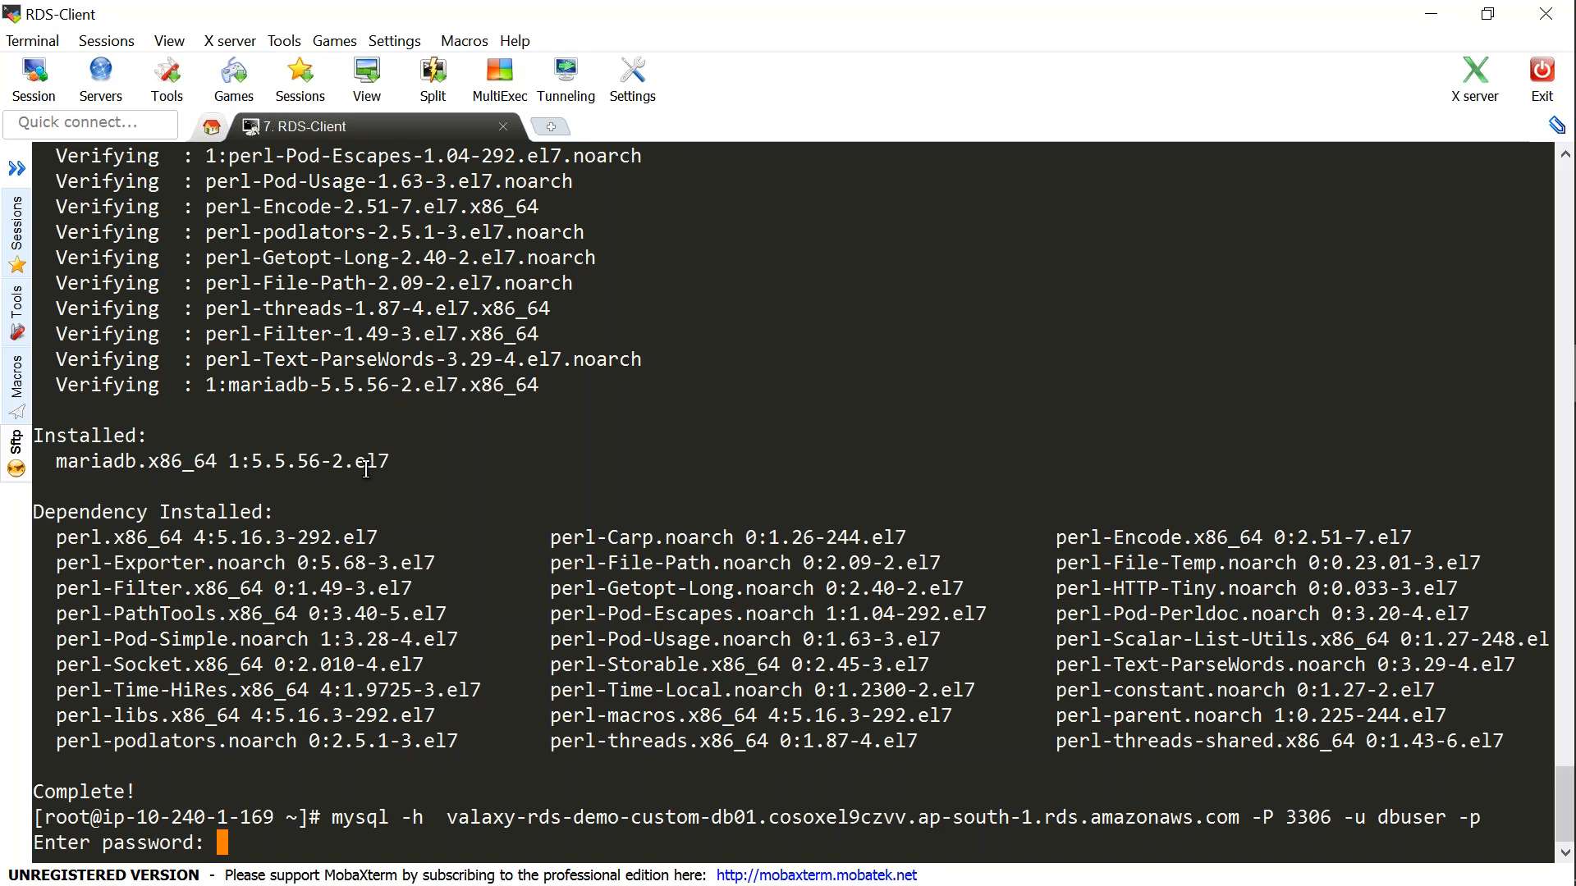
pyautogui.press('Return')
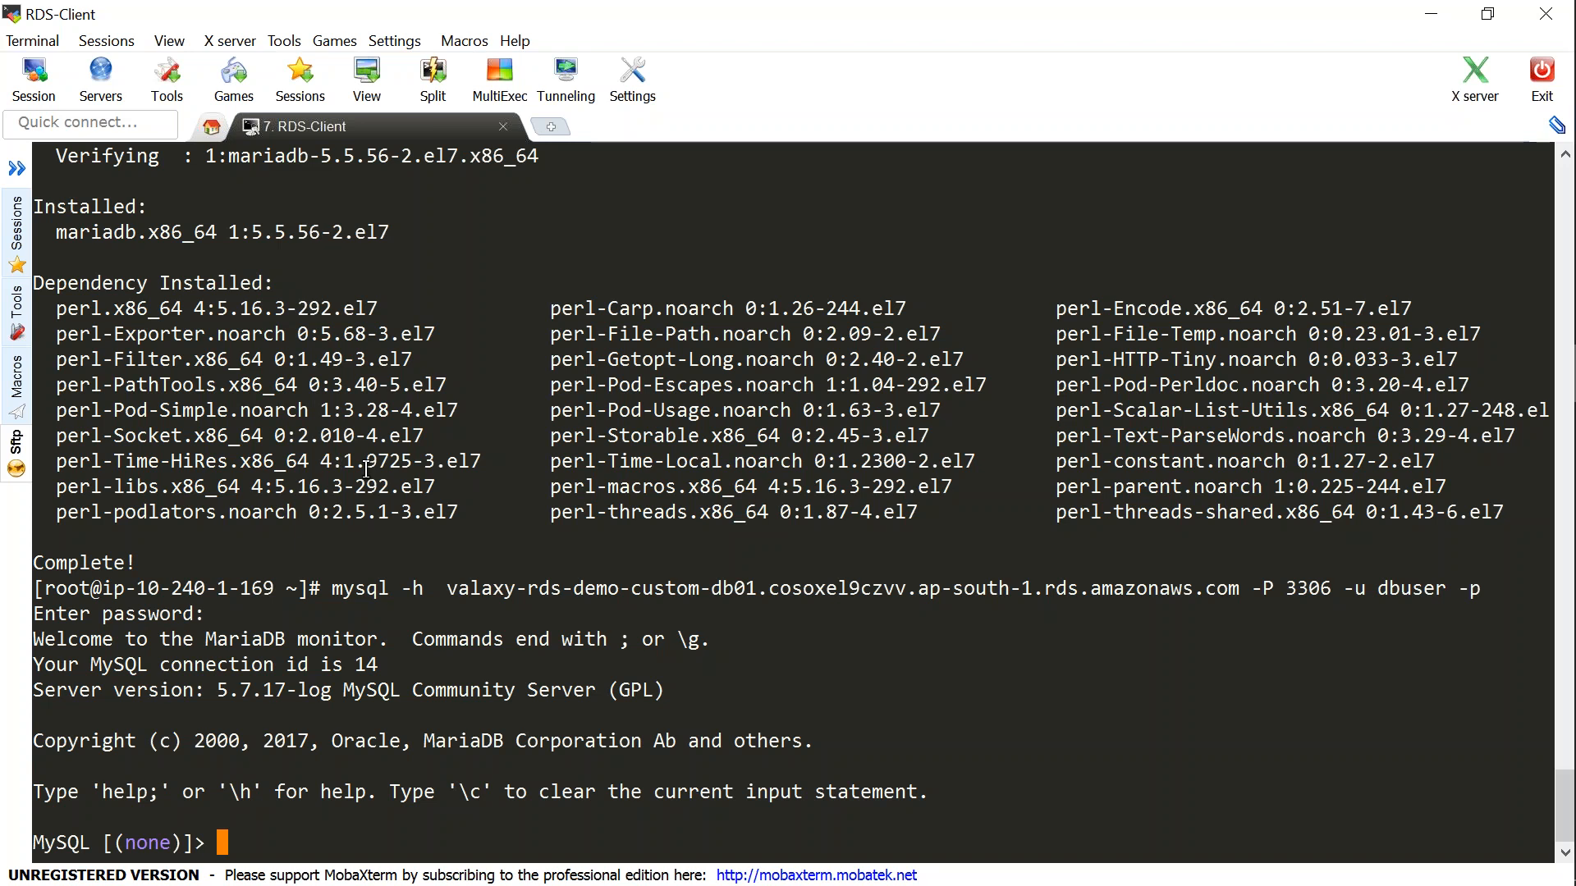
# List the databases on the RDS instance with show databases;
pyautogui.write('show data')
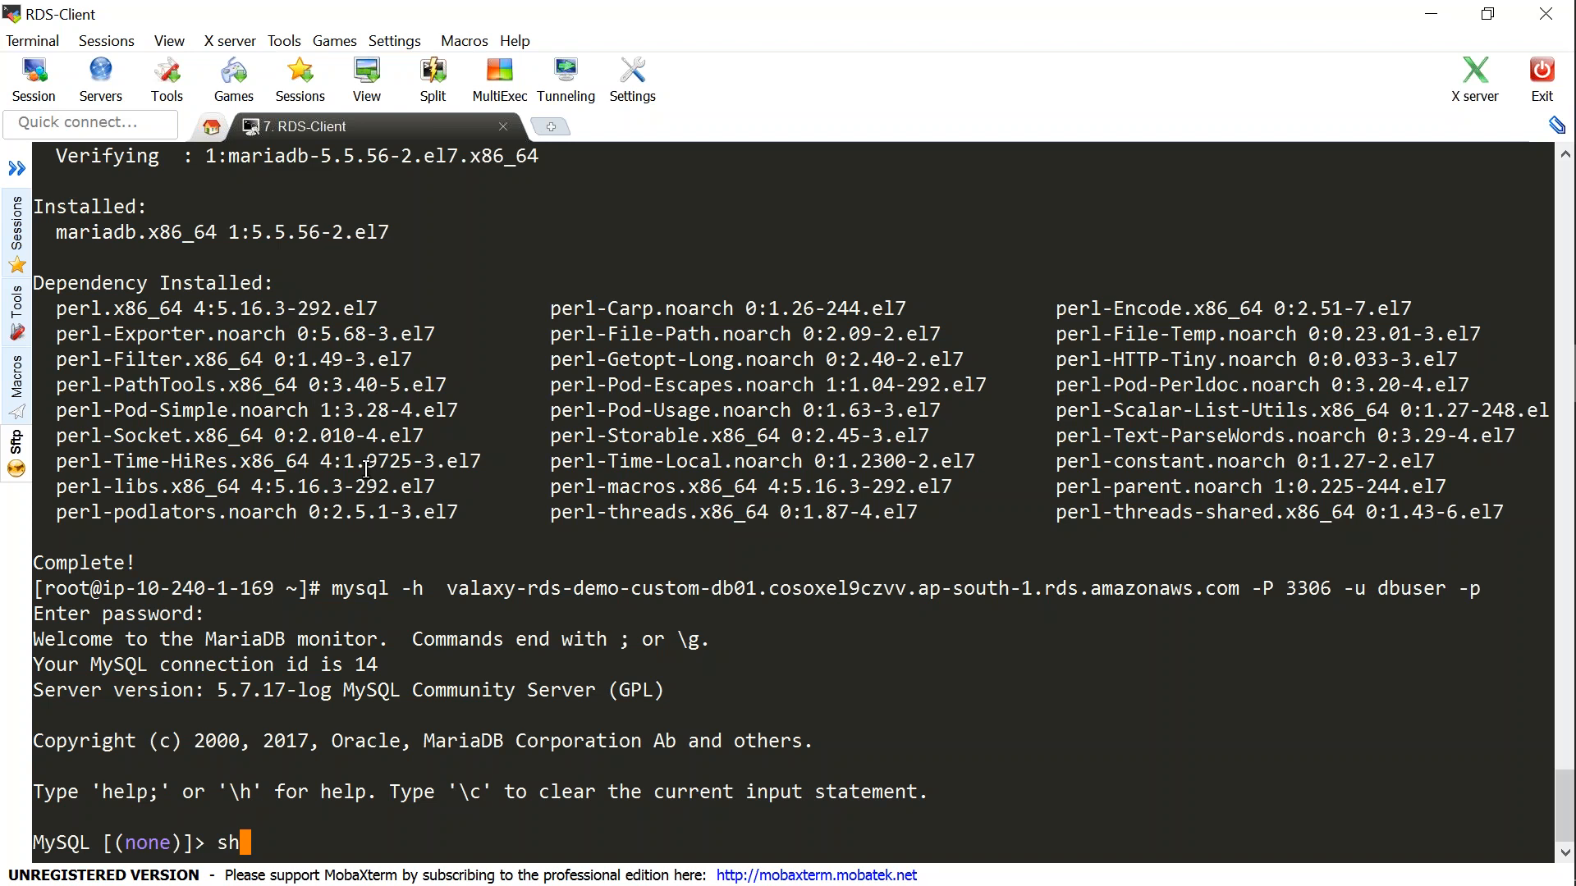
pyautogui.write('bases;')
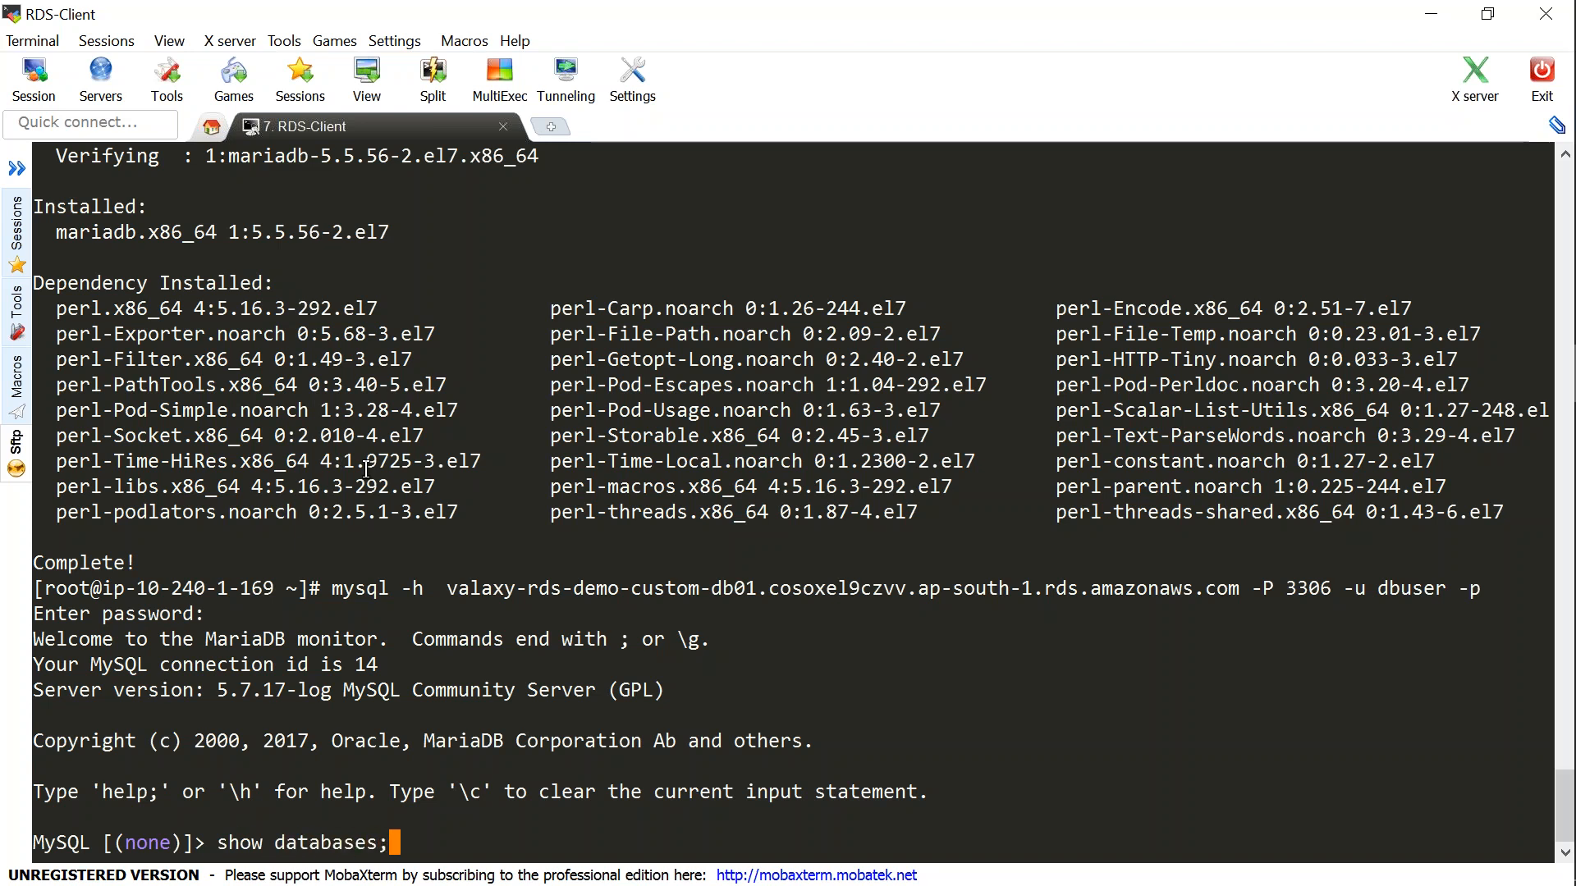
pyautogui.press('Return')
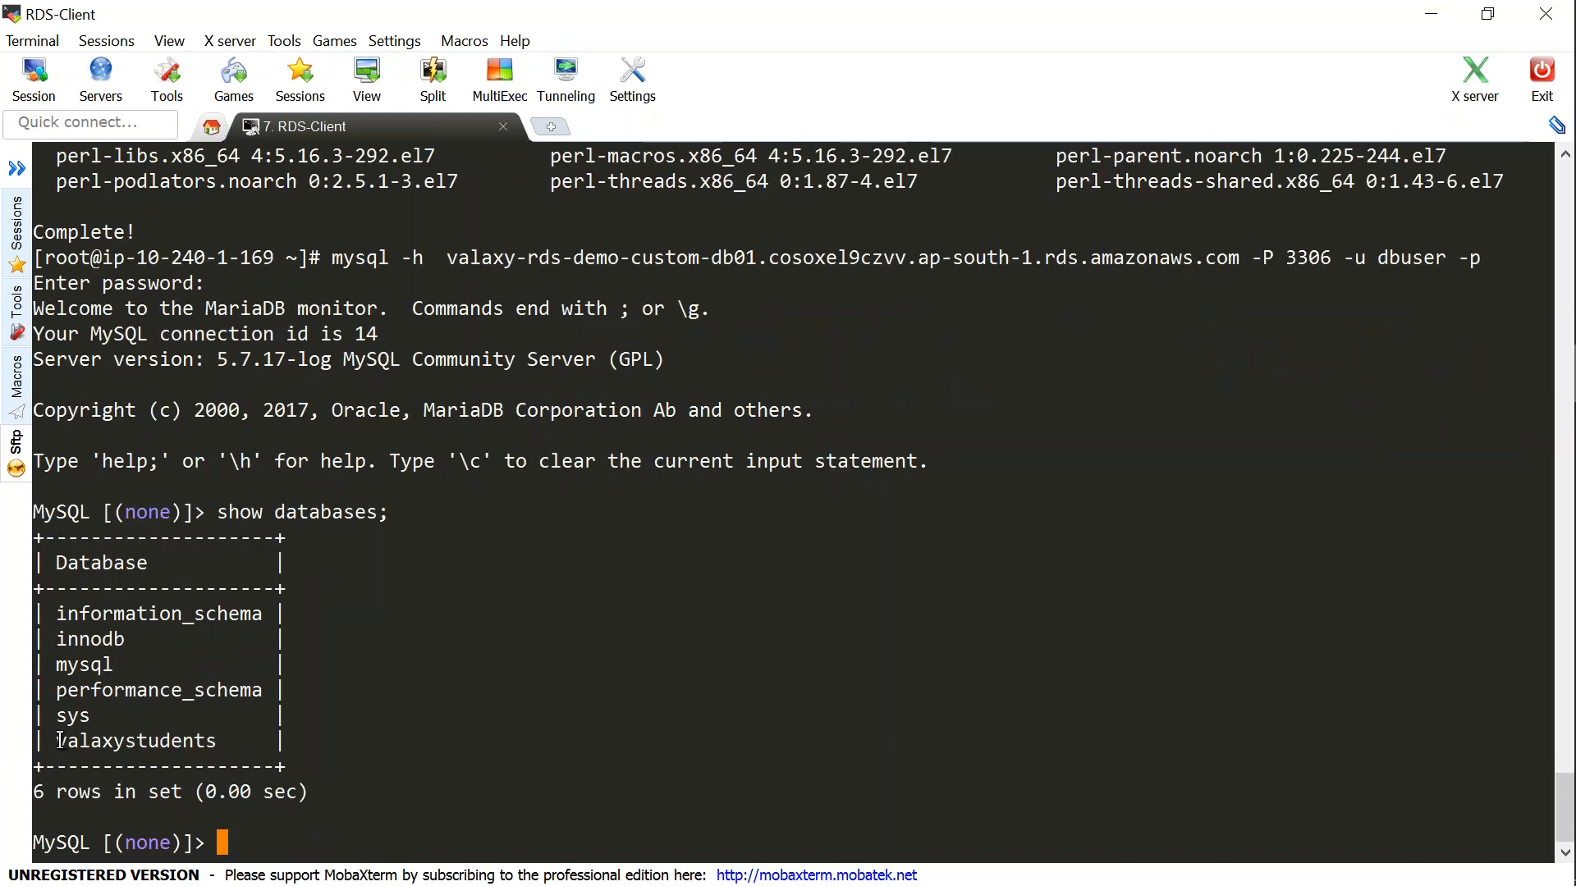
# Copy the database name valaxystudents from the list and make it the active database with use valaxystudents;
pyautogui.moveTo(59, 741); pyautogui.dragTo(211, 744)
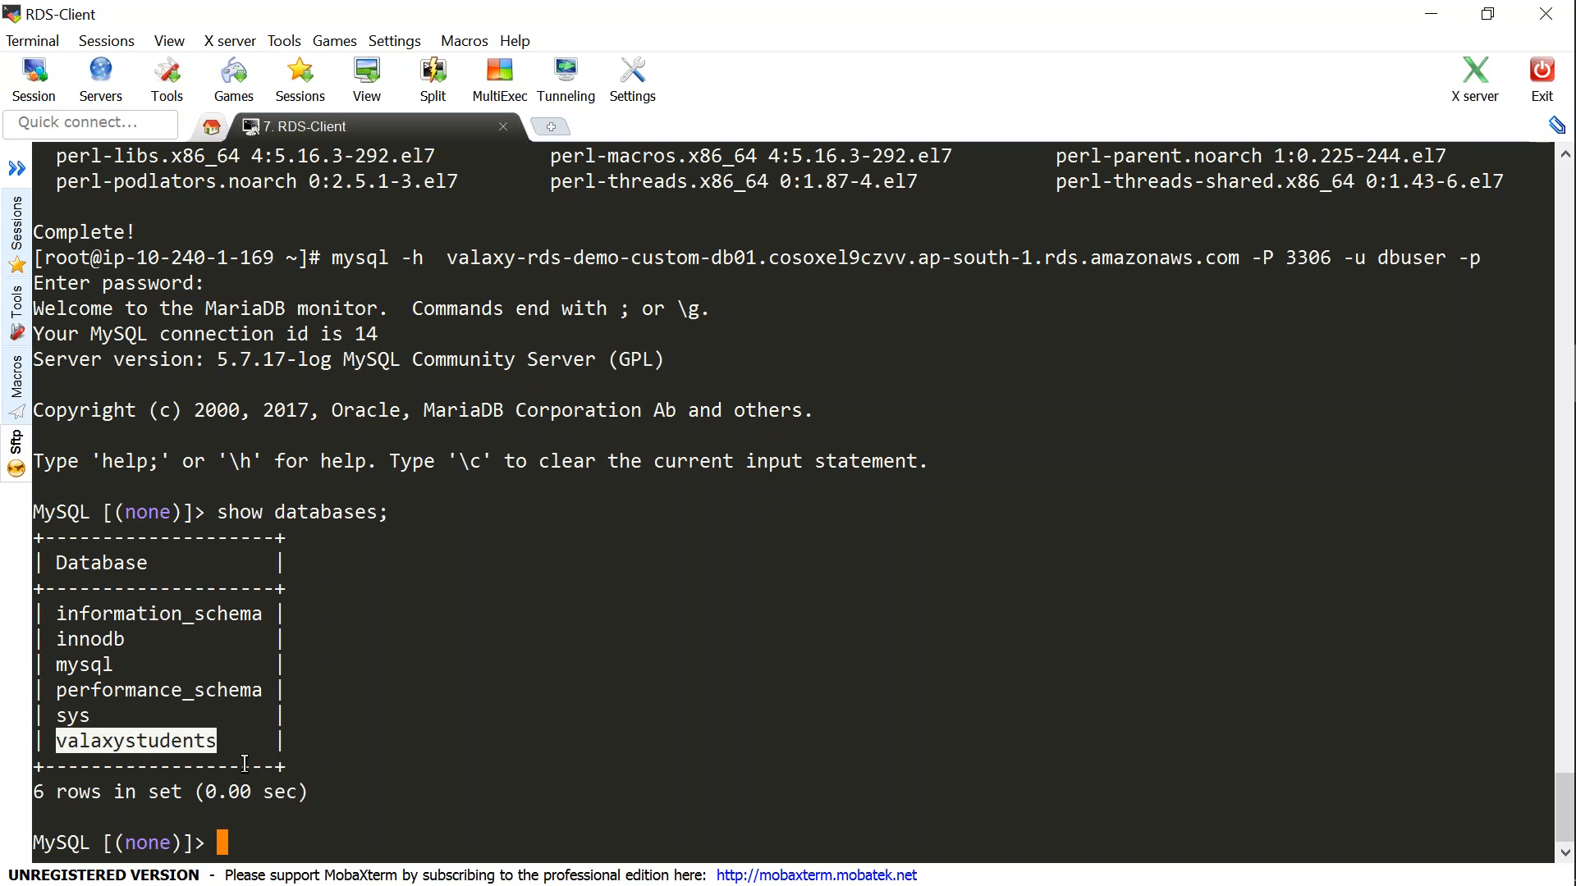
pyautogui.write('use database')
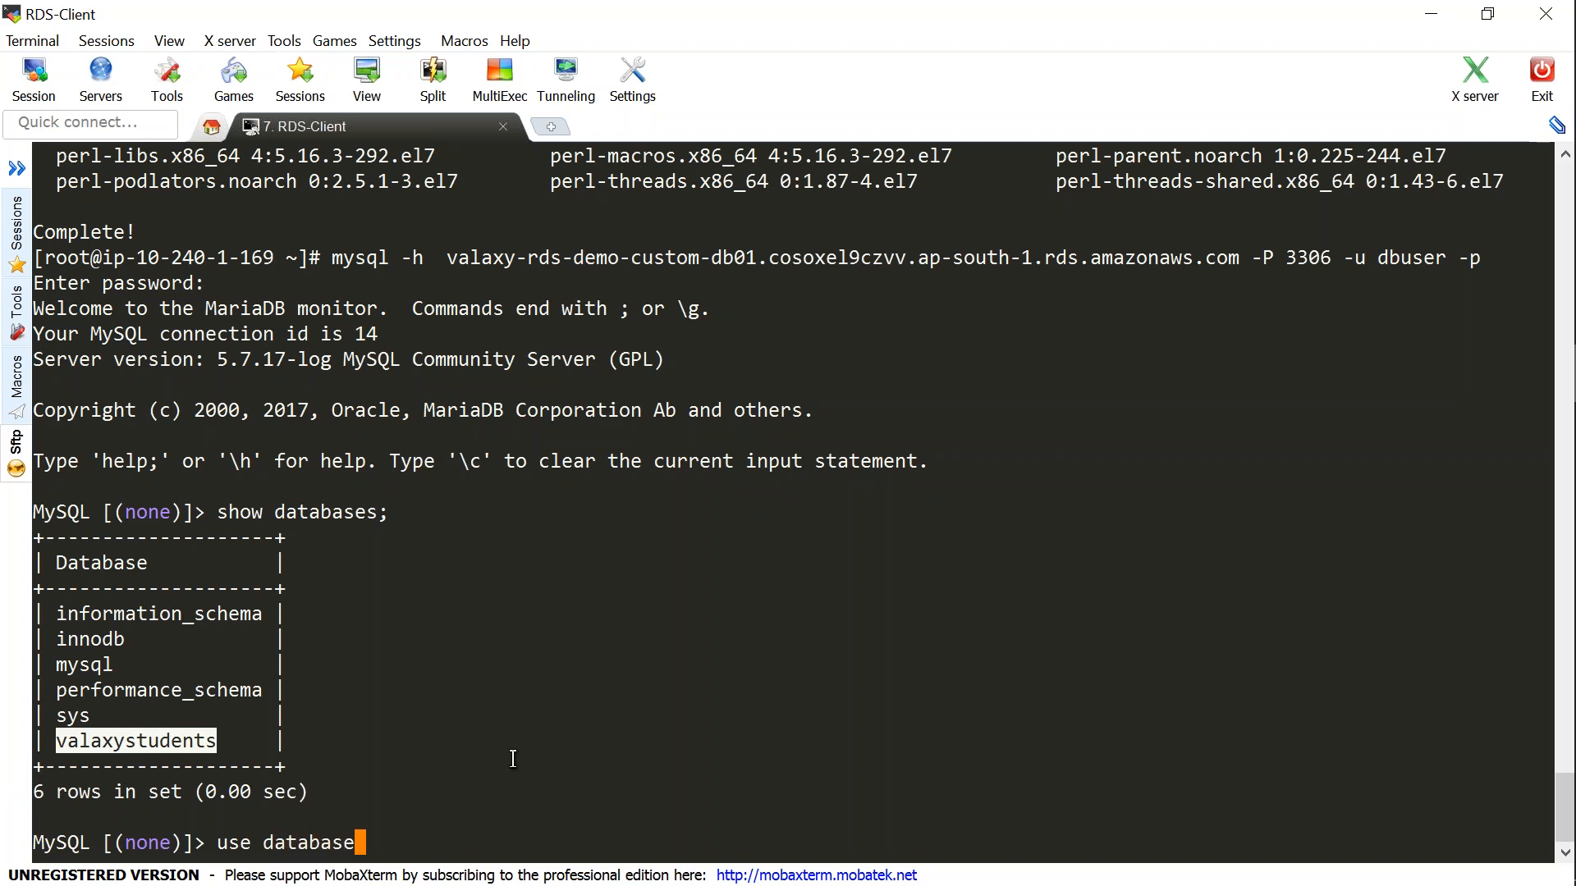
pyautogui.press('BackSpace')
pyautogui.press('BackSpace')
pyautogui.press('BackSpace')
pyautogui.press('BackSpace')
pyautogui.press('BackSpace')
pyautogui.press('BackSpace')
pyautogui.press('BackSpace')
pyautogui.press('BackSpace')
pyautogui.rightClick(548, 780)
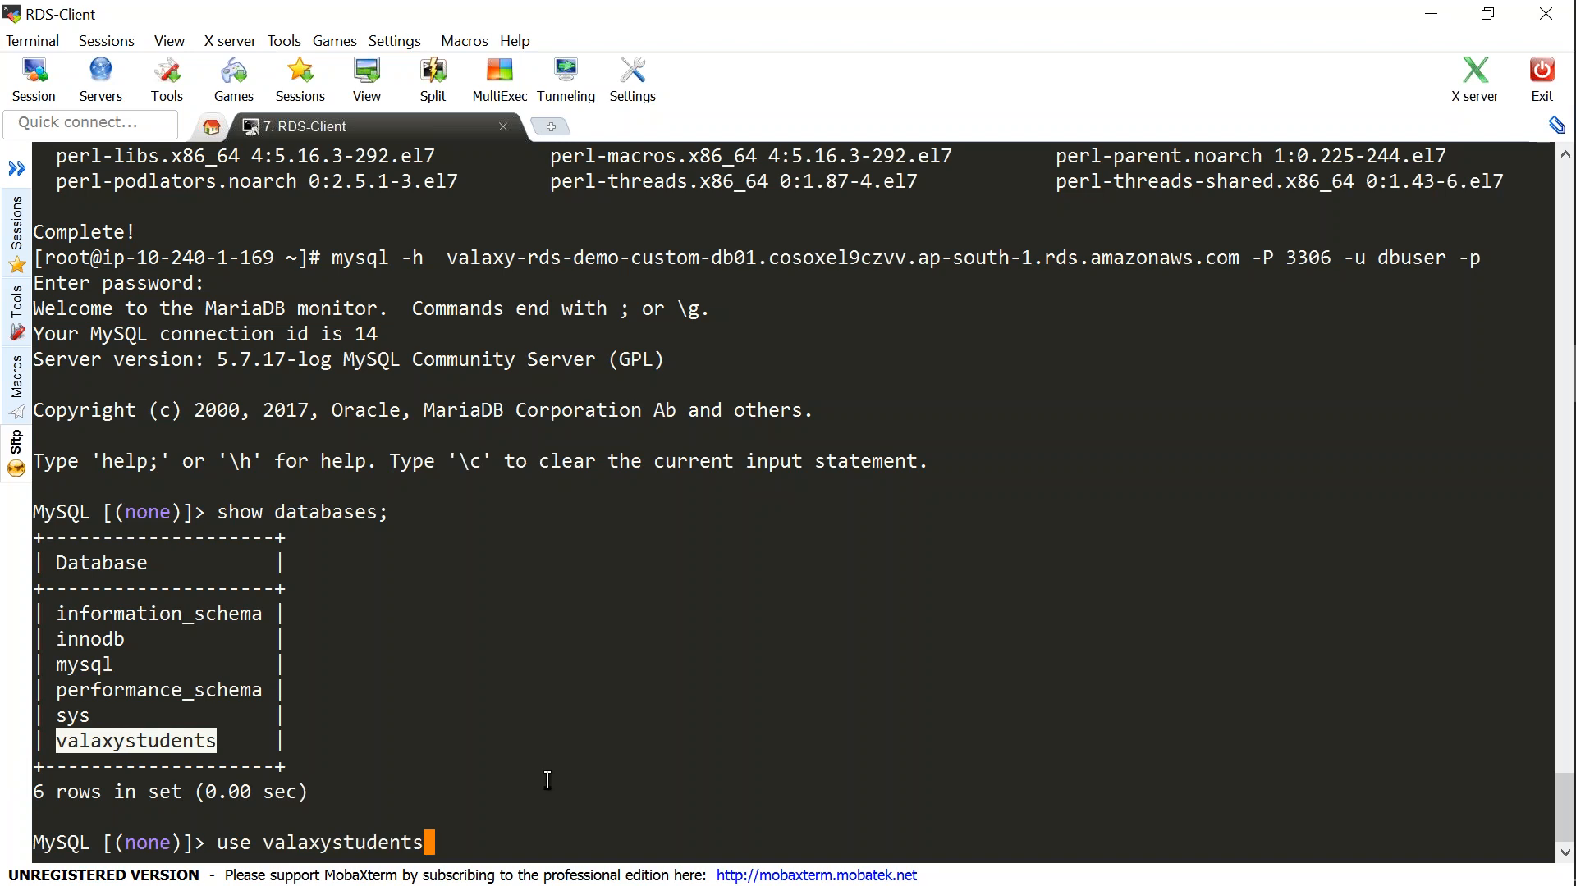
pyautogui.write(';')
pyautogui.press('Return')
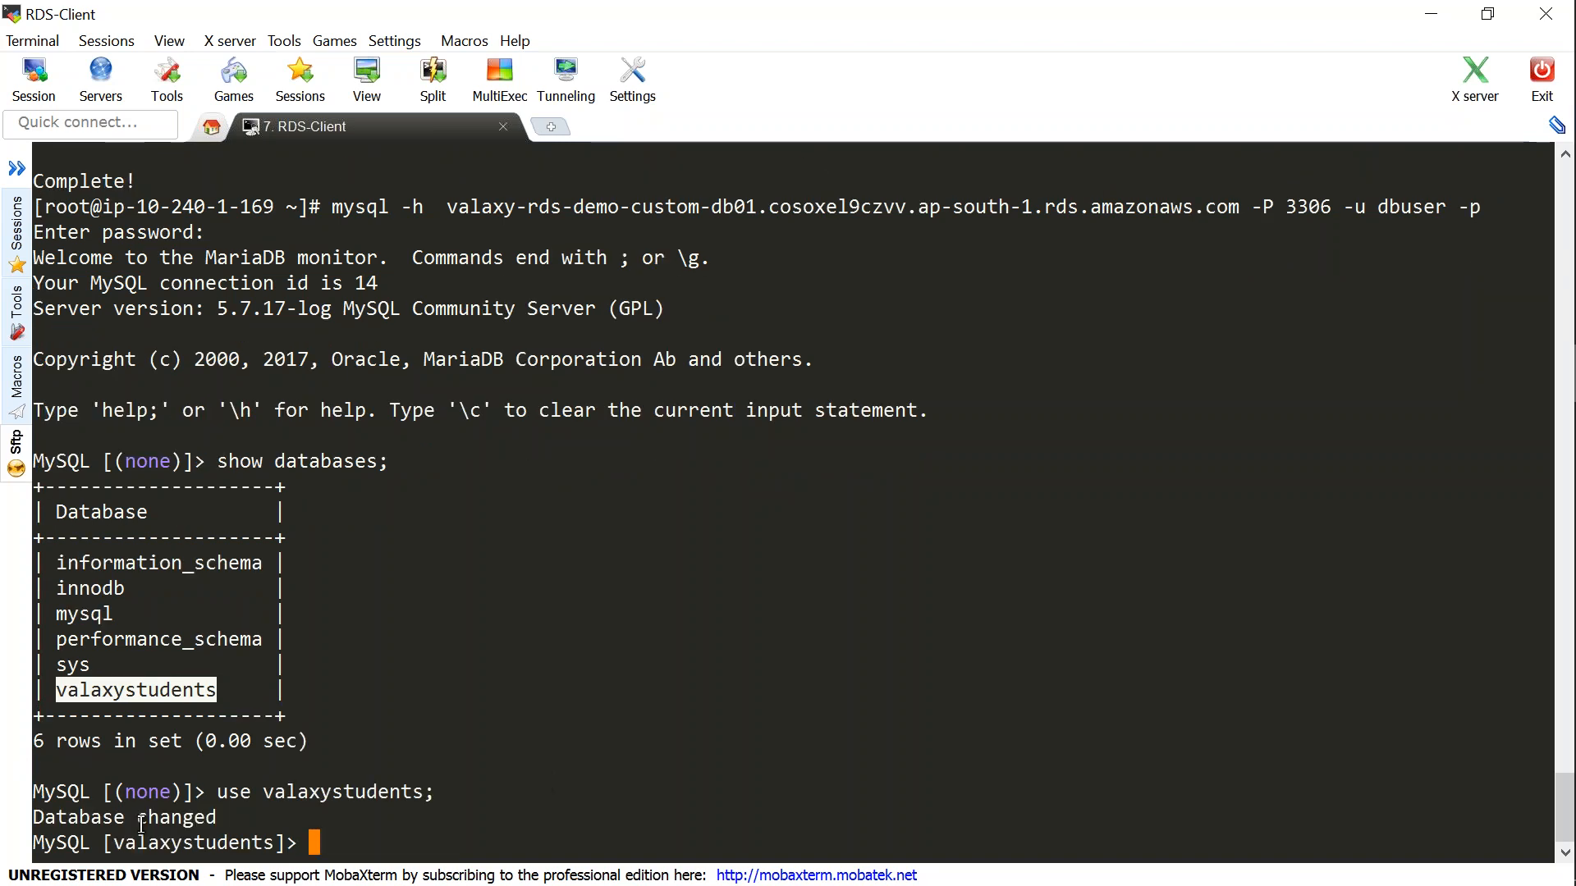
pyautogui.click(39, 815)
pyautogui.moveTo(39, 815); pyautogui.dragTo(217, 817)
pyautogui.click(406, 837)
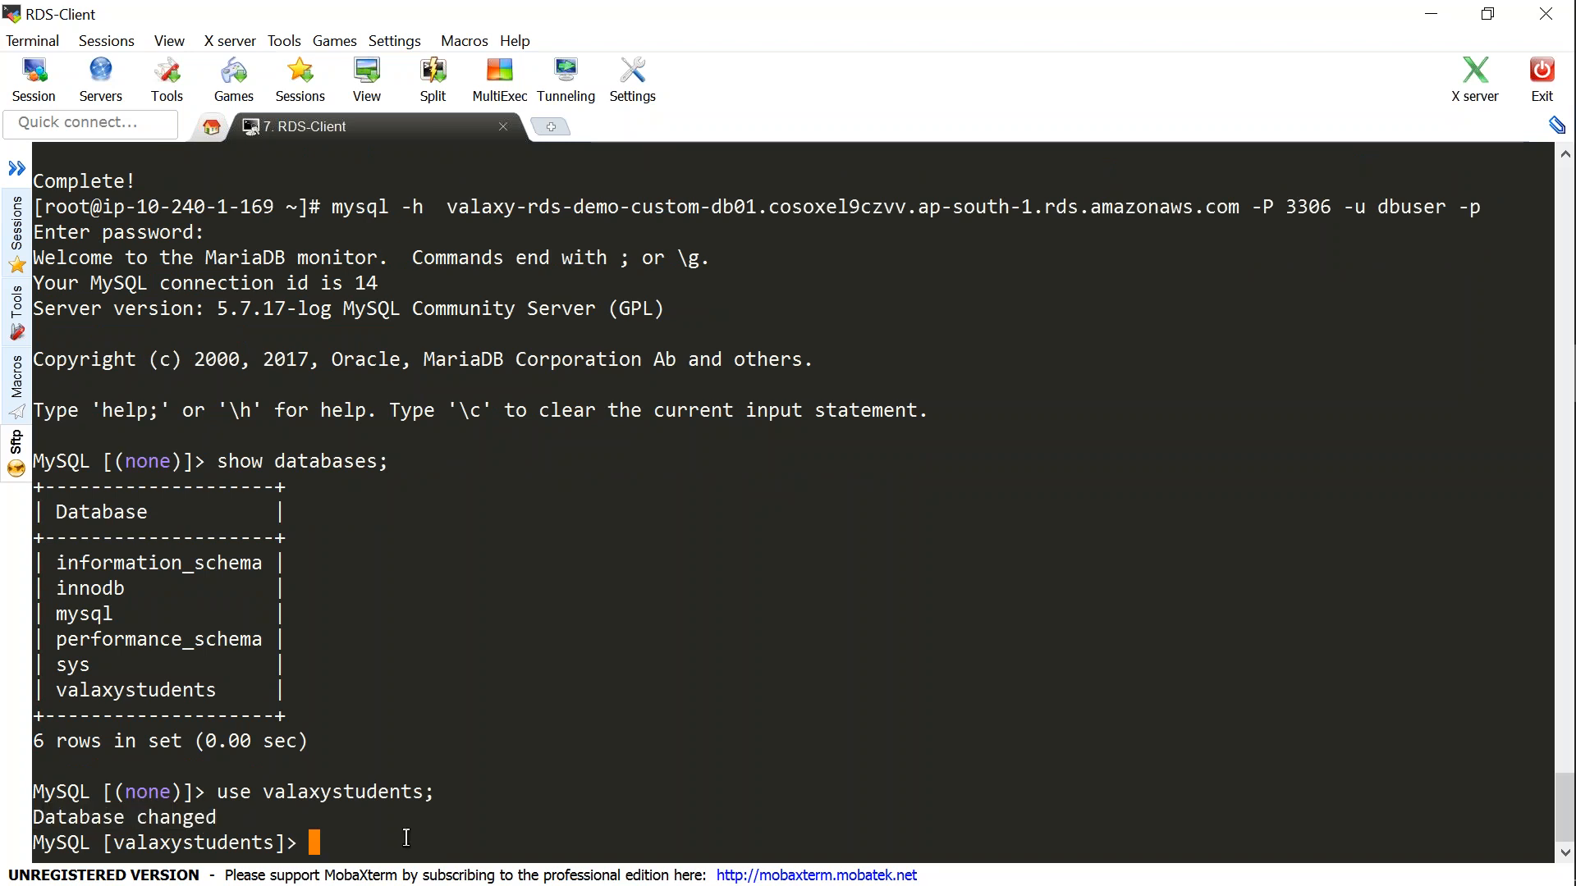
# Switch back to the GitHub page and examine the commands for active connections, maximum connections and creating tables
pyautogui.hotkey('alt', 'Tab')
pyautogui.hotkey('alt', 'Tab')
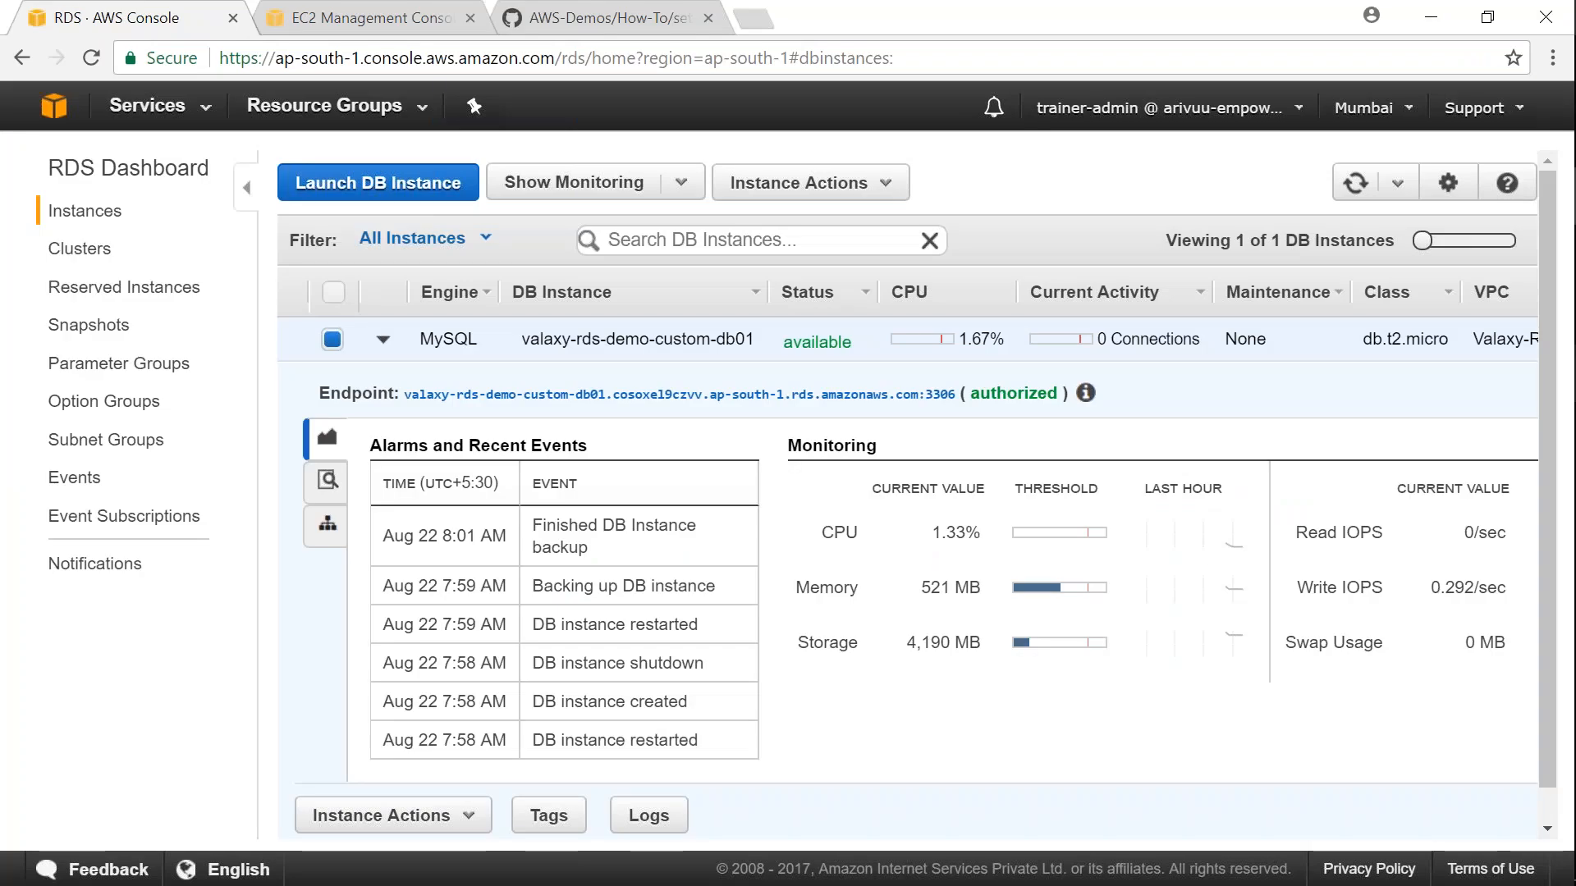
pyautogui.click(595, 17)
pyautogui.scroll(-6, 470, 729)
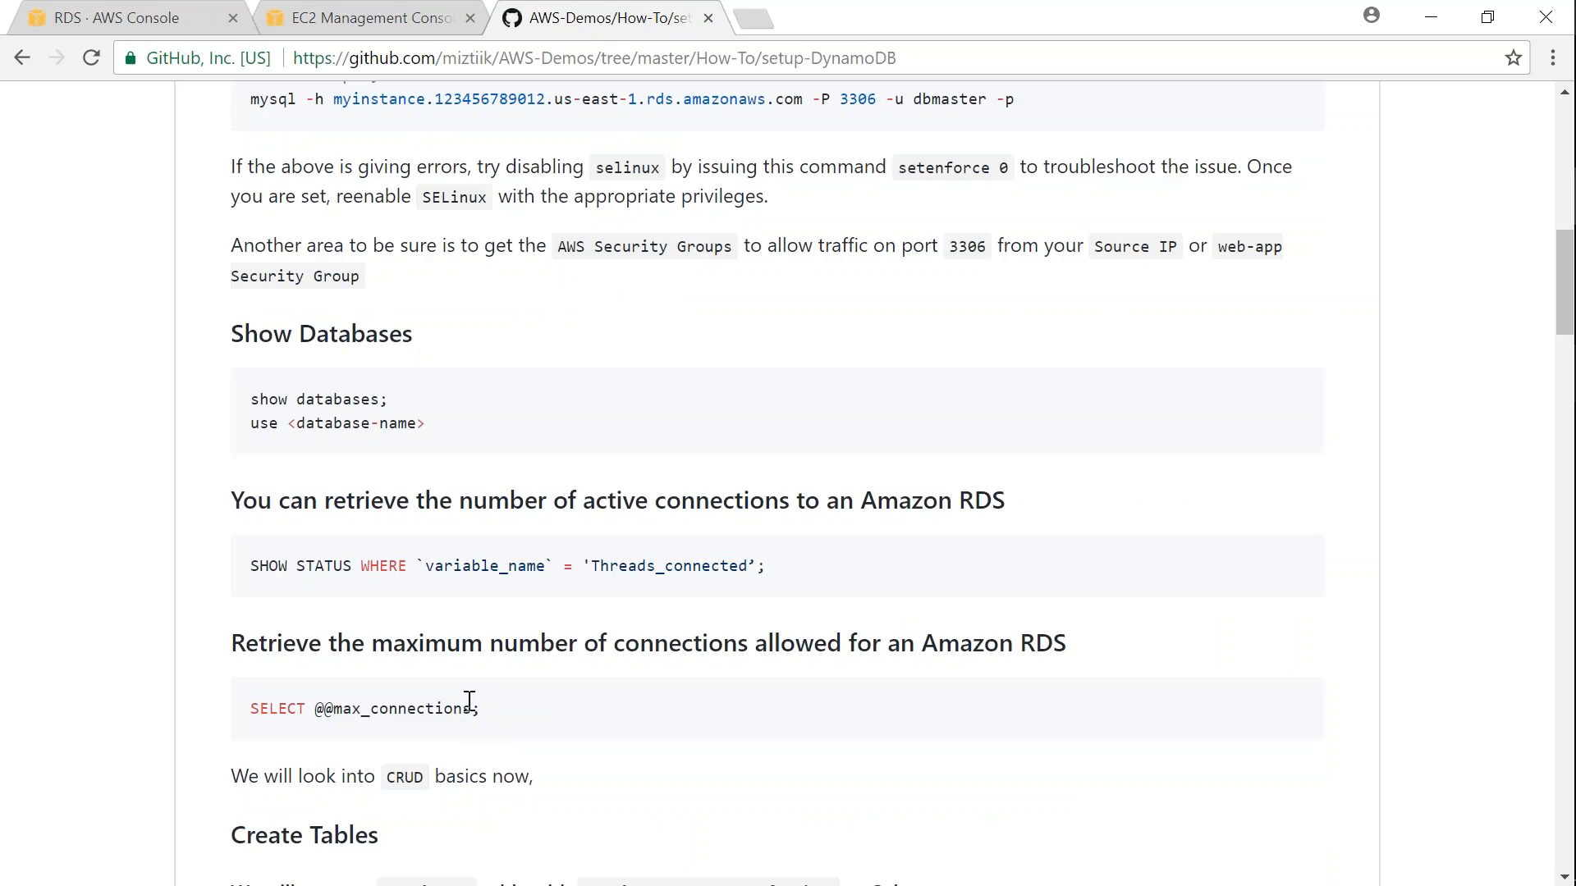
pyautogui.scroll(-2, 469, 700)
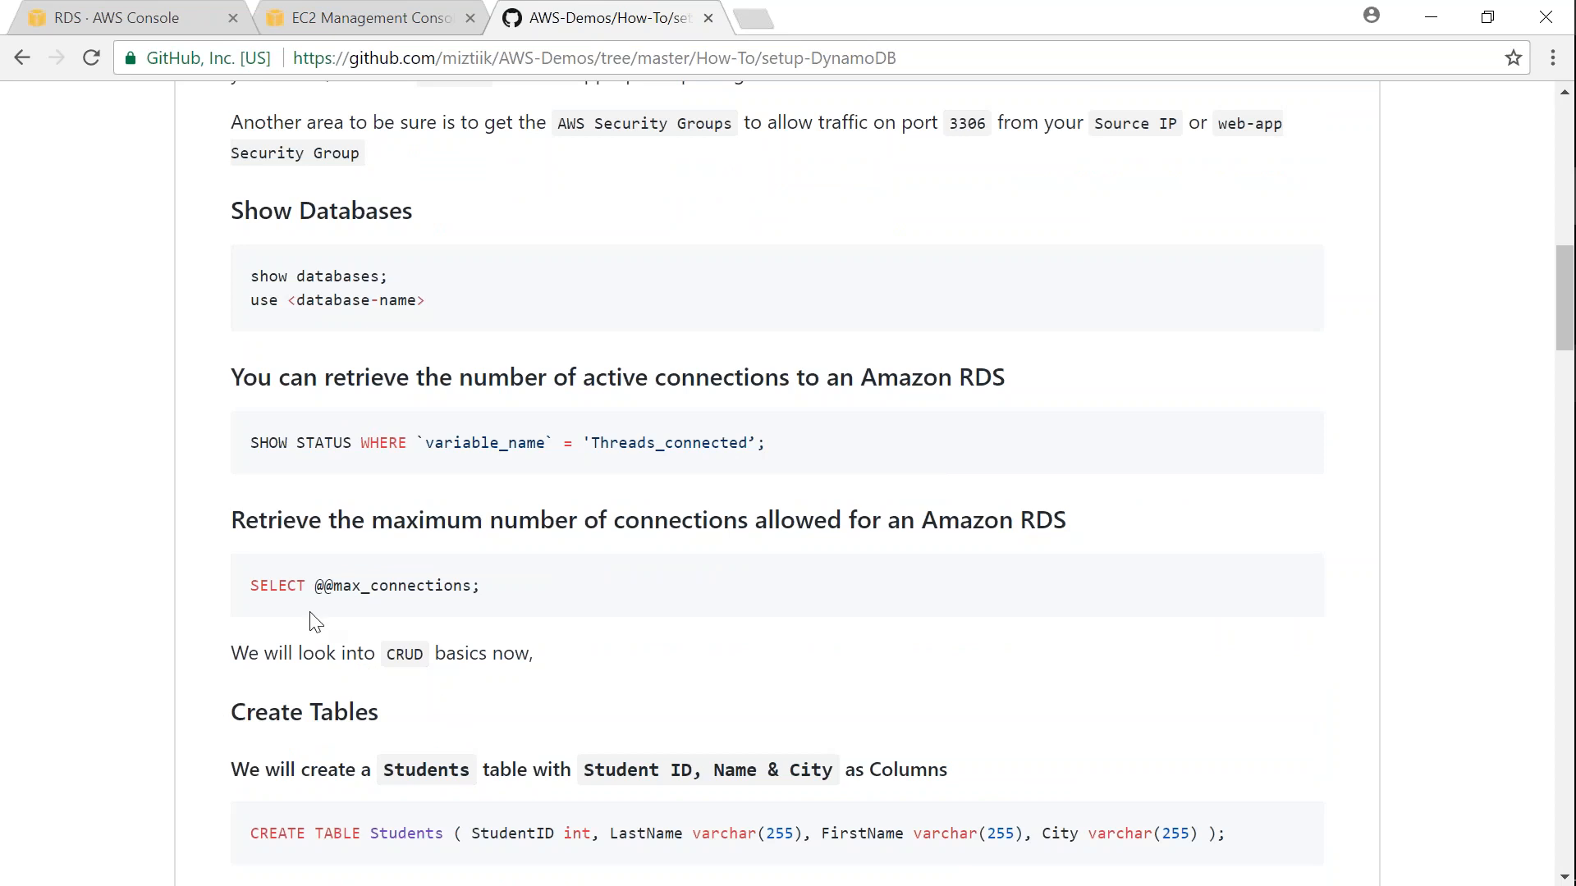
pyautogui.scroll(-3, 345, 577)
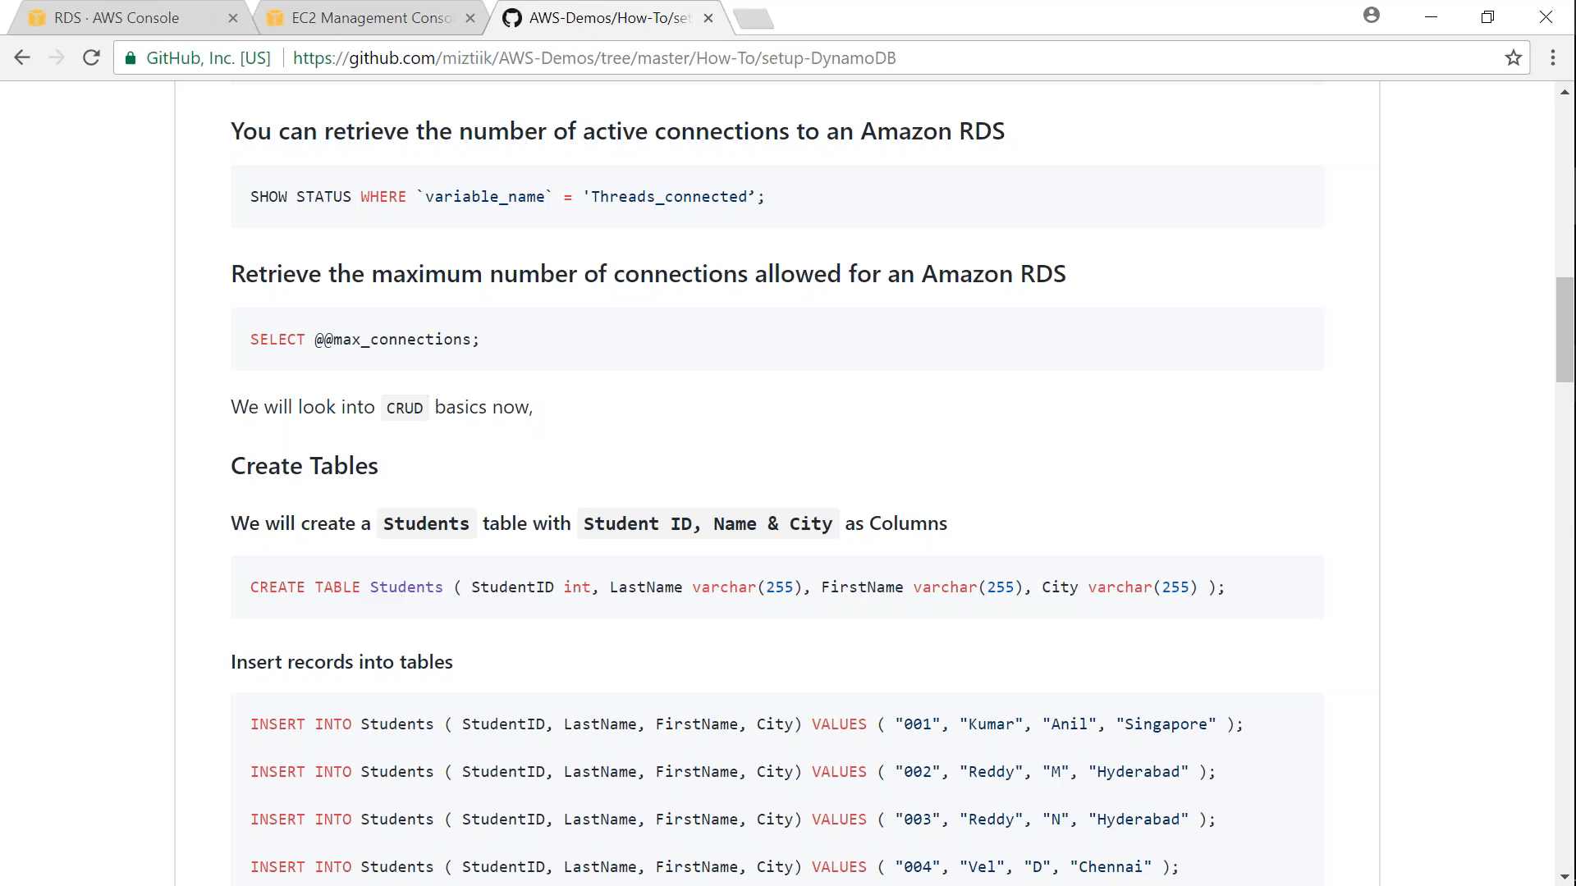
pyautogui.moveTo(251, 338); pyautogui.dragTo(475, 339)
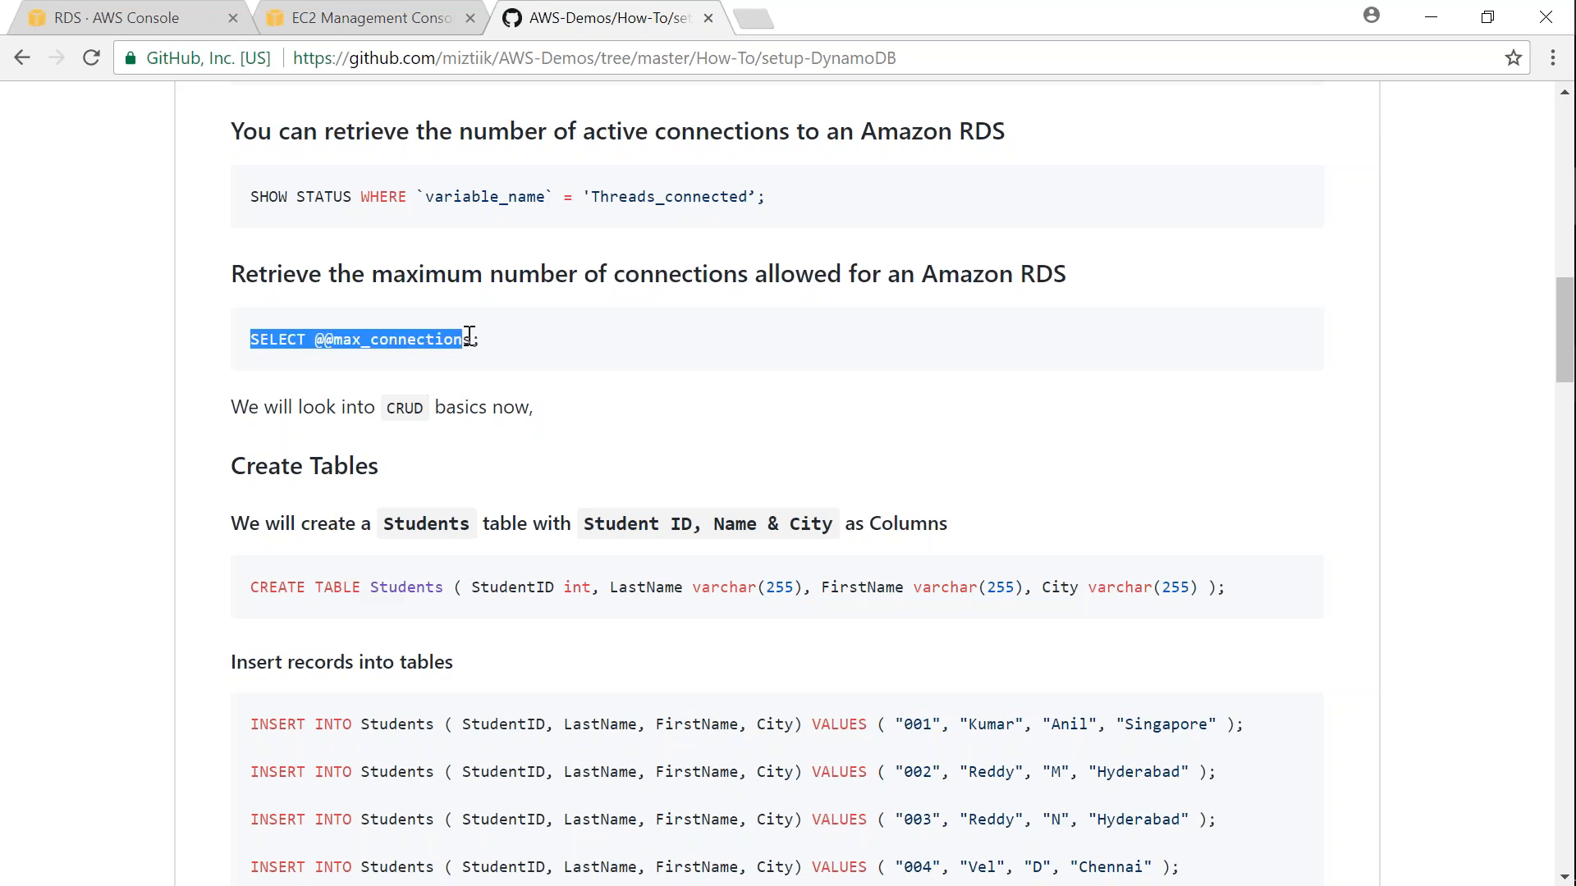
pyautogui.moveTo(268, 197); pyautogui.dragTo(790, 184)
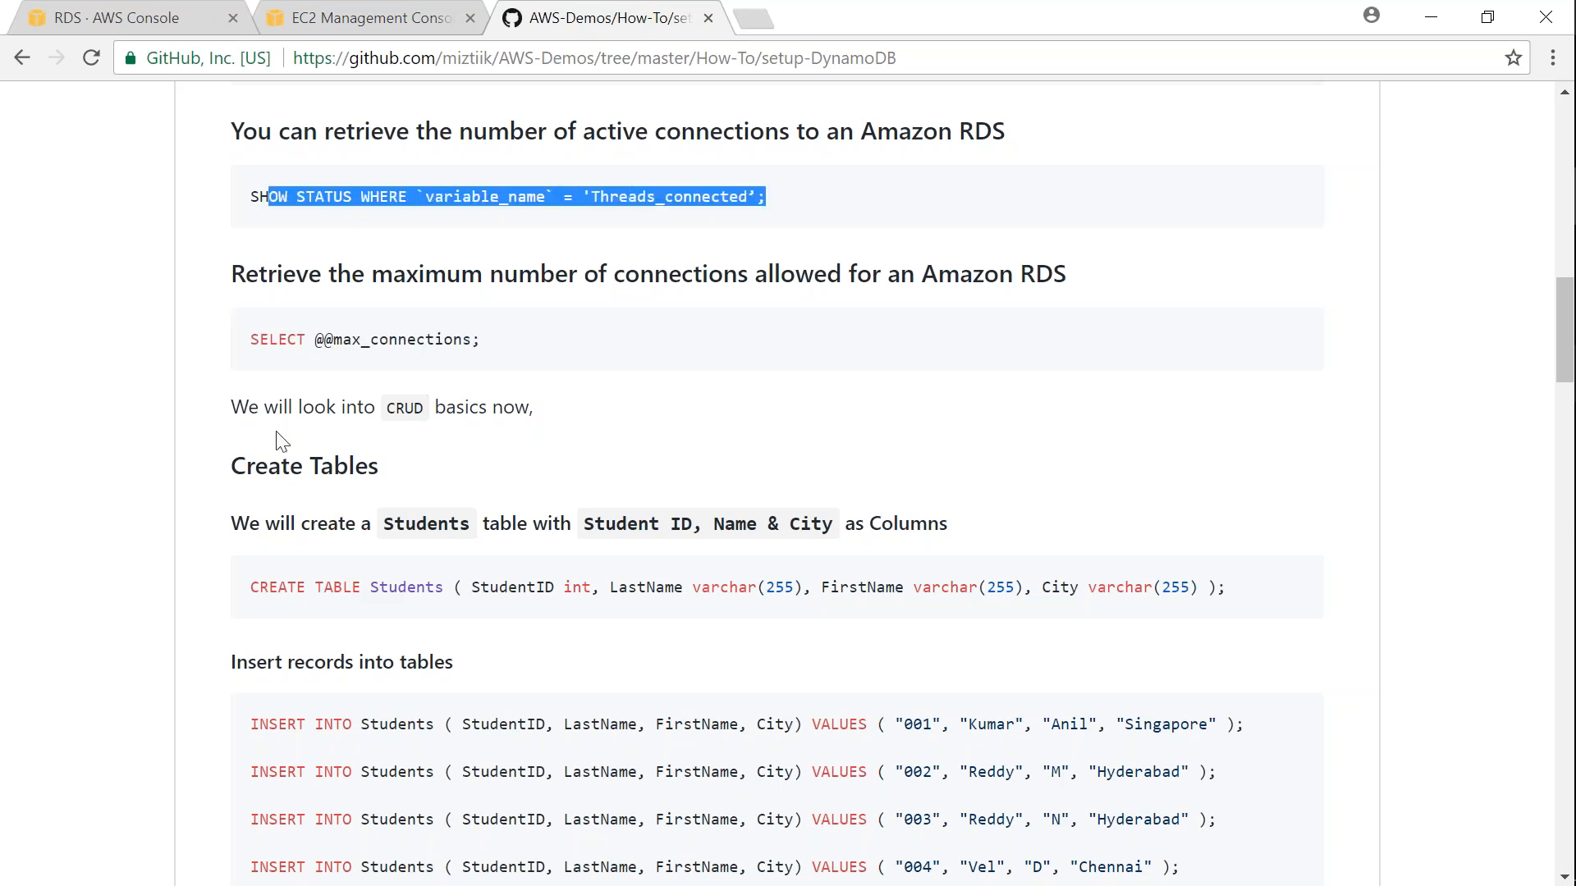
pyautogui.moveTo(238, 465); pyautogui.dragTo(415, 470)
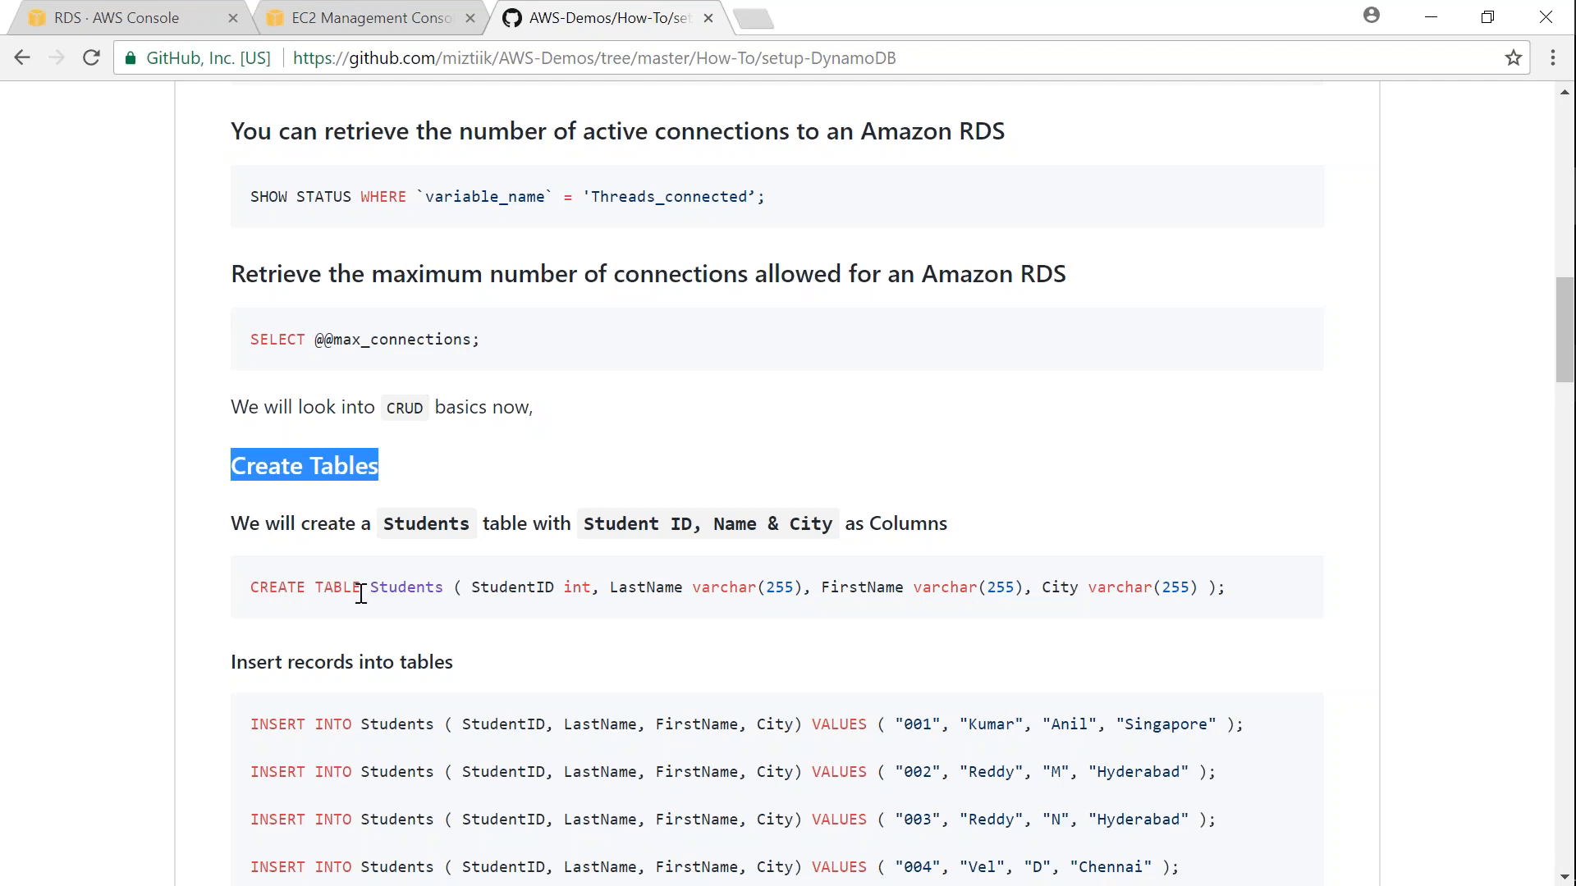
# Copy the CREATE TABLE Students statement from the GitHub page and paste it at the MySQL prompt in MobaXterm
pyautogui.click(259, 586)
pyautogui.moveTo(259, 587); pyautogui.dragTo(400, 590)
pyautogui.doubleClick(401, 588)
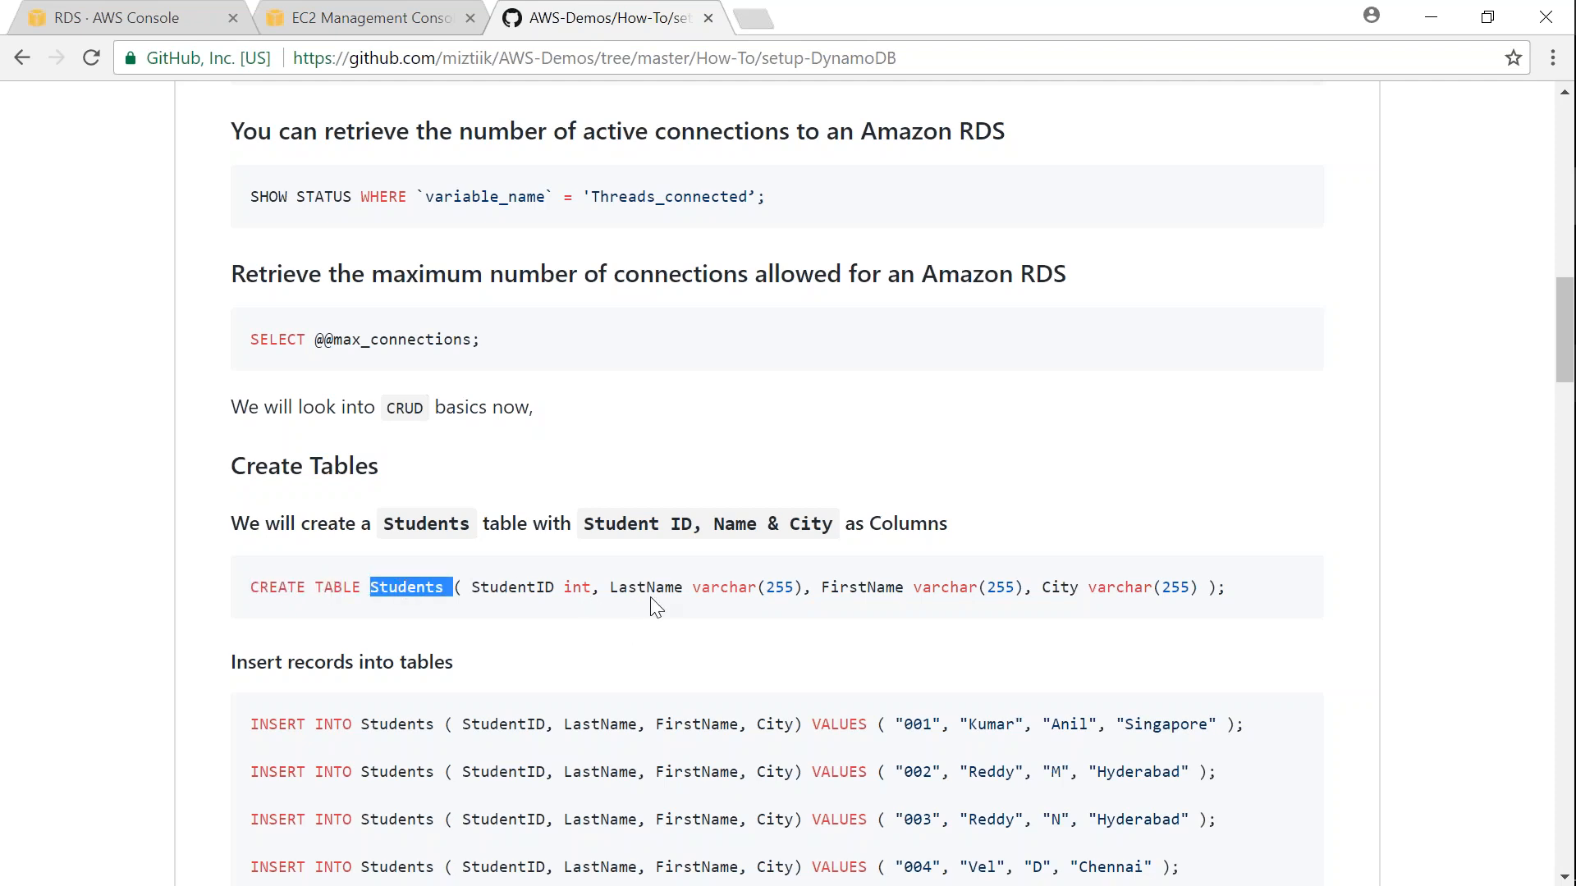
pyautogui.moveTo(594, 524); pyautogui.dragTo(821, 525)
pyautogui.moveTo(254, 587); pyautogui.dragTo(1242, 593)
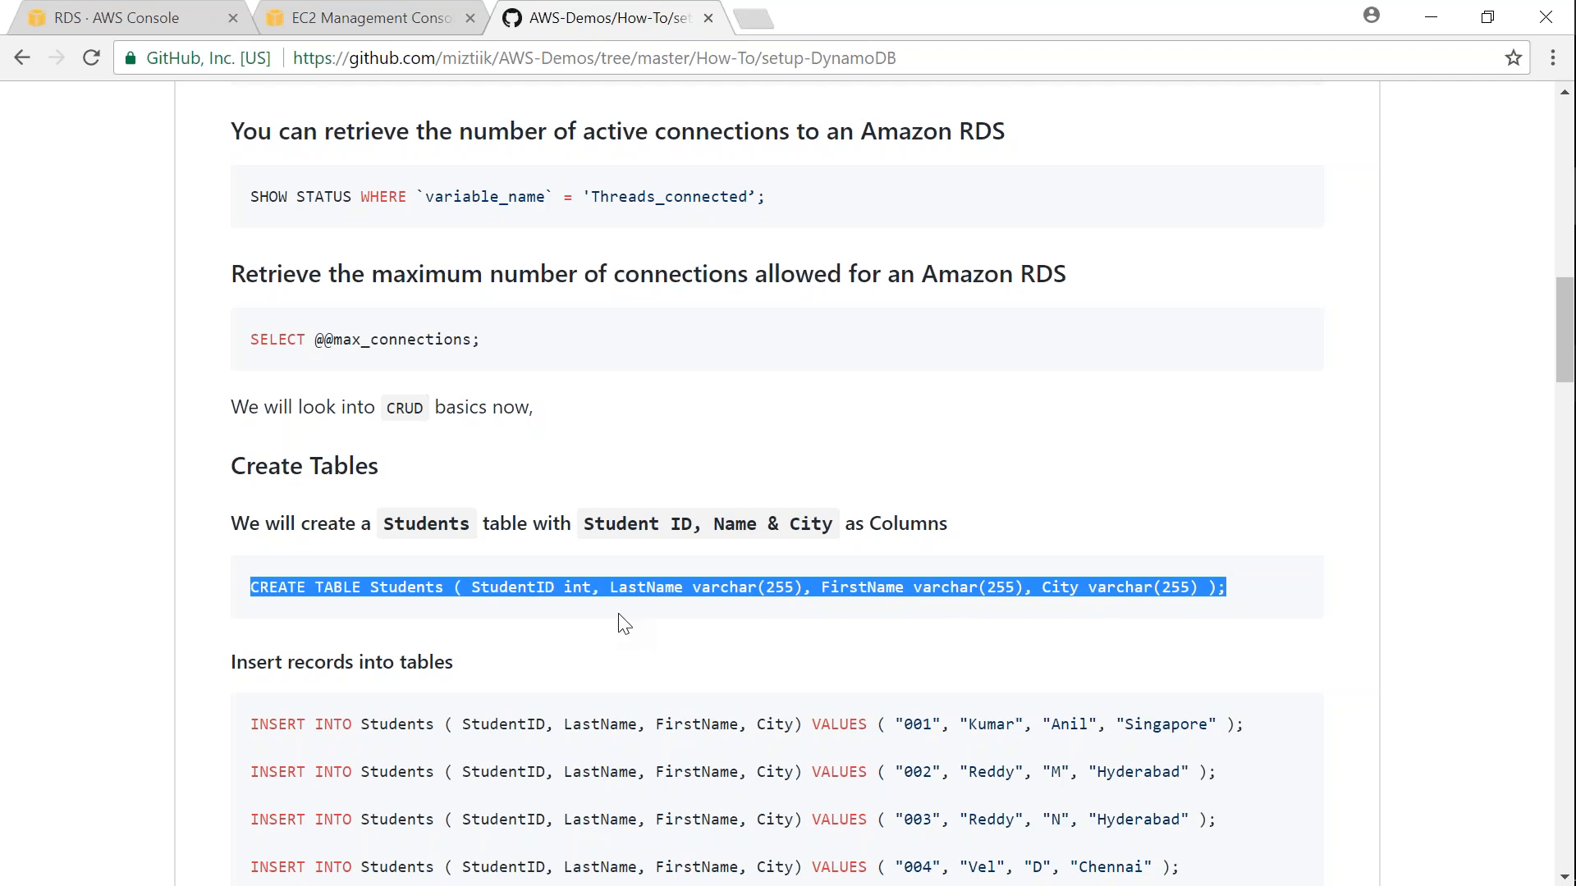
pyautogui.hotkey('alt', 'Tab')
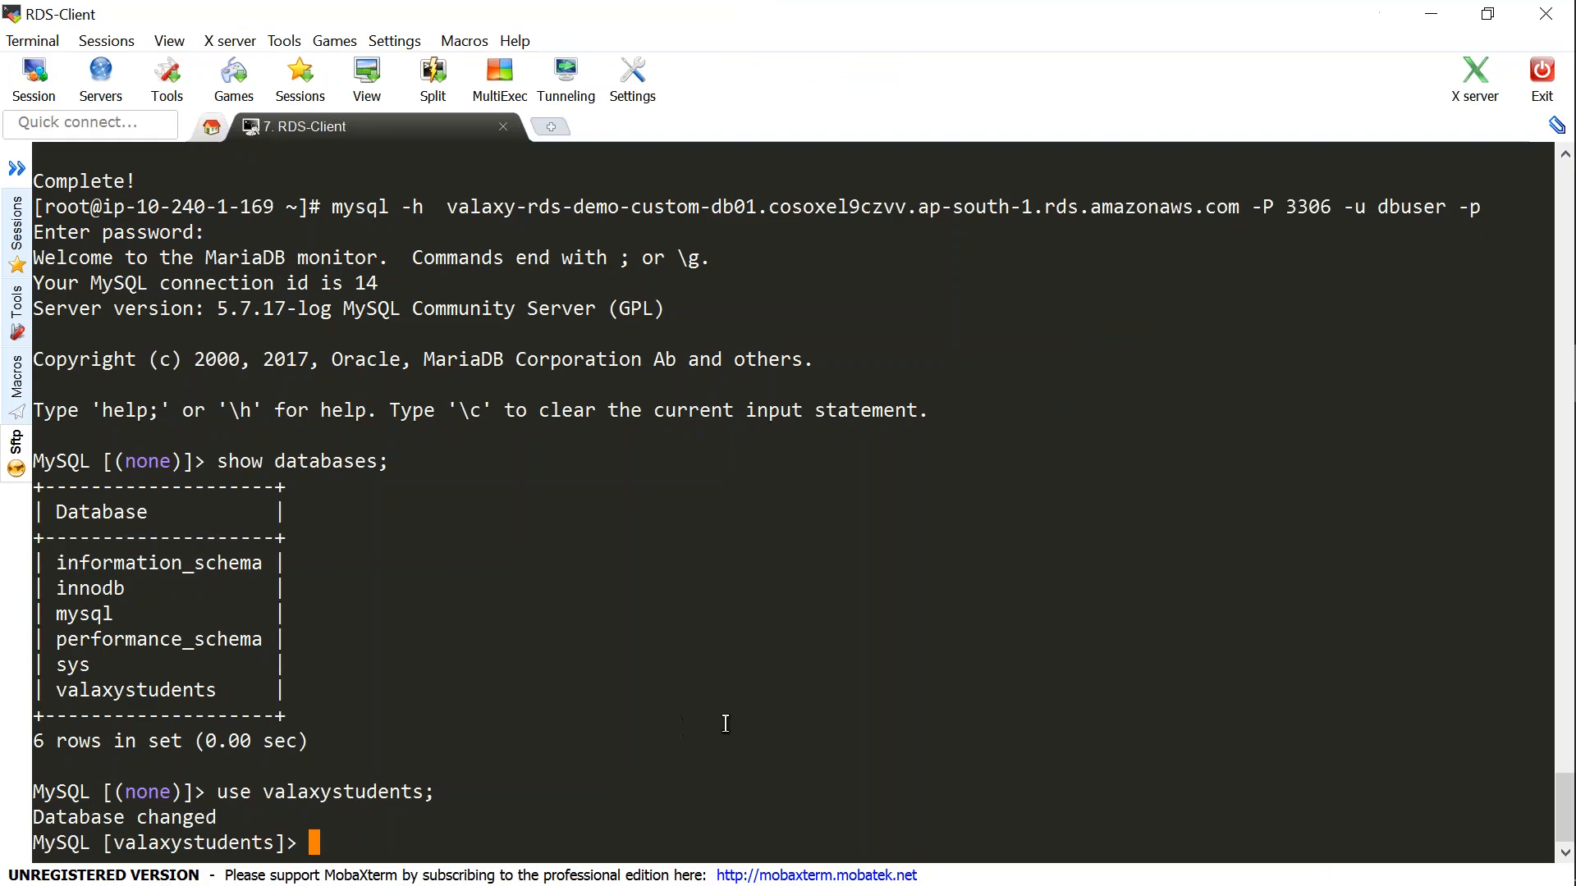
pyautogui.rightClick(793, 747)
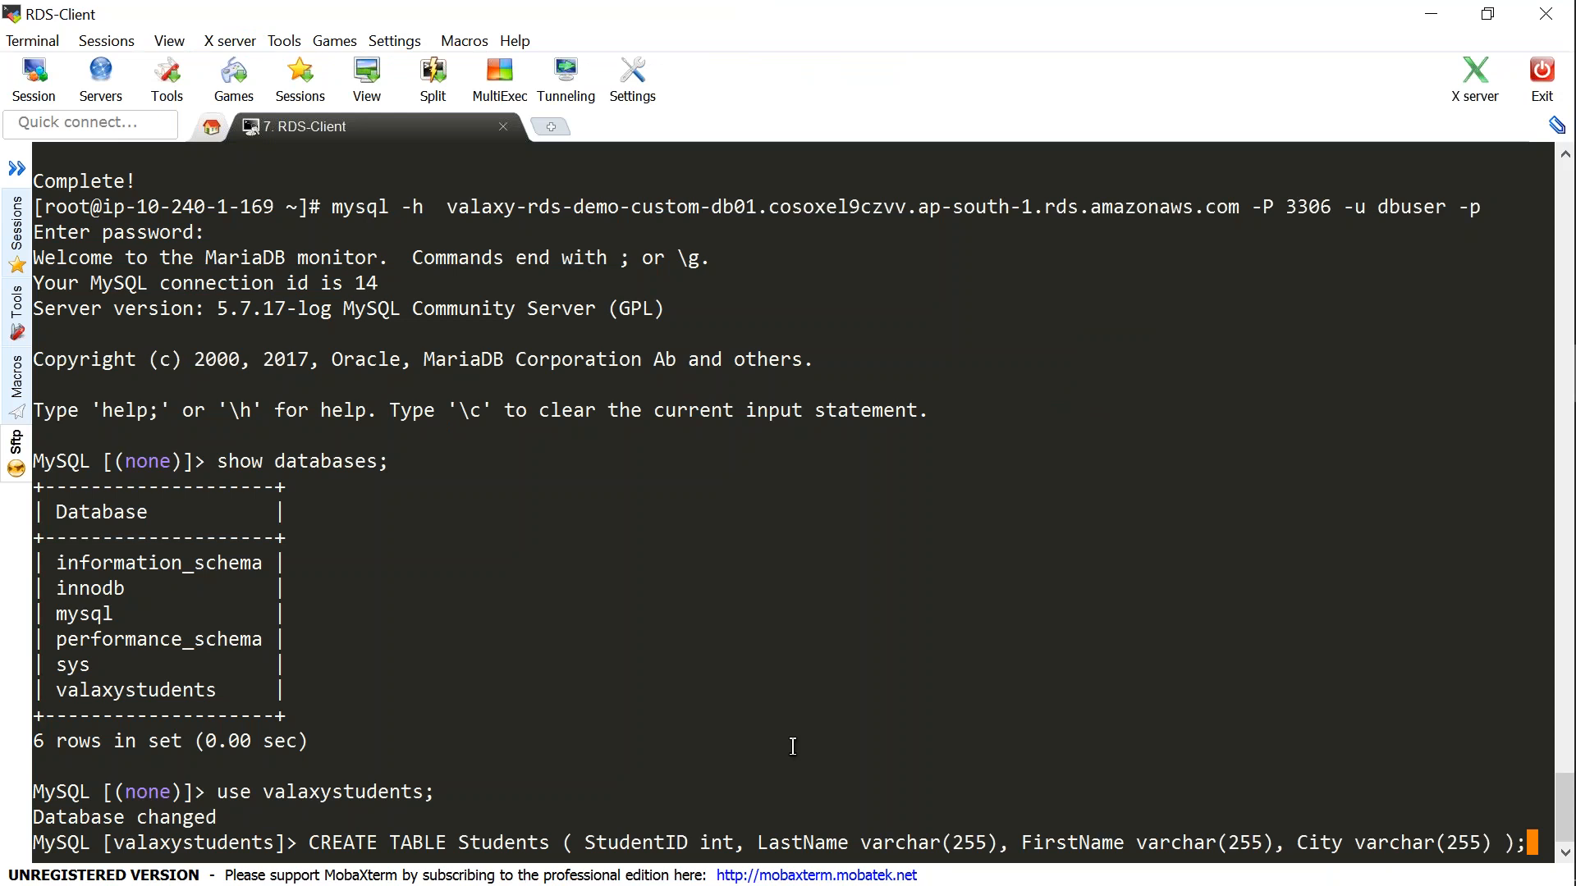
# Abort the MySQL session and reconnect to the valaxy-rds-demo-custom-db01 host on port 3306 as dbuser, entering the account password
pyautogui.hotkey('ctrl', 'c')
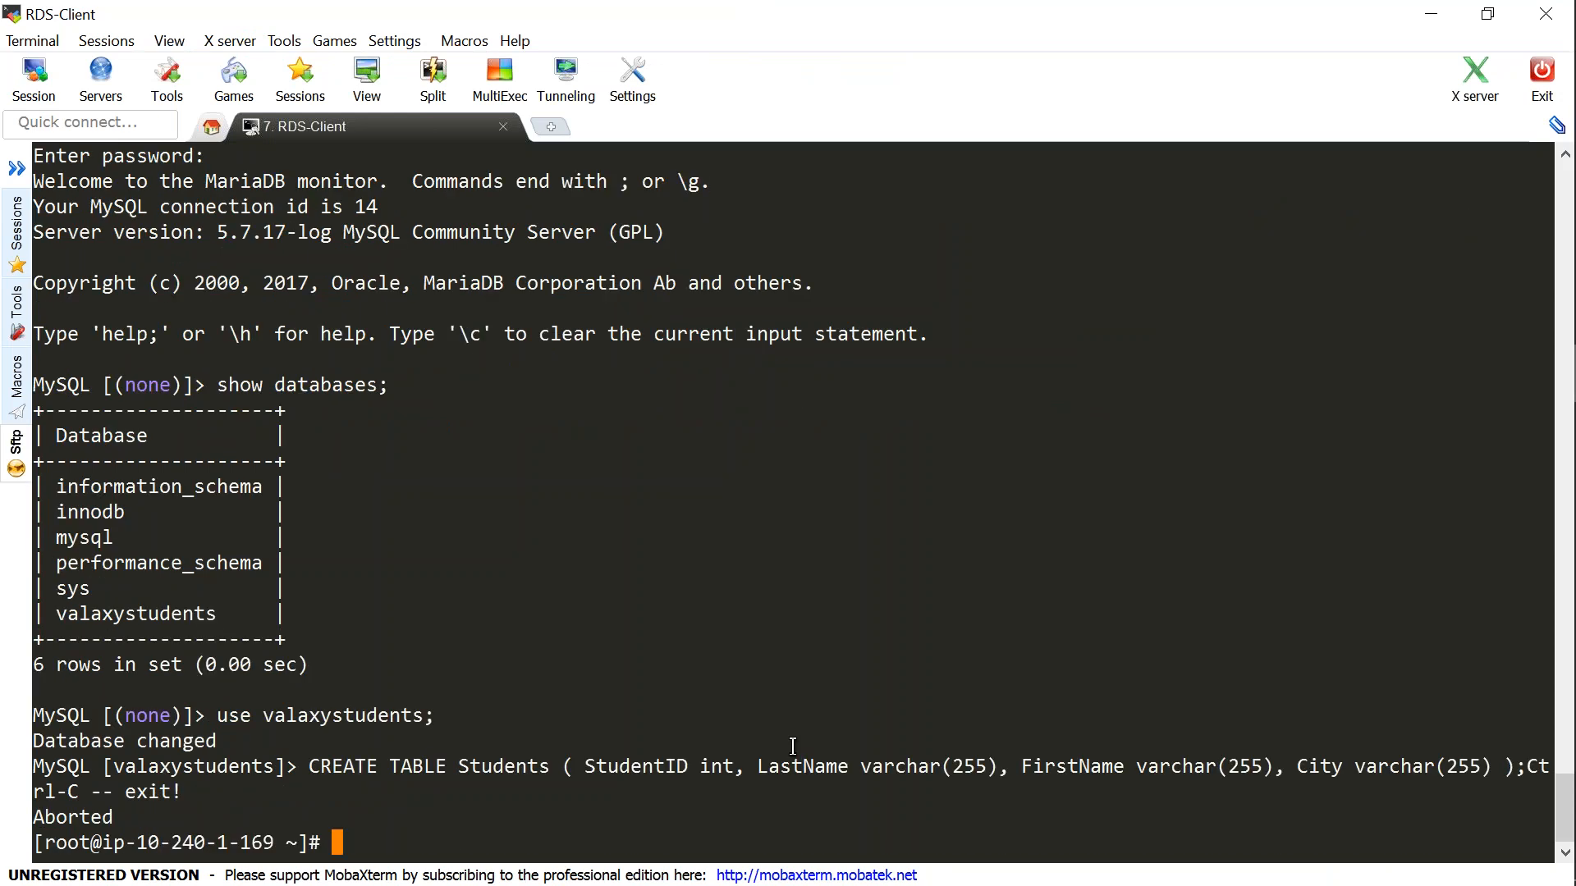
pyautogui.press('Up')
pyautogui.press('Return')
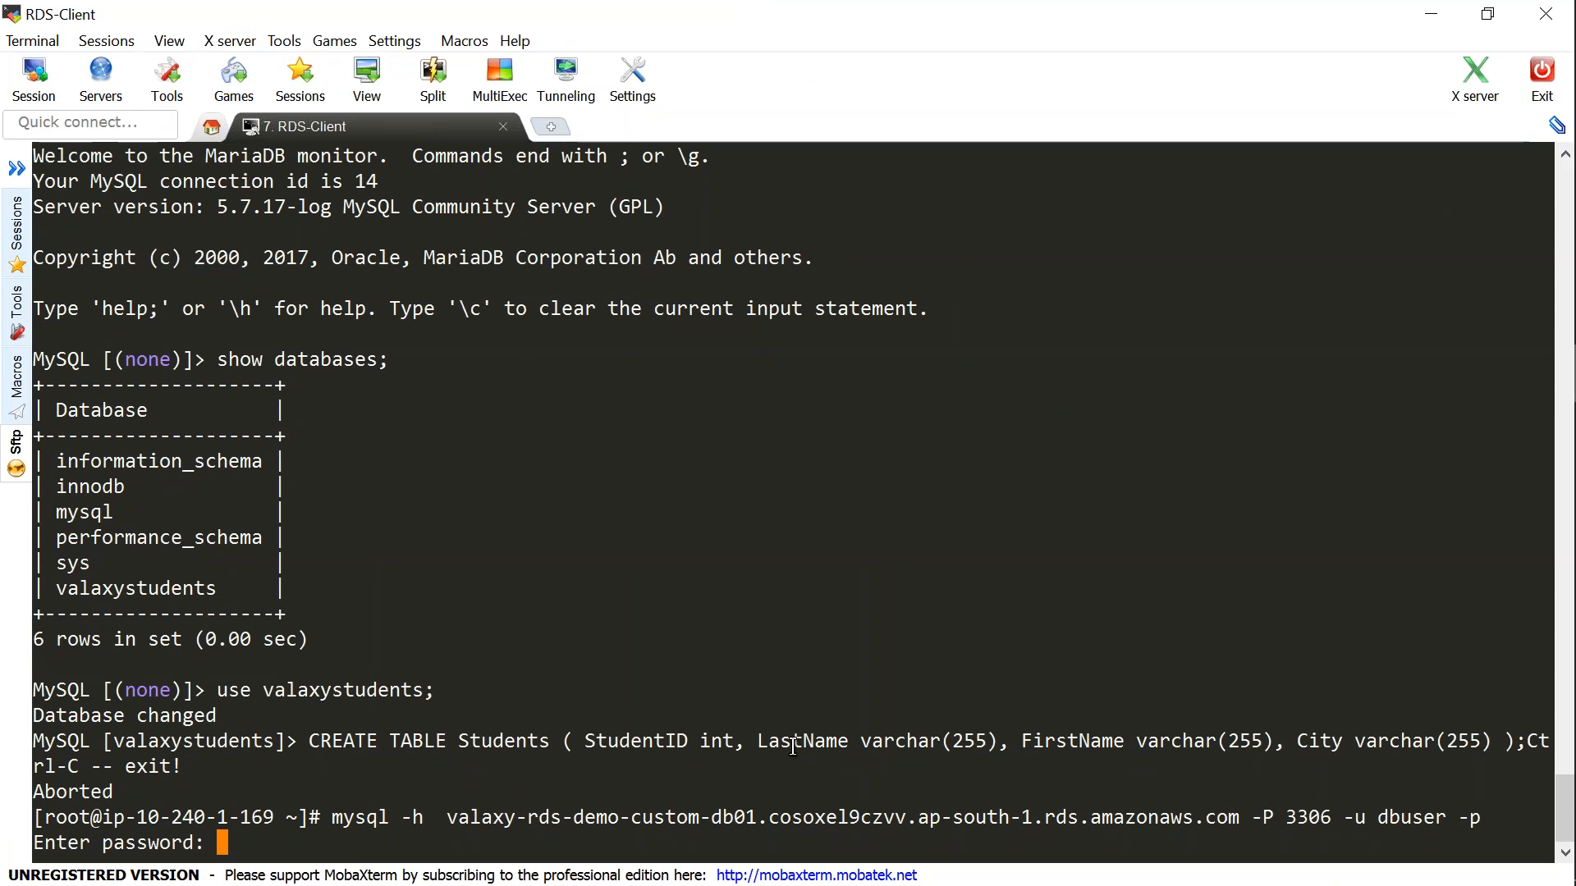
pyautogui.press('Return')
# Switch to the valaxystudents database with the use command
pyautogui.write('use')
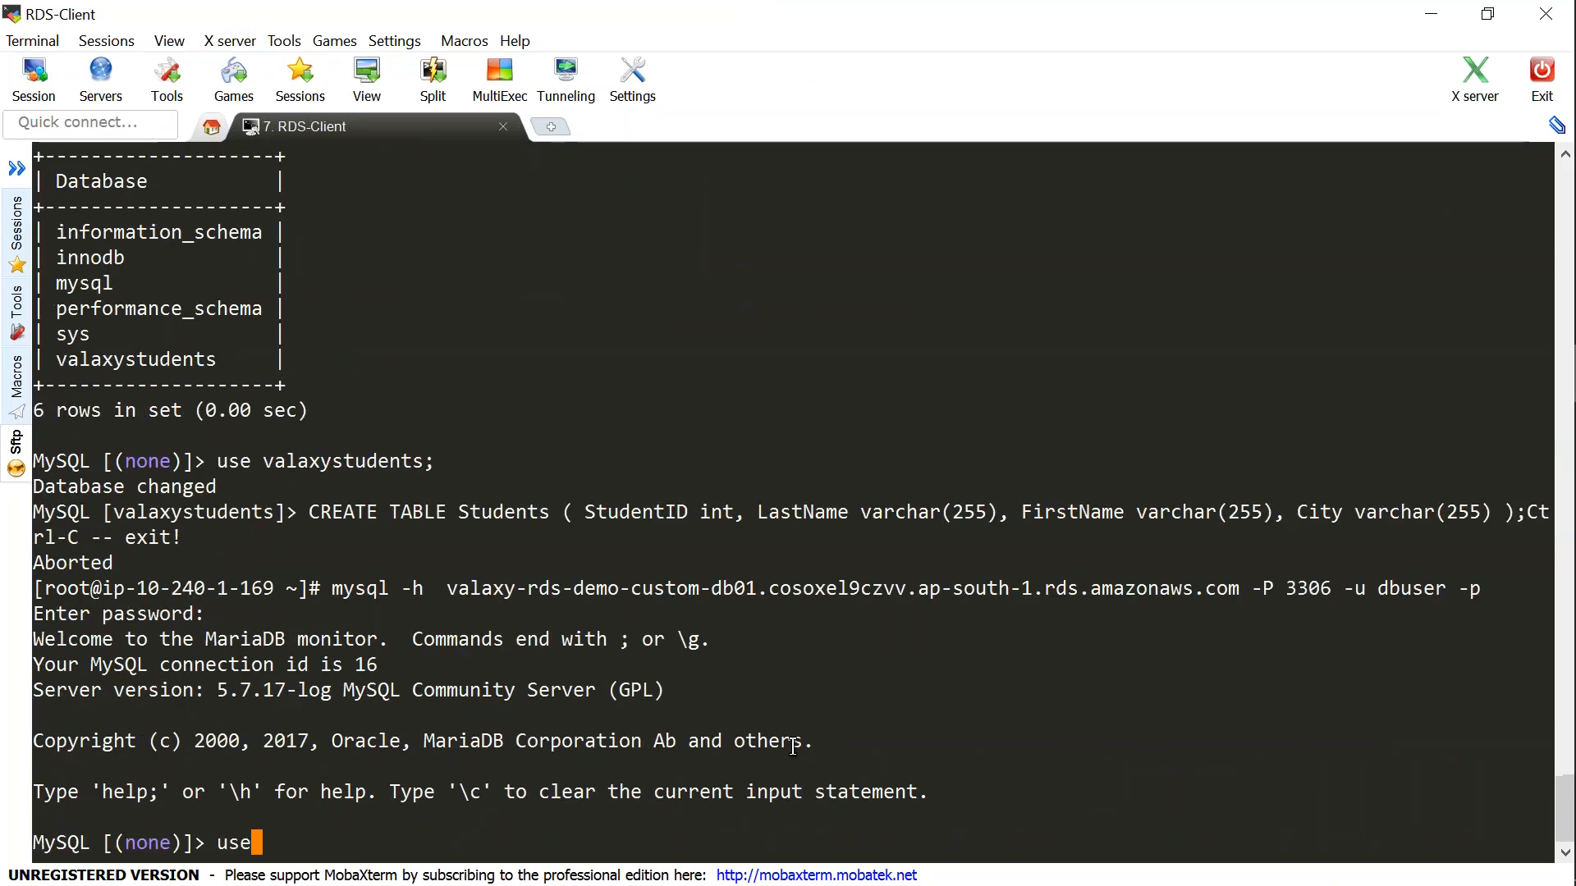
pyautogui.doubleClick(142, 360)
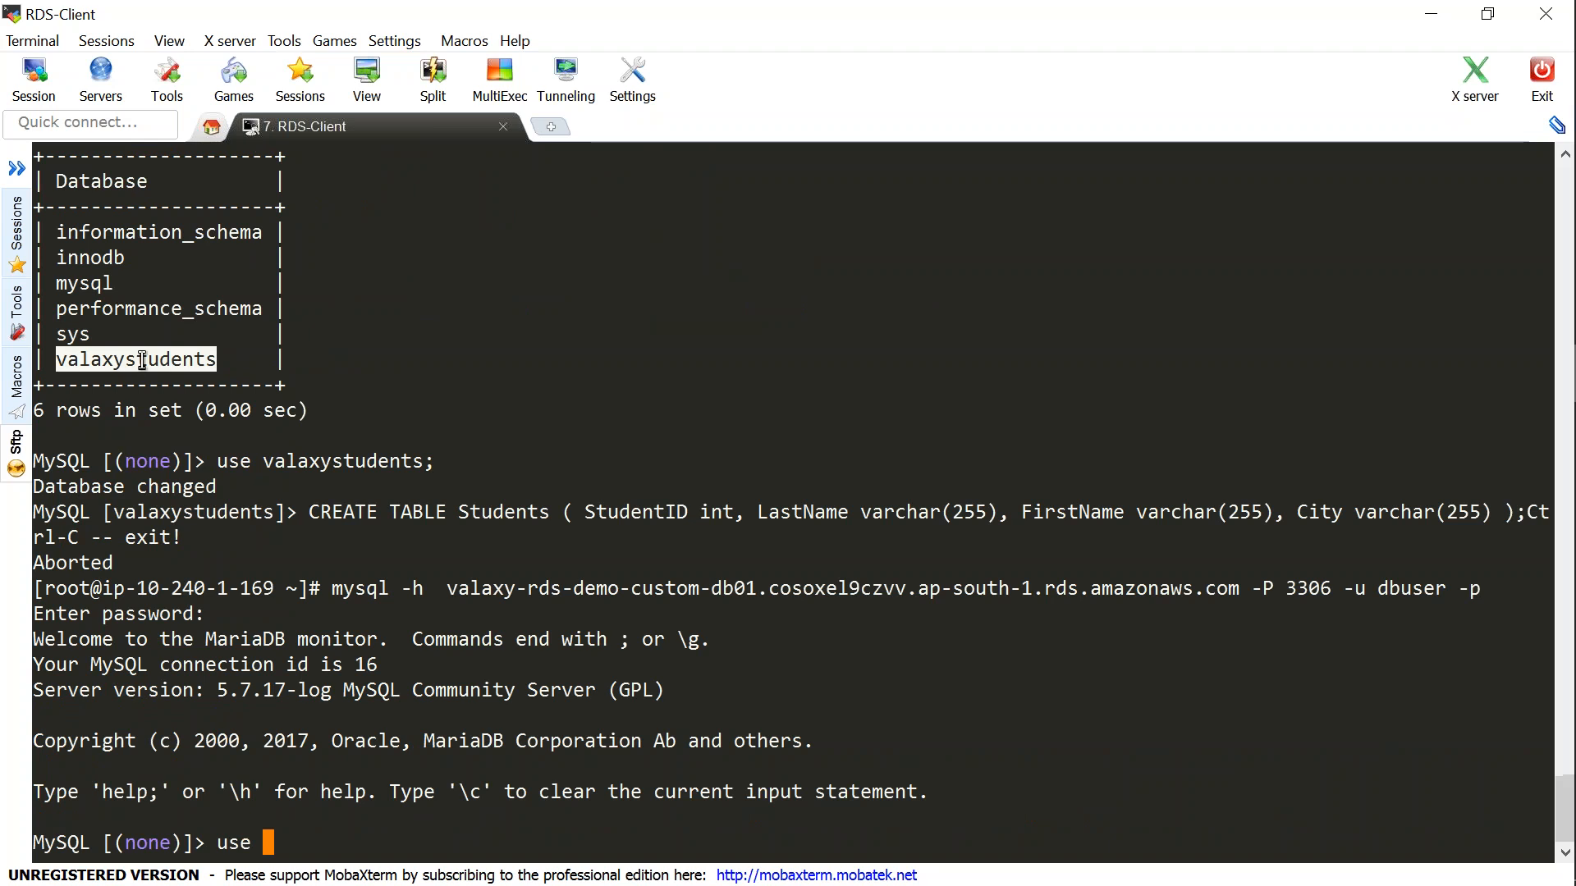
pyautogui.rightClick(142, 360)
pyautogui.write(';')
pyautogui.press('Return')
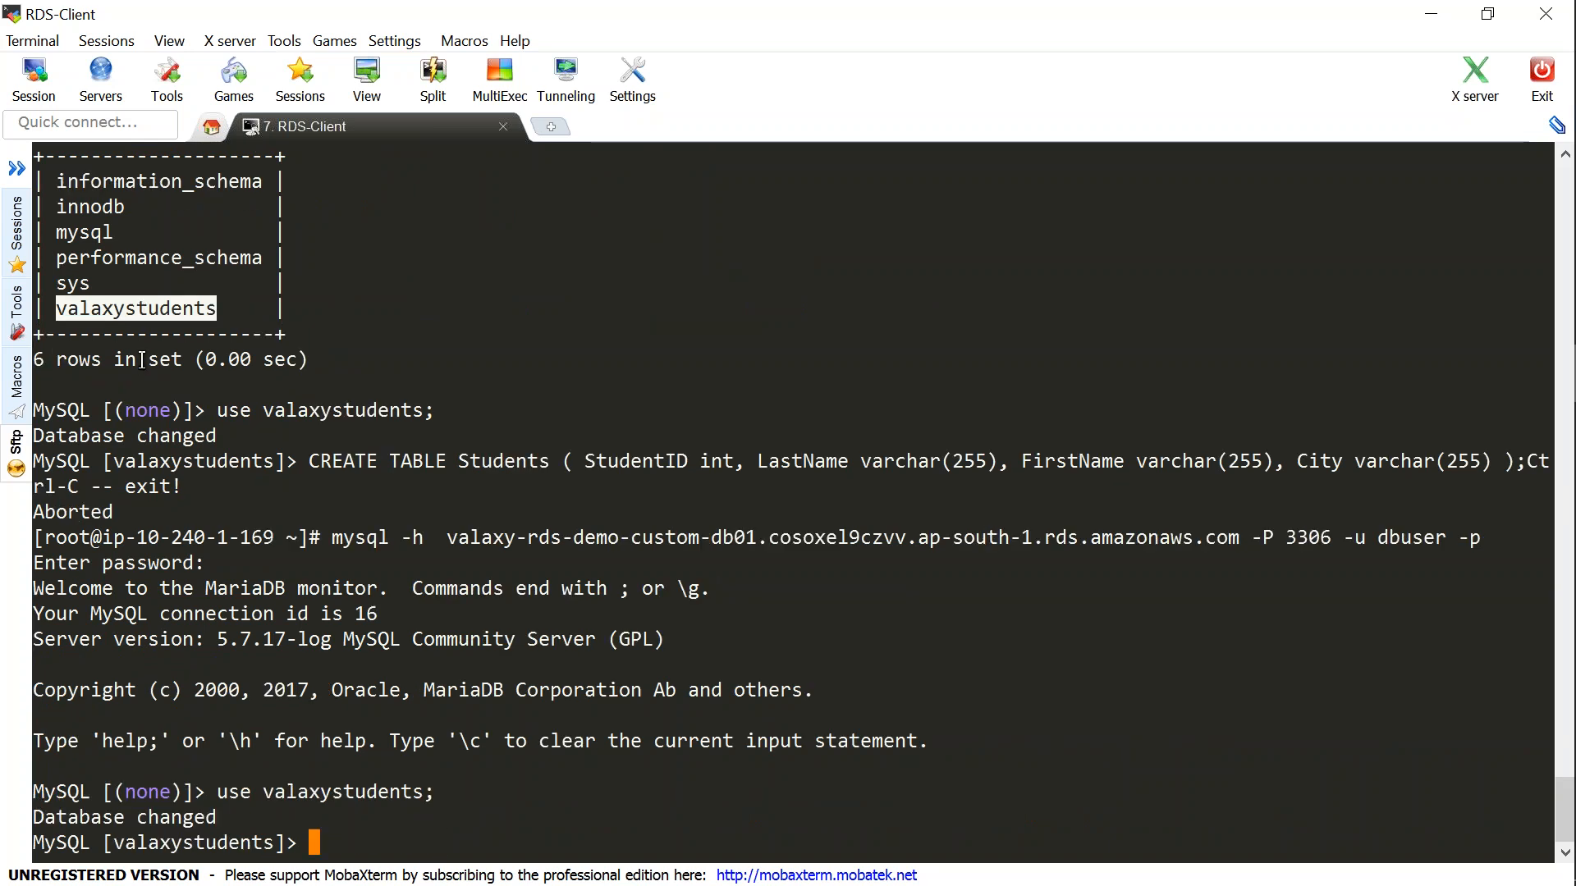
# List the tables in the valaxystudents database with show tables
pyautogui.write('show tab')
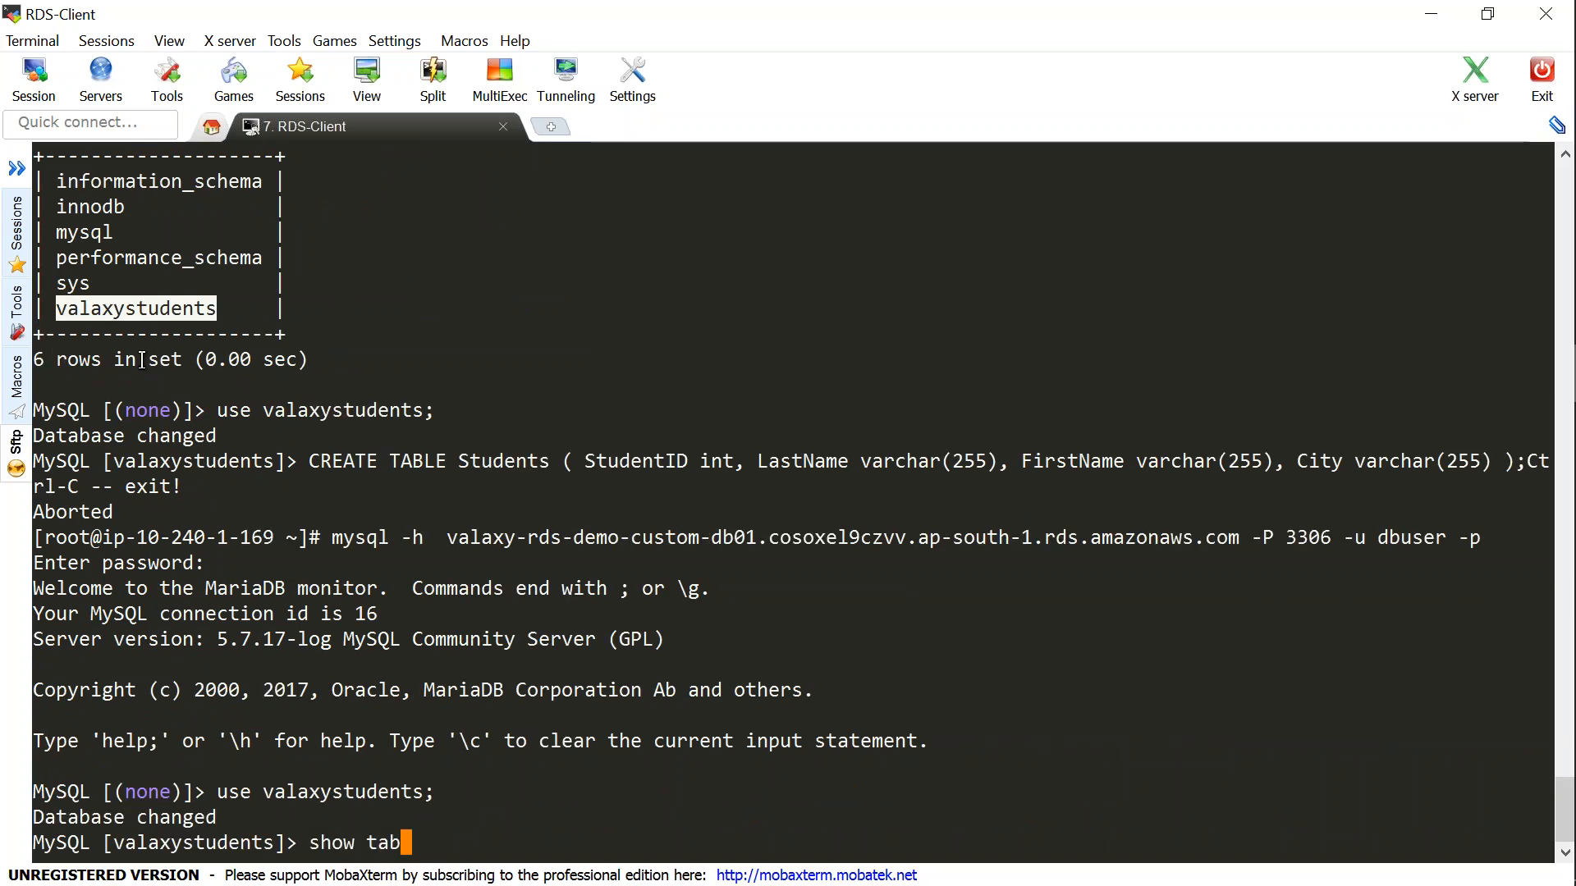
pyautogui.write('les;')
pyautogui.press('Return')
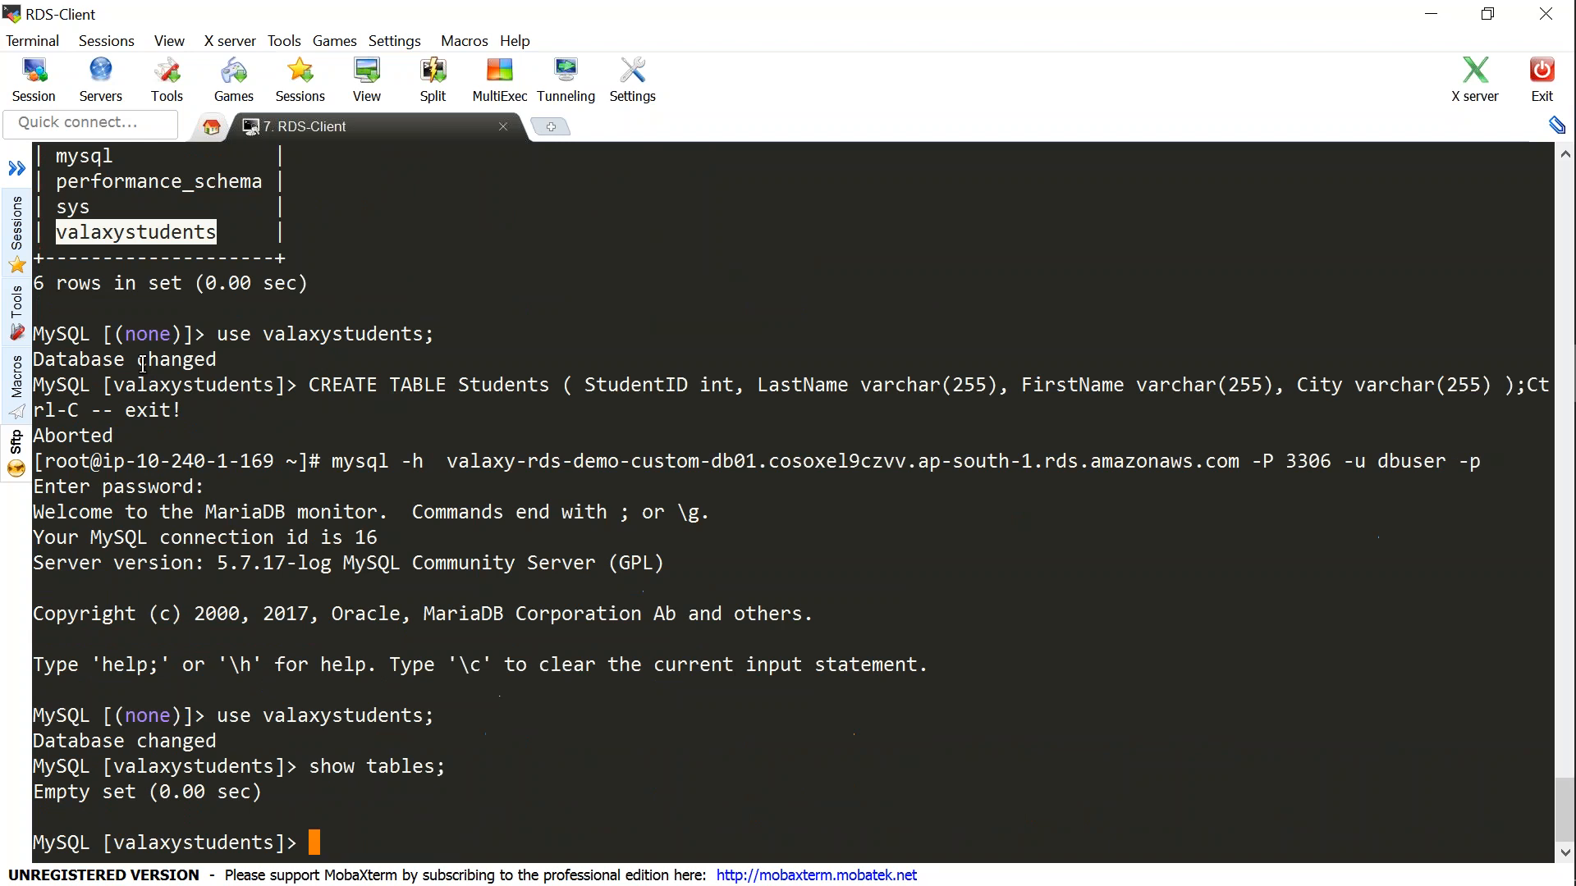
pyautogui.moveTo(33, 765); pyautogui.dragTo(375, 834)
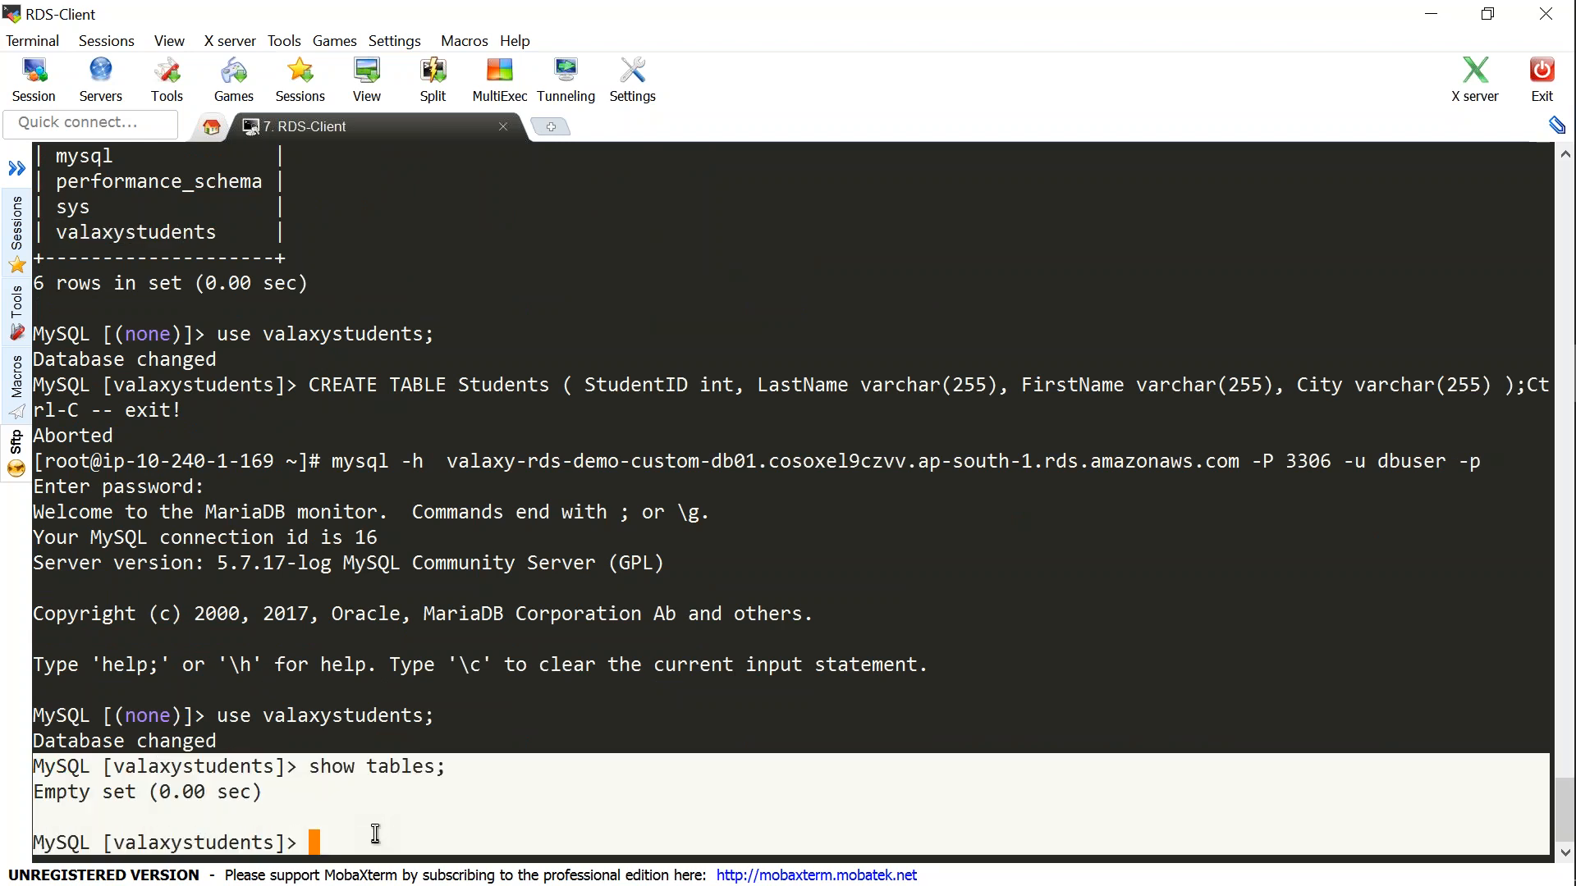
pyautogui.click(493, 767)
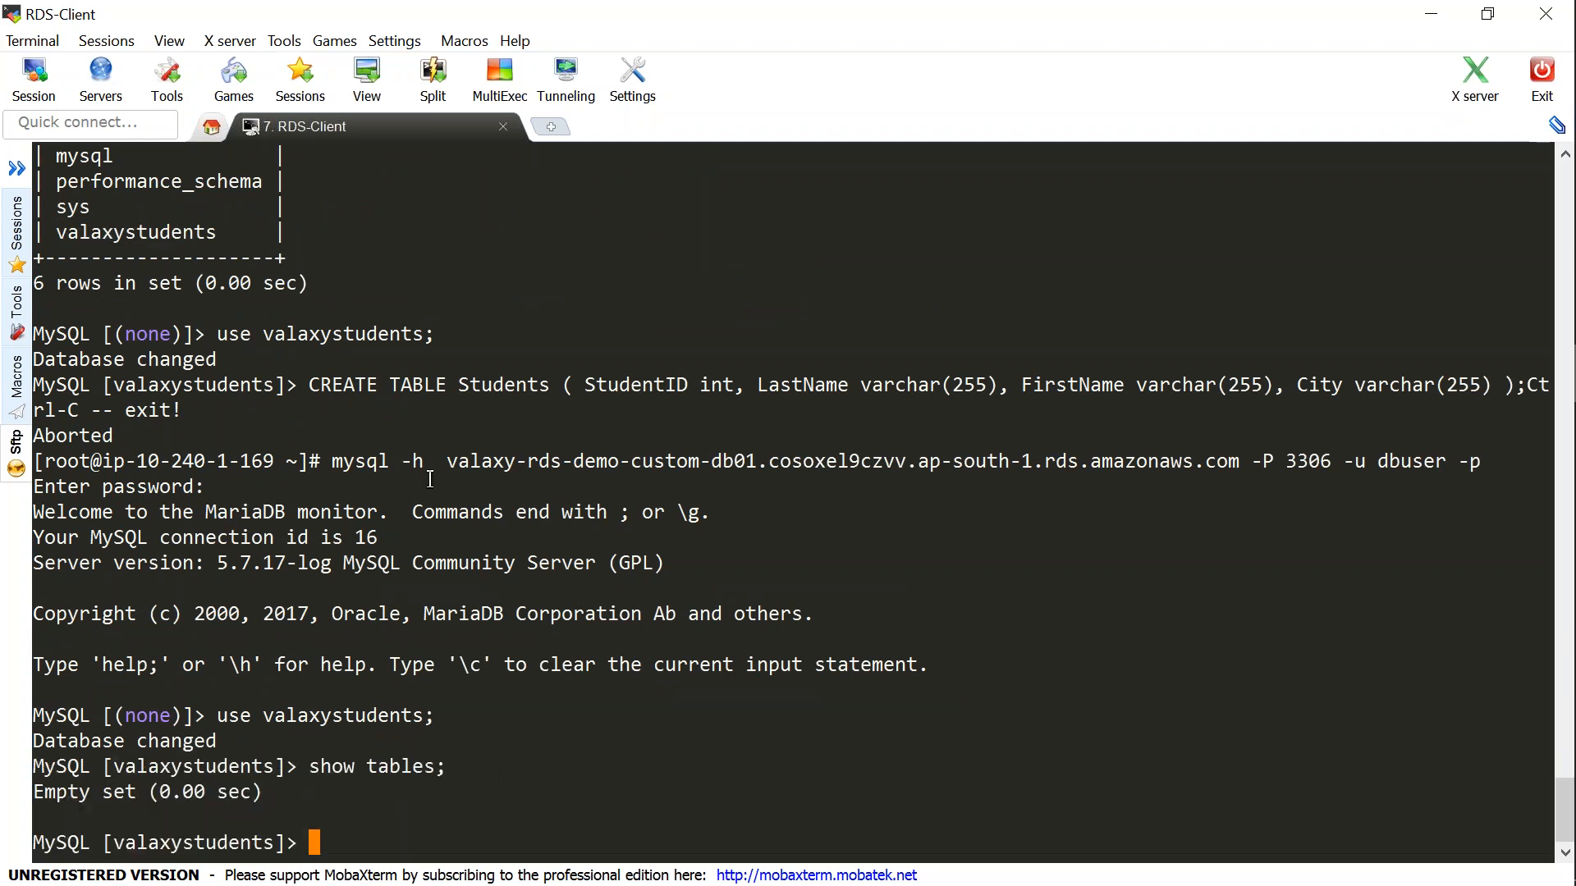
# Create the Students table with StudentID int and LastName, FirstName and City as varchar(255), reusing the aborted CREATE TABLE statement
pyautogui.moveTo(314, 383); pyautogui.dragTo(1525, 389)
pyautogui.rightClick(1095, 654)
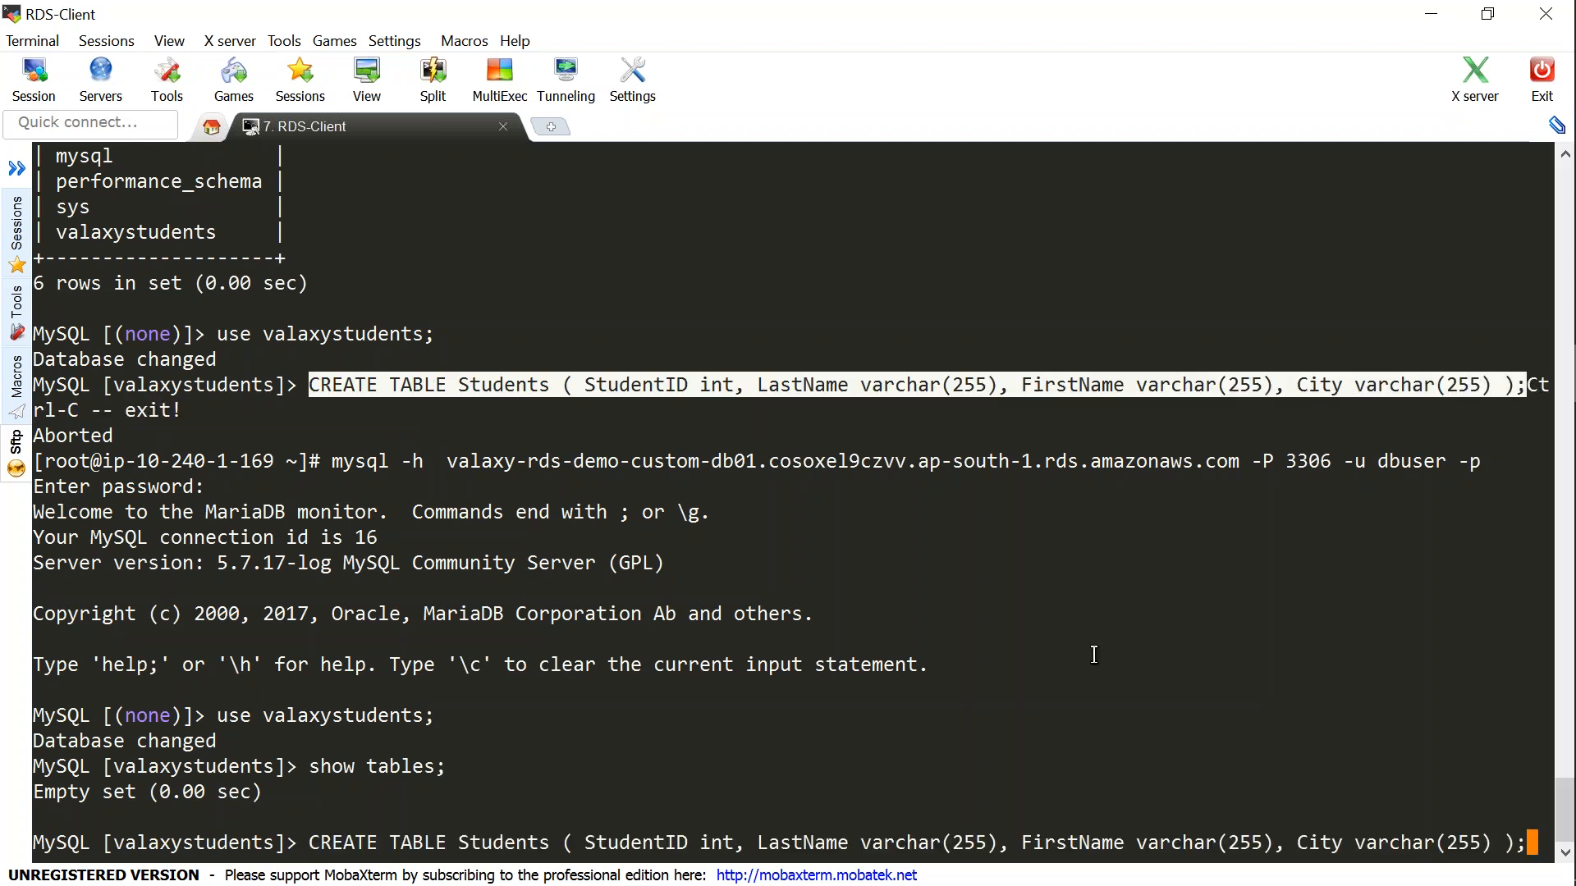
pyautogui.press('Return')
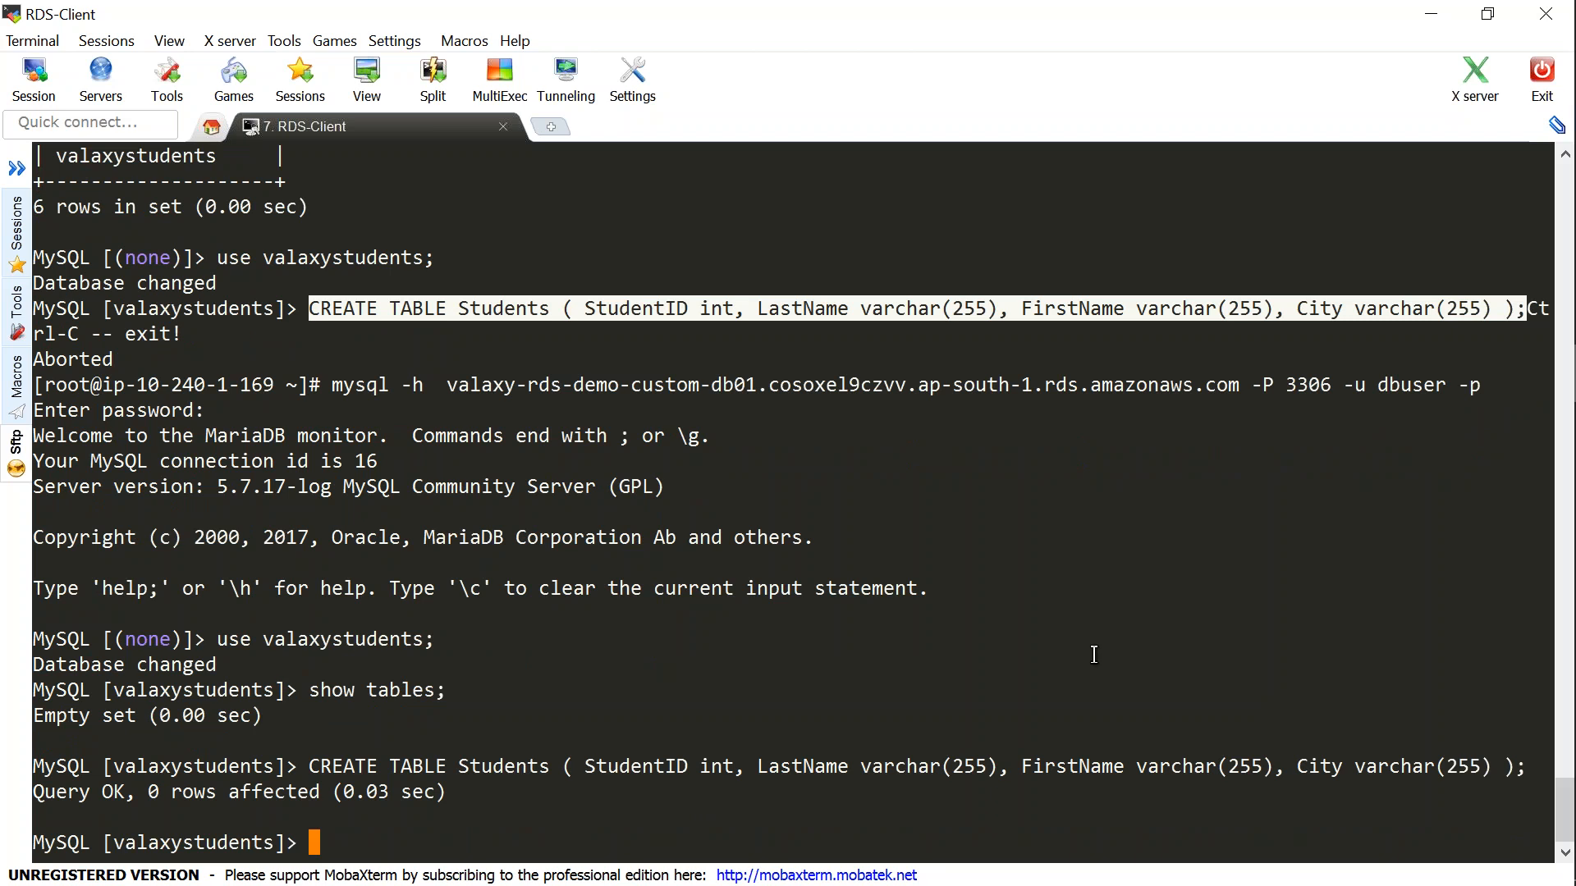
# Rerun show tables to check for the new Students table in valaxystudents
pyautogui.press('Up')
pyautogui.press('Up')
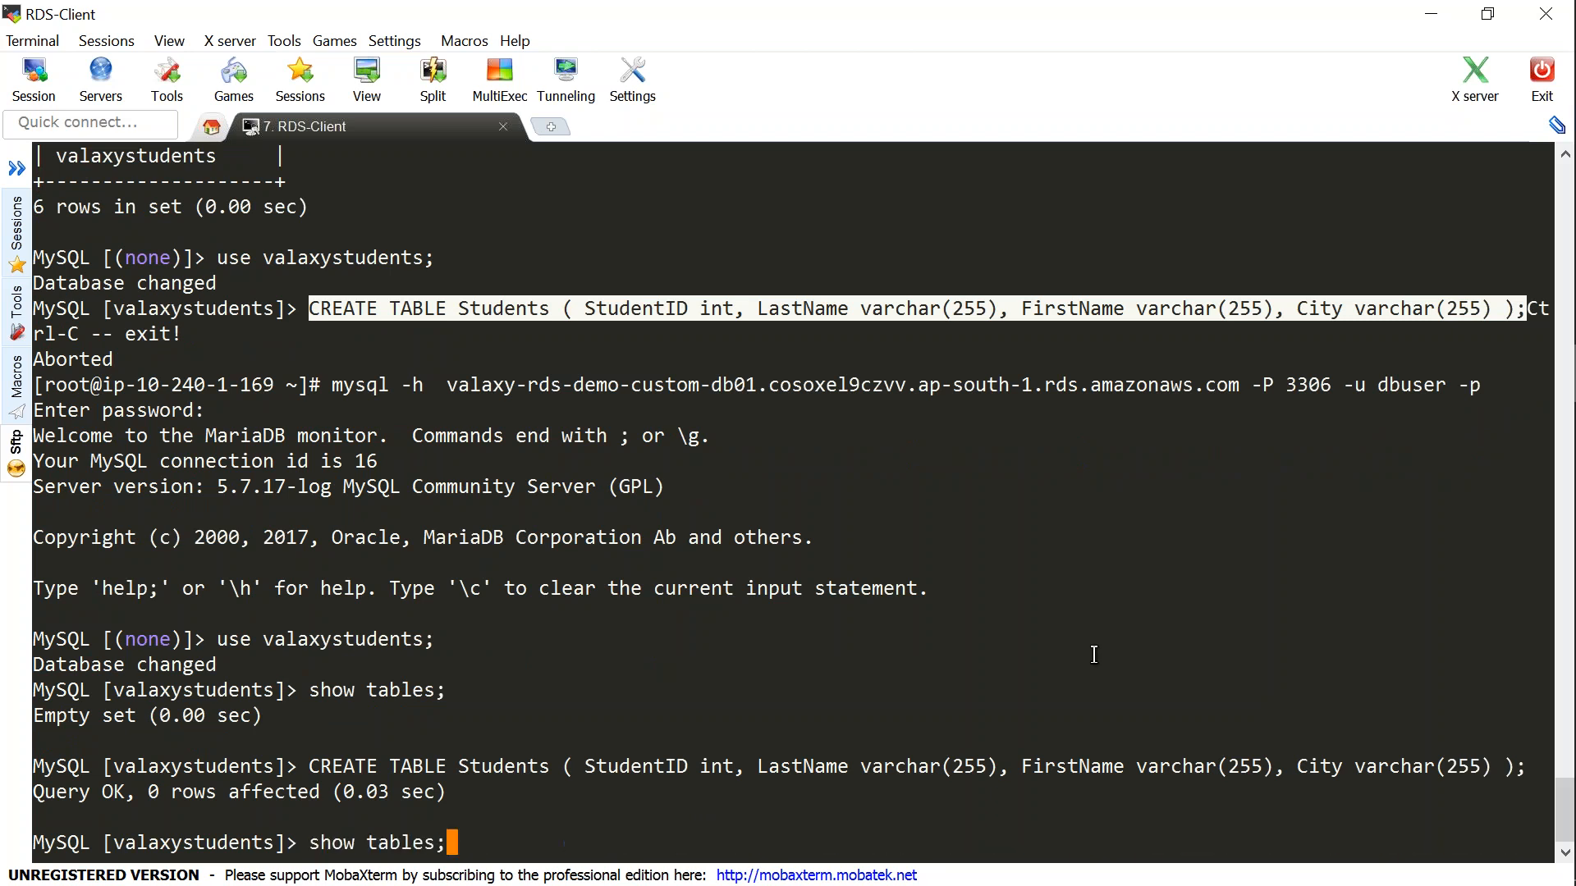
pyautogui.press('Up')
pyautogui.press('Down')
pyautogui.press('Return')
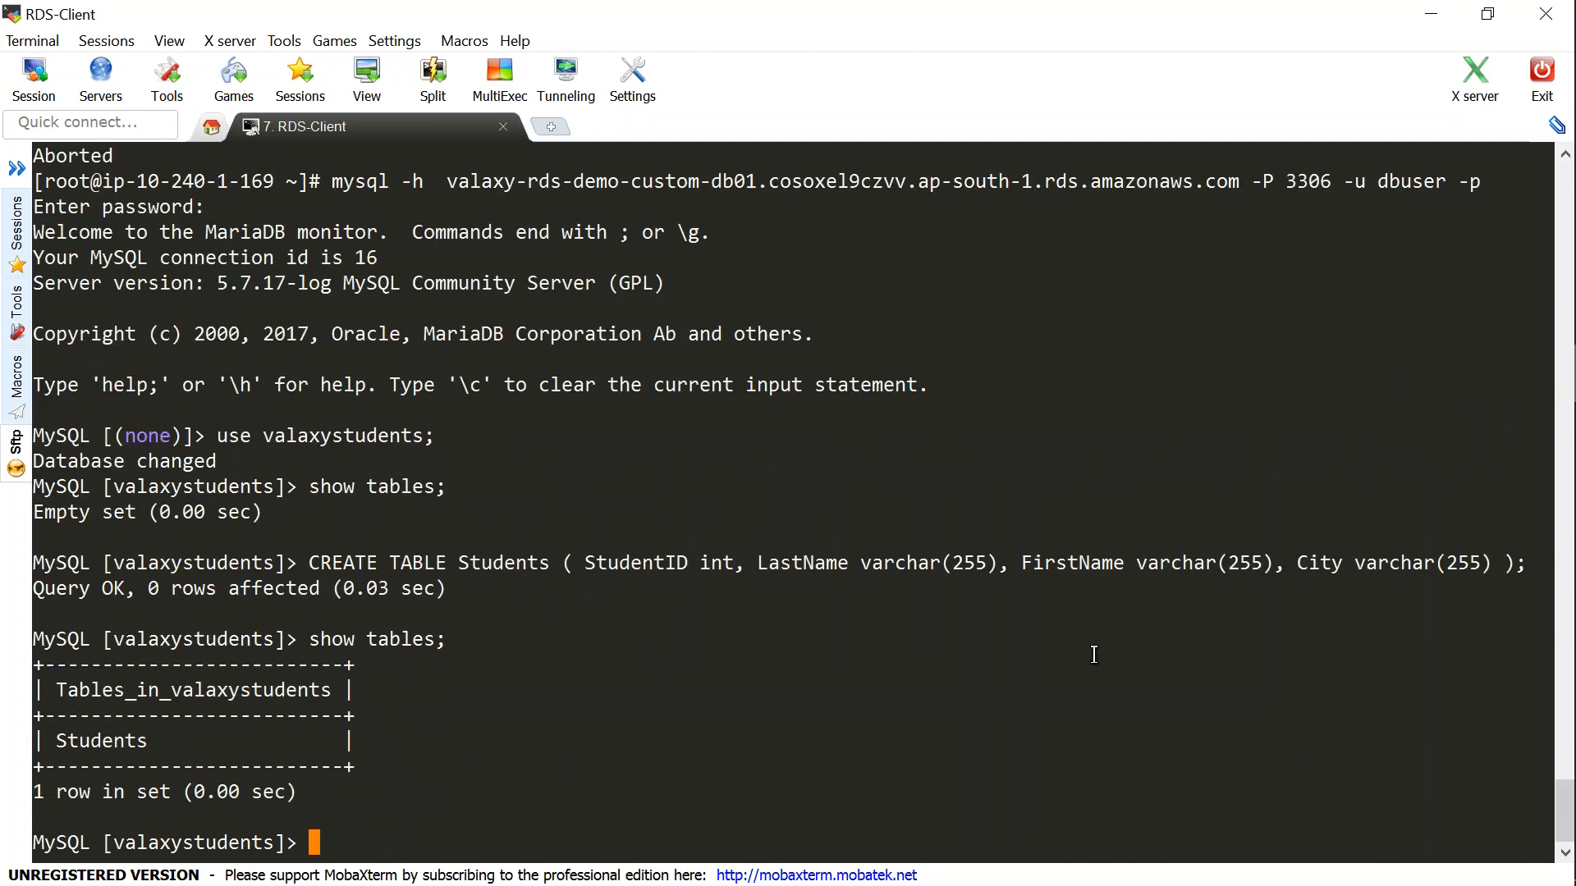
pyautogui.moveTo(58, 741); pyautogui.dragTo(146, 742)
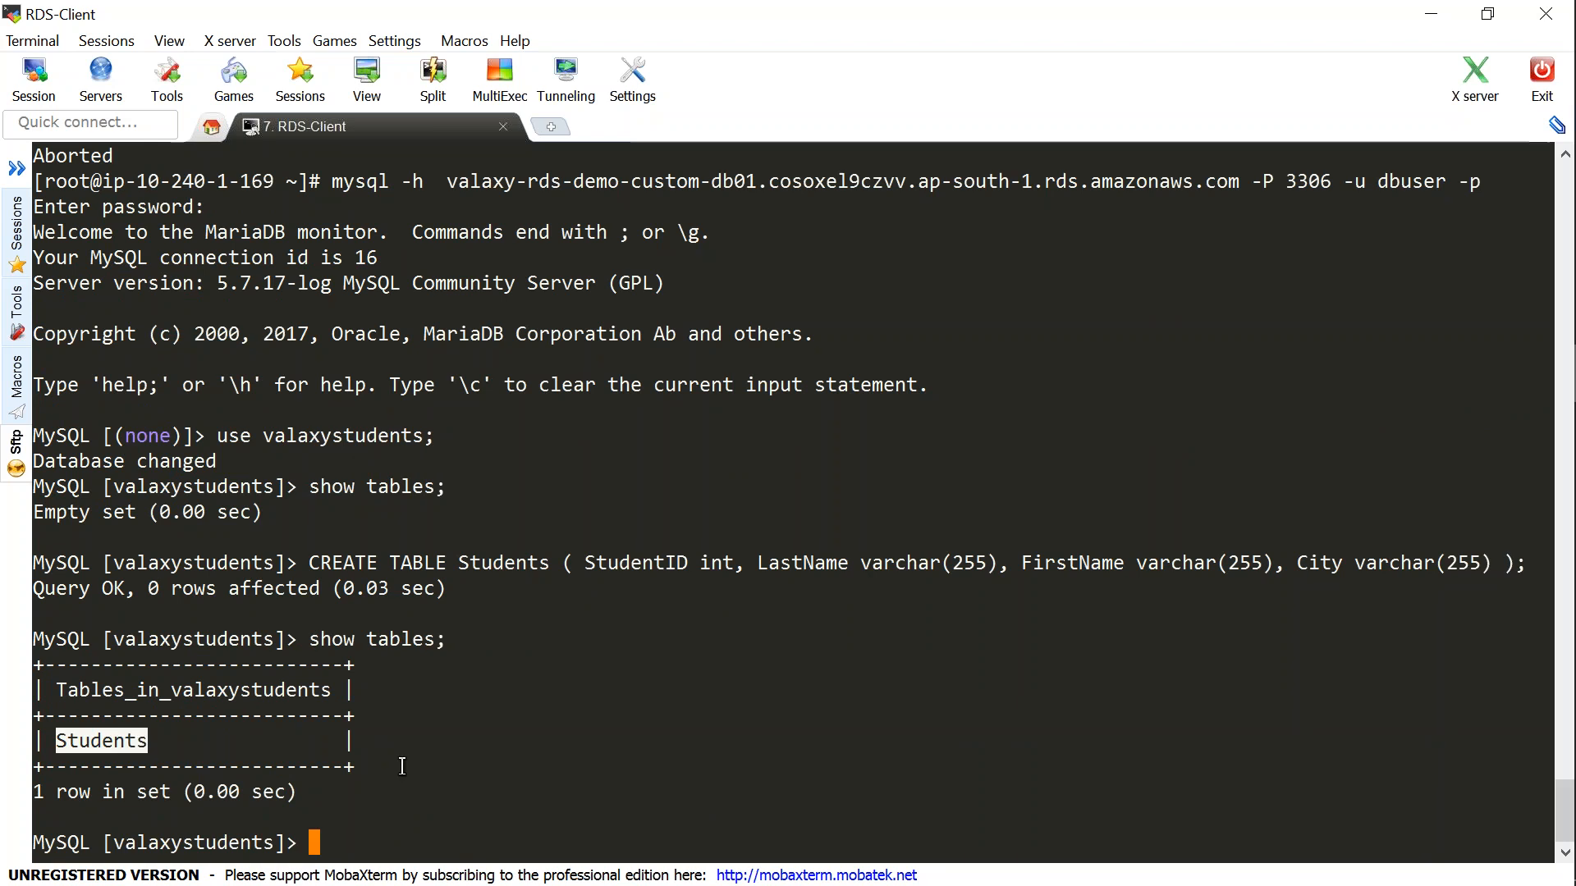
pyautogui.click(504, 792)
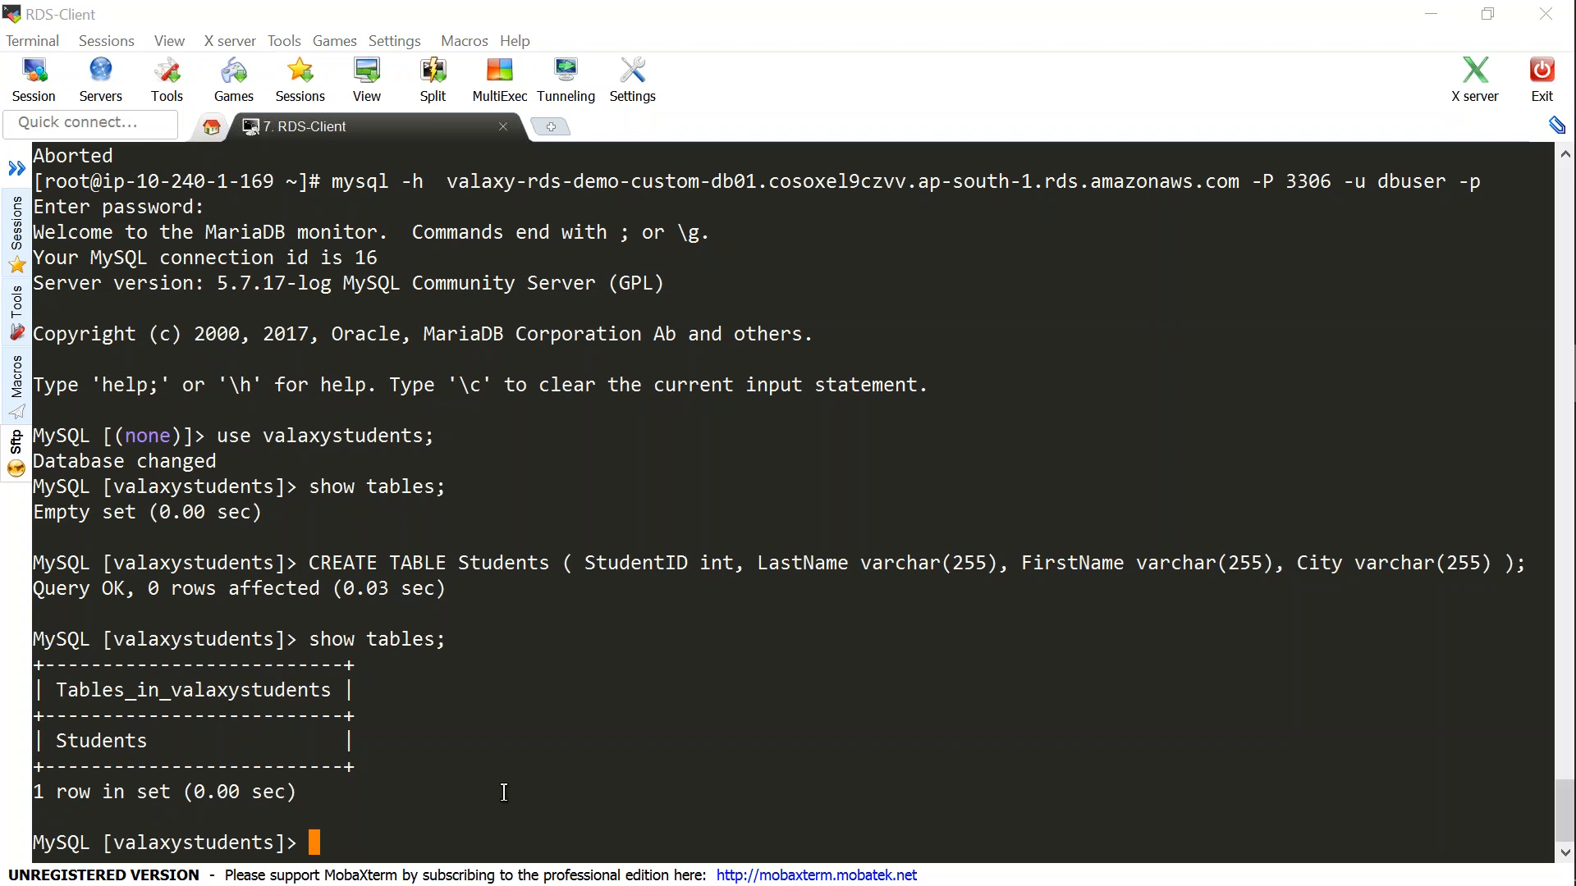
# Switch to the GitHub page in the browser and copy the INSERT INTO Students statements for student IDs 001 to 004
pyautogui.hotkey('alt', 'Tab')
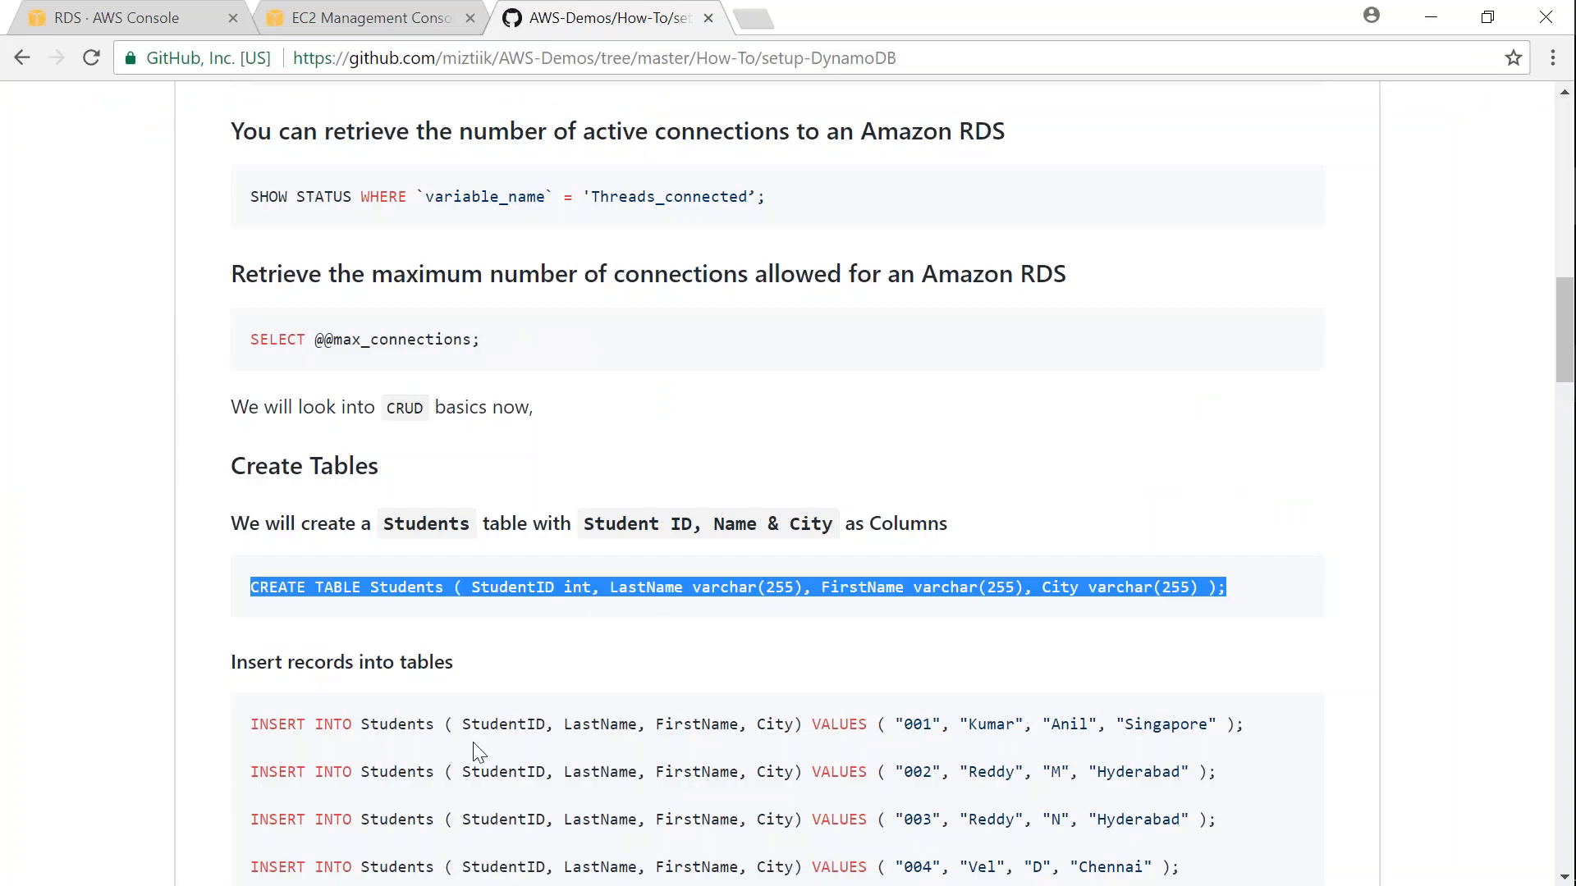
pyautogui.scroll(-3, 471, 743)
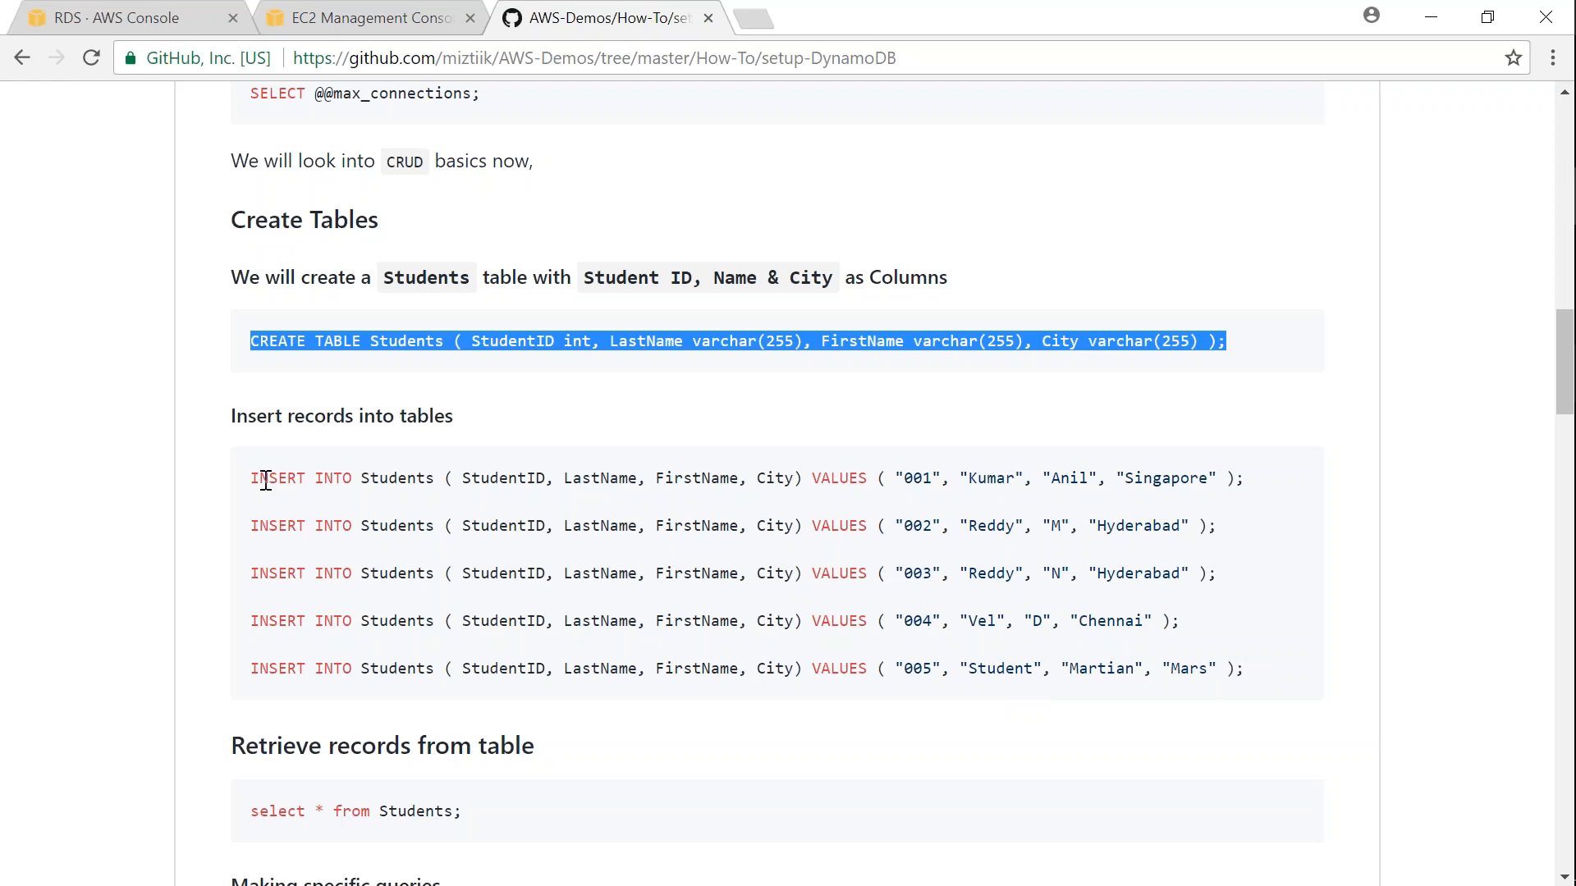
pyautogui.moveTo(250, 478); pyautogui.dragTo(1228, 636)
pyautogui.hotkey('ctrl', 'c')
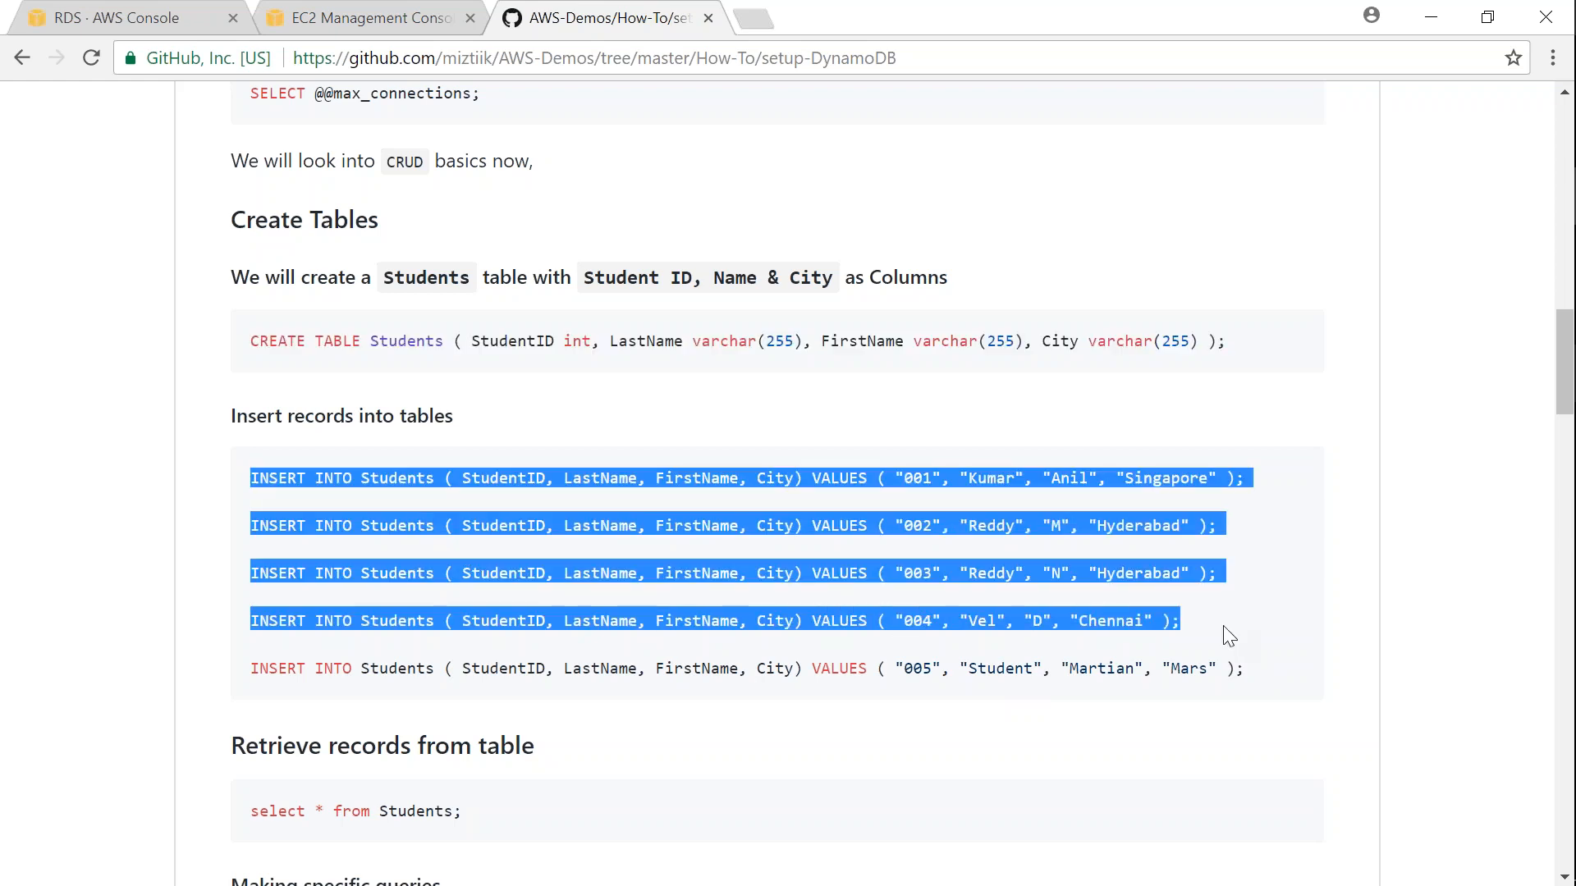
# Switch to MobaXterm and query the Students table, correcting show * from Students; to select * from Students;
pyautogui.hotkey('alt', 'Tab')
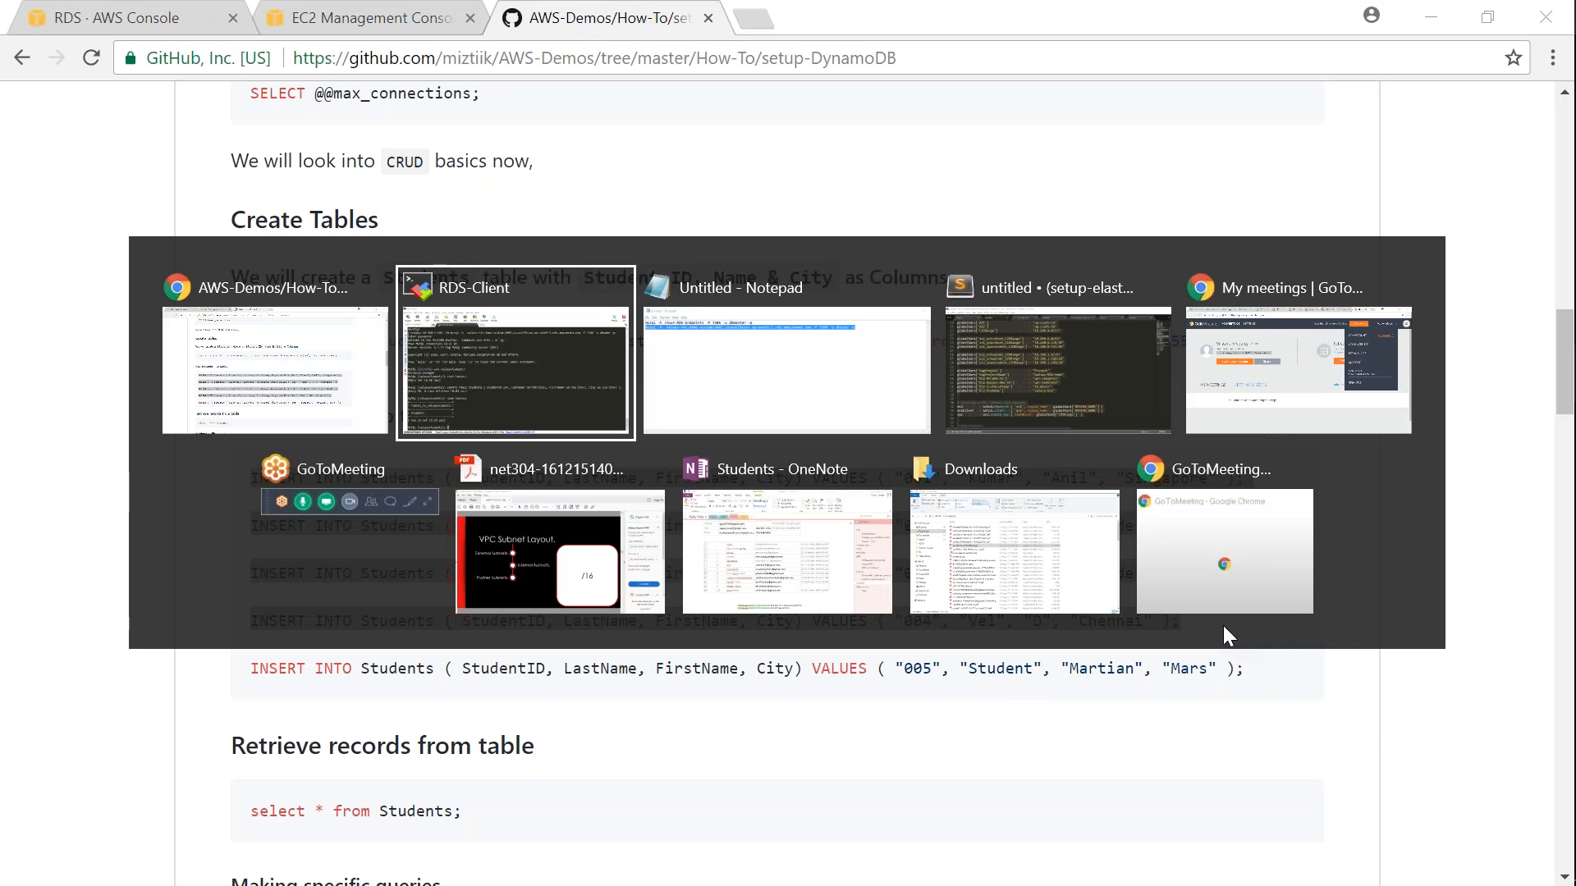
pyautogui.write('show * from Students;')
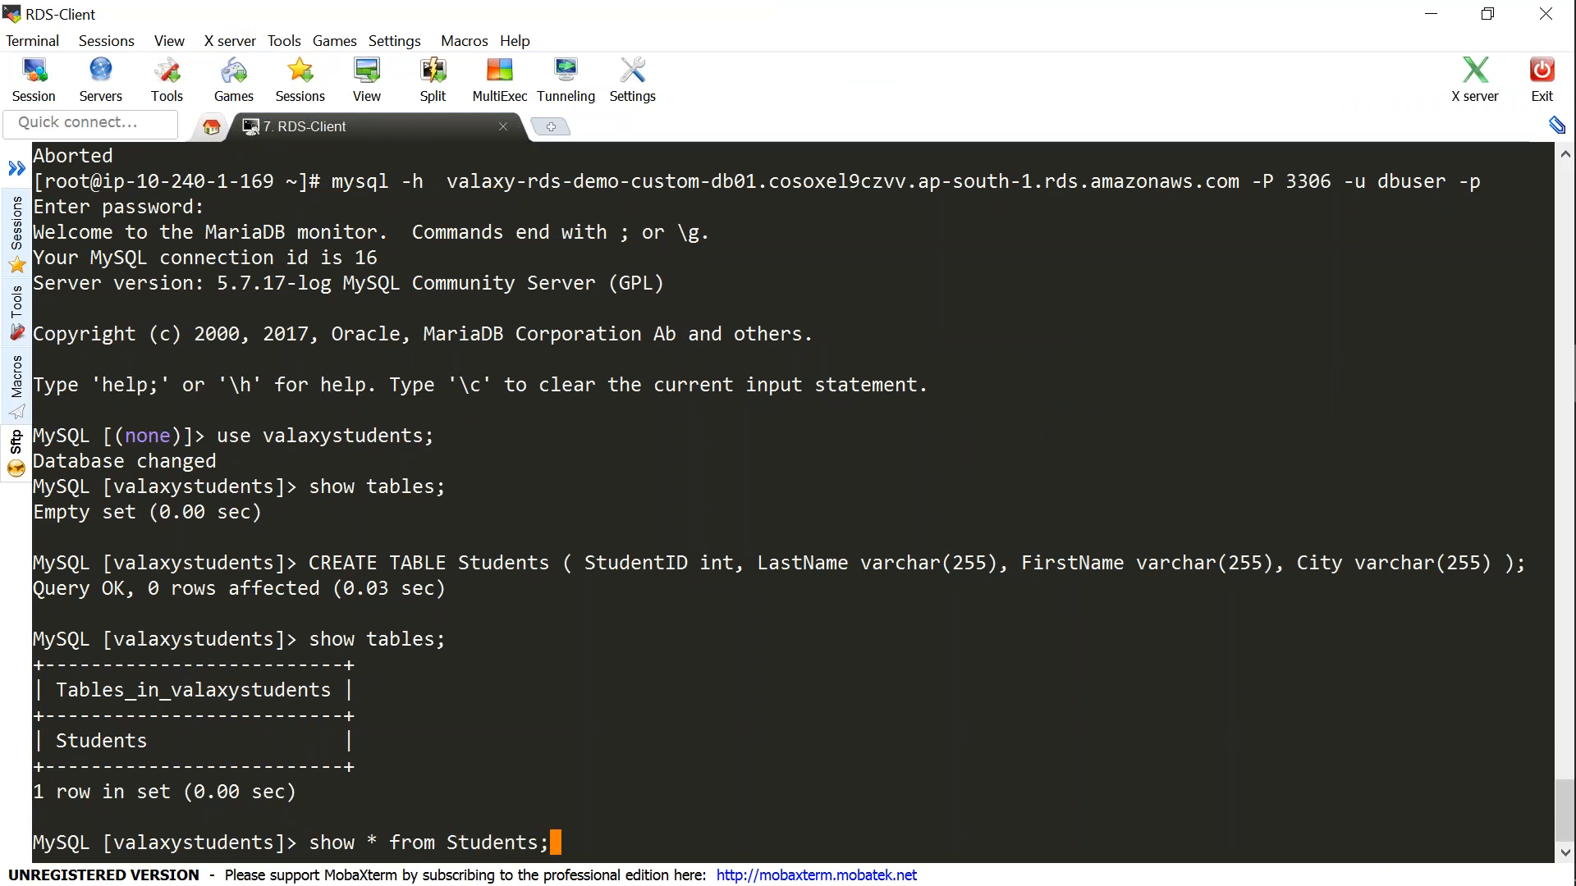
pyautogui.press('Return')
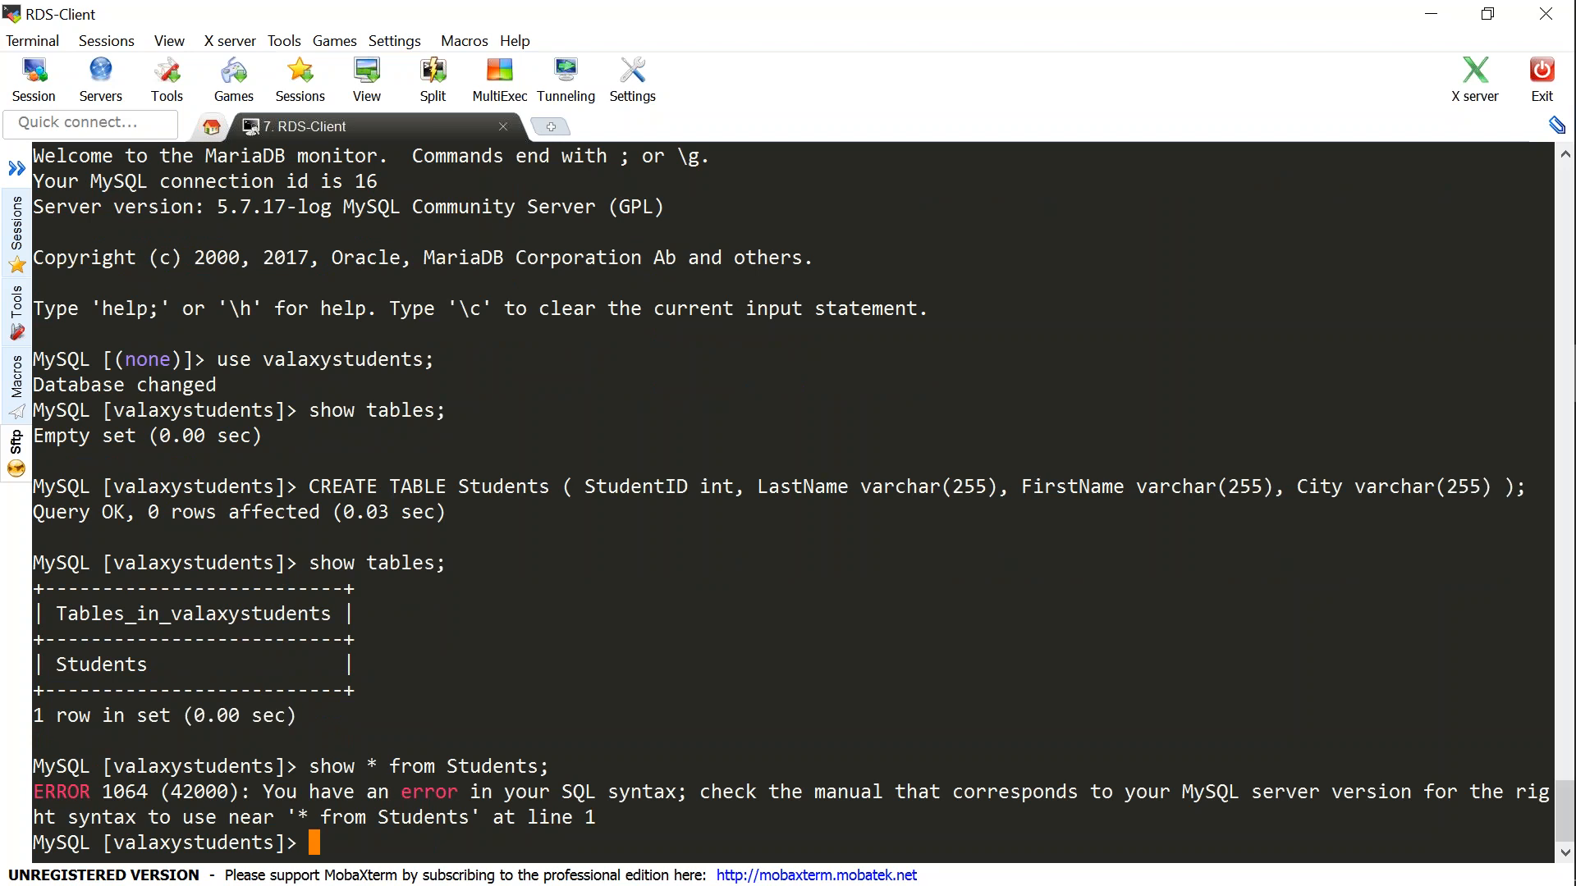
pyautogui.press('Up')
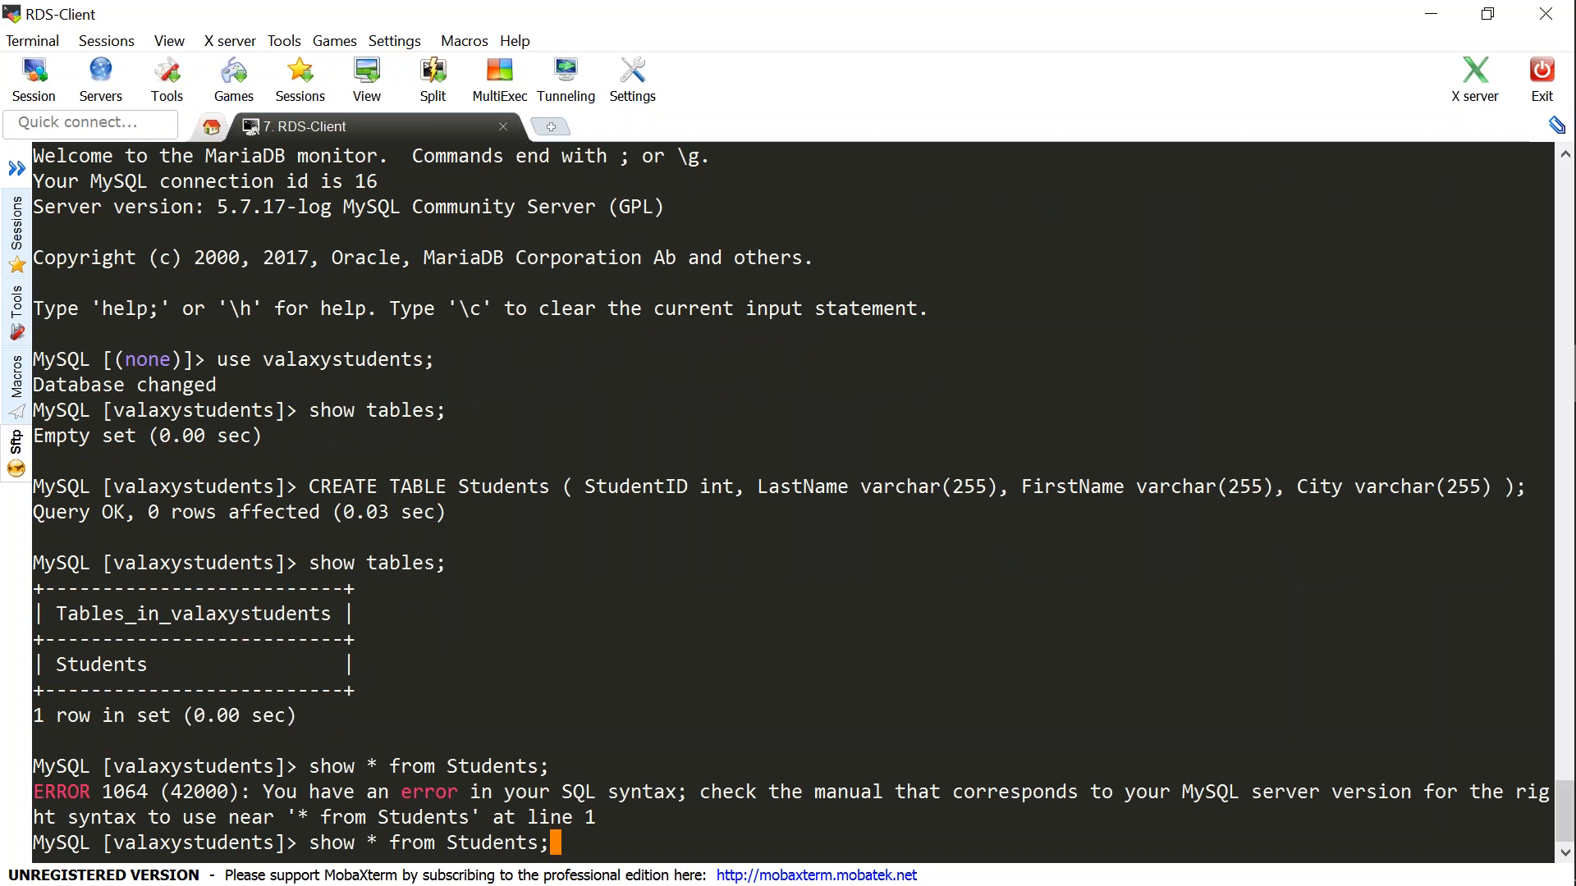
pyautogui.press('Home')
pyautogui.press('Delete')
pyautogui.press('Delete')
pyautogui.press('Delete')
pyautogui.press('Delete')
pyautogui.write('select')
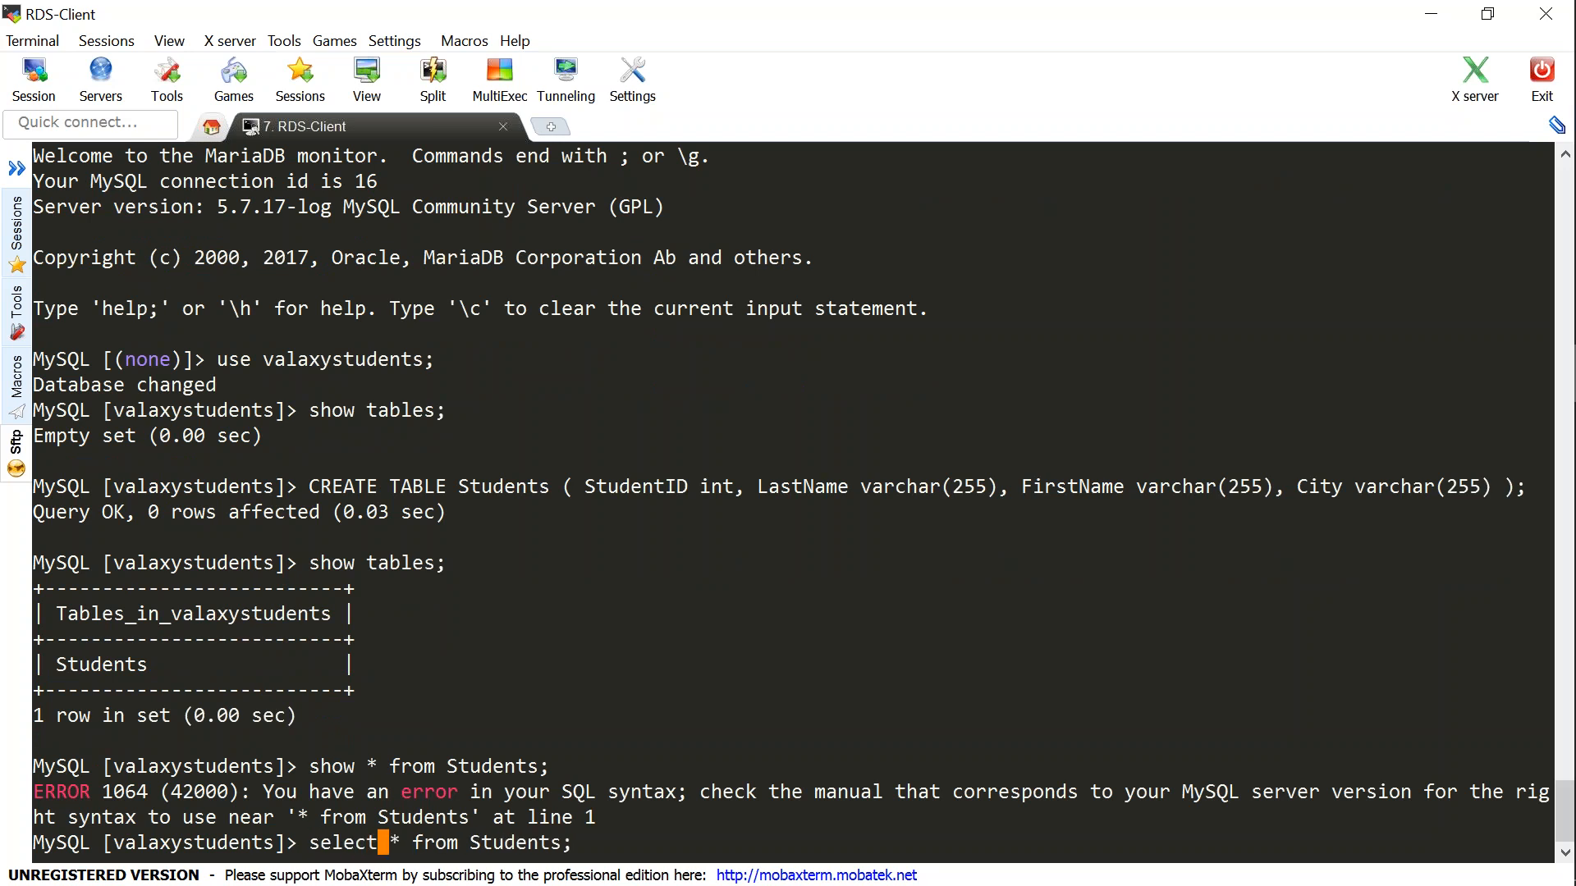
pyautogui.press('Return')
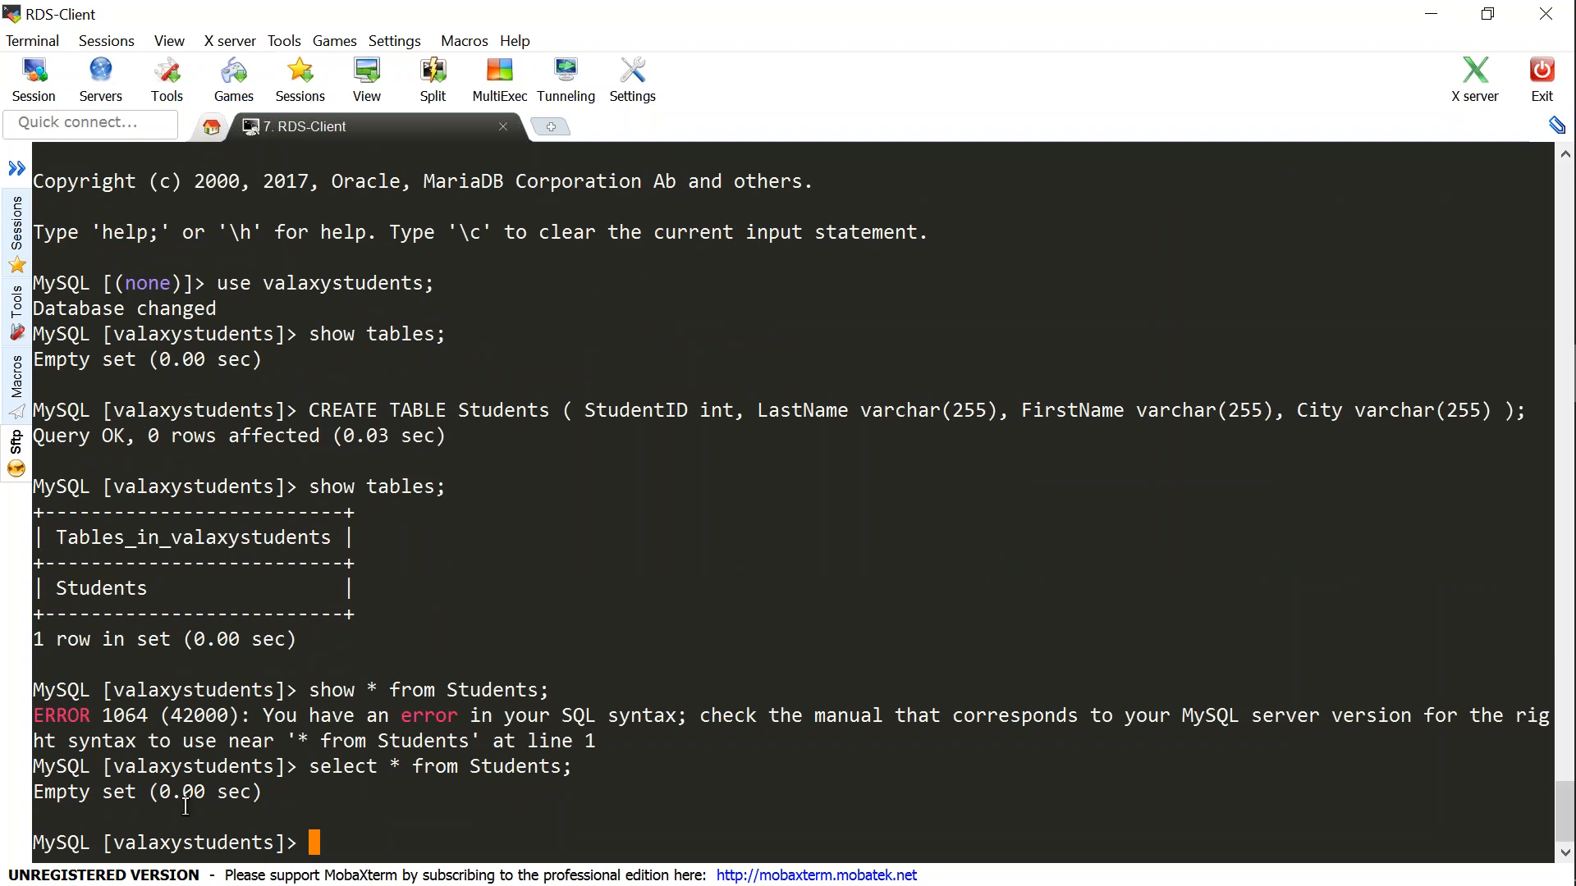
pyautogui.moveTo(37, 791); pyautogui.dragTo(262, 793)
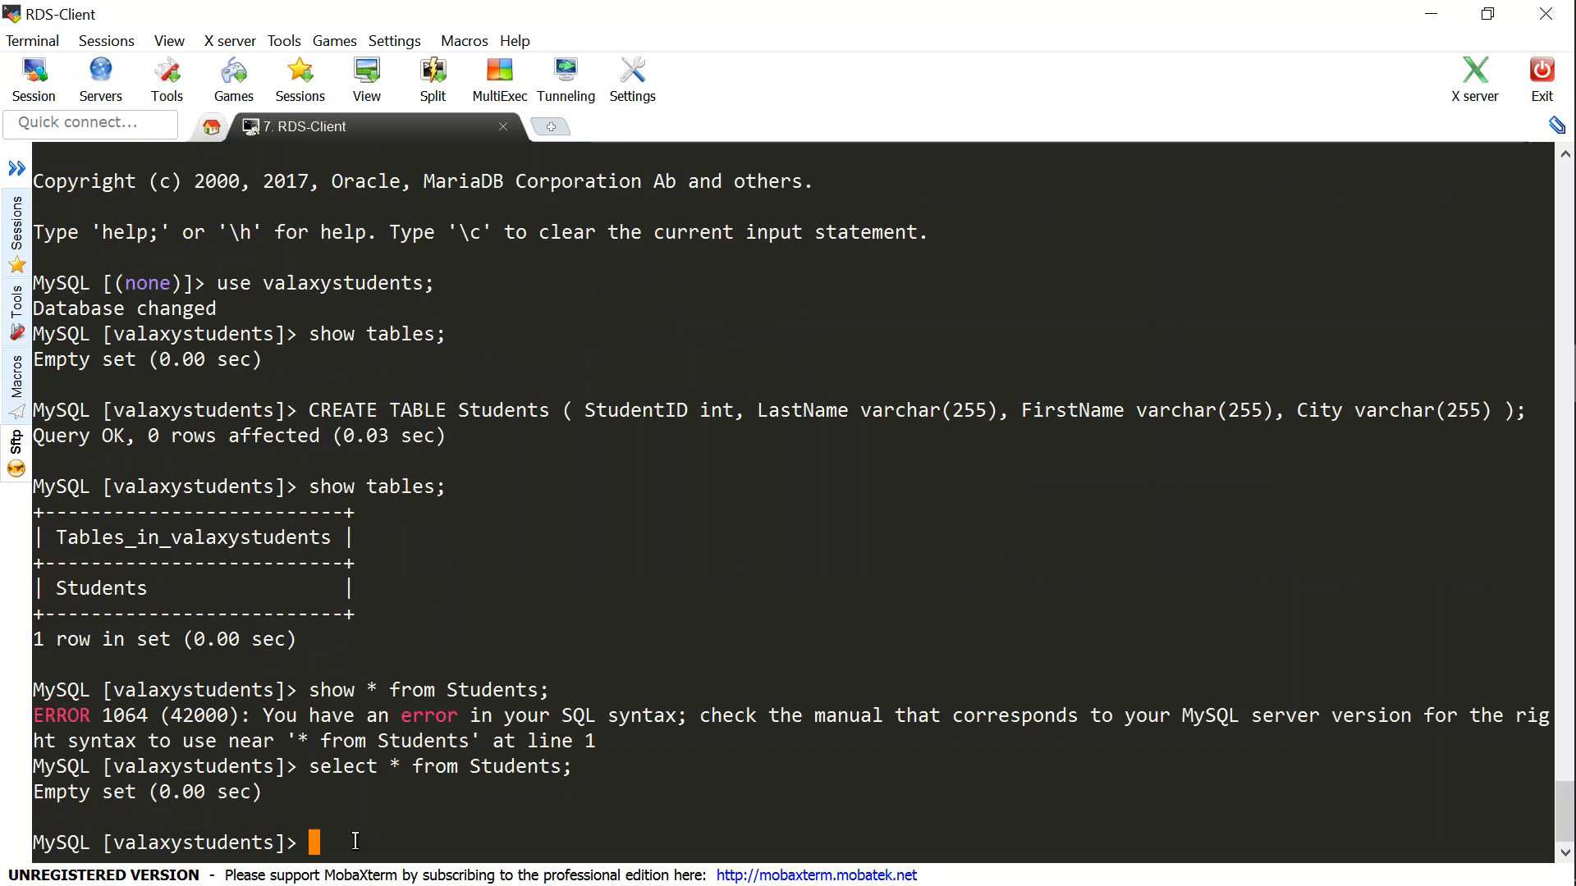
# Paste and run the copied INSERT statements to add student records 001 to 004 to the Students table
pyautogui.hotkey('alt', 'Tab')
pyautogui.hotkey('alt', 'Tab')
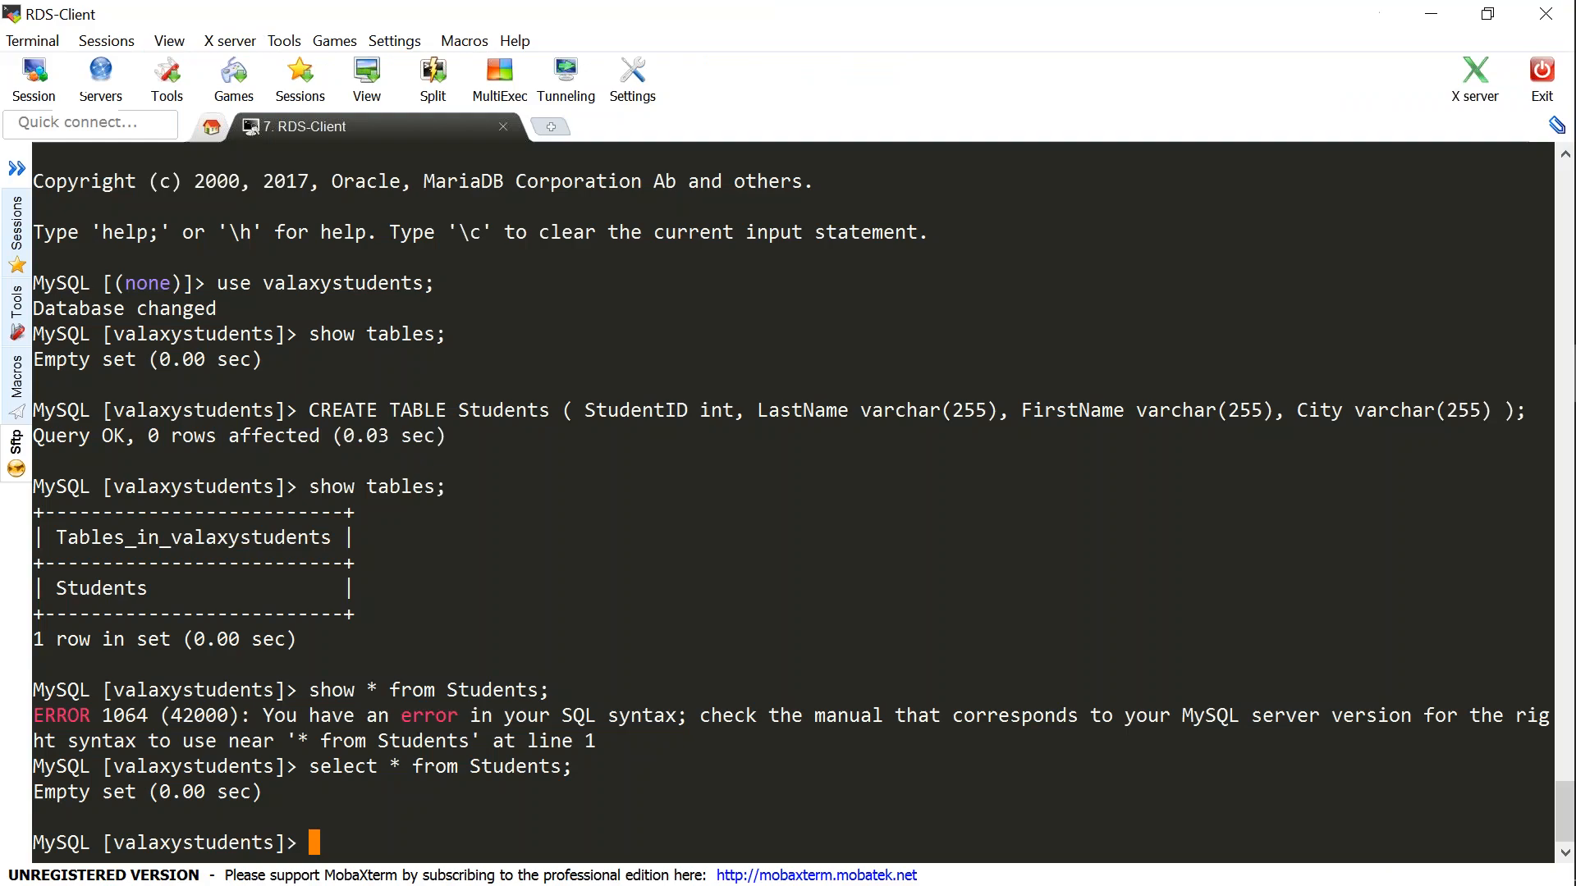
pyautogui.rightClick(533, 827)
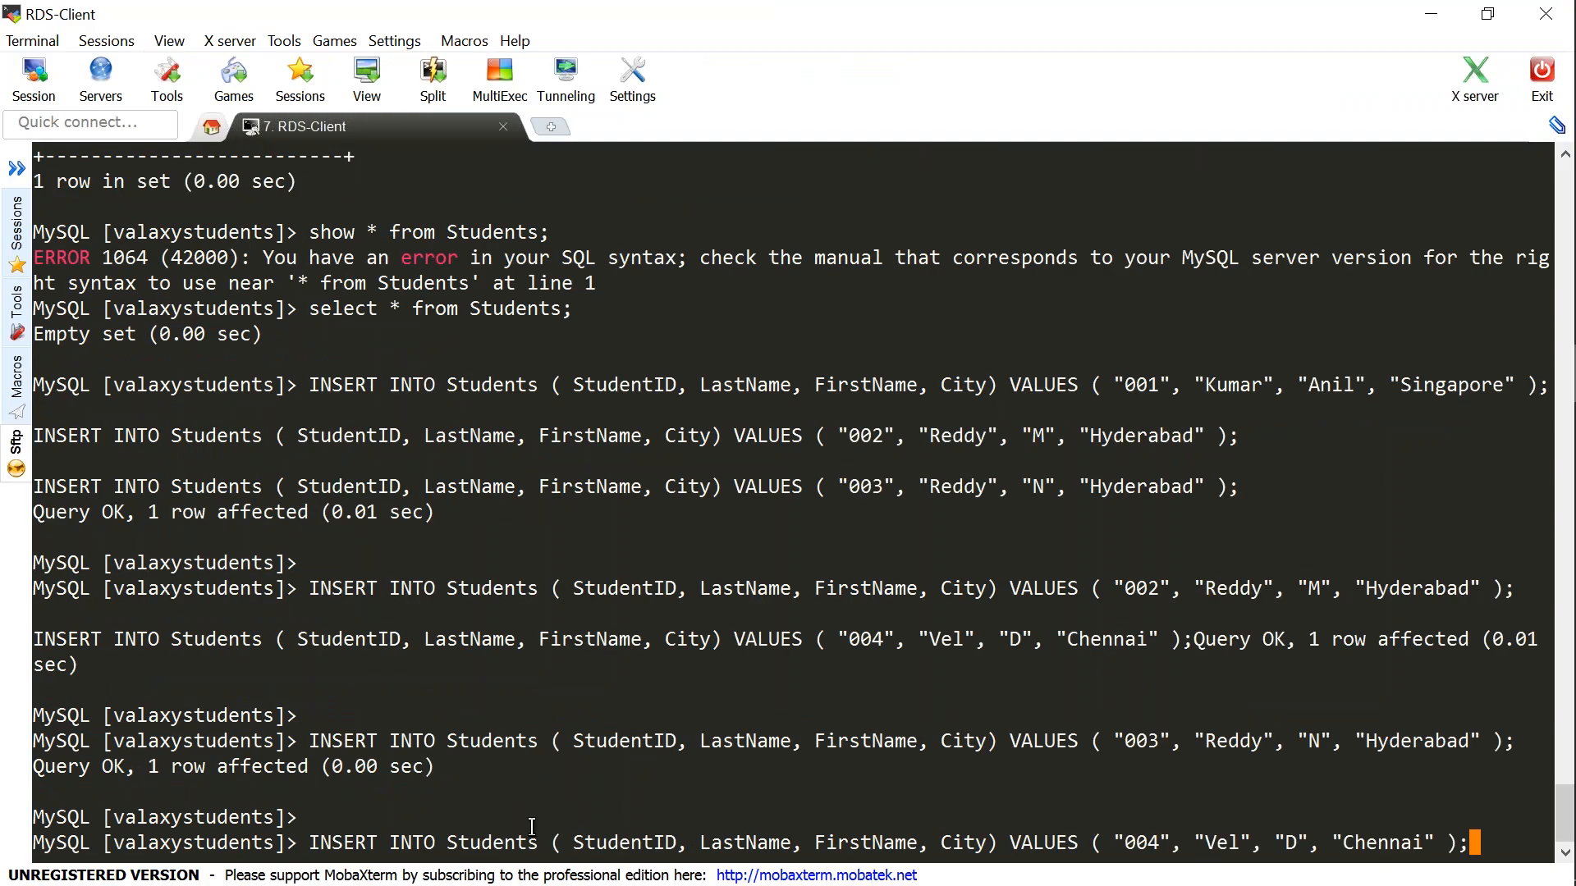
pyautogui.press('Return')
pyautogui.press('Return')
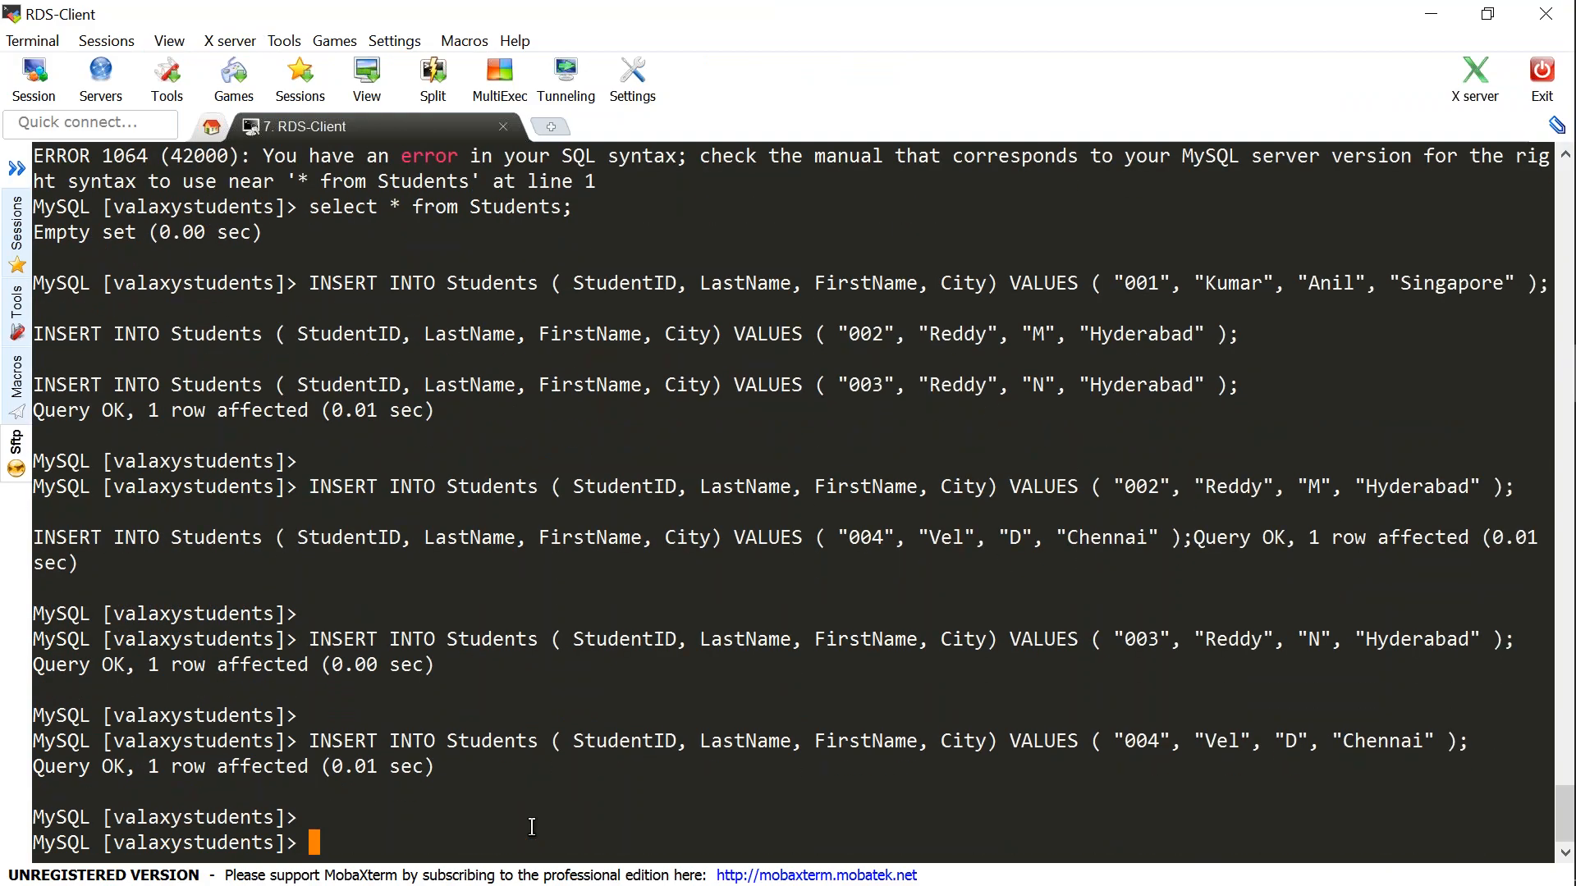
# Clear the terminal screen, leaving an empty MySQL prompt
pyautogui.press('Return')
pyautogui.press('Return')
pyautogui.press('Return')
pyautogui.press('Return')
pyautogui.press('Return')
pyautogui.press('Return')
pyautogui.press('Return')
pyautogui.press('Return')
pyautogui.press('Return')
pyautogui.press('Return')
pyautogui.press('Return')
pyautogui.press('Return')
pyautogui.press('Return')
pyautogui.press('Return')
pyautogui.hotkey('ctrl', 'l')
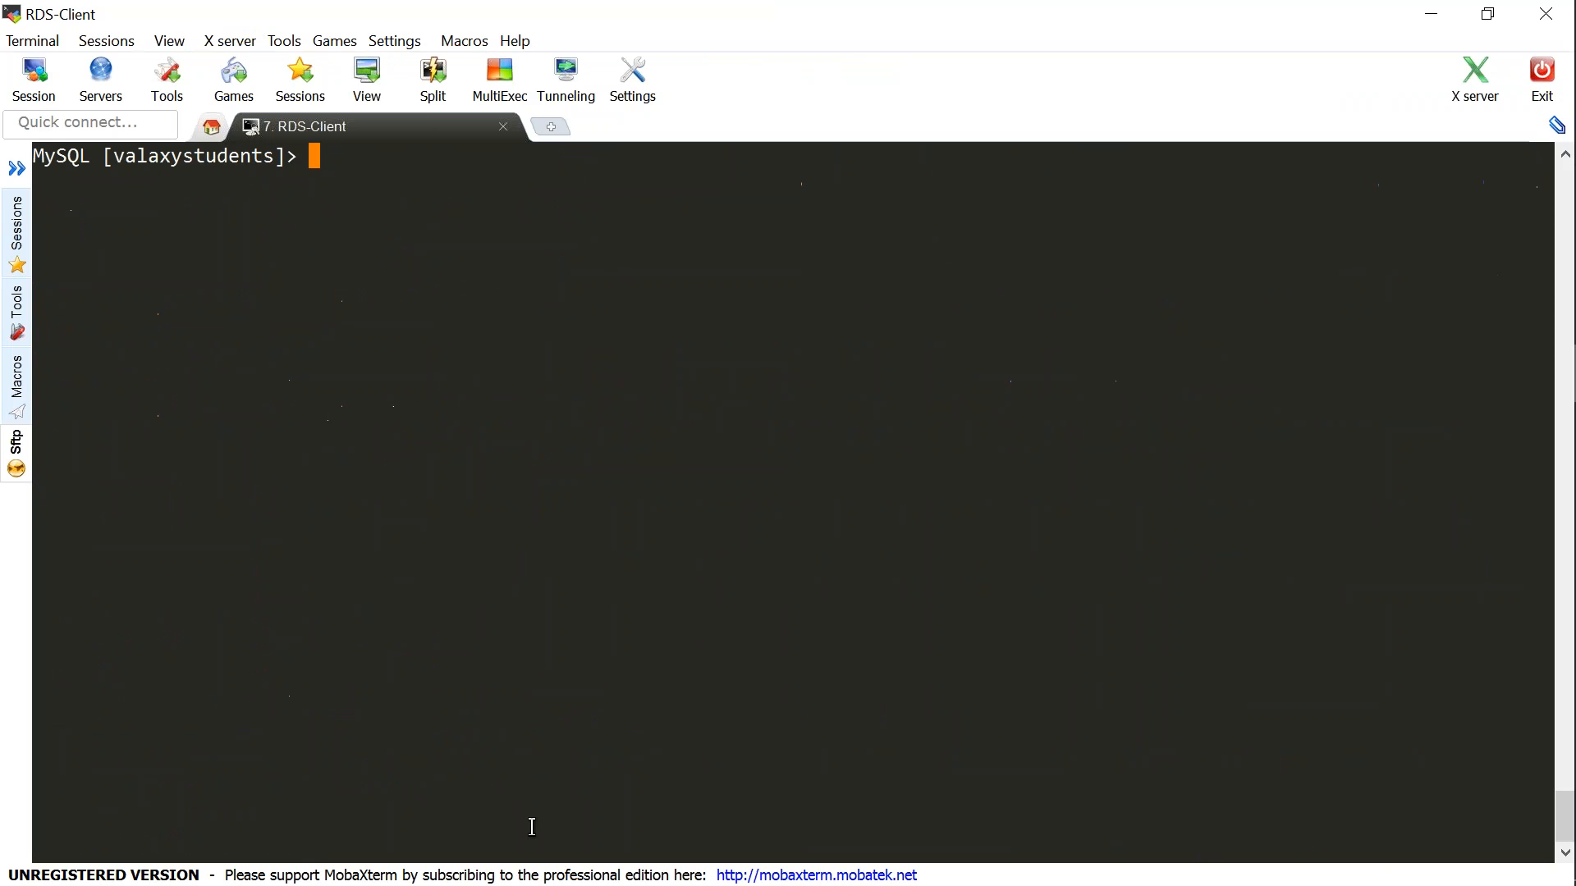
# Retrieve all records of the Students table with select * from Students;
pyautogui.press('Up')
pyautogui.press('Down')
pyautogui.write('select * from Students;')
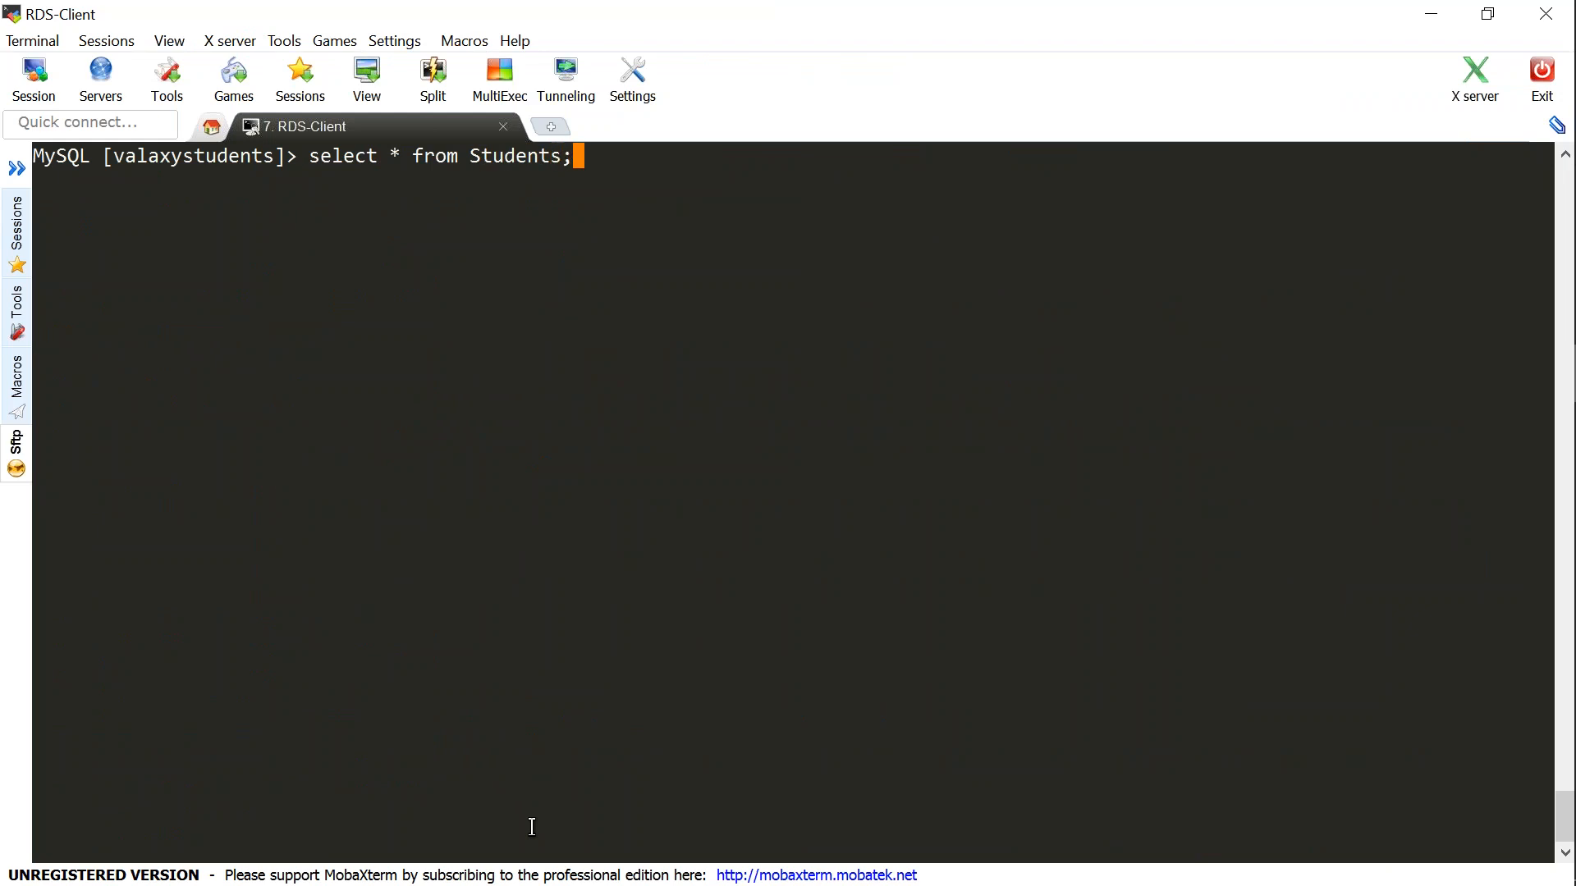
pyautogui.press('Return')
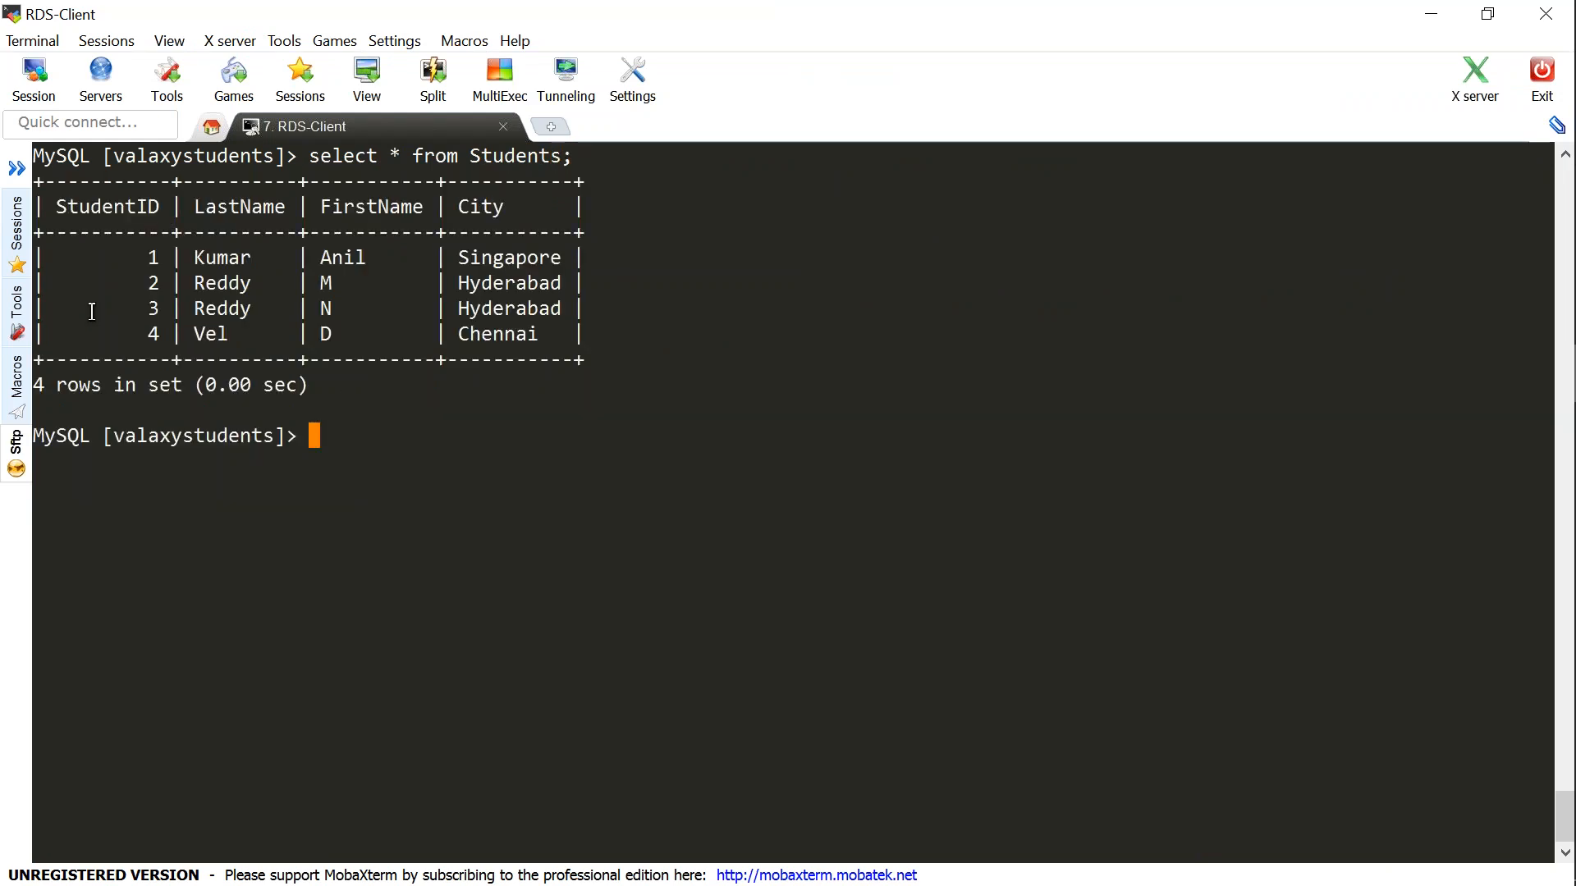
pyautogui.moveTo(36, 183); pyautogui.dragTo(604, 378)
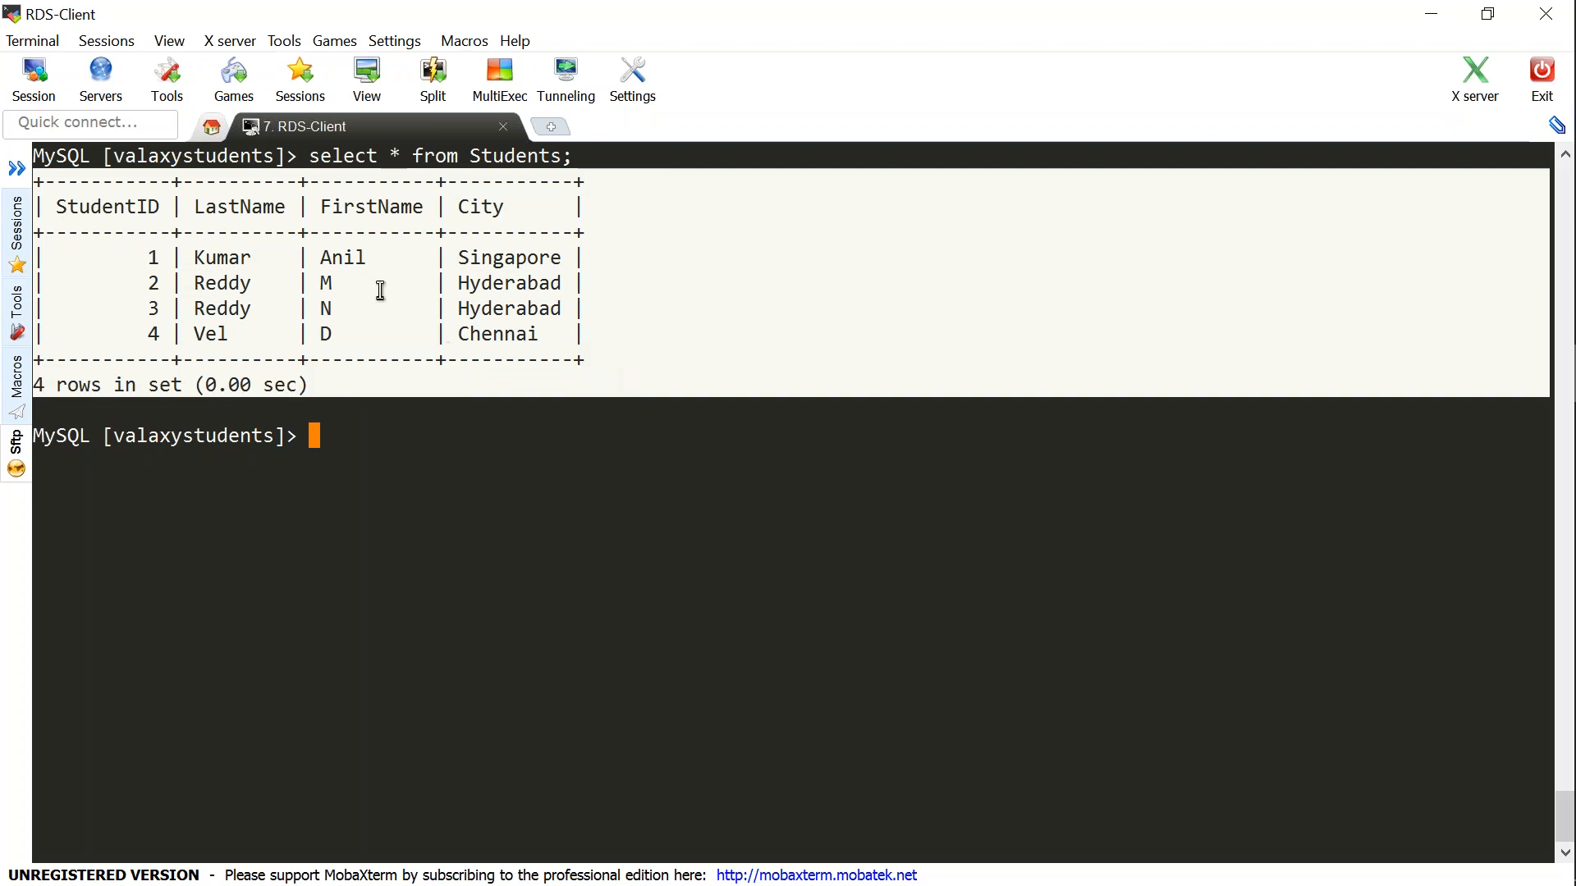
pyautogui.click(364, 443)
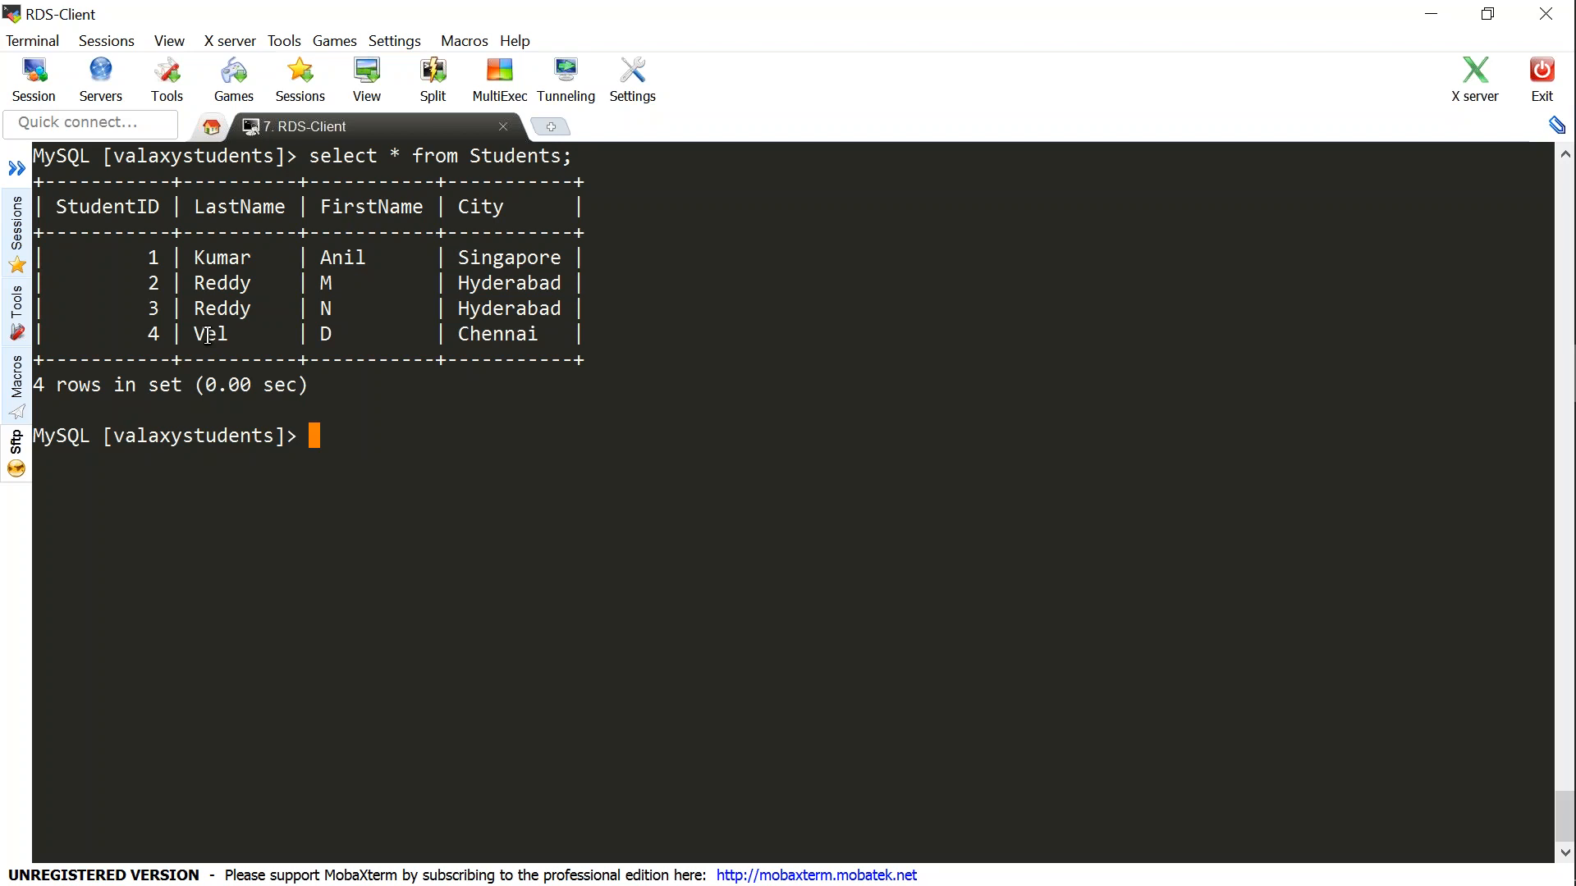
# Switch to the GitHub guide in Chrome and examine its sections on retrieving records, specific queries, deleting tables and DynamoDB
pyautogui.hotkey('alt', 'Tab')
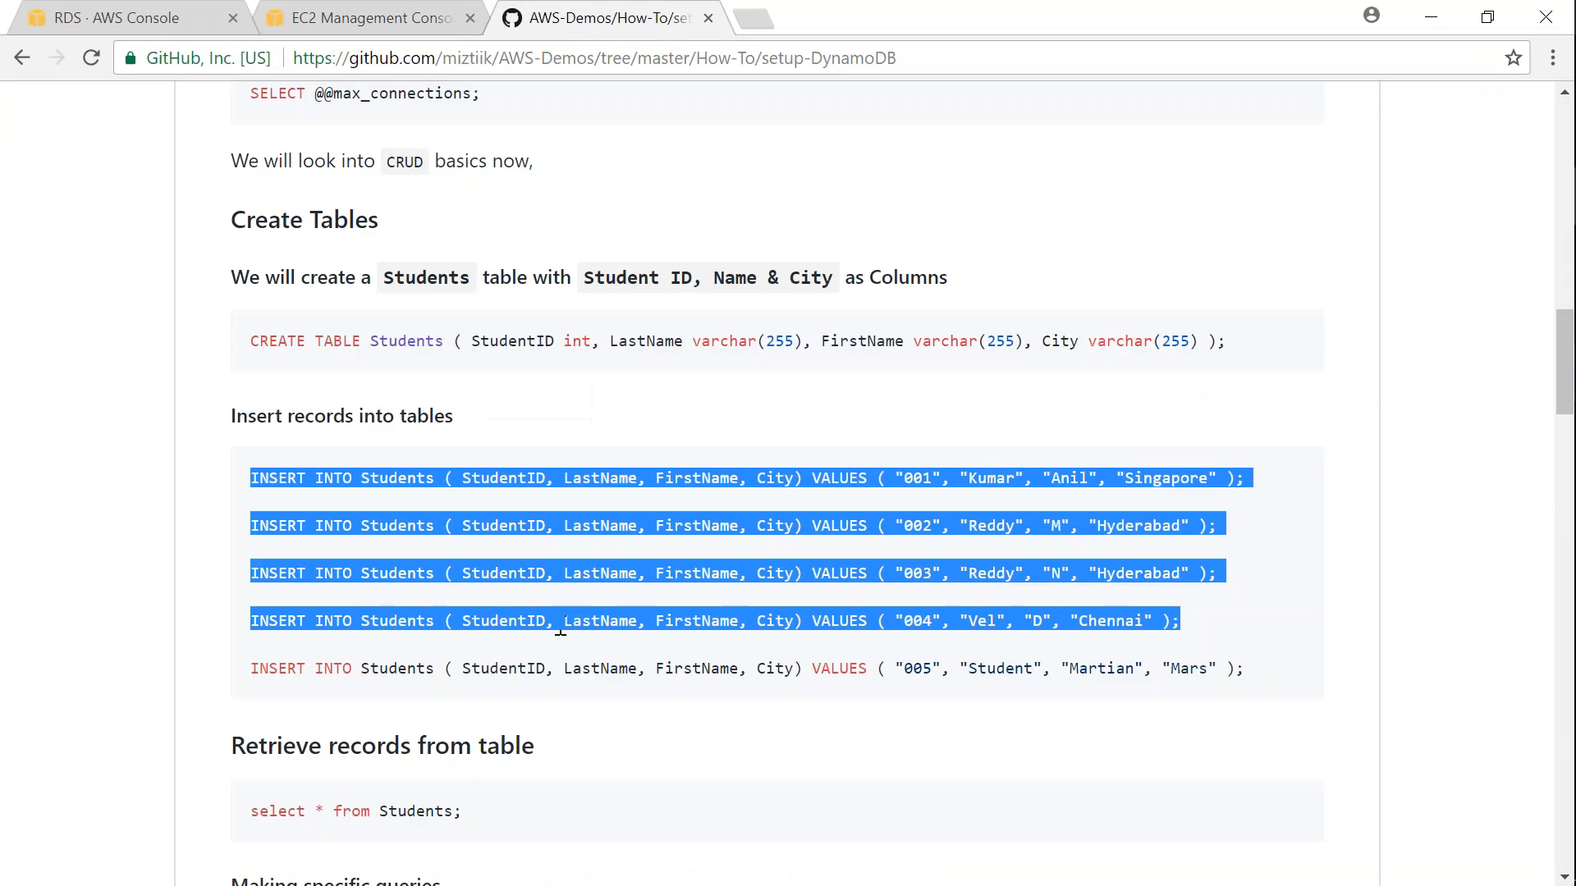
pyautogui.scroll(-3, 561, 631)
pyautogui.click(616, 528)
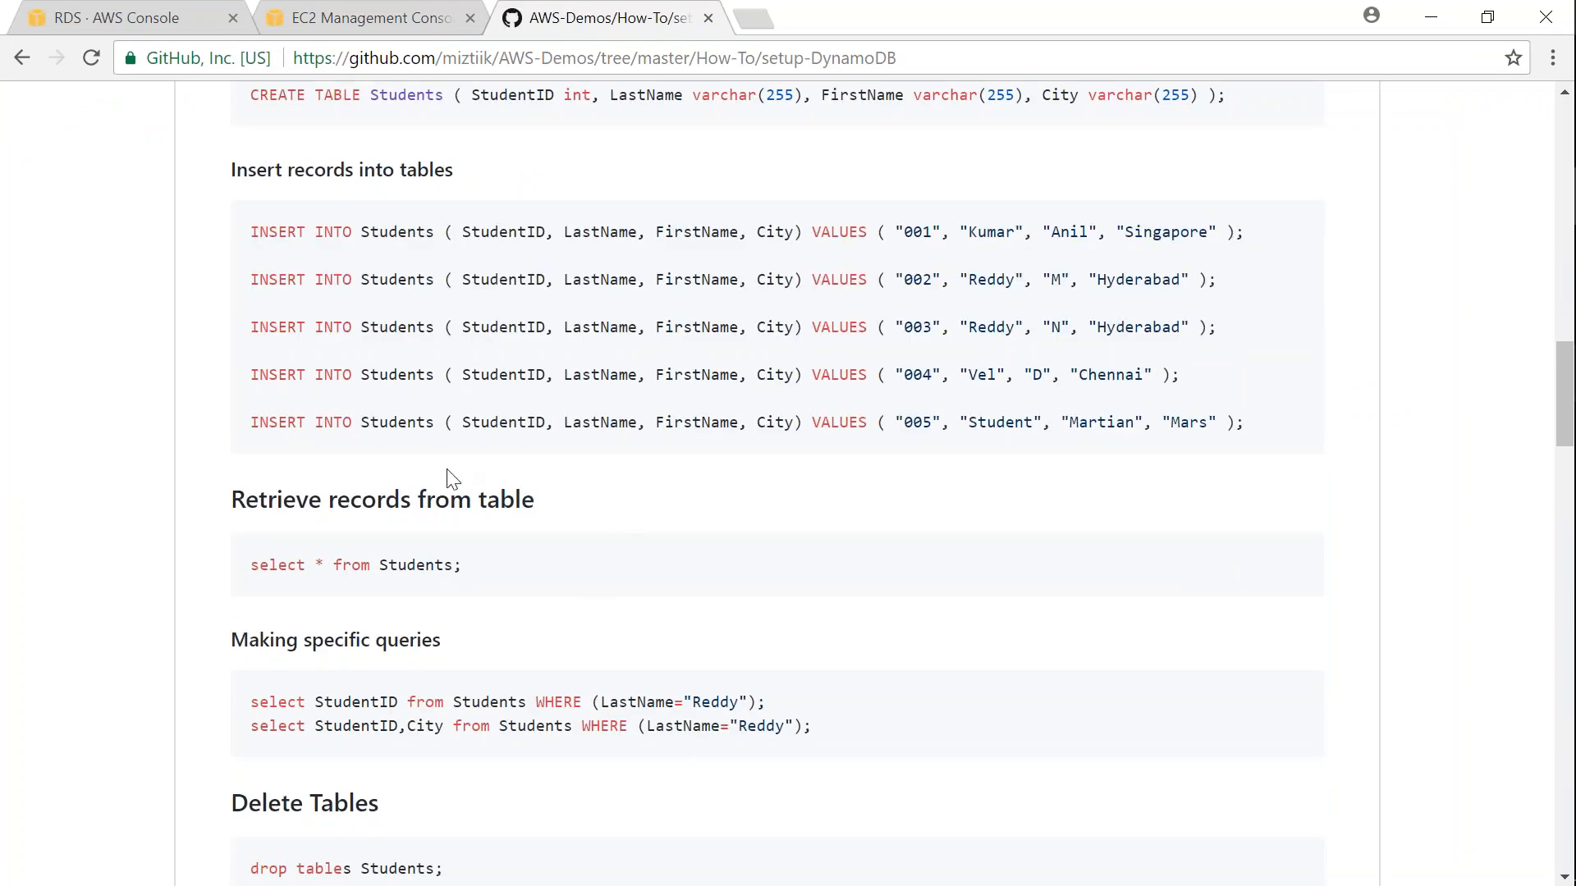
pyautogui.tripleClick(213, 497)
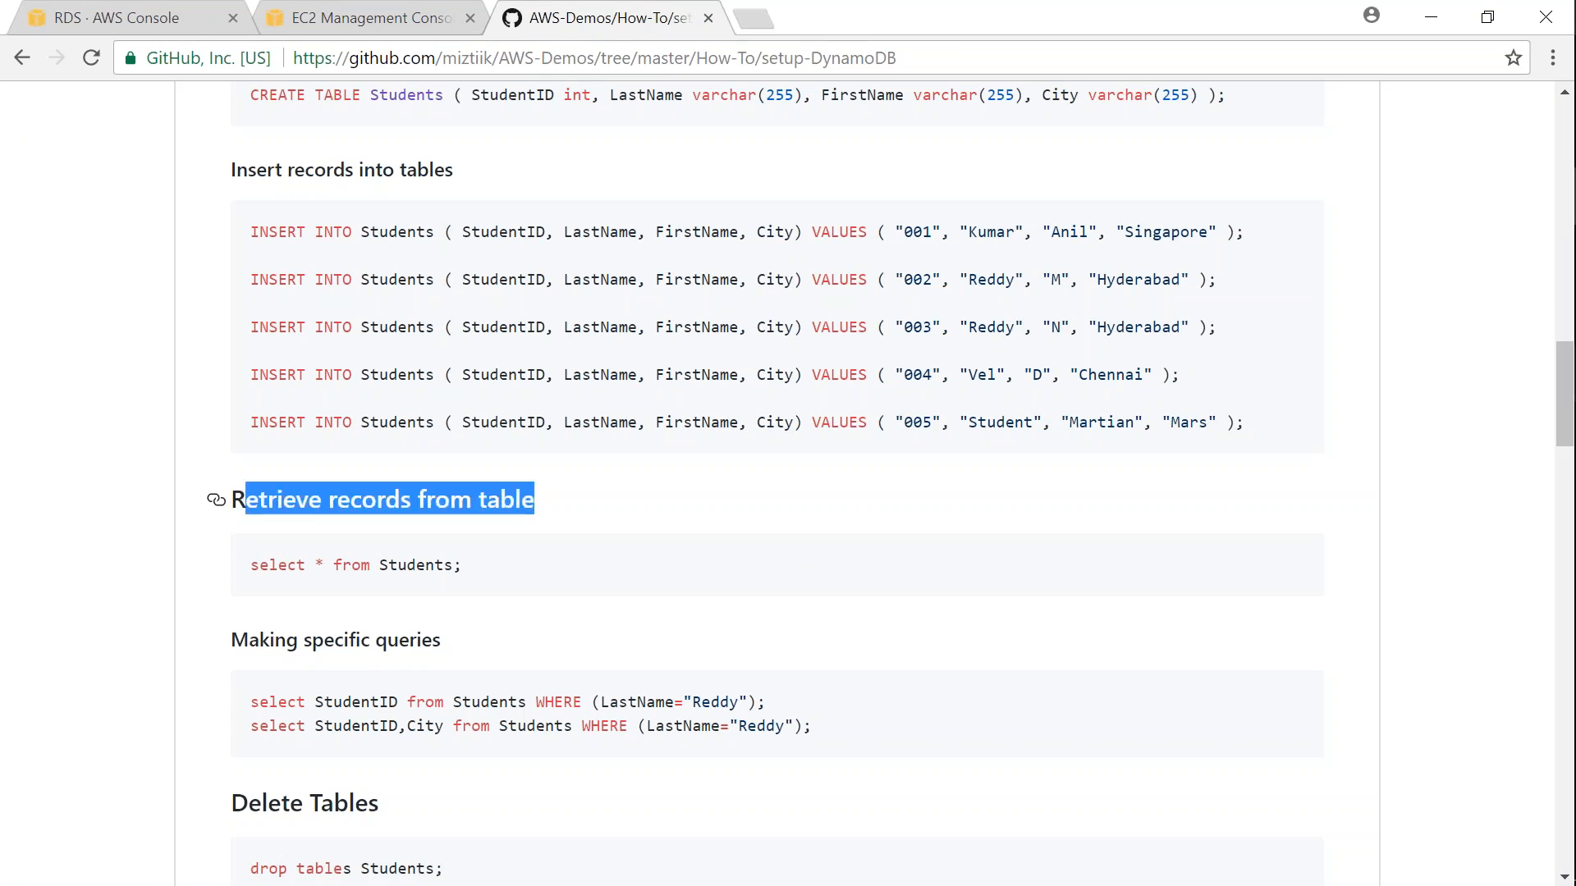
pyautogui.moveTo(250, 565); pyautogui.dragTo(517, 570)
pyautogui.scroll(-3, 517, 570)
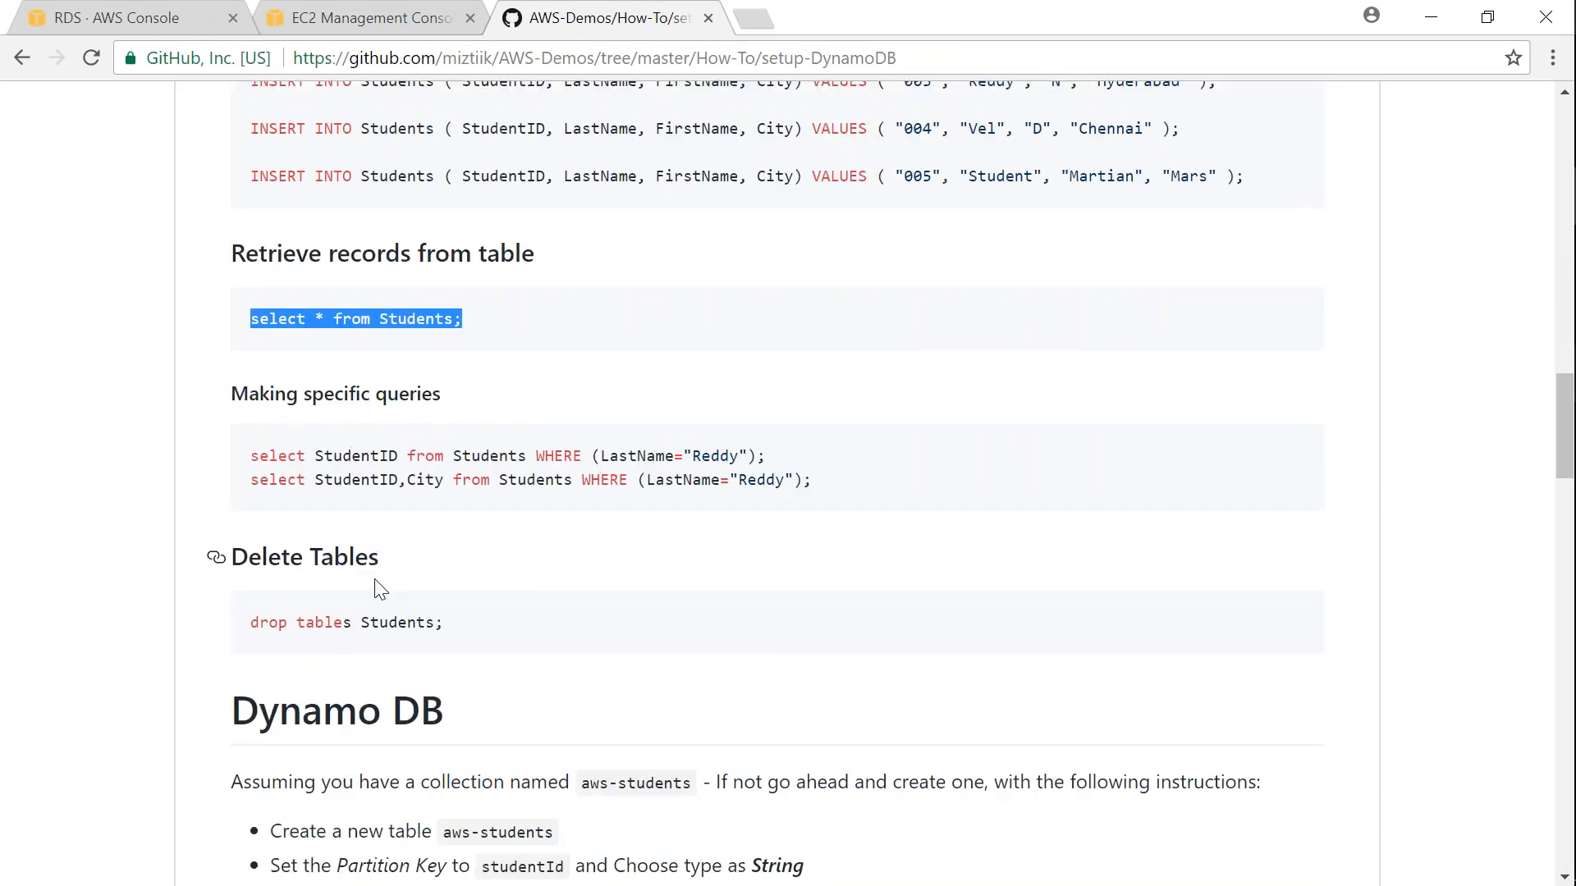
pyautogui.scroll(-3, 378, 589)
pyautogui.scroll(-13, 378, 590)
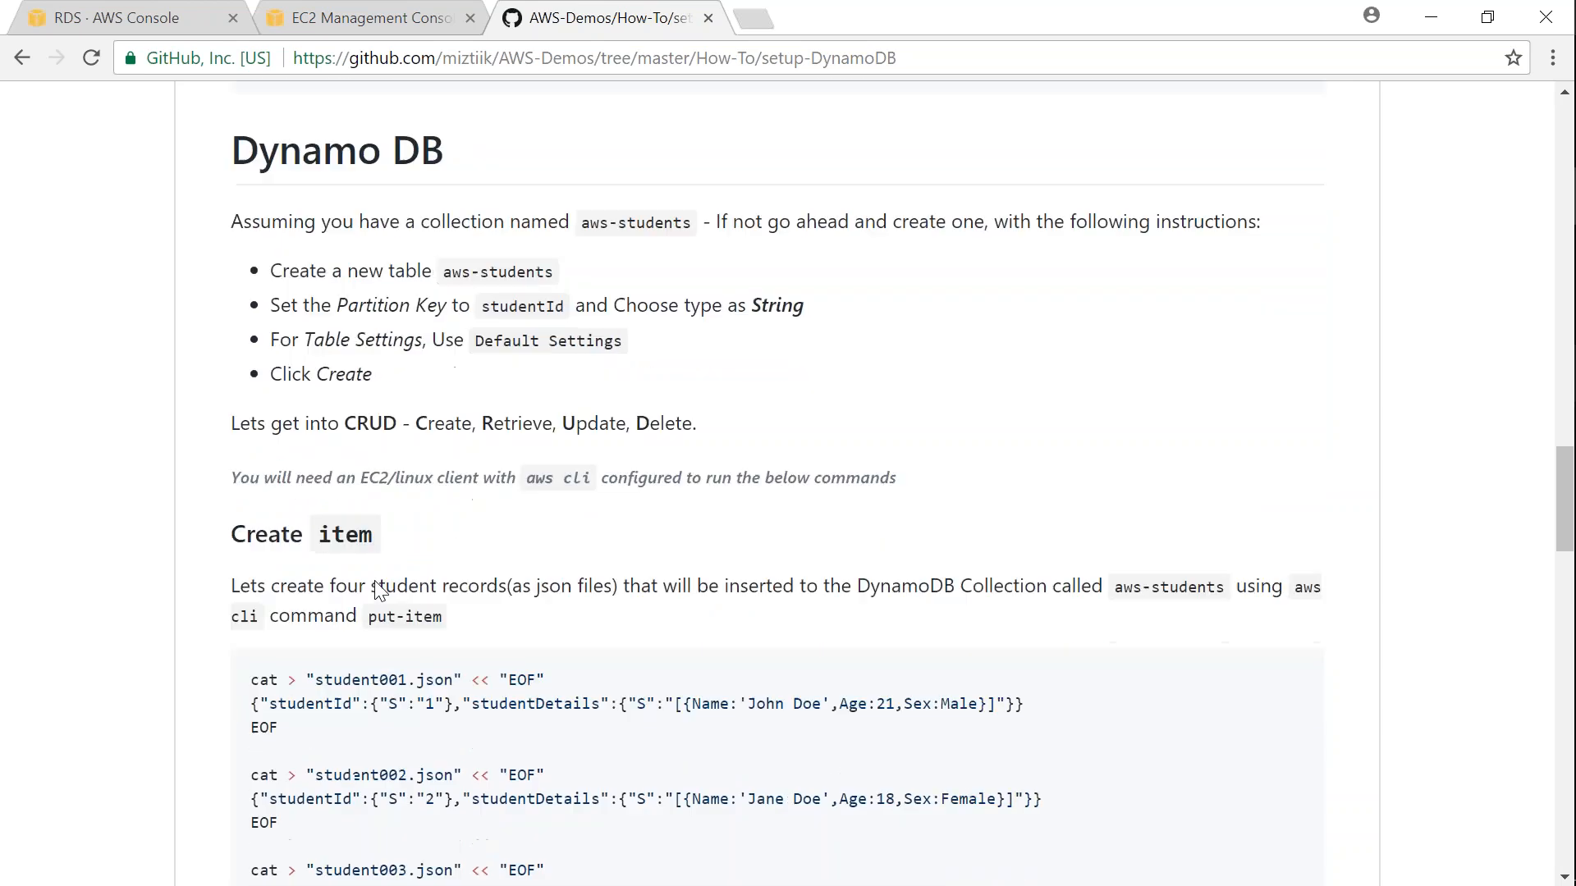
pyautogui.scroll(-12, 378, 590)
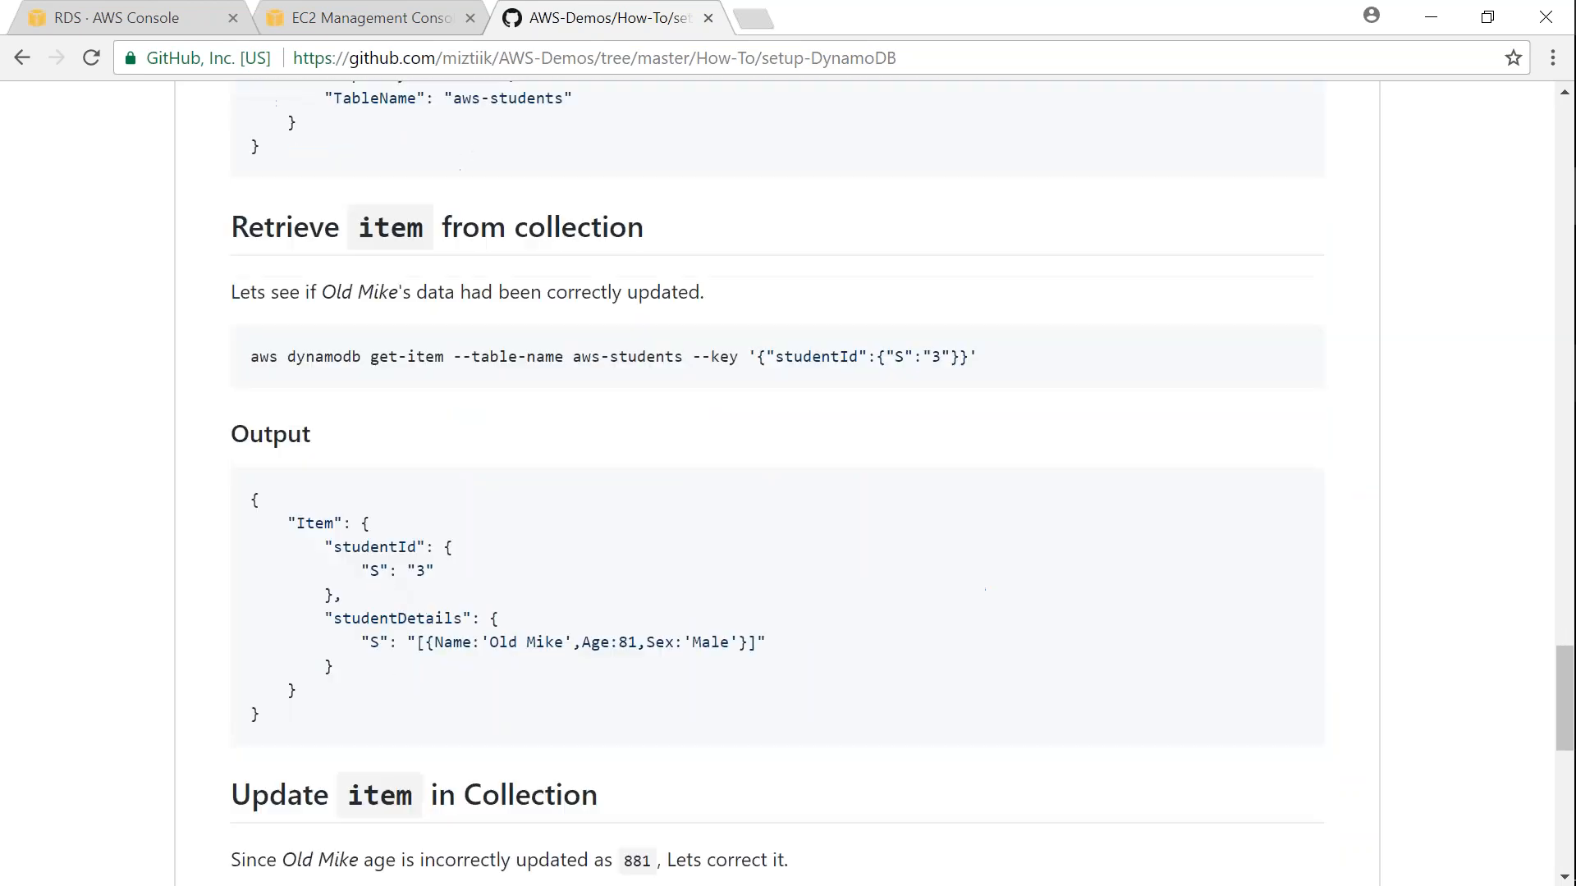
pyautogui.scroll(20, 777, 484)
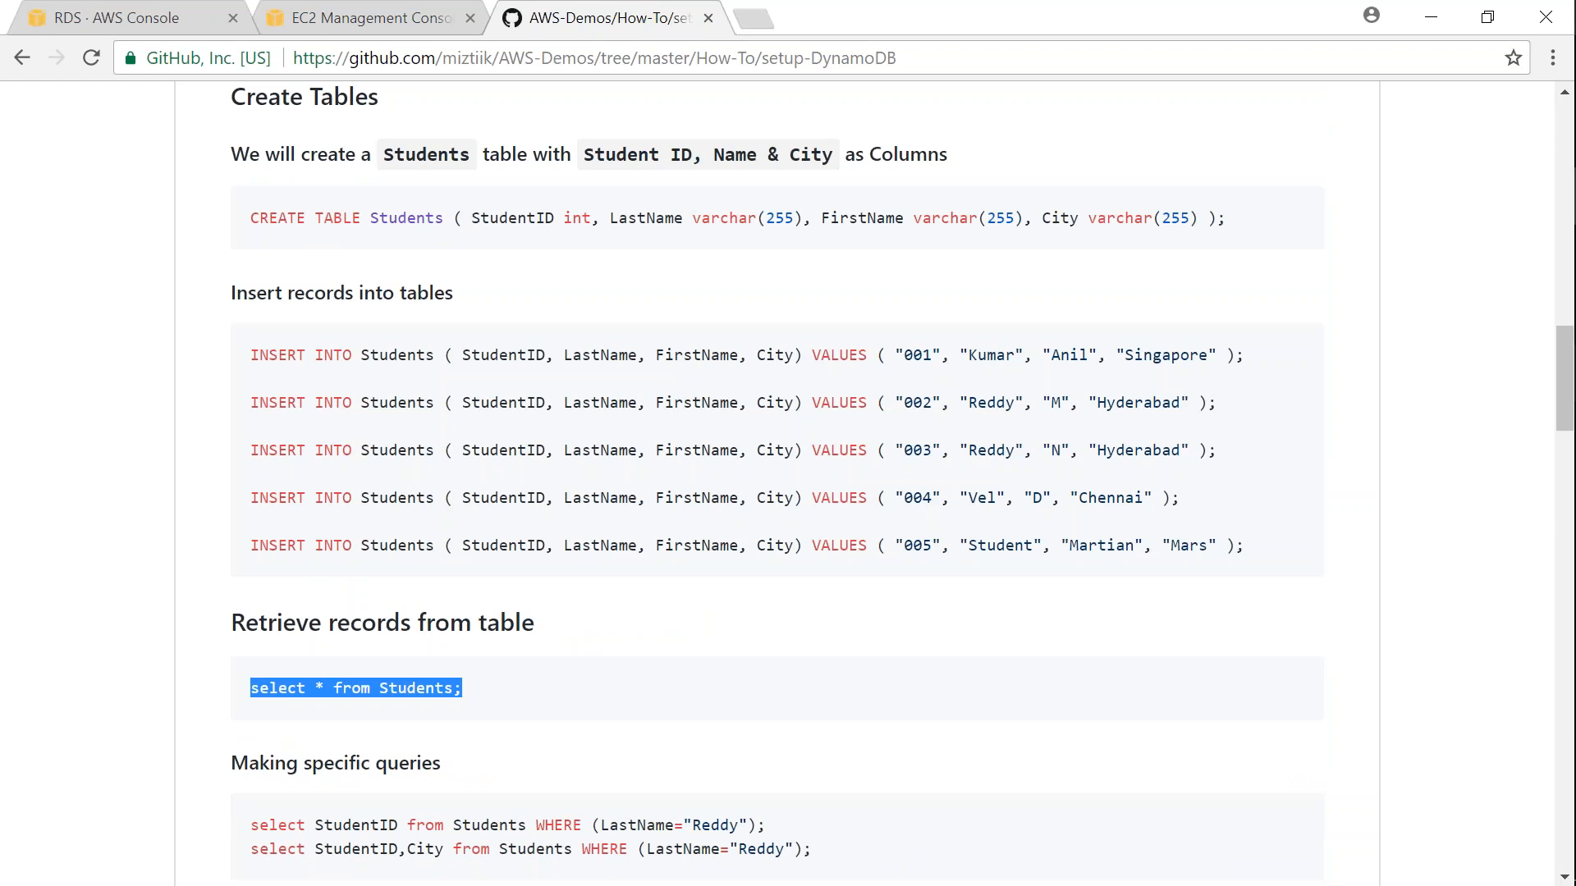
pyautogui.scroll(-1, 417, 657)
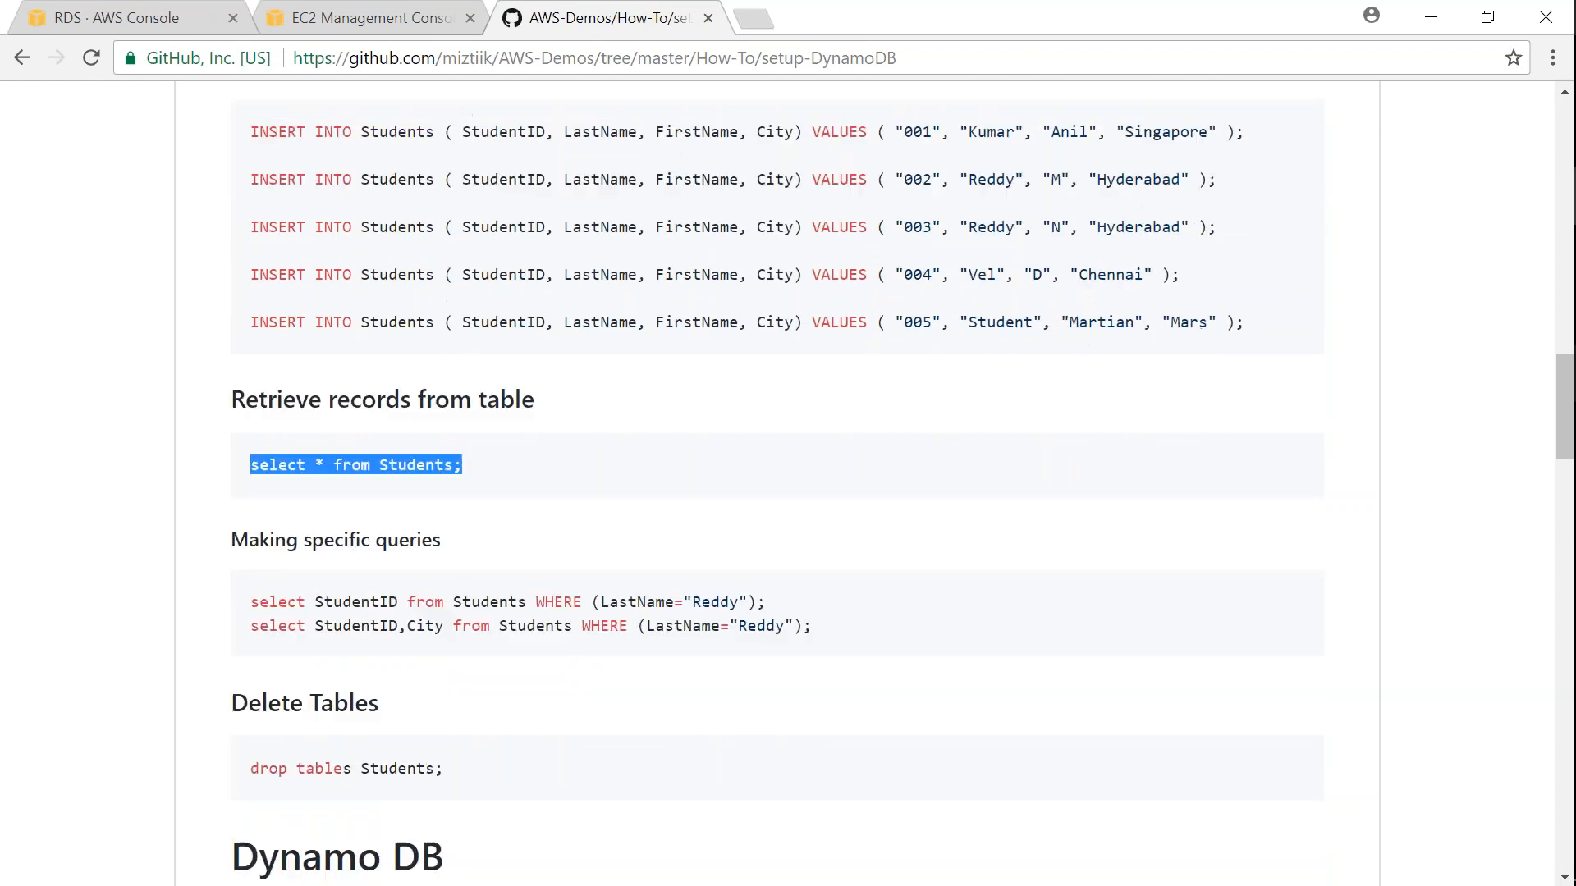
pyautogui.scroll(-1, 778, 484)
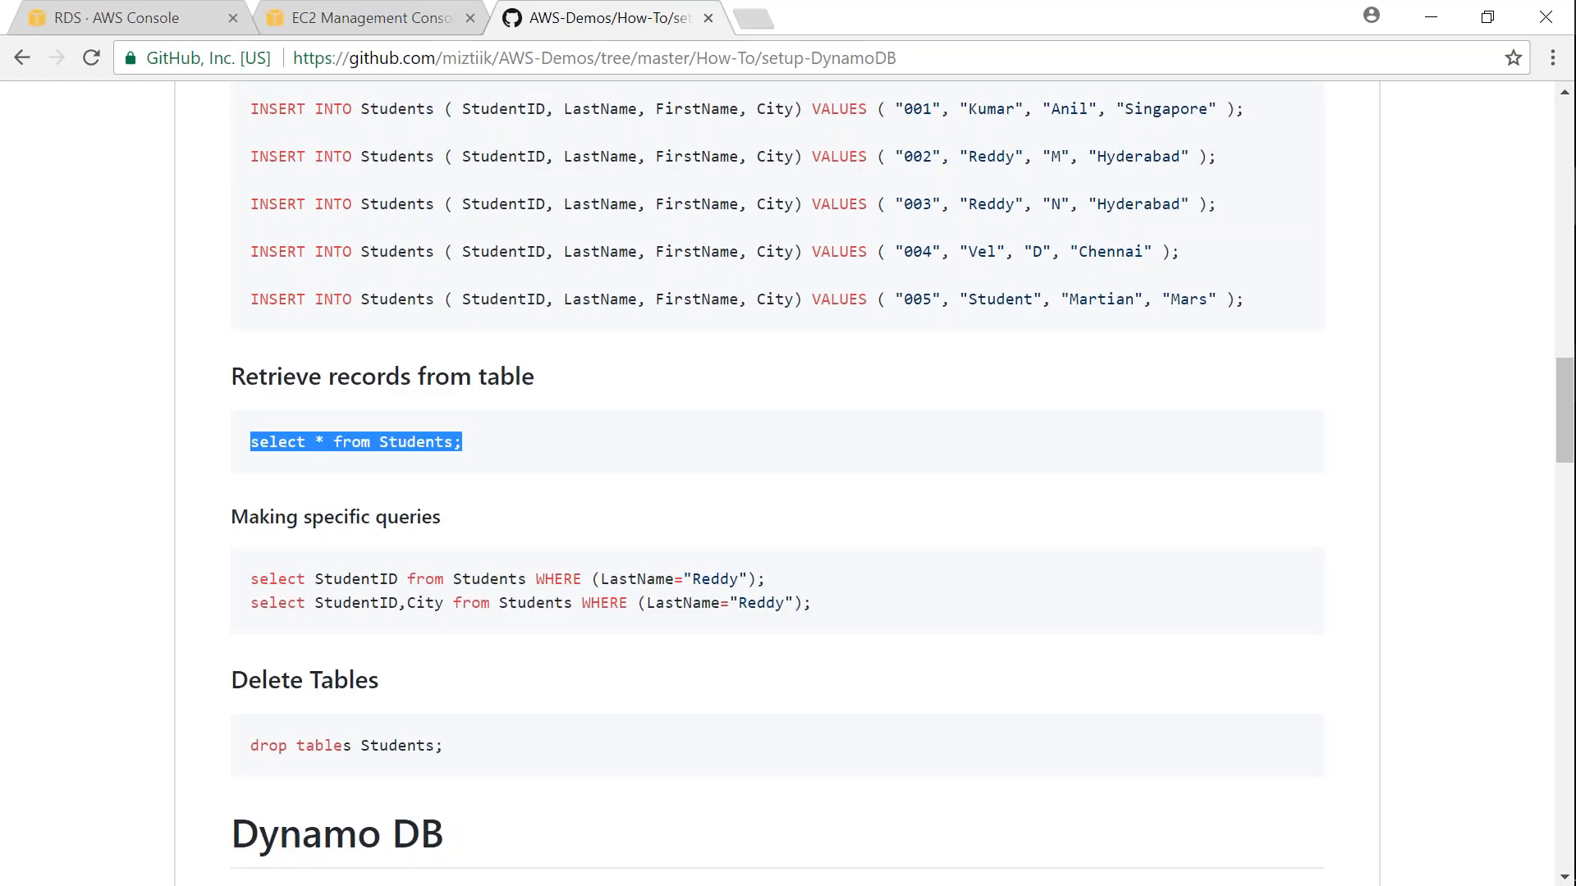
pyautogui.scroll(-1, 777, 485)
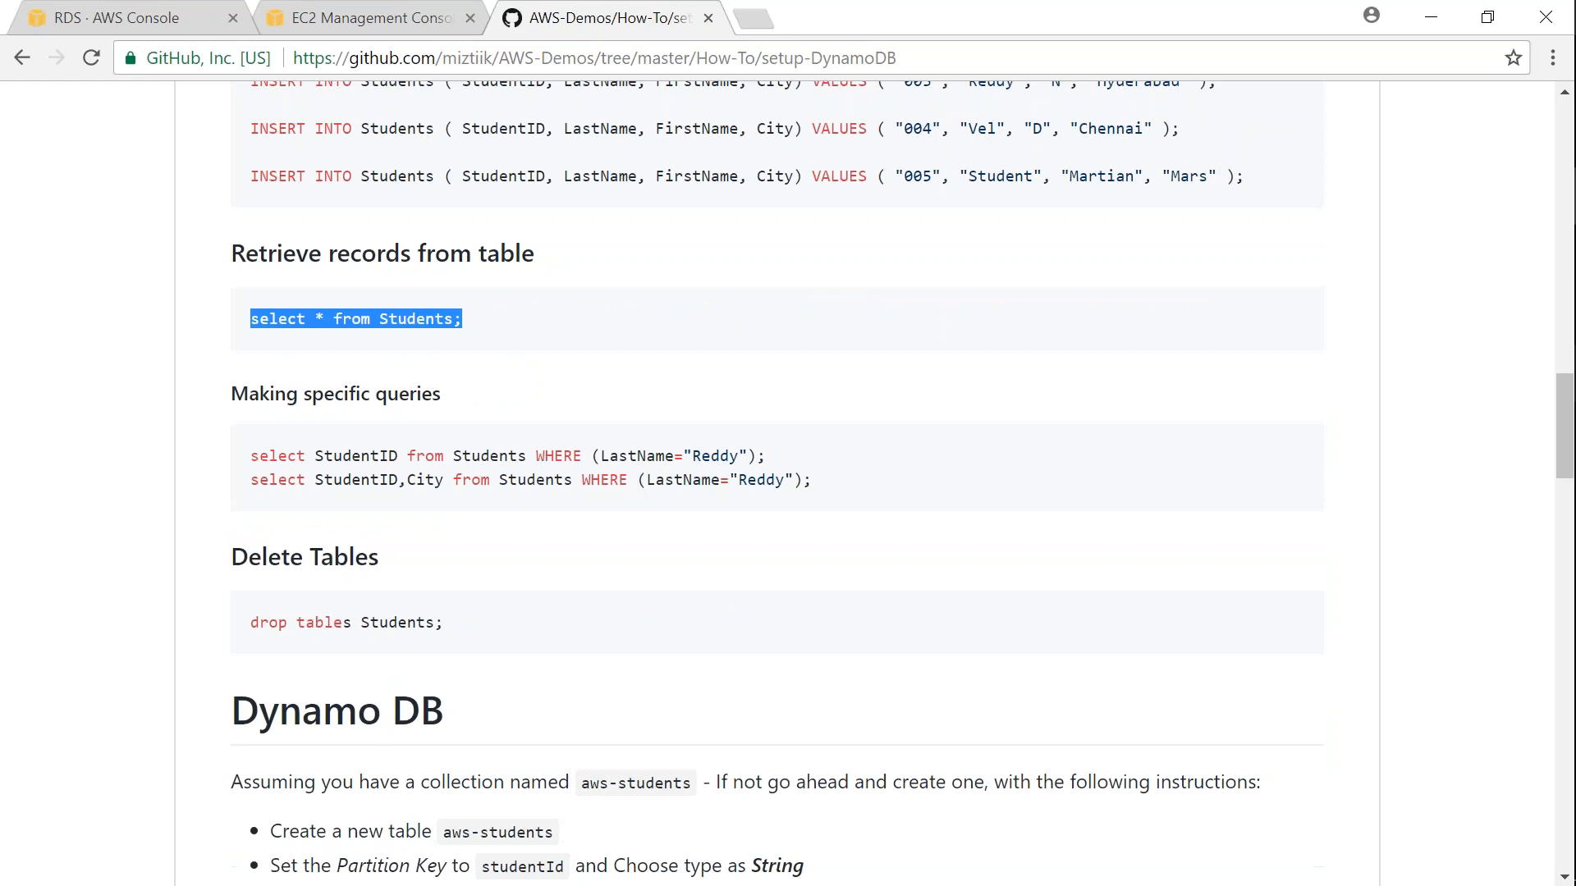
pyautogui.scroll(-1, 422, 653)
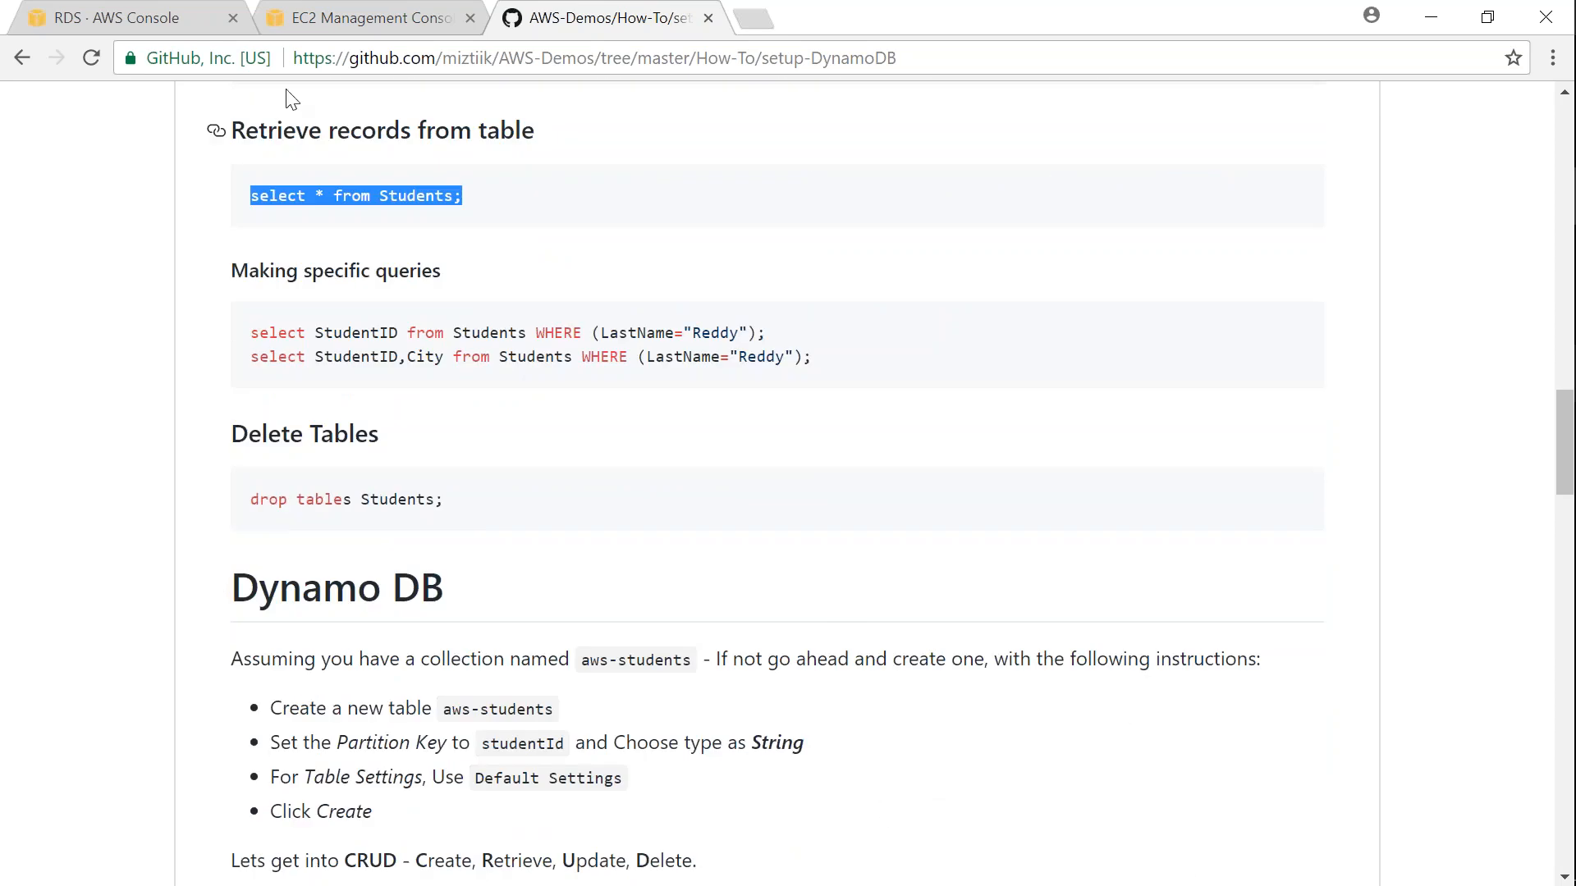
# In the RDS console, take a snapshot of the valaxy-rds-demo-custom-db01 instance named snapshot-with-4-student-records
pyautogui.click(154, 26)
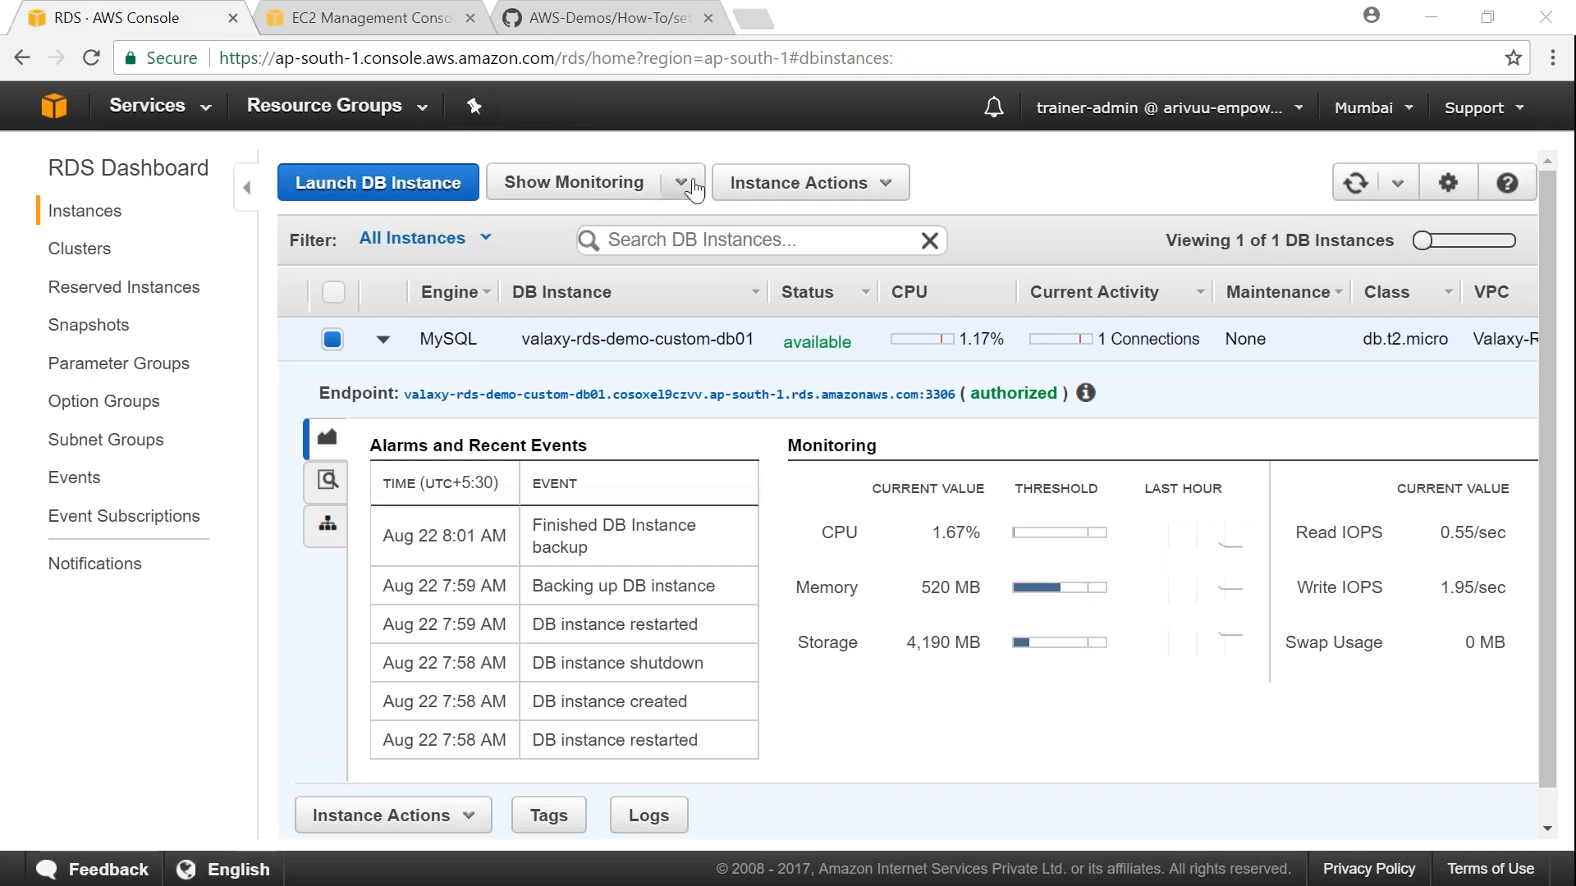
pyautogui.click(861, 190)
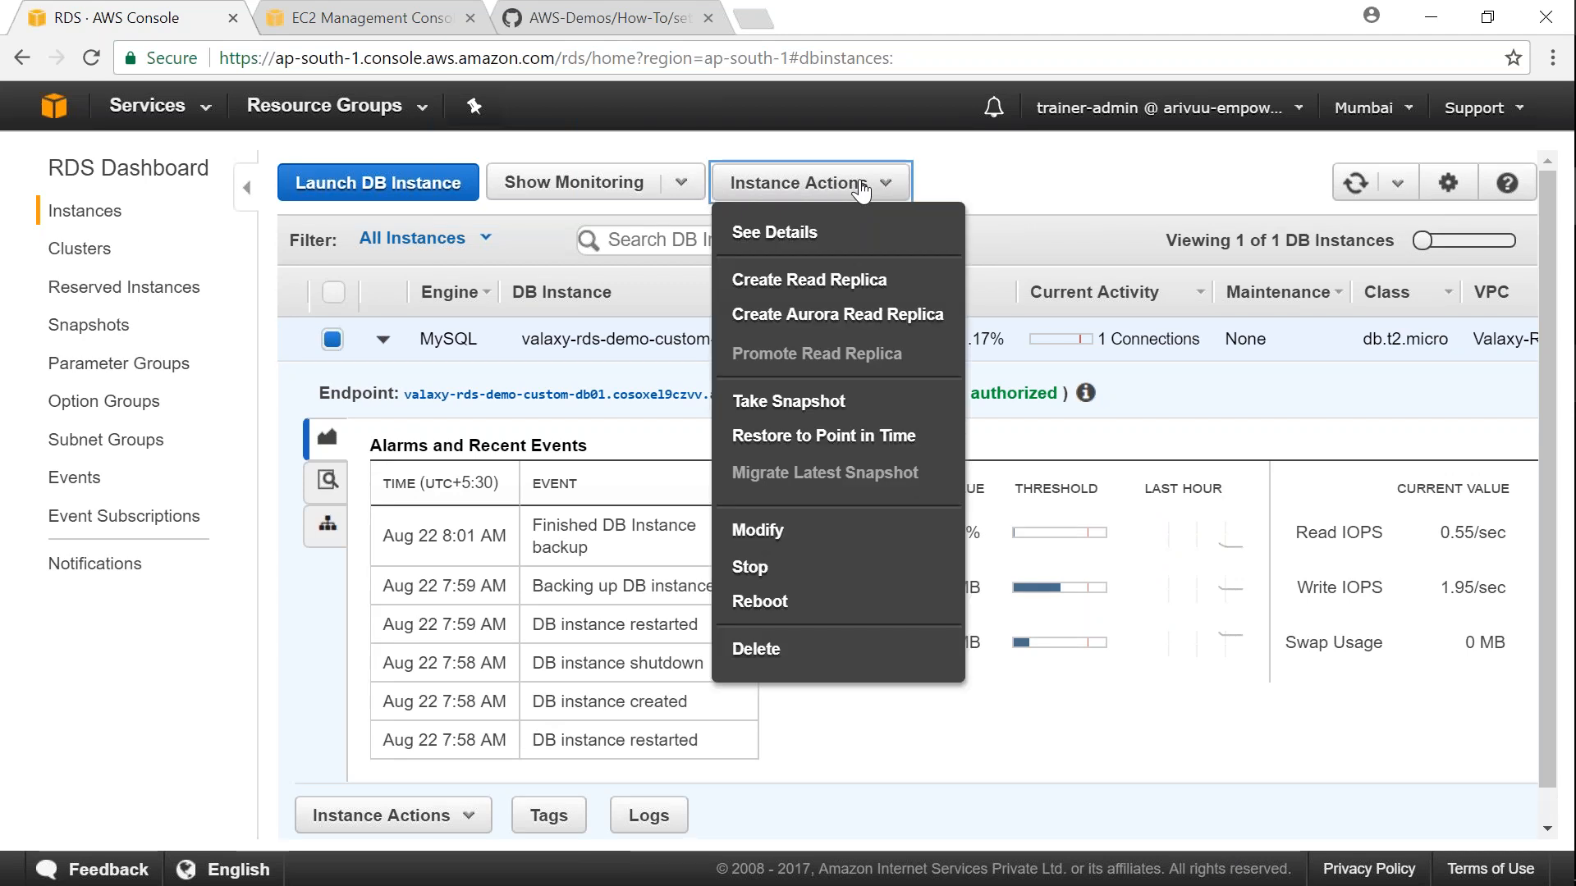
pyautogui.click(765, 401)
pyautogui.click(679, 384)
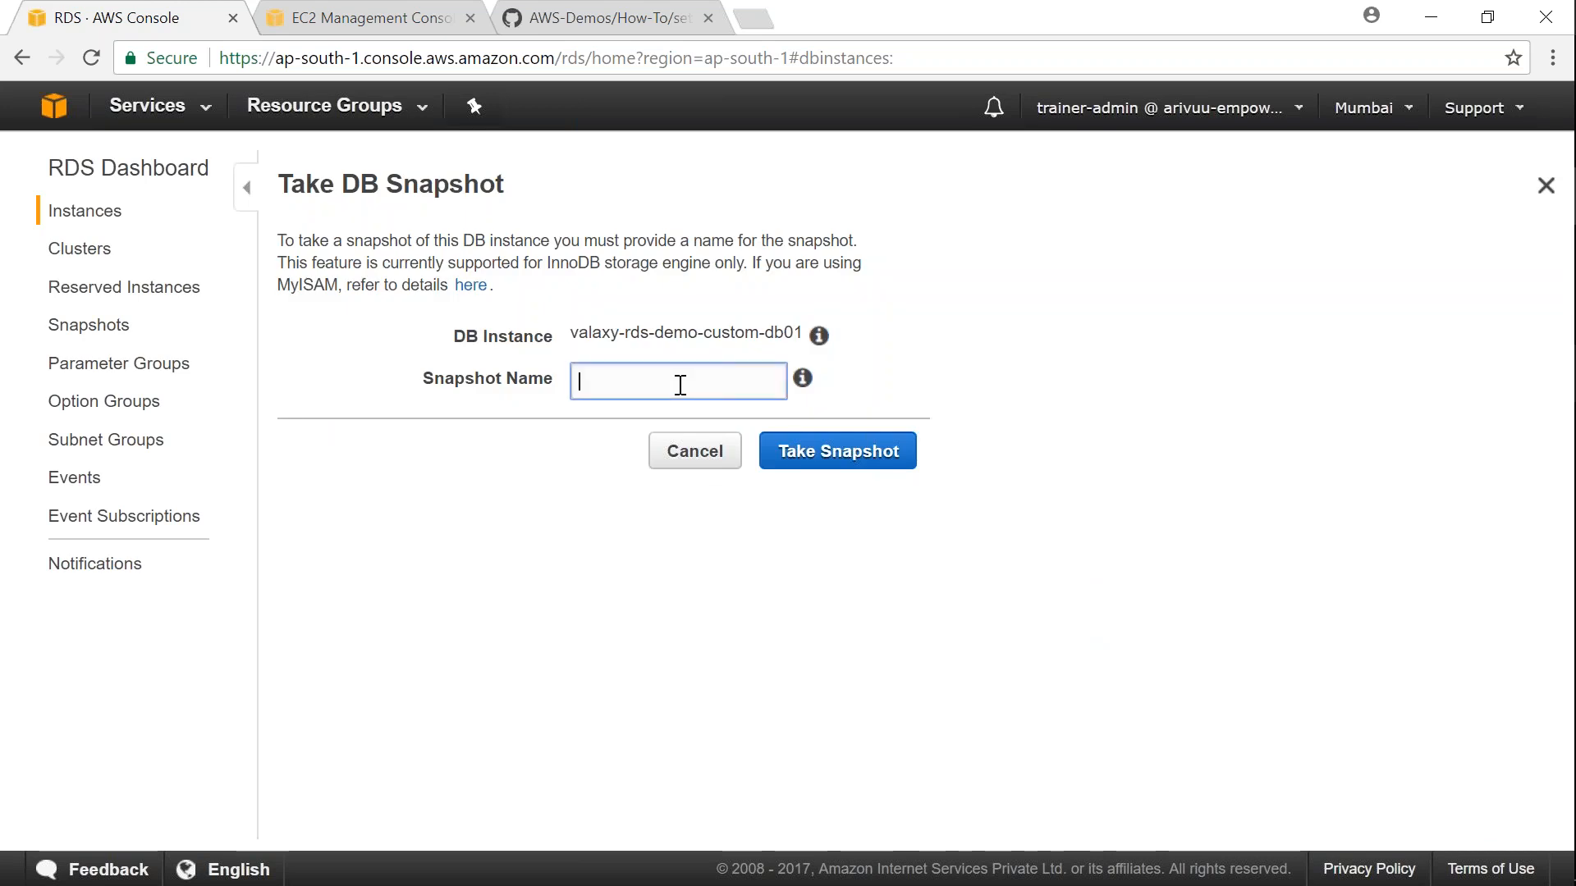
pyautogui.write('snapshot-with-4-student-r')
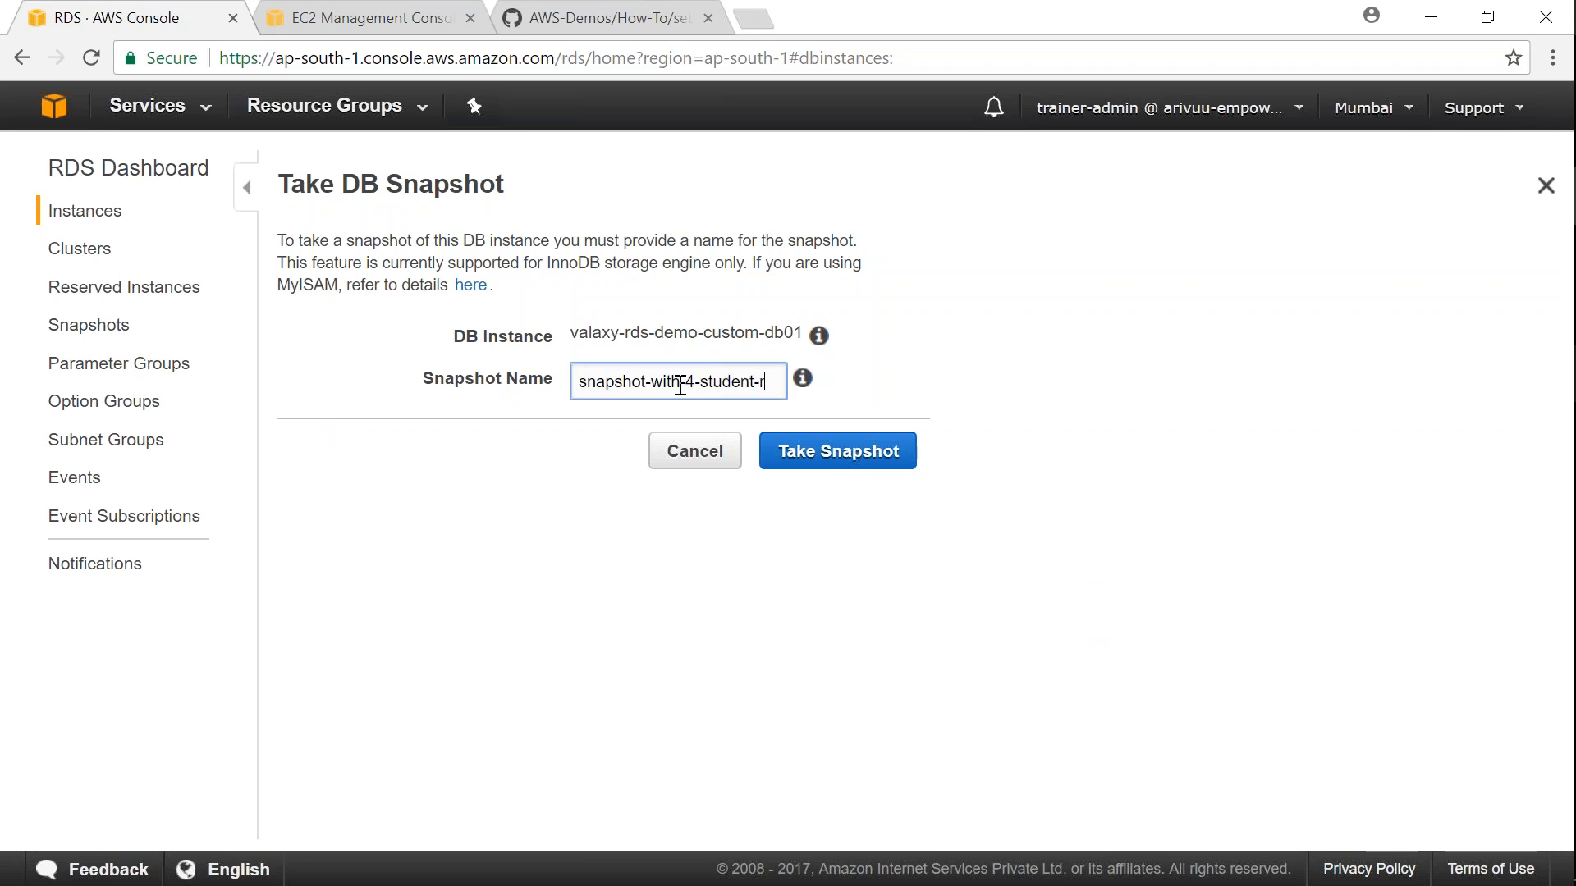
pyautogui.write('edords')
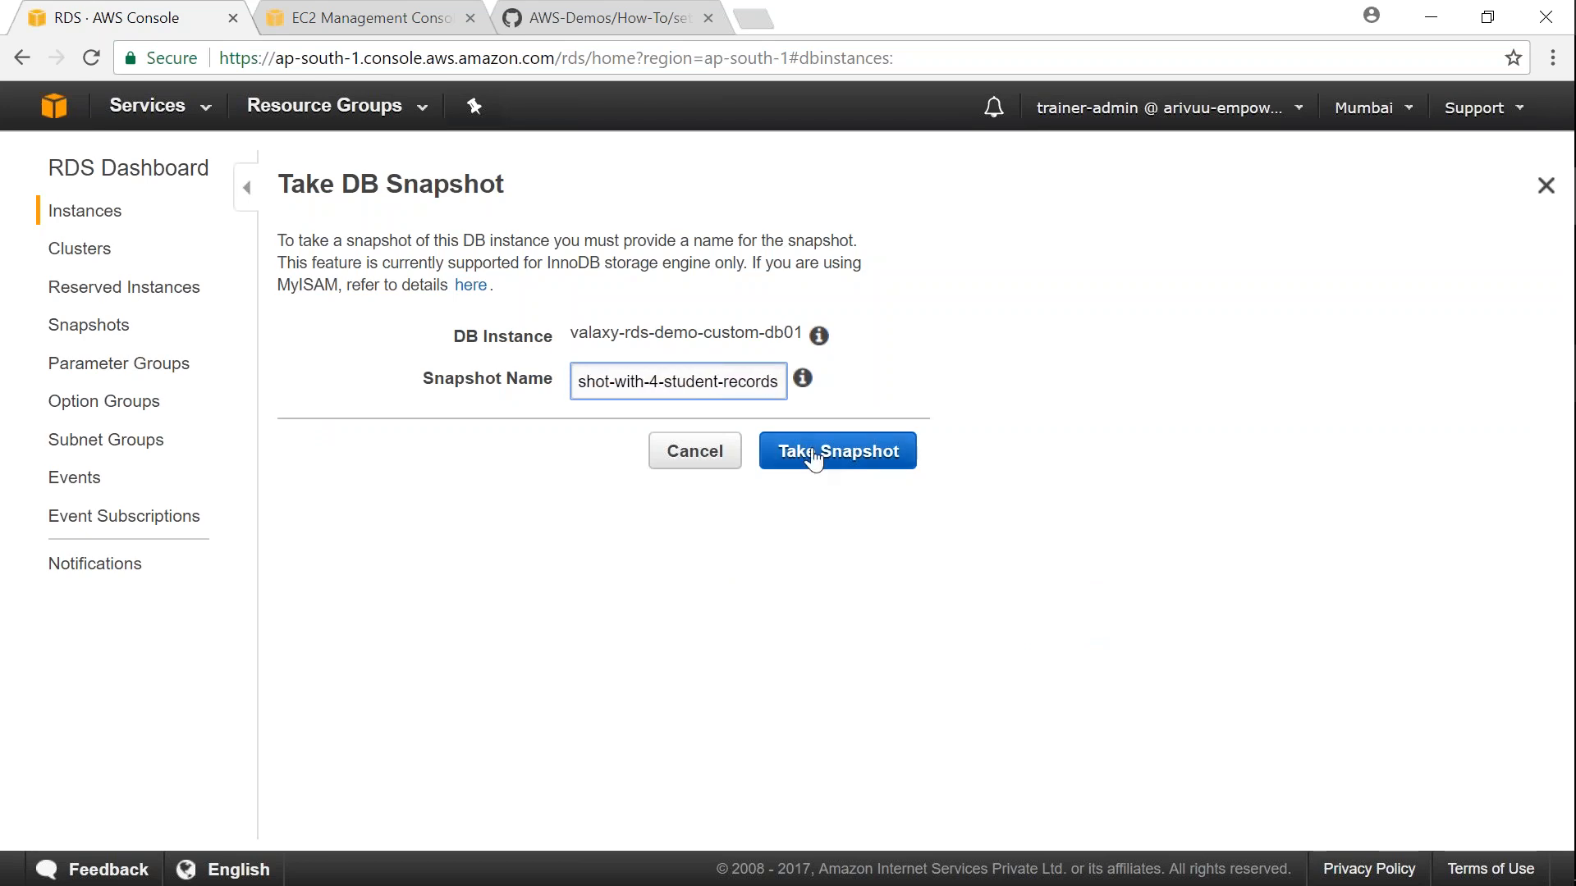
pyautogui.click(817, 456)
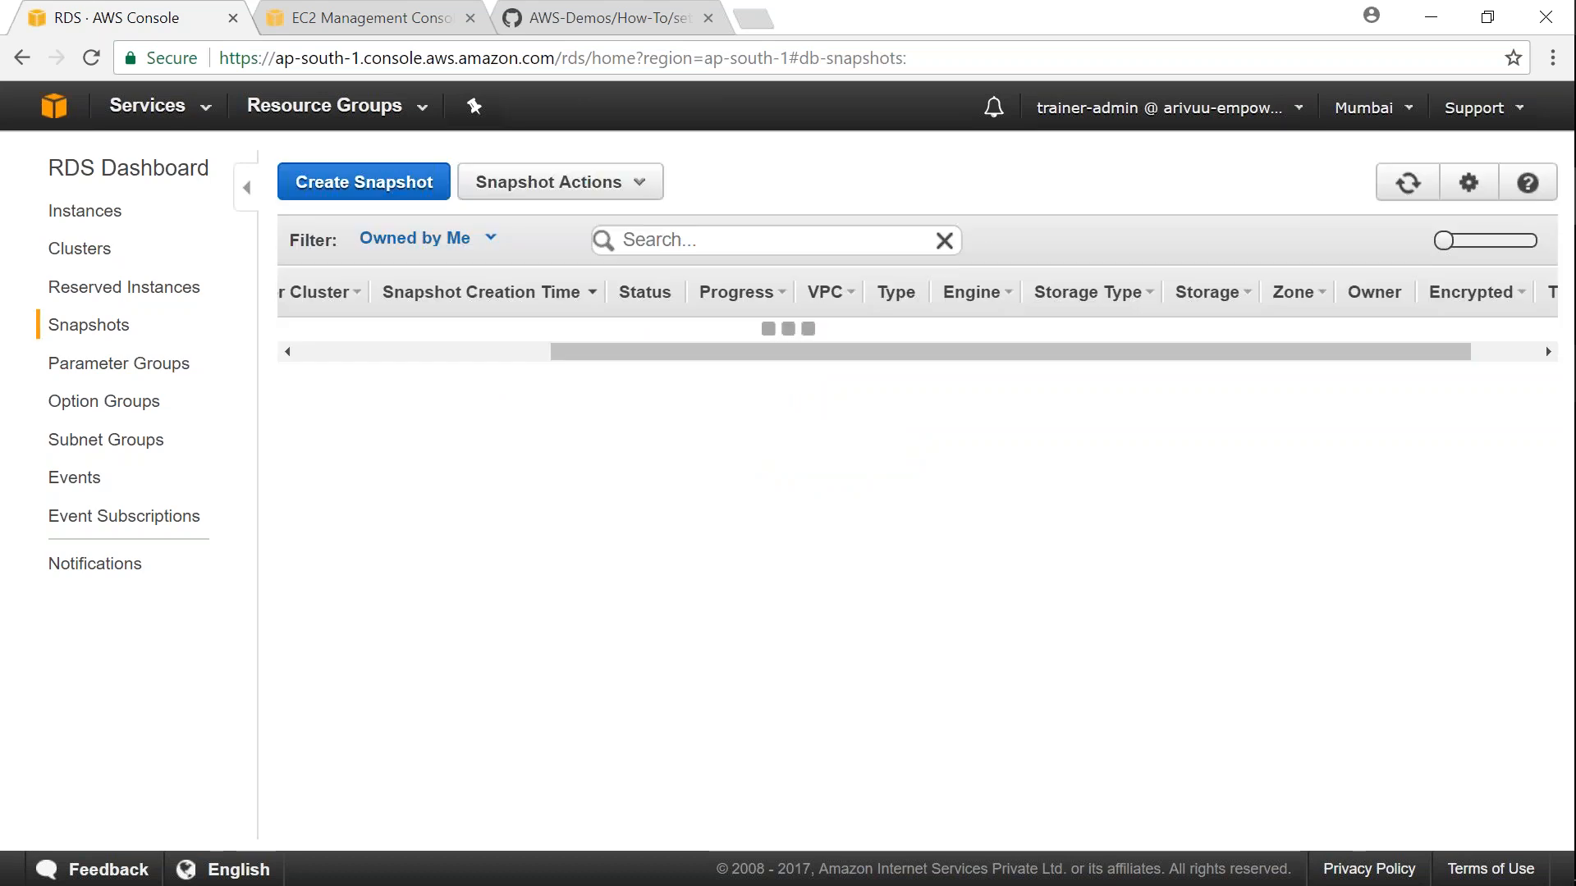
# Collapse the RDS navigation pane and examine the name and status of snapshot-with-4-student-records in the snapshot list
pyautogui.moveTo(657, 425); pyautogui.dragTo(519, 417)
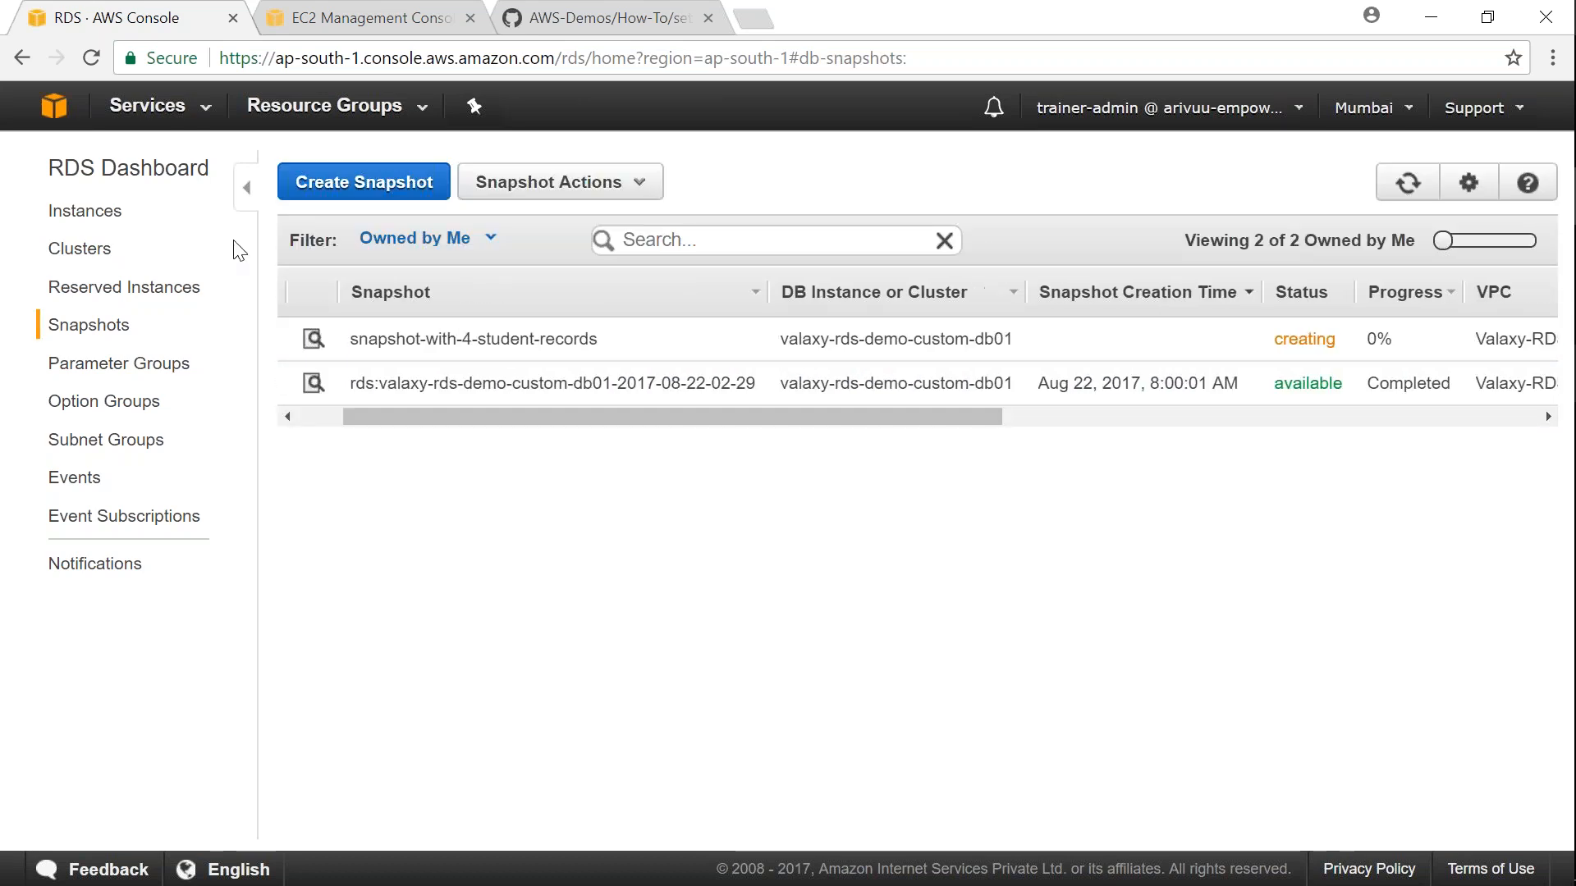
pyautogui.click(238, 212)
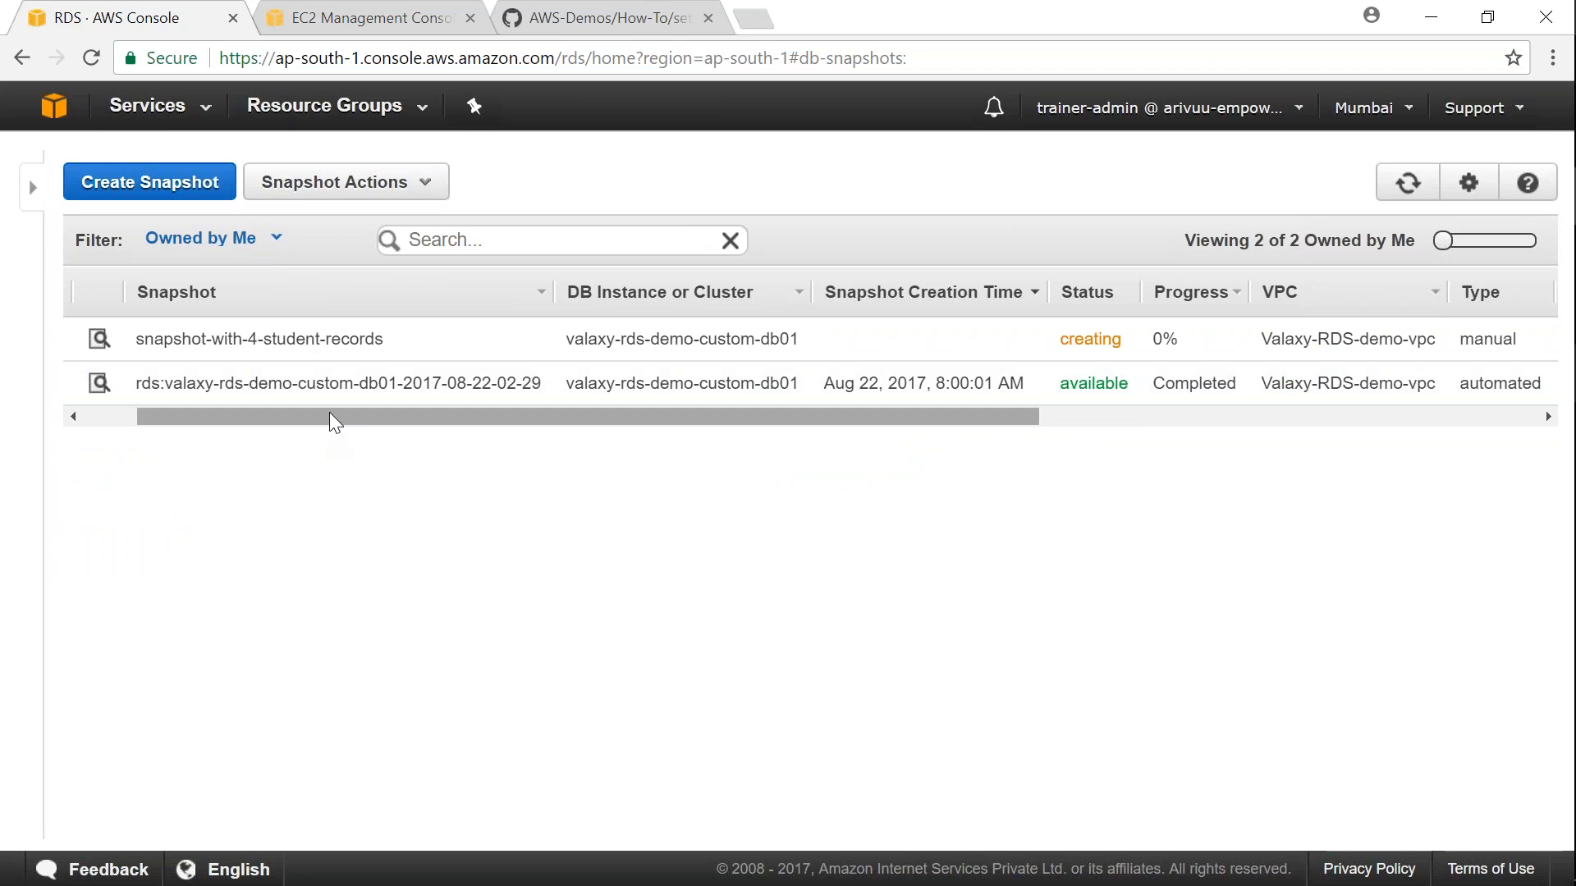
pyautogui.moveTo(334, 422); pyautogui.dragTo(314, 416)
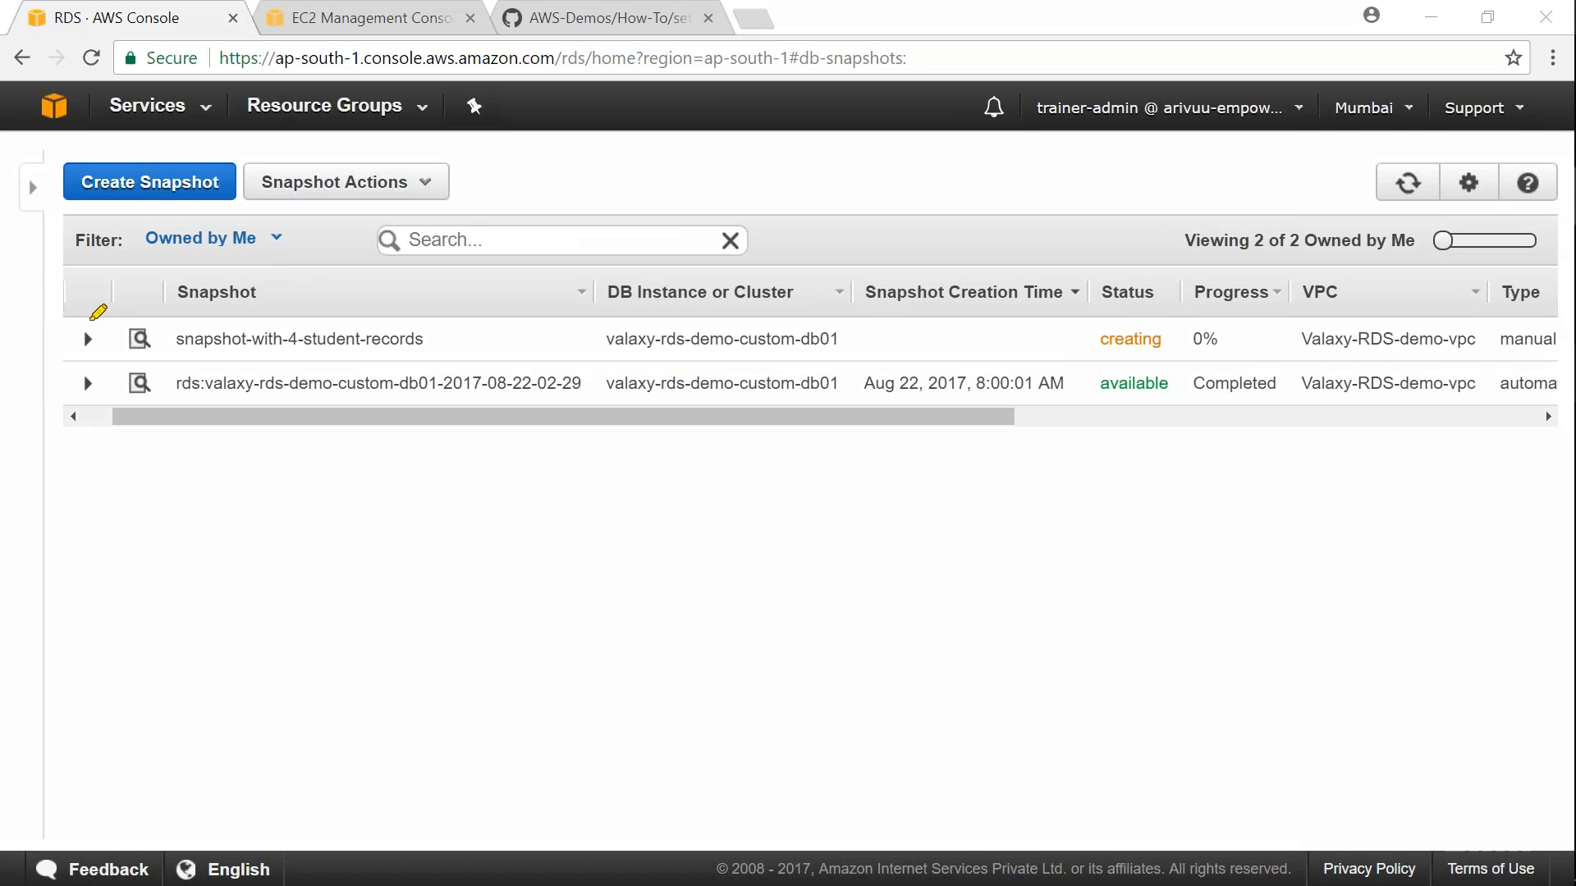
pyautogui.moveTo(90, 320)
pyautogui.mouseDown()
pyautogui.moveTo(124, 356)
pyautogui.moveTo(99, 320)
pyautogui.mouseUp()
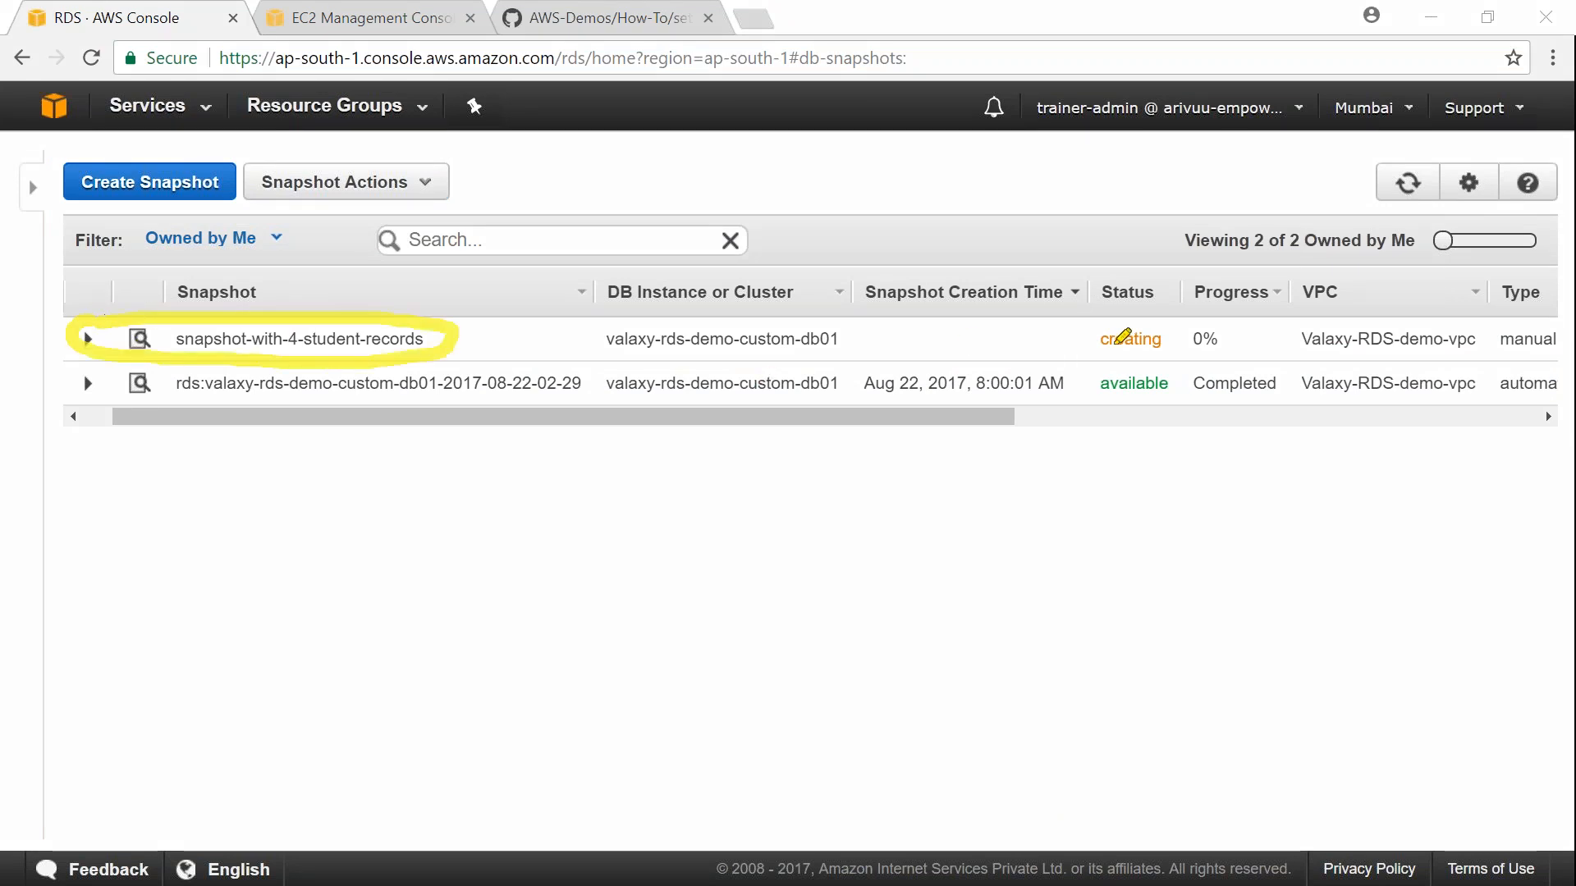
pyautogui.moveTo(1092, 276)
pyautogui.mouseDown()
pyautogui.moveTo(1083, 328)
pyautogui.moveTo(1159, 362)
pyautogui.moveTo(1095, 271)
pyautogui.mouseUp()
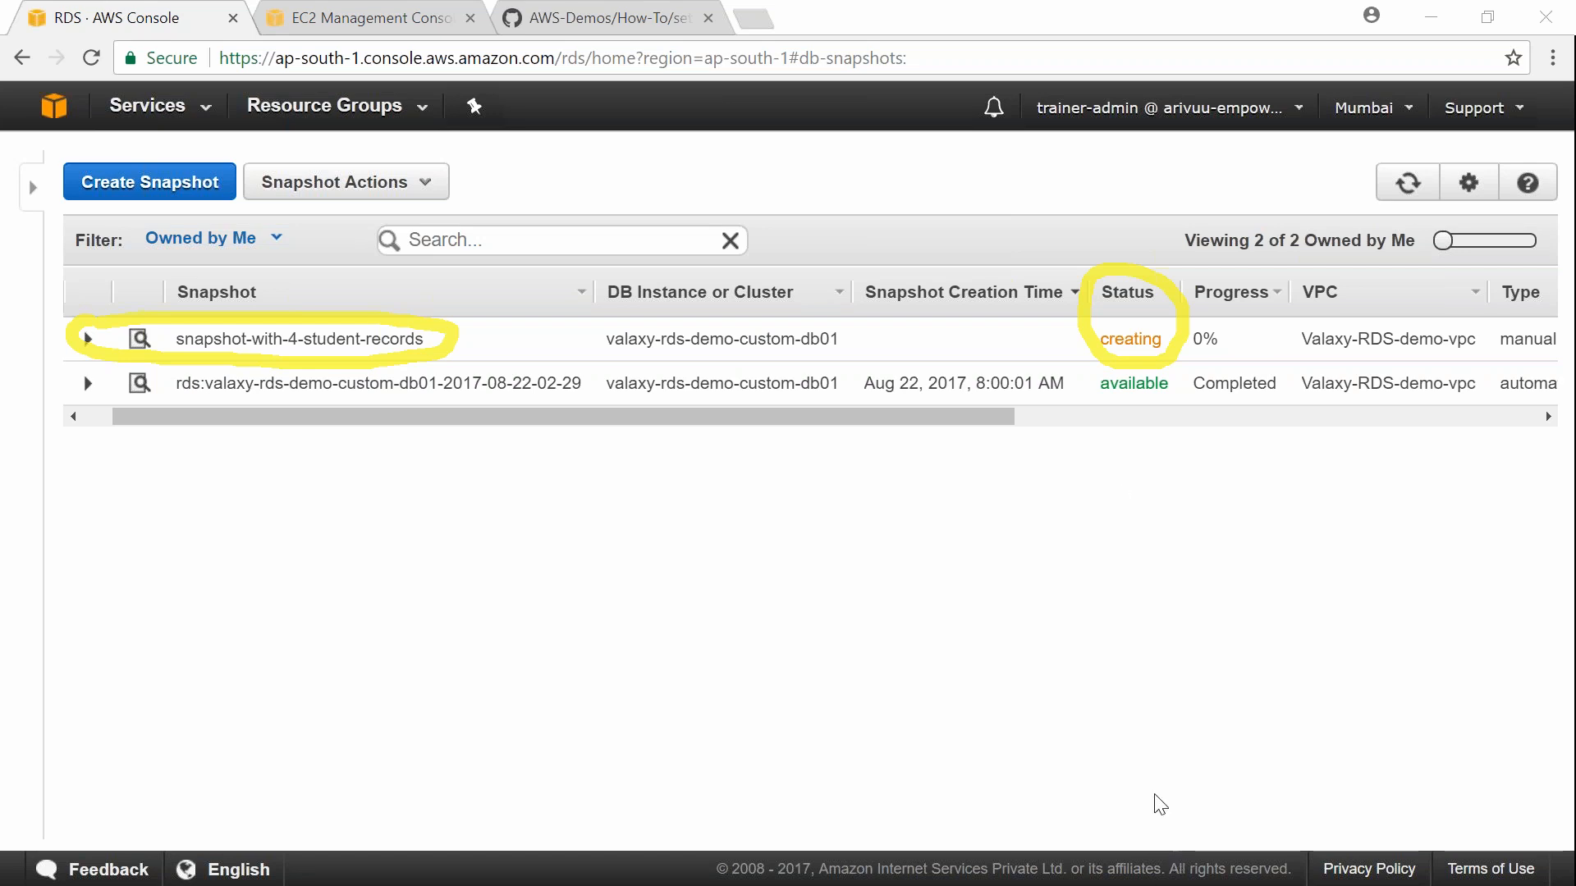
pyautogui.press('e')
pyautogui.press('Escape')
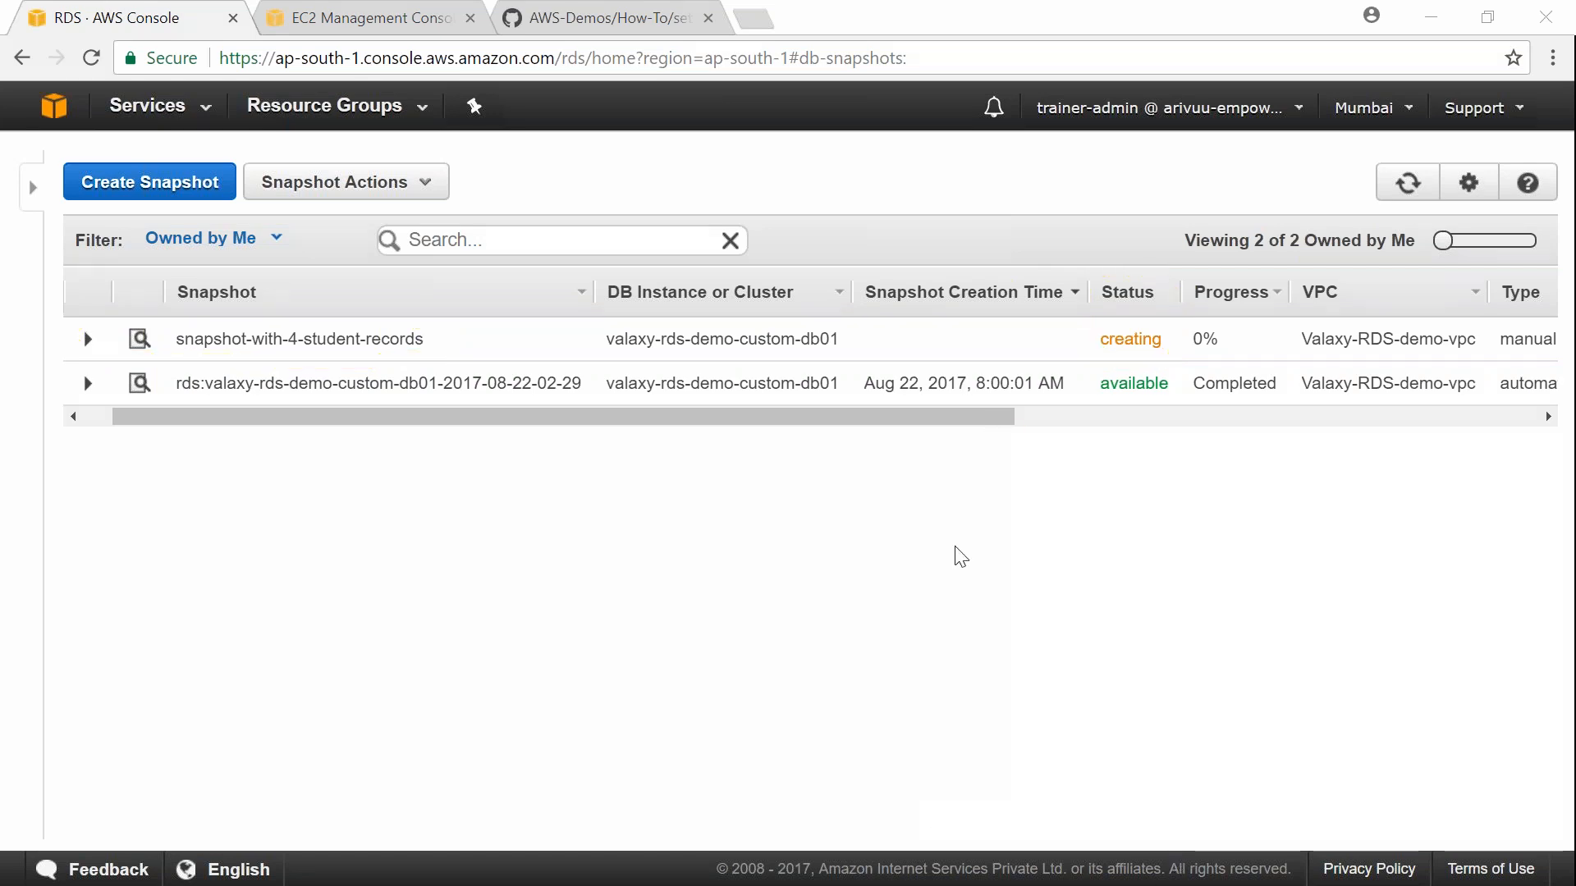
# Check the type of the snapshot-with-4-student-records entry in the snapshot list
pyautogui.moveTo(971, 426); pyautogui.dragTo(1074, 425)
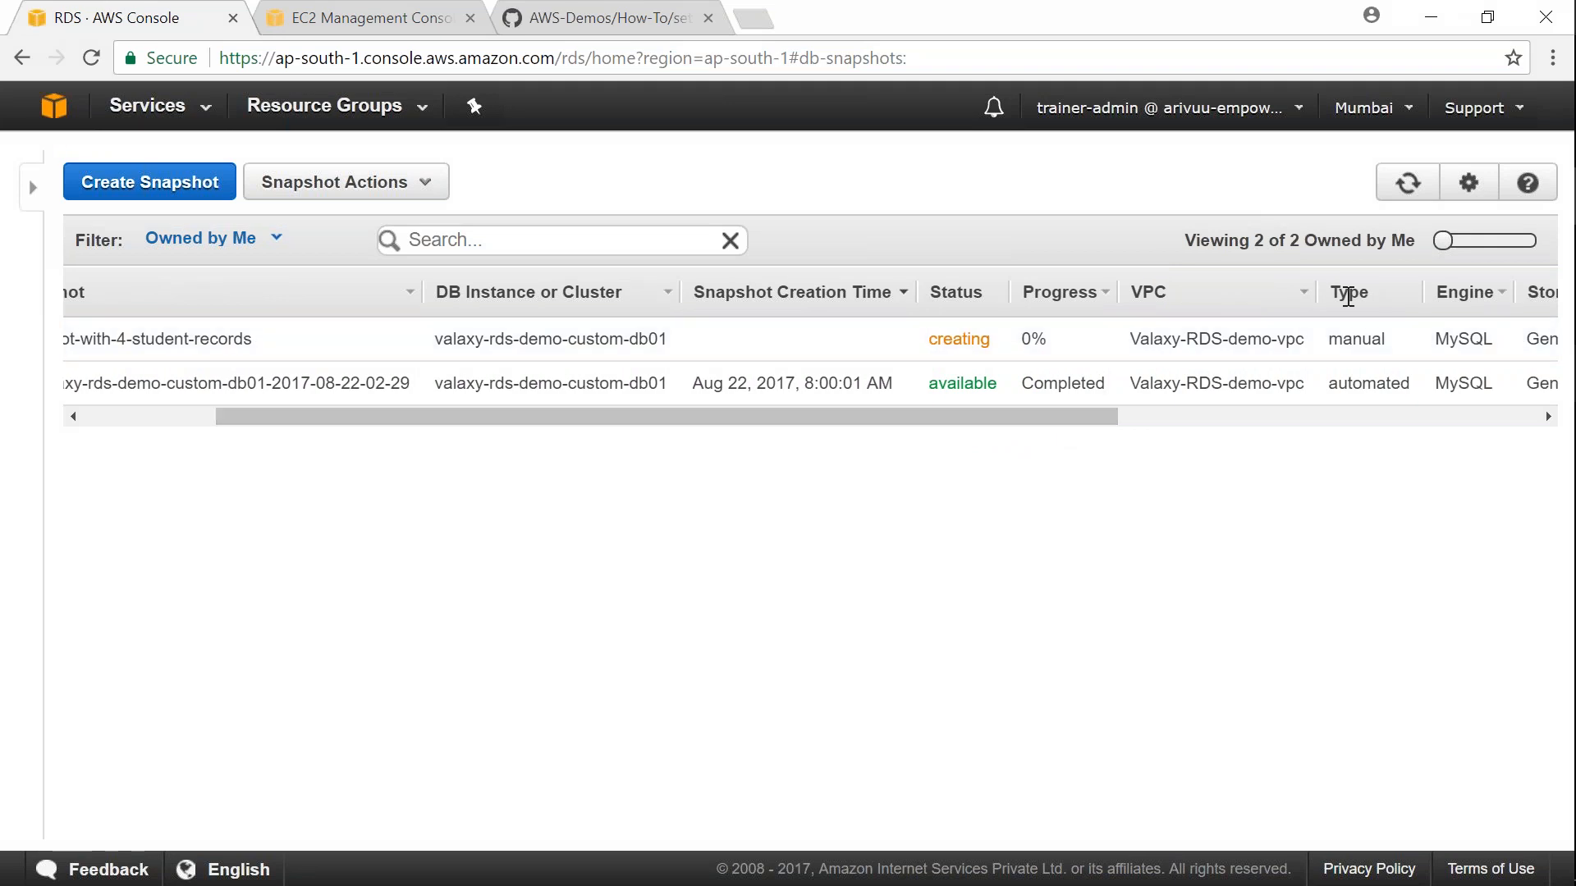
pyautogui.hotkey('ctrl', '2')
pyautogui.moveTo(1323, 358); pyautogui.dragTo(1387, 329)
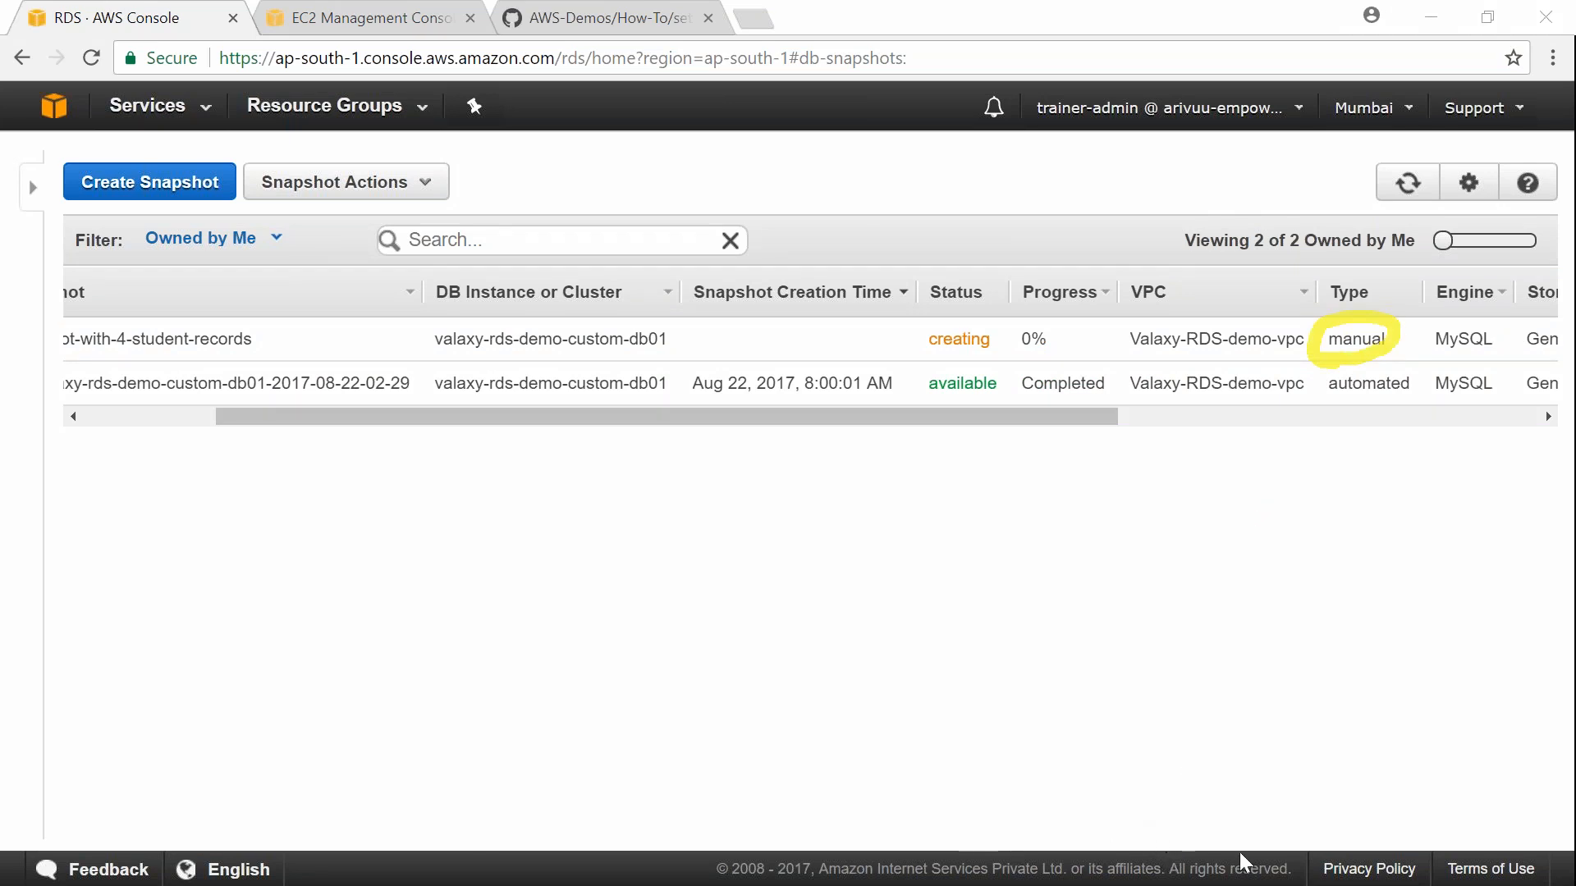
pyautogui.press('Escape')
# Refresh the snapshot list and check the status and creation time of snapshot-with-4-student-records
pyautogui.click(1408, 182)
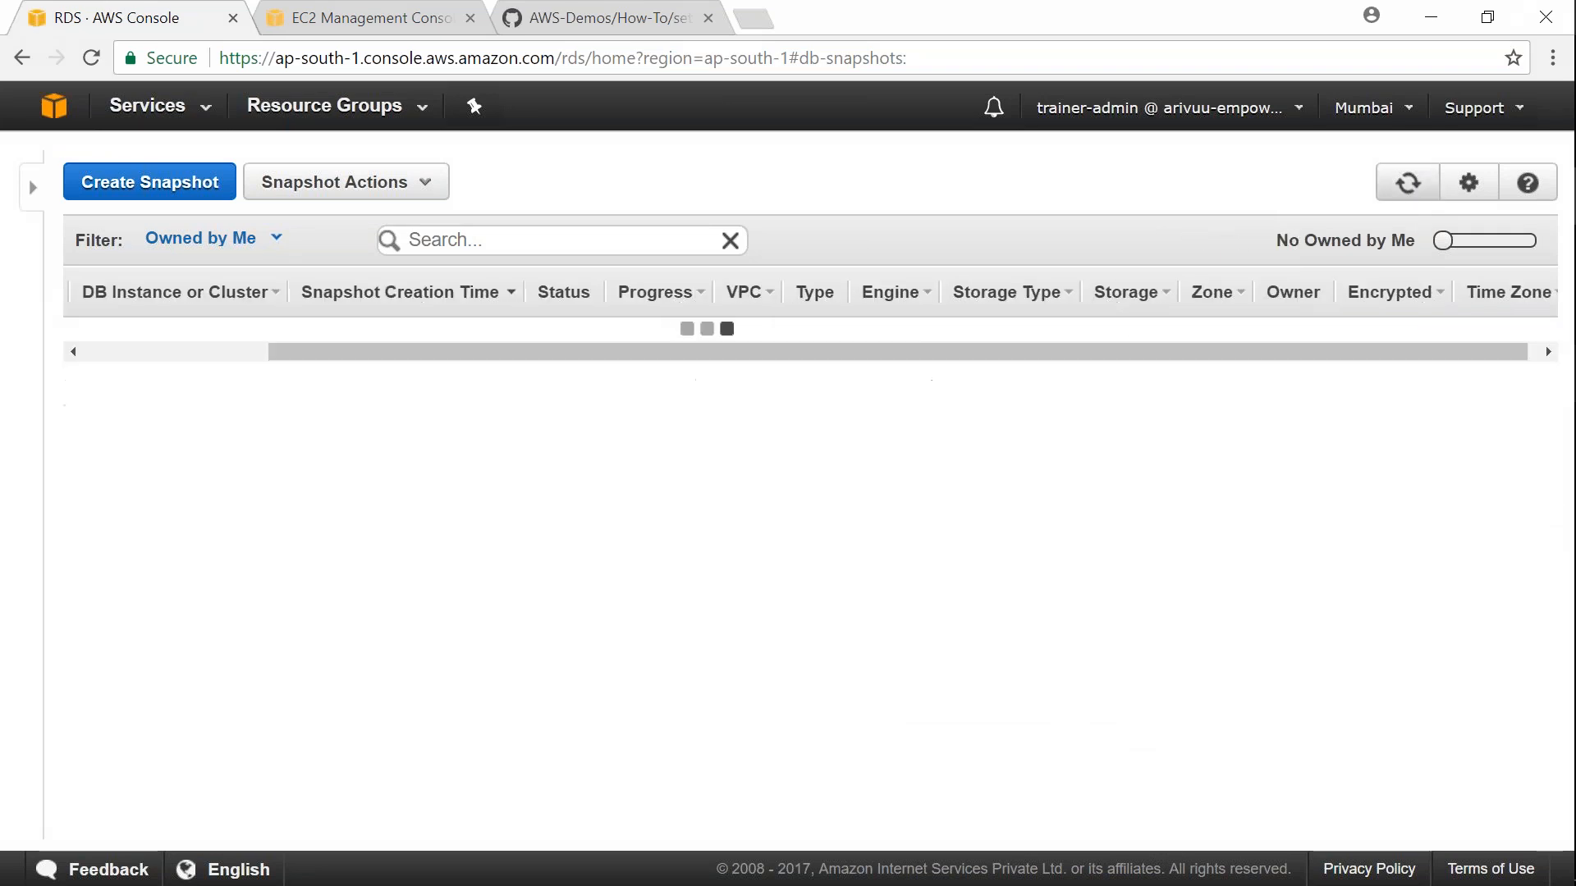
pyautogui.moveTo(1034, 419); pyautogui.dragTo(897, 528)
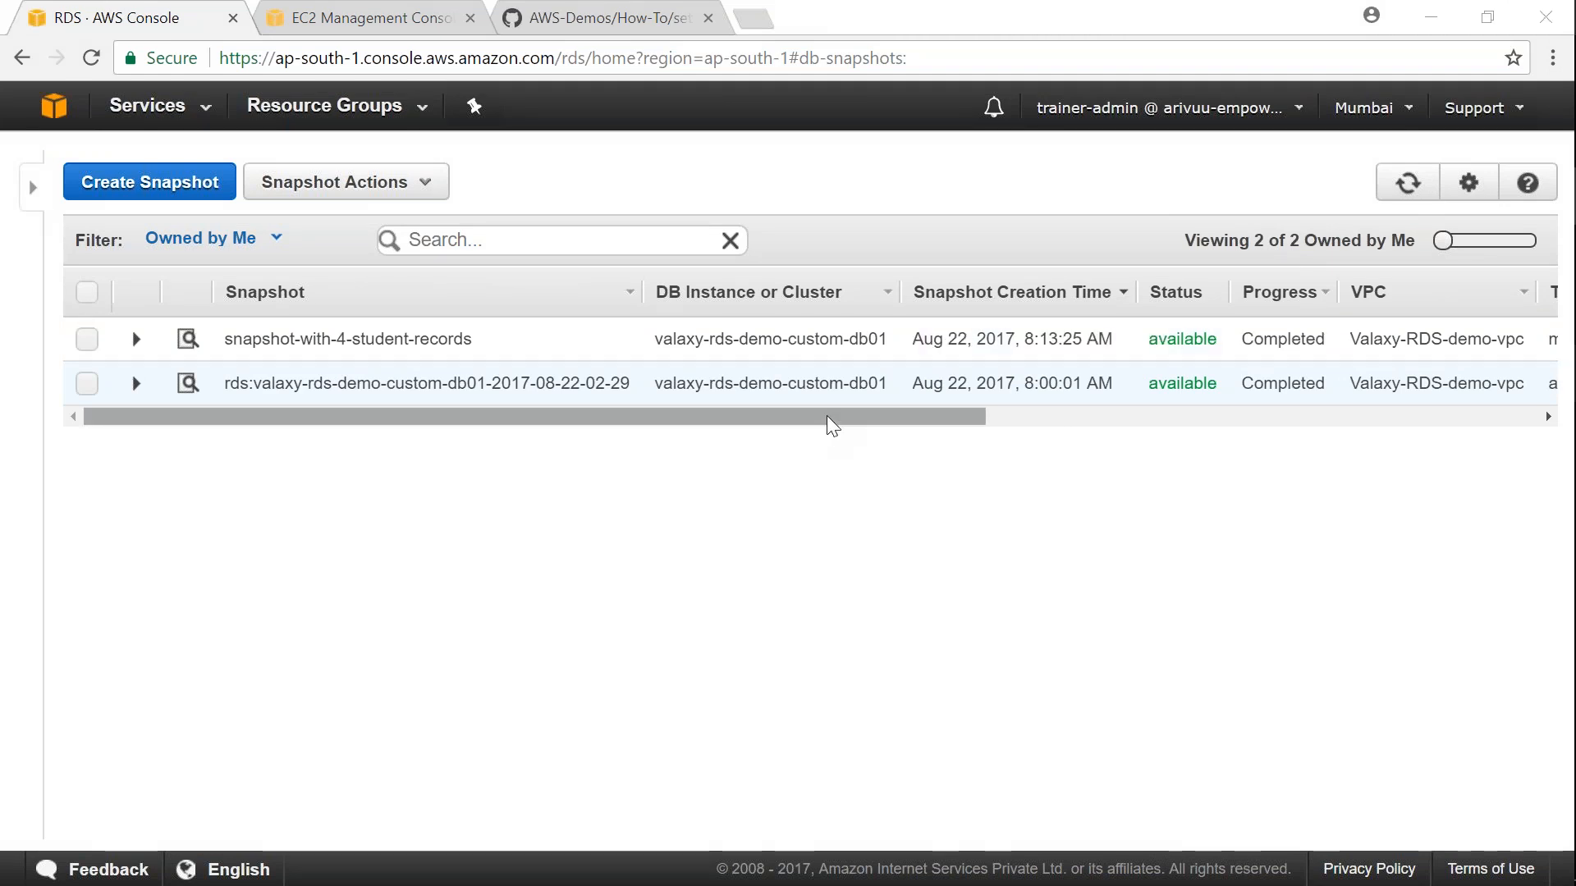
pyautogui.moveTo(826, 415); pyautogui.dragTo(780, 443)
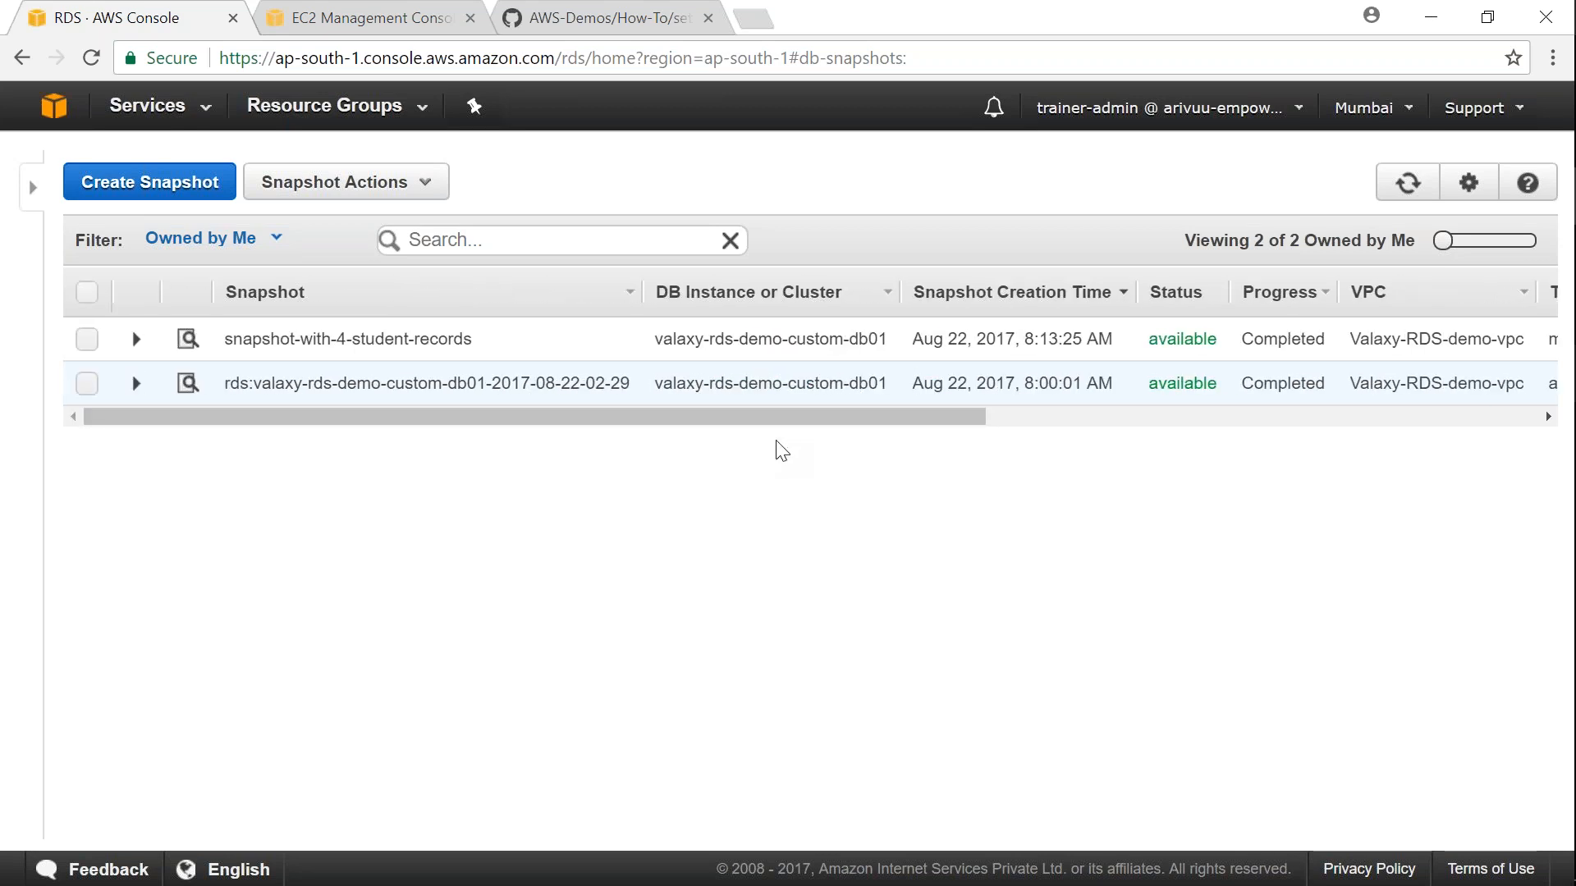
# Copy the INSERT statement for student record 005 from the GitHub guide and run it at the MySQL prompt in MobaXterm
pyautogui.click(583, 18)
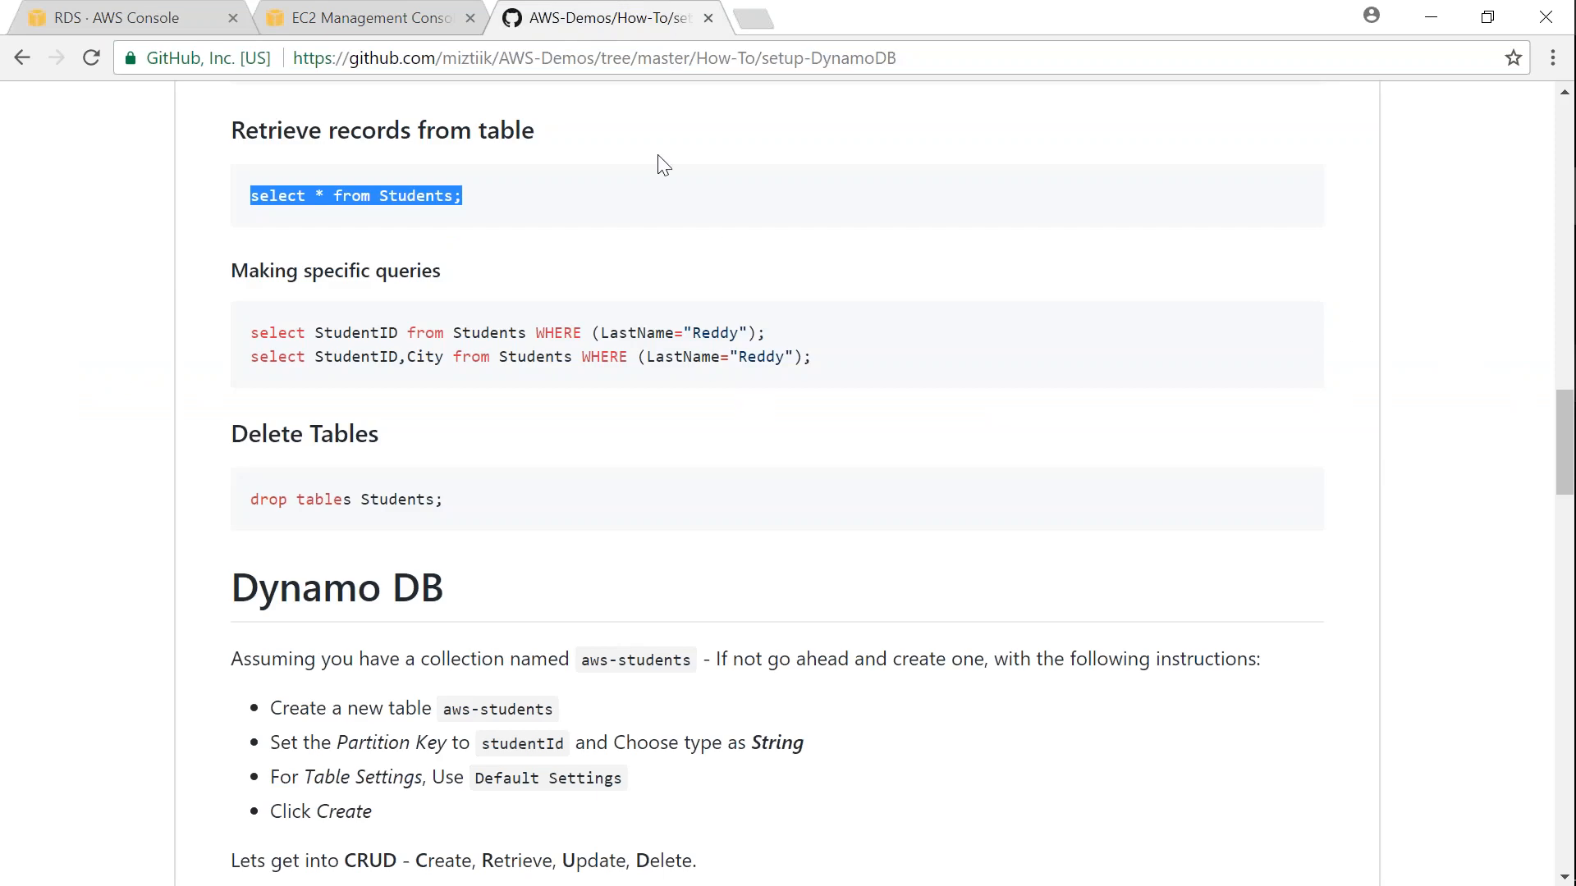
pyautogui.scroll(6, 637, 517)
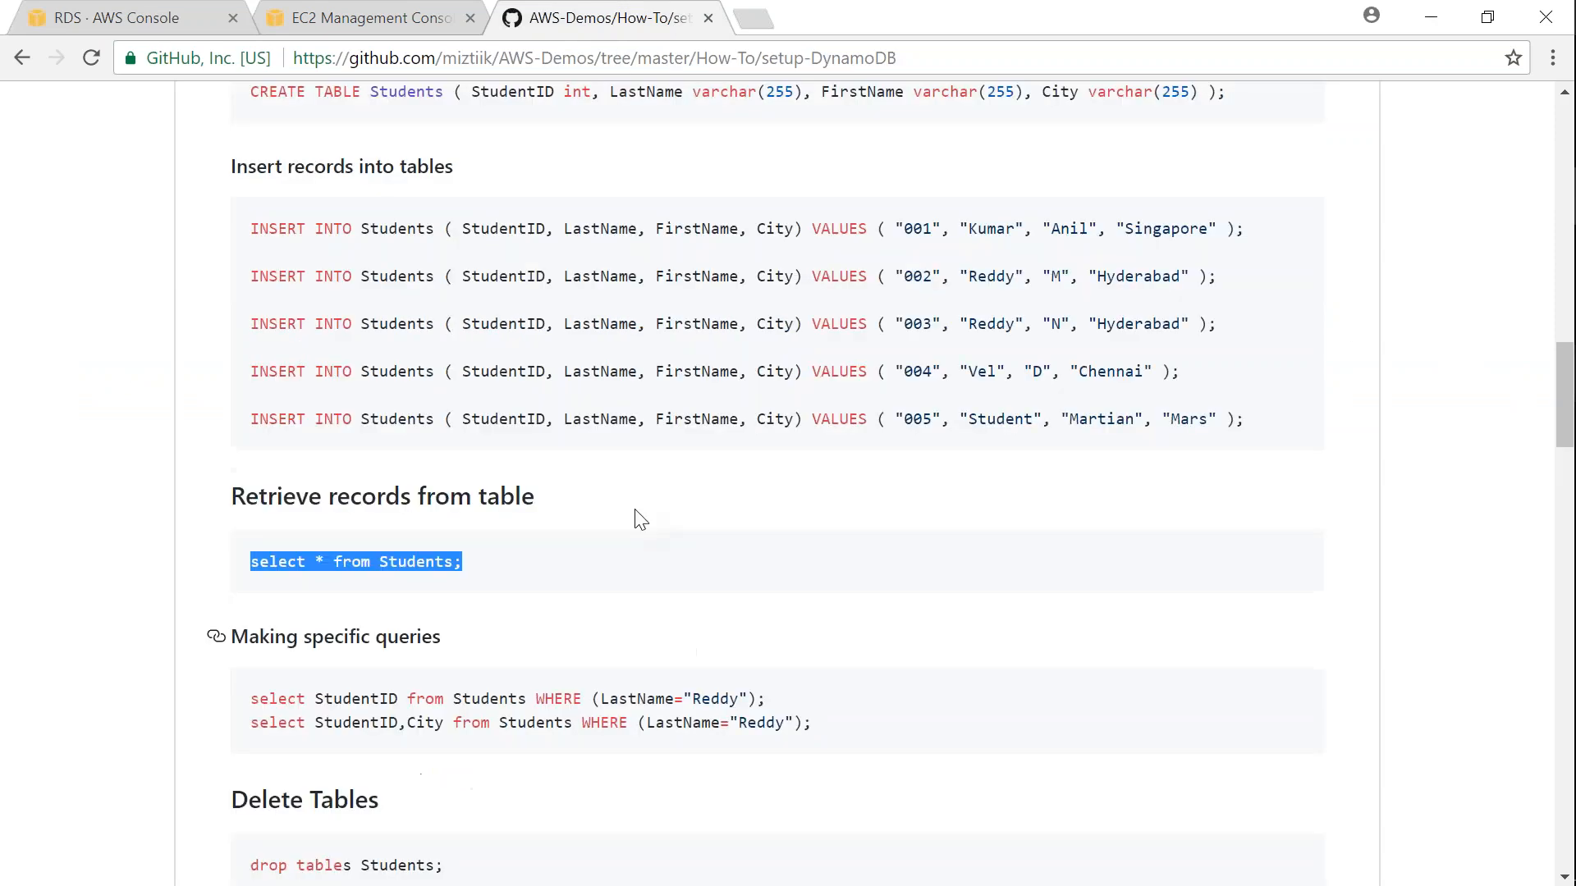
pyautogui.moveTo(245, 552); pyautogui.dragTo(1247, 548)
pyautogui.hotkey('ctrl', 'c')
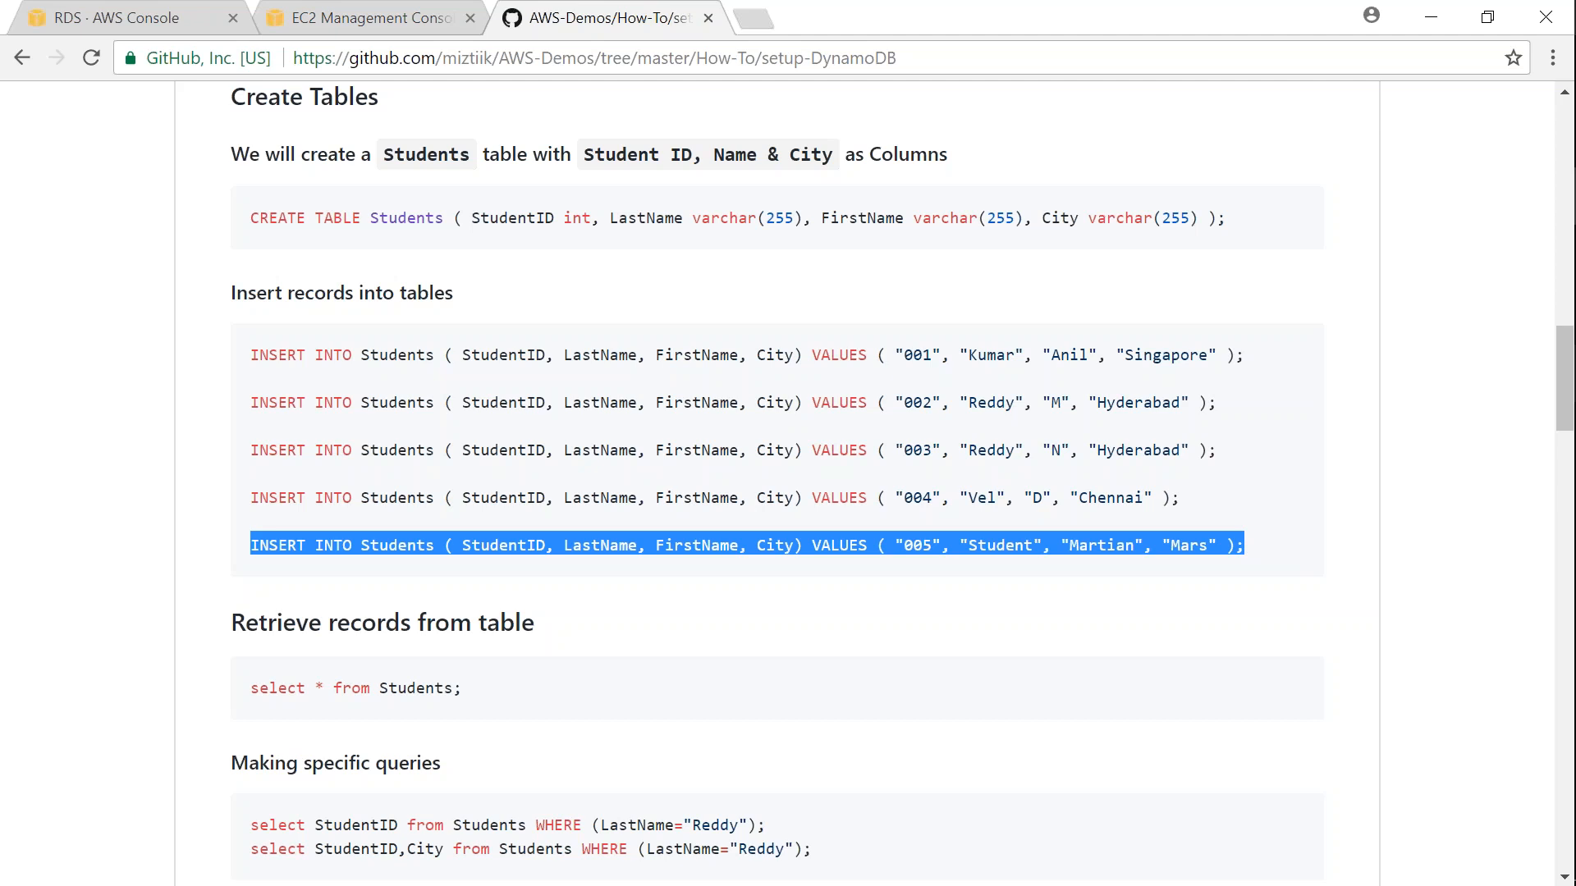
pyautogui.hotkey('alt', 'Tab')
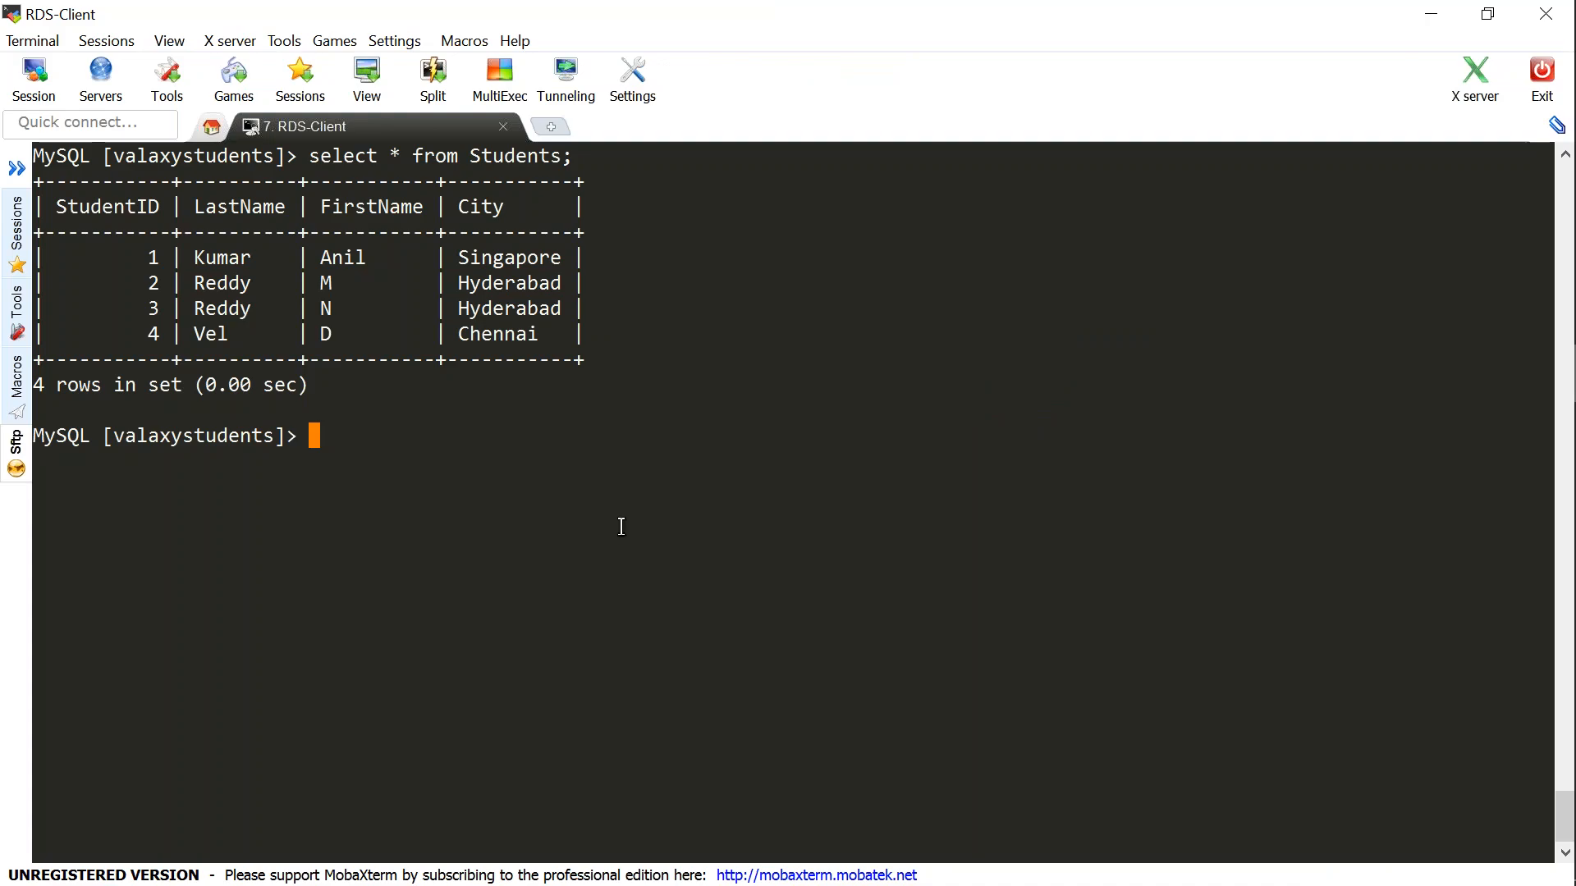
pyautogui.rightClick(620, 519)
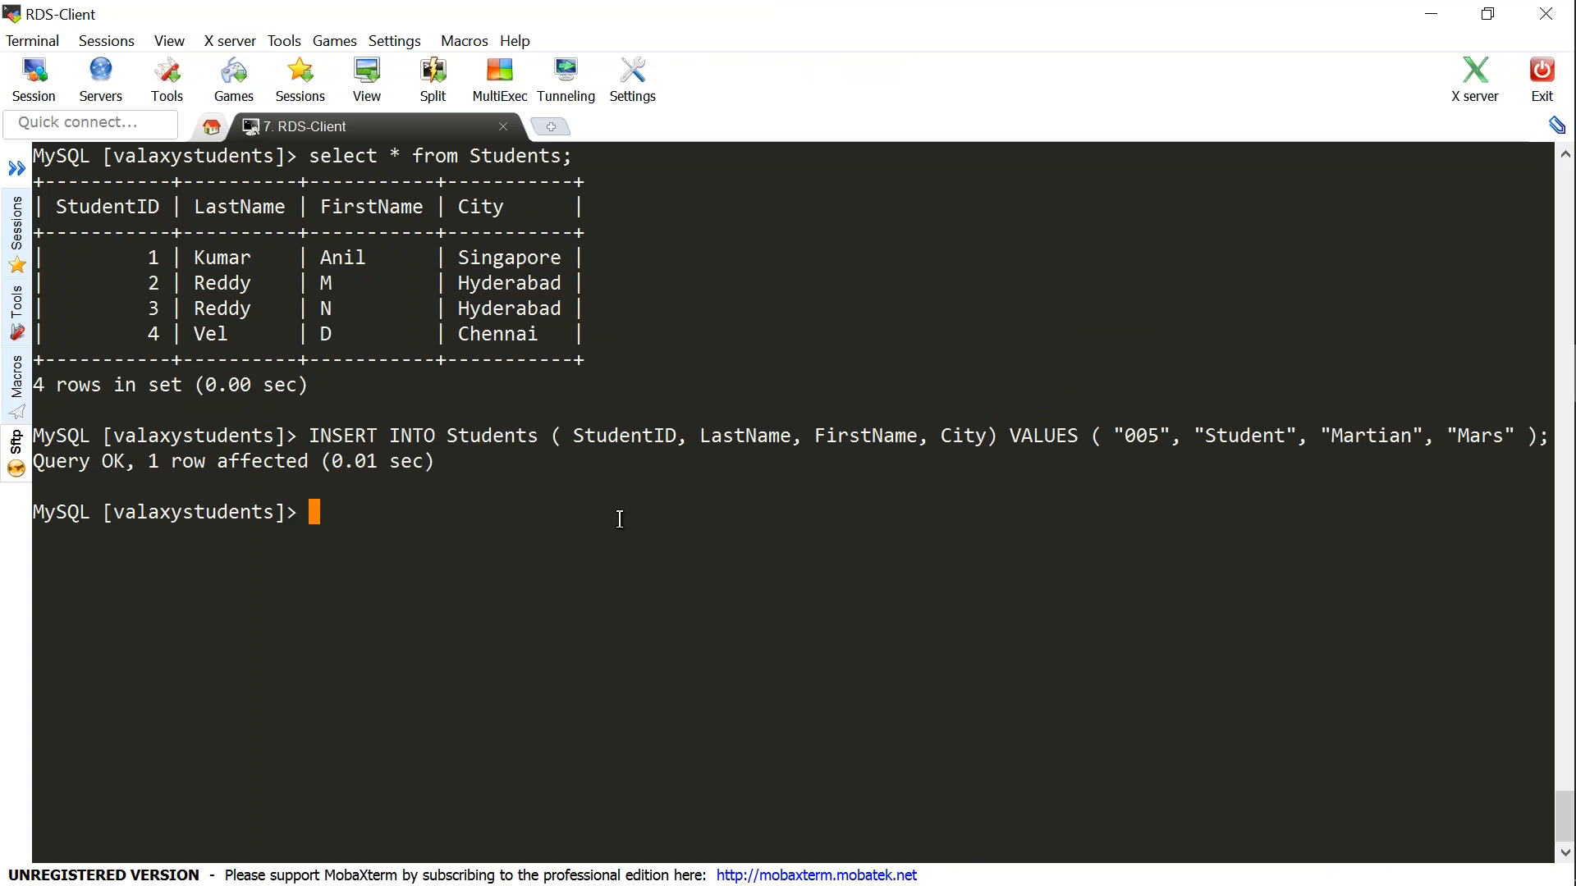
# Query all records from the Students table again and highlight the row for student 5
pyautogui.press('Return')
pyautogui.press('Up')
pyautogui.press('Up')
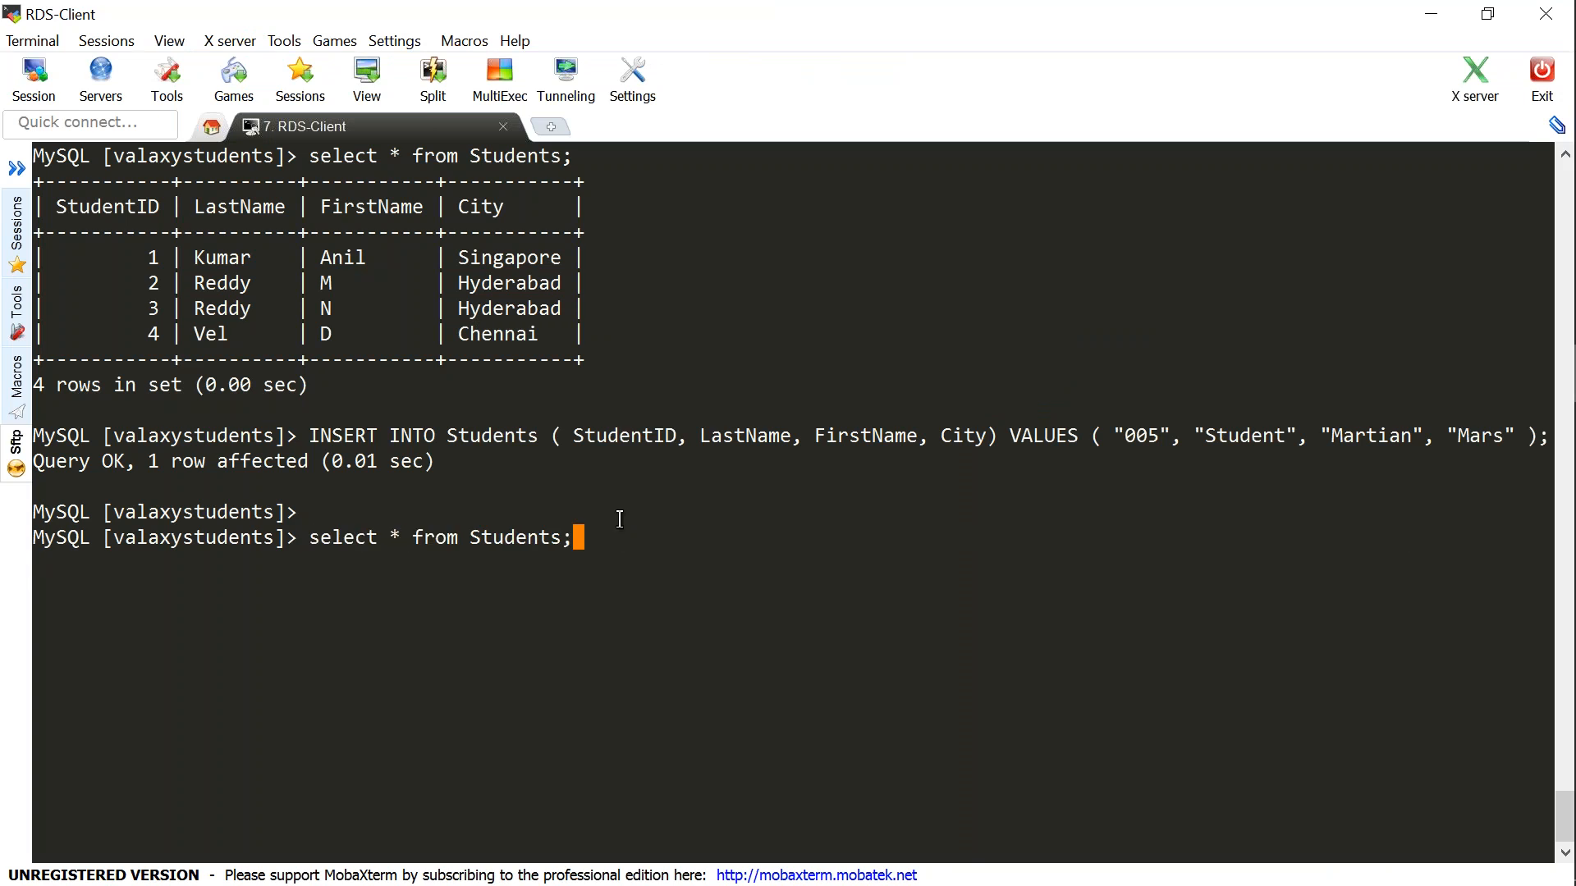
pyautogui.press('Return')
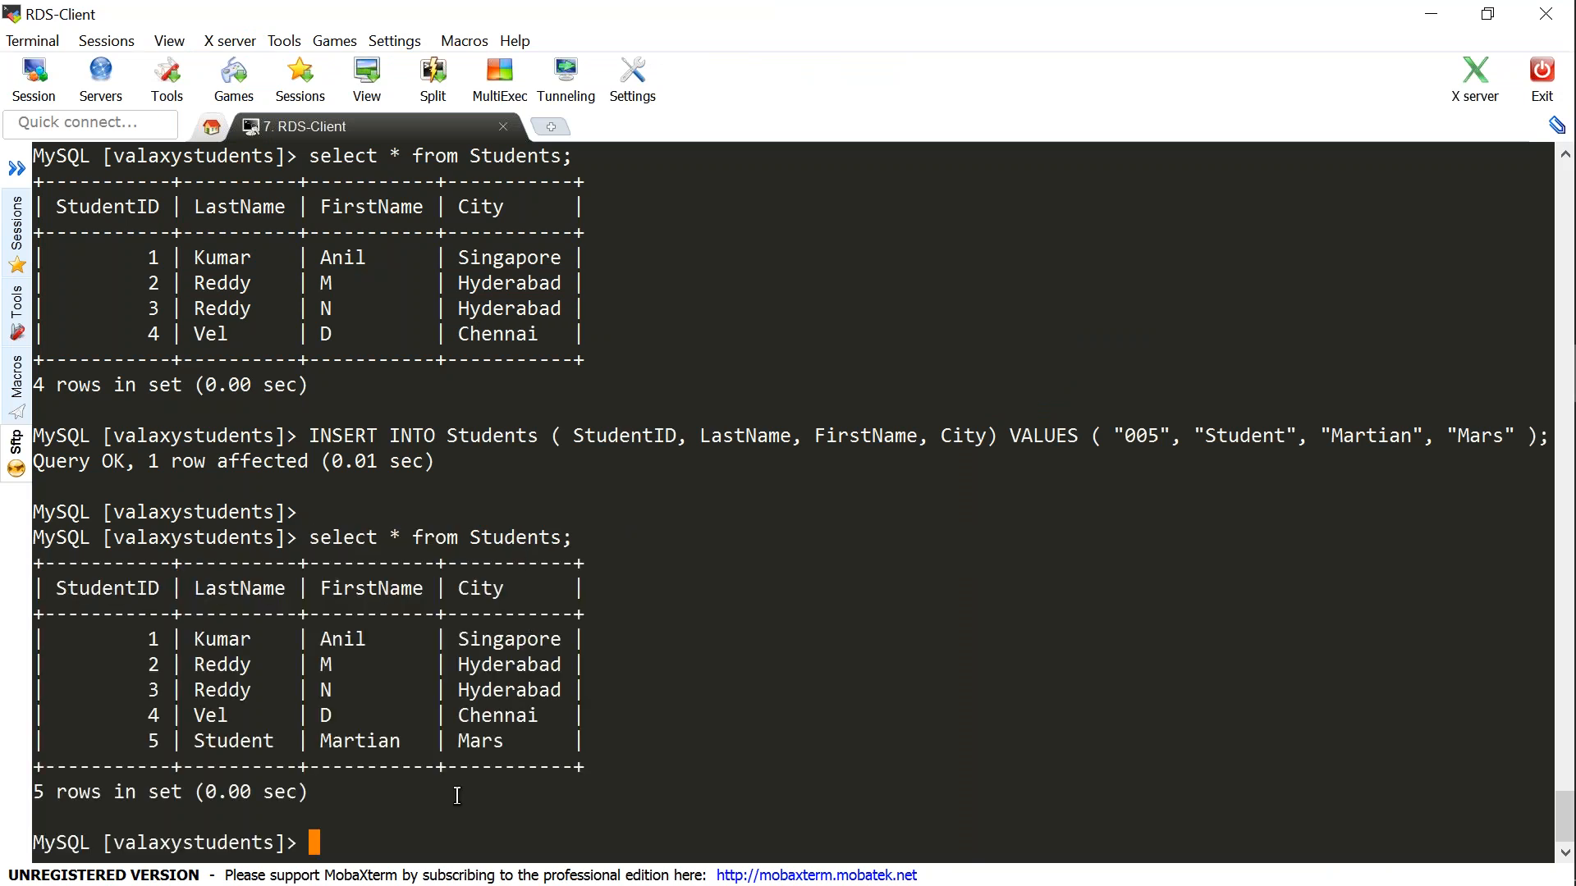
pyautogui.moveTo(515, 749); pyautogui.dragTo(37, 747)
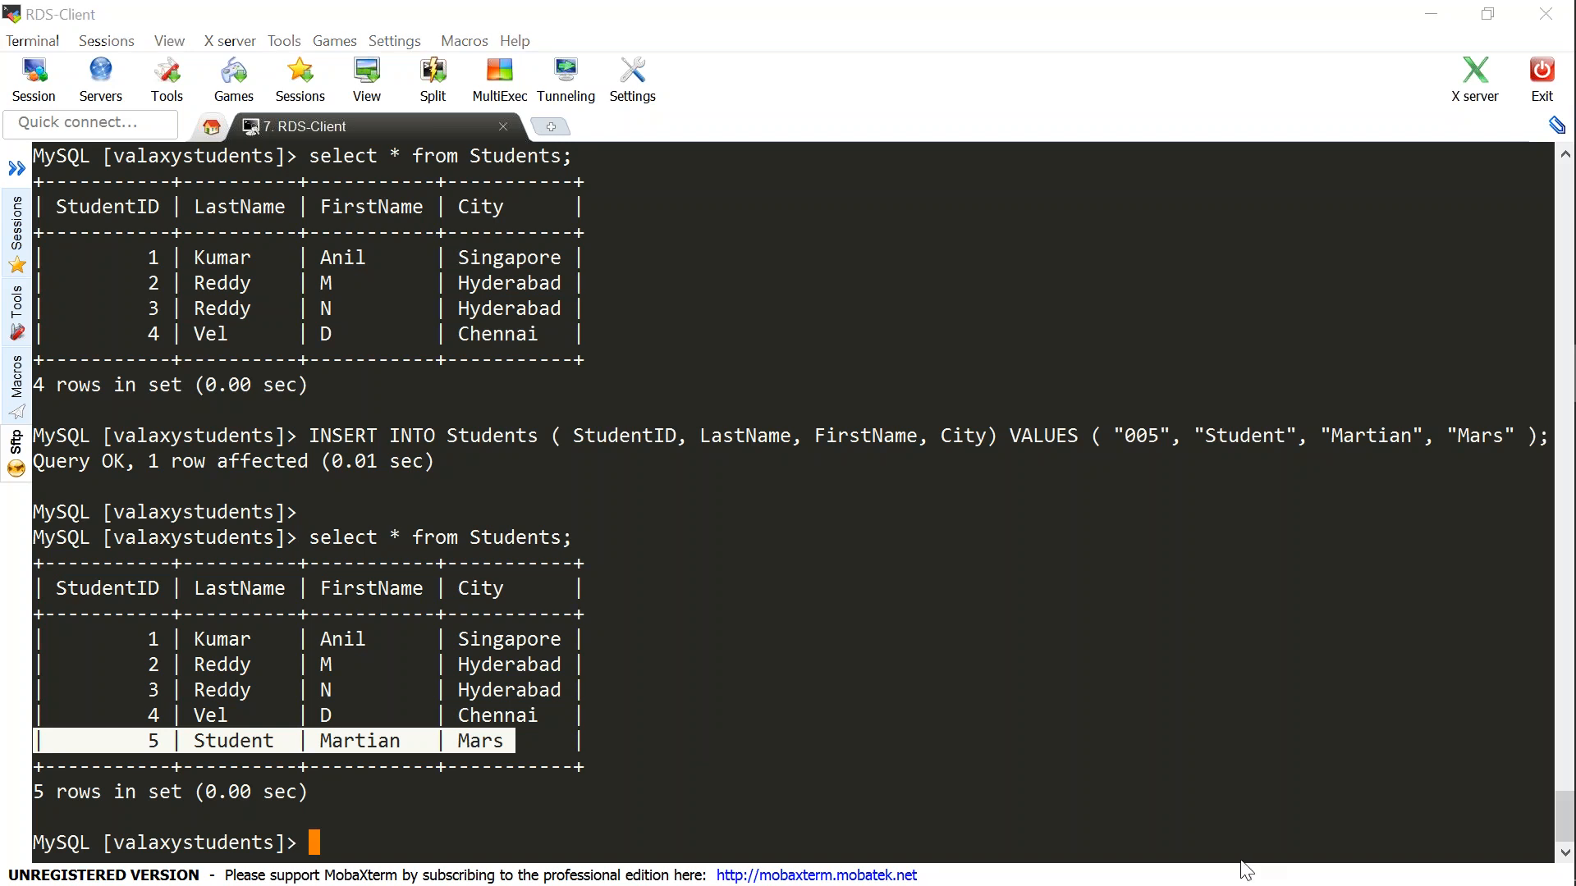
# Switch to the RDS console in the browser and start restoring snapshot-with-4-student-records
pyautogui.hotkey('alt', 'Tab')
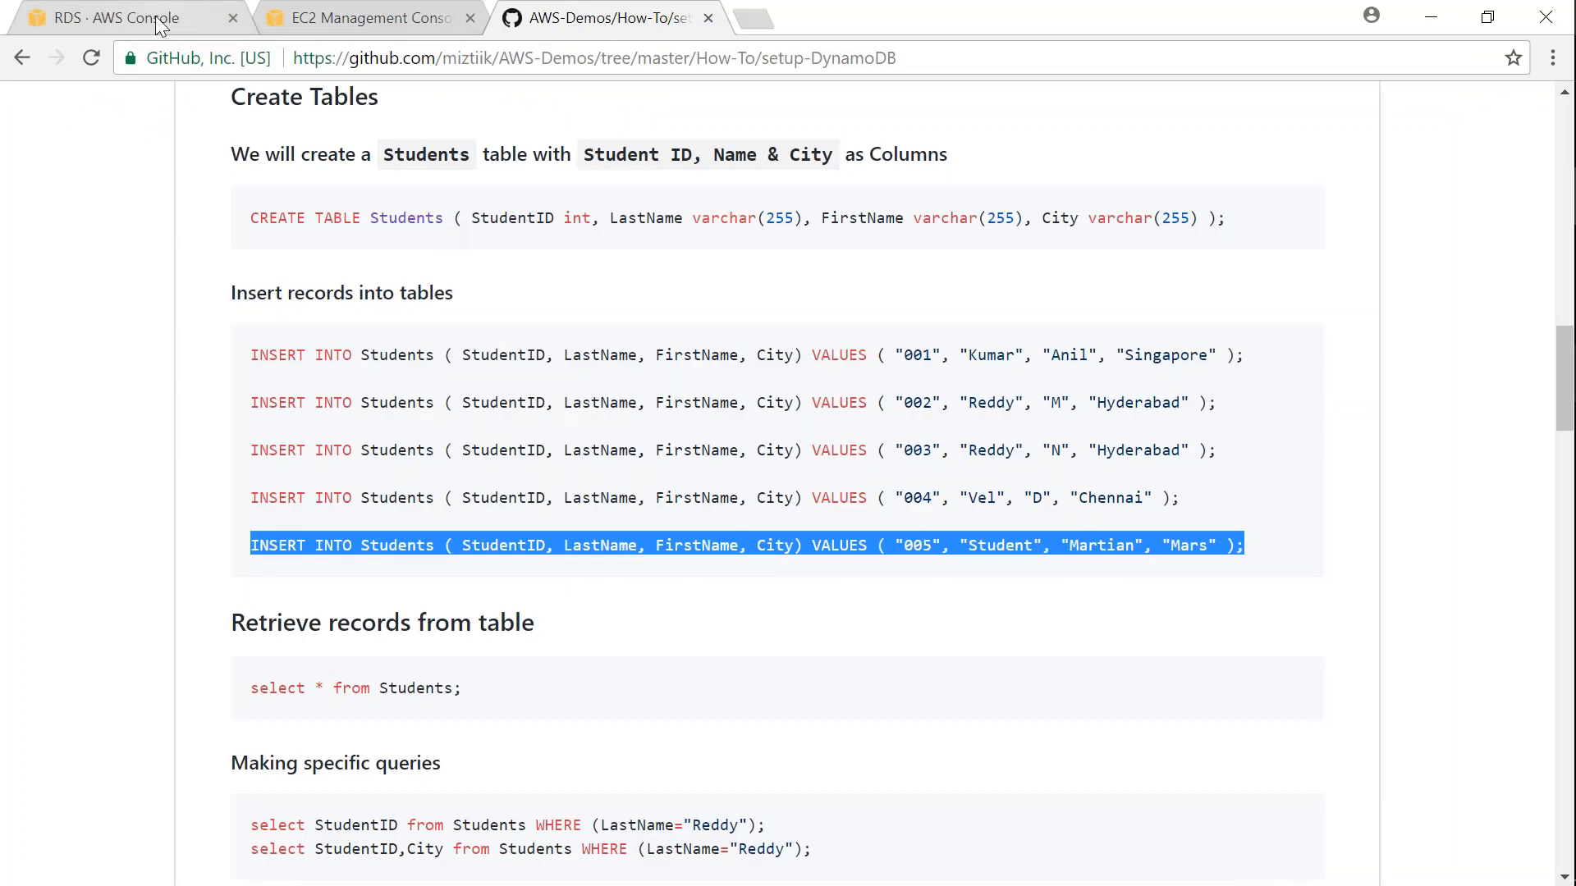
pyautogui.click(160, 24)
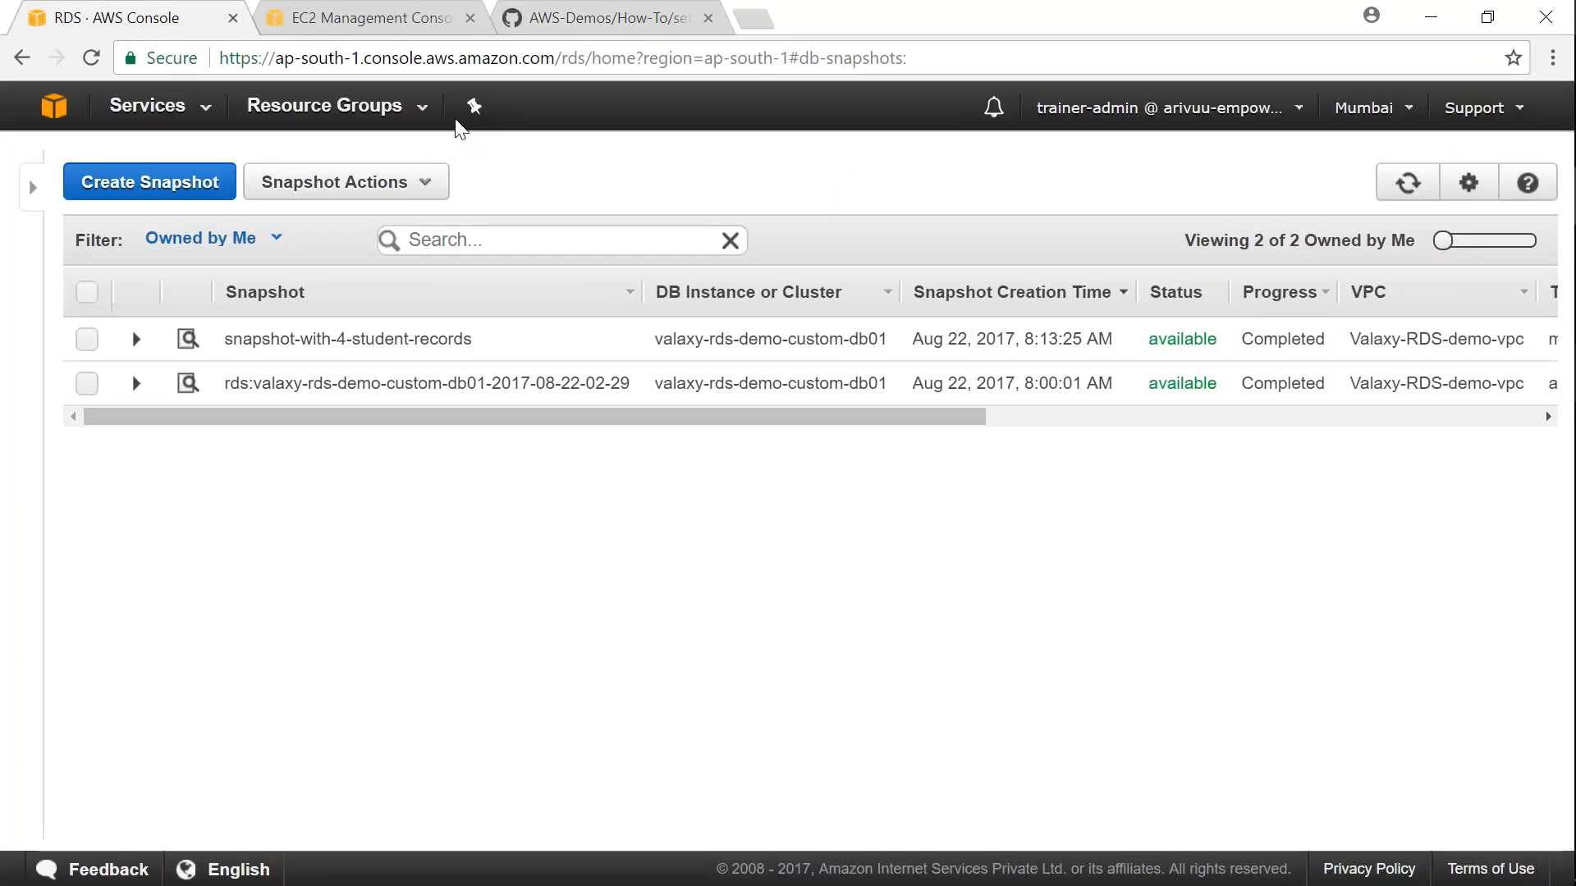
pyautogui.click(86, 341)
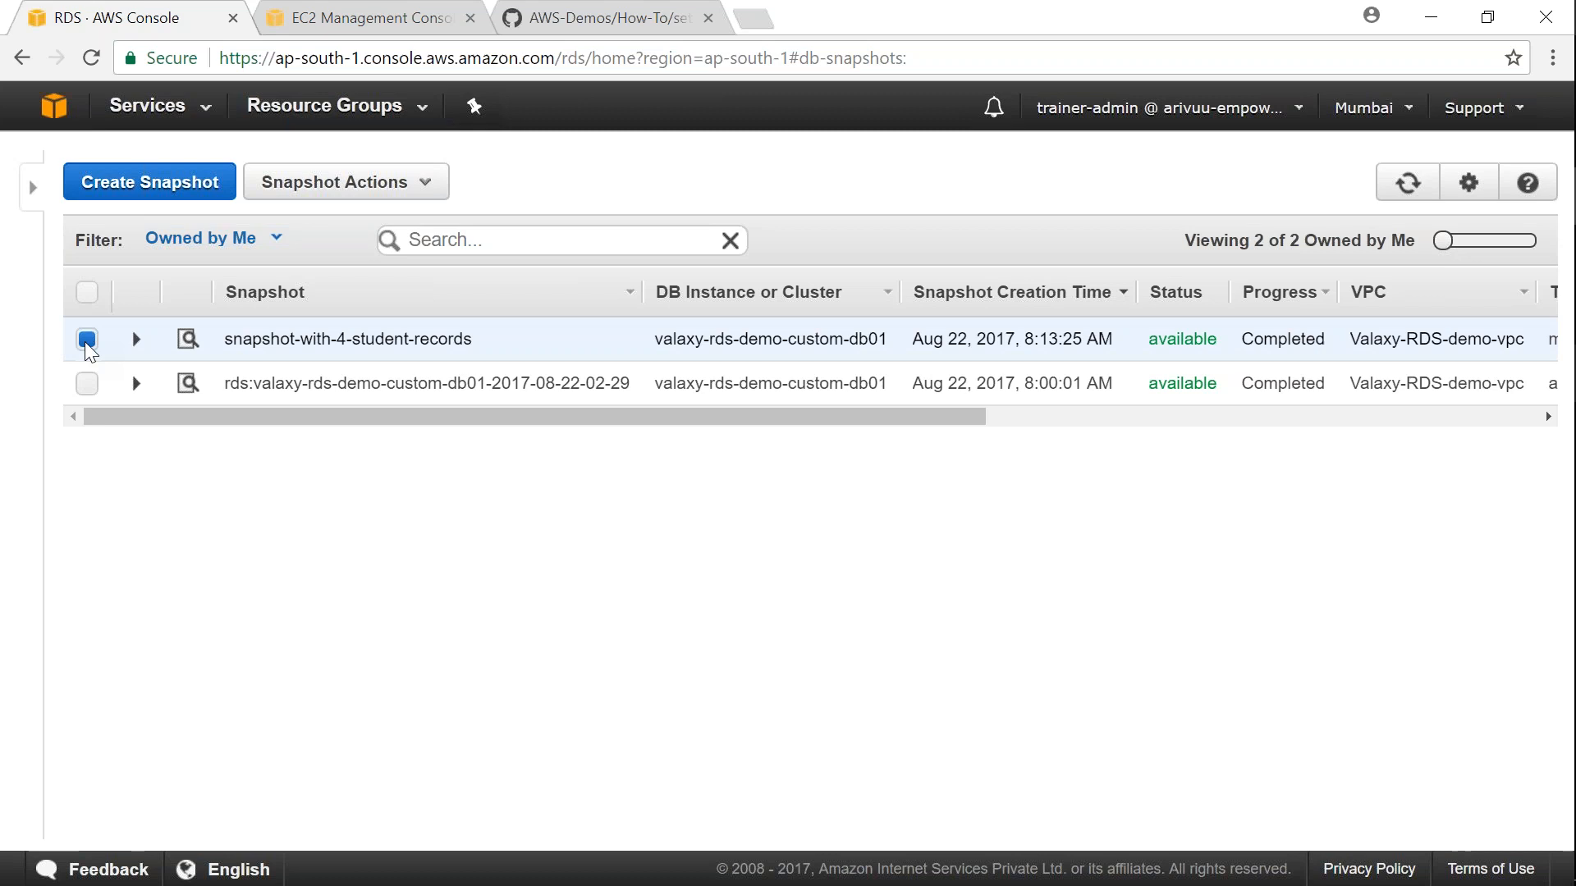
pyautogui.click(393, 185)
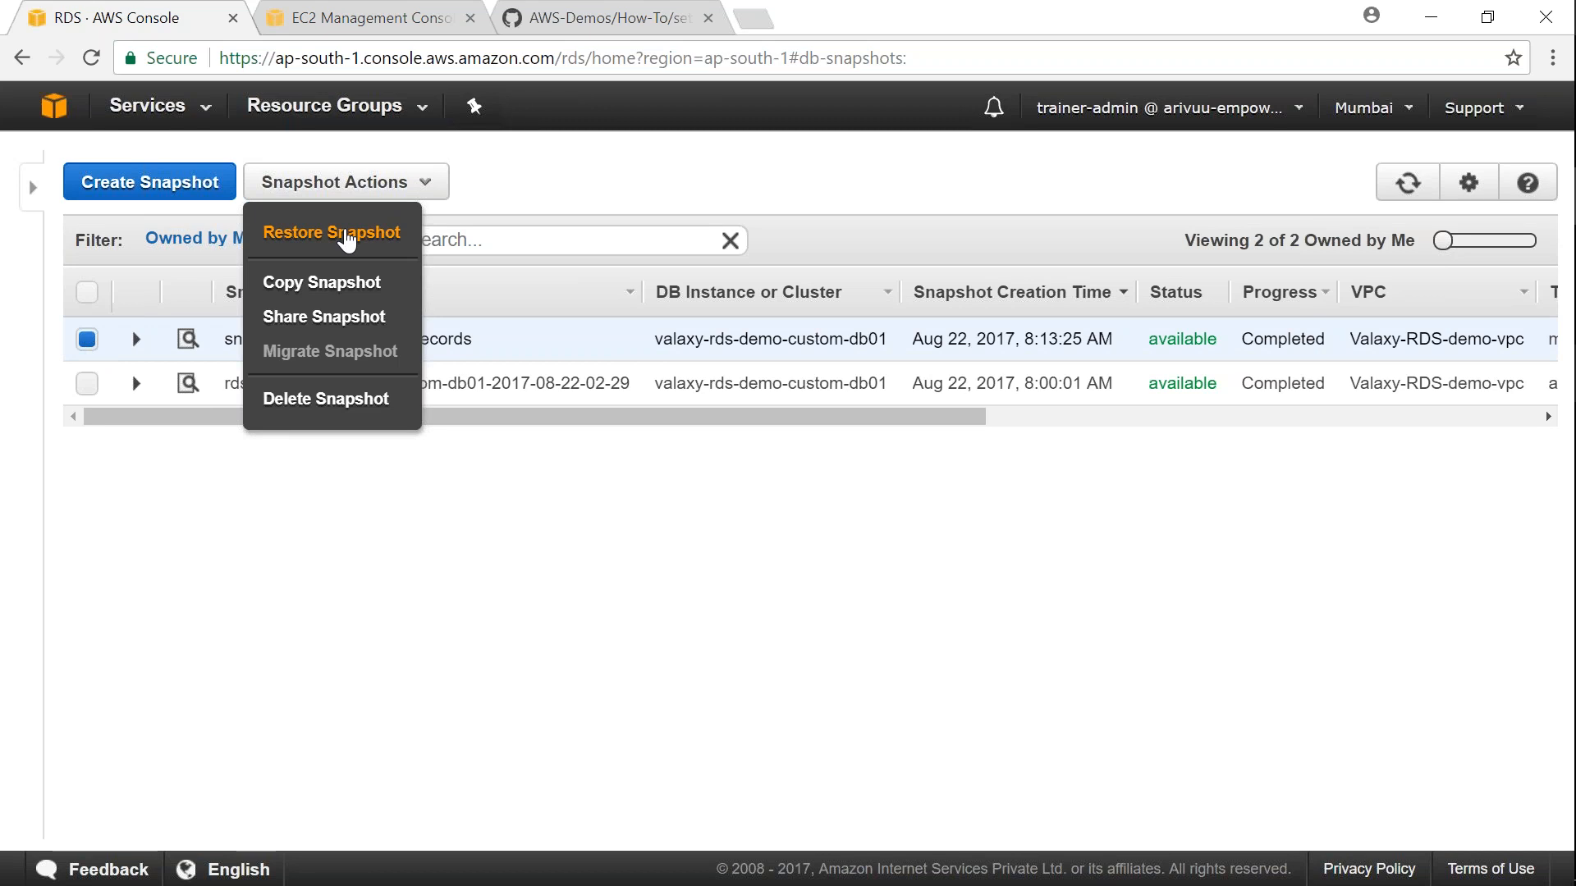
pyautogui.click(347, 240)
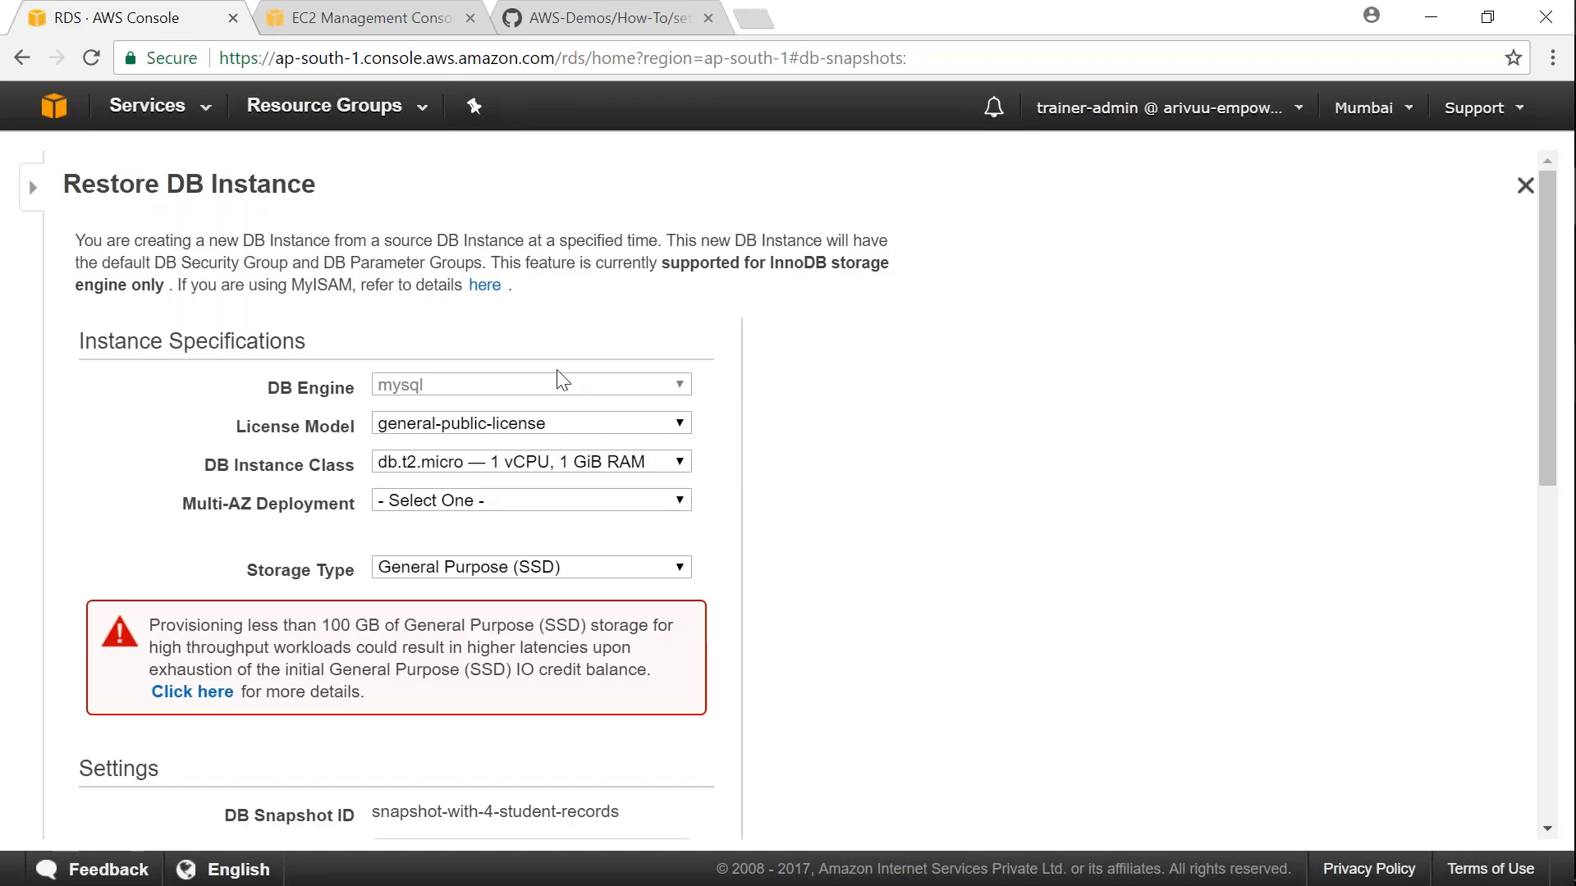
# Set Multi-AZ Deployment to No for the DB instance being restored
pyautogui.moveTo(470, 508)
pyautogui.click(470, 502)
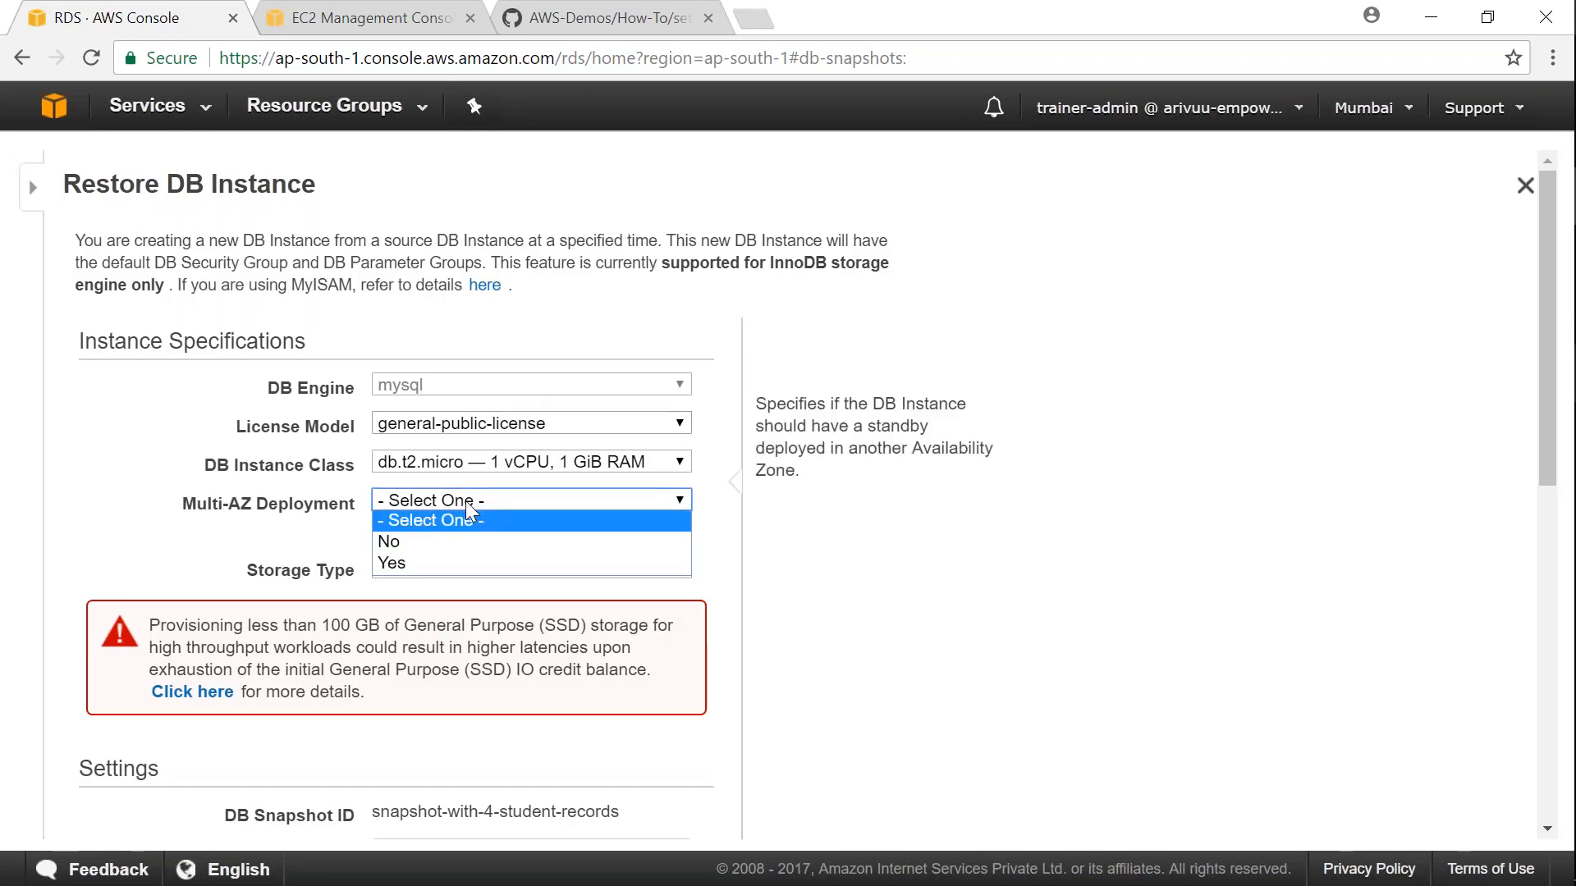
pyautogui.click(462, 545)
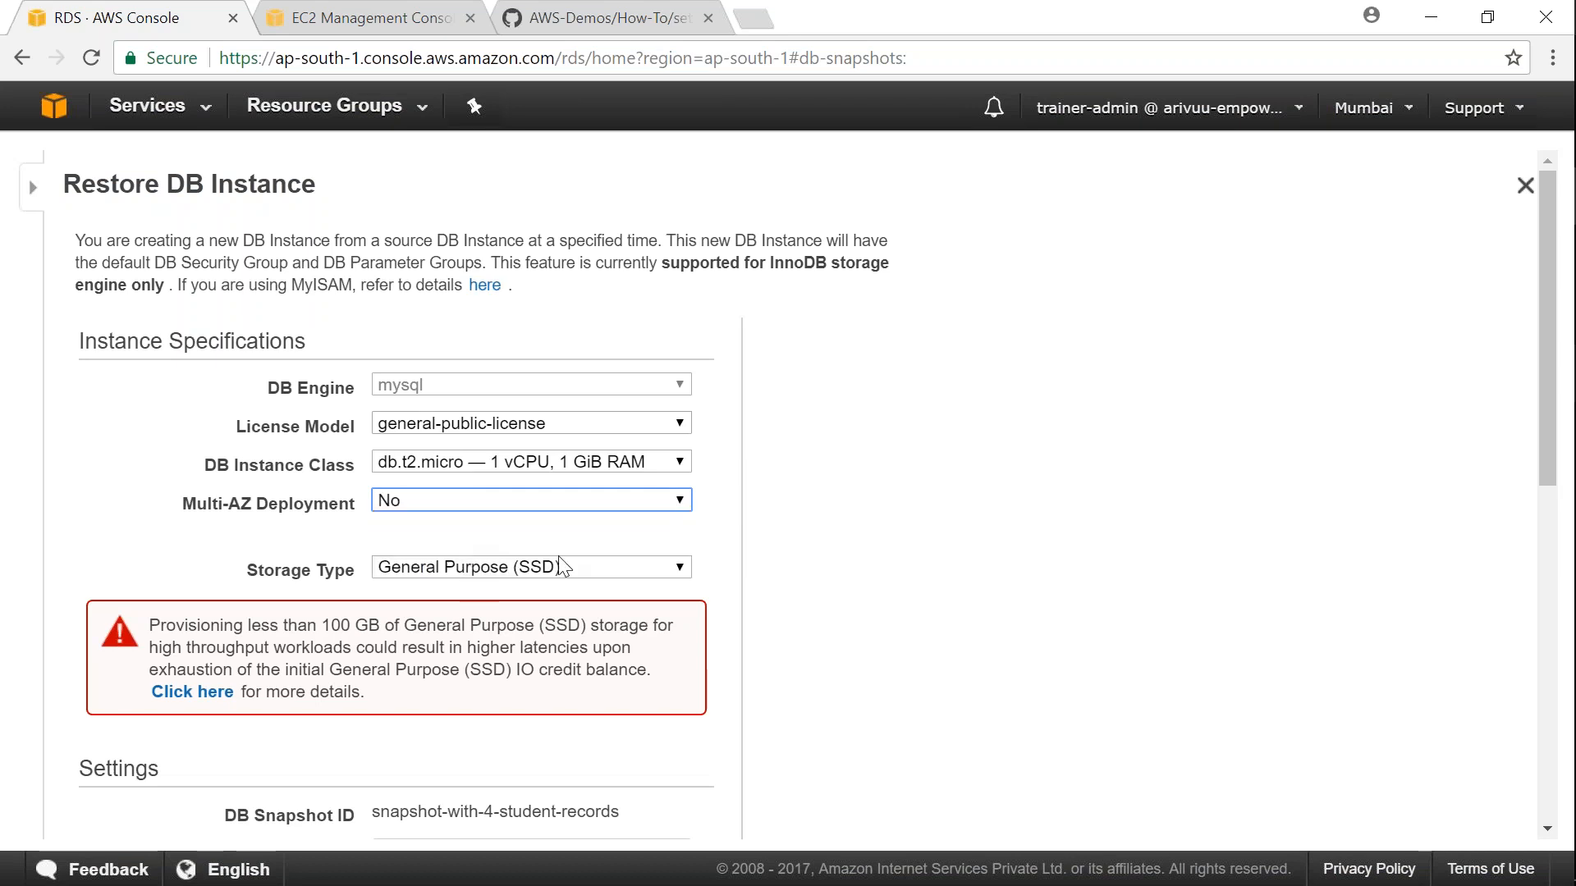
pyautogui.scroll(-2, 759, 572)
pyautogui.scroll(-2, 762, 573)
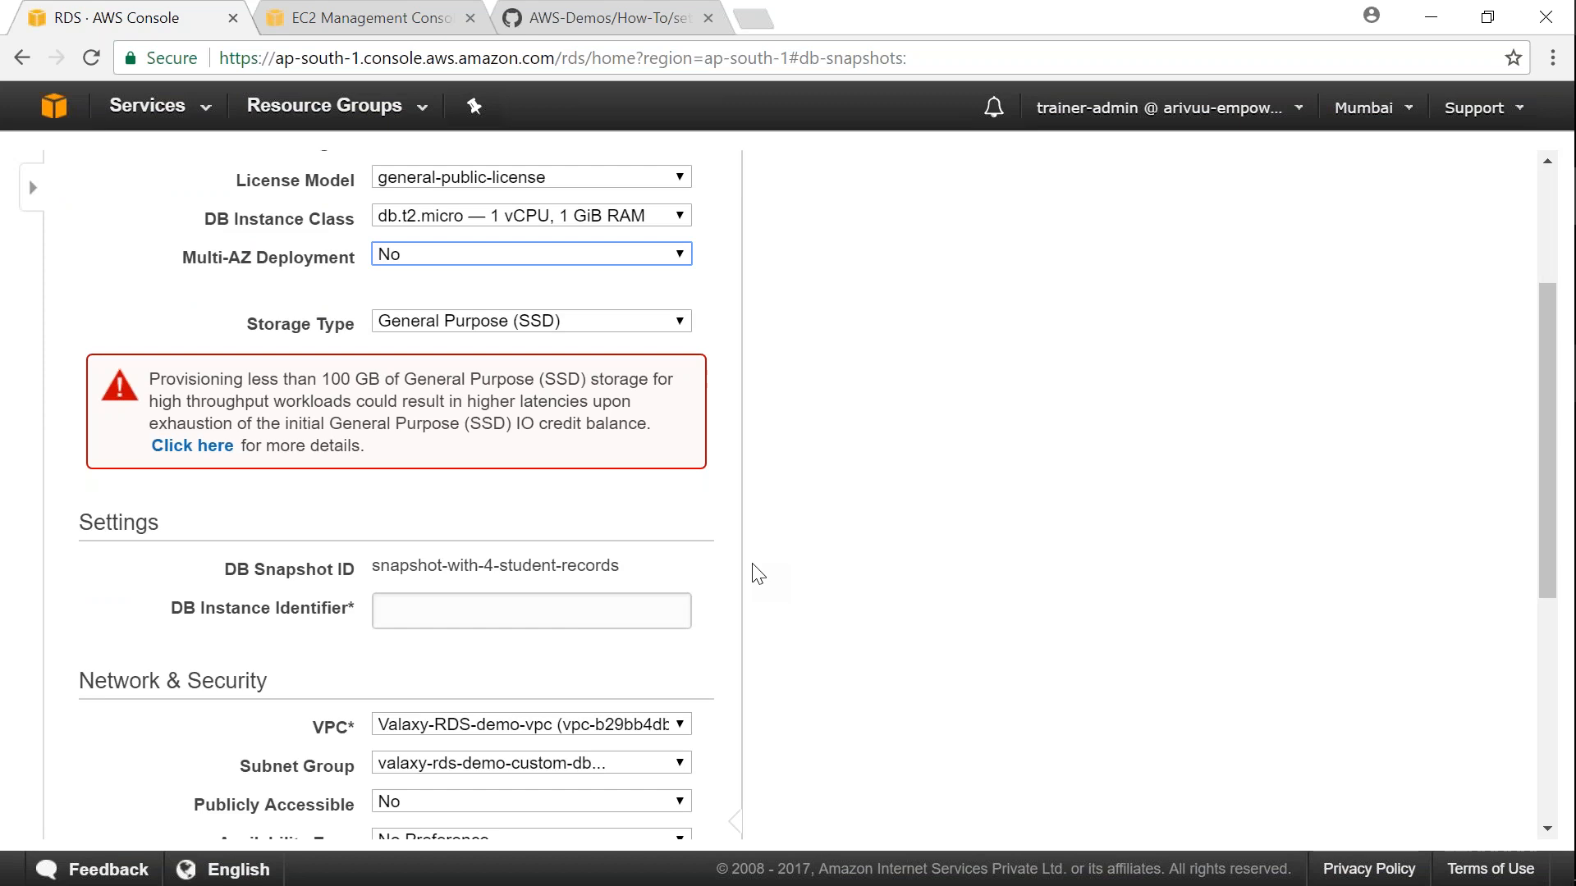
pyautogui.click(581, 621)
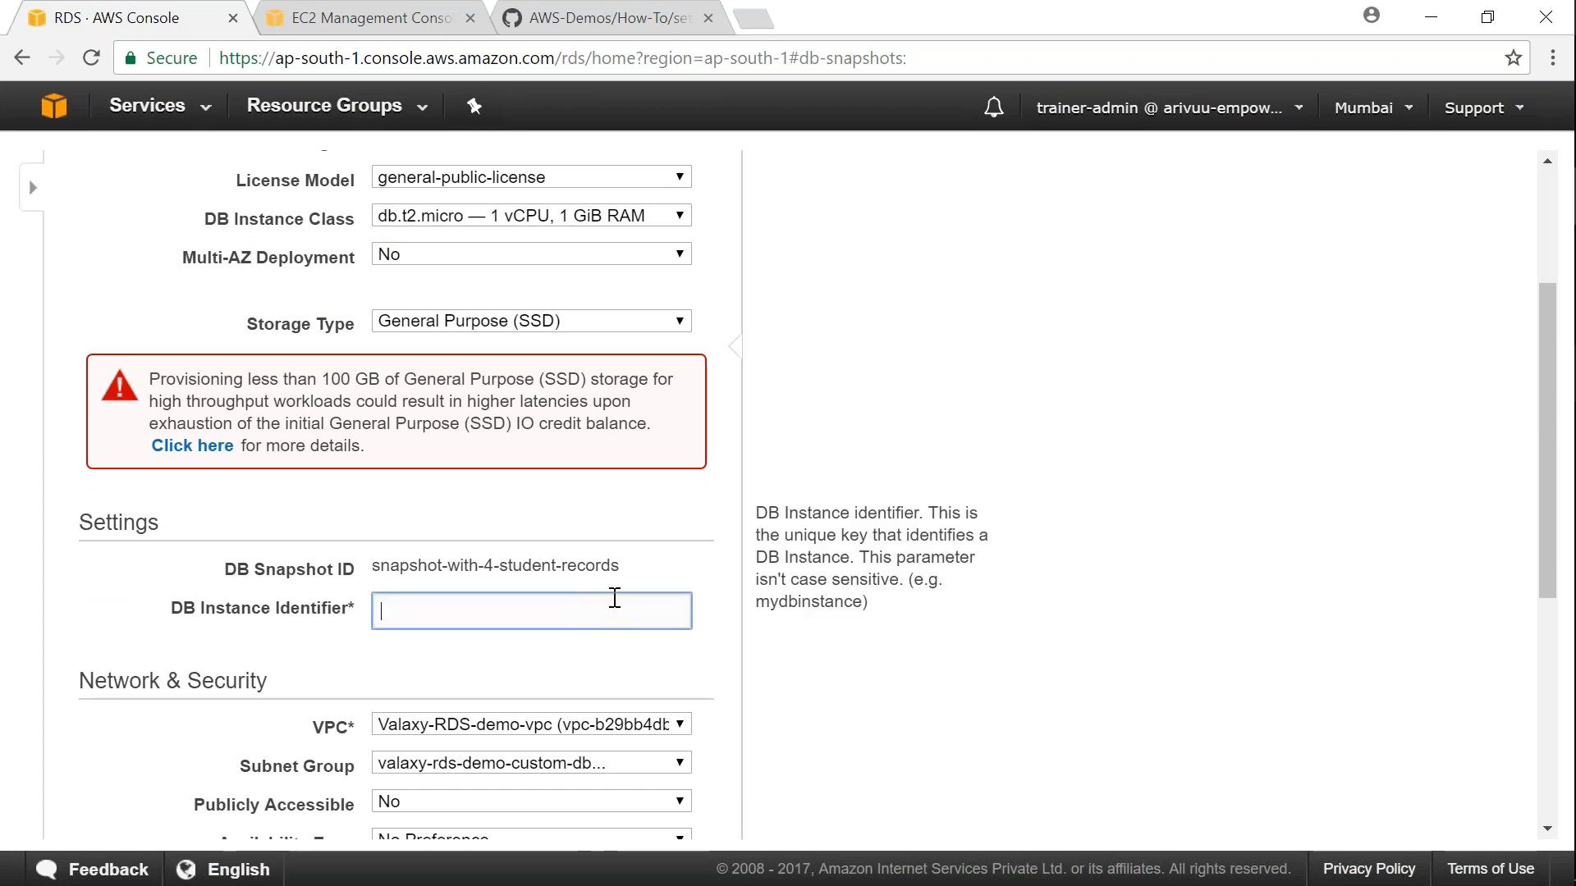
pyautogui.press('Tab')
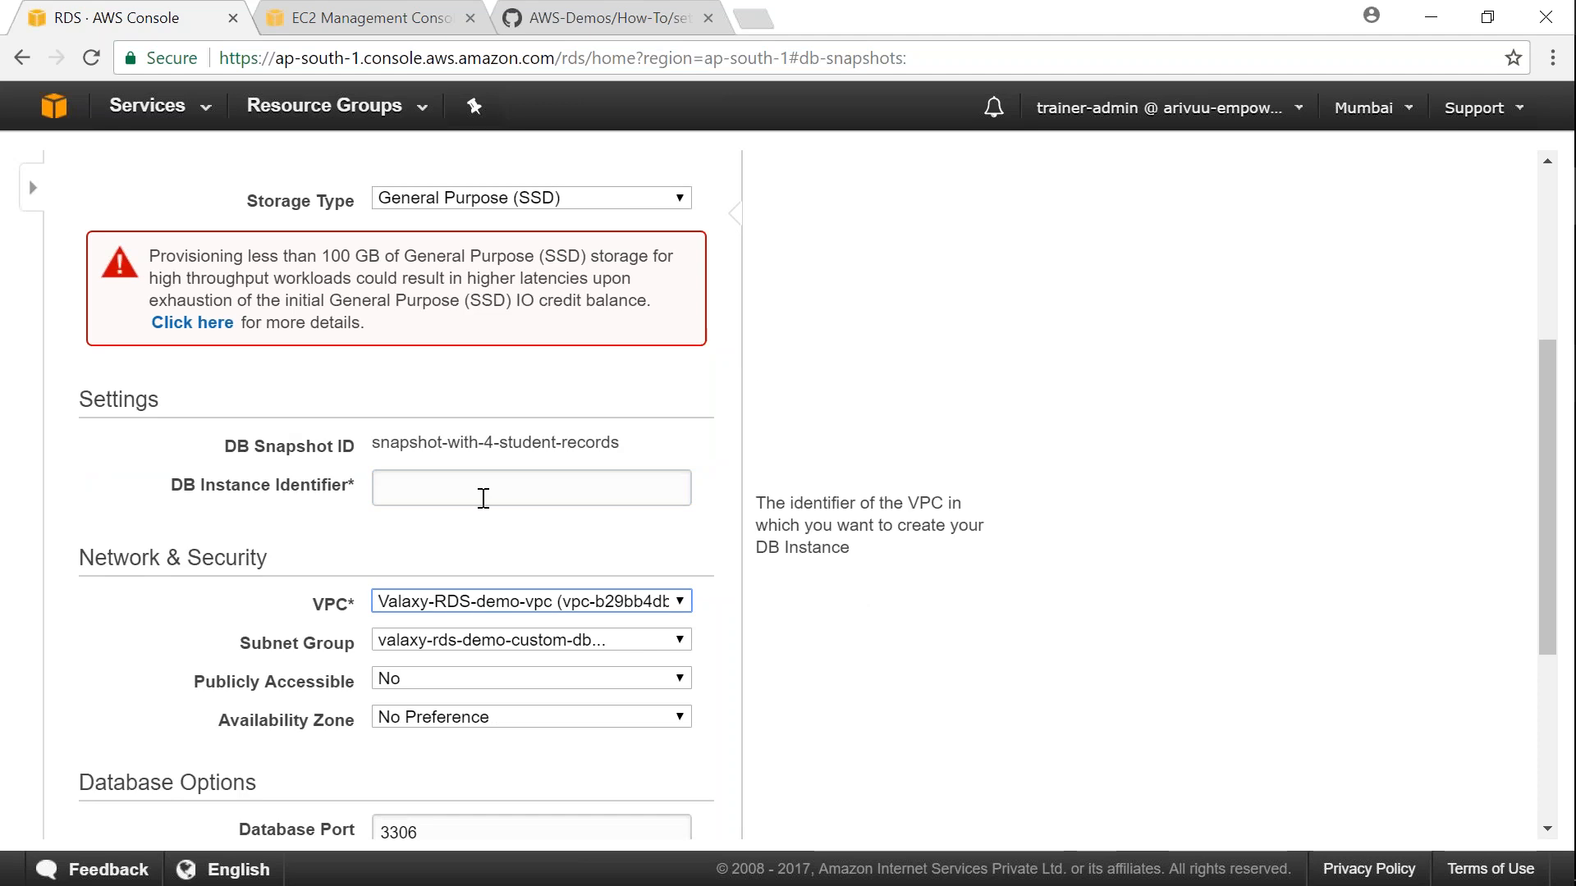
# Duplicate the RDS console page and open the configuration details of the valaxy-rds-demo-custom-db01 instance there
pyautogui.rightClick(134, 23)
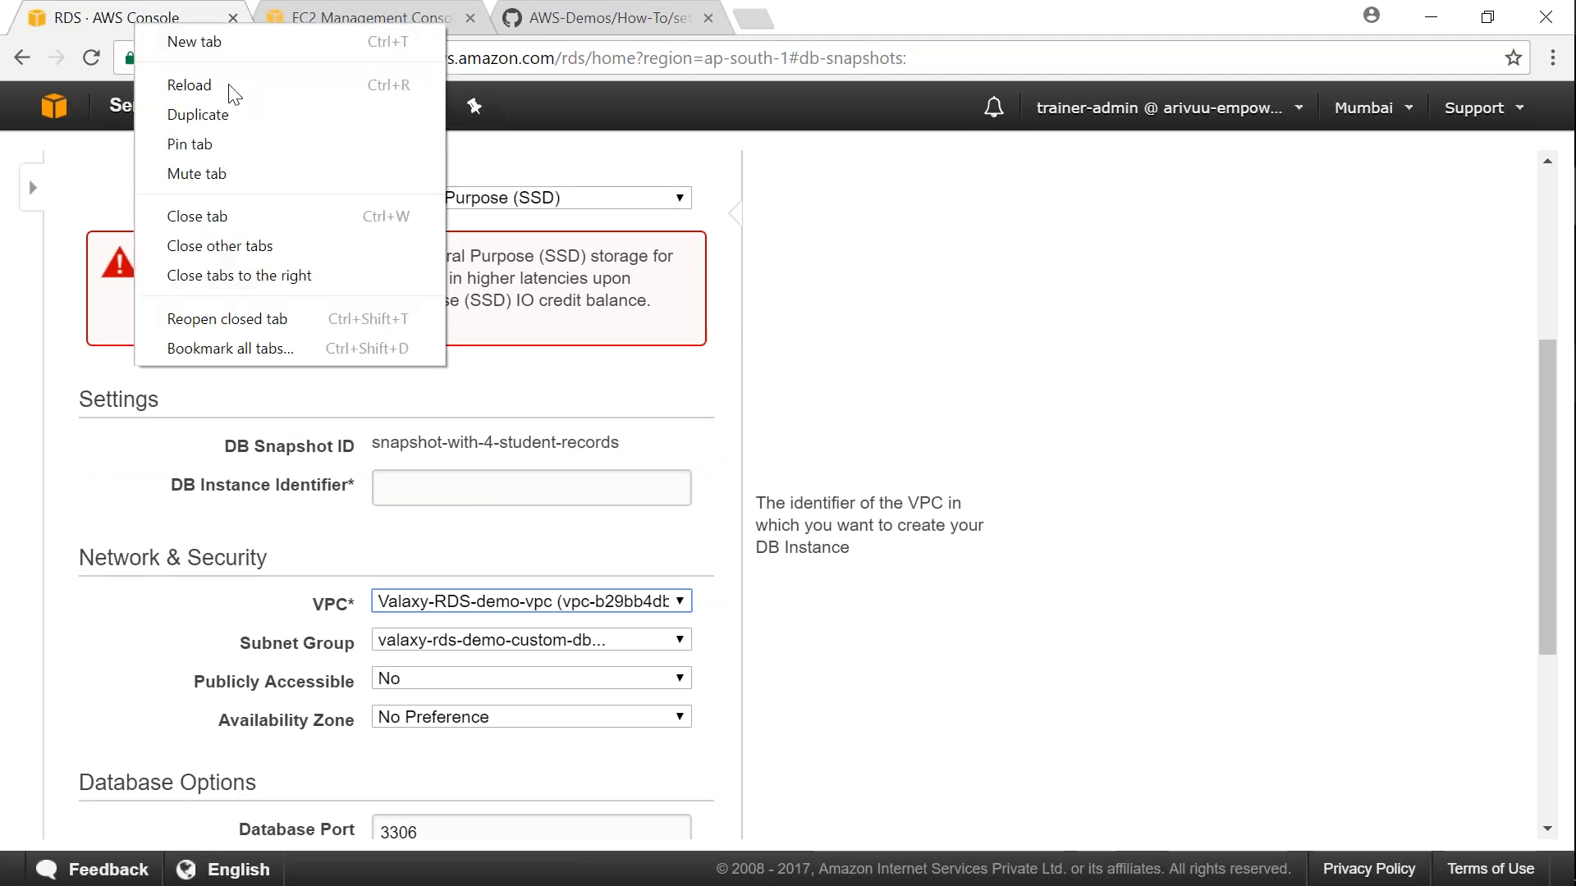
pyautogui.click(245, 127)
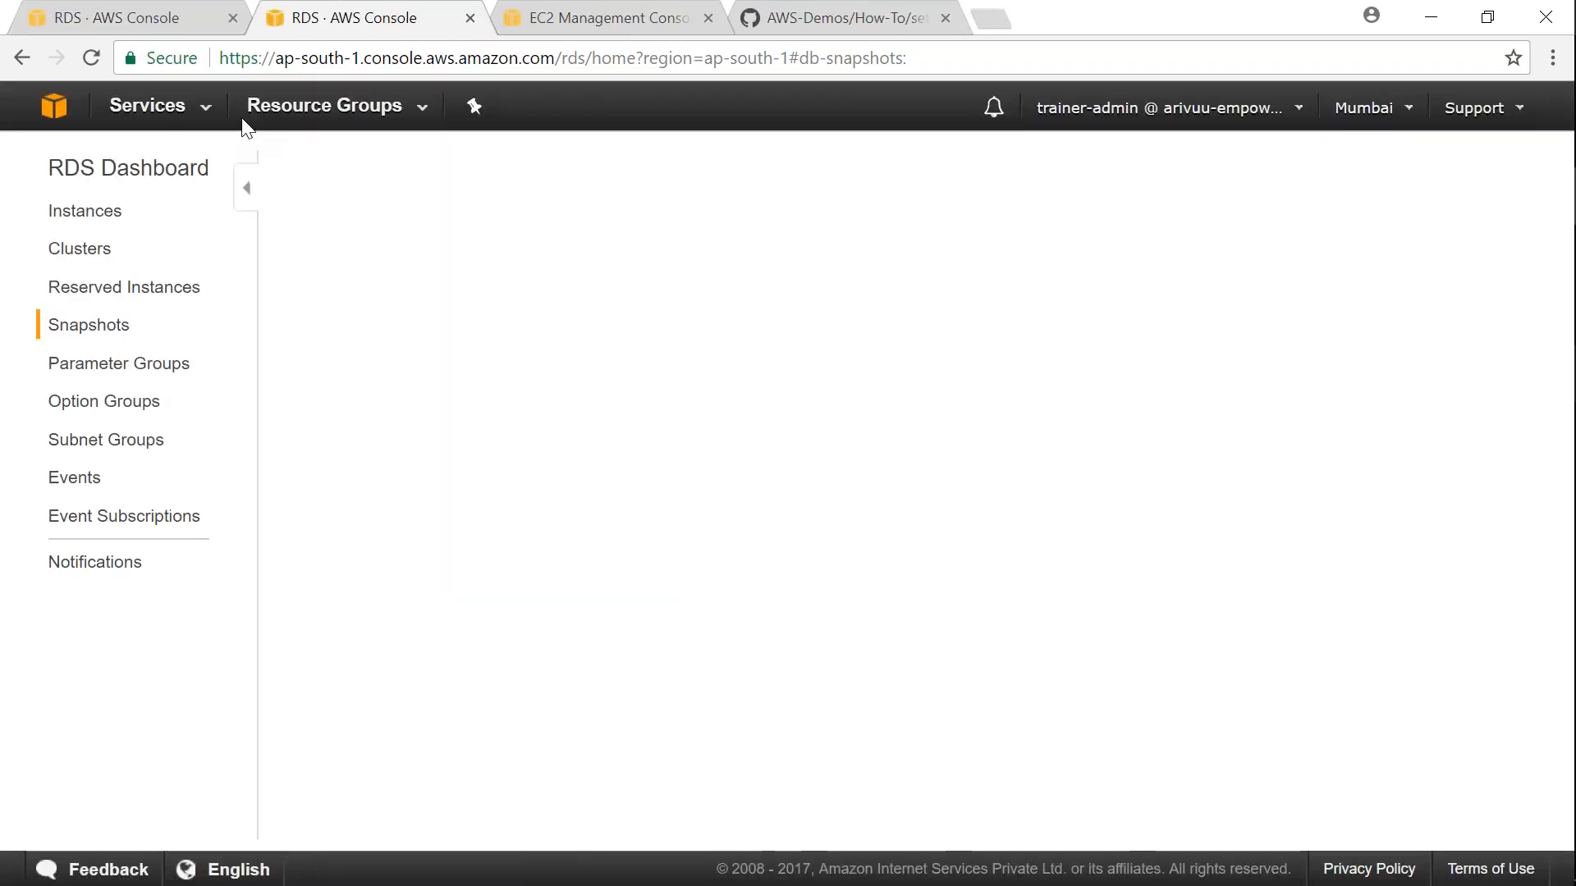
pyautogui.click(386, 353)
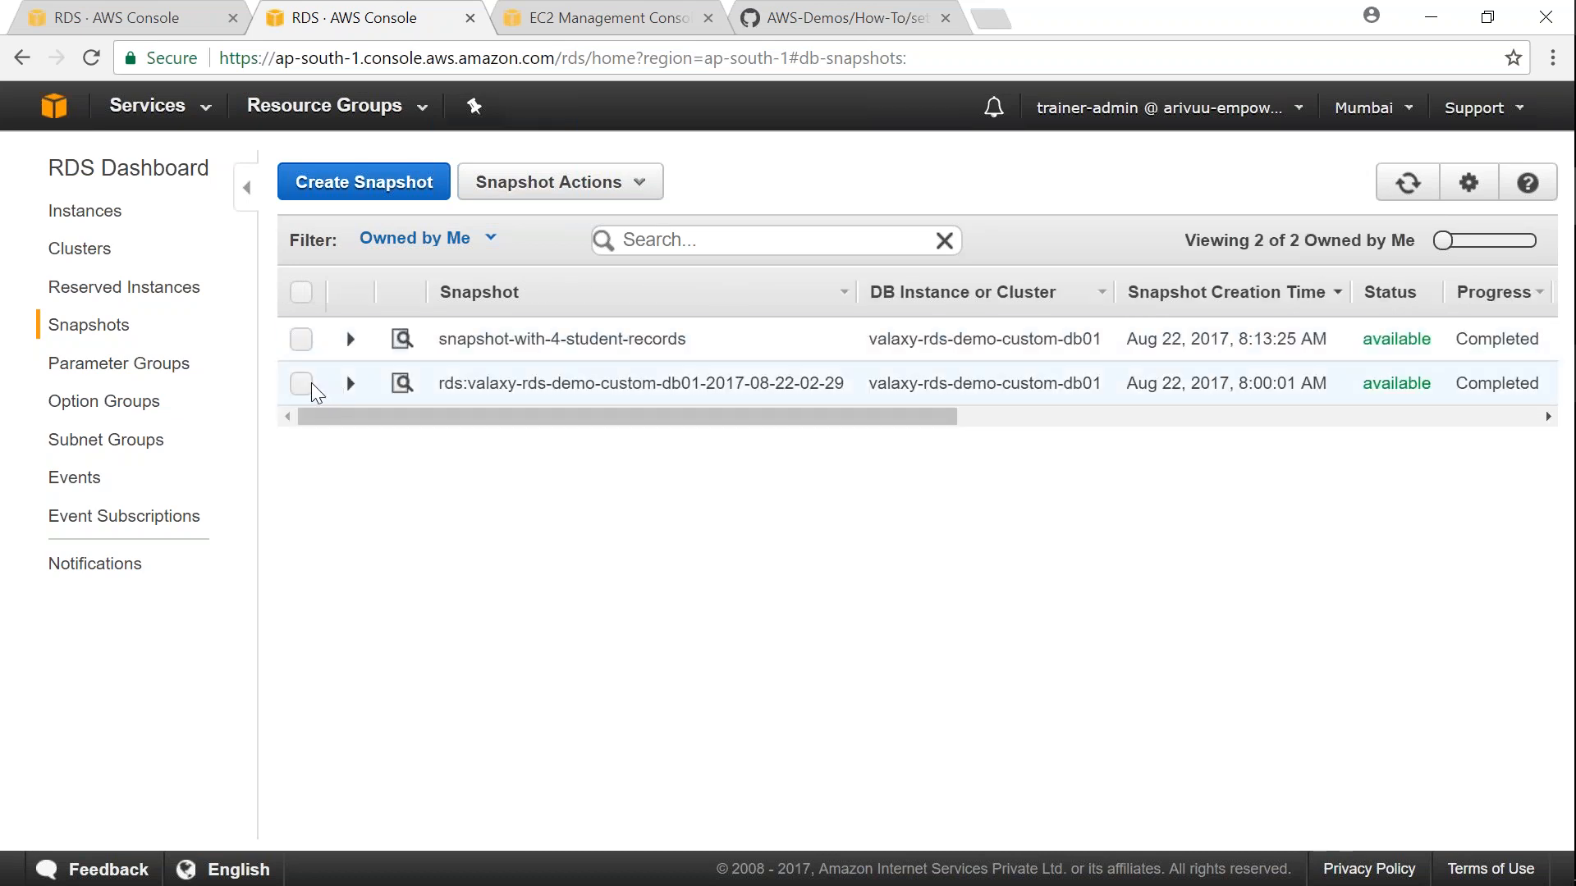
pyautogui.click(88, 212)
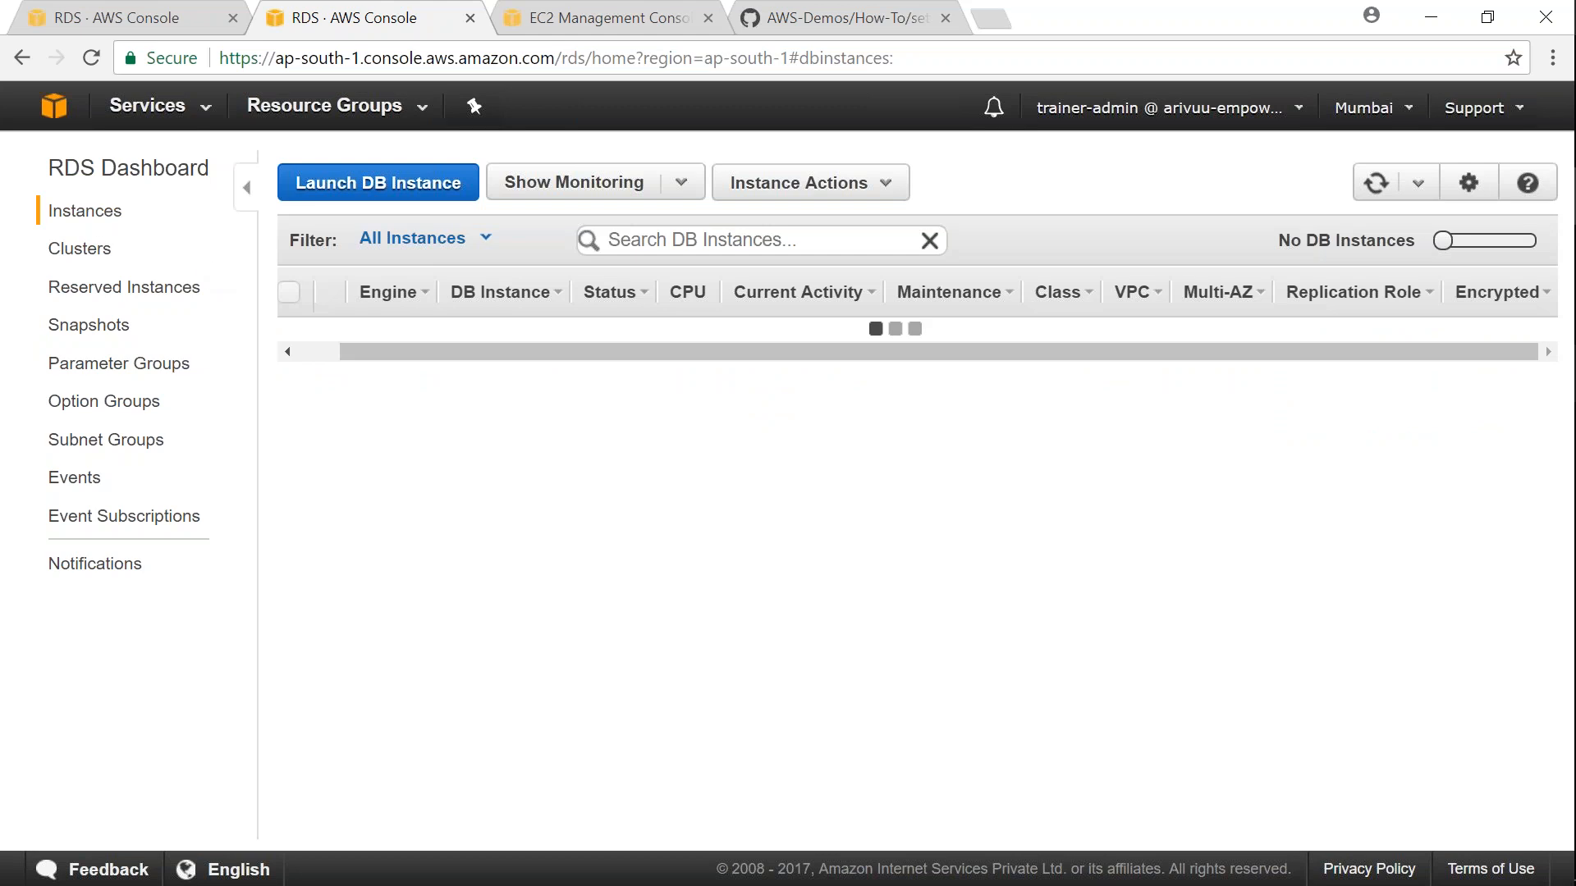
pyautogui.click(333, 352)
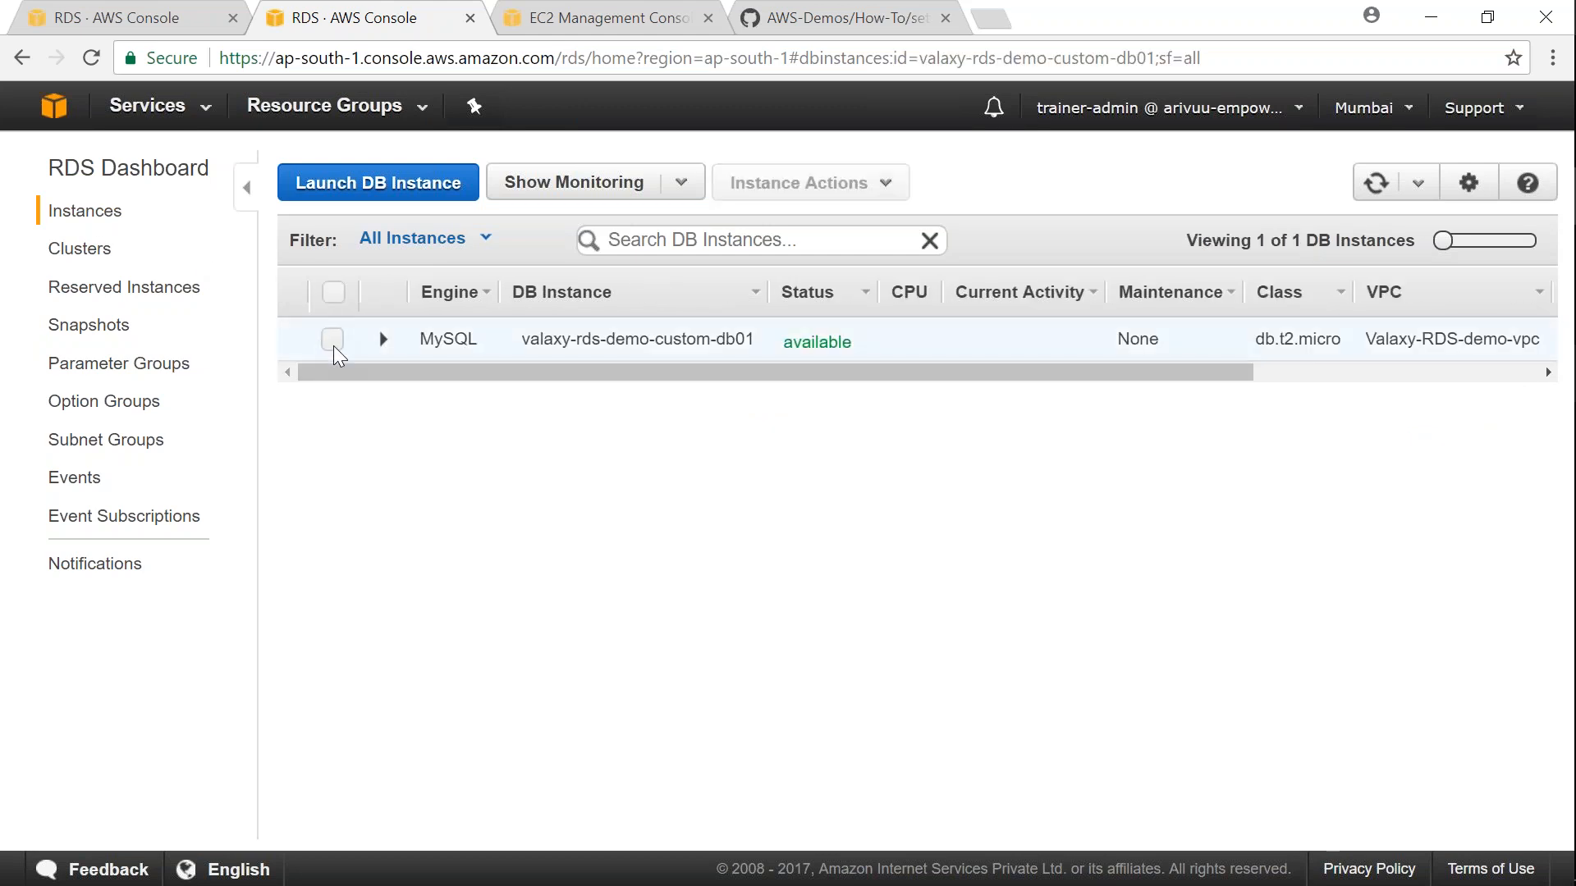
pyautogui.click(332, 340)
pyautogui.click(333, 340)
pyautogui.click(333, 339)
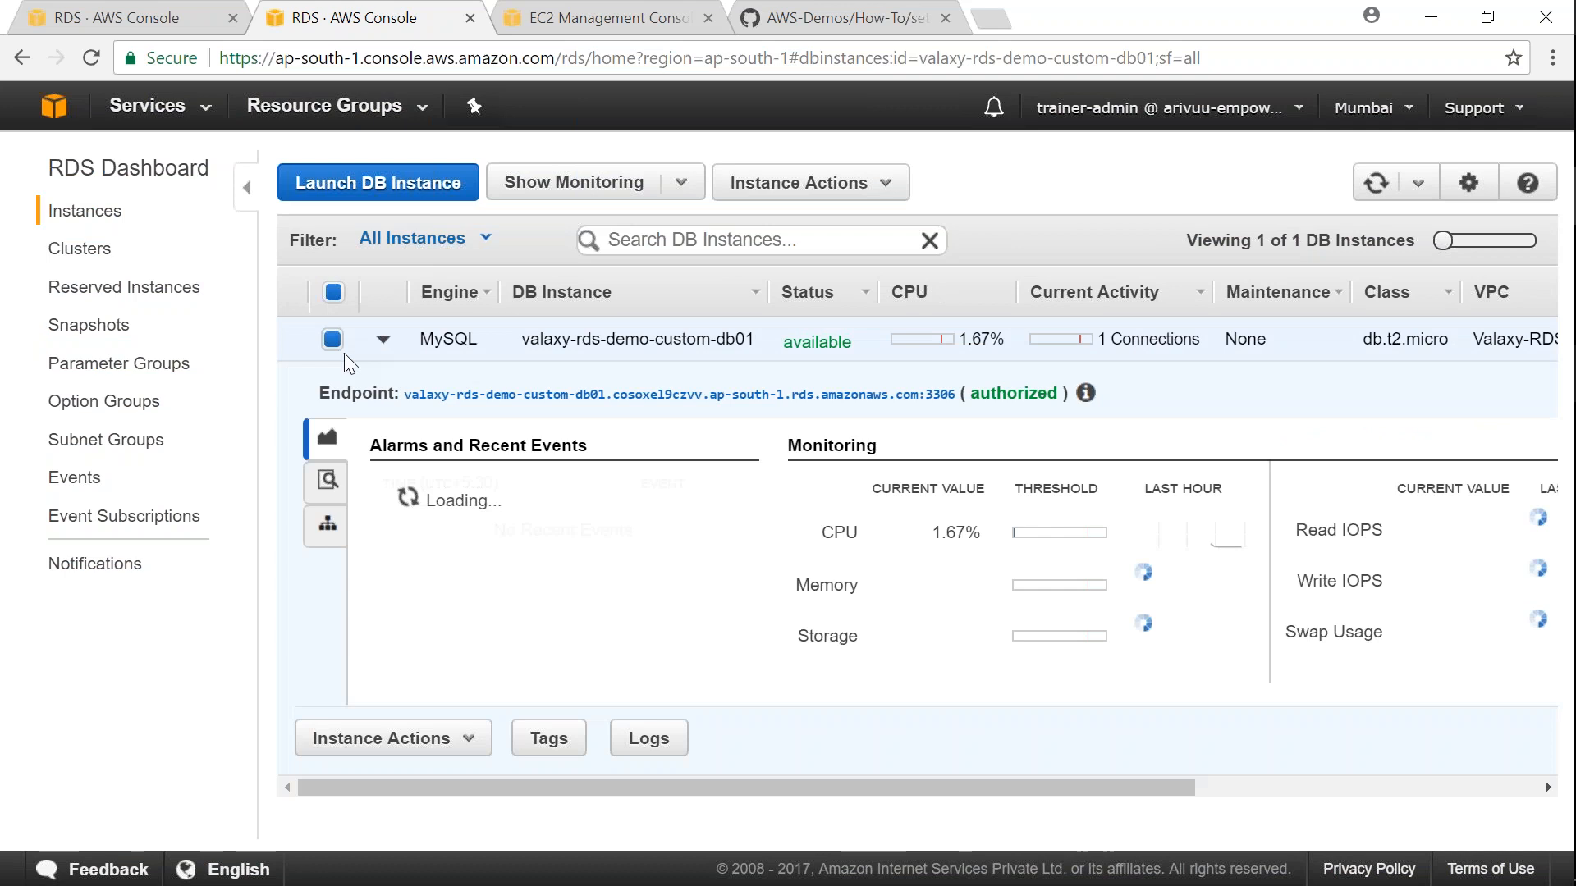
pyautogui.click(333, 486)
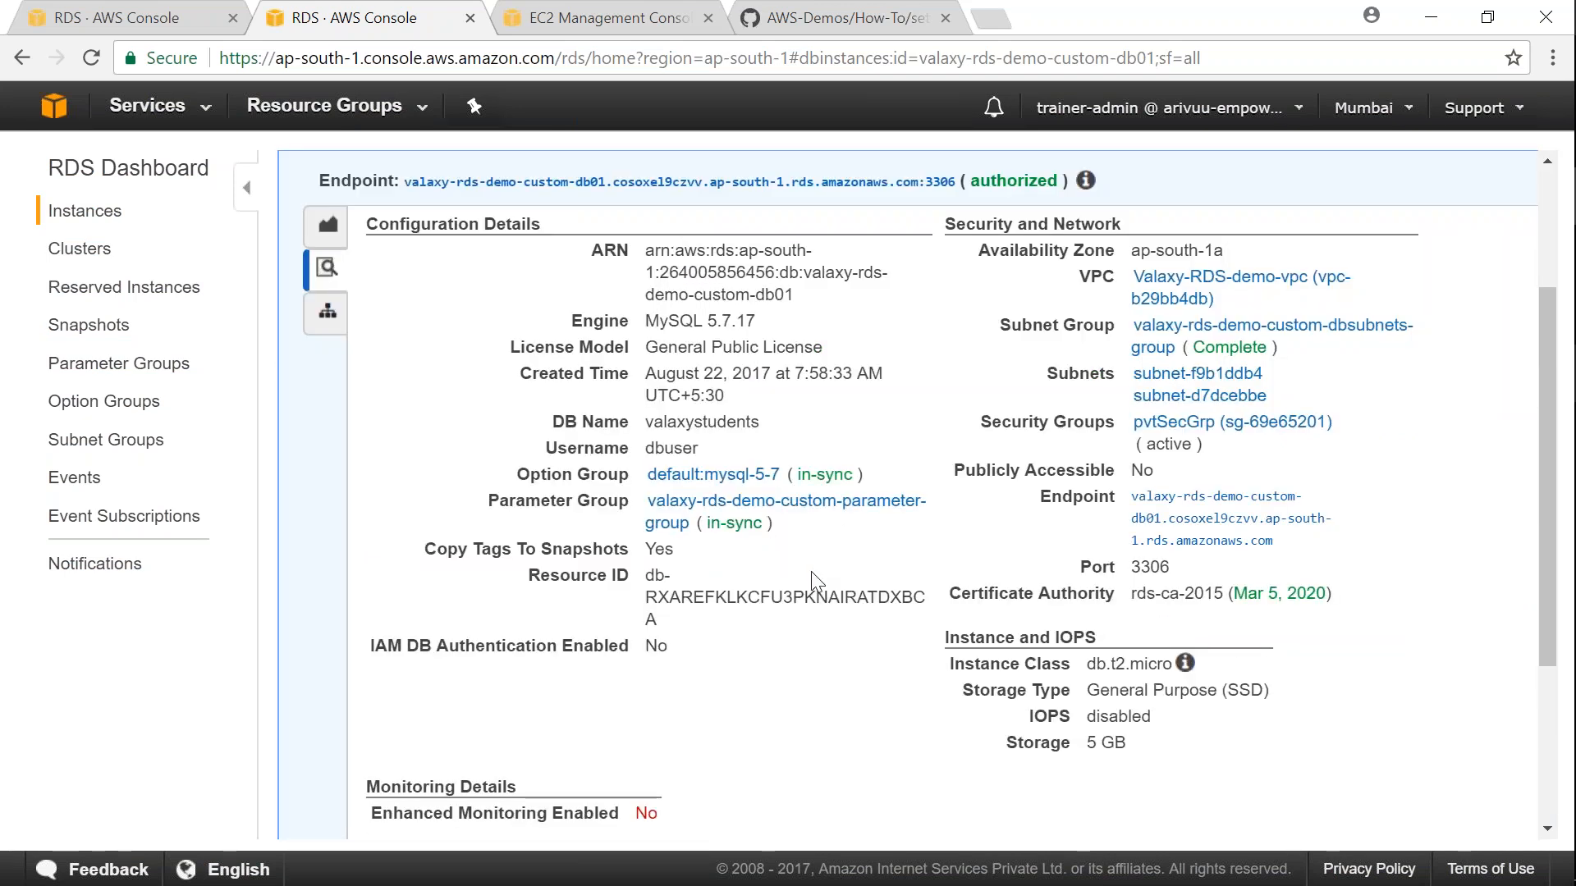
# Search the instance's configuration details for "identif" to locate its identifier
pyautogui.scroll(1, 811, 572)
pyautogui.scroll(-1, 811, 574)
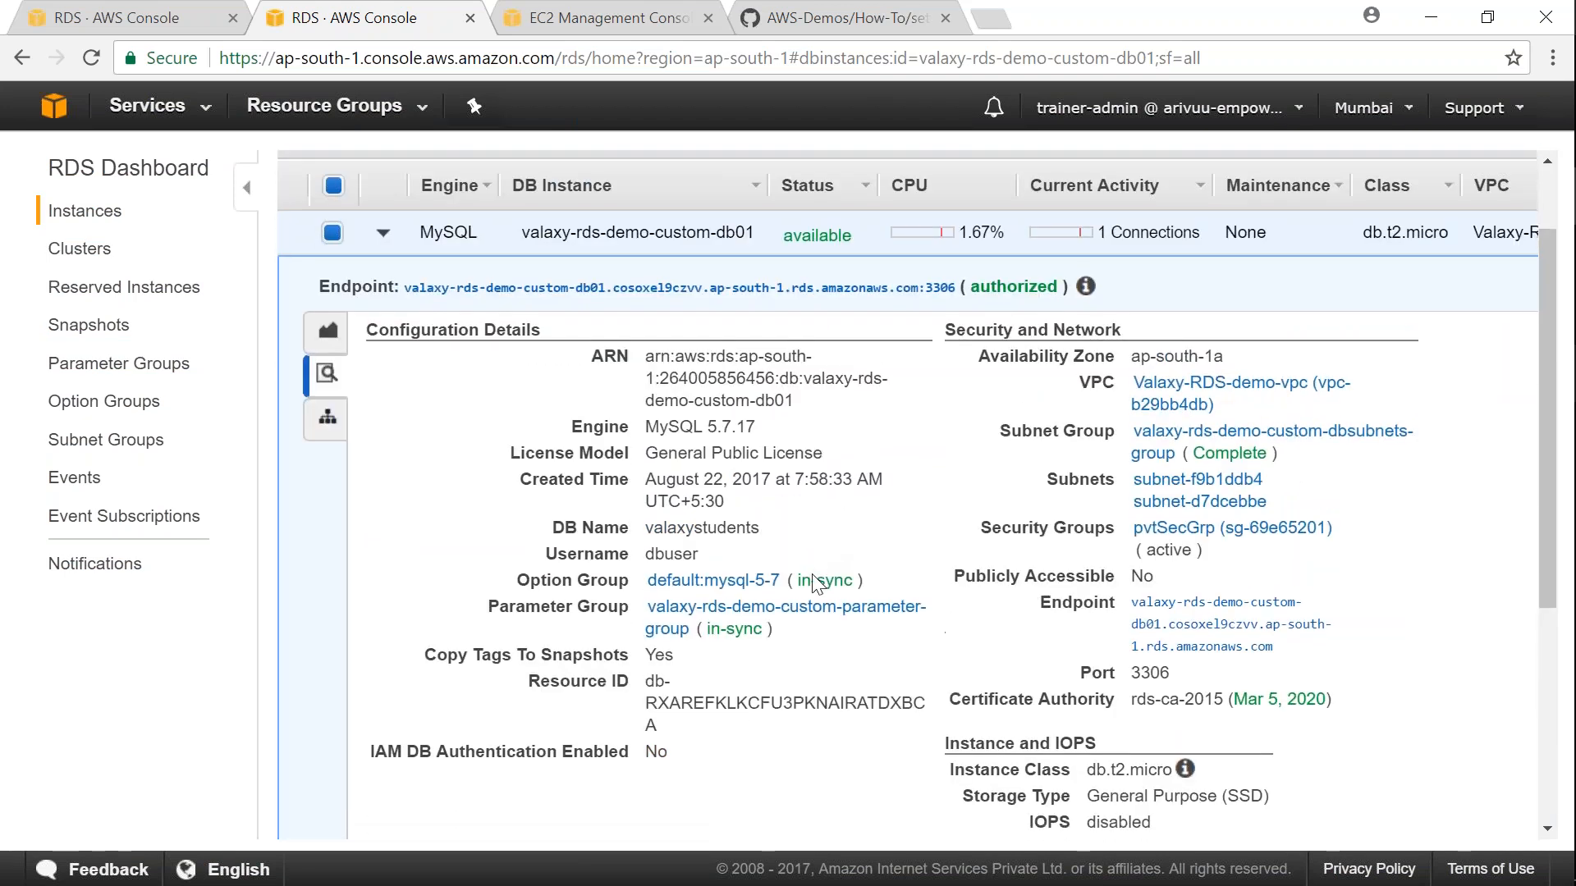
pyautogui.scroll(-1, 811, 583)
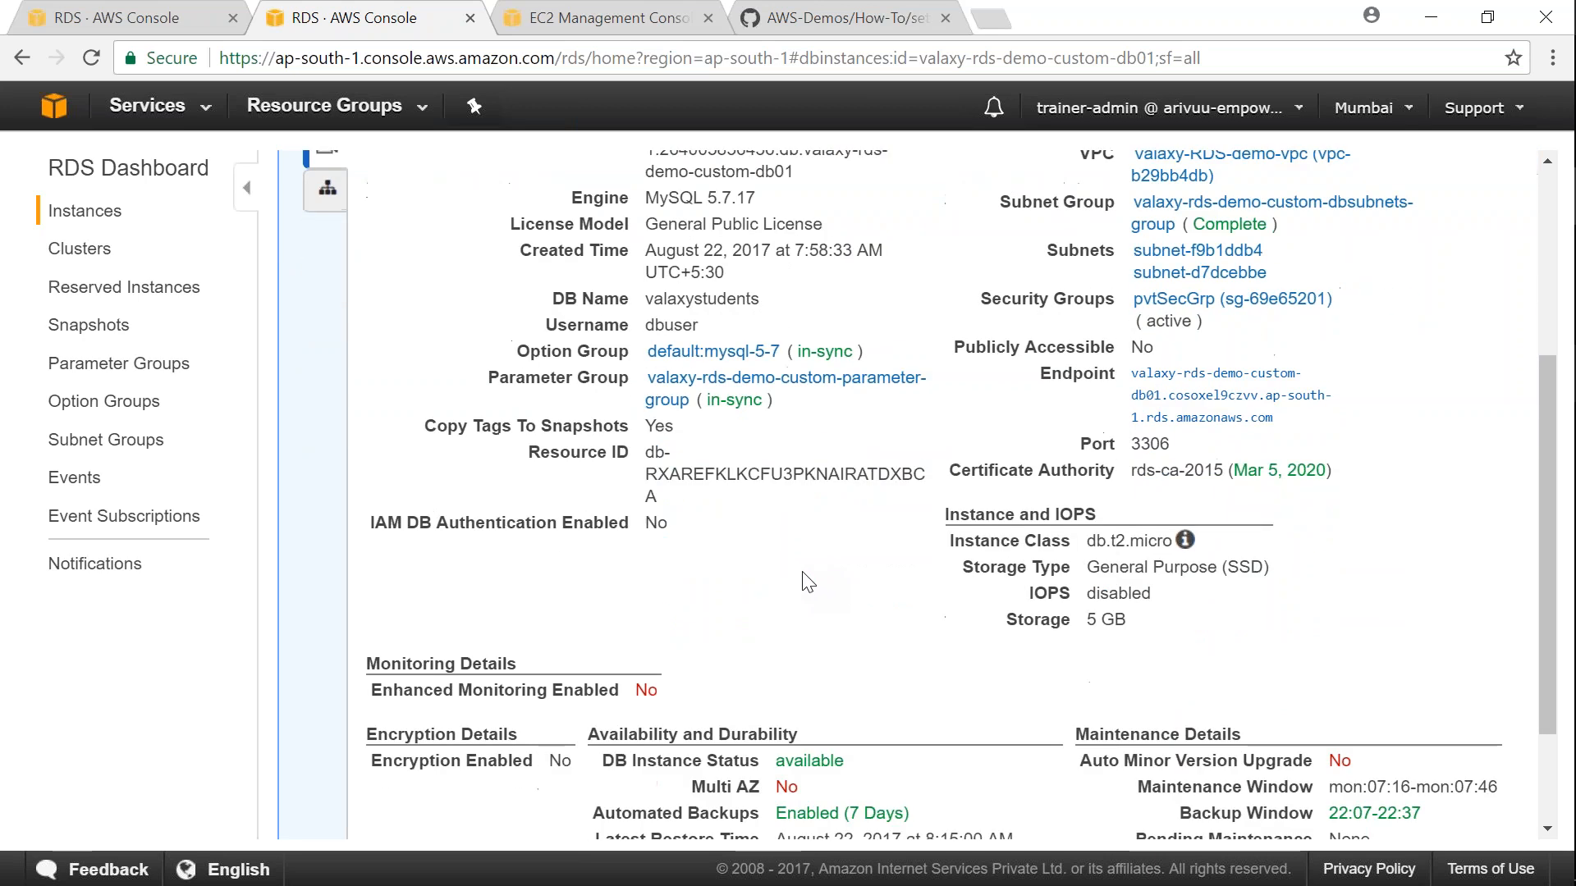
pyautogui.hotkey('ctrl', 'f')
pyautogui.write('identif')
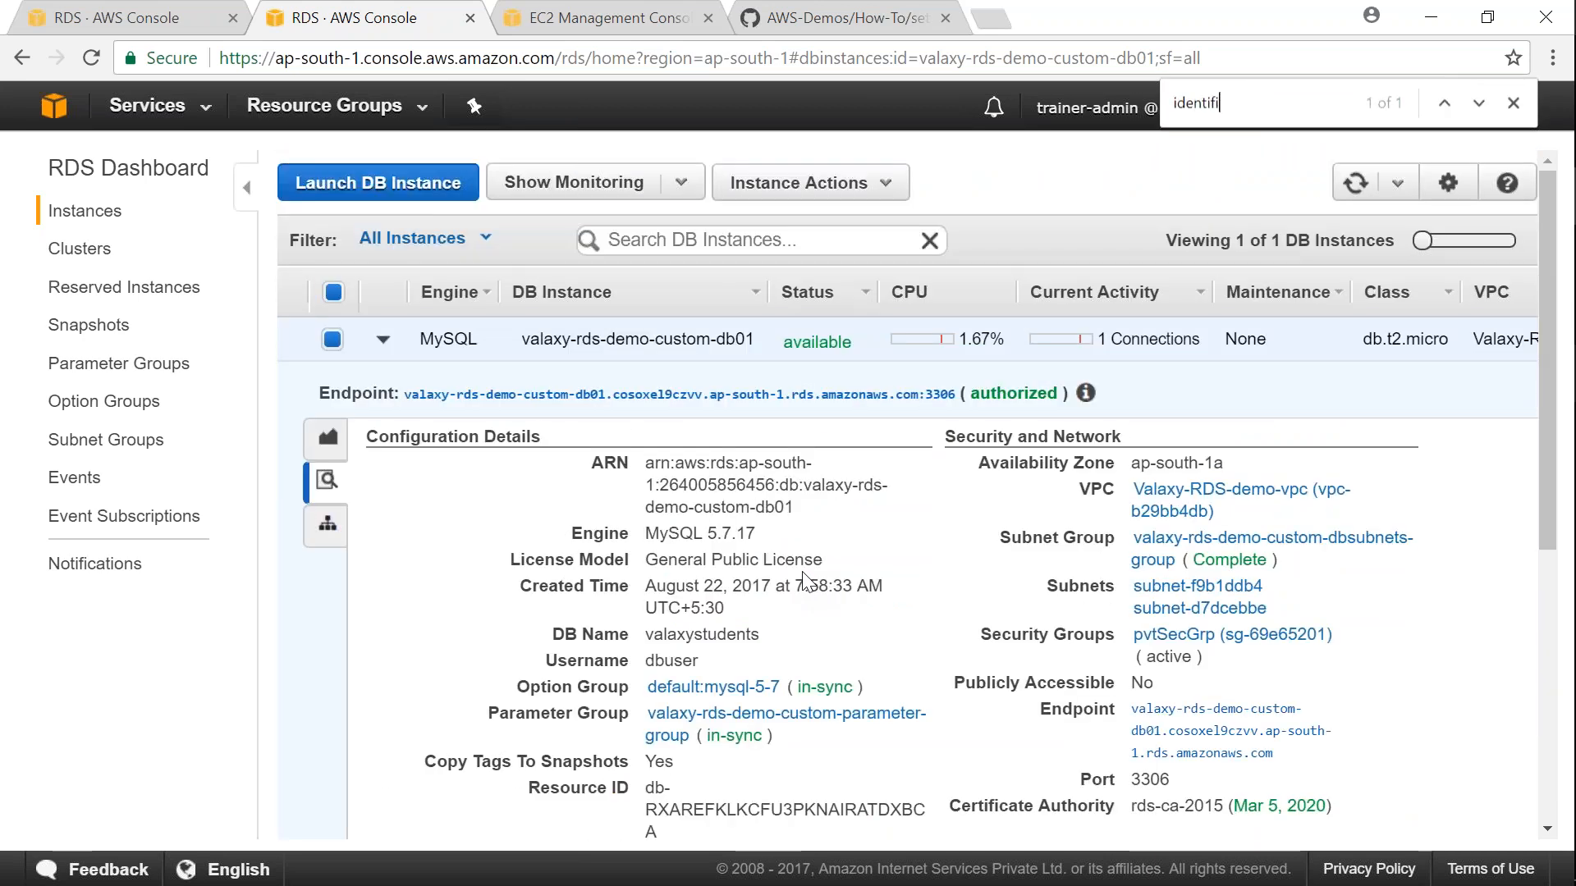
pyautogui.scroll(-5, 808, 583)
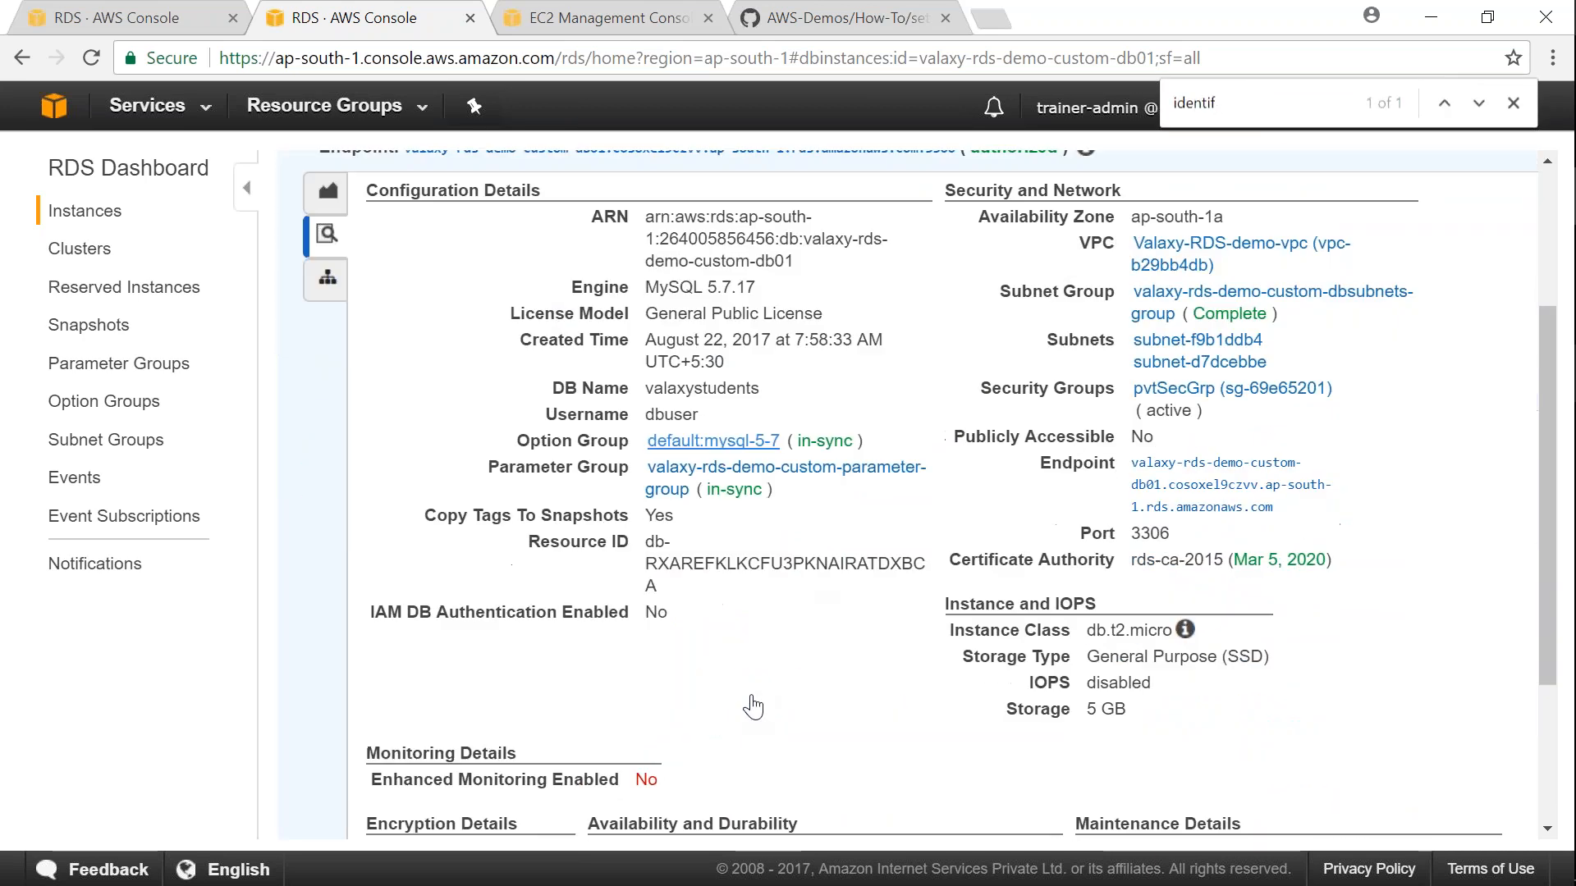
pyautogui.scroll(5, 751, 706)
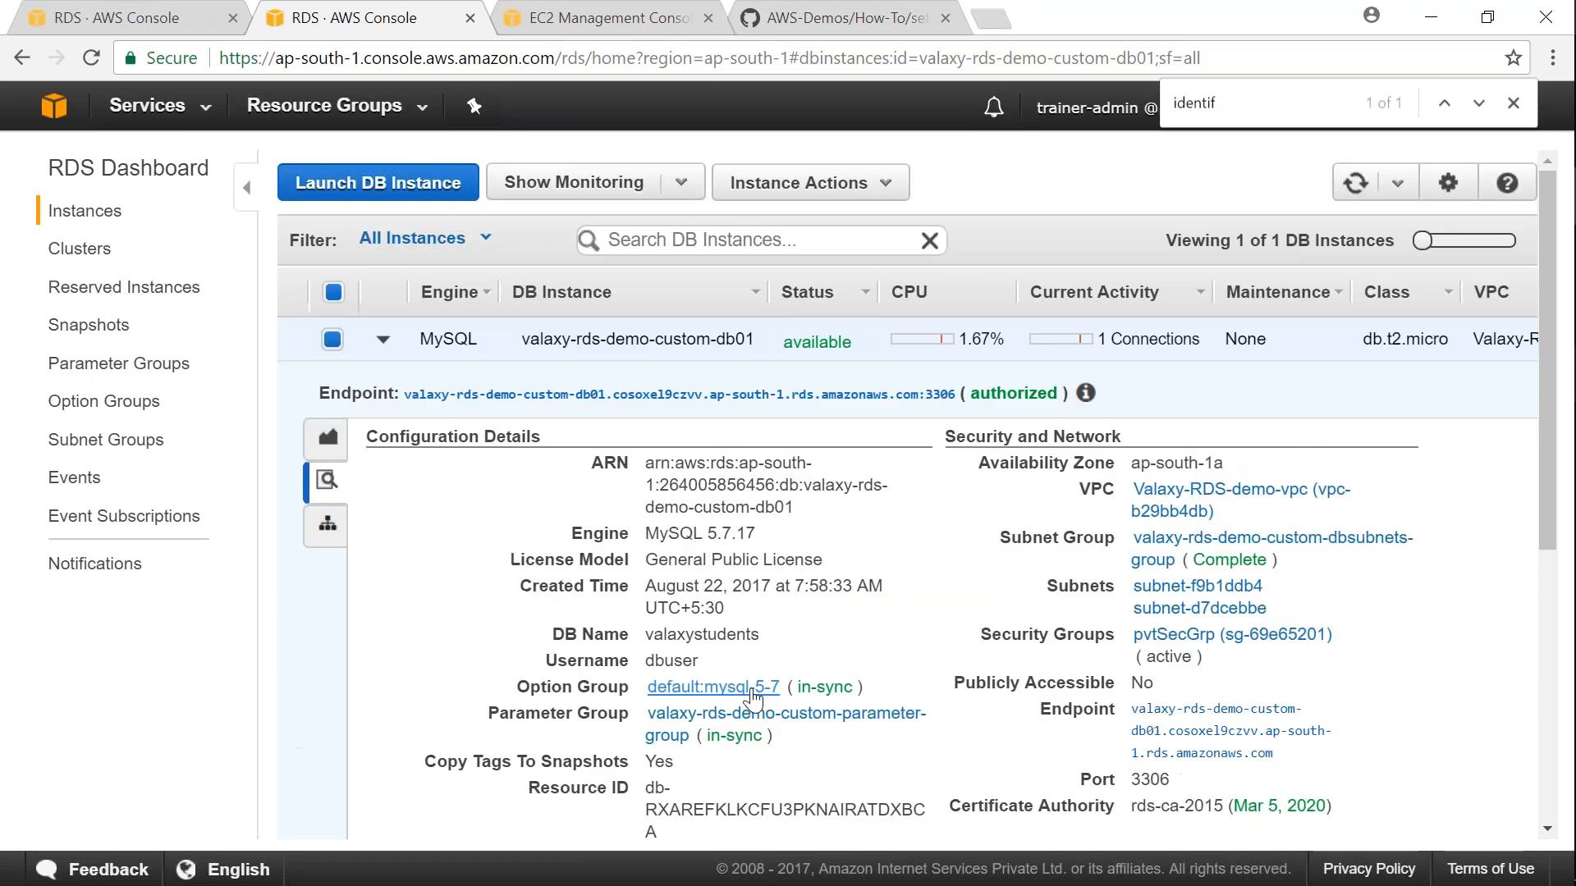
# Copy the instance name valaxy-rds-demo-custom-db01 and enter it as the DB Instance Identifier in the restore form
pyautogui.moveTo(526, 342); pyautogui.dragTo(757, 342)
pyautogui.hotkey('ctrl', 'c')
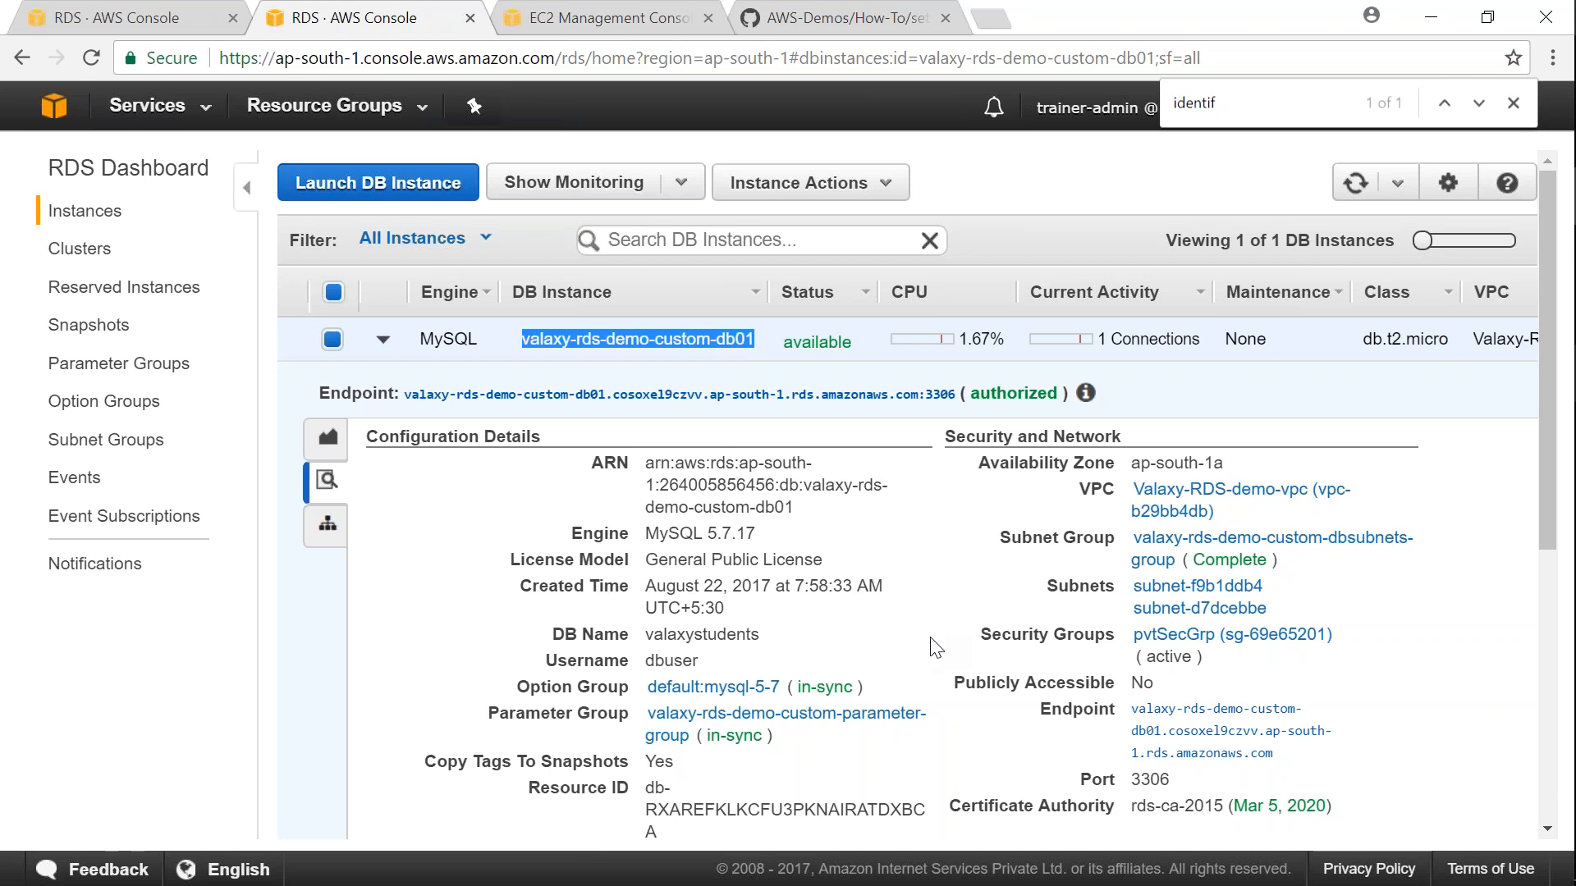
pyautogui.scroll(-3, 934, 649)
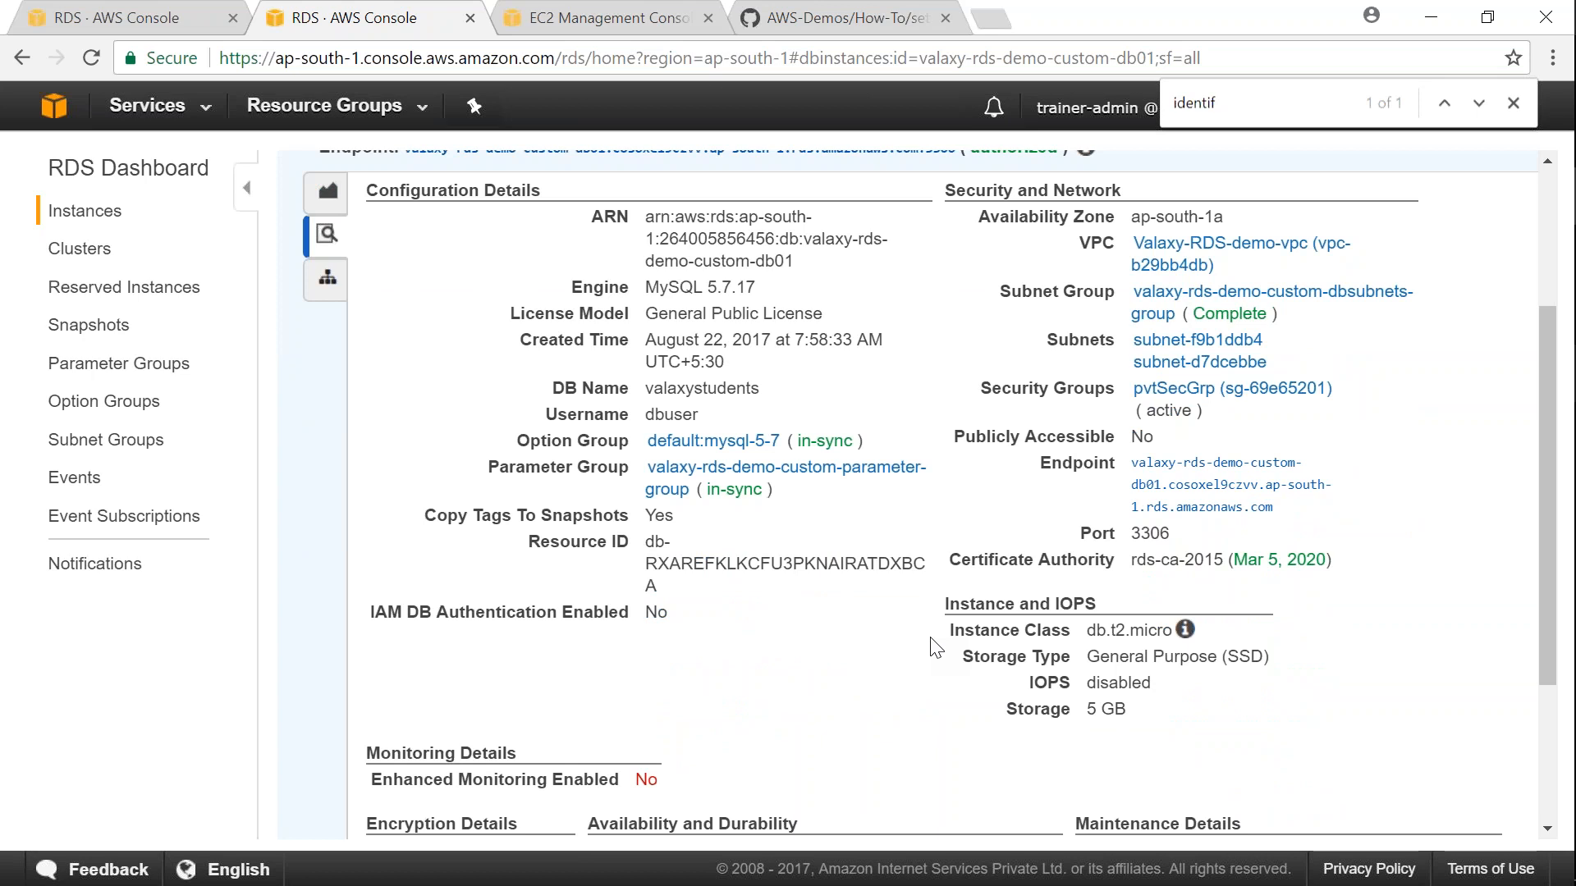
pyautogui.scroll(-3, 936, 649)
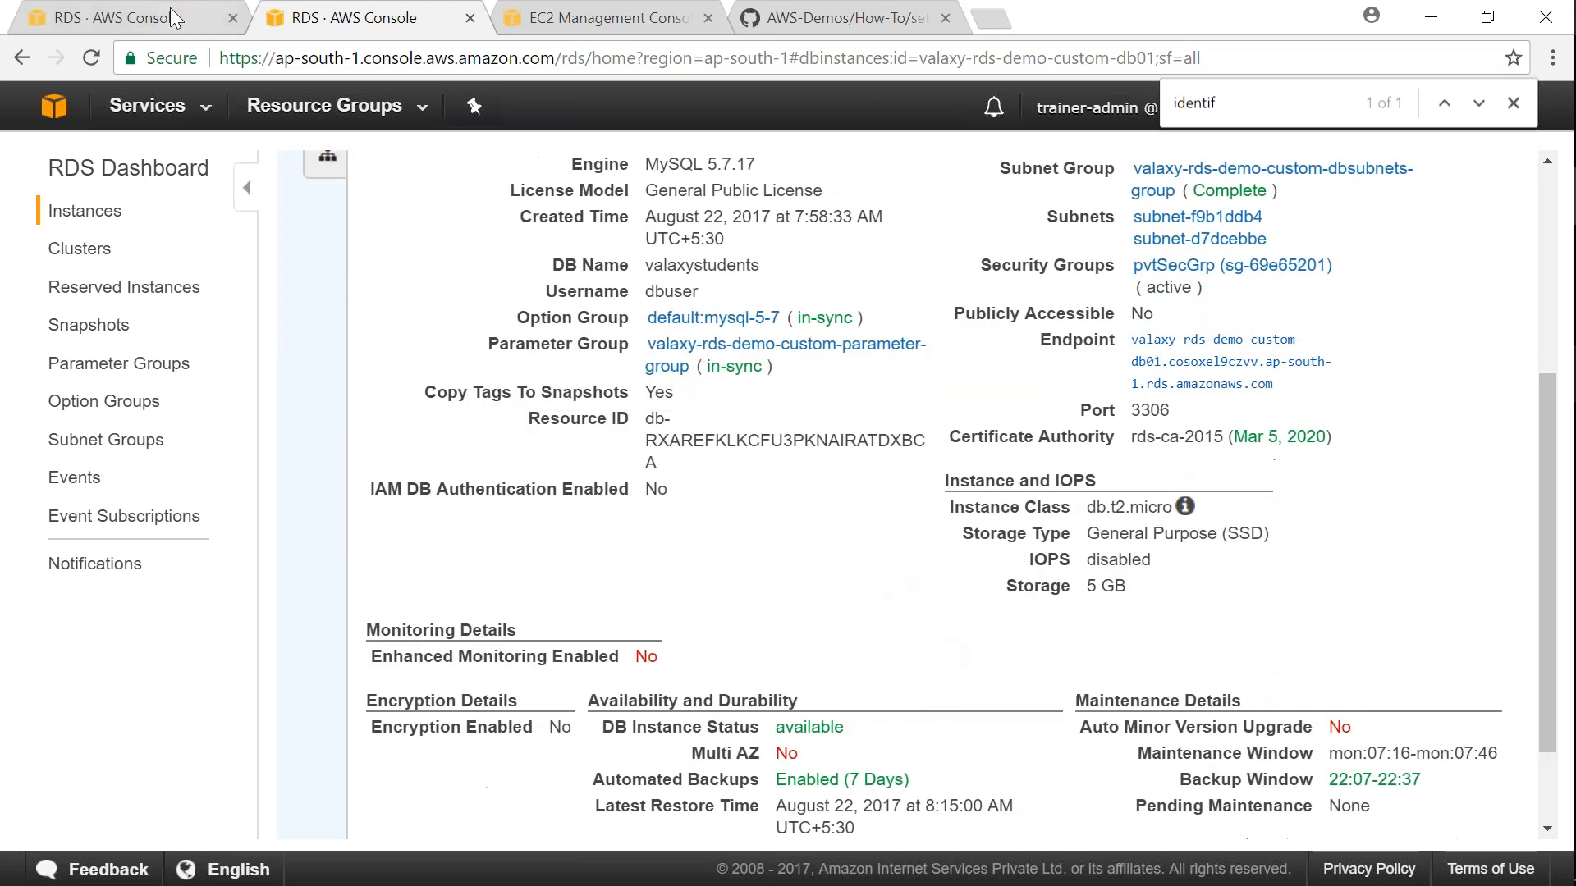
pyautogui.click(169, 10)
pyautogui.click(429, 490)
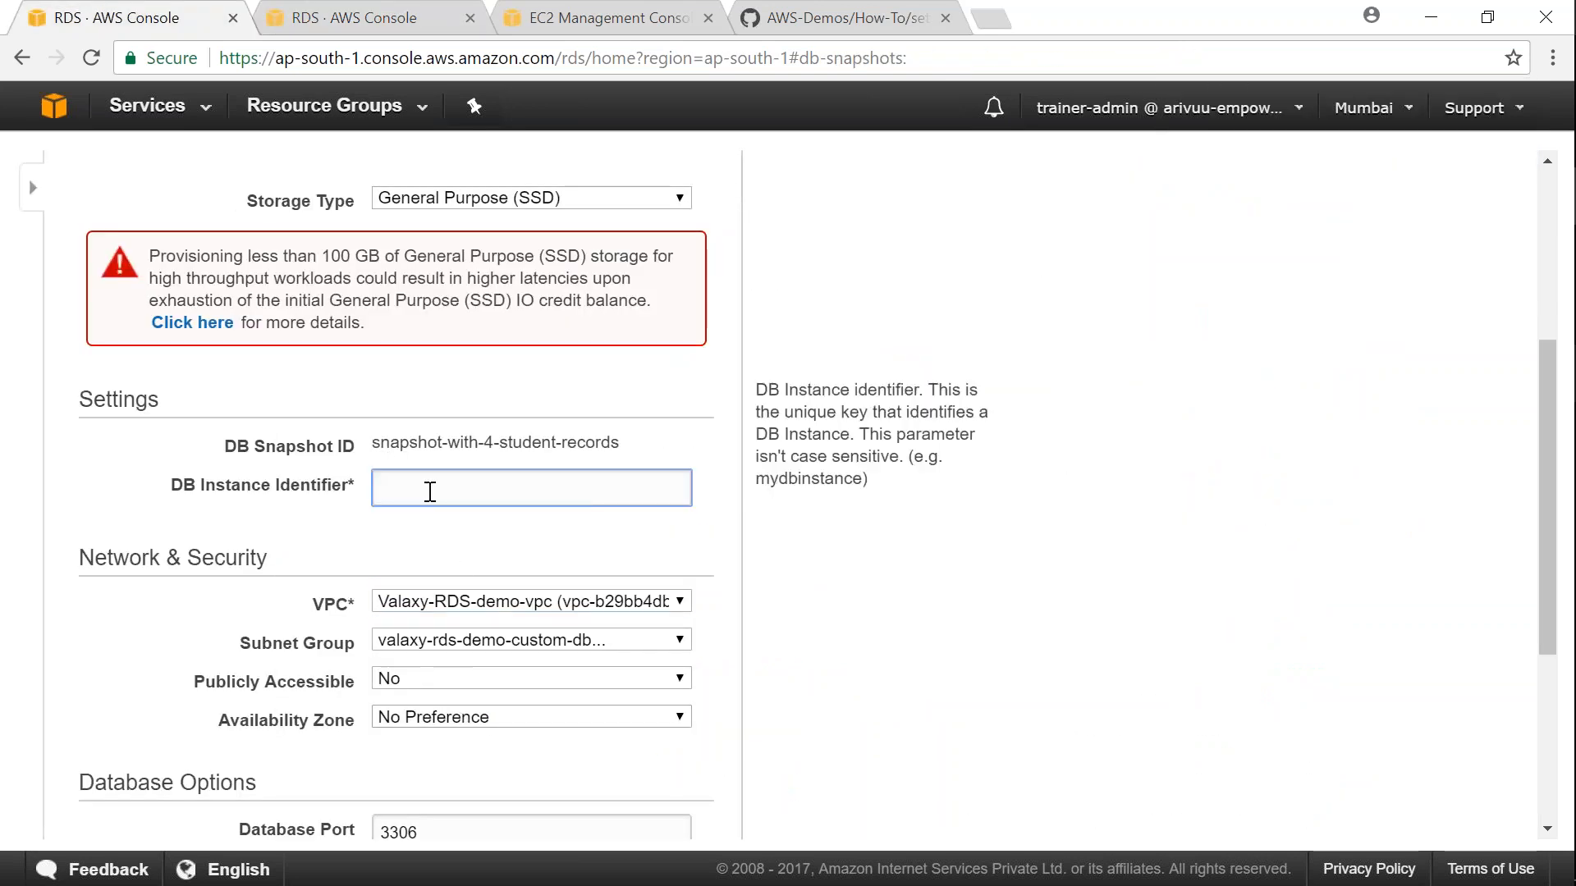
pyautogui.hotkey('ctrl', 'v')
pyautogui.click(643, 548)
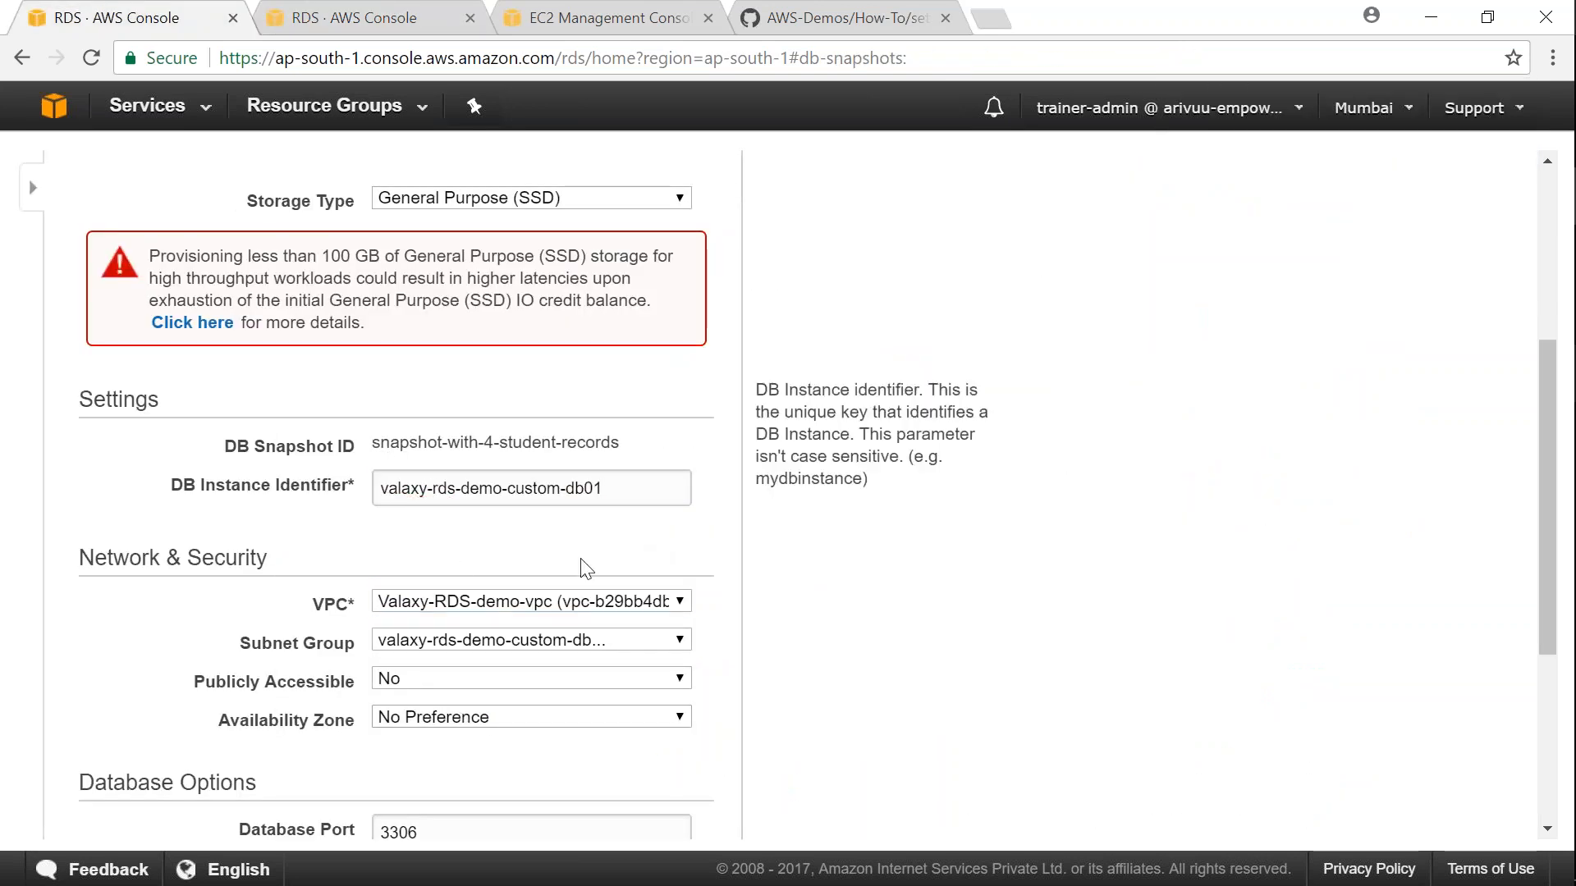
# Review the VPC, Subnet Group and Publicly Accessible options in the restore form's network settings
pyautogui.scroll(-2, 584, 563)
pyautogui.click(519, 484)
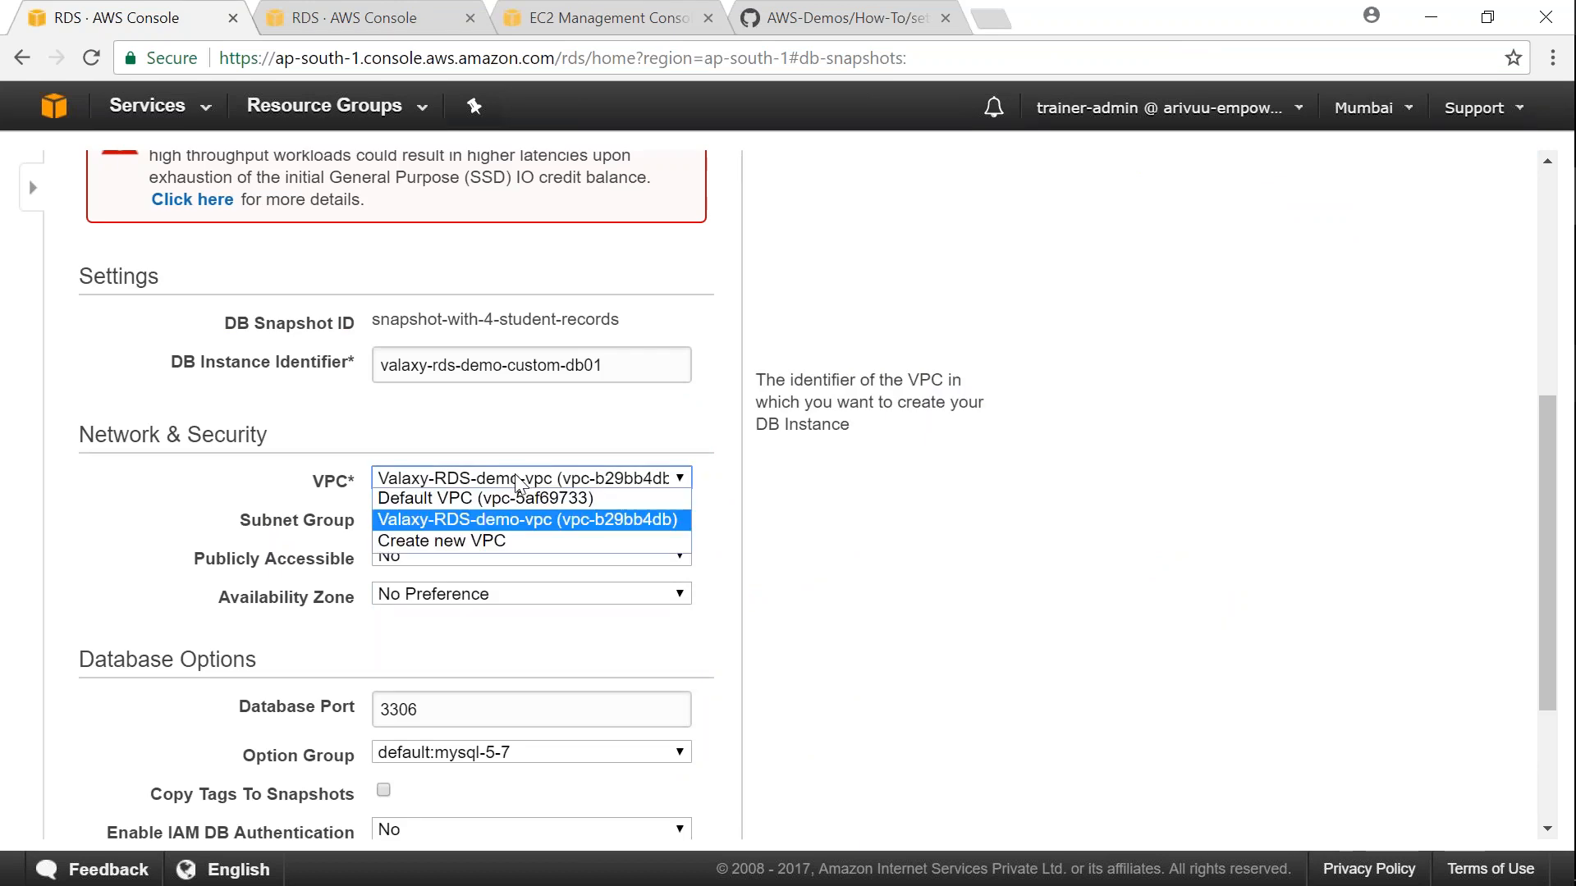
pyautogui.click(518, 485)
pyautogui.click(482, 518)
pyautogui.click(477, 531)
pyautogui.click(466, 557)
pyautogui.scroll(-1, 329, 582)
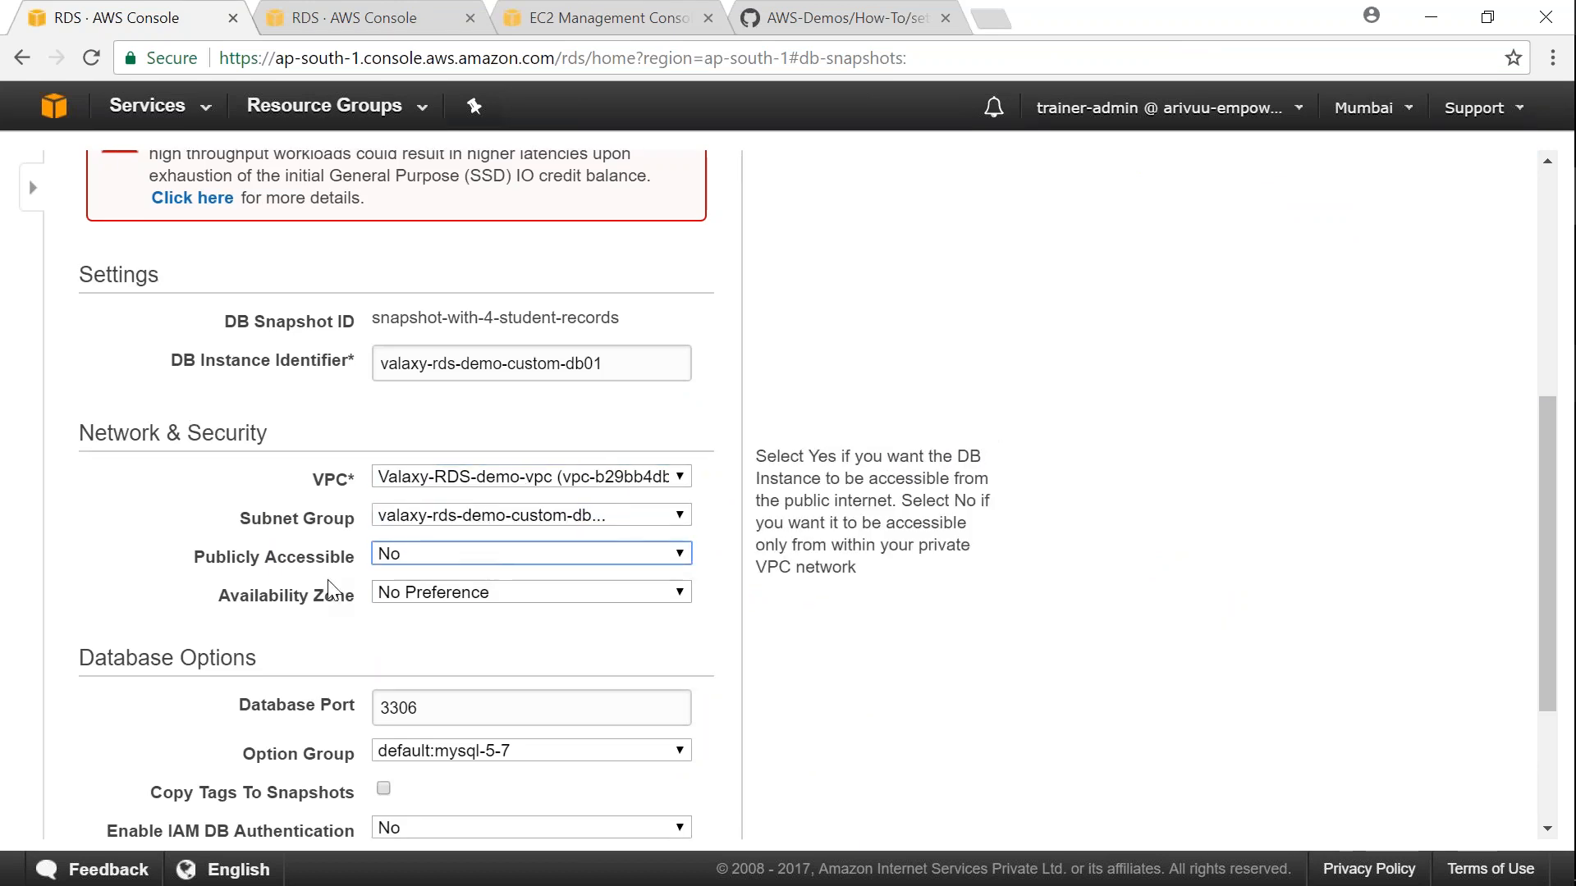
# Enable Copy Tags To Snapshots and try to restore the DB instance from the snapshot
pyautogui.click(385, 667)
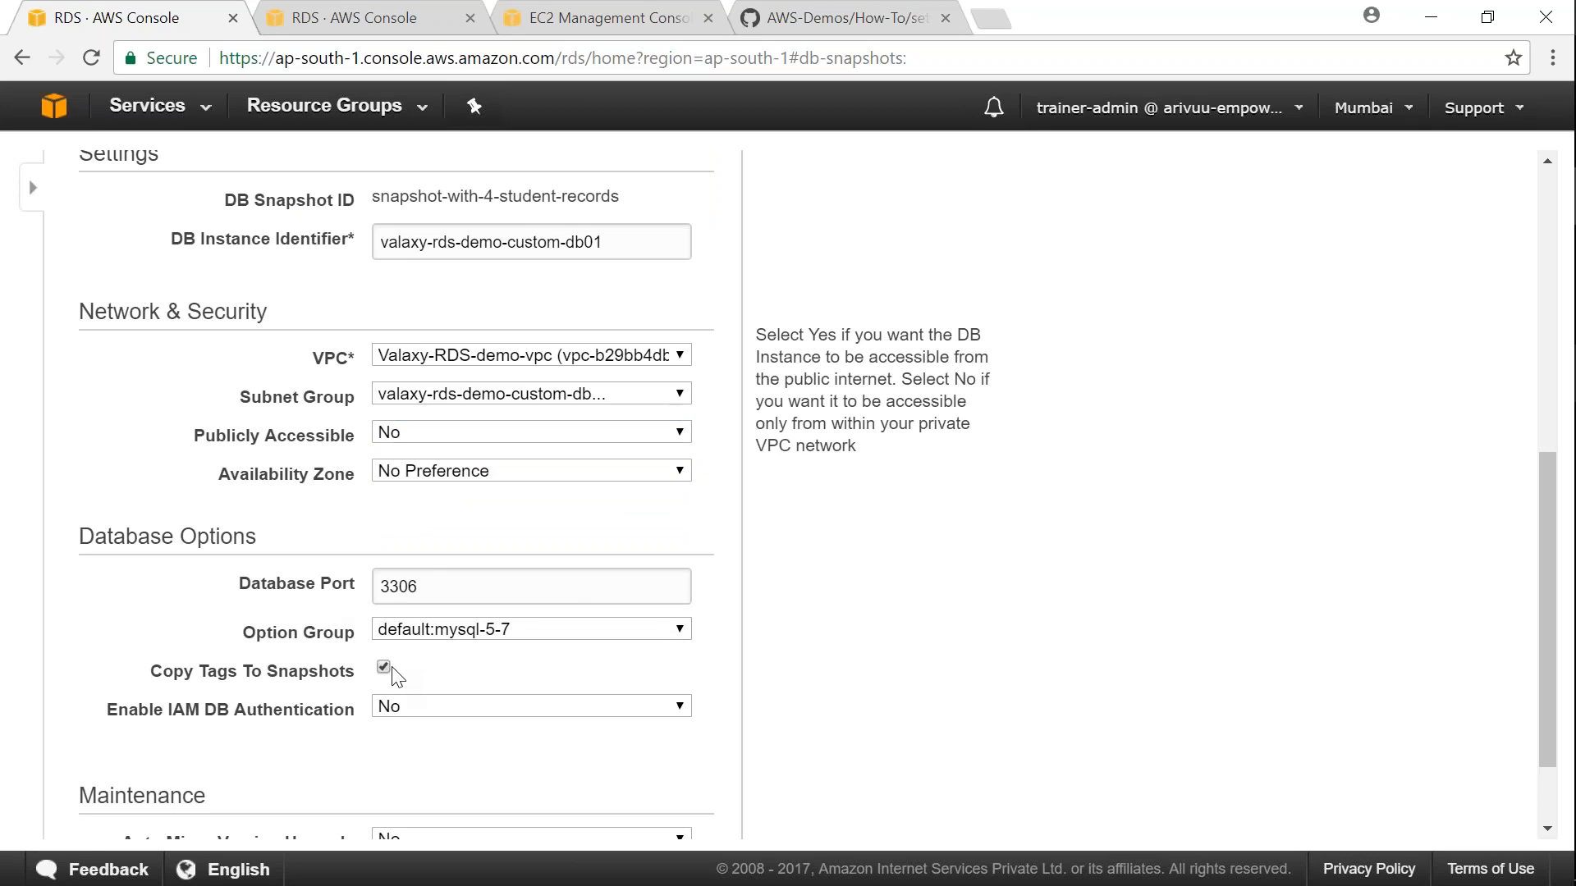
pyautogui.scroll(-1, 457, 686)
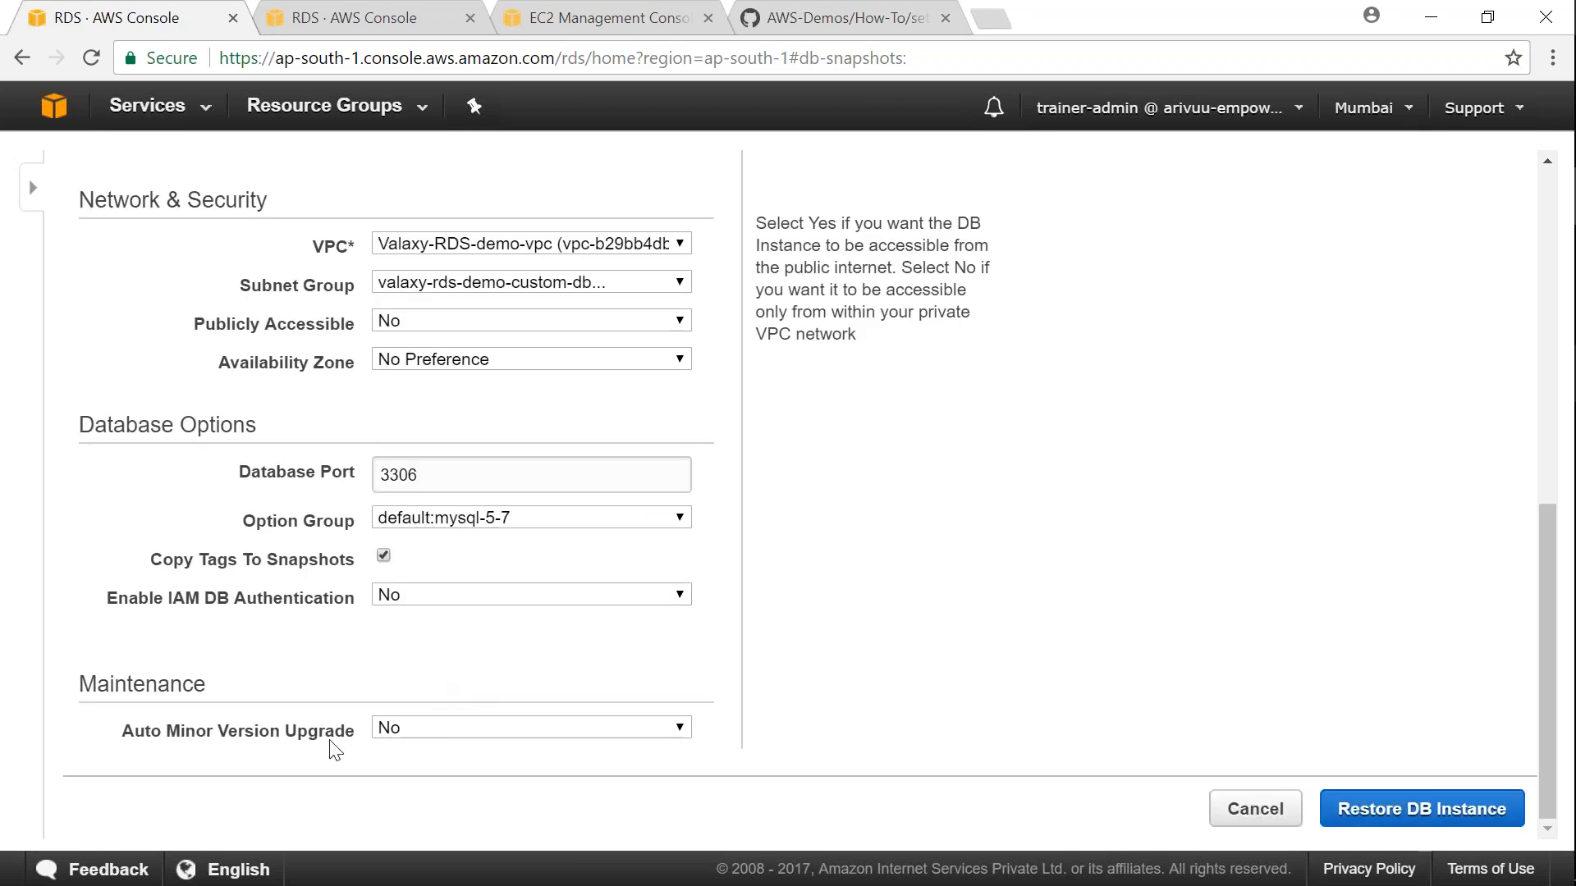
pyautogui.click(457, 729)
pyautogui.click(1381, 812)
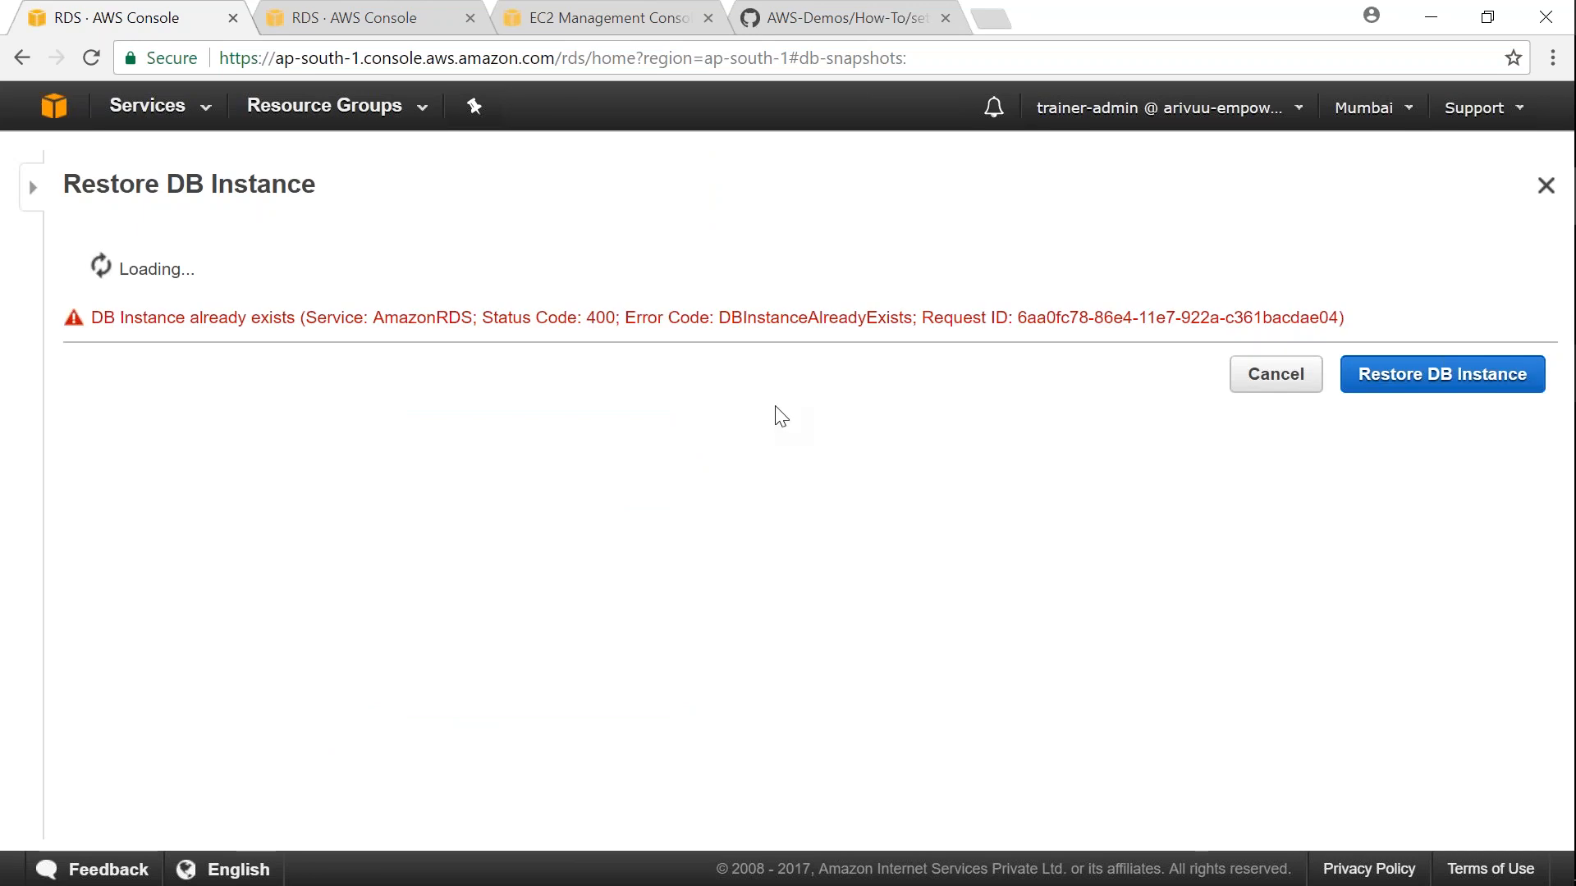
# Retry restoring the DB instance under the same identifier and cancel the restore form
pyautogui.click(1384, 383)
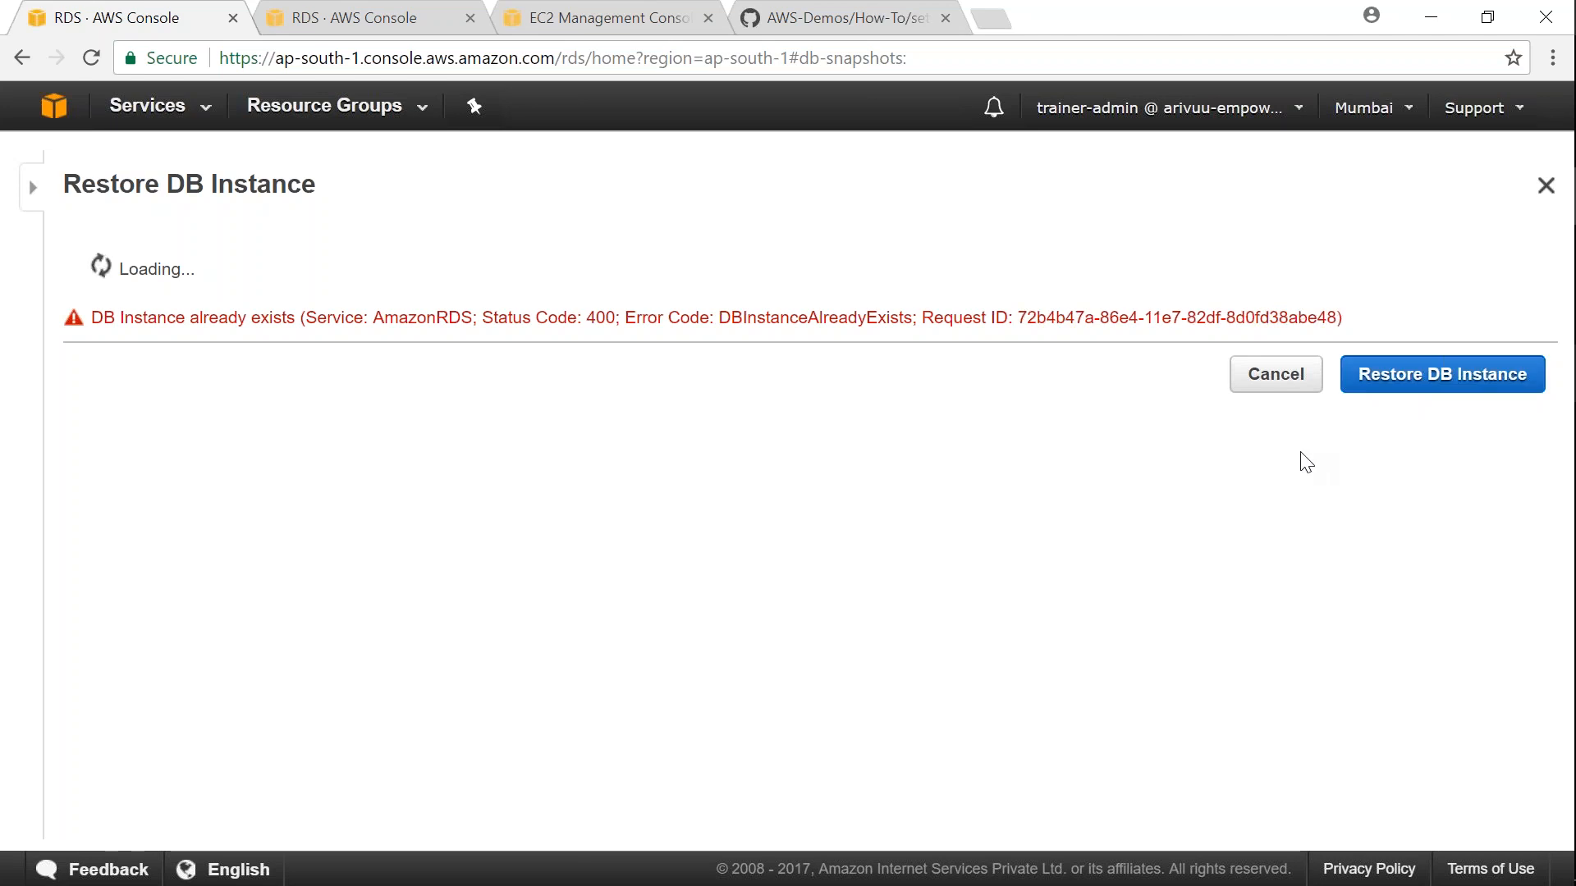
pyautogui.doubleClick(1546, 194)
pyautogui.click(1277, 380)
pyautogui.moveTo(344, 417); pyautogui.dragTo(91, 418)
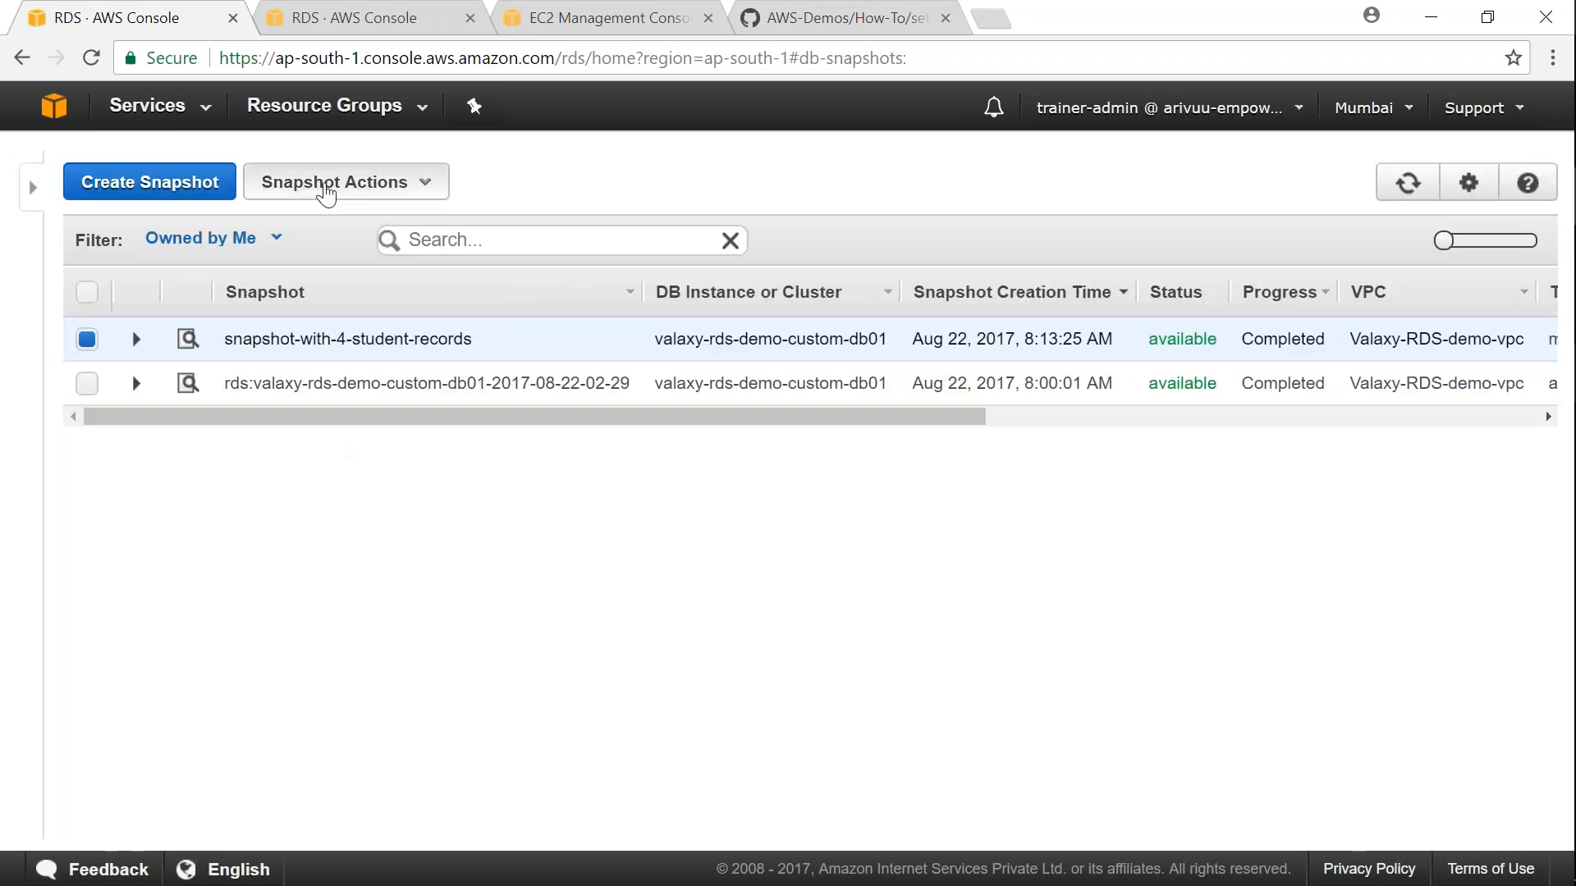
# Start a new restore from snapshot-with-4-student-records with Multi-AZ Deployment set to No
pyautogui.click(361, 182)
pyautogui.click(346, 235)
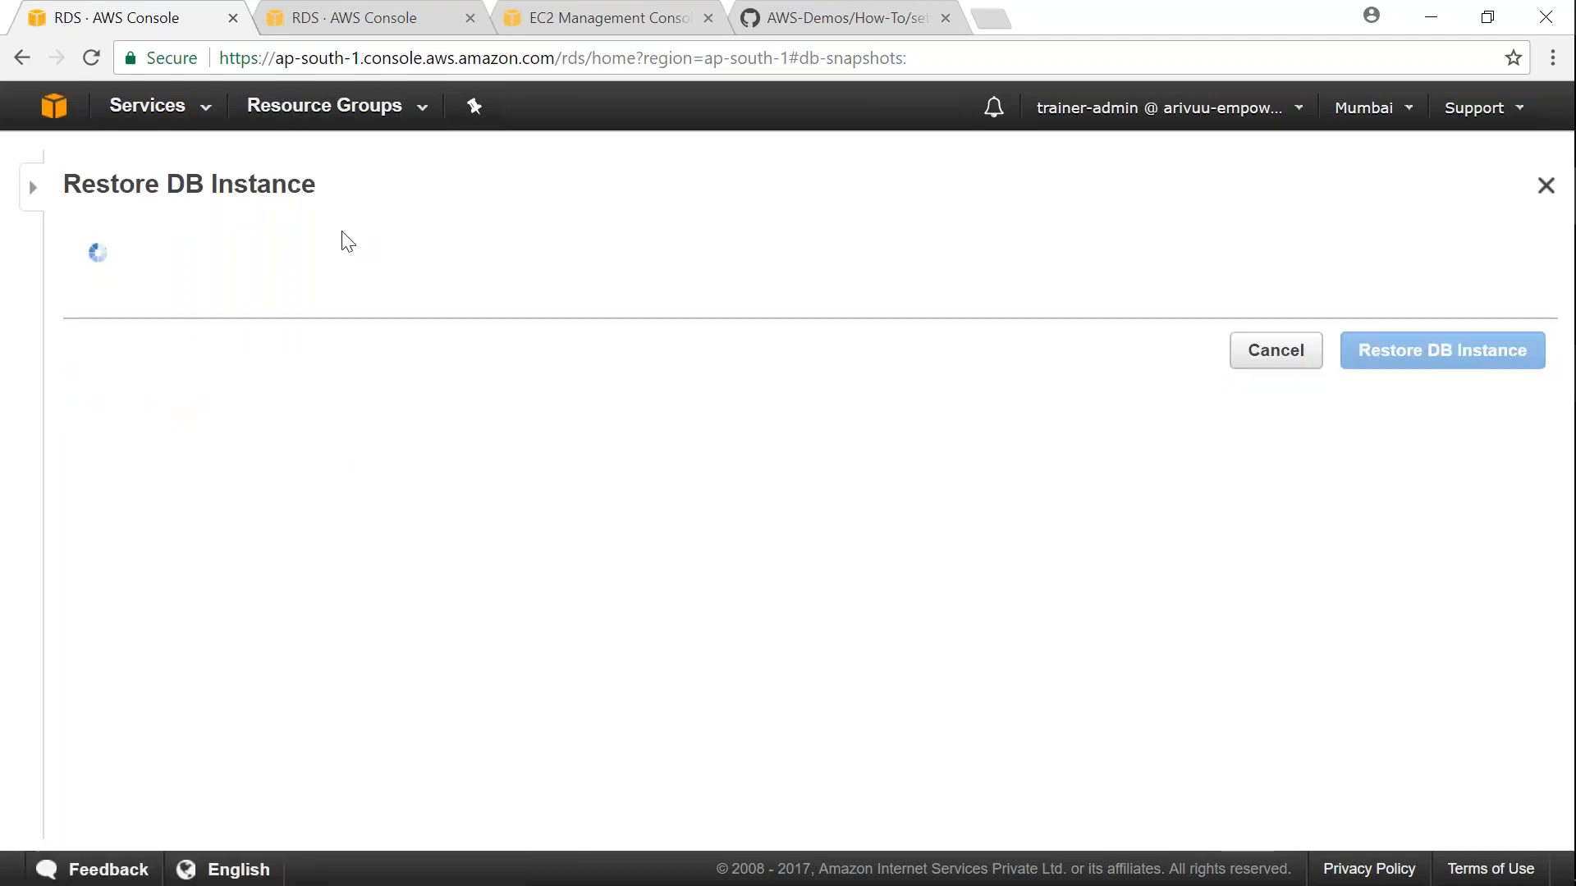
pyautogui.click(486, 501)
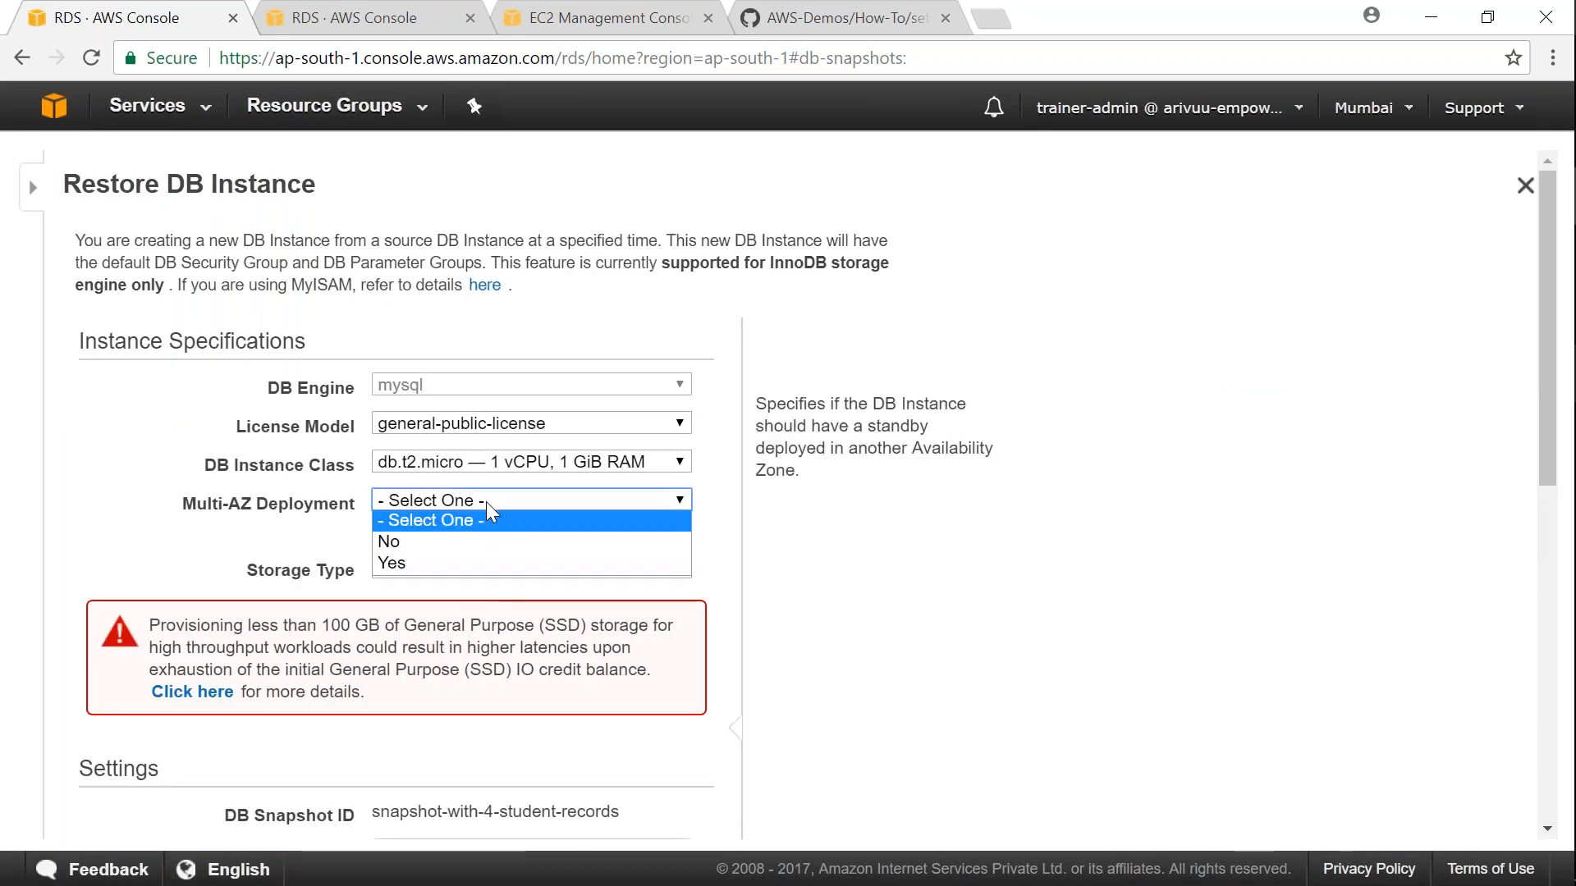
pyautogui.click(450, 538)
# Set the DB Instance Identifier to valaxy-rds-demo-db-from-snapshot and restore the DB instance
pyautogui.scroll(-5, 689, 605)
pyautogui.click(429, 486)
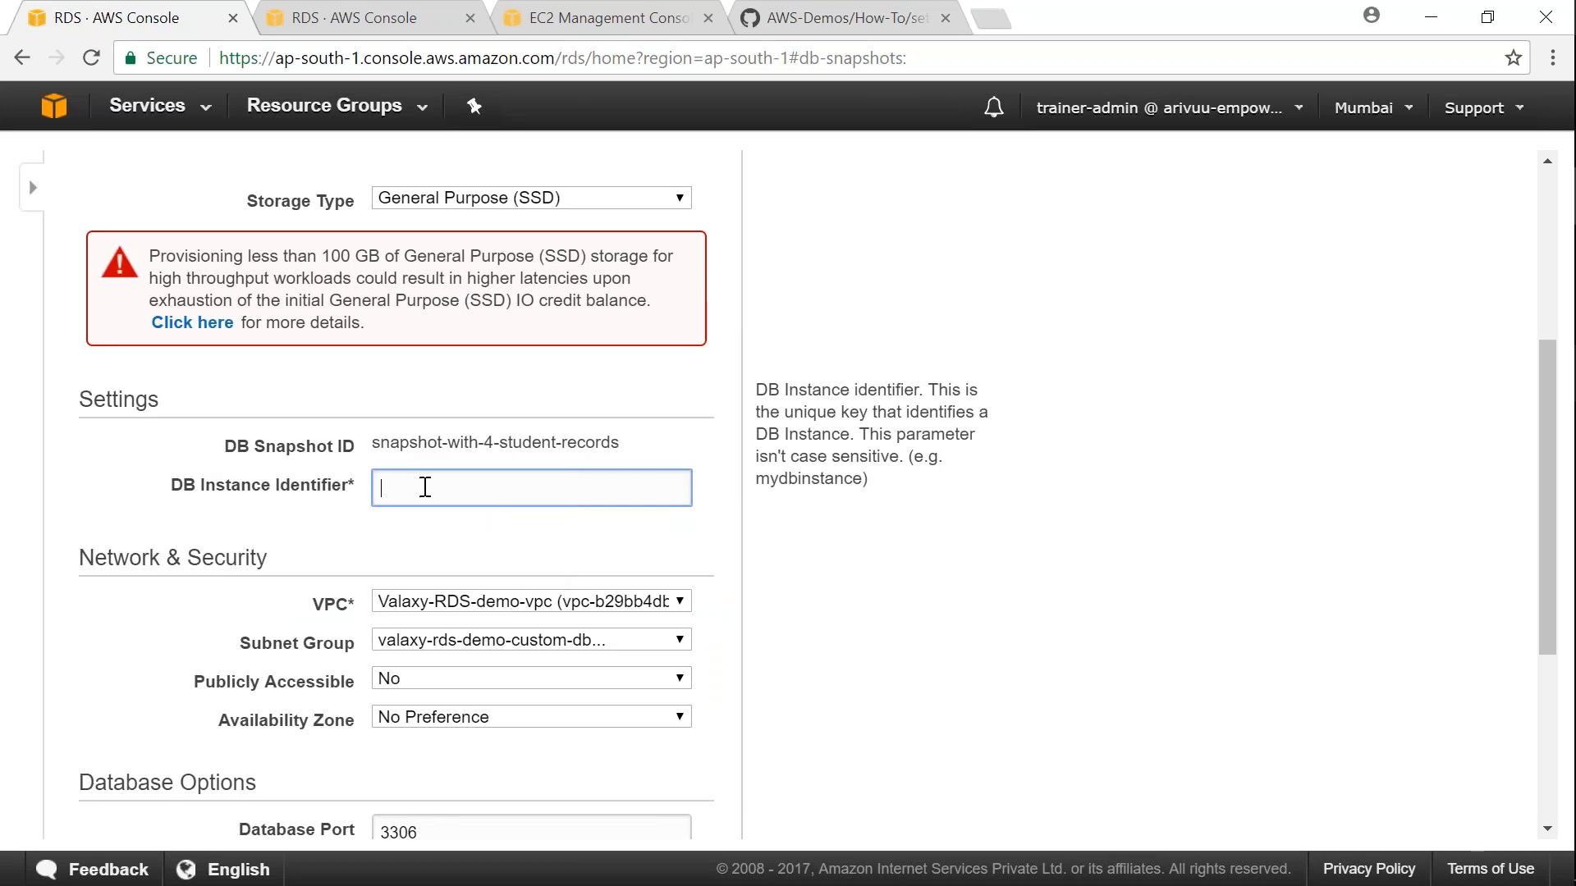
pyautogui.hotkey('ctrl', 'v')
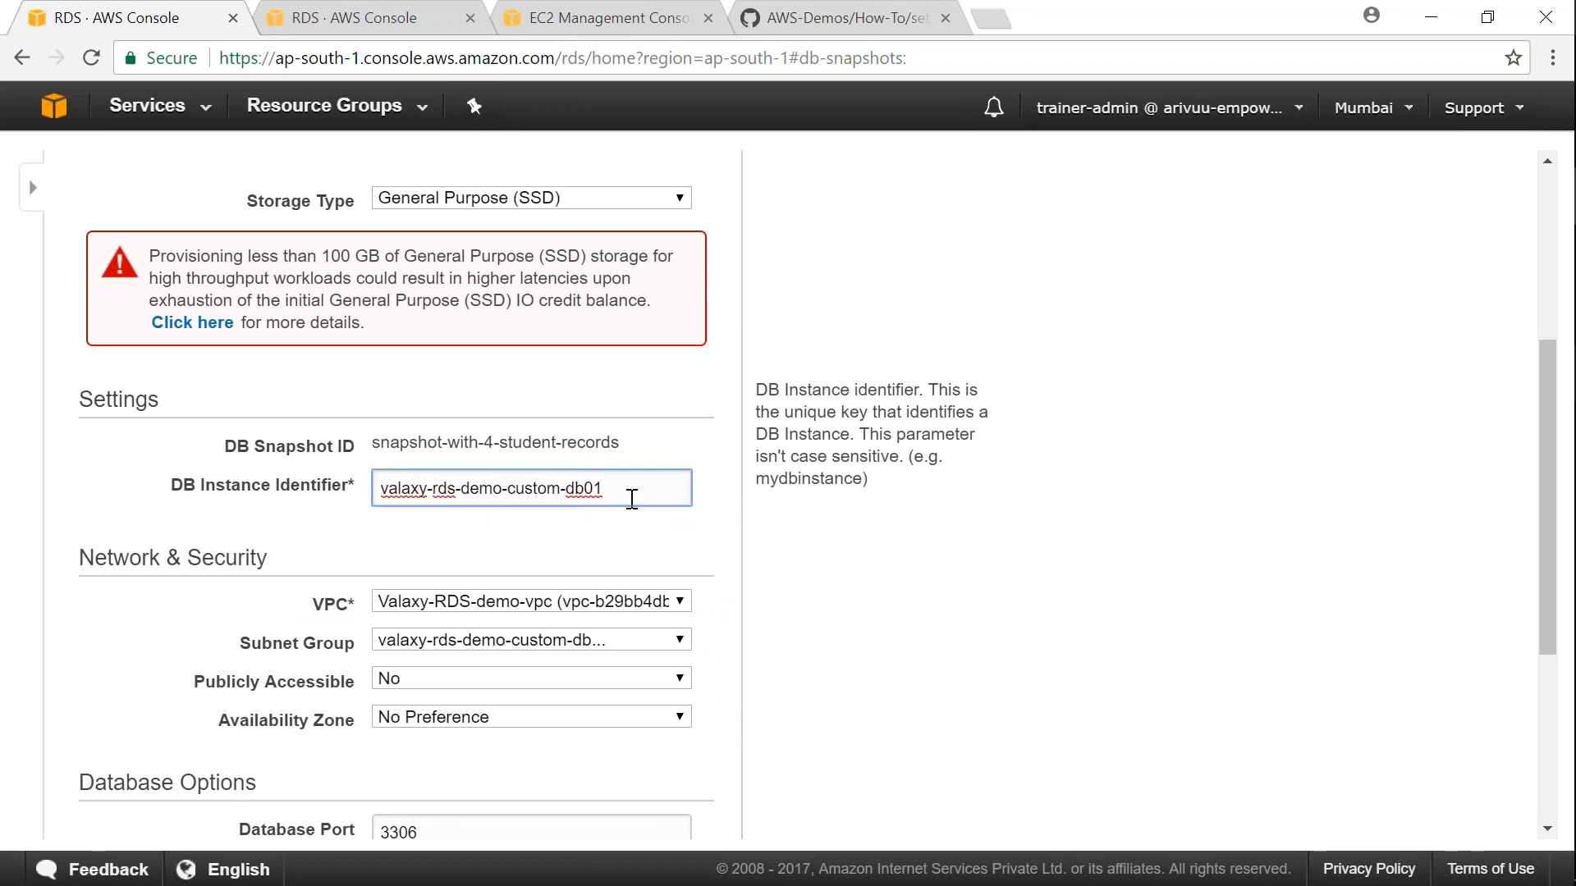
pyautogui.press('BackSpace')
pyautogui.press('BackSpace')
pyautogui.press('BackSpace')
pyautogui.press('BackSpace')
pyautogui.press('BackSpace')
pyautogui.press('BackSpace')
pyautogui.press('BackSpace')
pyautogui.press('BackSpace')
pyautogui.write('db-from-snapshot')
pyautogui.scroll(-5, 703, 555)
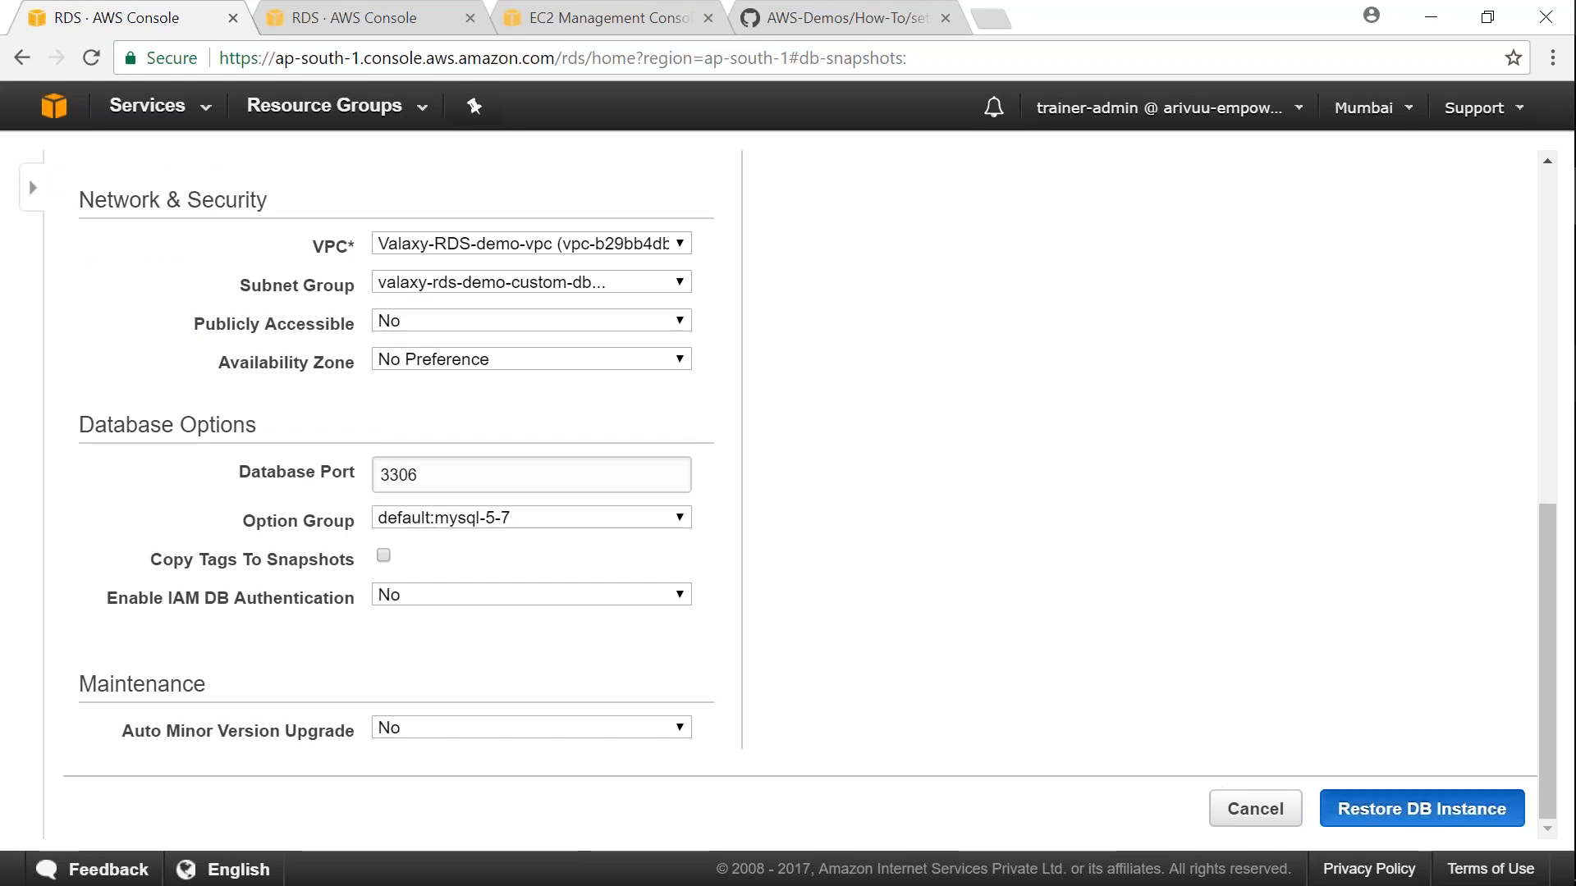
pyautogui.click(1422, 808)
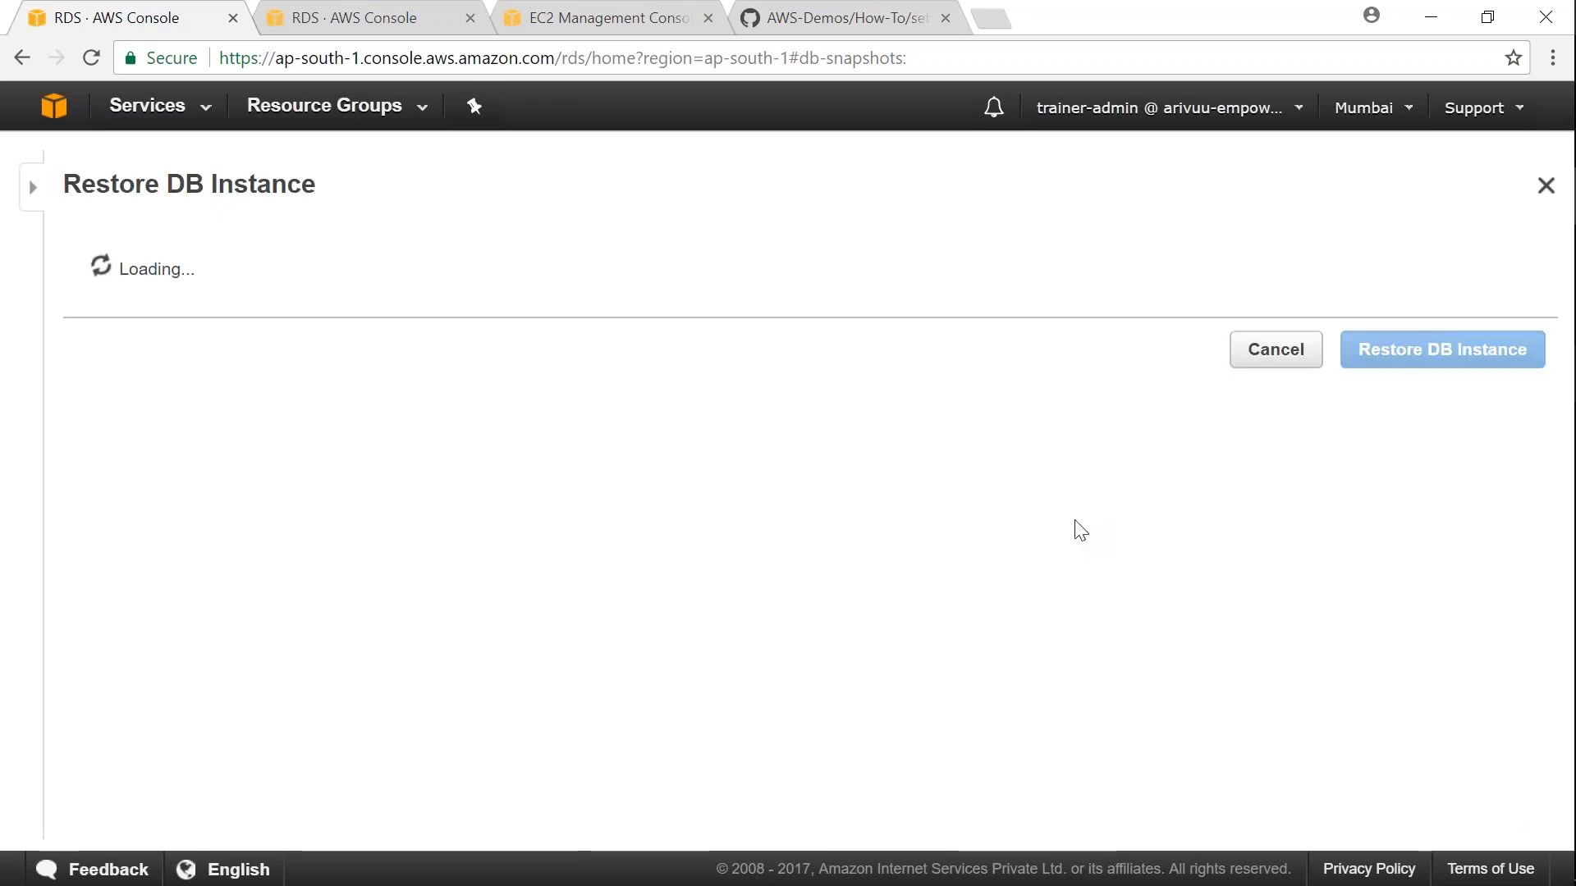
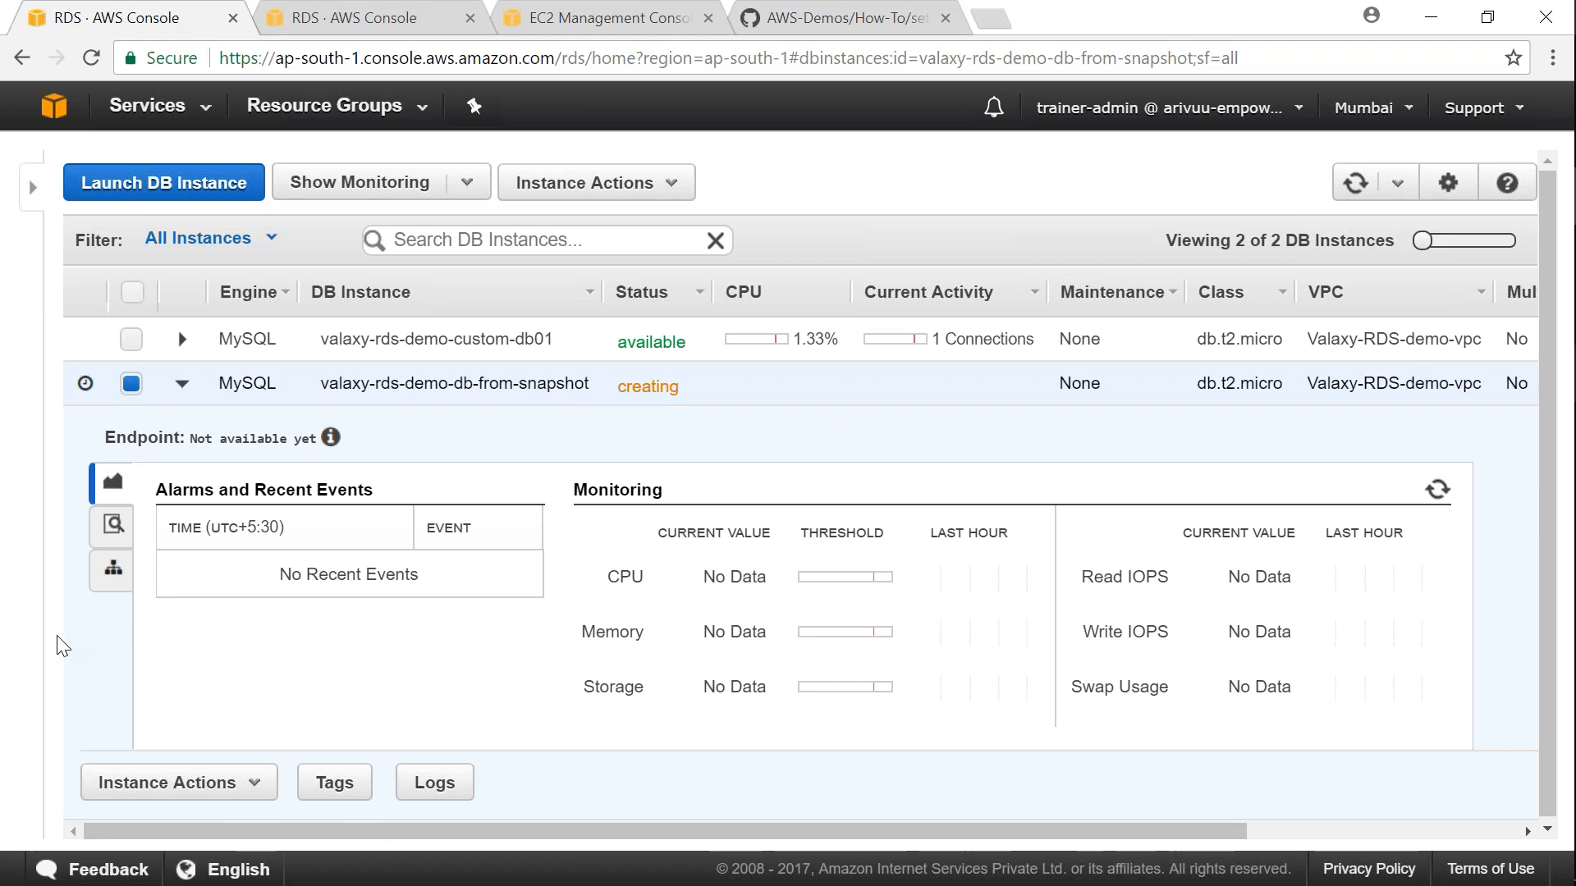
# Select only the valaxy-rds-demo-custom-db01 instance and show its configuration details
pyautogui.click(135, 340)
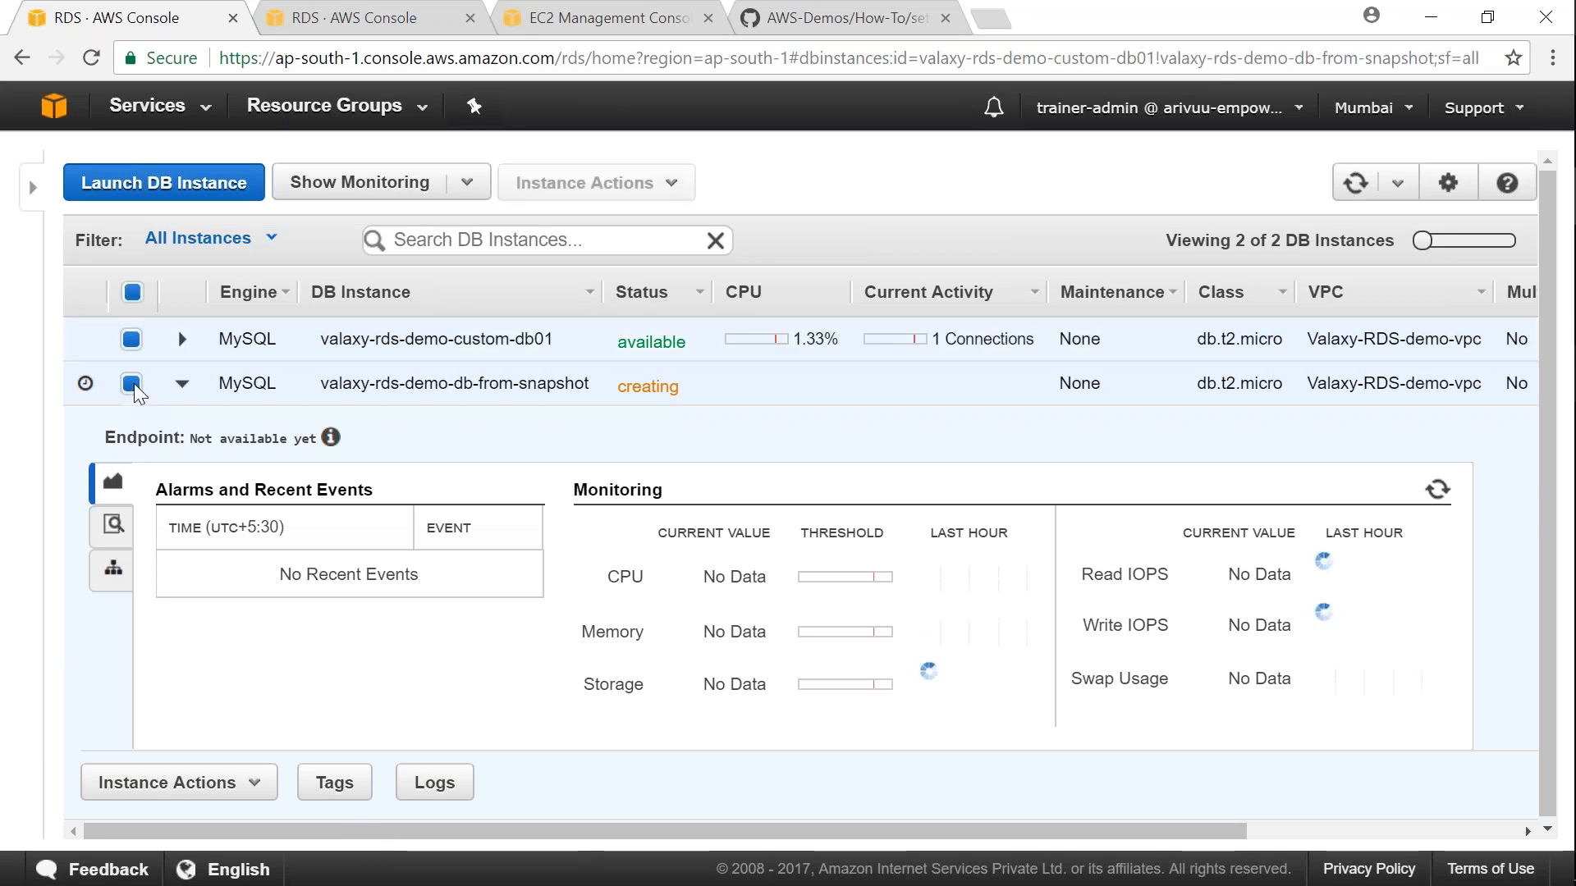
pyautogui.click(133, 385)
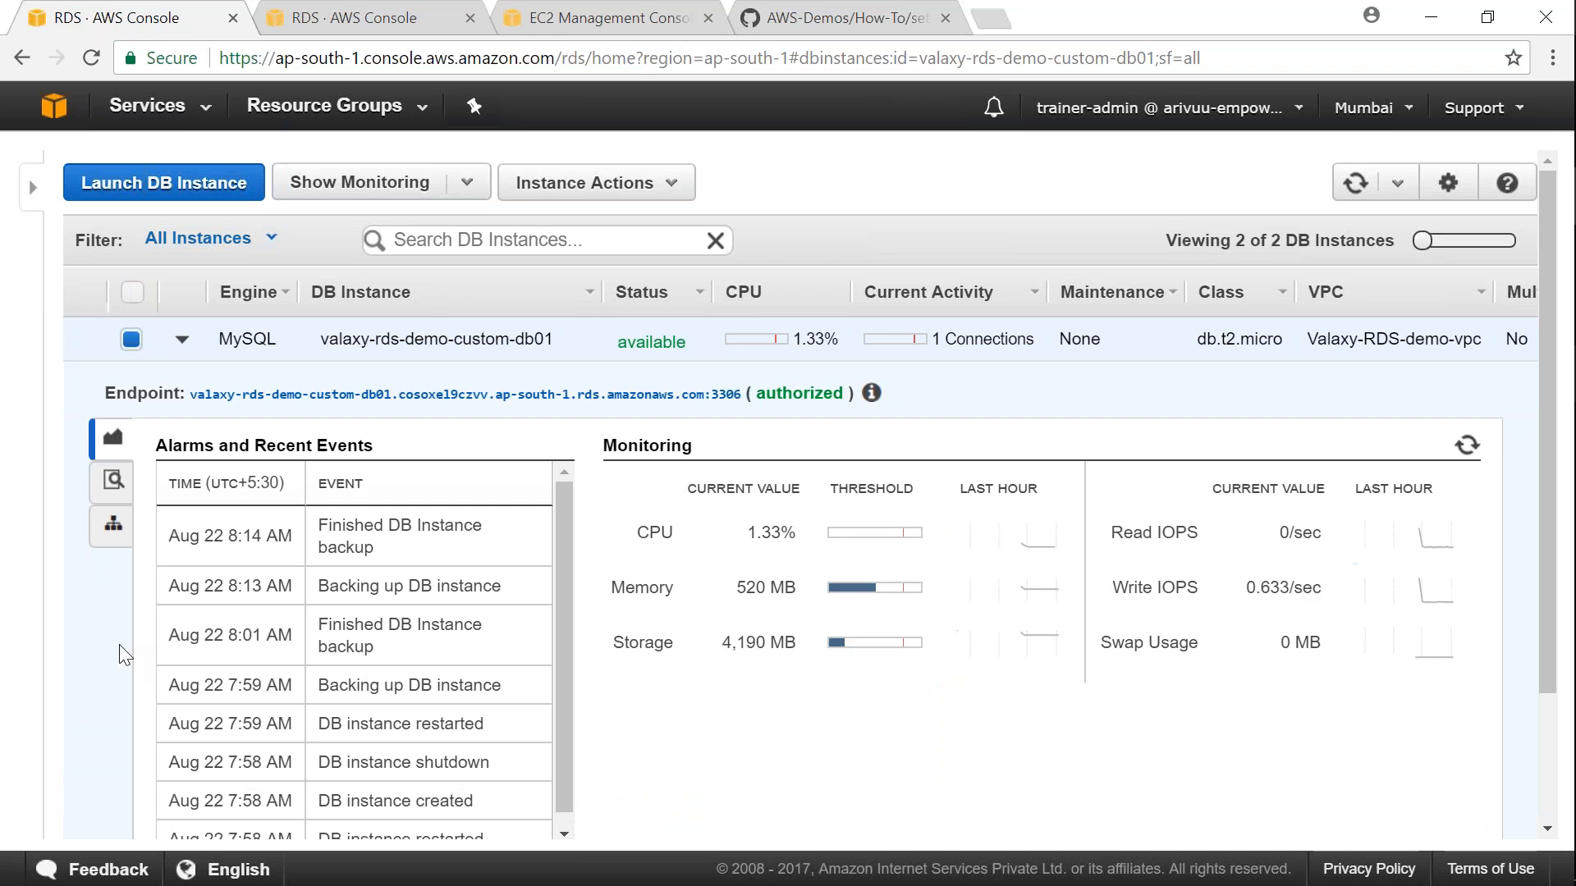
pyautogui.click(114, 481)
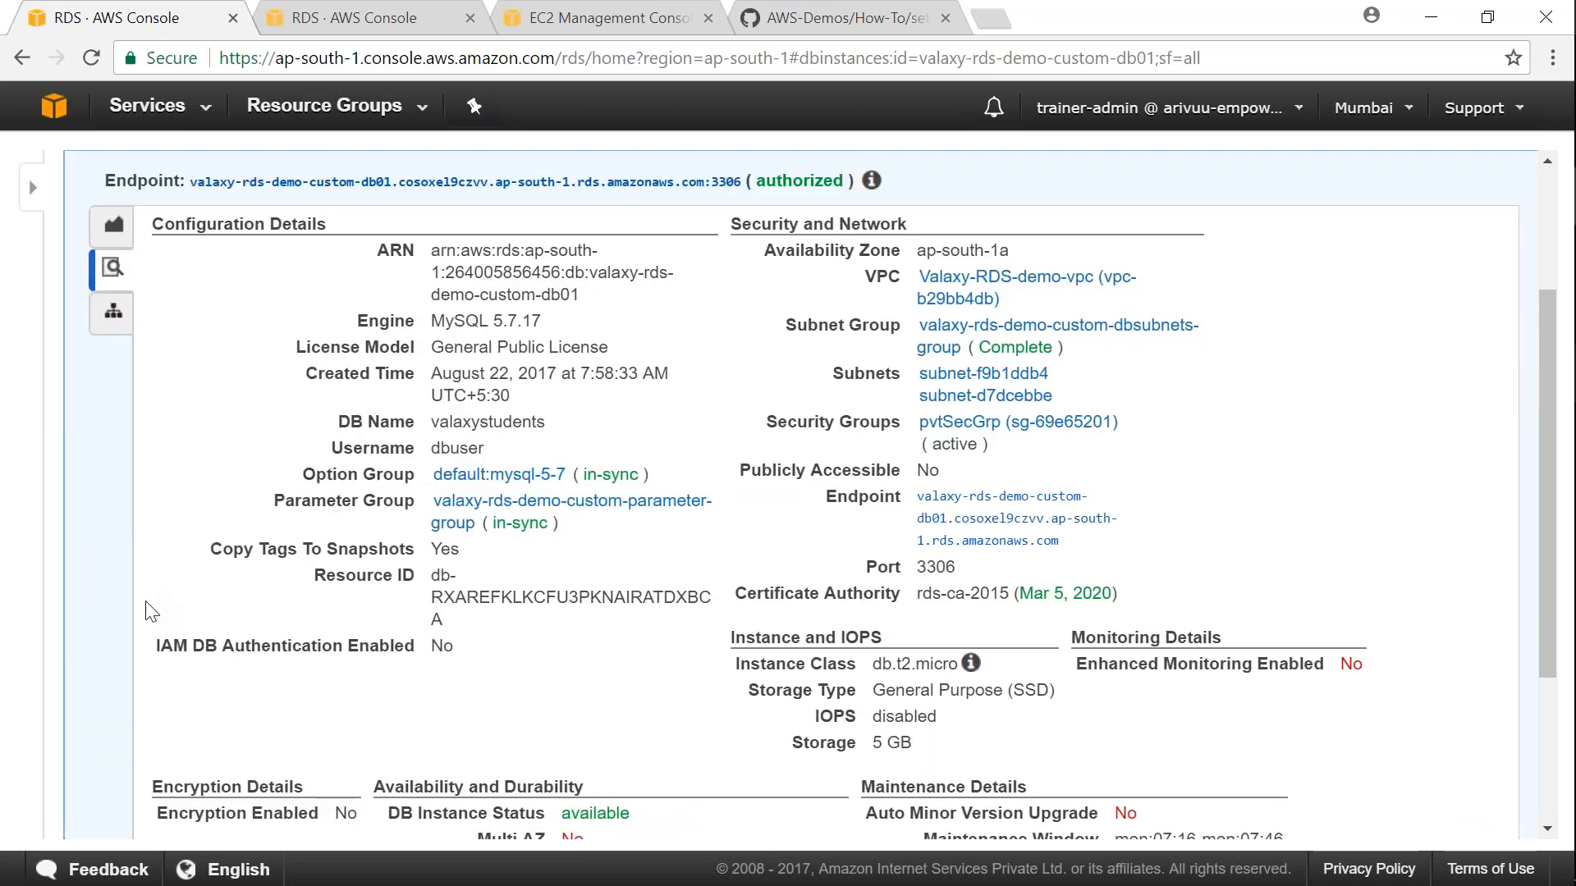
# Open the logs of valaxy-rds-demo-custom-db01 and review its most recent events and available log files
pyautogui.scroll(-3, 149, 609)
pyautogui.click(439, 737)
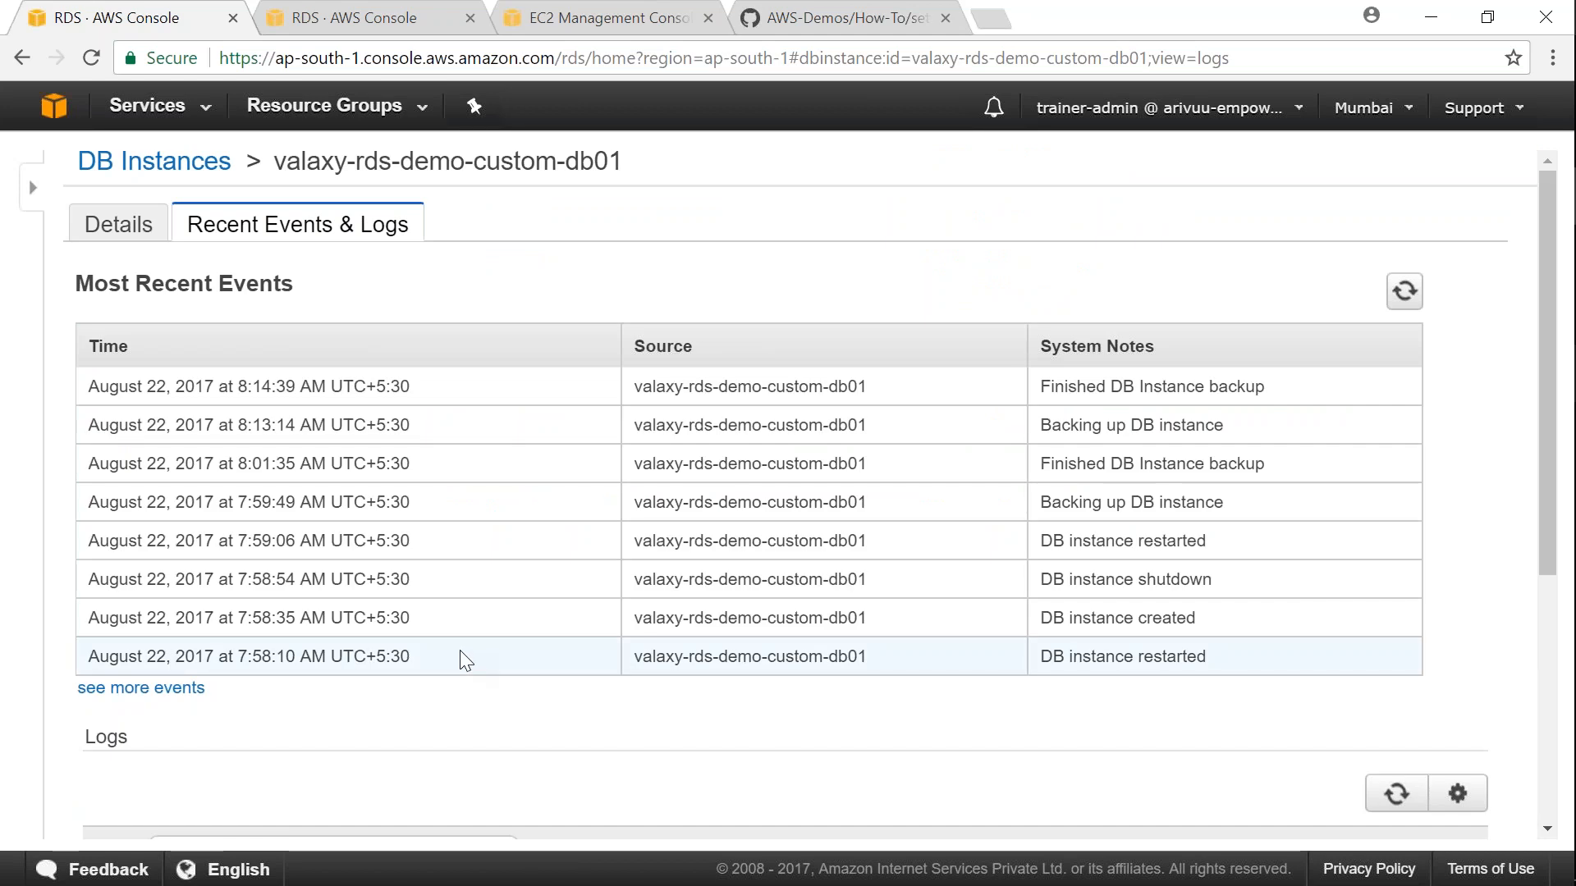
pyautogui.scroll(-5, 466, 661)
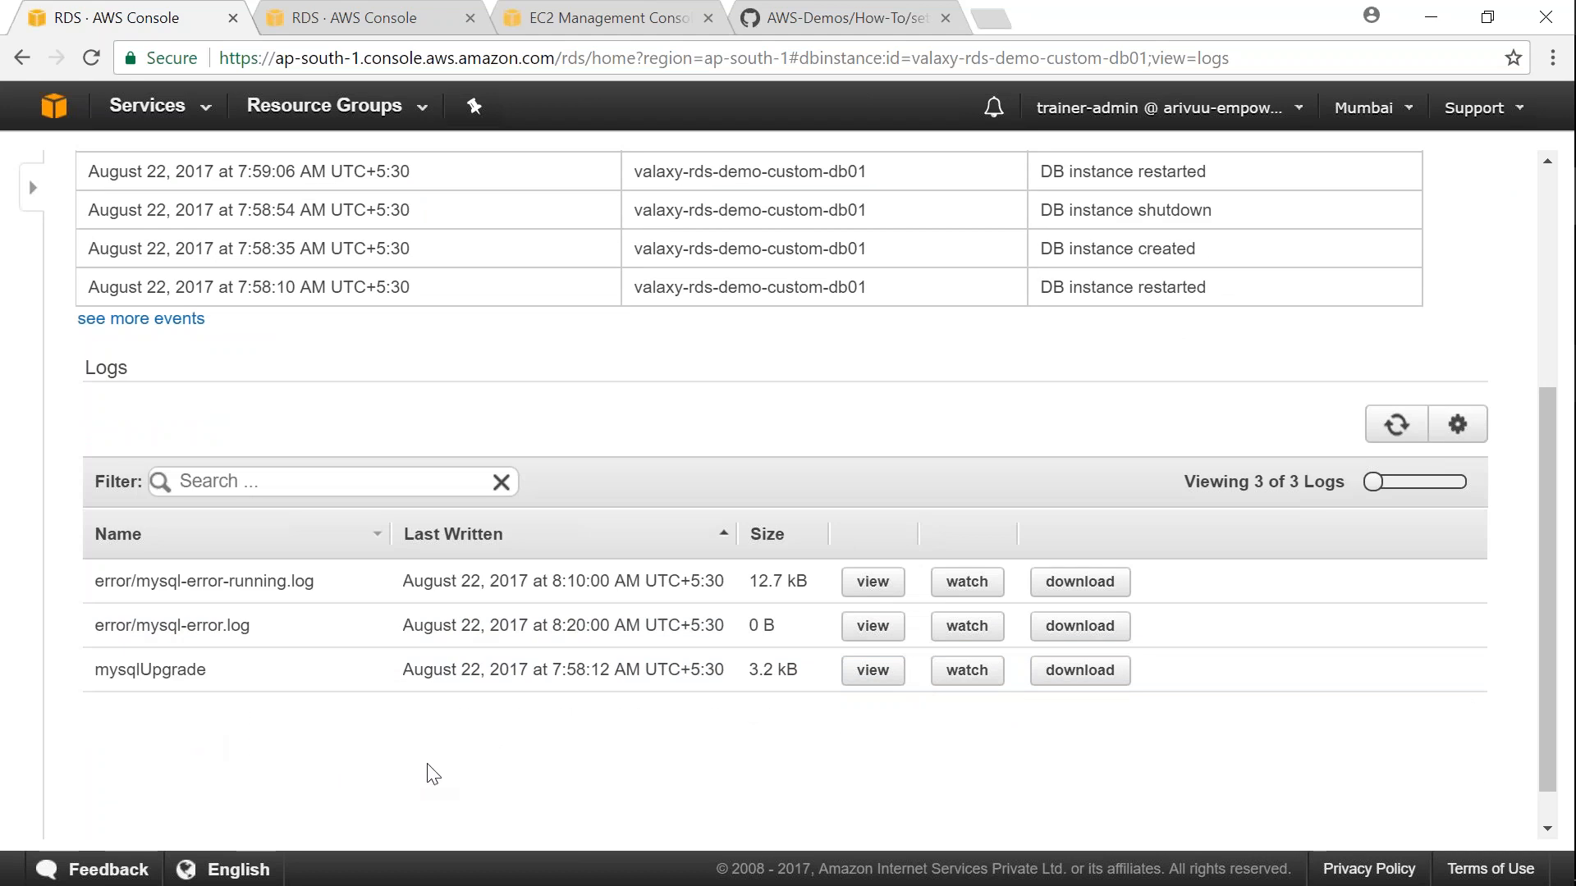
pyautogui.scroll(2, 434, 775)
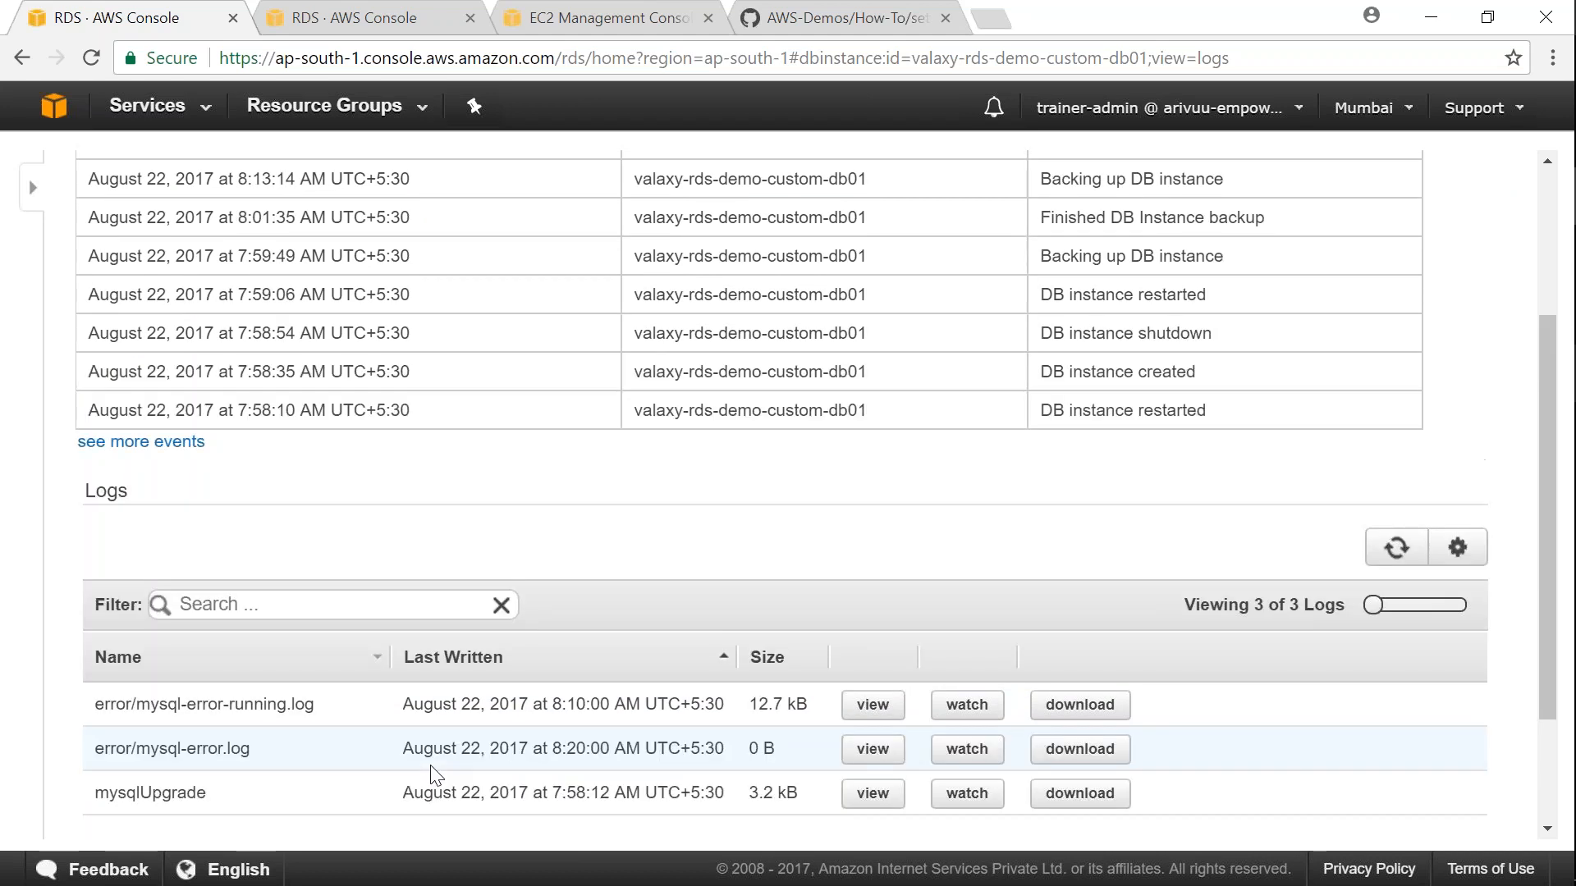
pyautogui.scroll(1, 1041, 456)
pyautogui.scroll(1, 1041, 455)
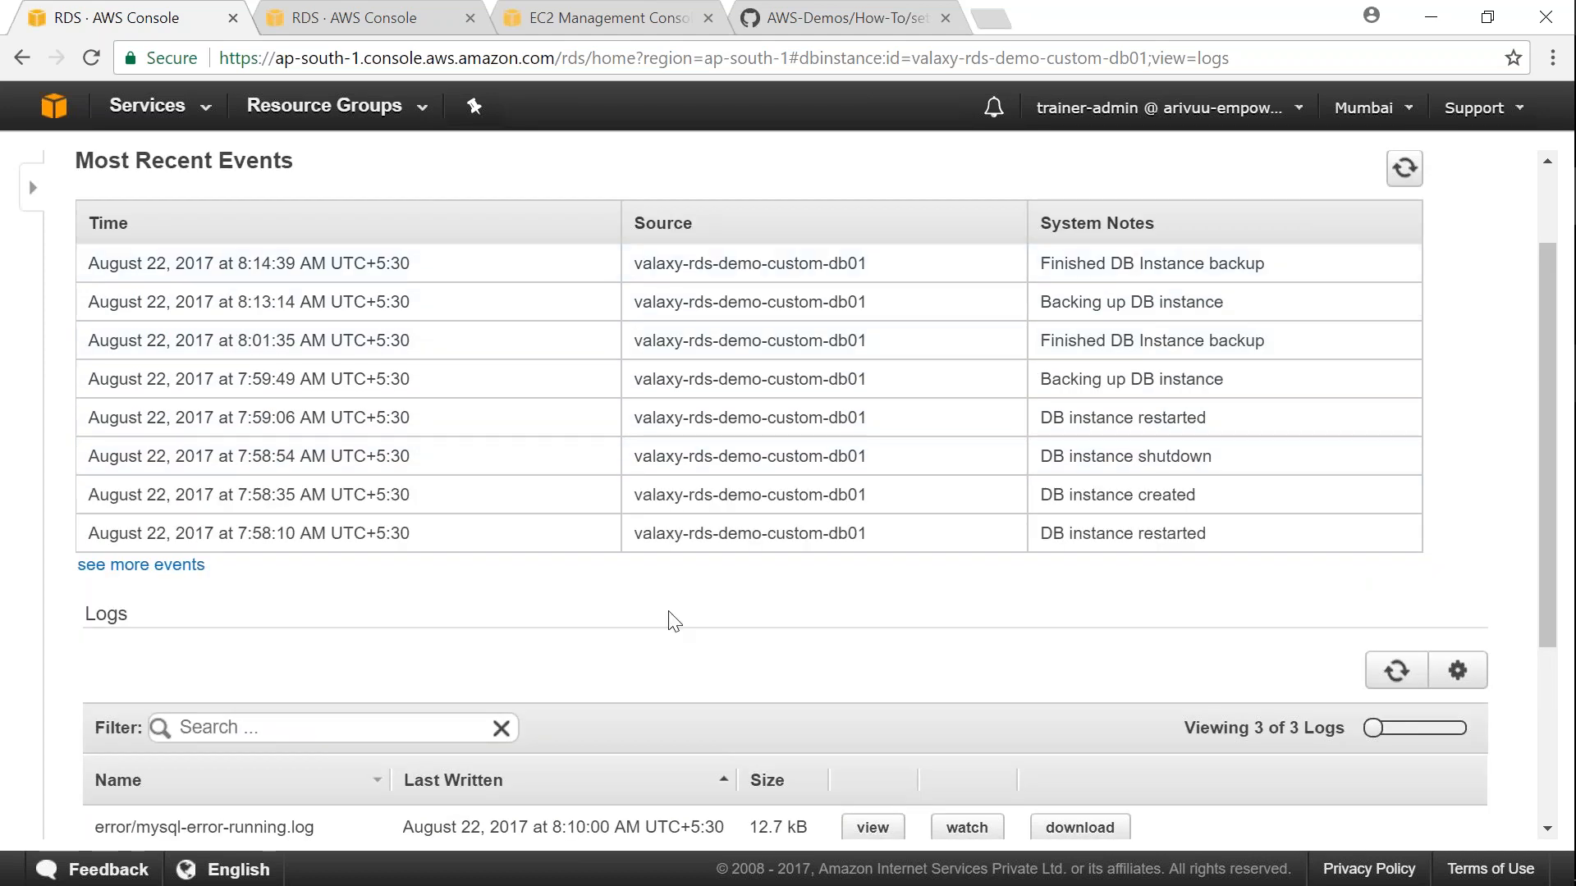
pyautogui.scroll(-3, 668, 615)
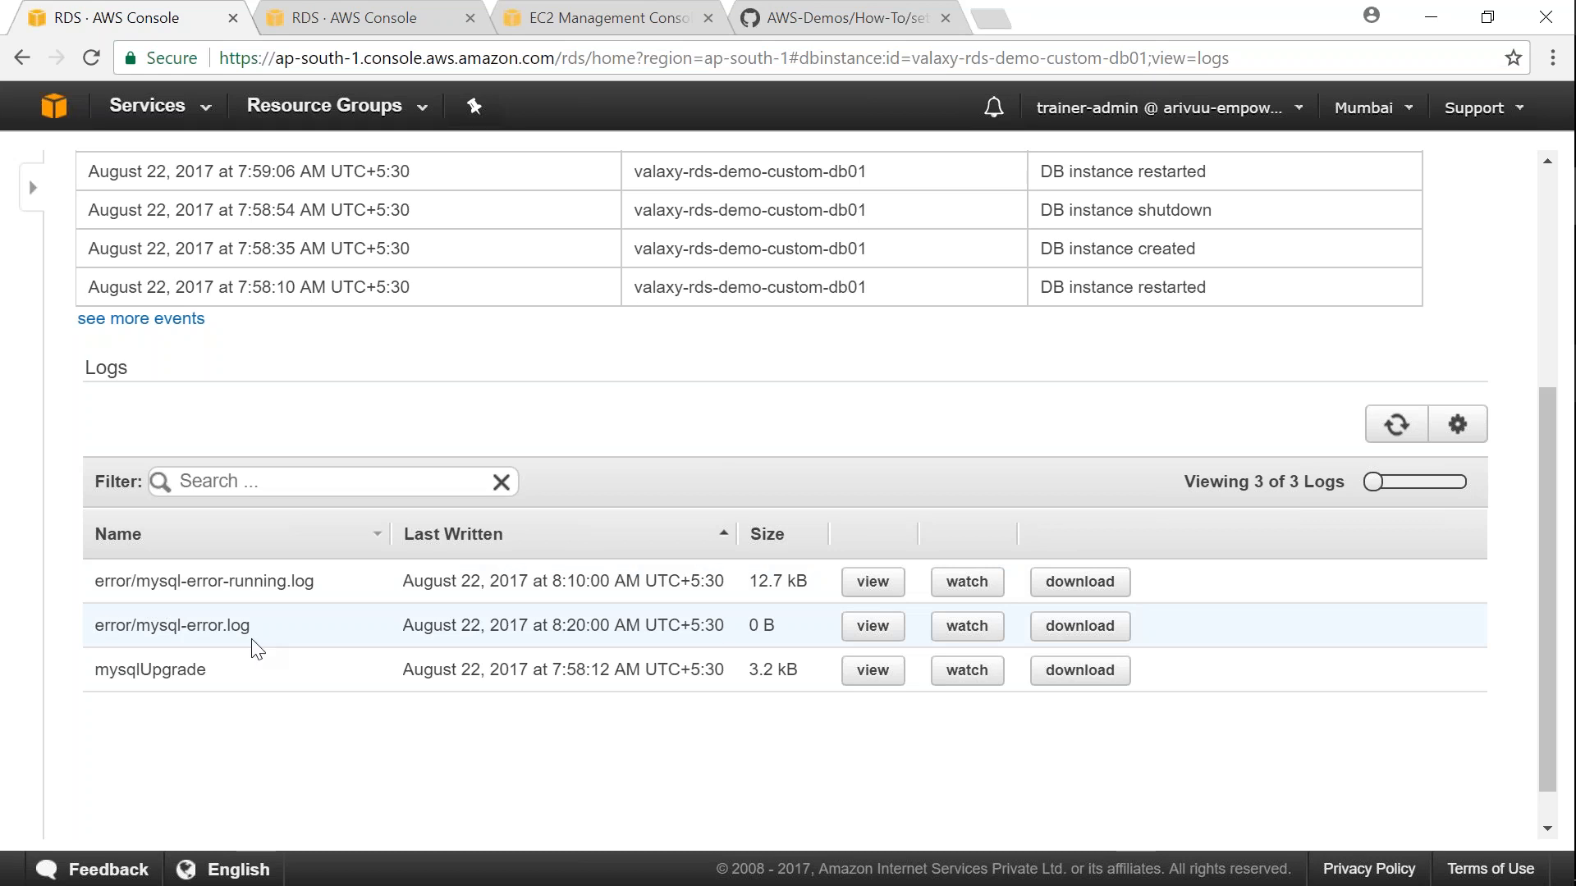
# View error/mysql-error-running.log through to its end and close the log
pyautogui.moveTo(104, 581); pyautogui.dragTo(337, 579)
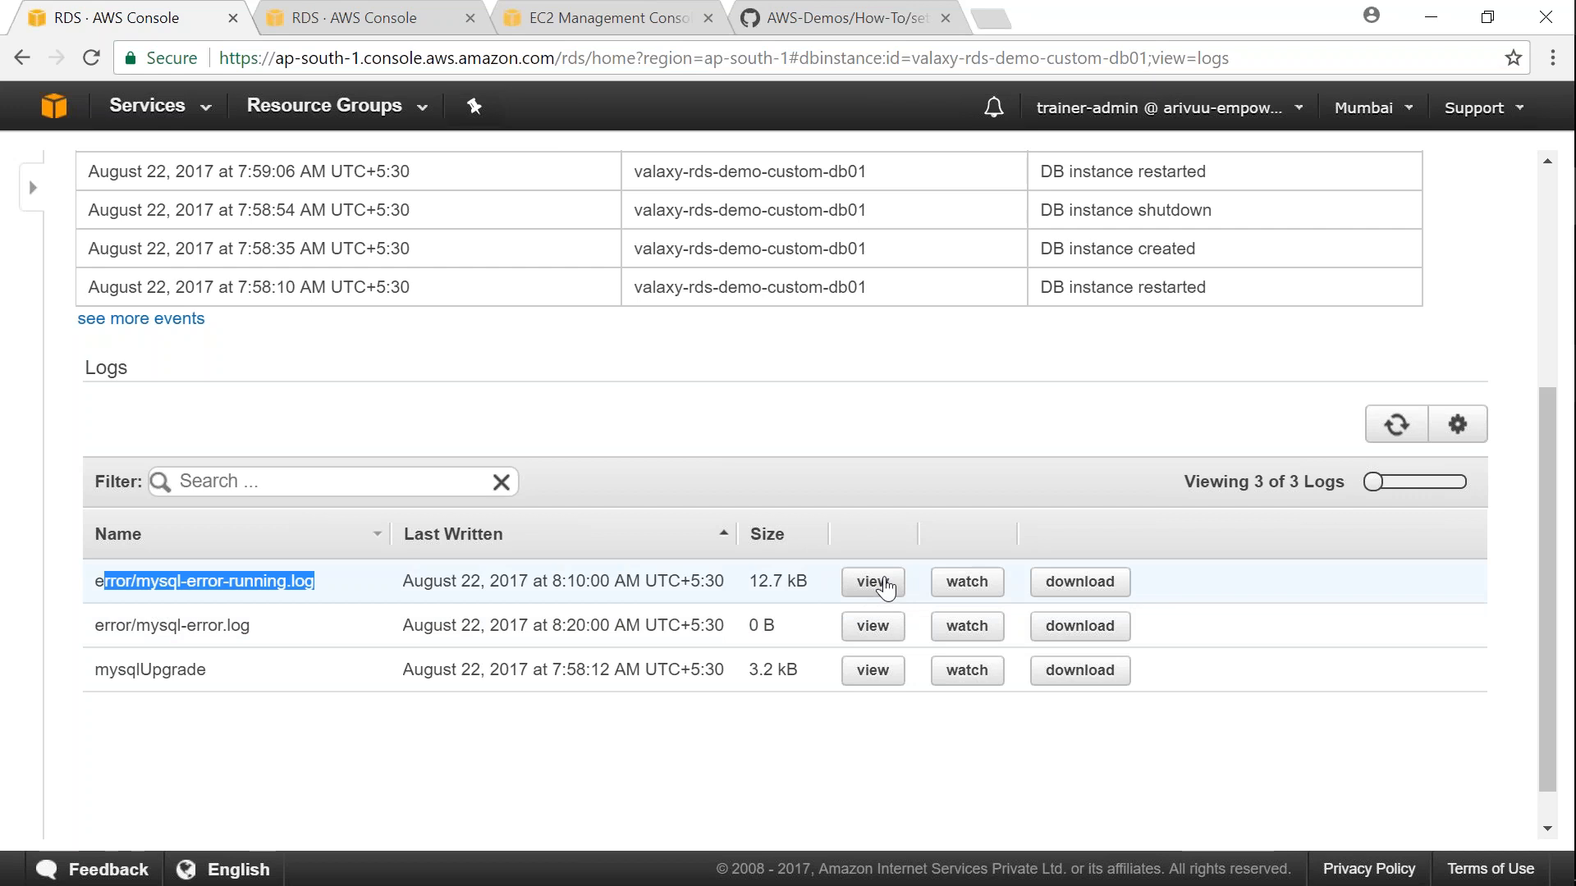
pyautogui.click(884, 584)
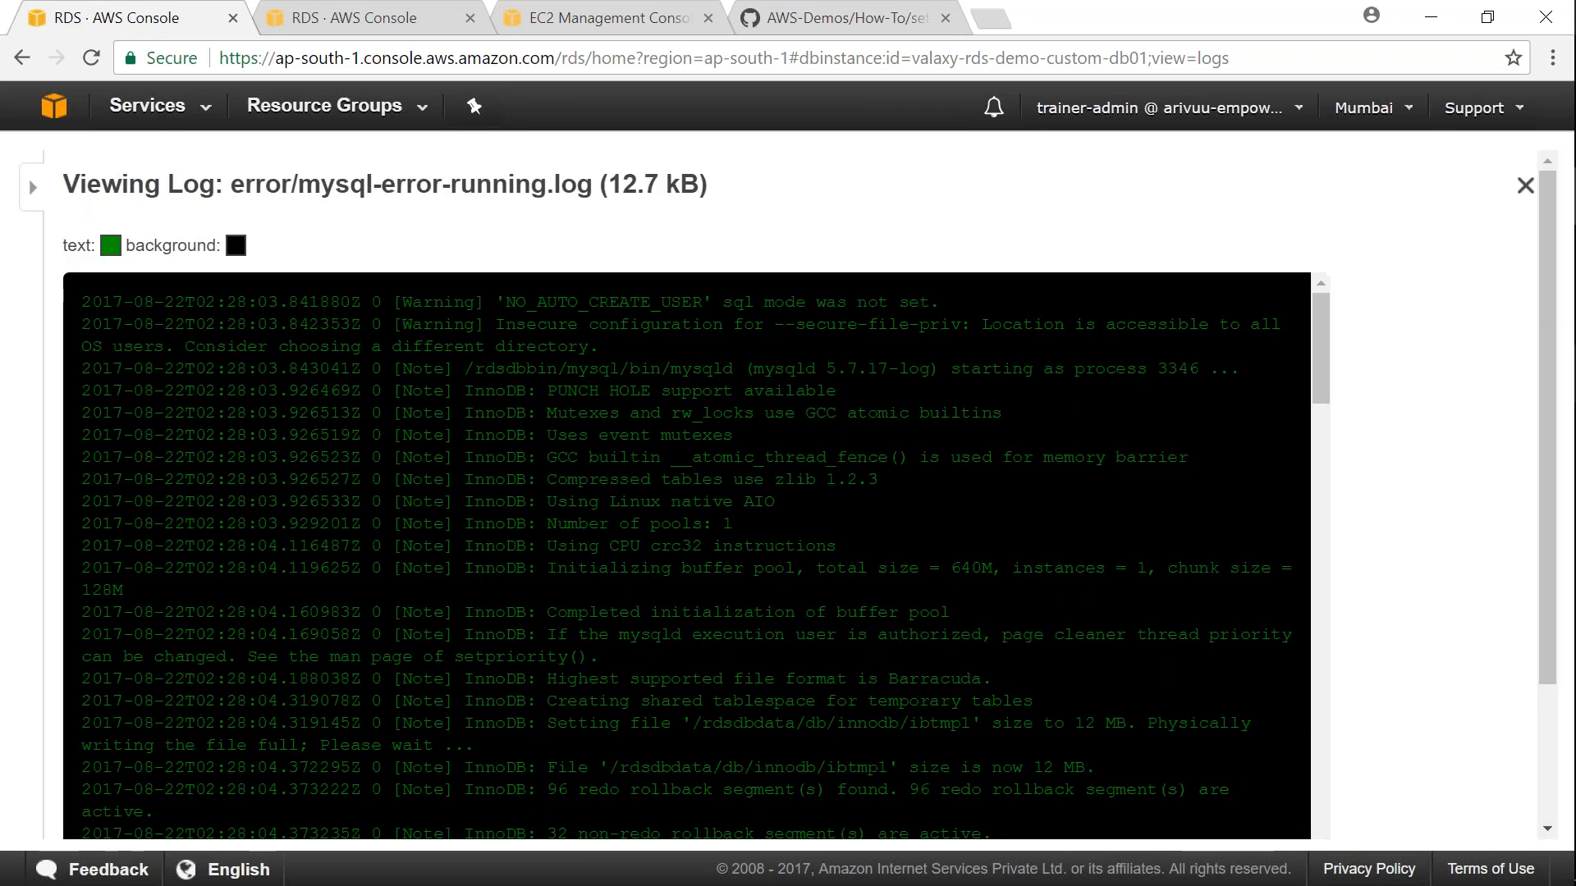
pyautogui.scroll(-7, 697, 644)
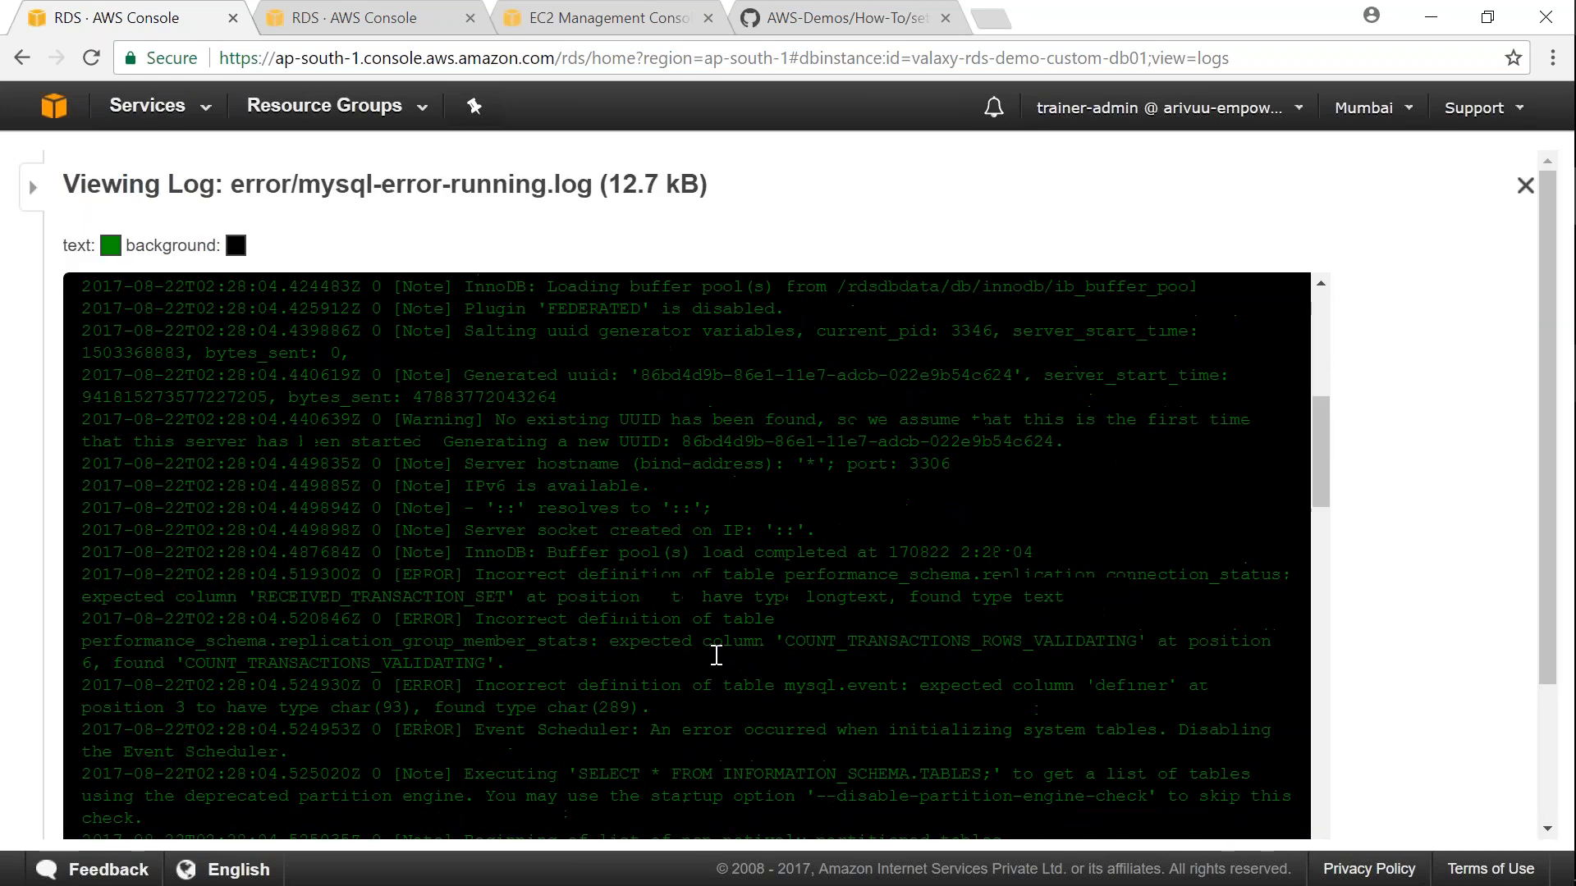
pyautogui.scroll(-10, 722, 665)
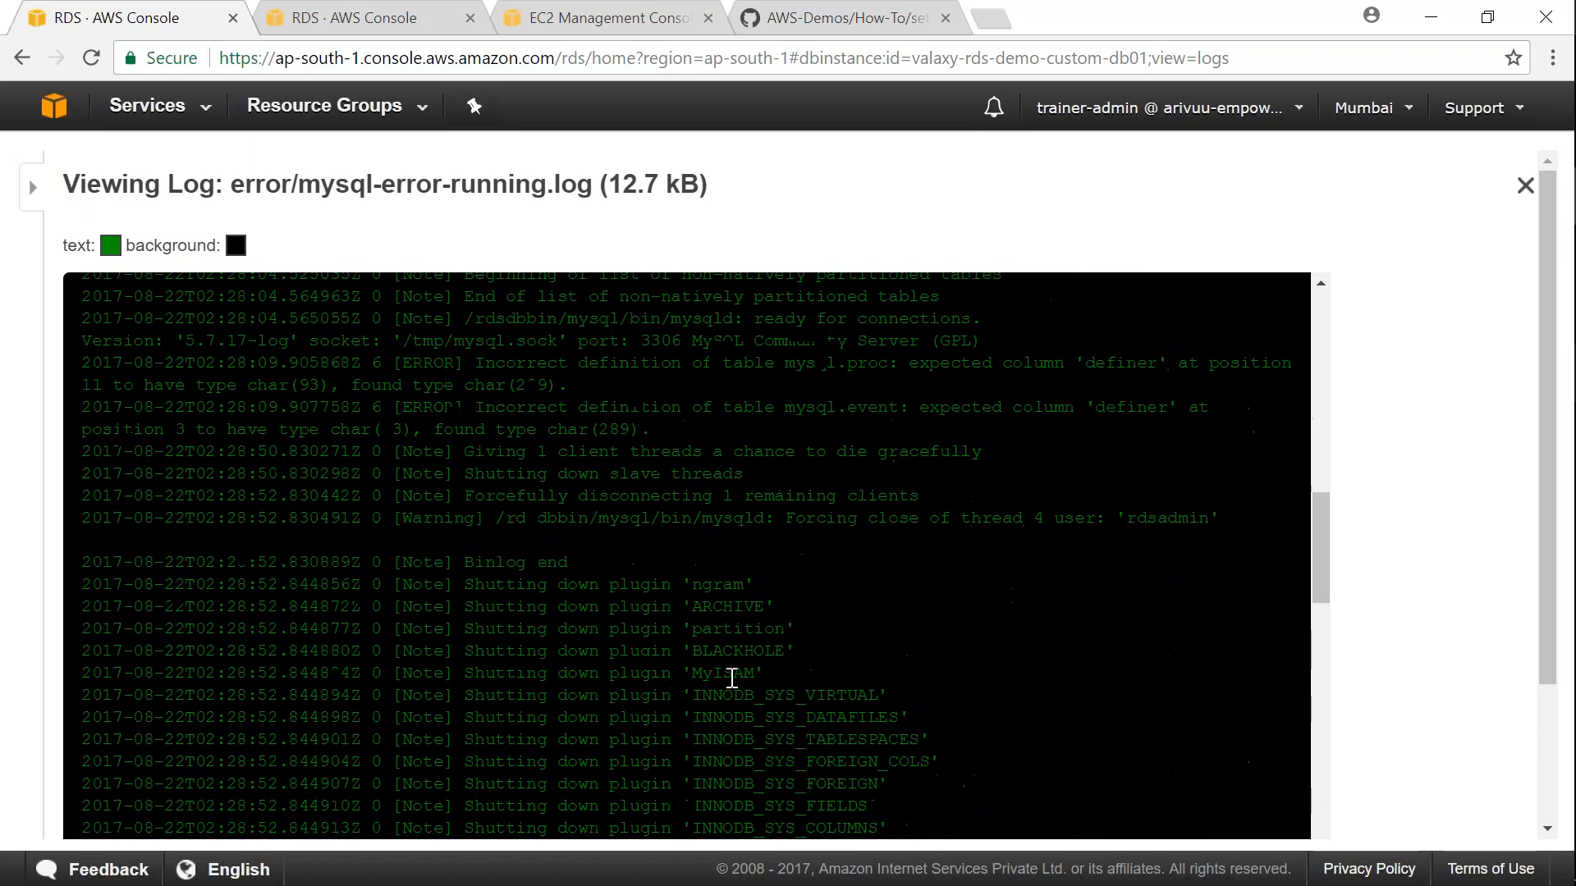
pyautogui.scroll(-7, 736, 703)
pyautogui.scroll(-8, 737, 709)
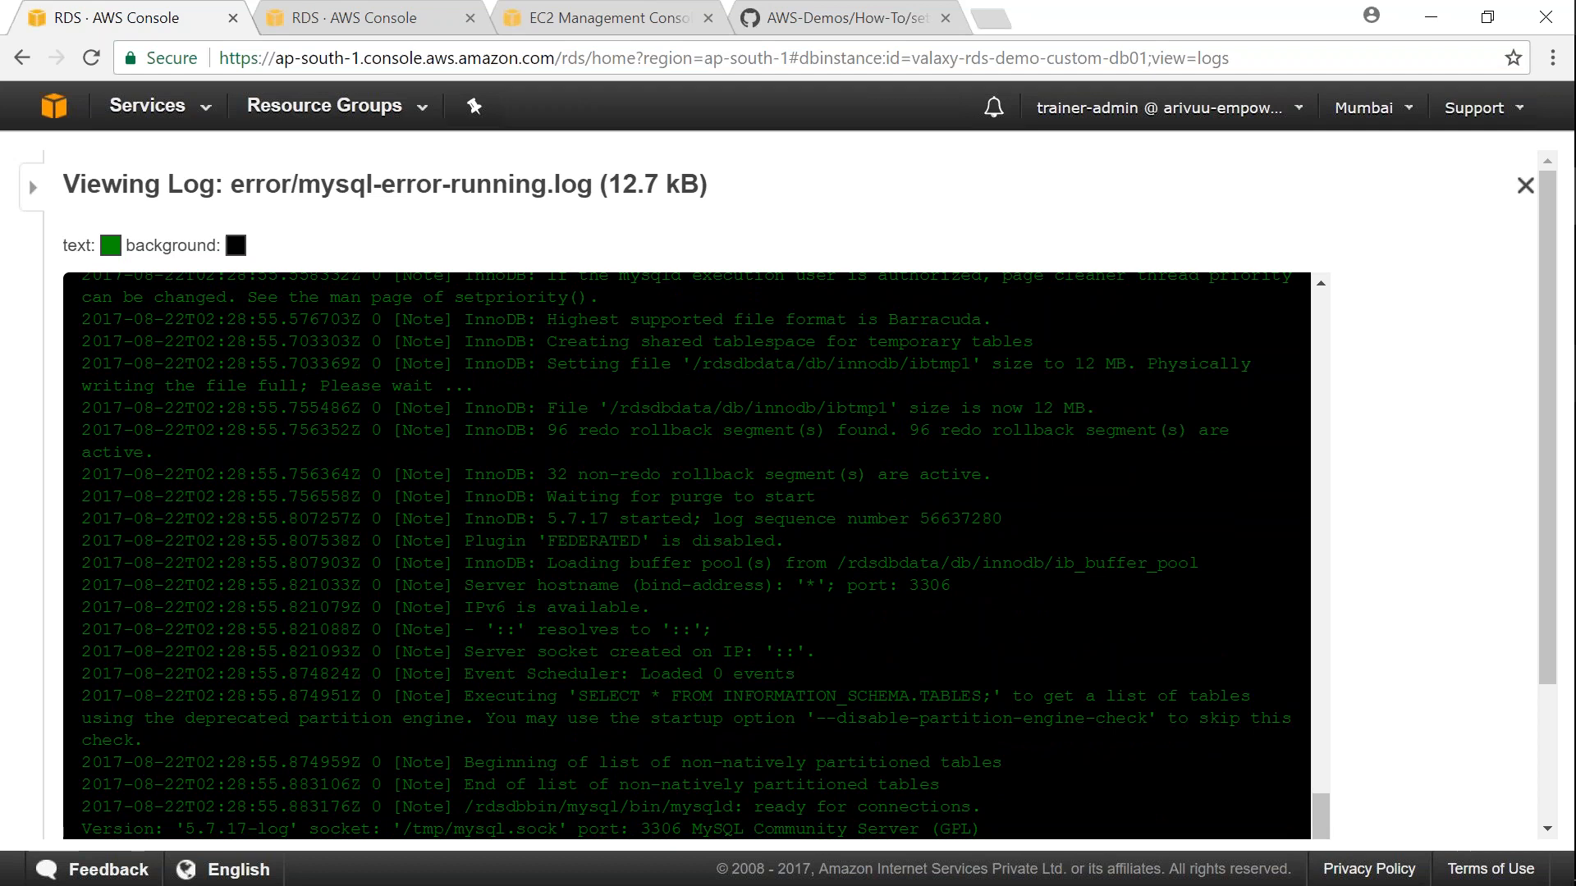
pyautogui.scroll(-3, 737, 709)
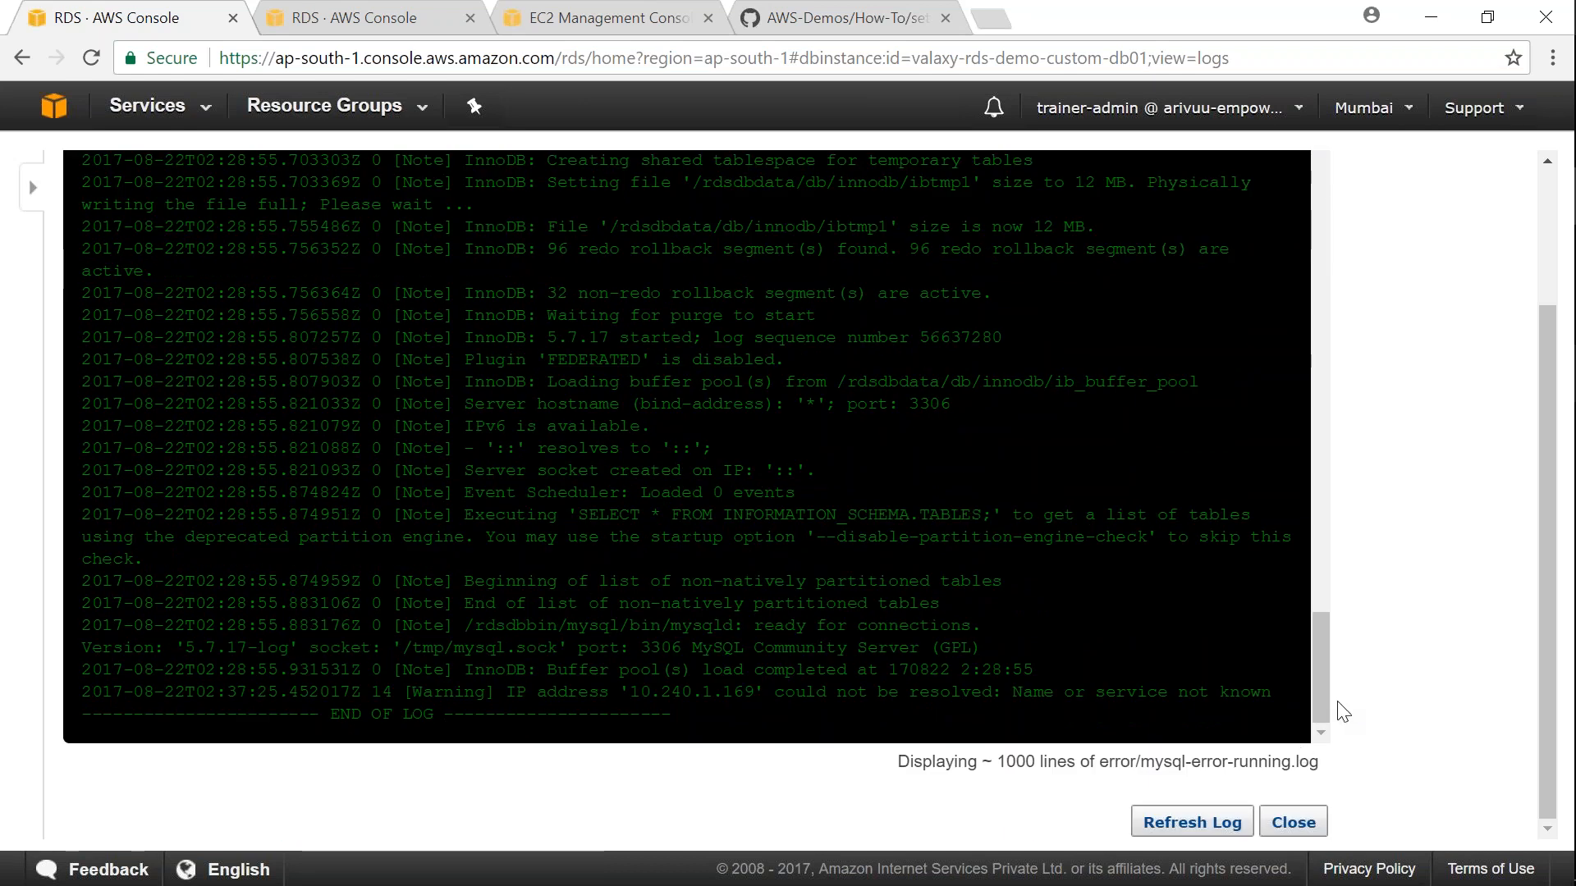
pyautogui.moveTo(1325, 710); pyautogui.dragTo(1317, 195)
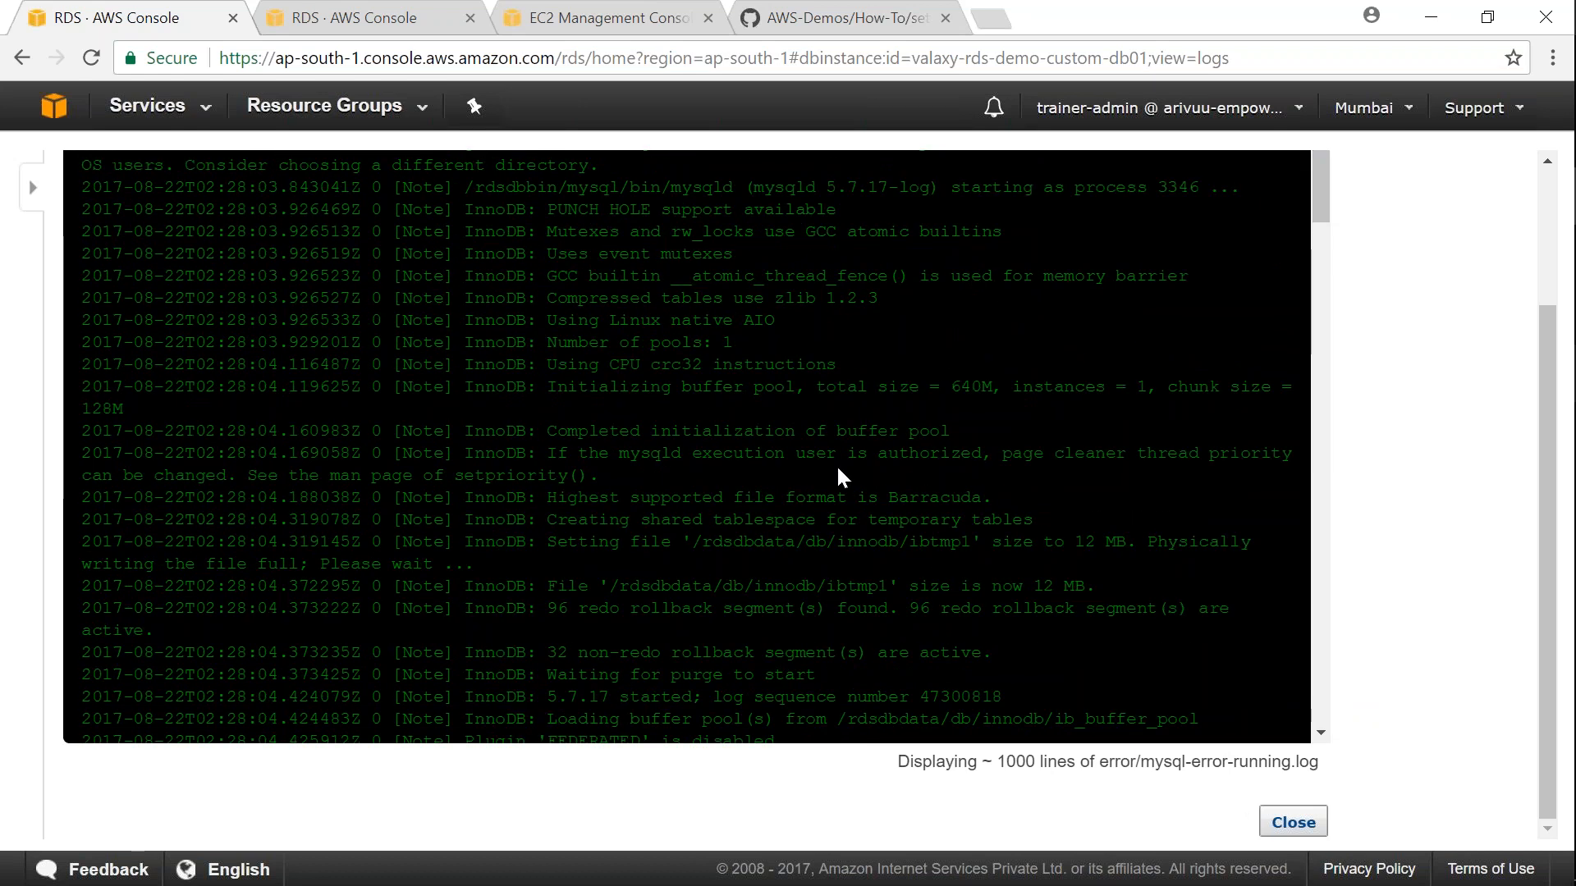
pyautogui.click(1293, 822)
# Review the details of valaxy-rds-demo-custom-db01, including its backup, maintenance and tag sections
pyautogui.scroll(-2, 469, 681)
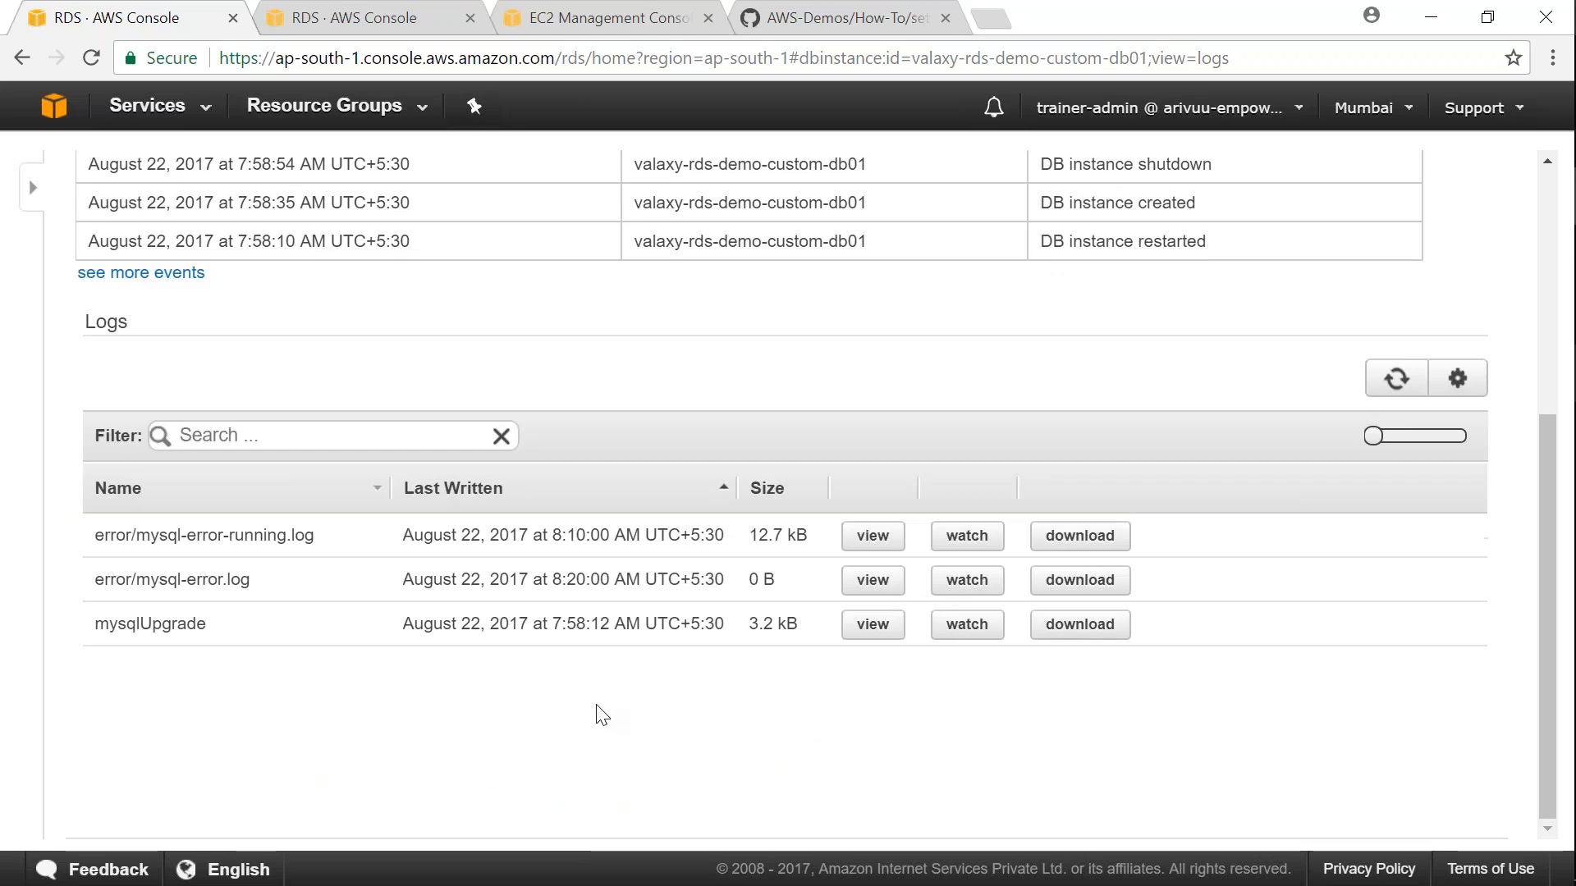
pyautogui.scroll(1, 542, 710)
pyautogui.scroll(4, 575, 718)
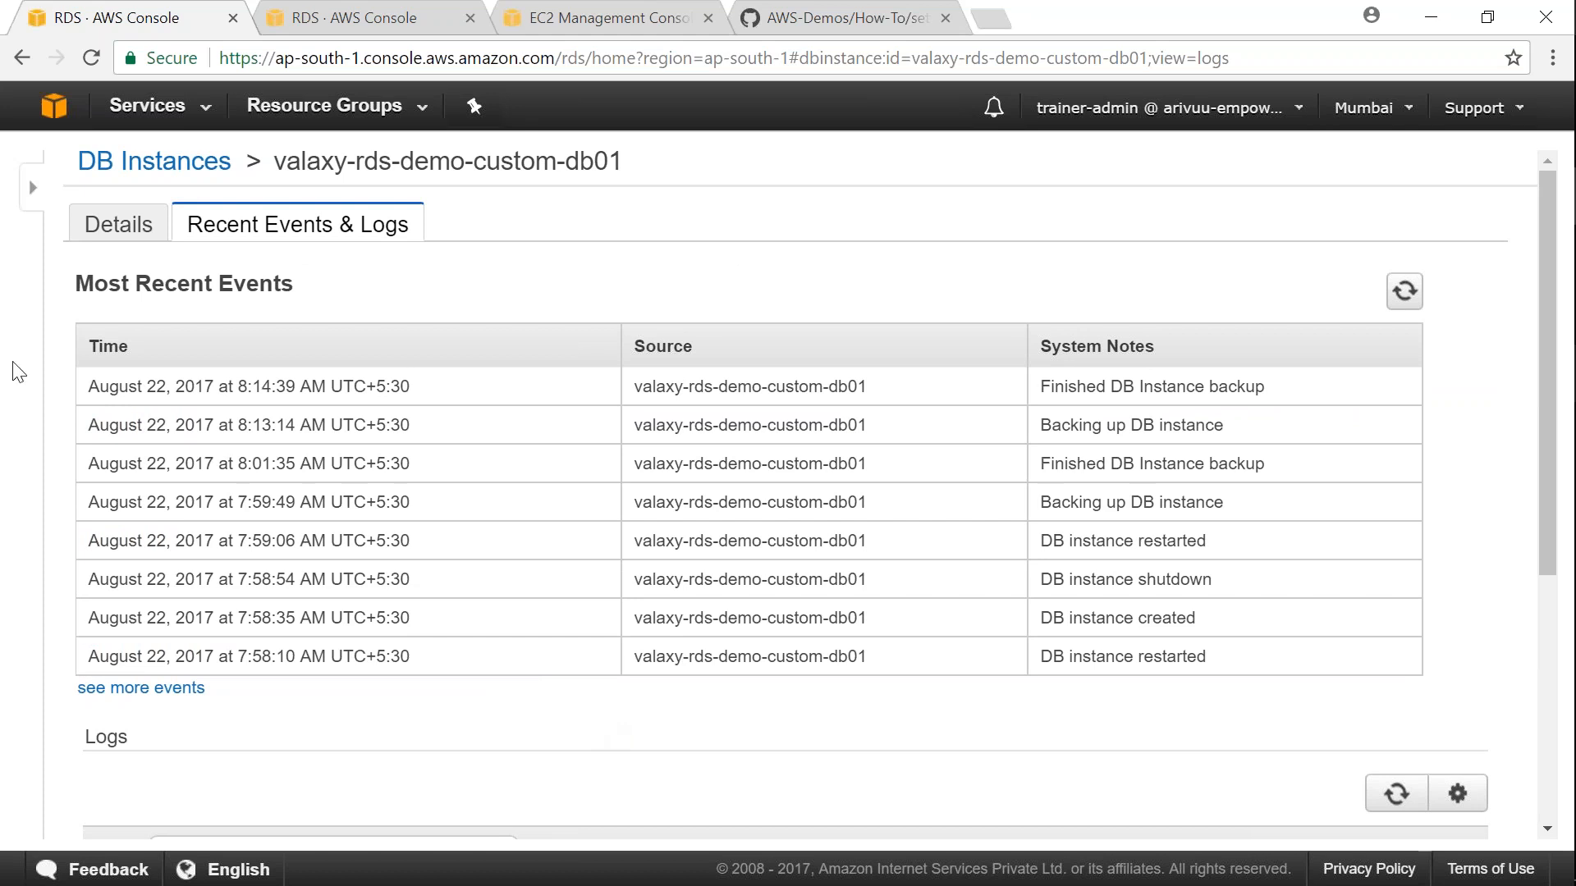
pyautogui.click(115, 232)
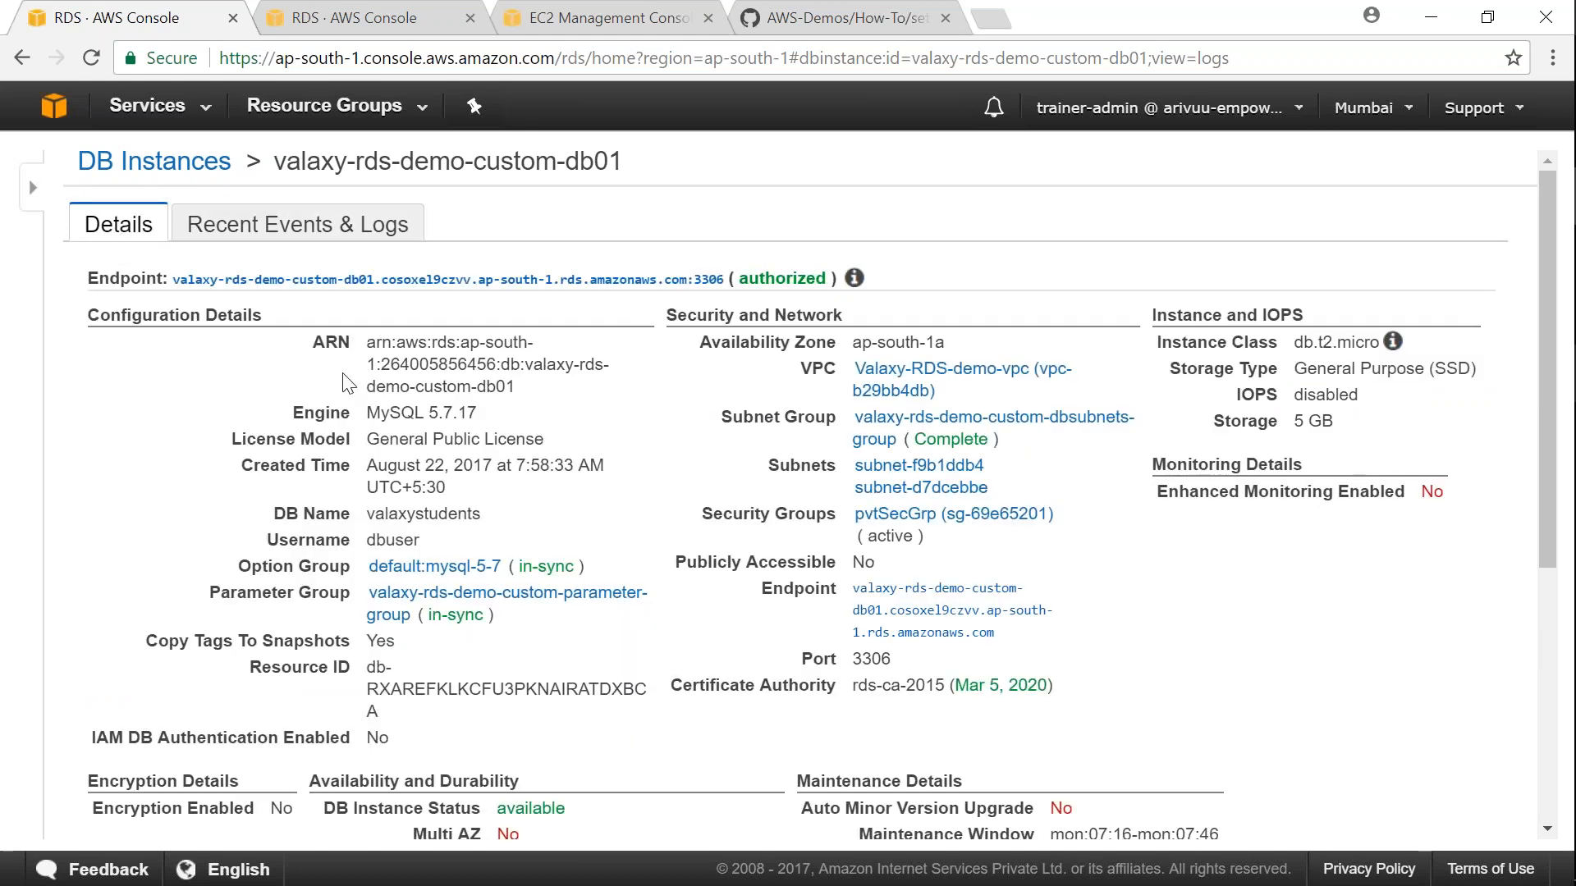
pyautogui.scroll(-3, 349, 390)
pyautogui.scroll(-2, 349, 460)
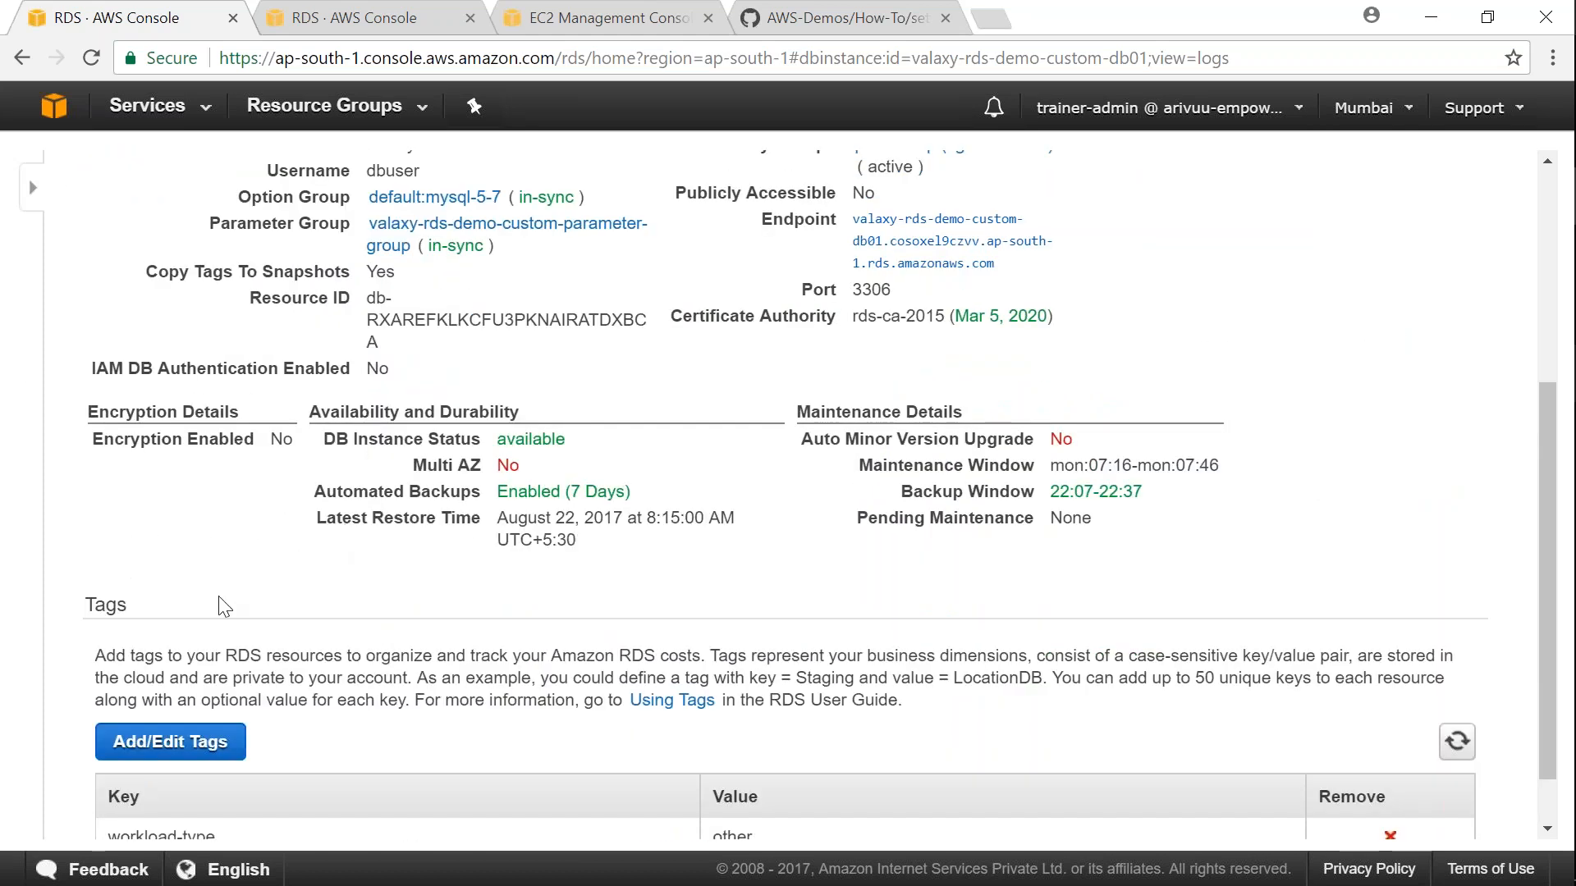
pyautogui.scroll(-1, 222, 608)
pyautogui.scroll(6, 221, 580)
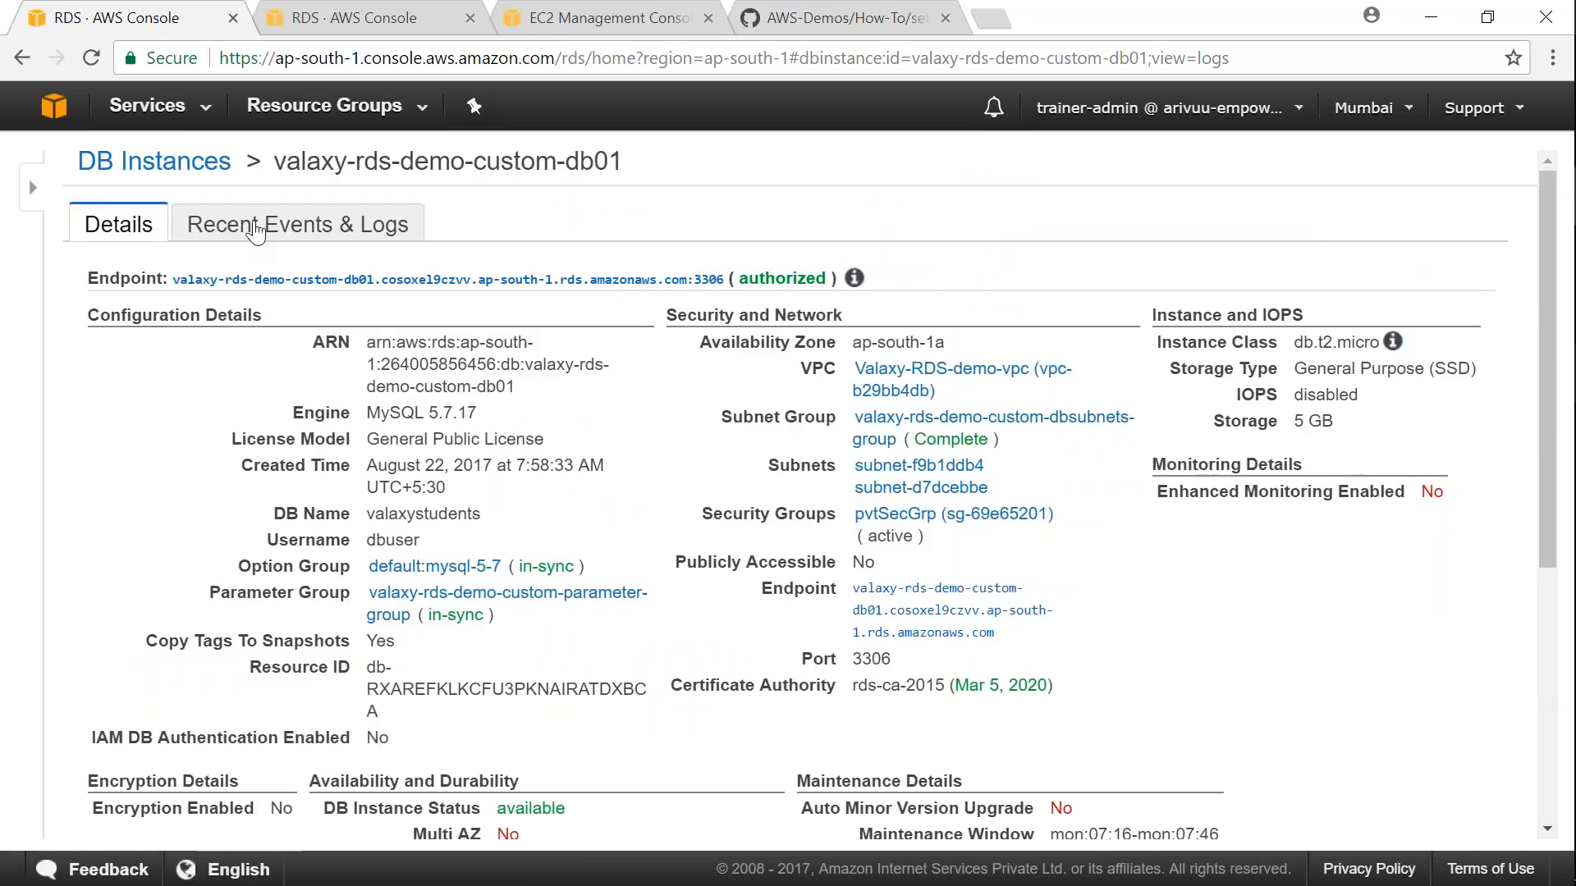
# Return to the DB instances list and examine the CPU, memory and Read IOPS monitoring of valaxy-rds-demo-custom-db01
pyautogui.click(154, 161)
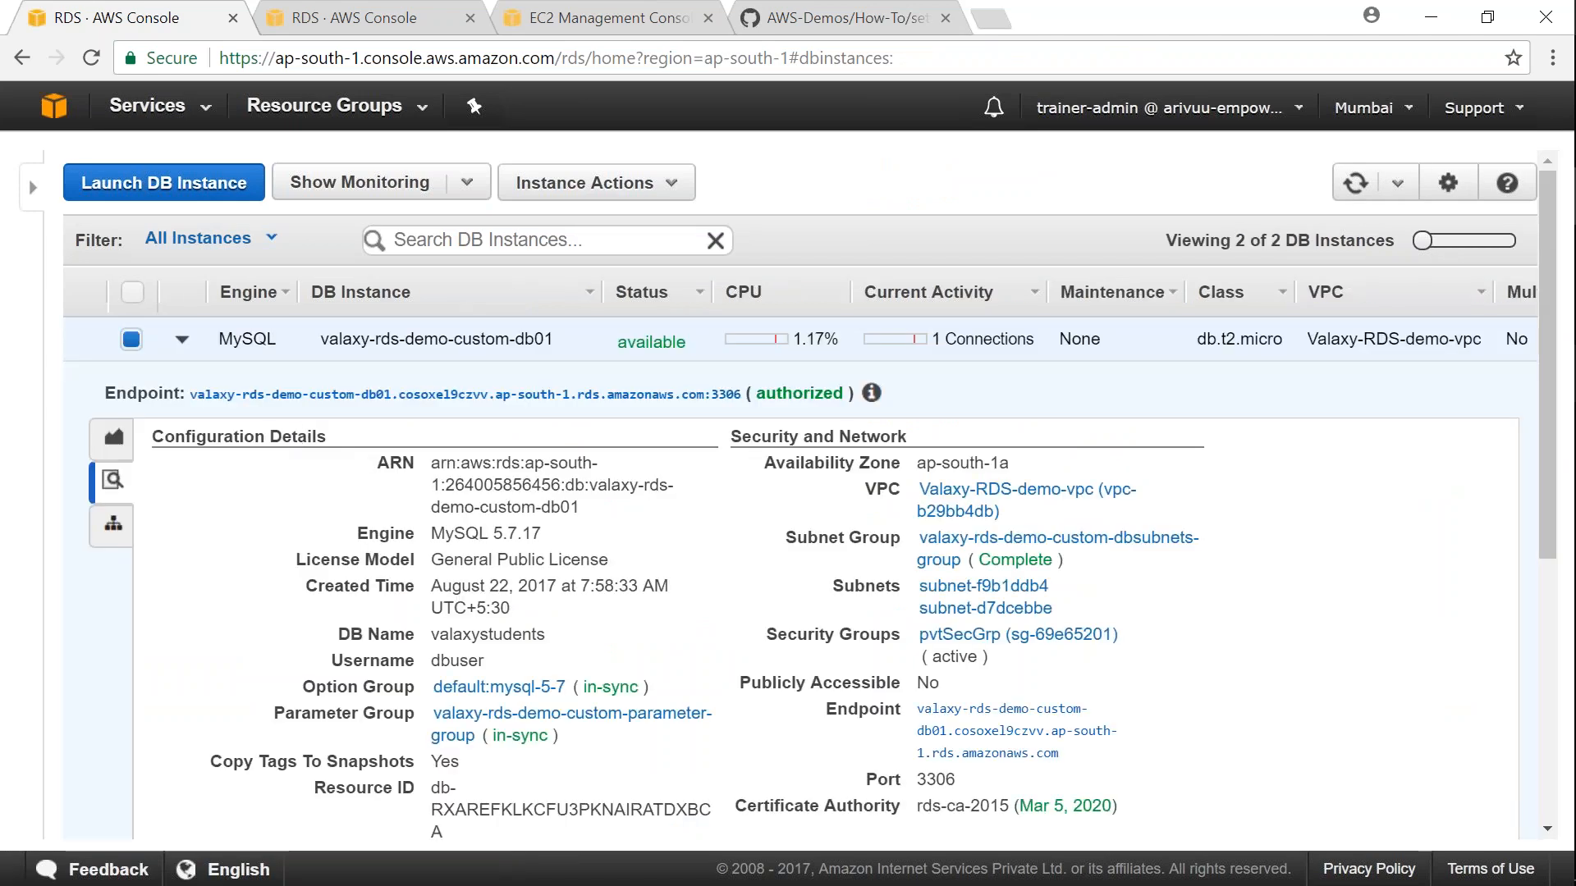
pyautogui.click(114, 444)
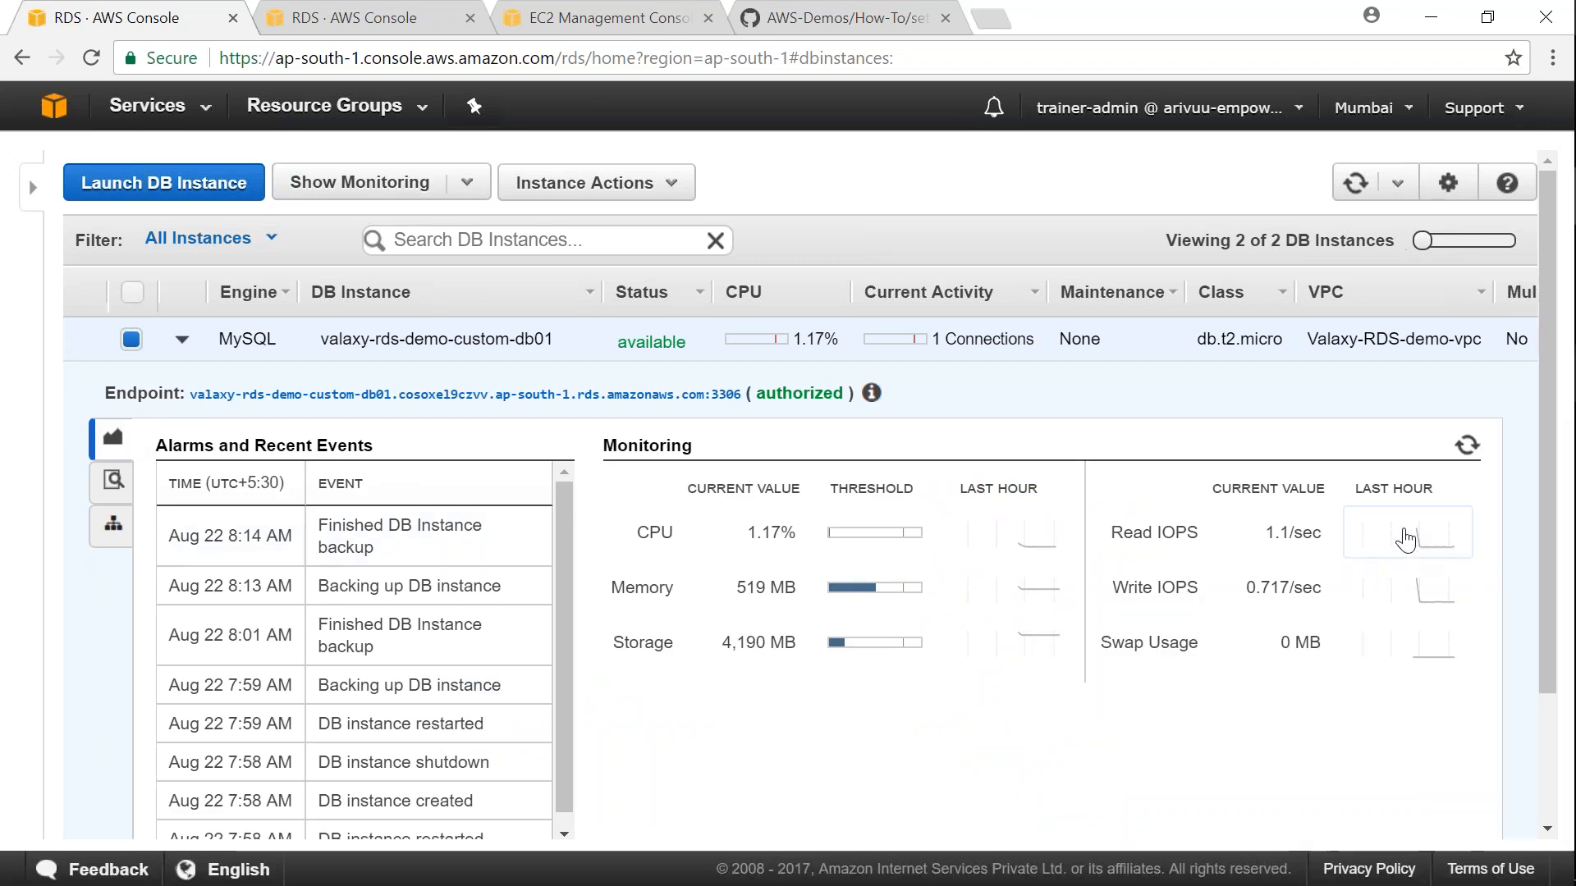
pyautogui.moveTo(1428, 548)
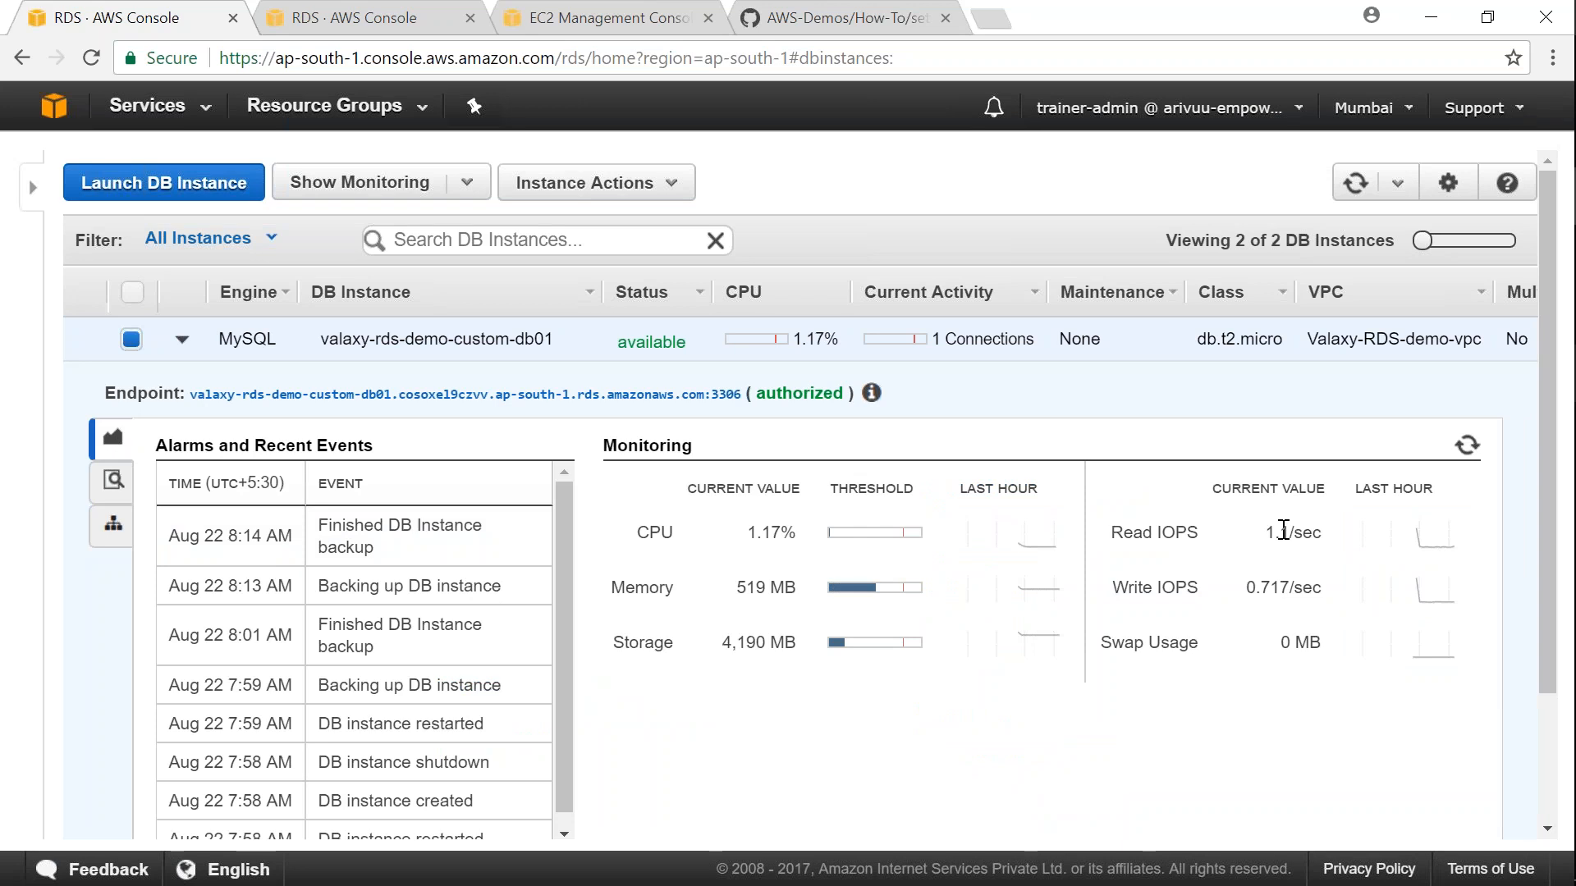
pyautogui.moveTo(1266, 532); pyautogui.dragTo(1314, 531)
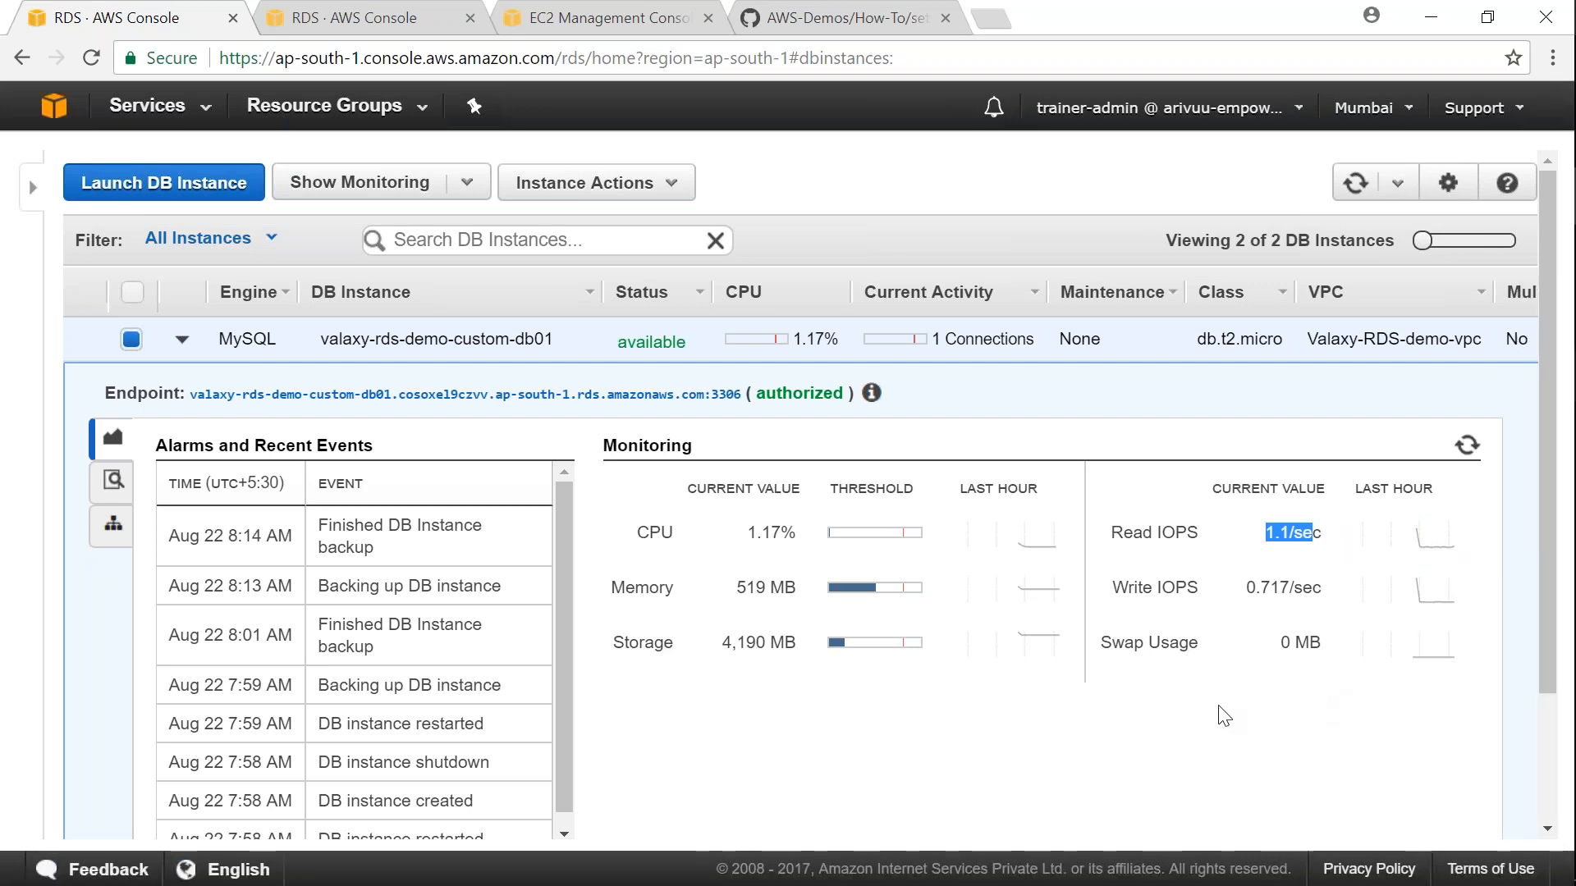
pyautogui.moveTo(1026, 558)
pyautogui.moveTo(1017, 599)
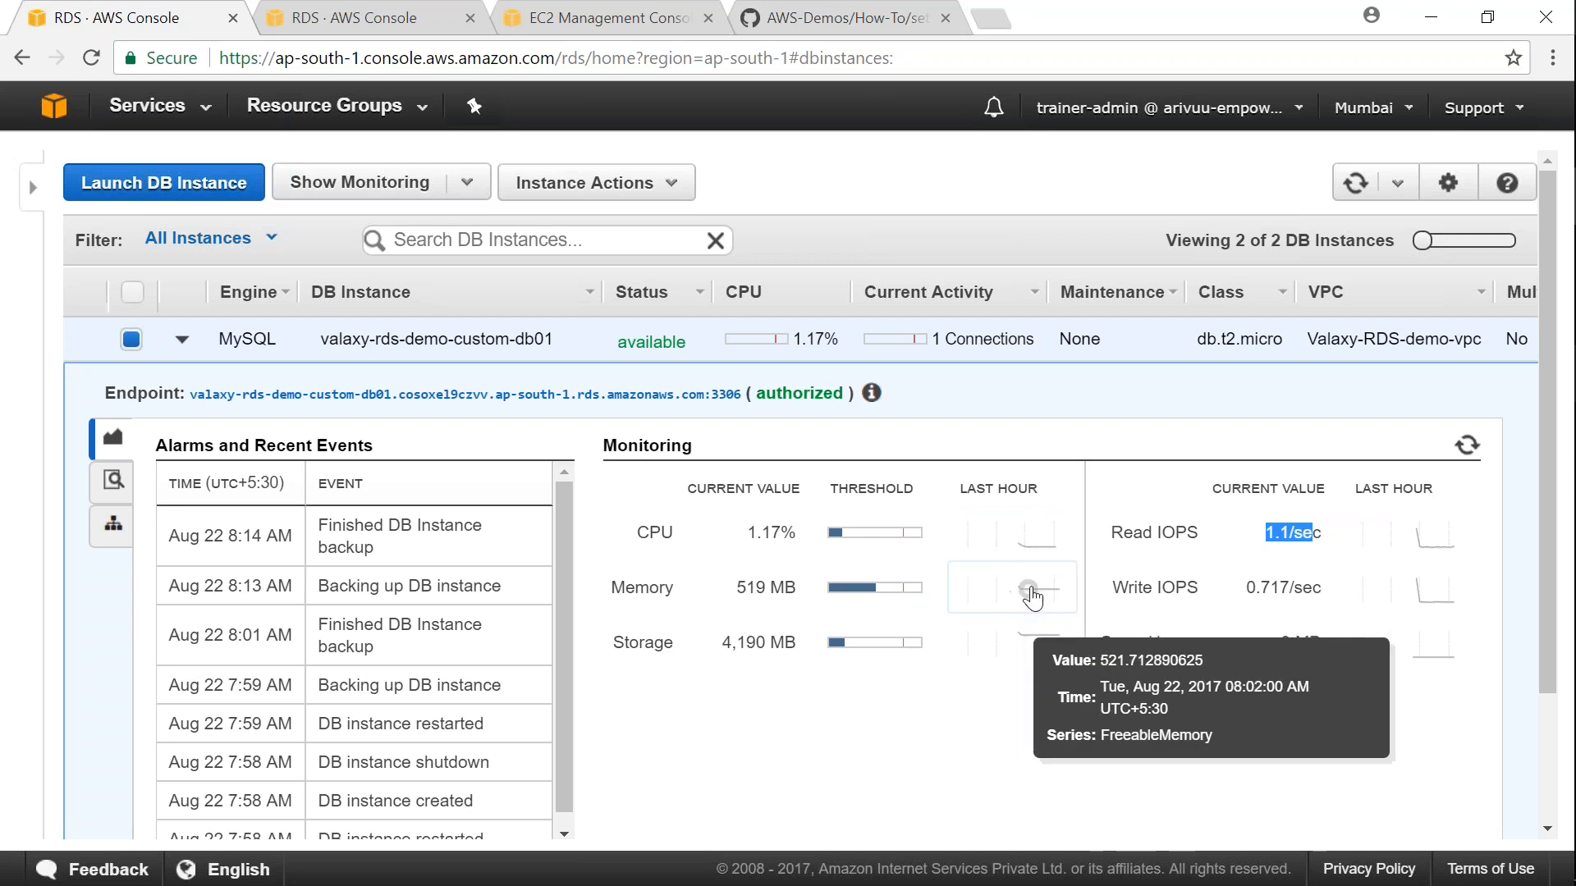
pyautogui.scroll(-2, 932, 721)
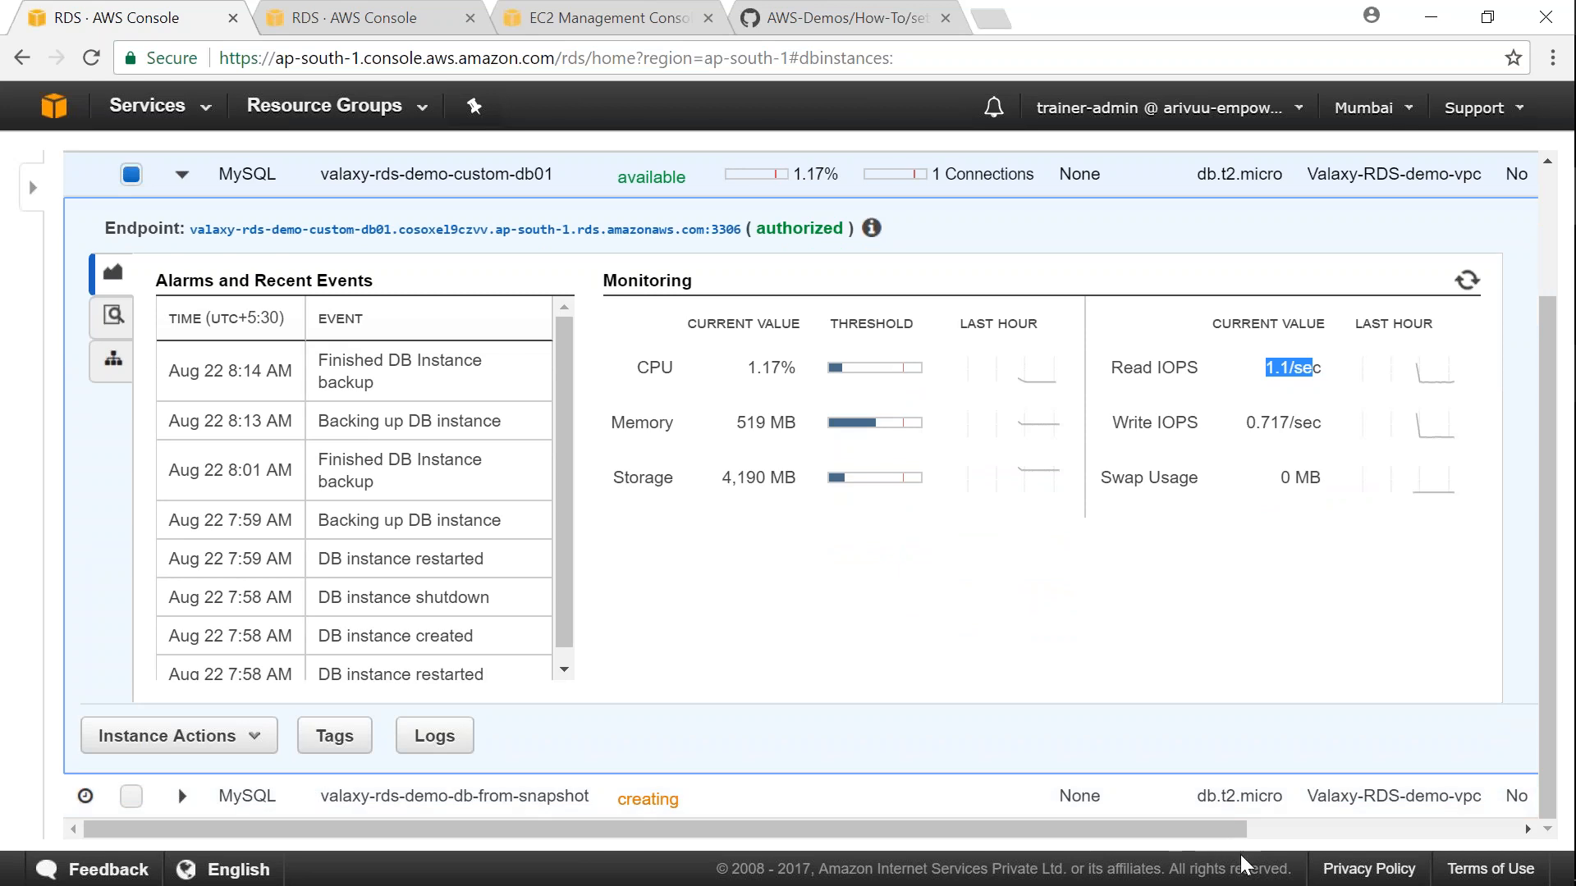
# Expand the valaxy-rds-demo-db-from-snapshot instance and copy its endpoint
pyautogui.click(347, 800)
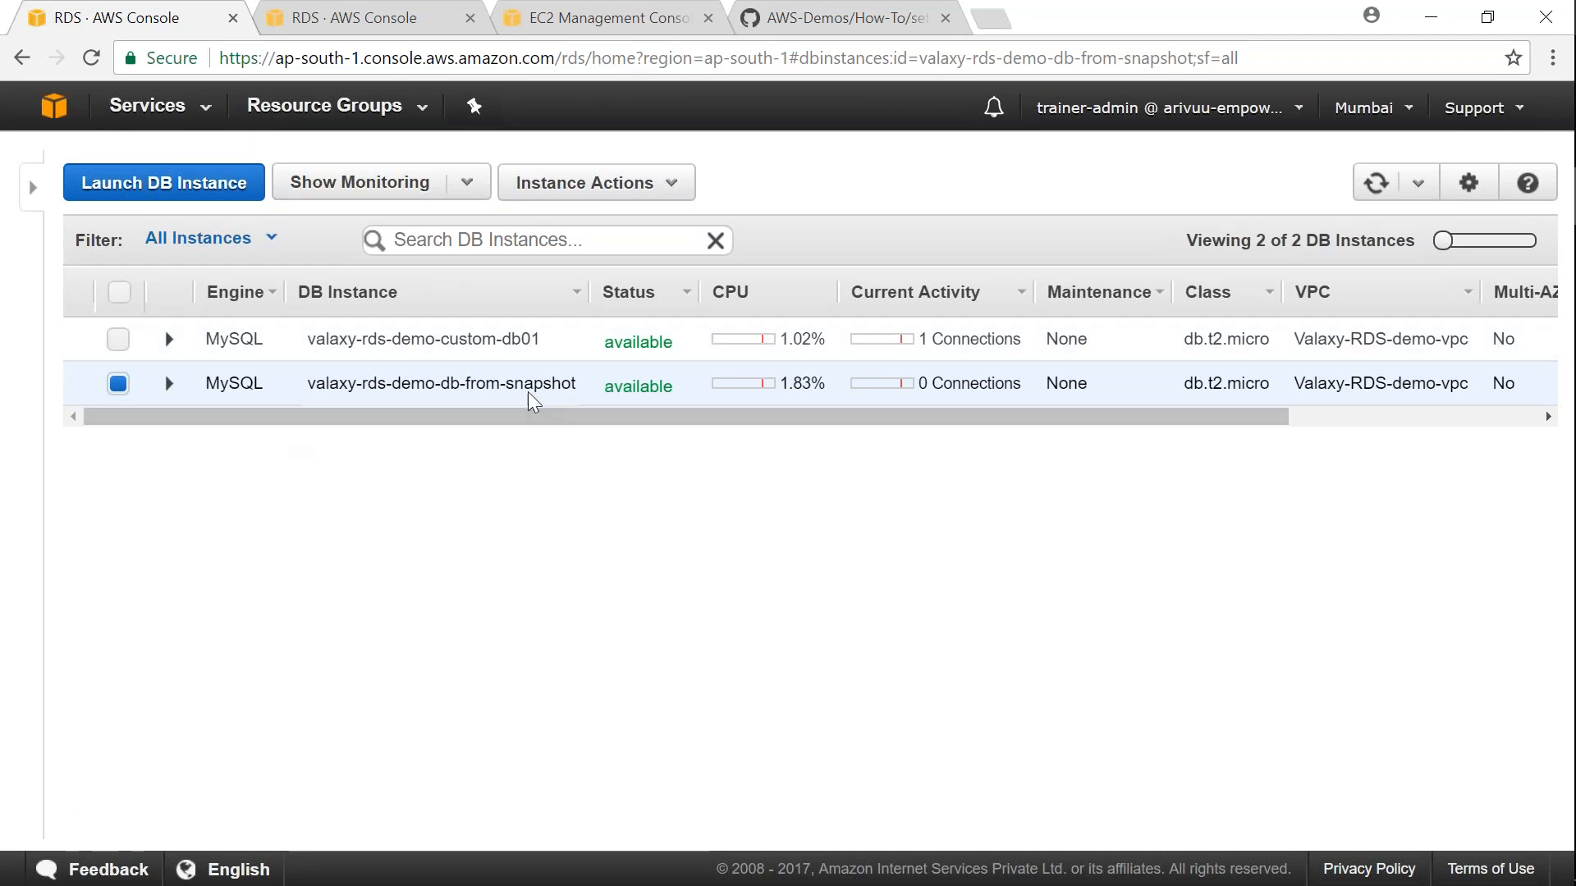
pyautogui.doubleClick(642, 386)
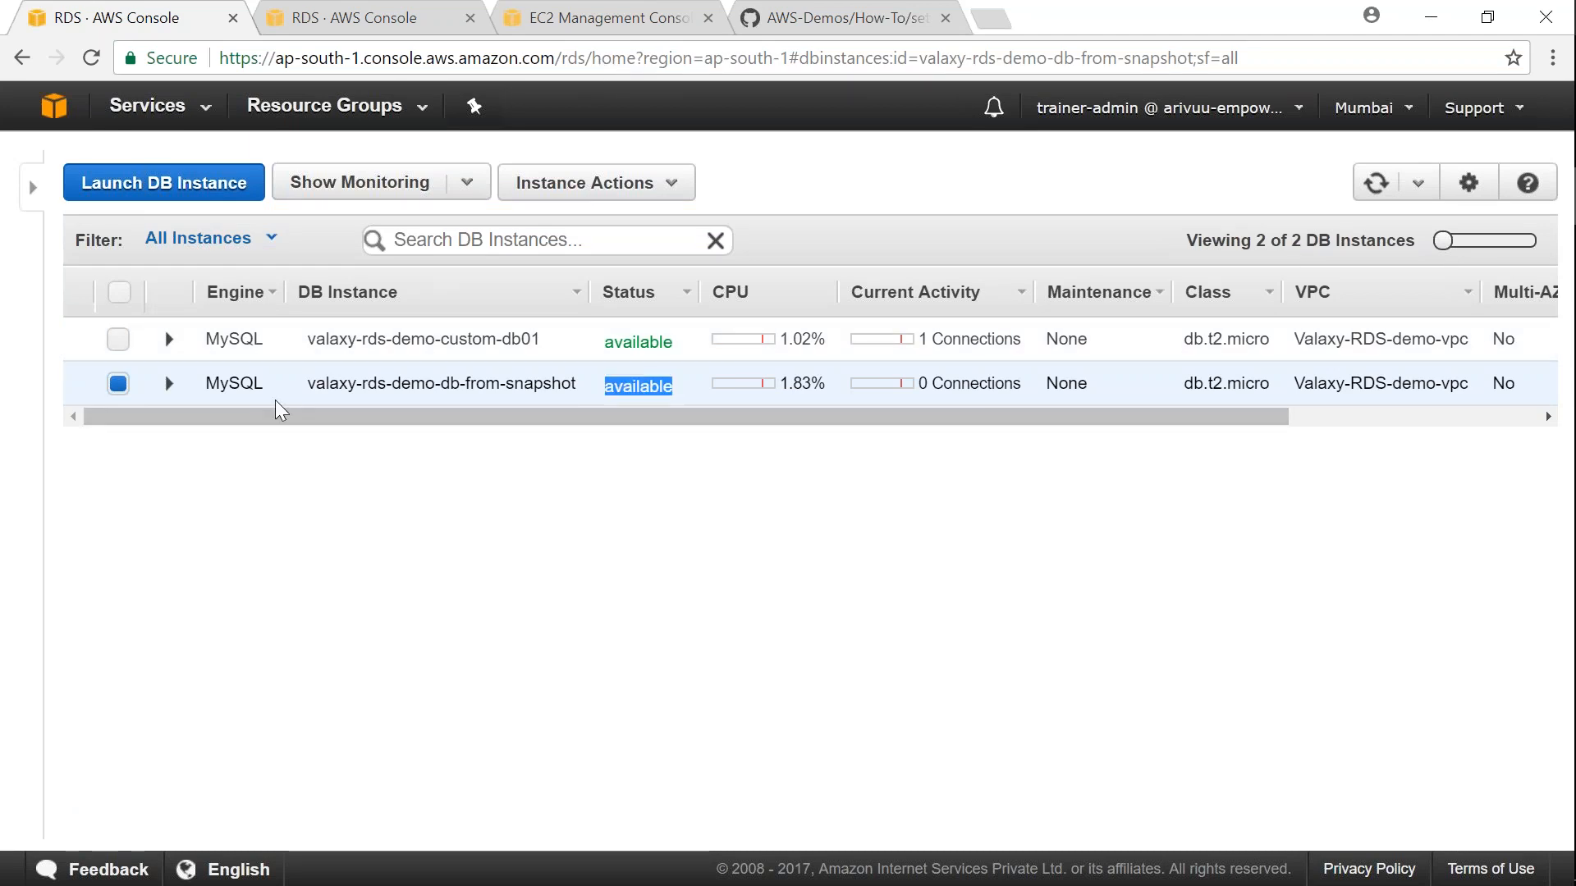
pyautogui.click(172, 398)
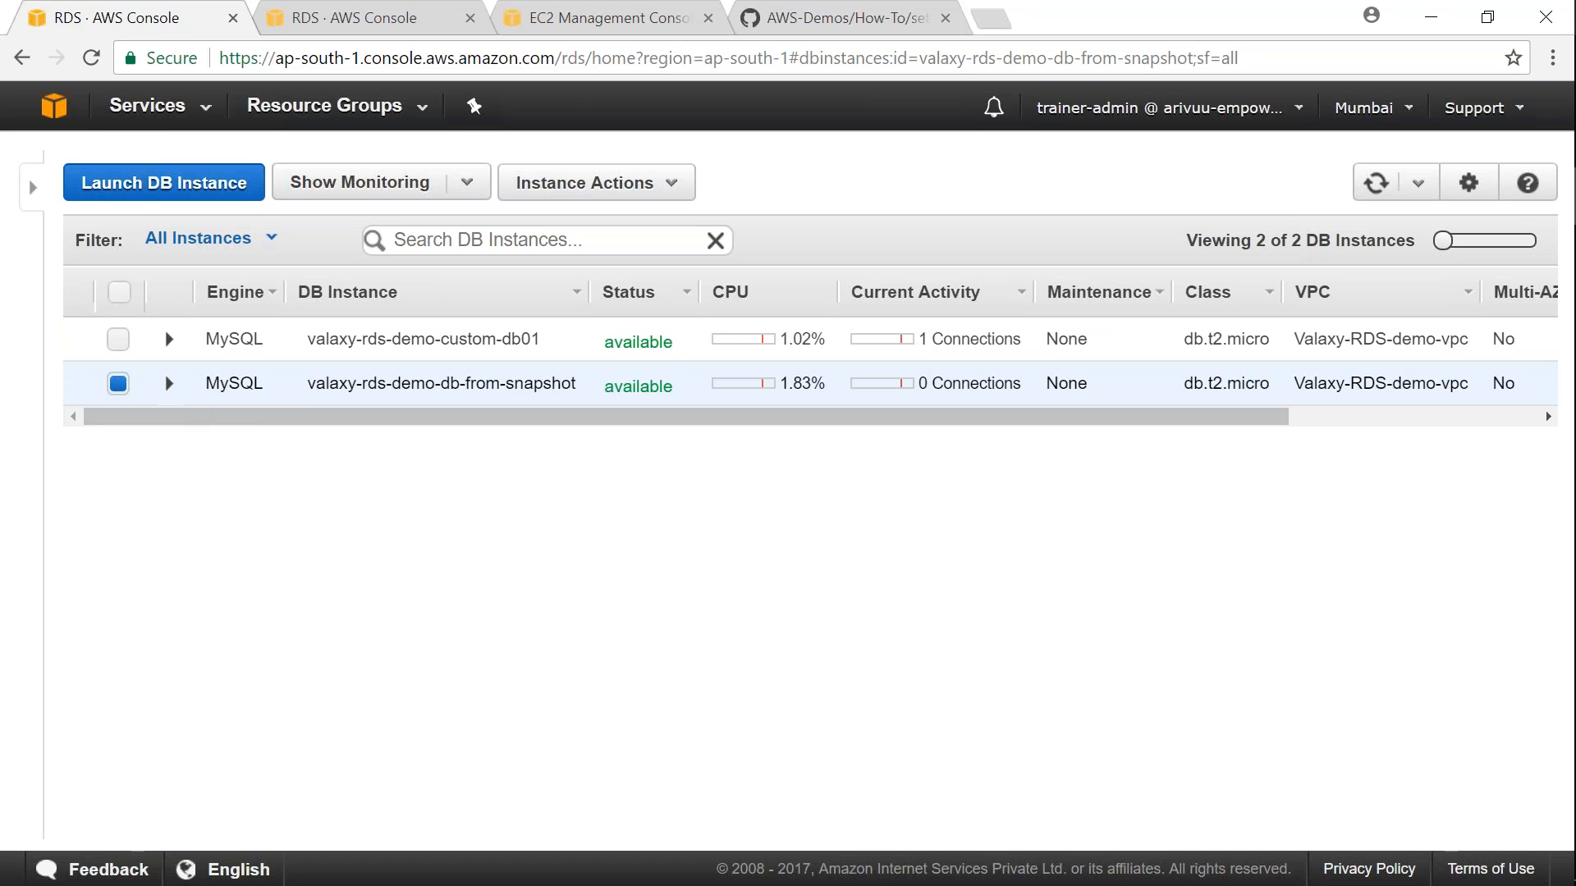
pyautogui.click(169, 384)
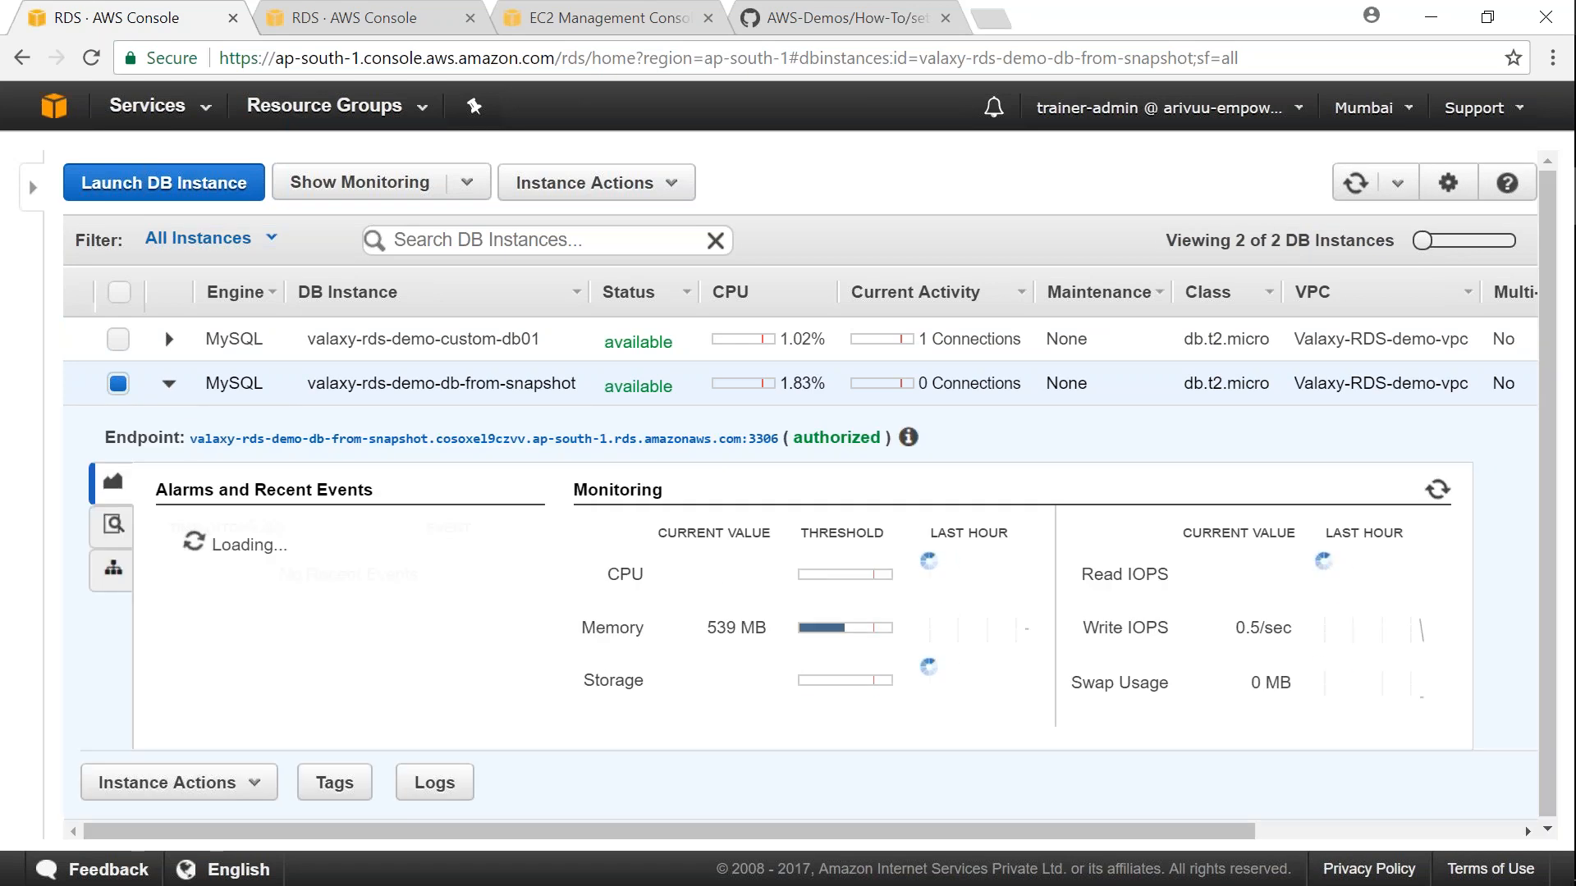
pyautogui.moveTo(189, 438); pyautogui.dragTo(742, 448)
pyautogui.hotkey('ctrl', 'c')
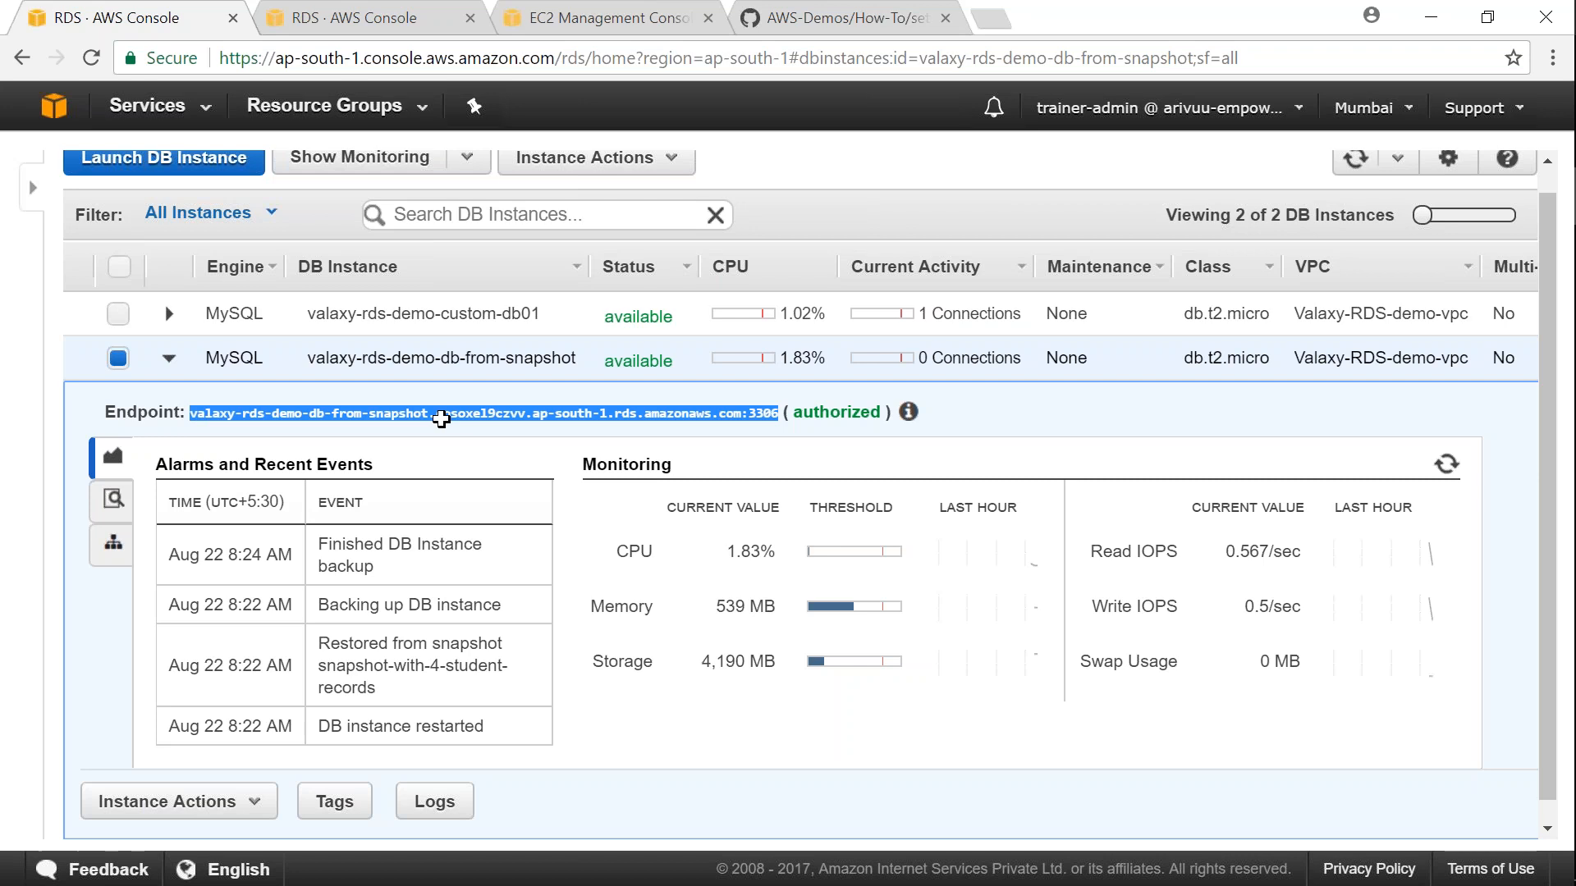
# In Notepad, add a line below the existing mysql commands containing mysql -h followed by the copied restored-instance endpoint
pyautogui.hotkey('alt', 'Tab')
pyautogui.hotkey('alt', 'Tab')
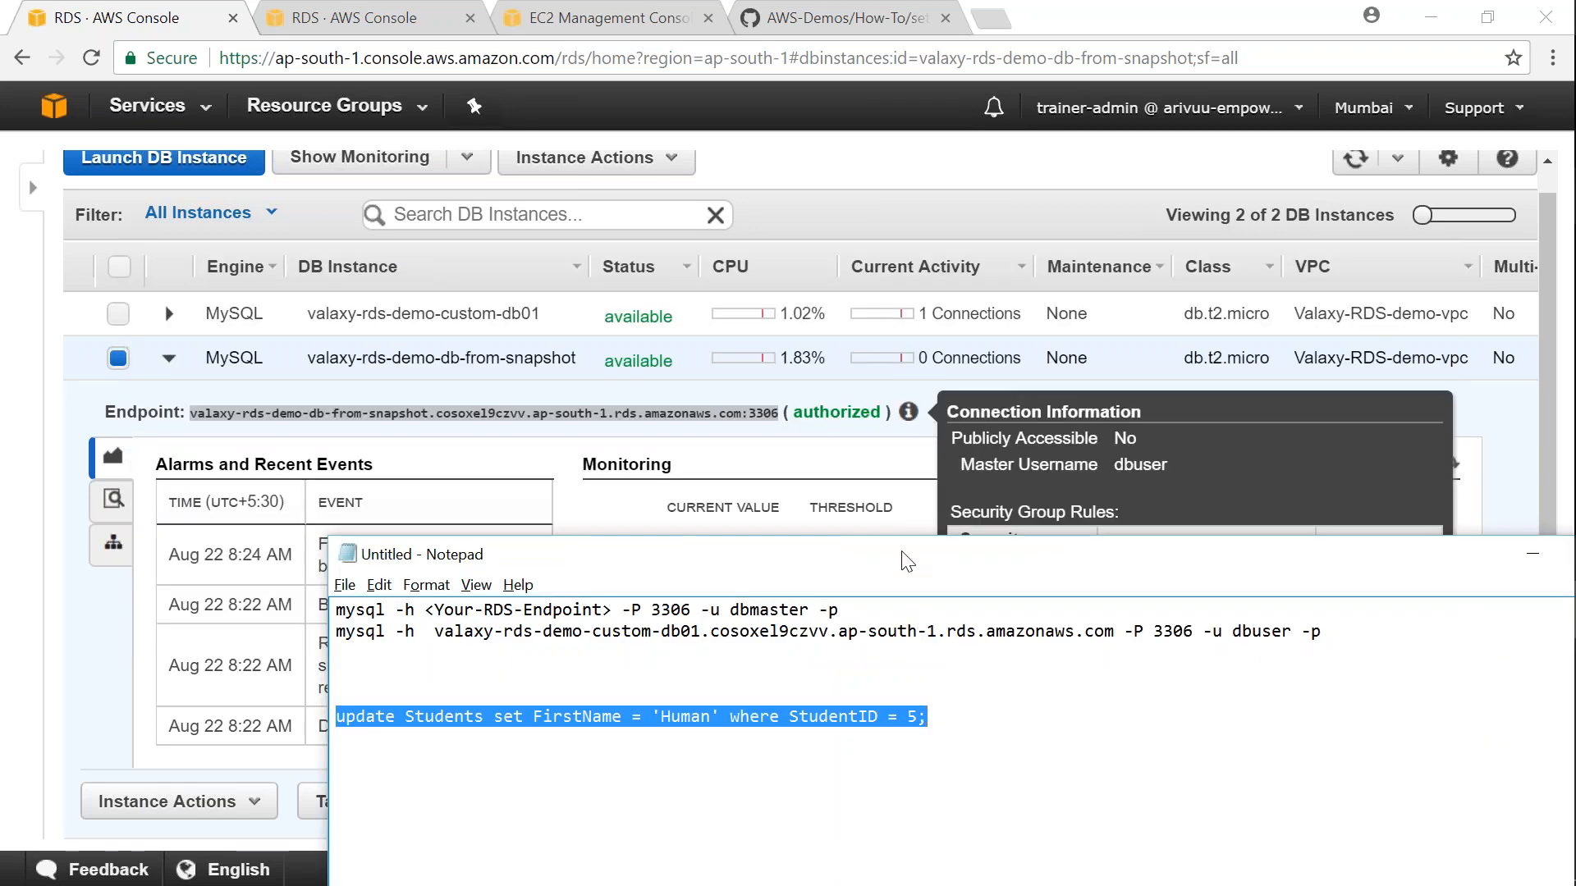
pyautogui.click(1399, 639)
pyautogui.press('Return')
pyautogui.press('Return')
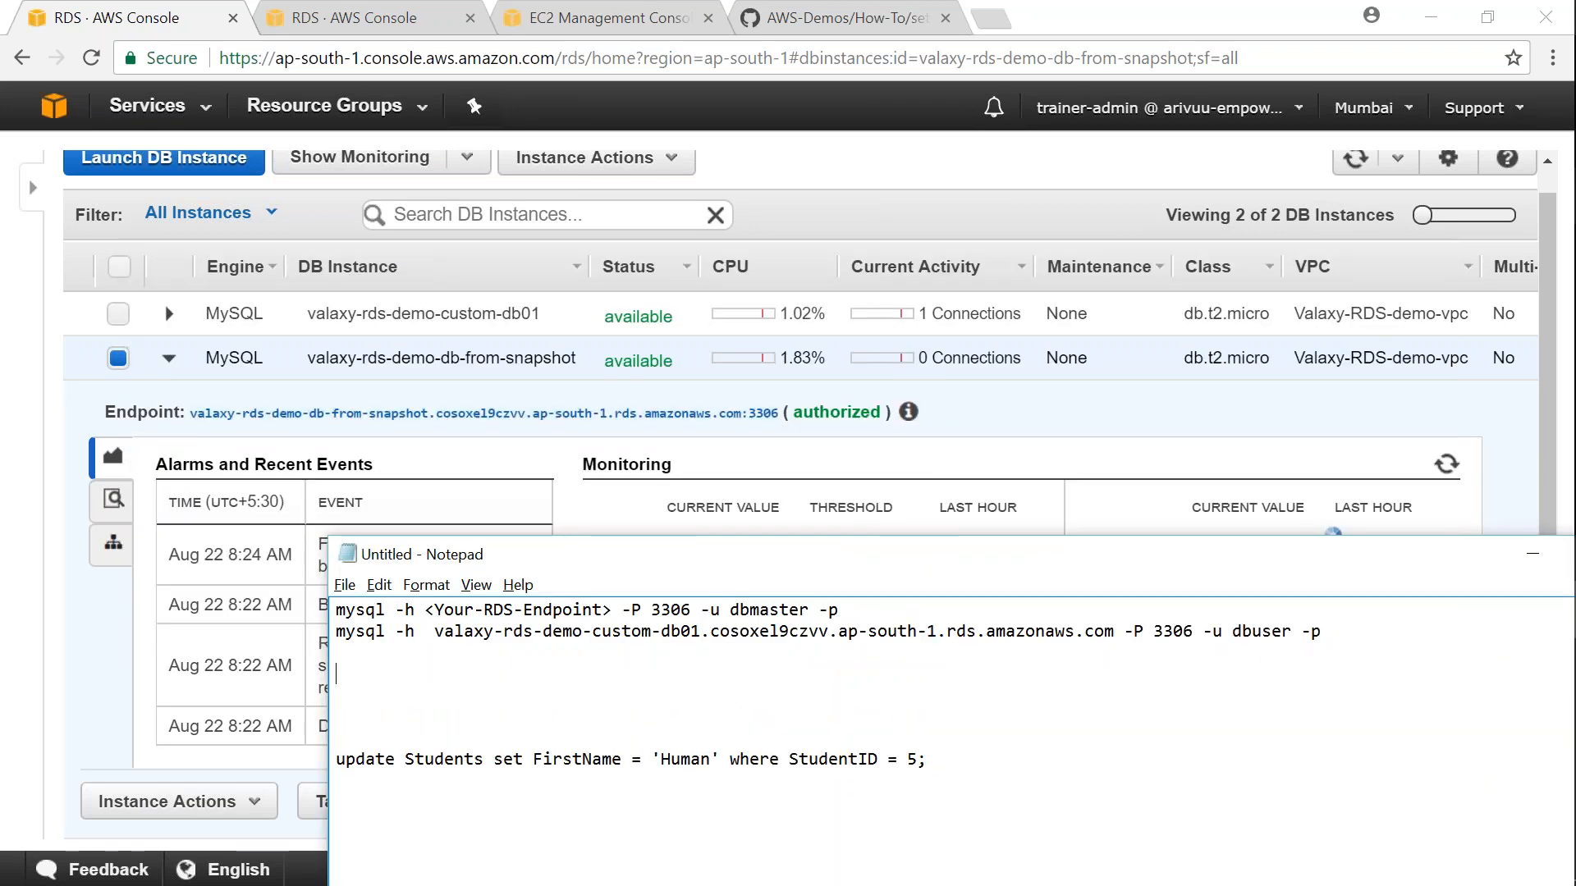
pyautogui.hotkey('ctrl', 'v')
pyautogui.click(337, 675)
pyautogui.write('mysql -h')
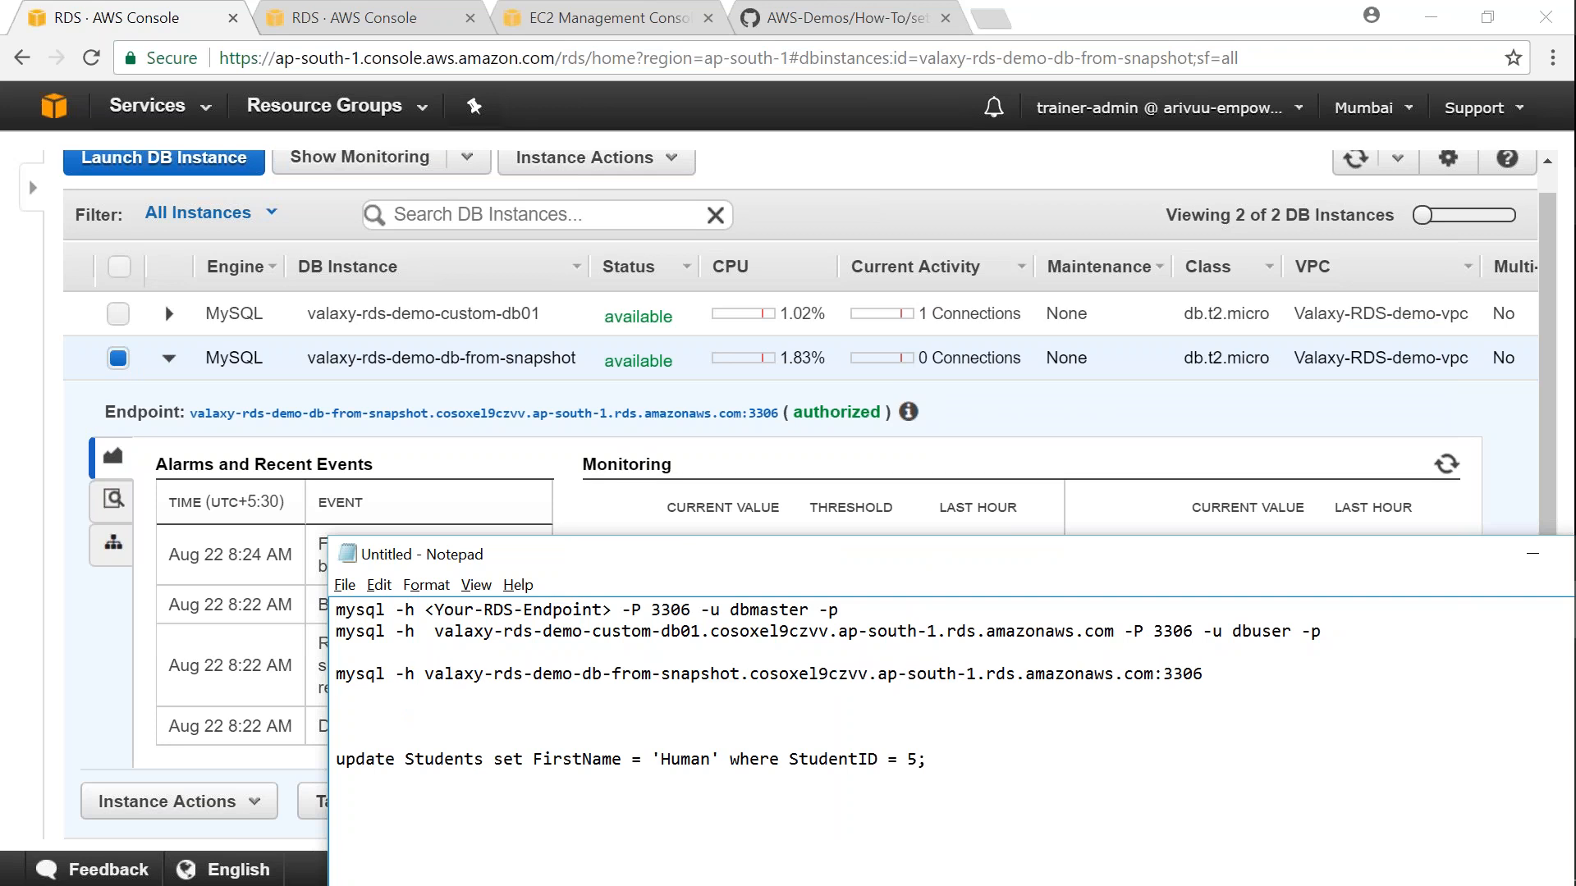
# Replace the endpoint's :3306 suffix with -P 3306 -u dbuser and copy the whole command line
pyautogui.click(1158, 676)
pyautogui.press('Delete')
pyautogui.write('-P 3306 -u dbuser')
pyautogui.hotkey('shift', 'Home')
pyautogui.hotkey('ctrl', 'c')
# Switch to MobaXterm and duplicate the RDS-Client session
pyautogui.hotkey('alt', 'Tab')
pyautogui.hotkey('alt', 'Tab')
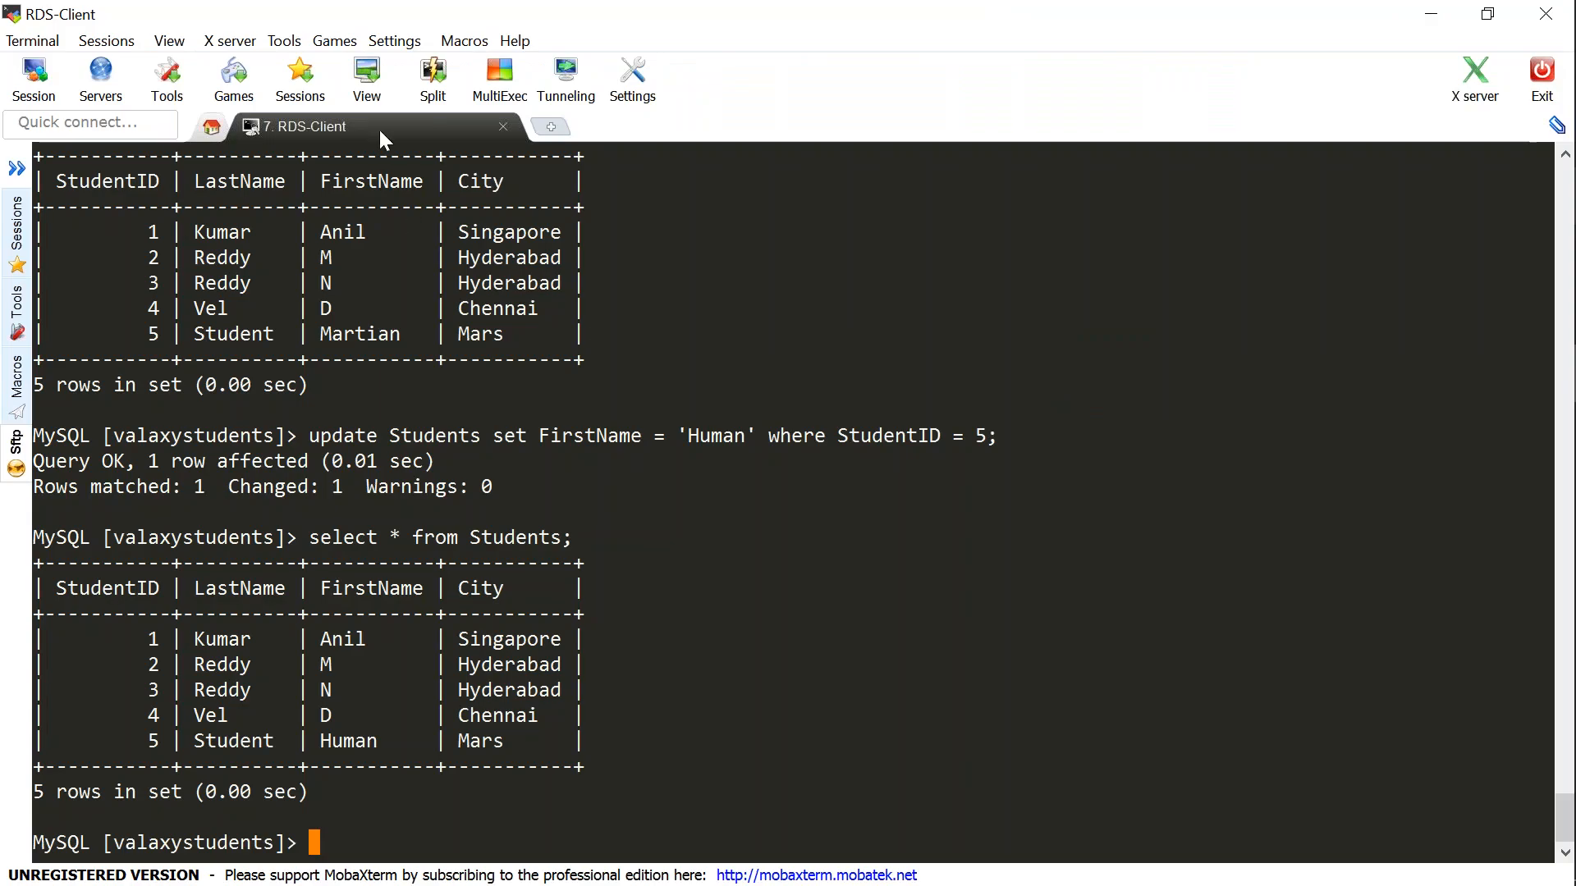
pyautogui.rightClick(381, 133)
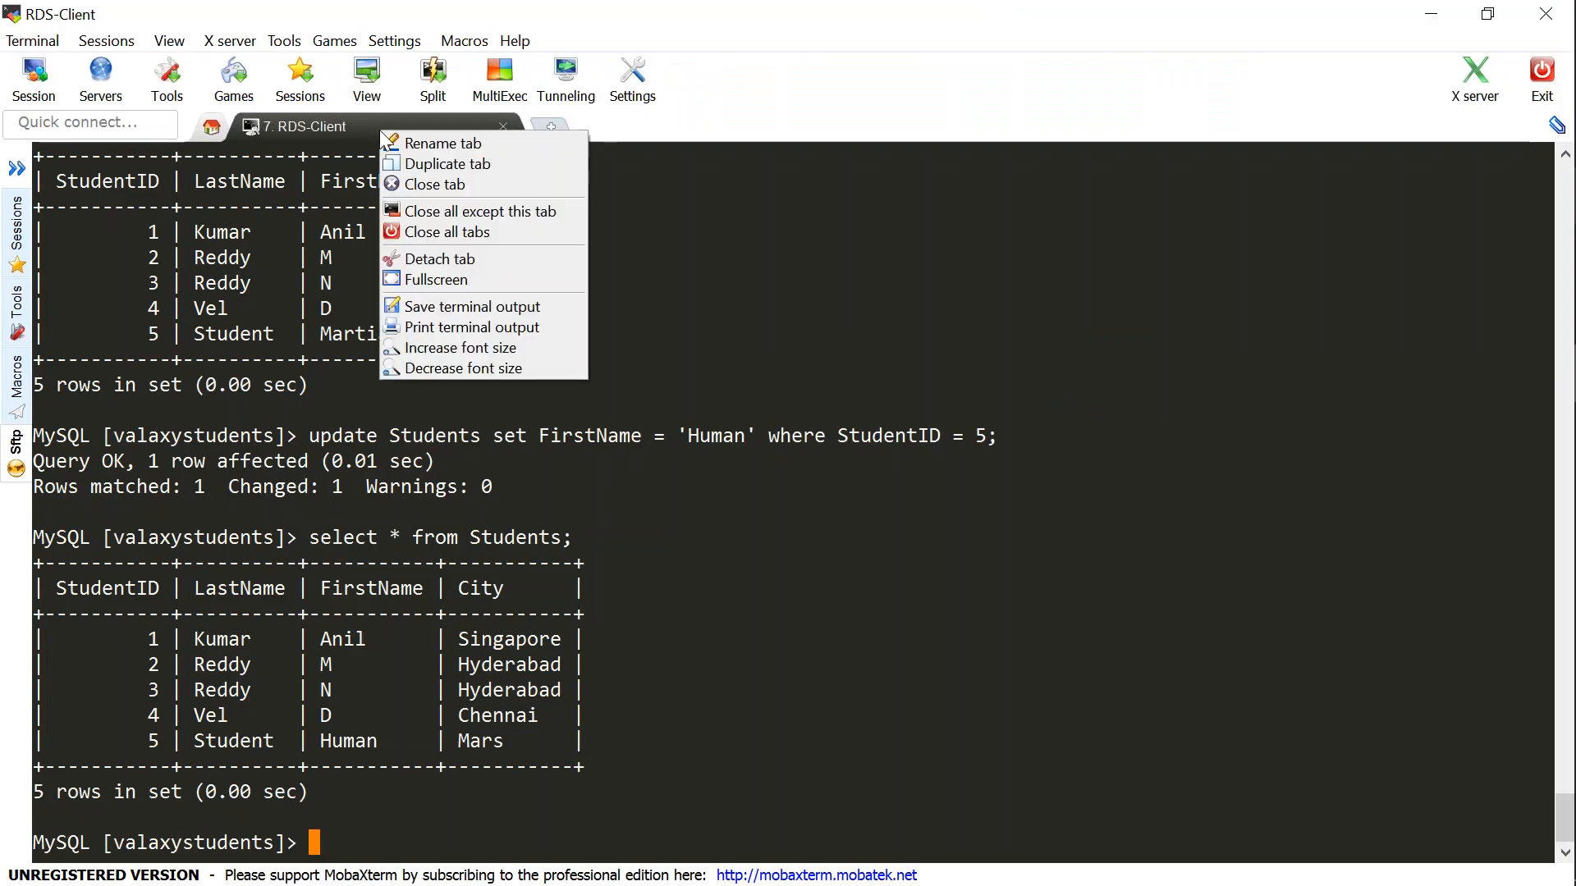
pyautogui.click(439, 164)
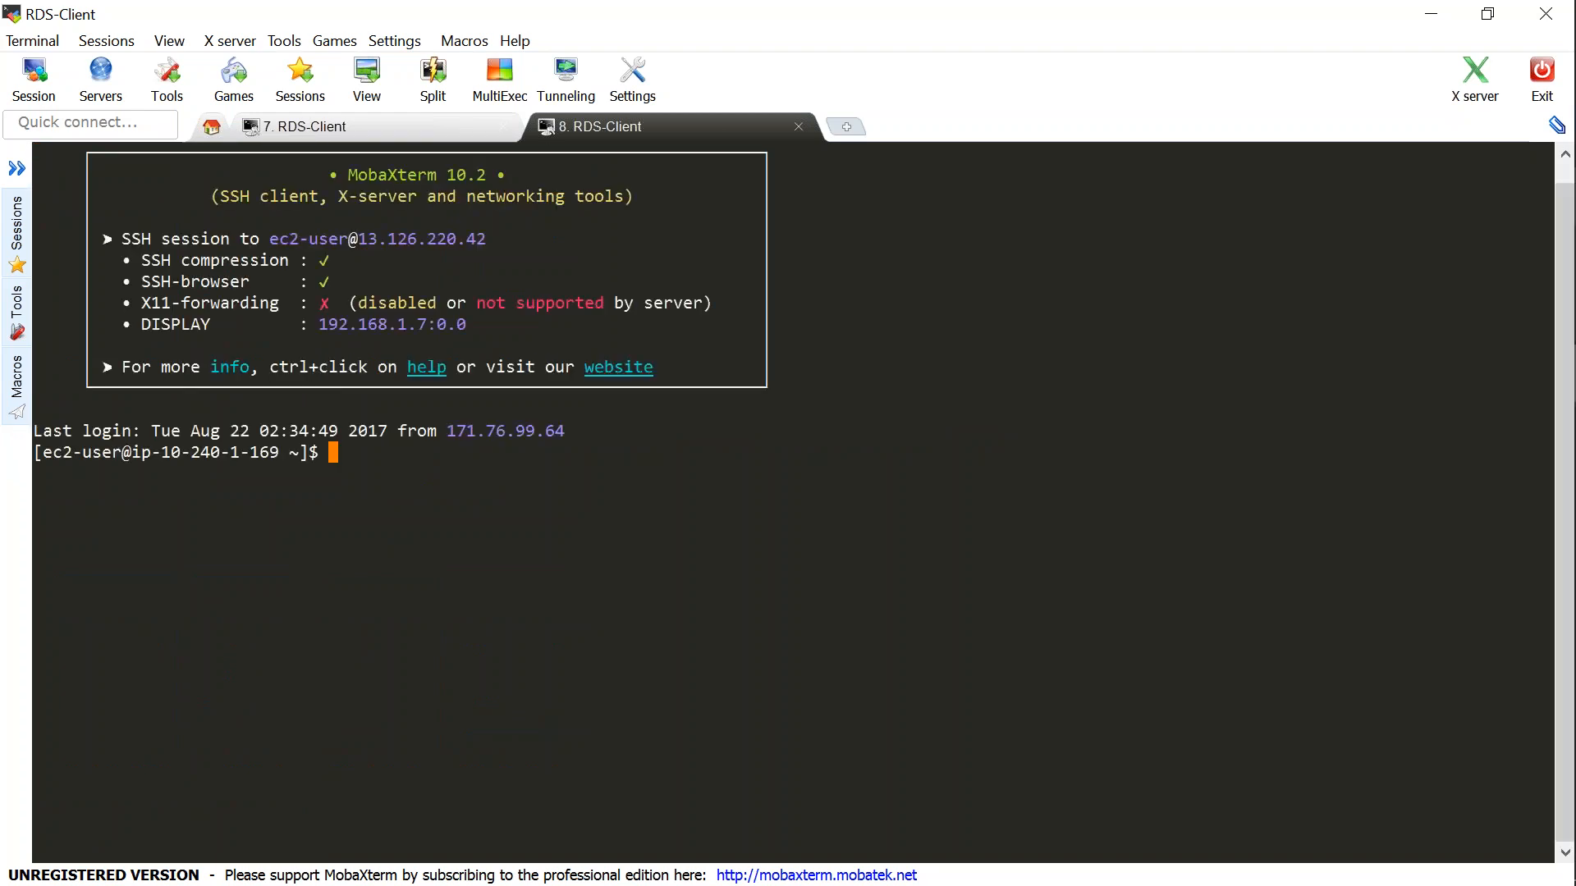
# Become root in the duplicated RDS-Client session with sudo su -
pyautogui.write('sduo su -')
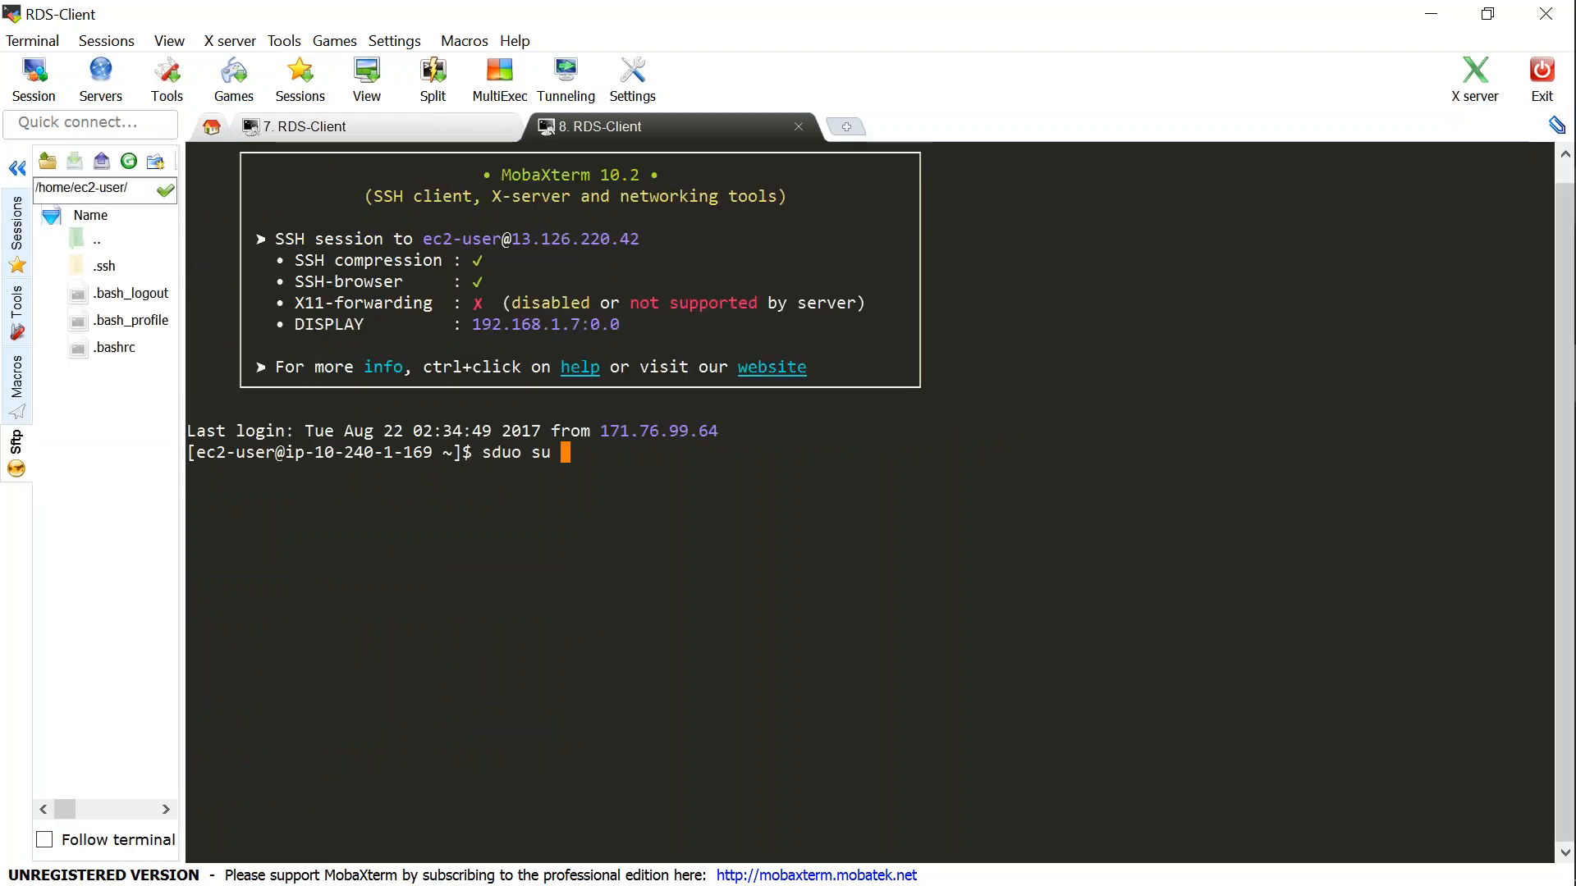
pyautogui.press('BackSpace')
pyautogui.press('BackSpace')
pyautogui.press('BackSpace')
pyautogui.press('BackSpace')
pyautogui.press('BackSpace')
pyautogui.press('BackSpace')
pyautogui.press('BackSpace')
pyautogui.press('BackSpace')
pyautogui.press('BackSpace')
pyautogui.write('sudo su -')
pyautogui.press('Return')
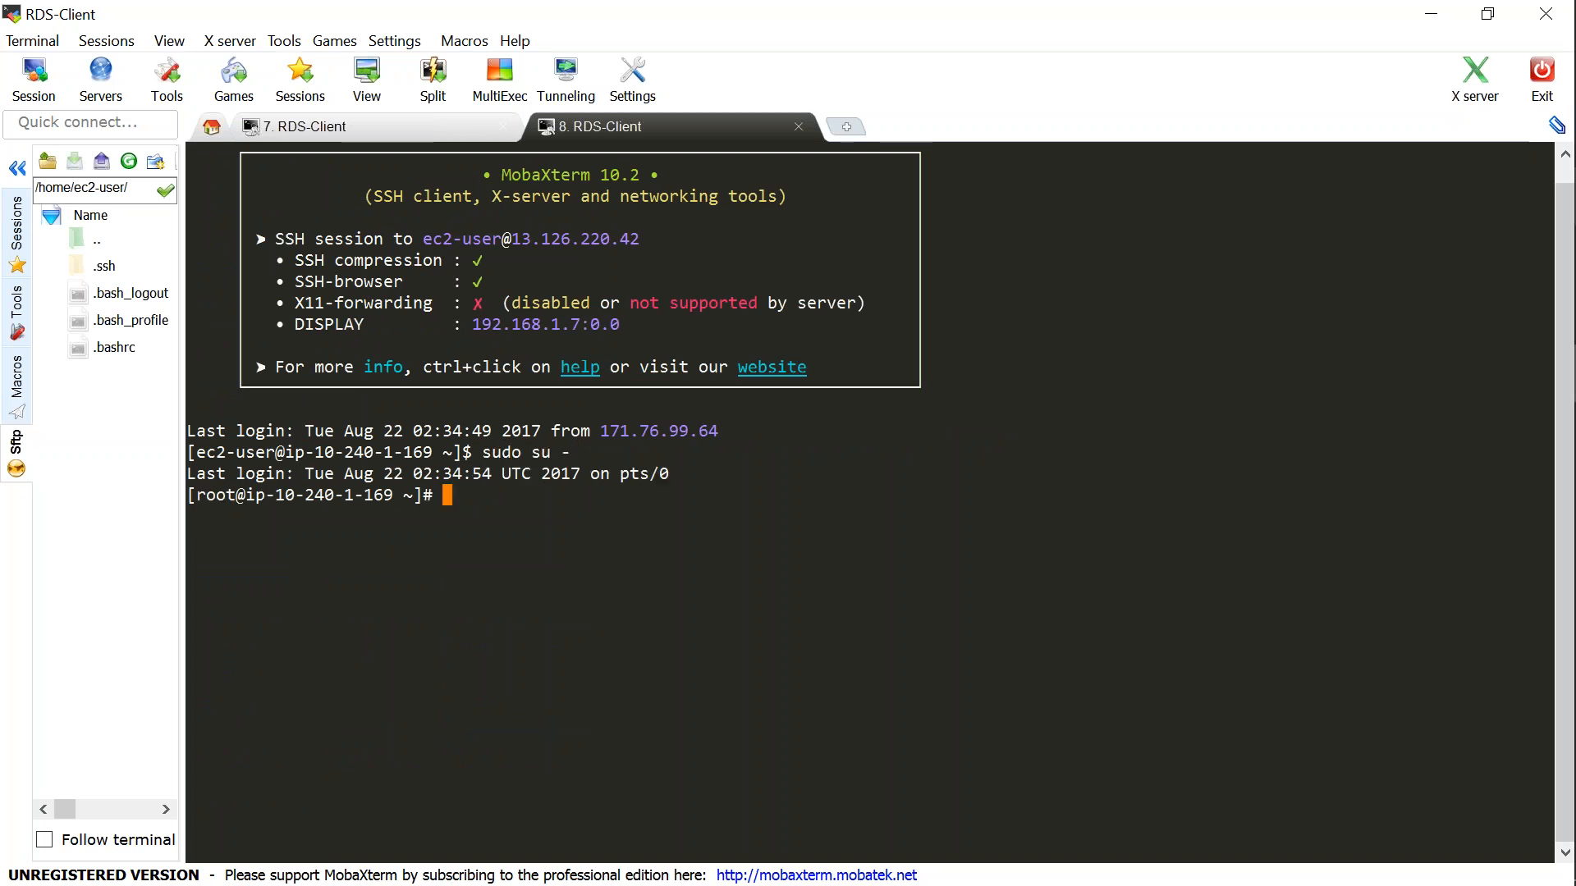
# Try to connect to the restored instance with the copied mysql command plus -p and the account password, interrupting and repeating the attempt once
pyautogui.rightClick(665, 579)
pyautogui.write('-p')
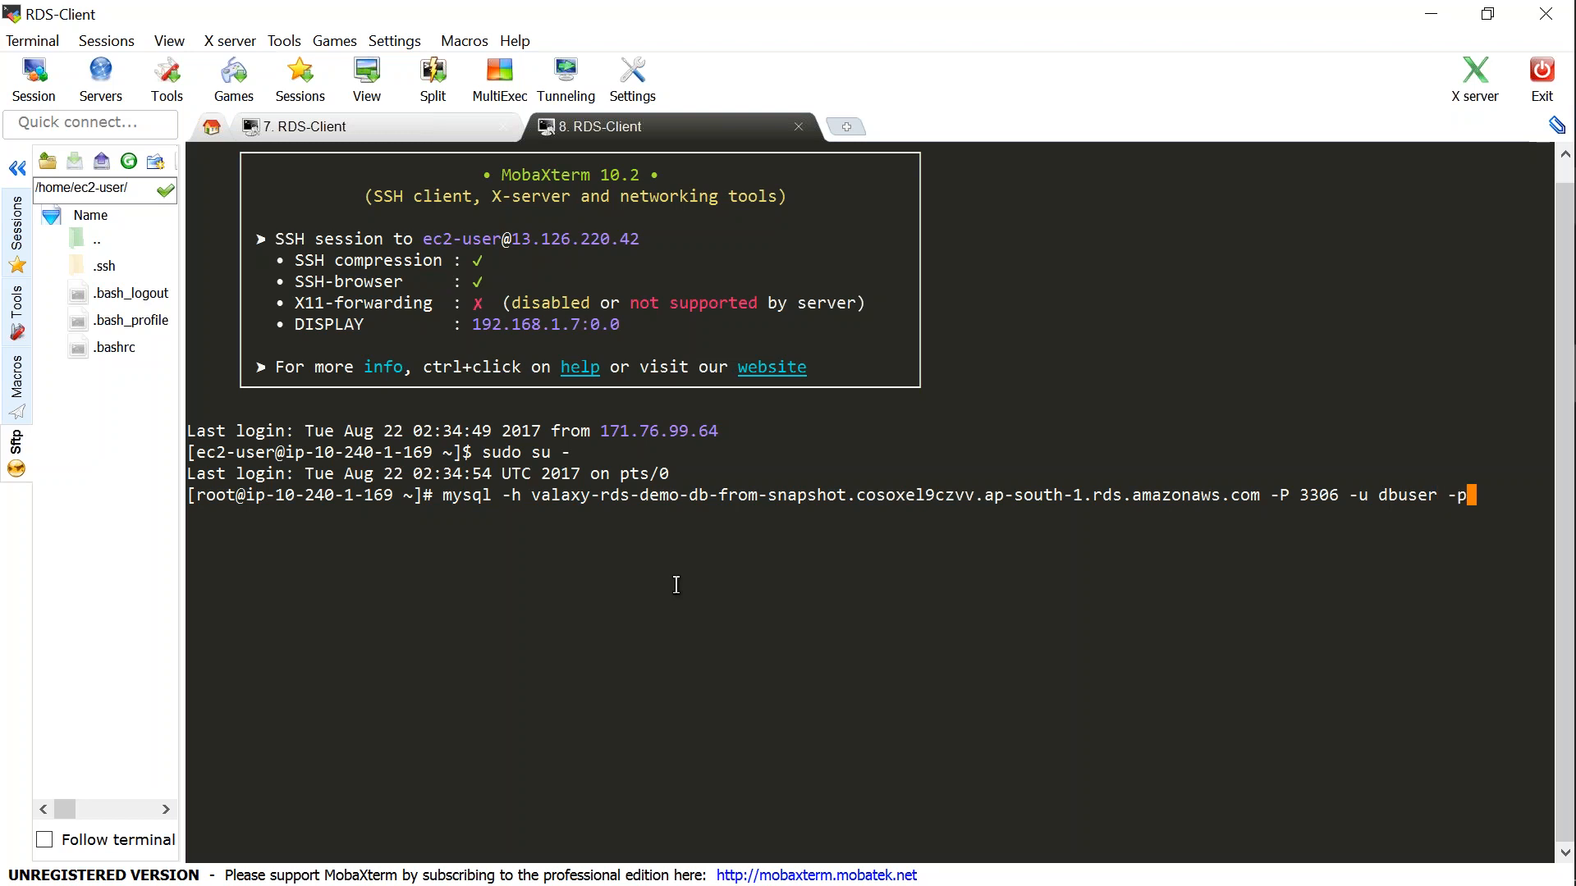
pyautogui.press('Return')
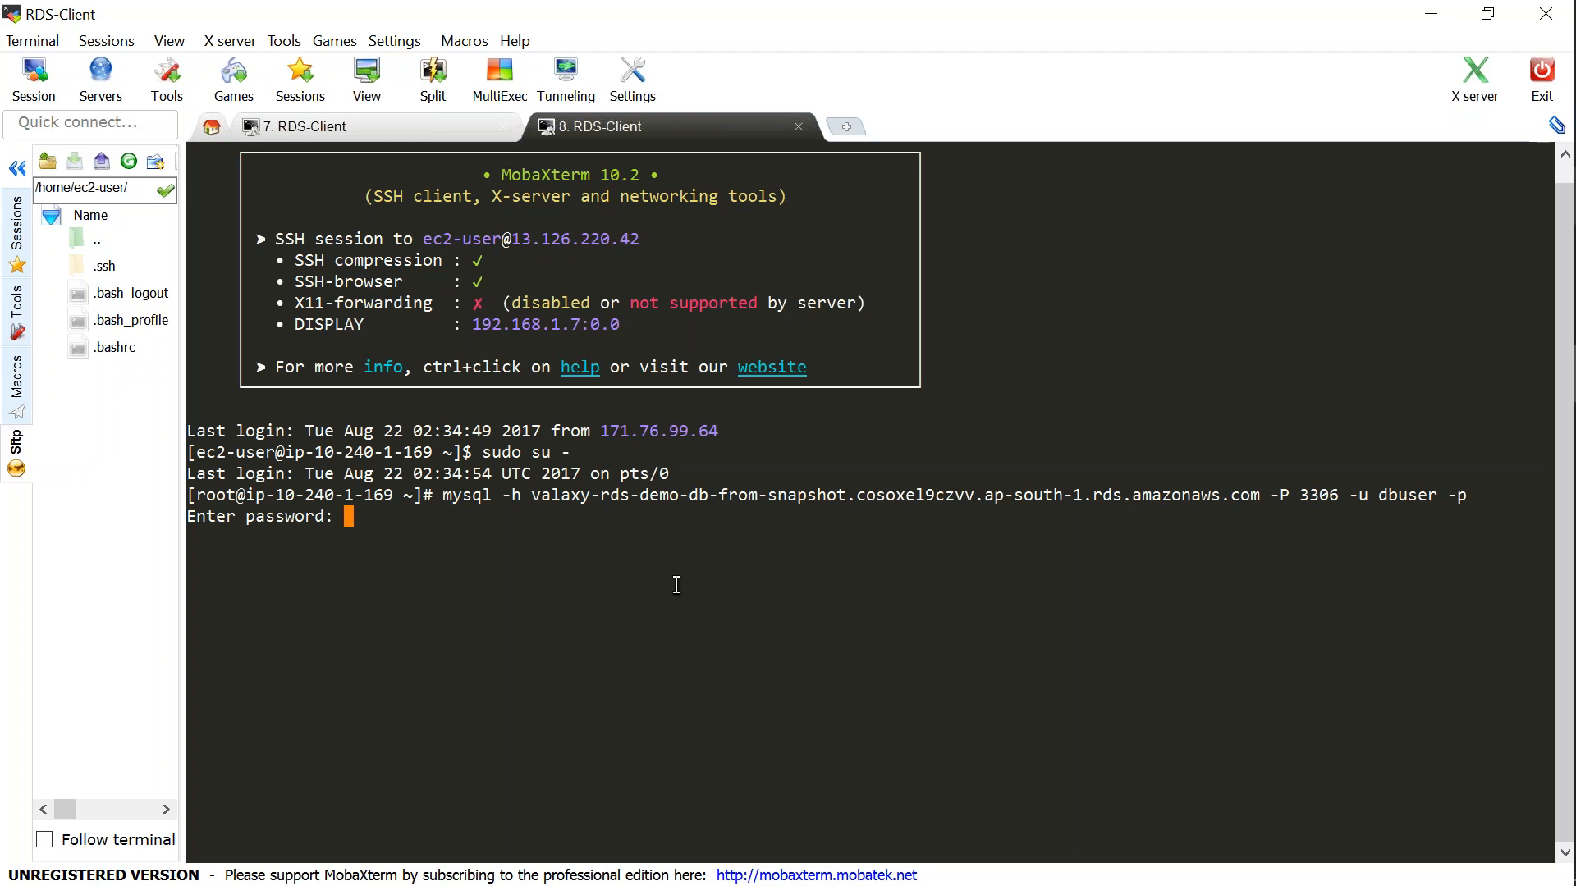
pyautogui.press('Return')
pyautogui.press('Return')
pyautogui.hotkey('ctrl', 'c')
pyautogui.press('Up')
pyautogui.press('Return')
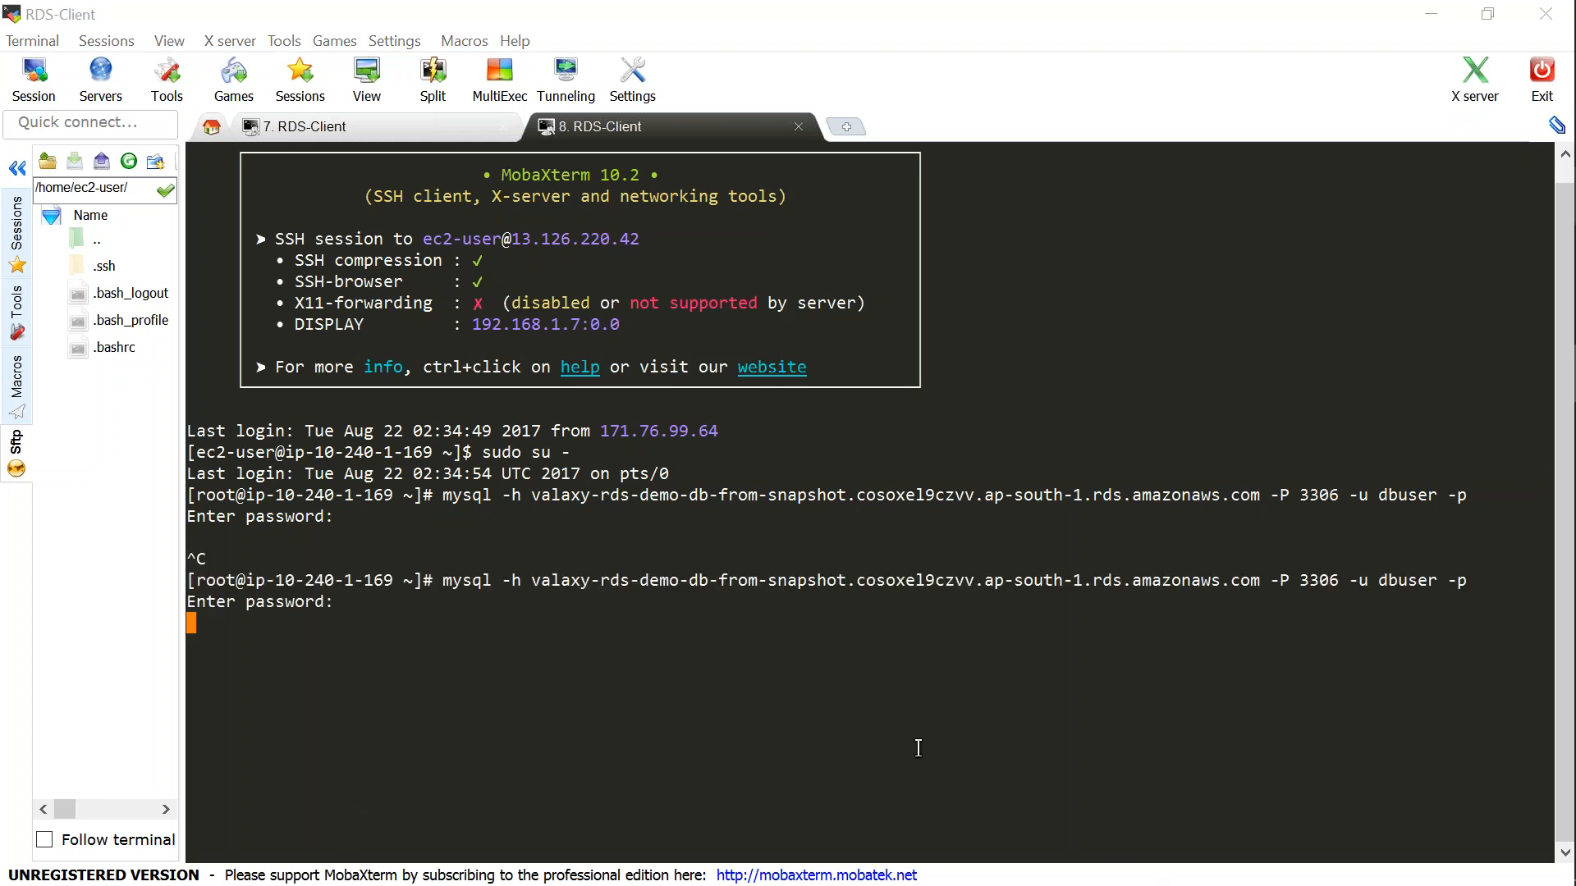
# Return to the RDS console in Chrome and review the details of valaxy-rds-demo-db-from-snapshot, searching the page for "security"
pyautogui.hotkey('alt', 'Tab')
pyautogui.hotkey('alt', 'Tab')
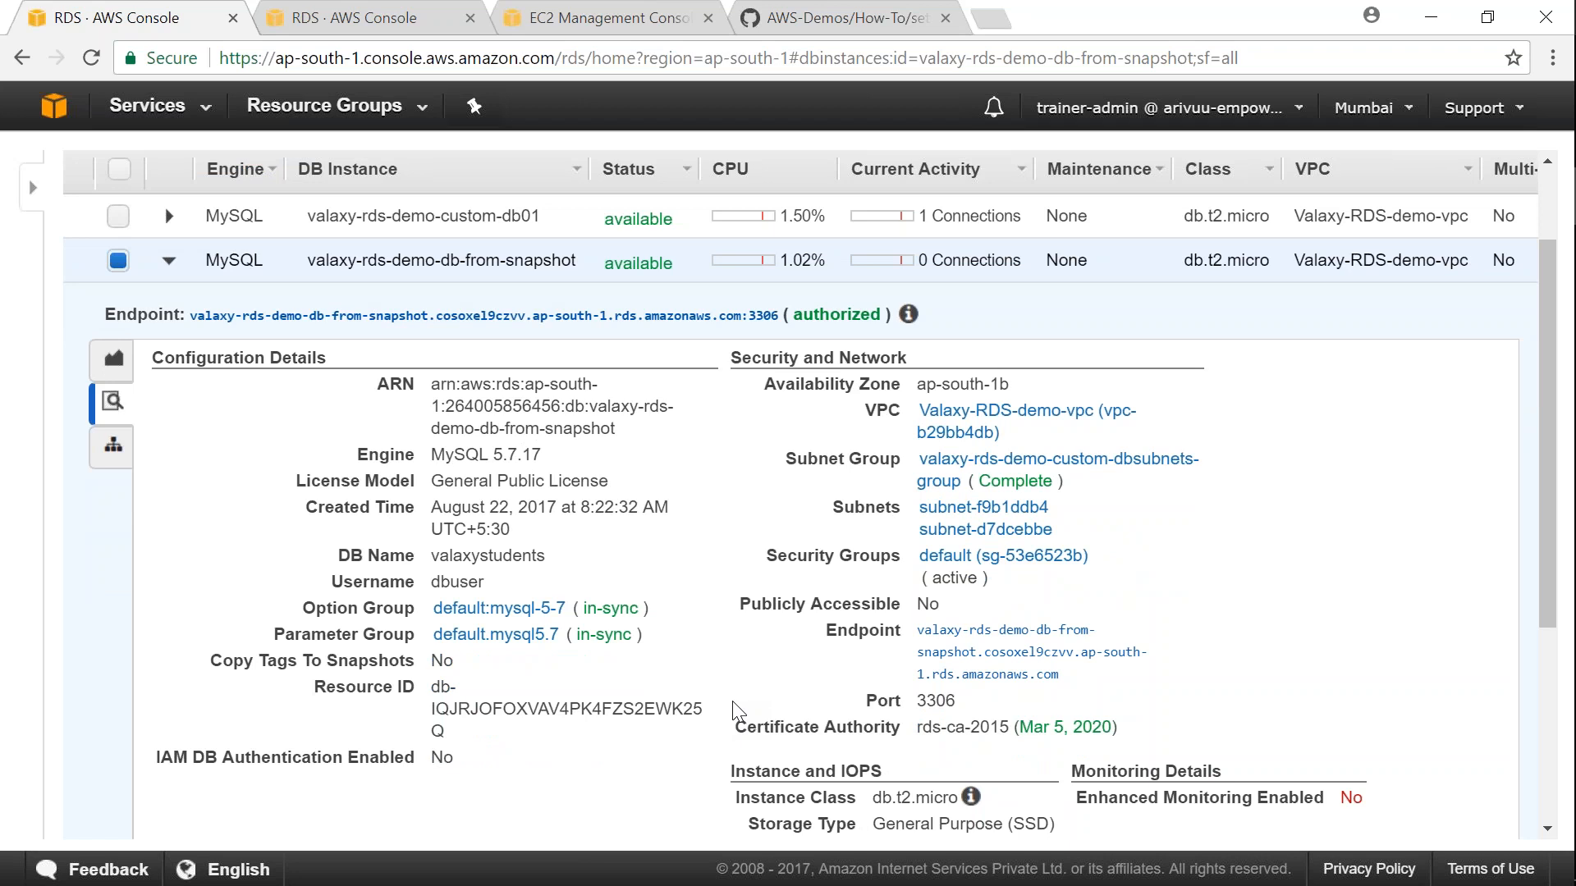
pyautogui.scroll(2, 733, 710)
pyautogui.click(582, 182)
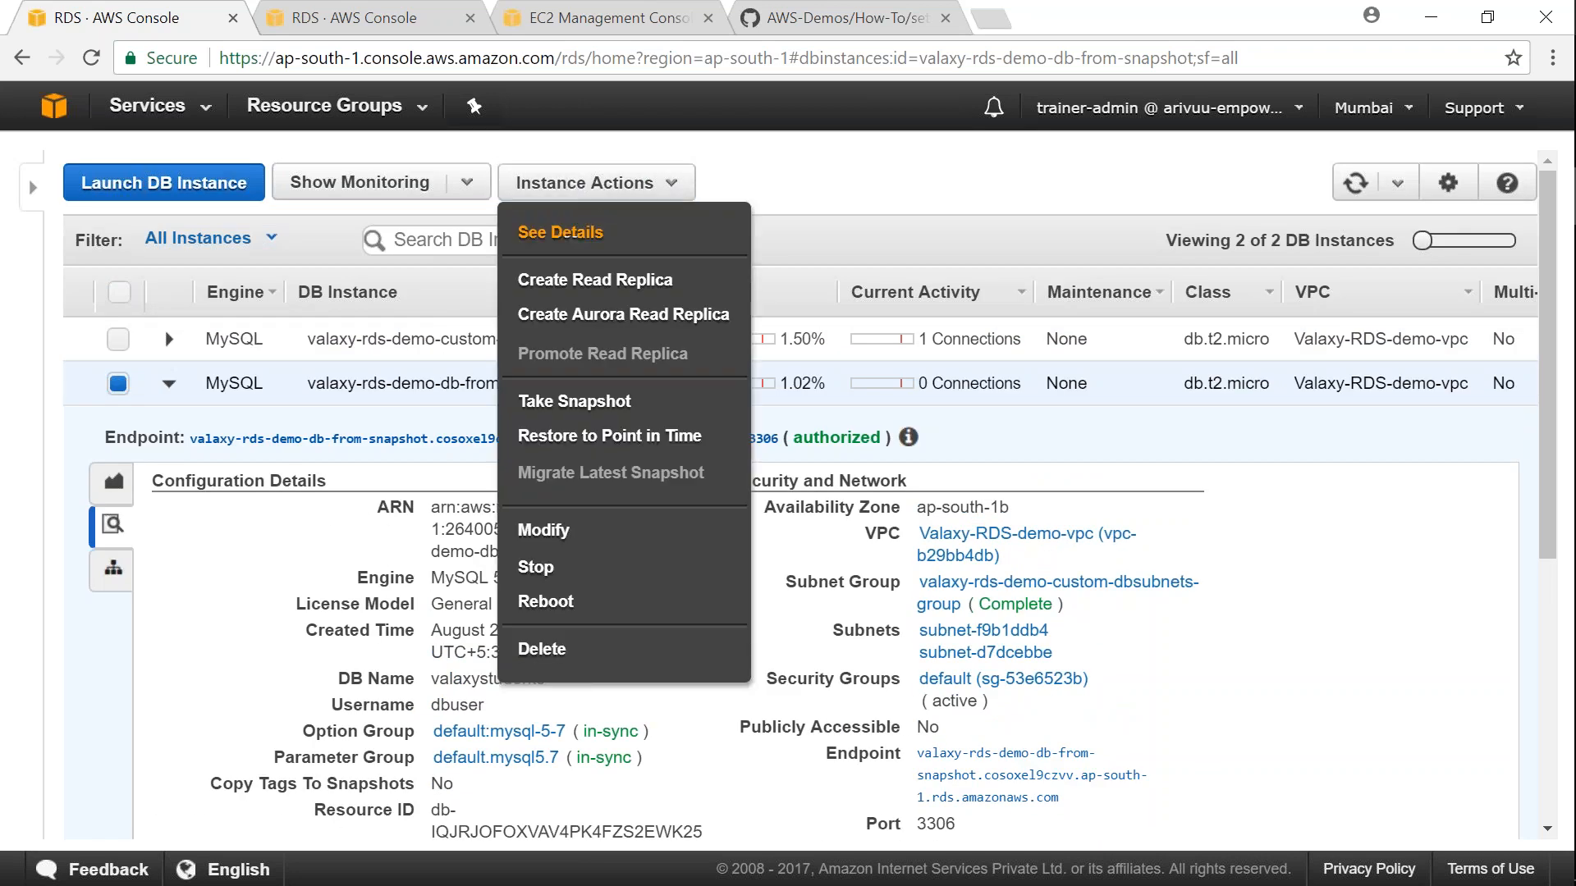
pyautogui.click(561, 232)
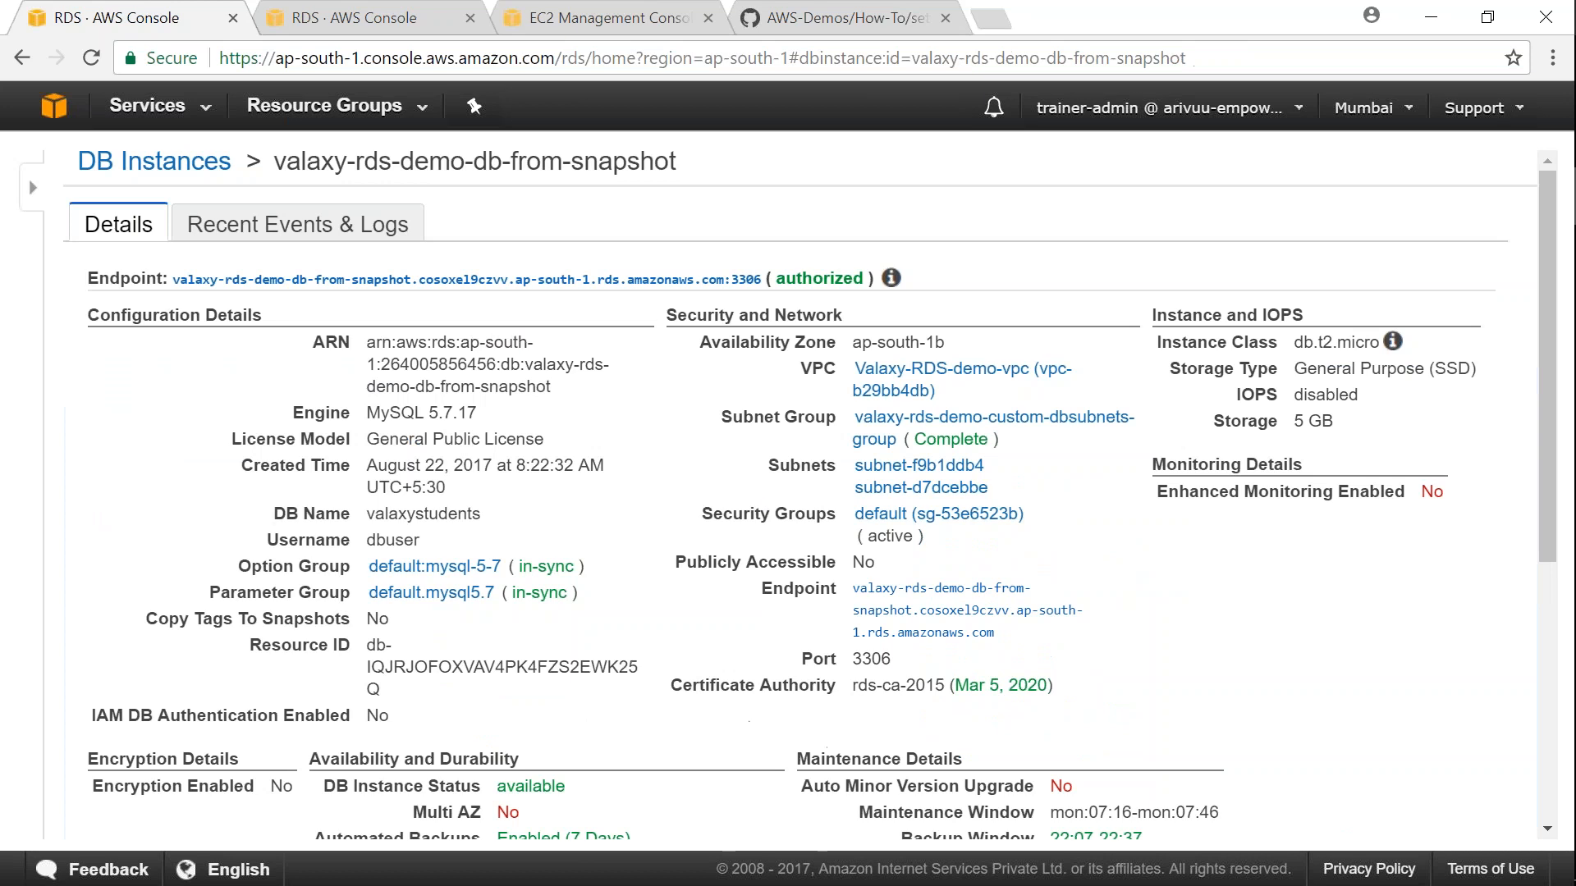
pyautogui.hotkey('ctrl', 'f')
pyautogui.write('security')
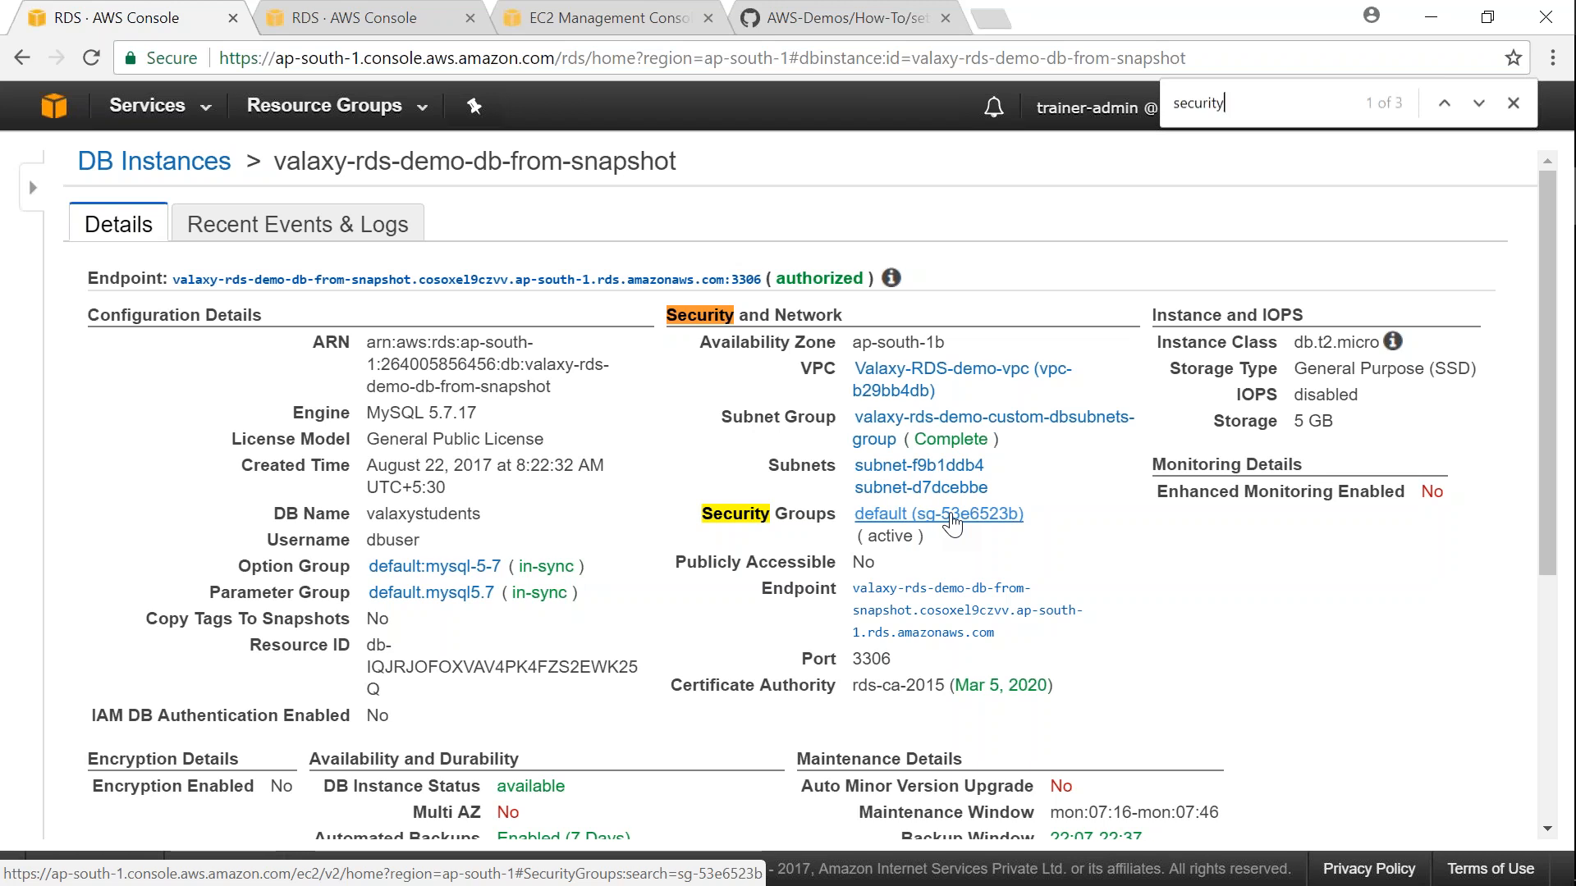
pyautogui.scroll(-5, 945, 557)
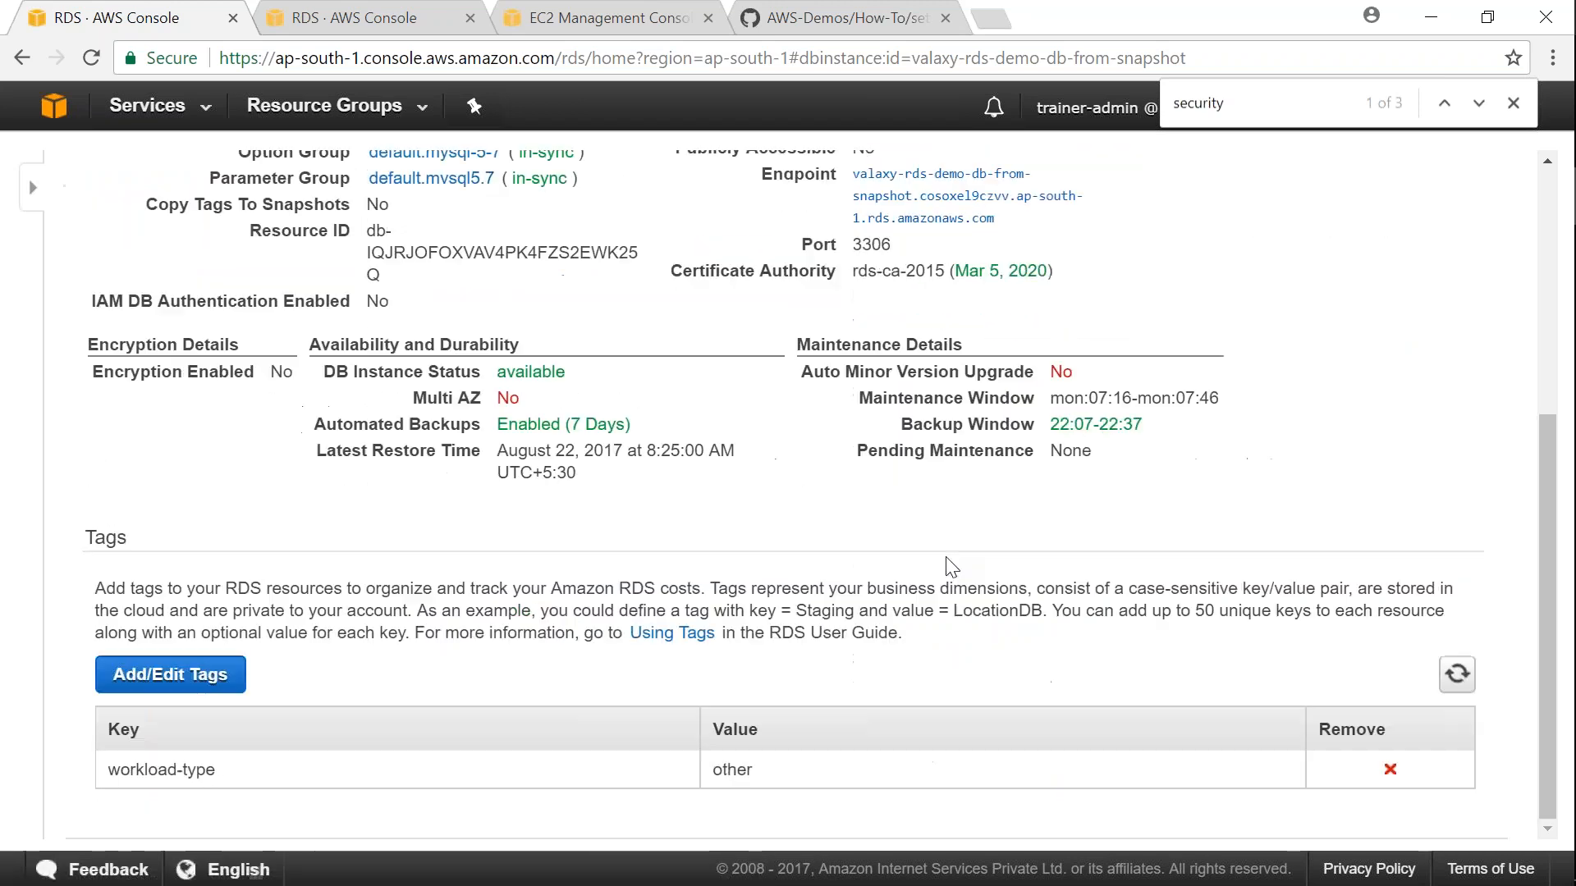
pyautogui.scroll(5, 948, 564)
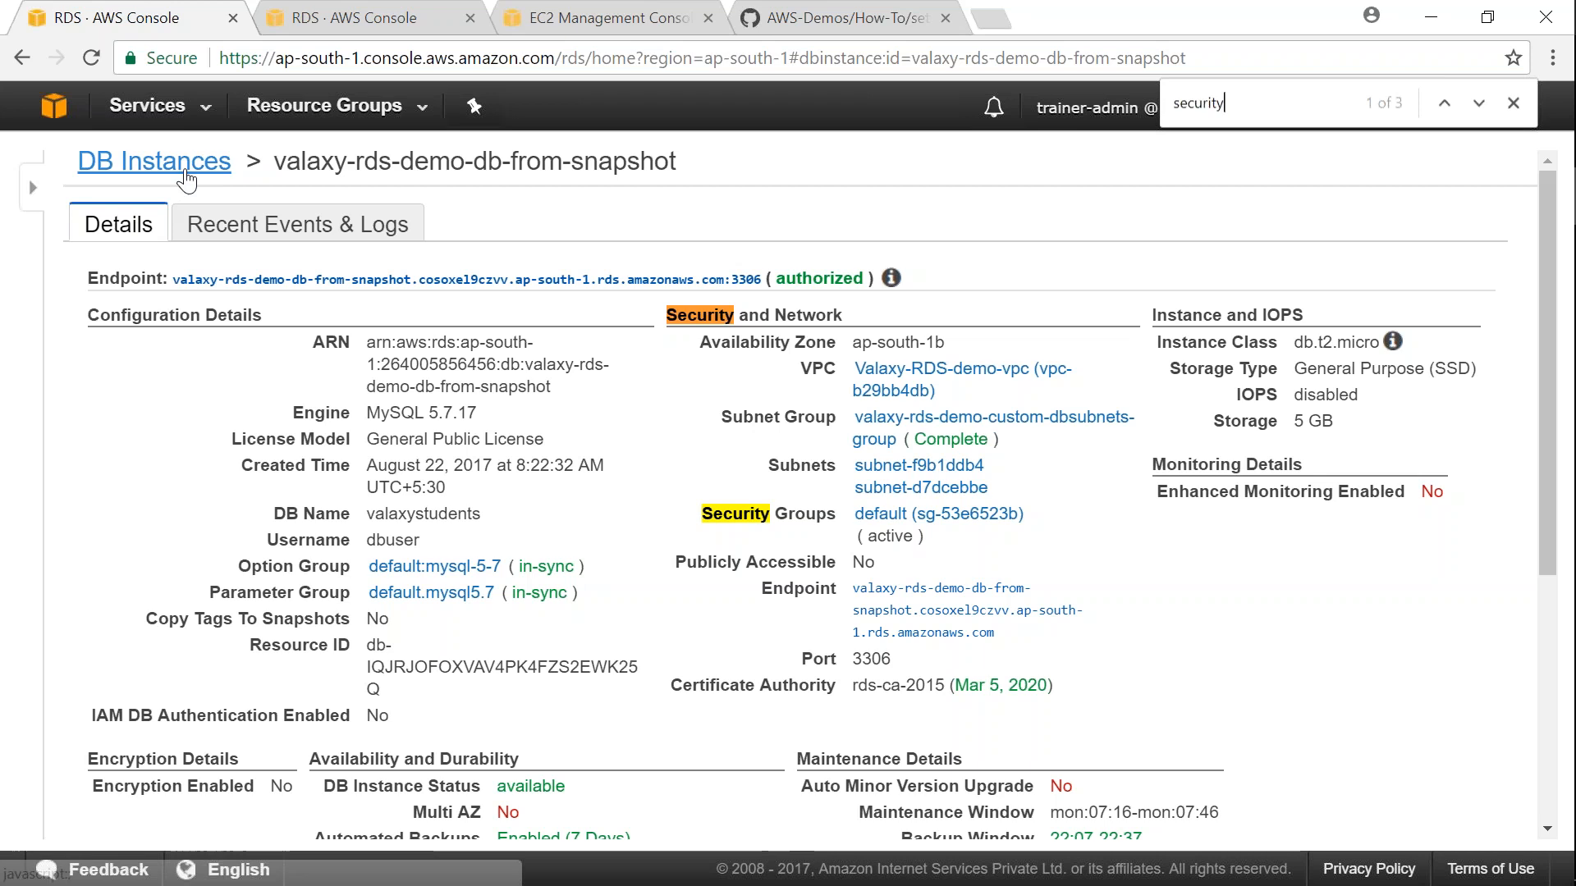
# Start modifying valaxy-rds-demo-db-from-snapshot from the DB instances list and set its security group to pvtSecGrp (sg-69e65201)
pyautogui.click(156, 162)
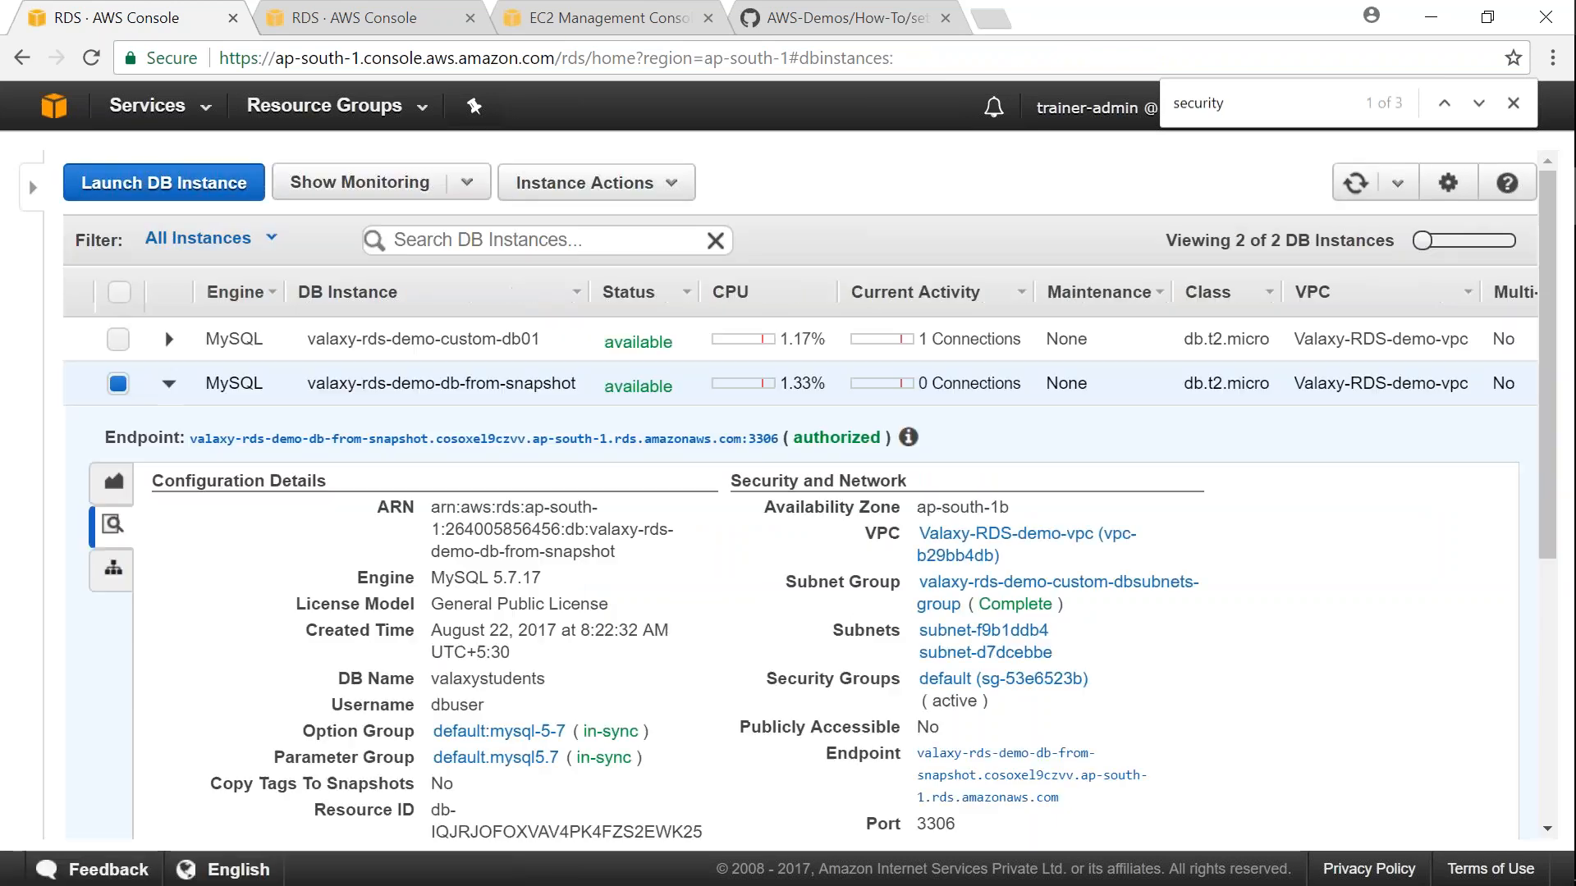
pyautogui.click(561, 198)
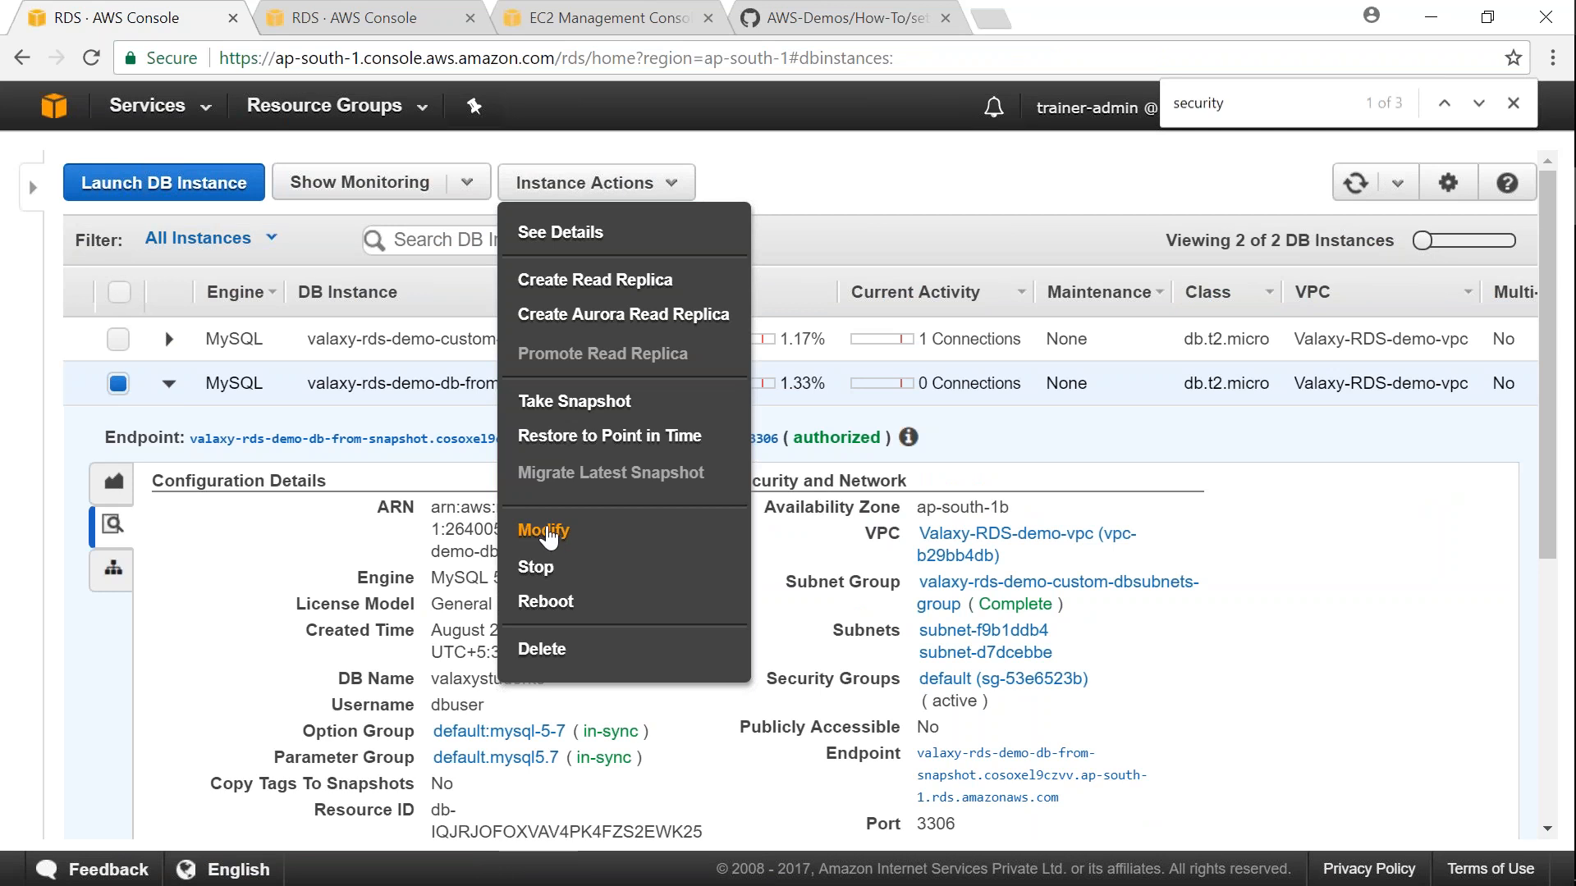
pyautogui.click(545, 532)
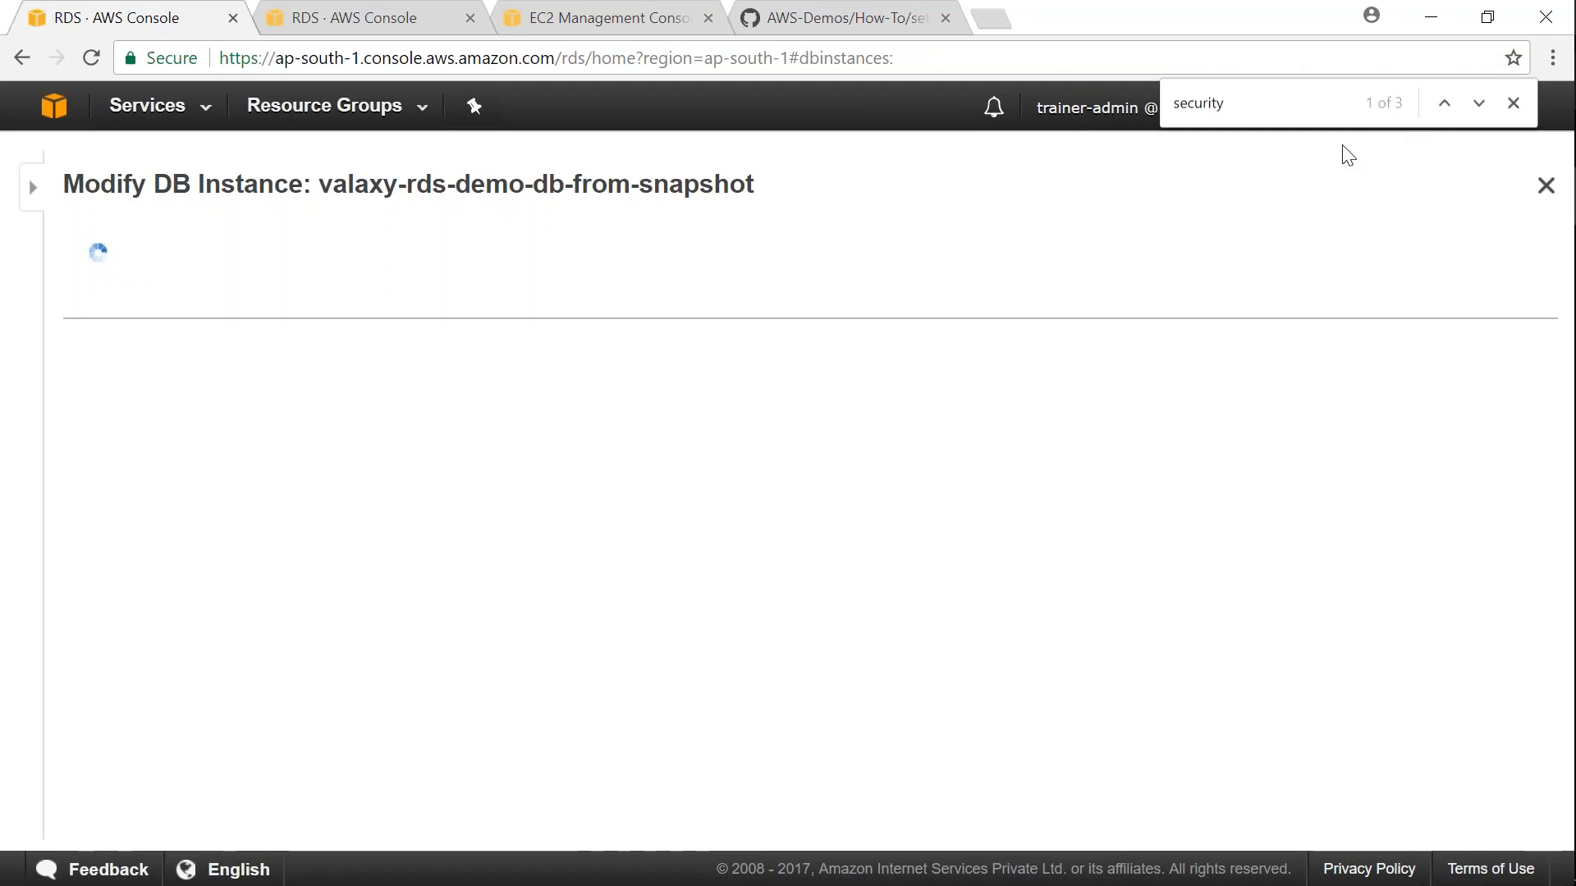
pyautogui.scroll(-4, 674, 554)
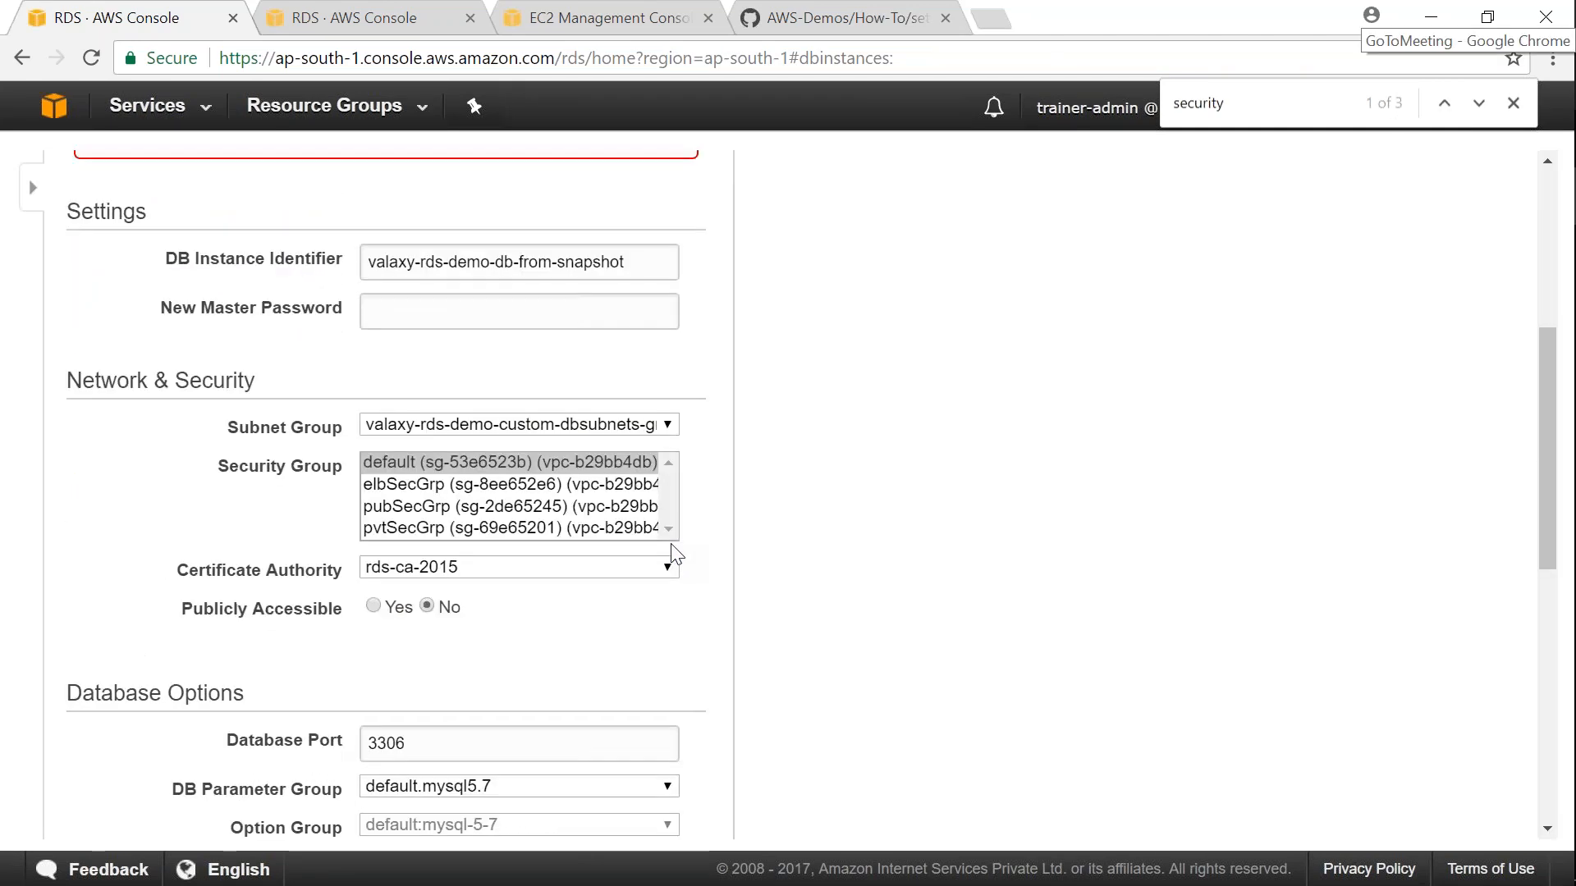
pyautogui.scroll(-2, 673, 554)
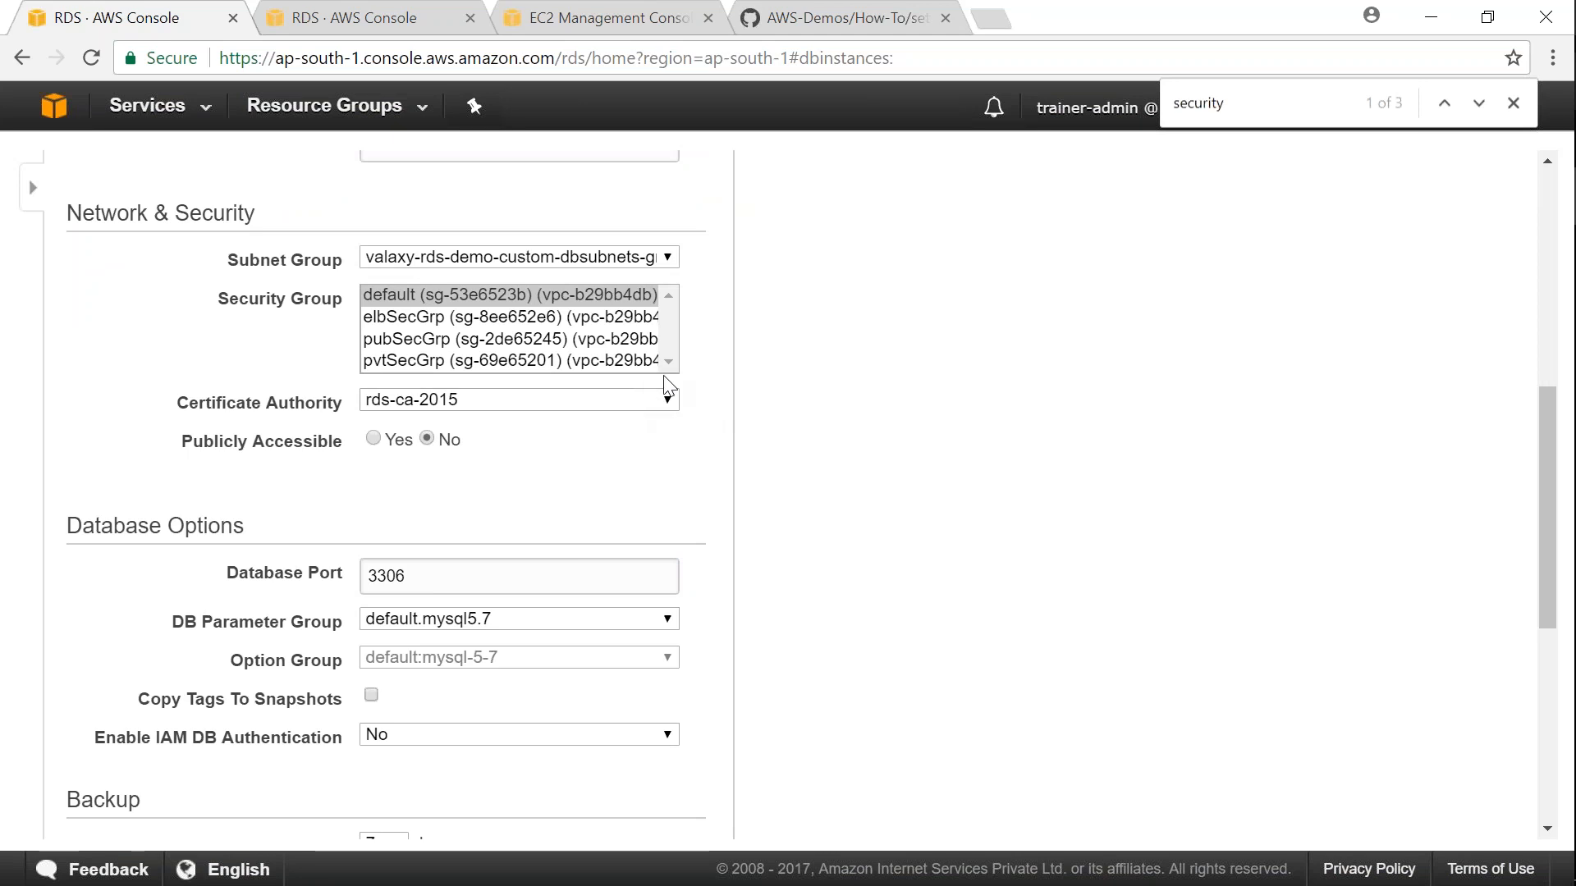
pyautogui.click(584, 371)
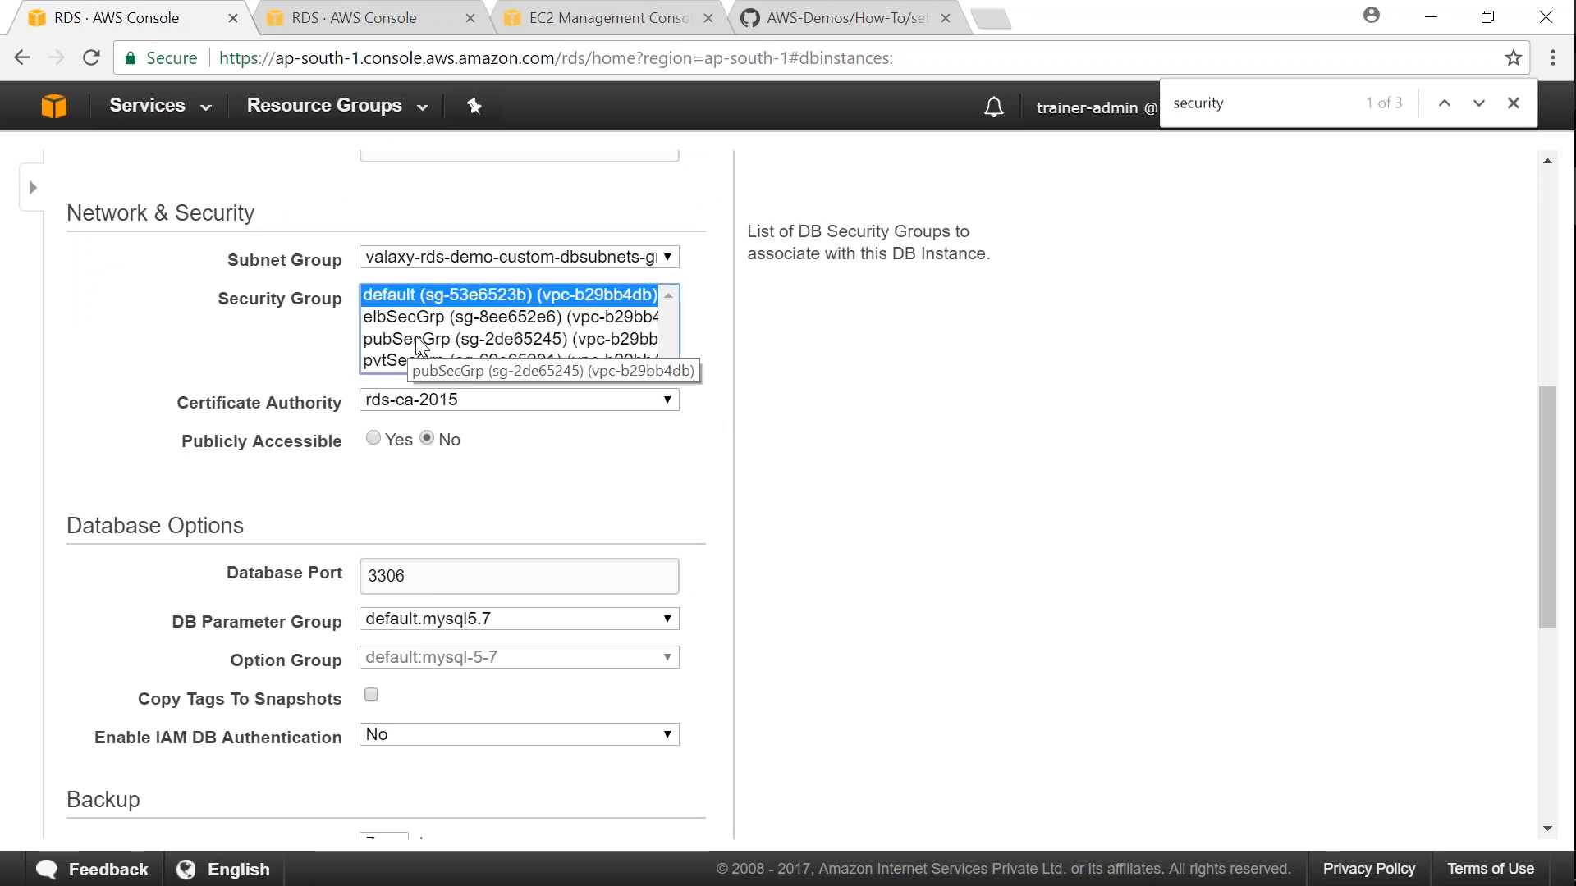
pyautogui.click(422, 341)
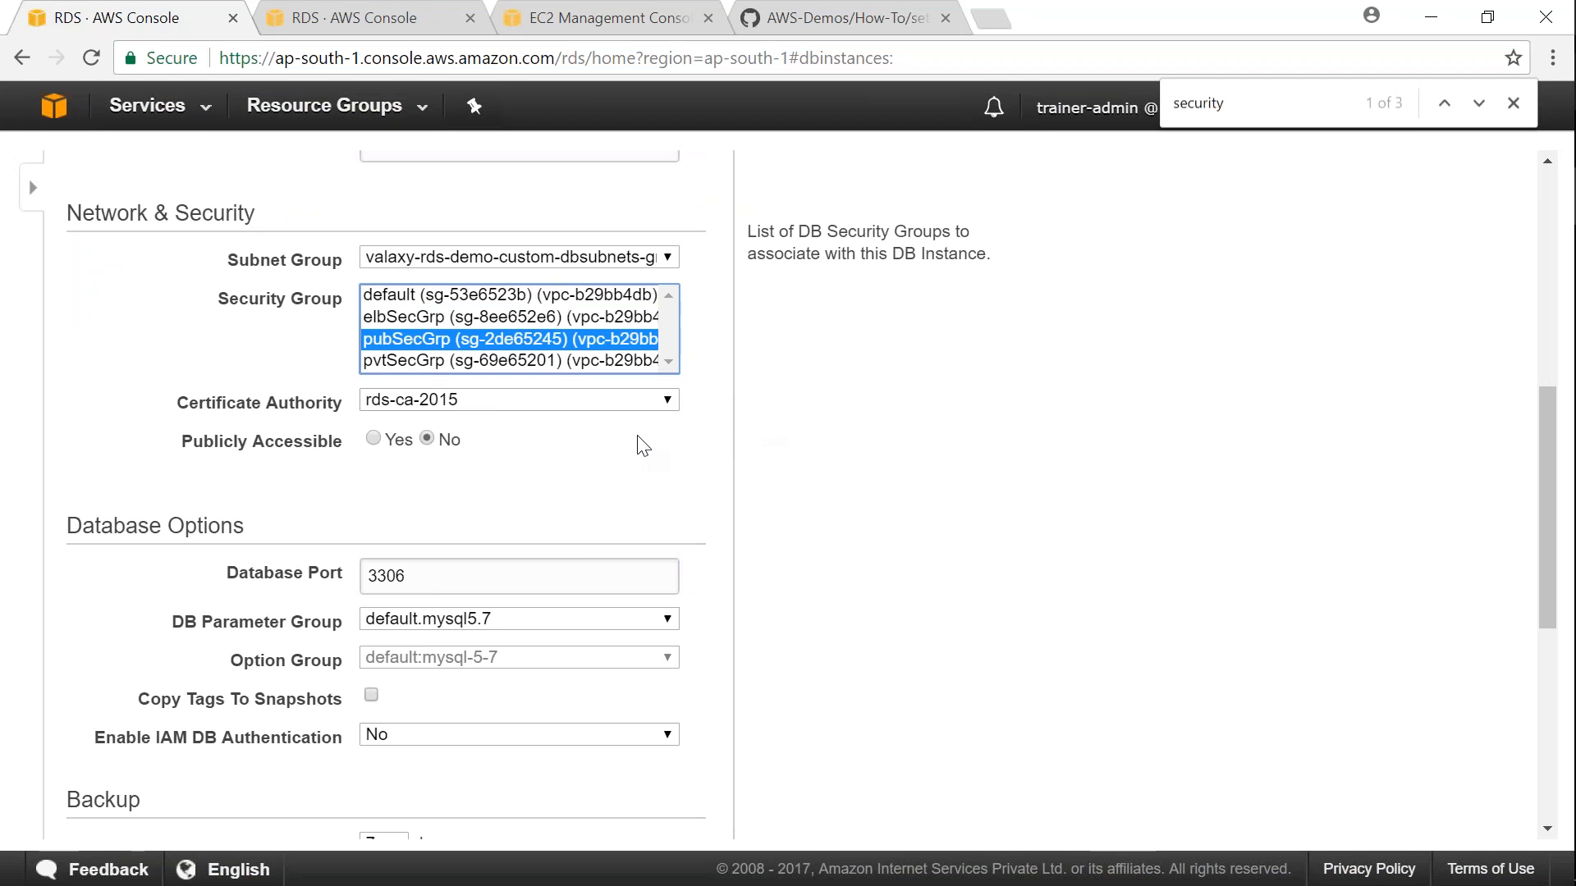
pyautogui.click(512, 361)
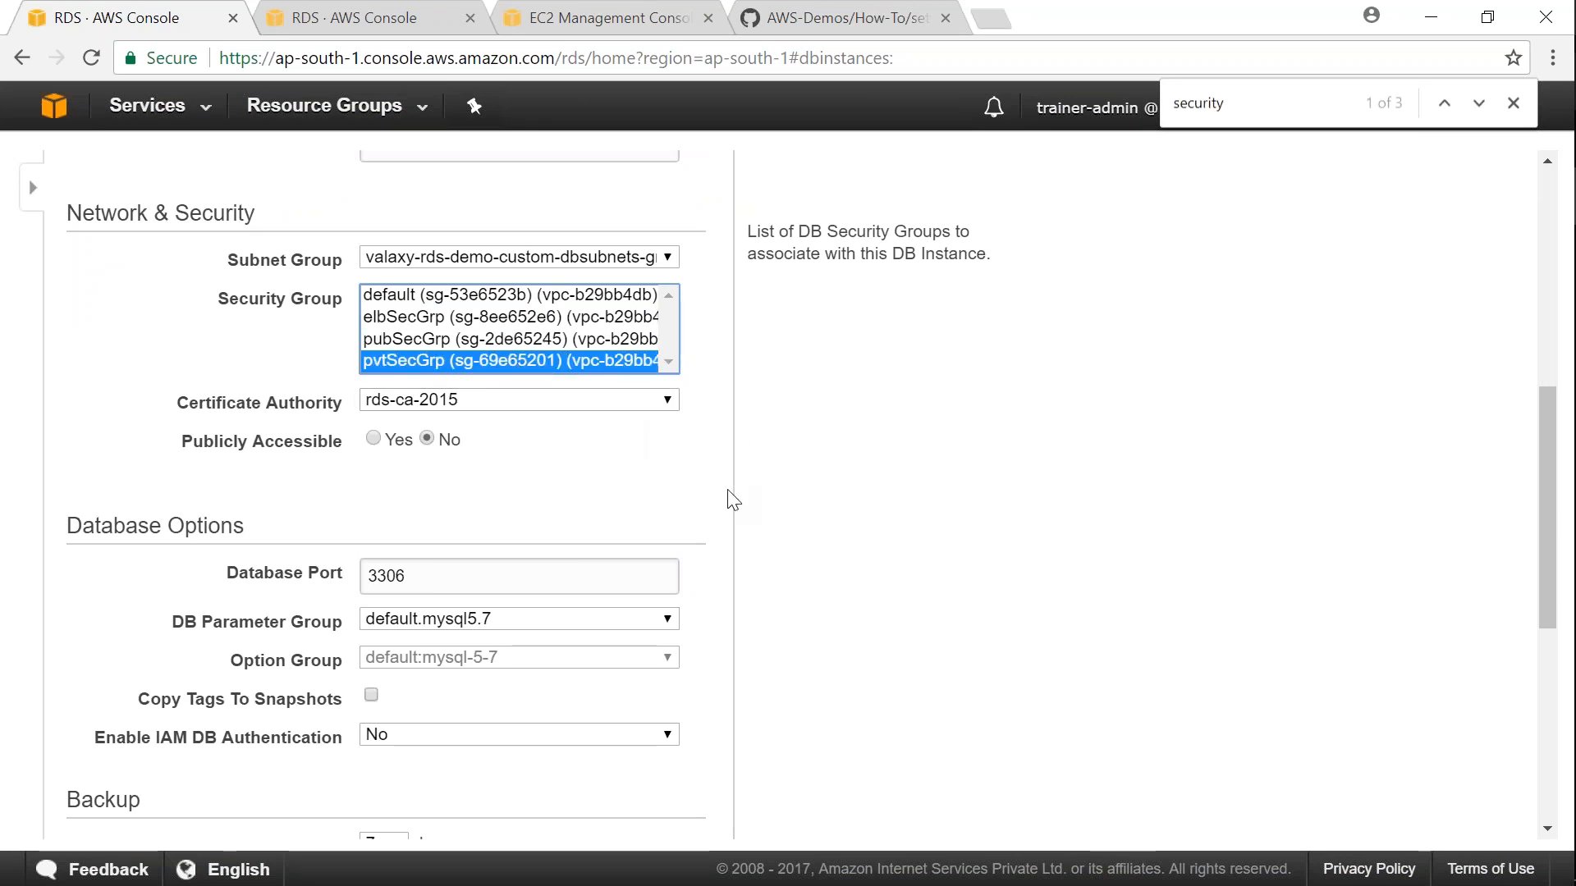
# Continue with Apply Immediately left off and submit the modification of the DB instance
pyautogui.scroll(-3, 722, 463)
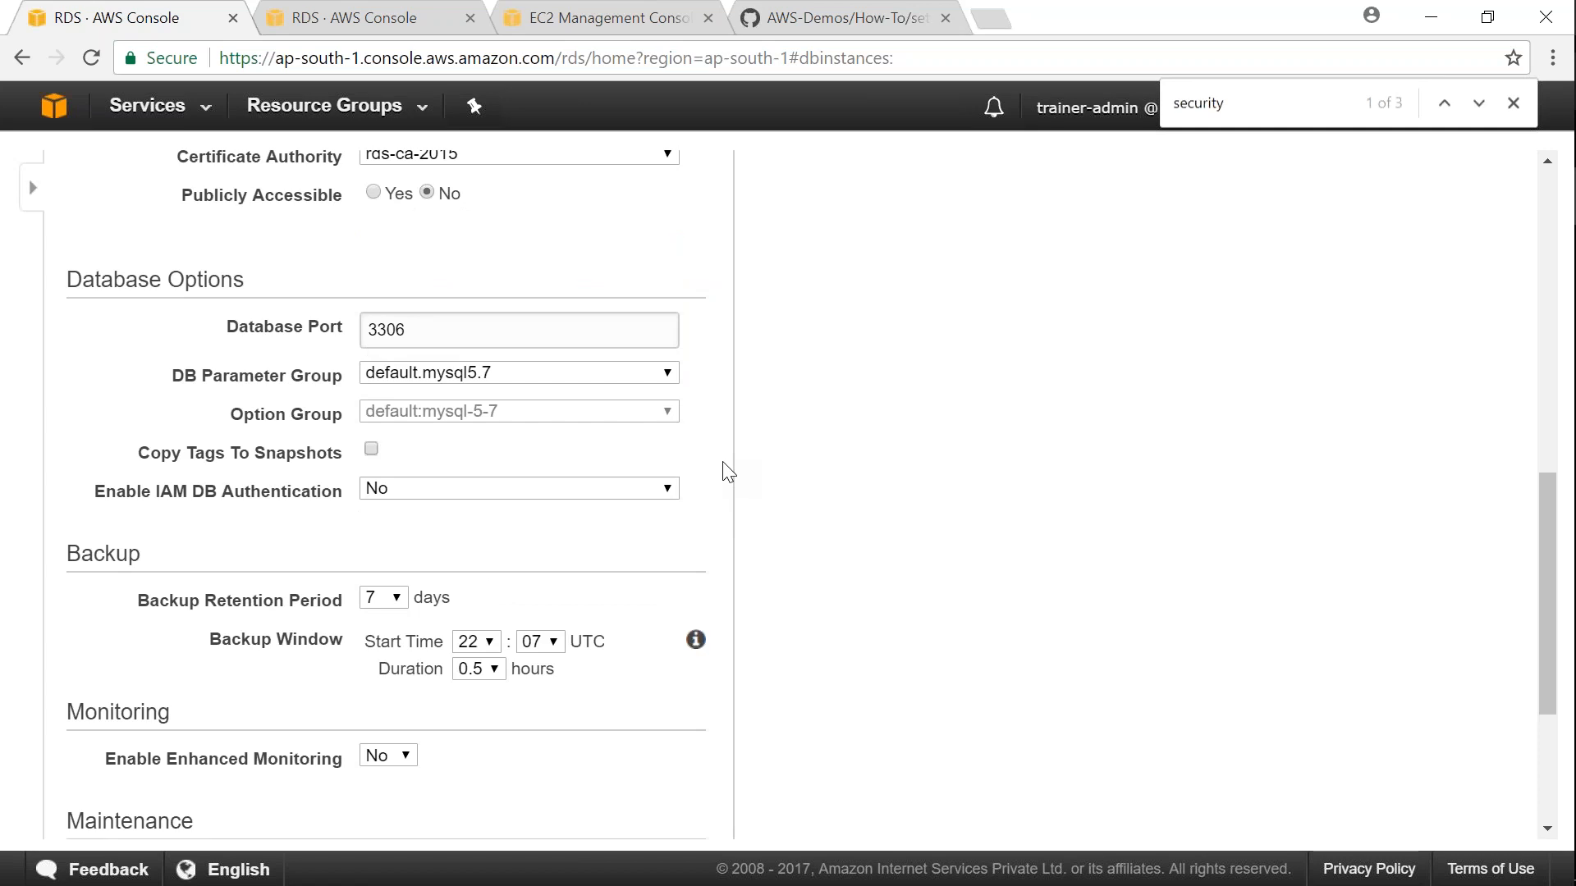
pyautogui.scroll(-3, 722, 464)
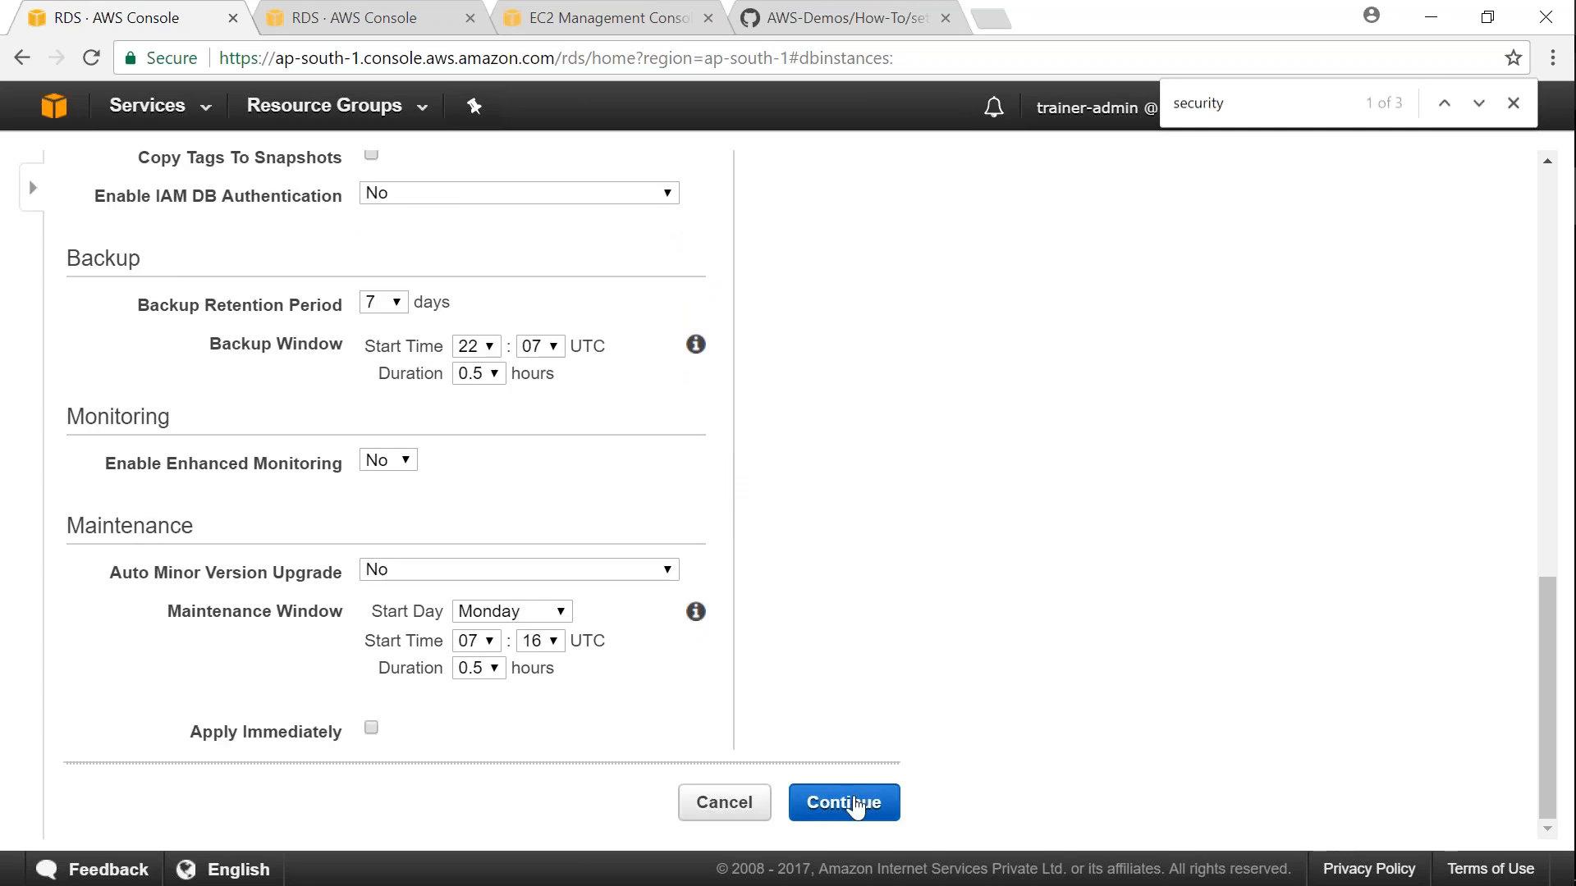
pyautogui.click(854, 804)
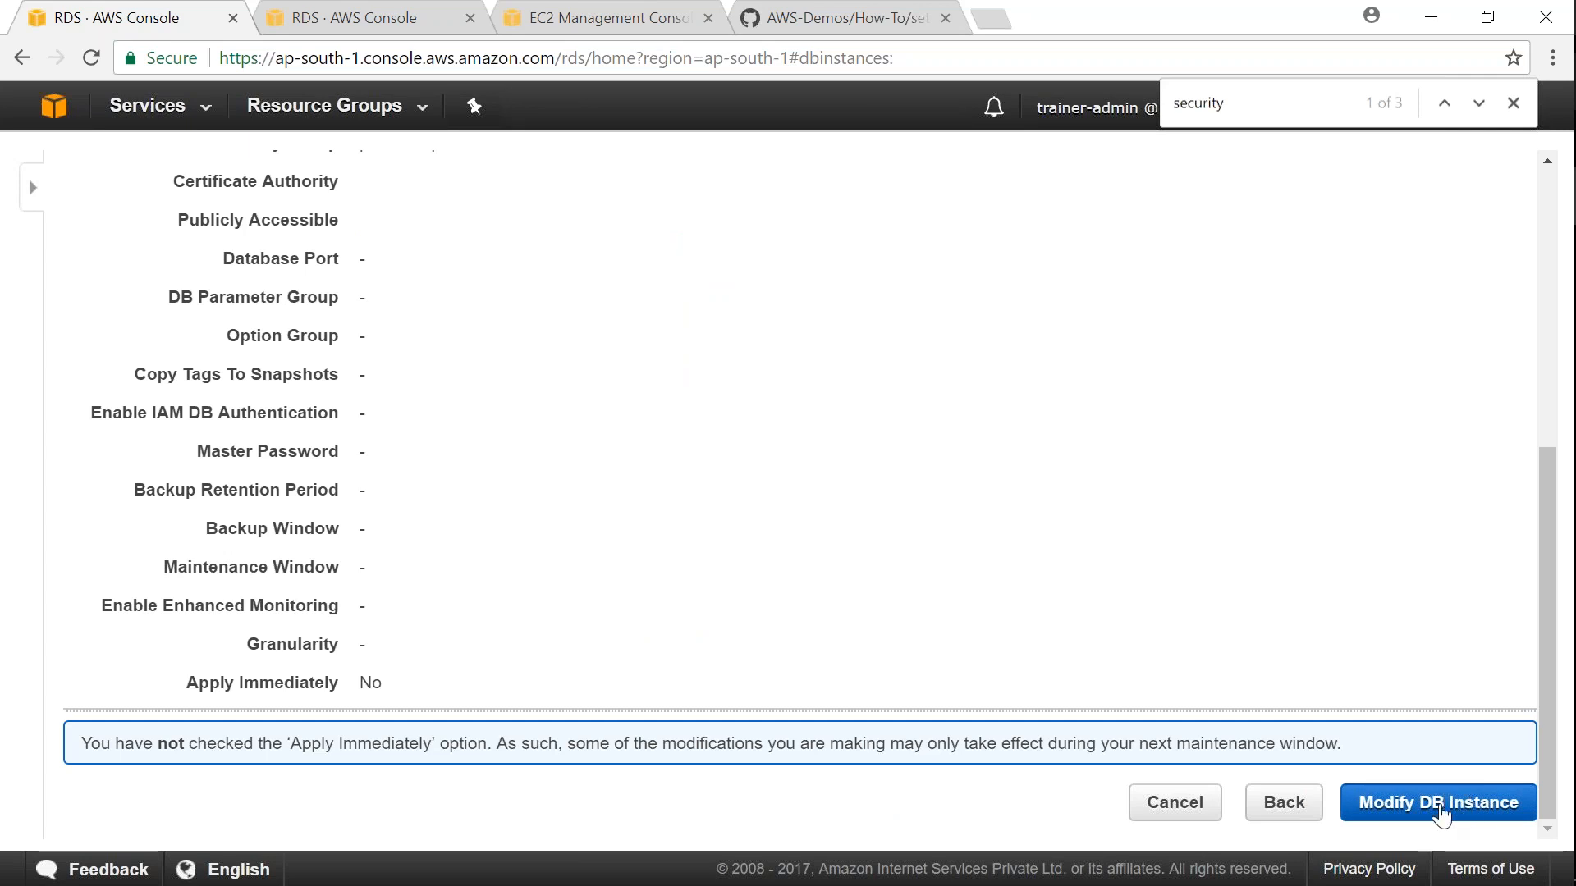
pyautogui.click(1444, 808)
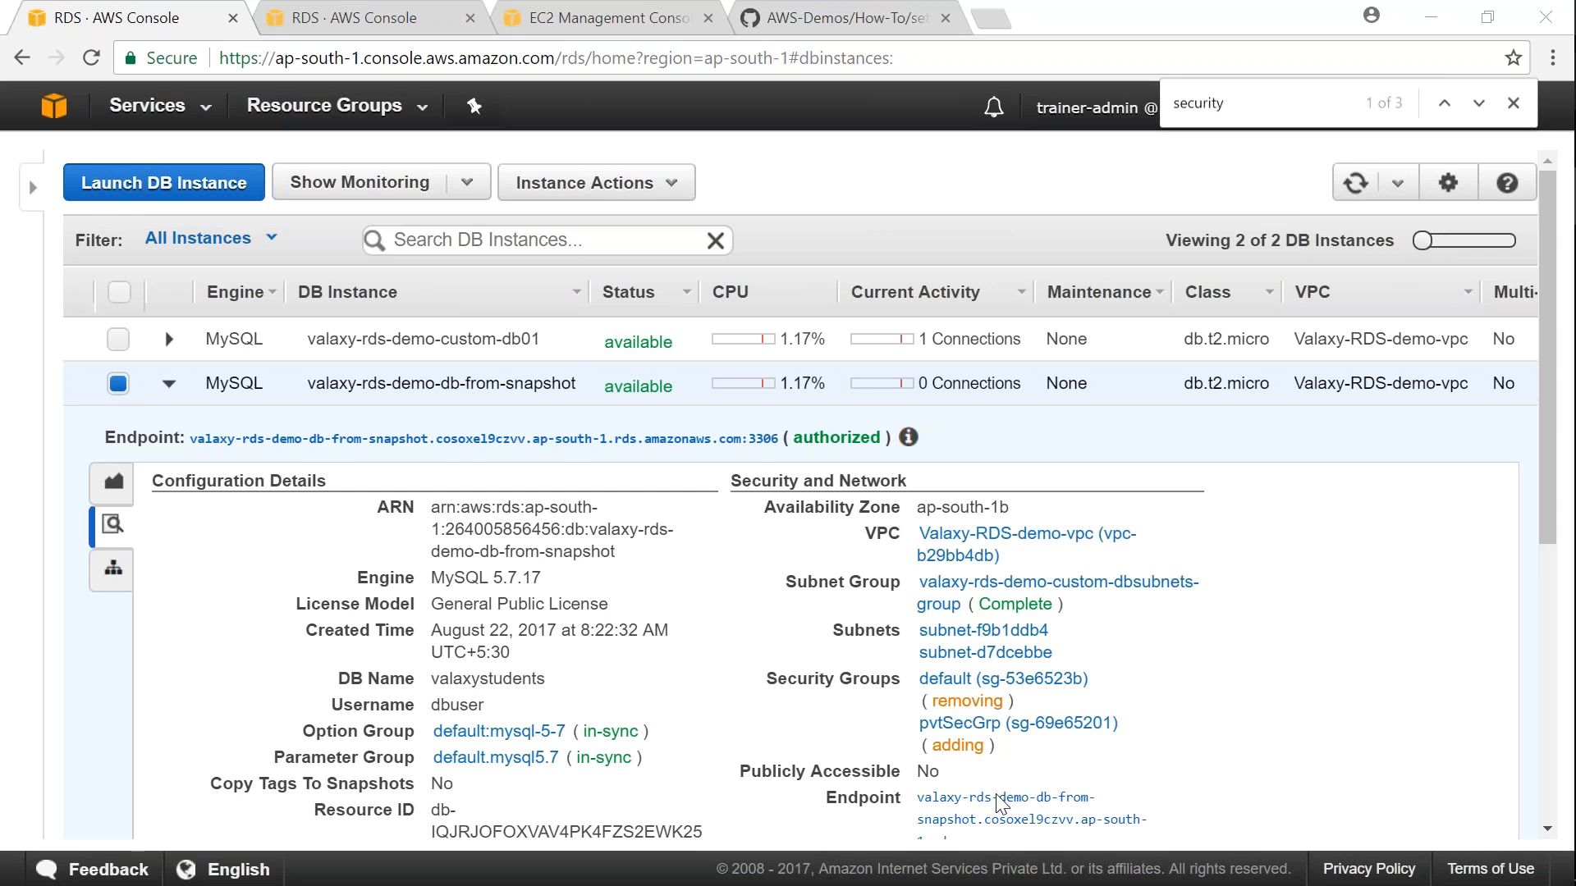
pyautogui.moveTo(765, 661)
pyautogui.mouseDown()
pyautogui.moveTo(862, 659)
pyautogui.moveTo(1141, 723)
pyautogui.moveTo(1141, 757)
pyautogui.moveTo(751, 751)
pyautogui.moveTo(747, 660)
pyautogui.mouseUp()
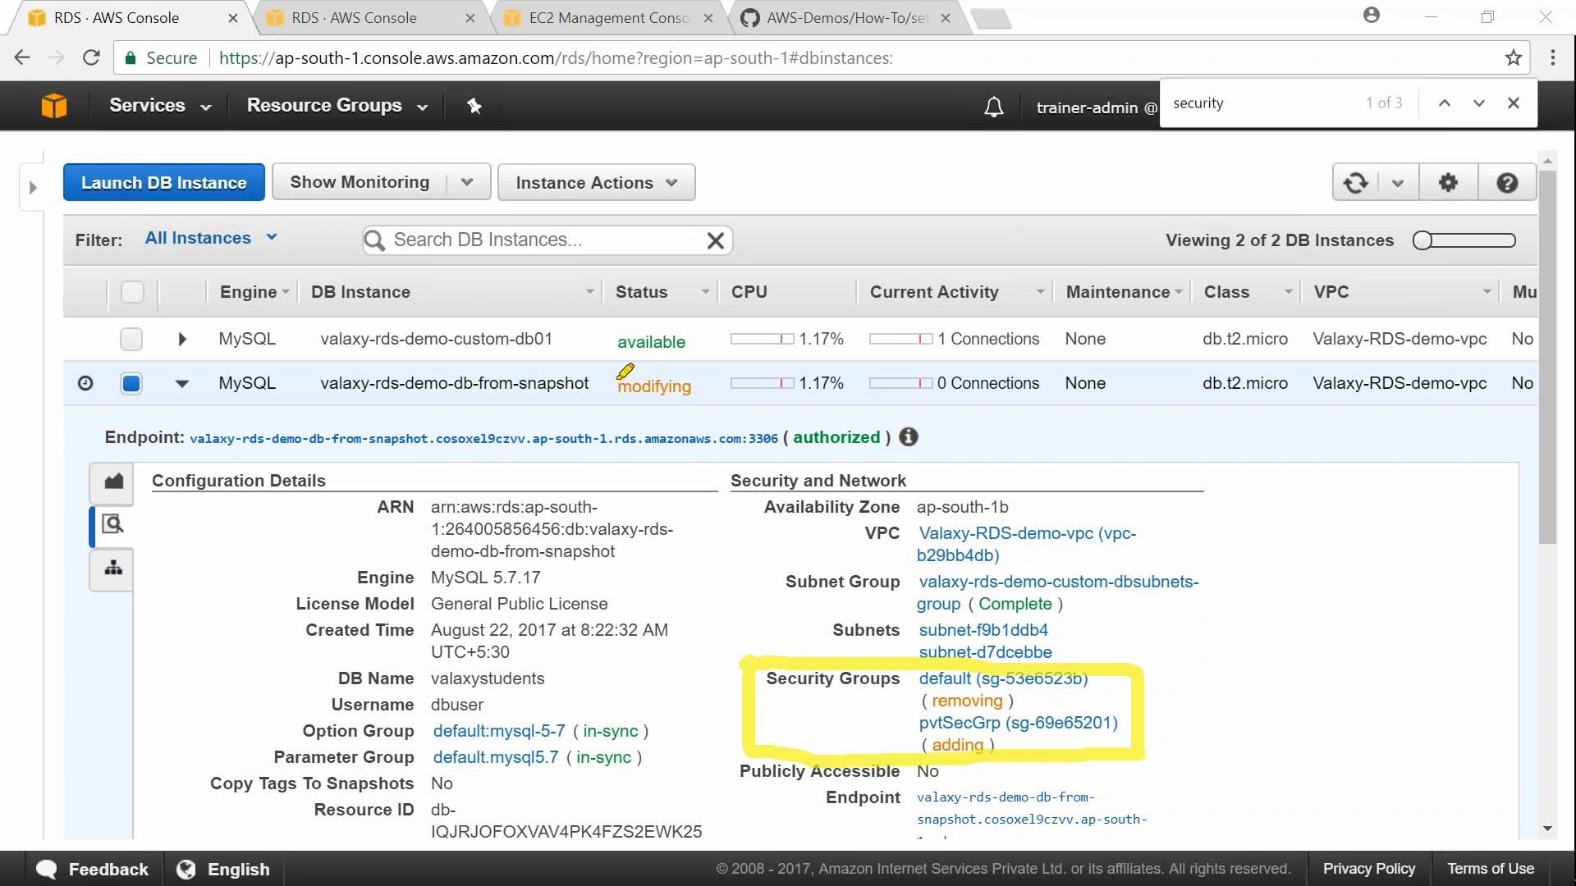
pyautogui.moveTo(615, 381)
pyautogui.mouseDown()
pyautogui.moveTo(644, 412)
pyautogui.moveTo(624, 371)
pyautogui.mouseUp()
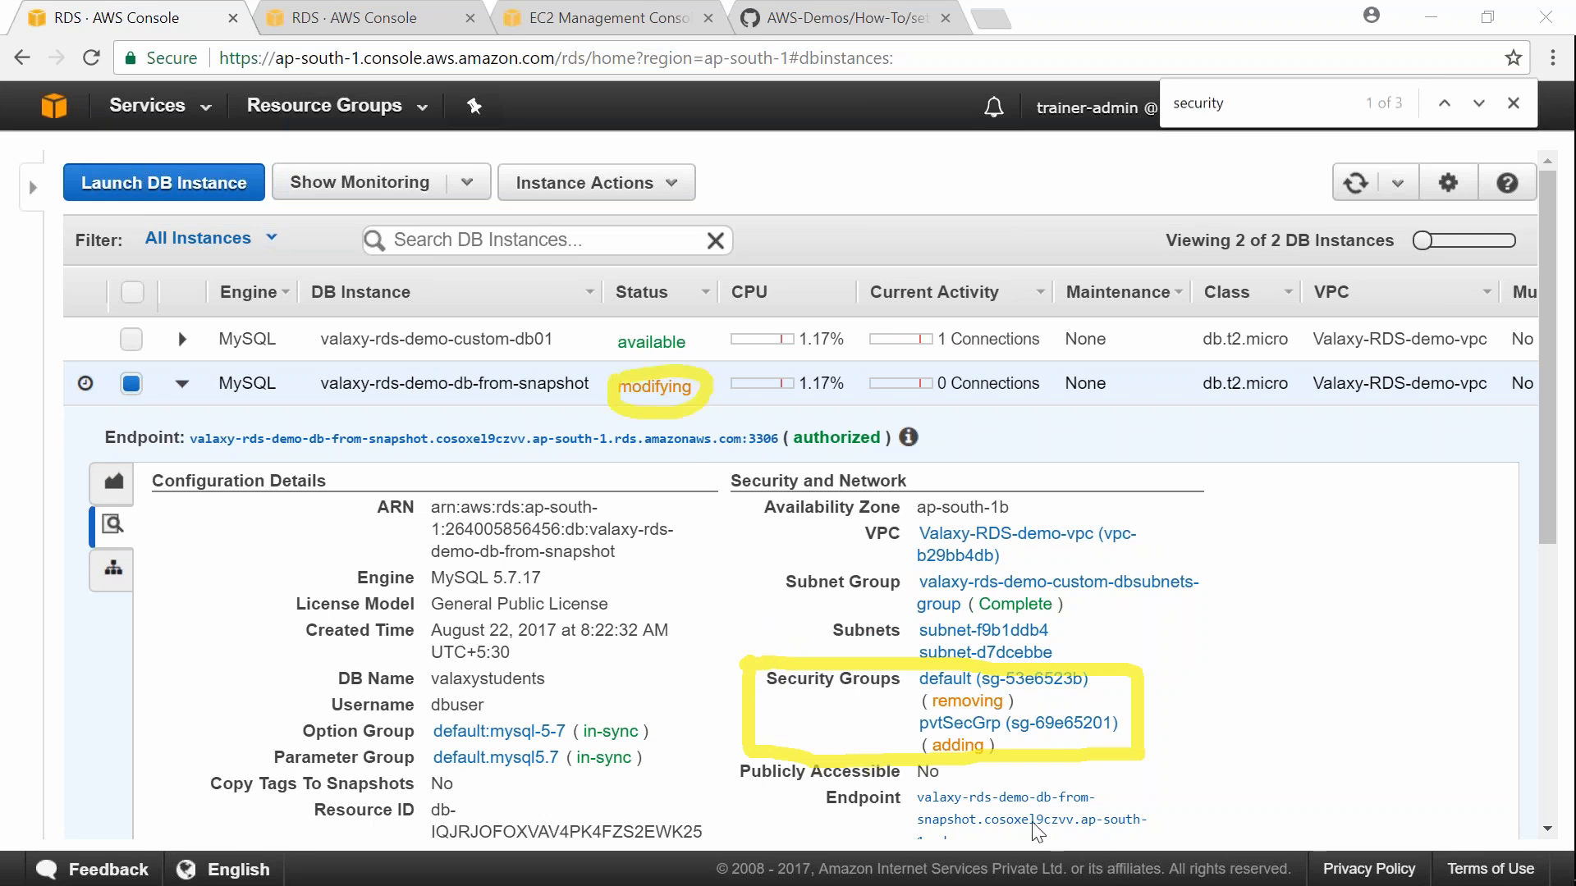
pyautogui.press('Escape')
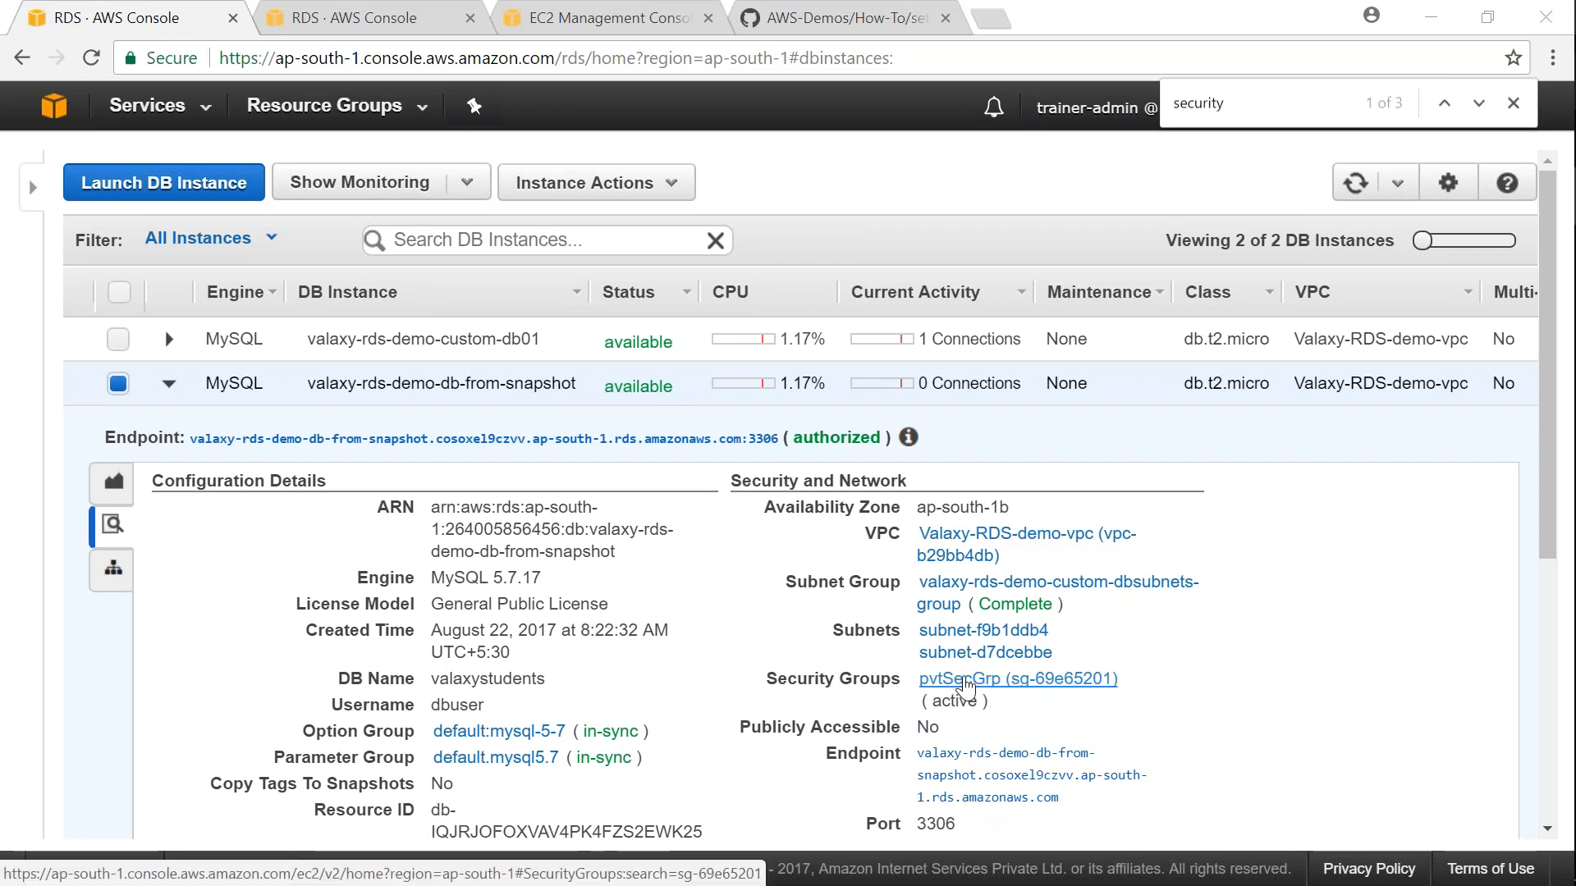
# Switch to MobaXterm and rerun the mysql connection command for the restored instance as dbuser, entering the account password
pyautogui.hotkey('alt', 'Tab')
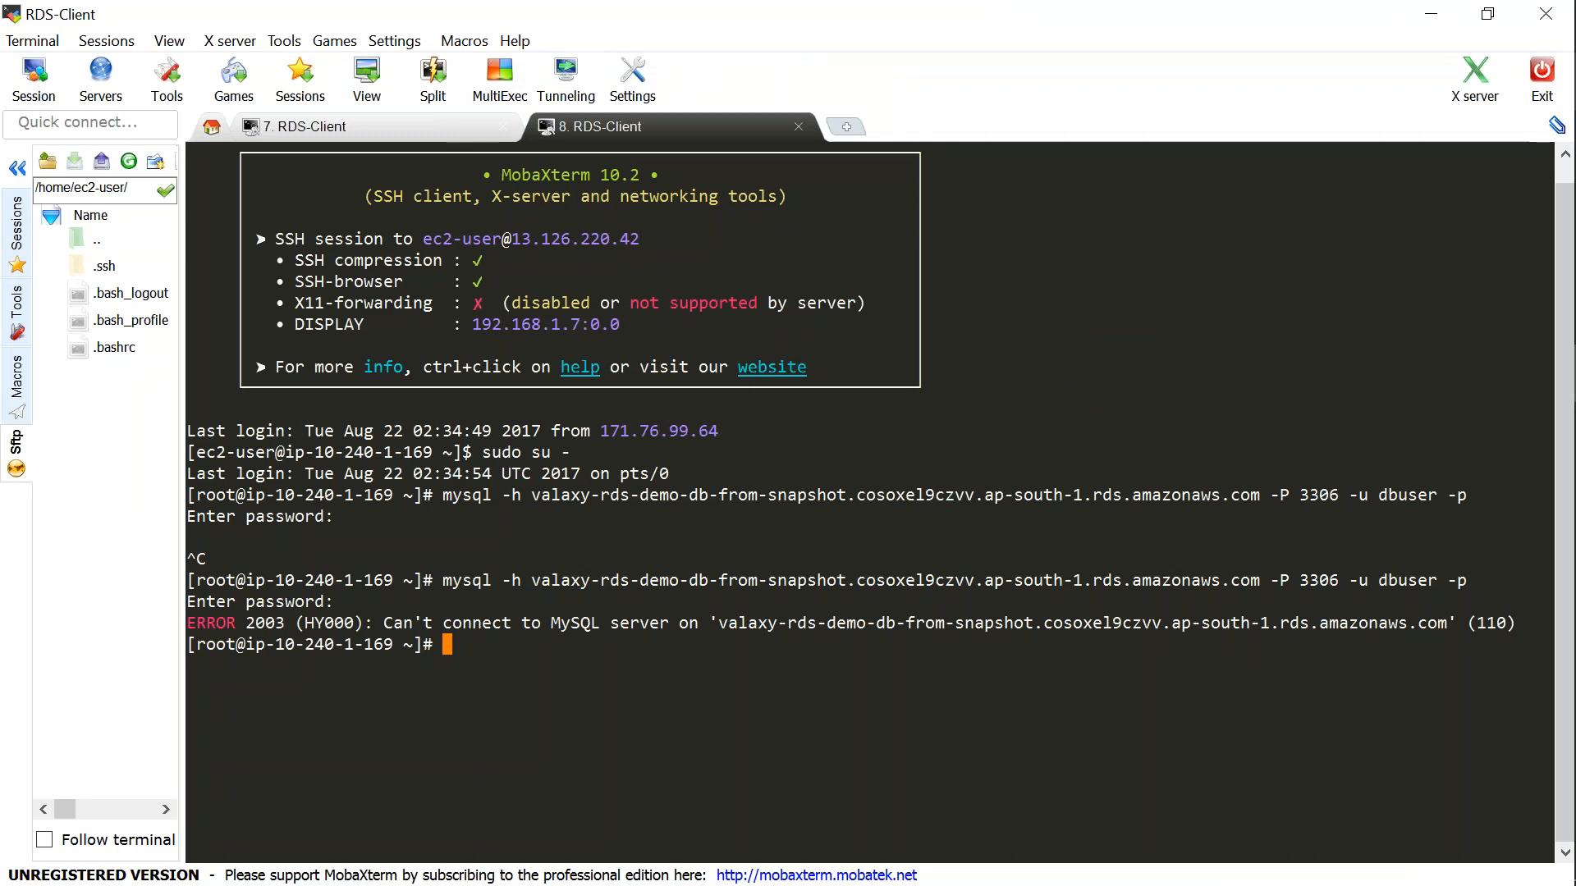
pyautogui.press('Up')
pyautogui.press('Return')
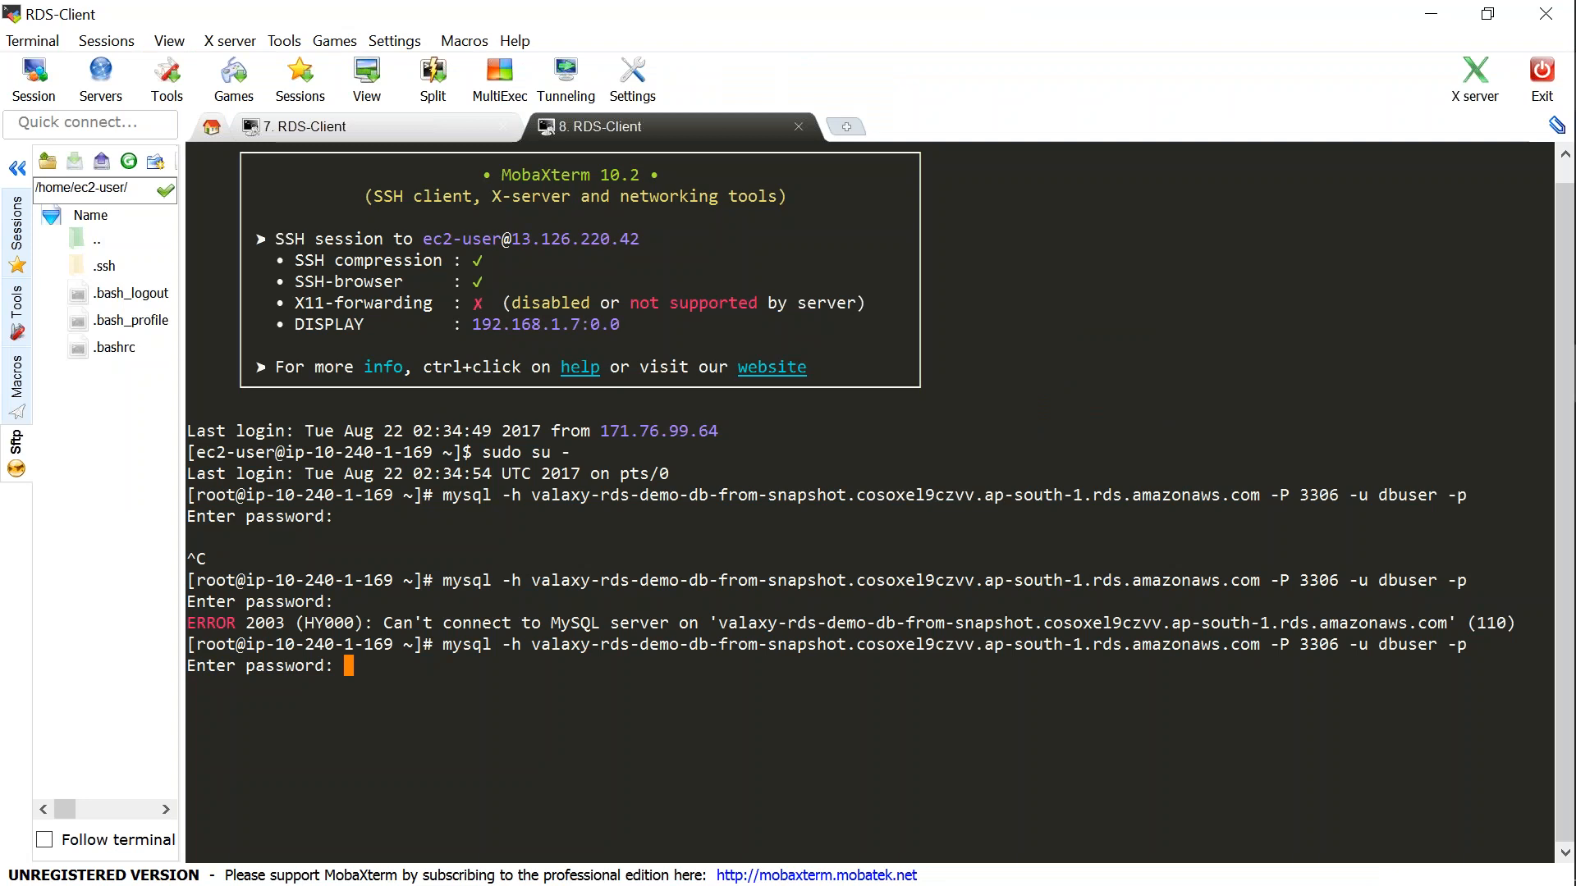
pyautogui.press('Return')
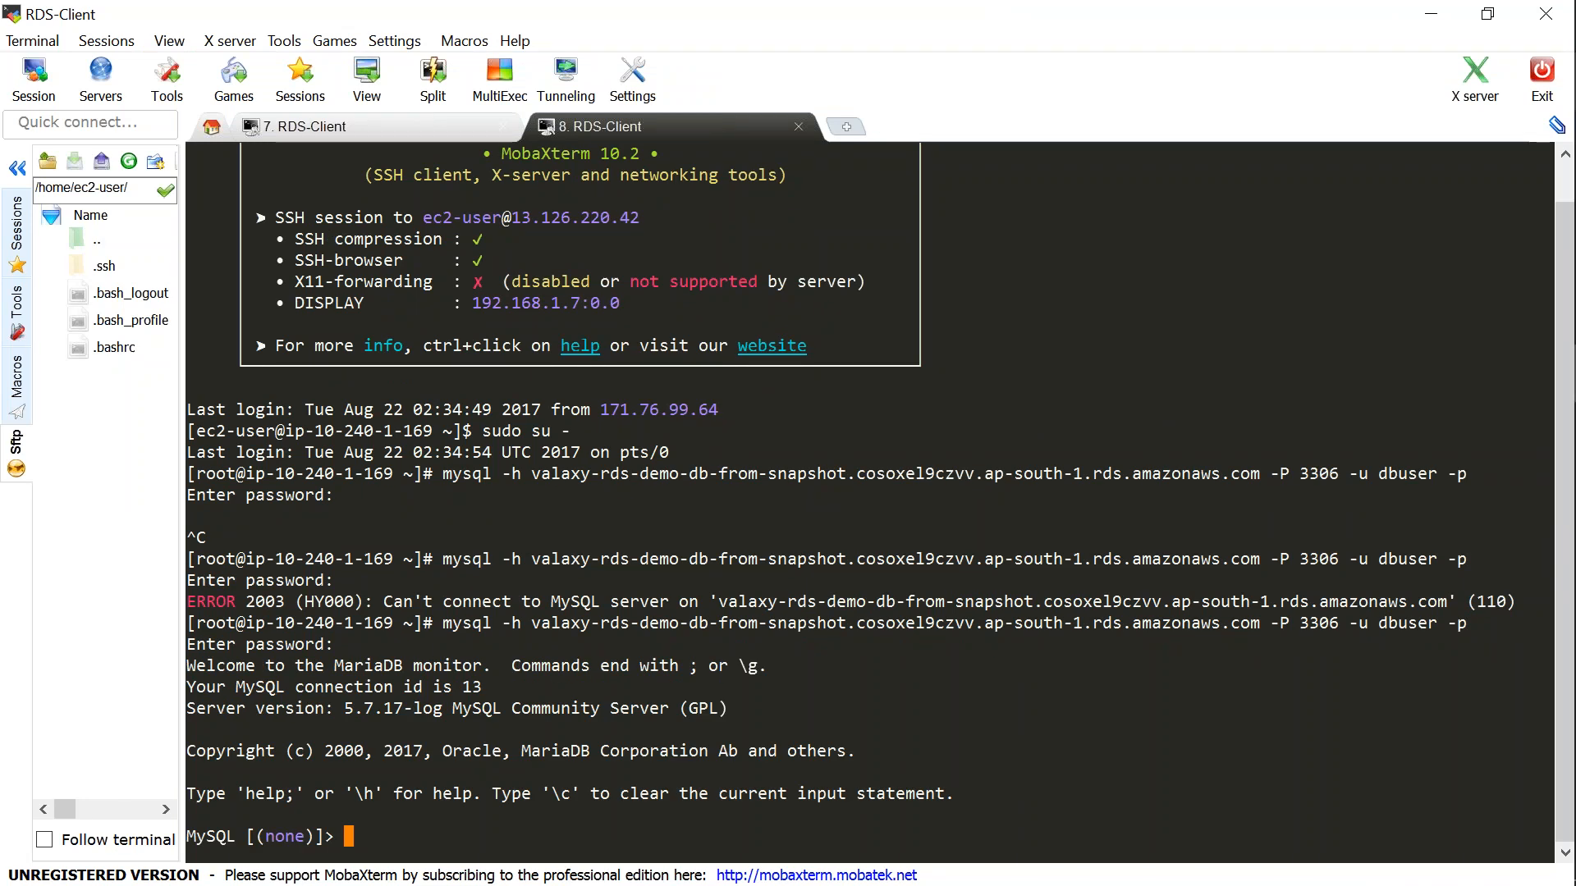
# List the databases on the restored instance with show databases; and switch to valaxystudents with the use command
pyautogui.write('show dt')
pyautogui.press('BackSpace')
pyautogui.write('atabases;')
pyautogui.press('Return')
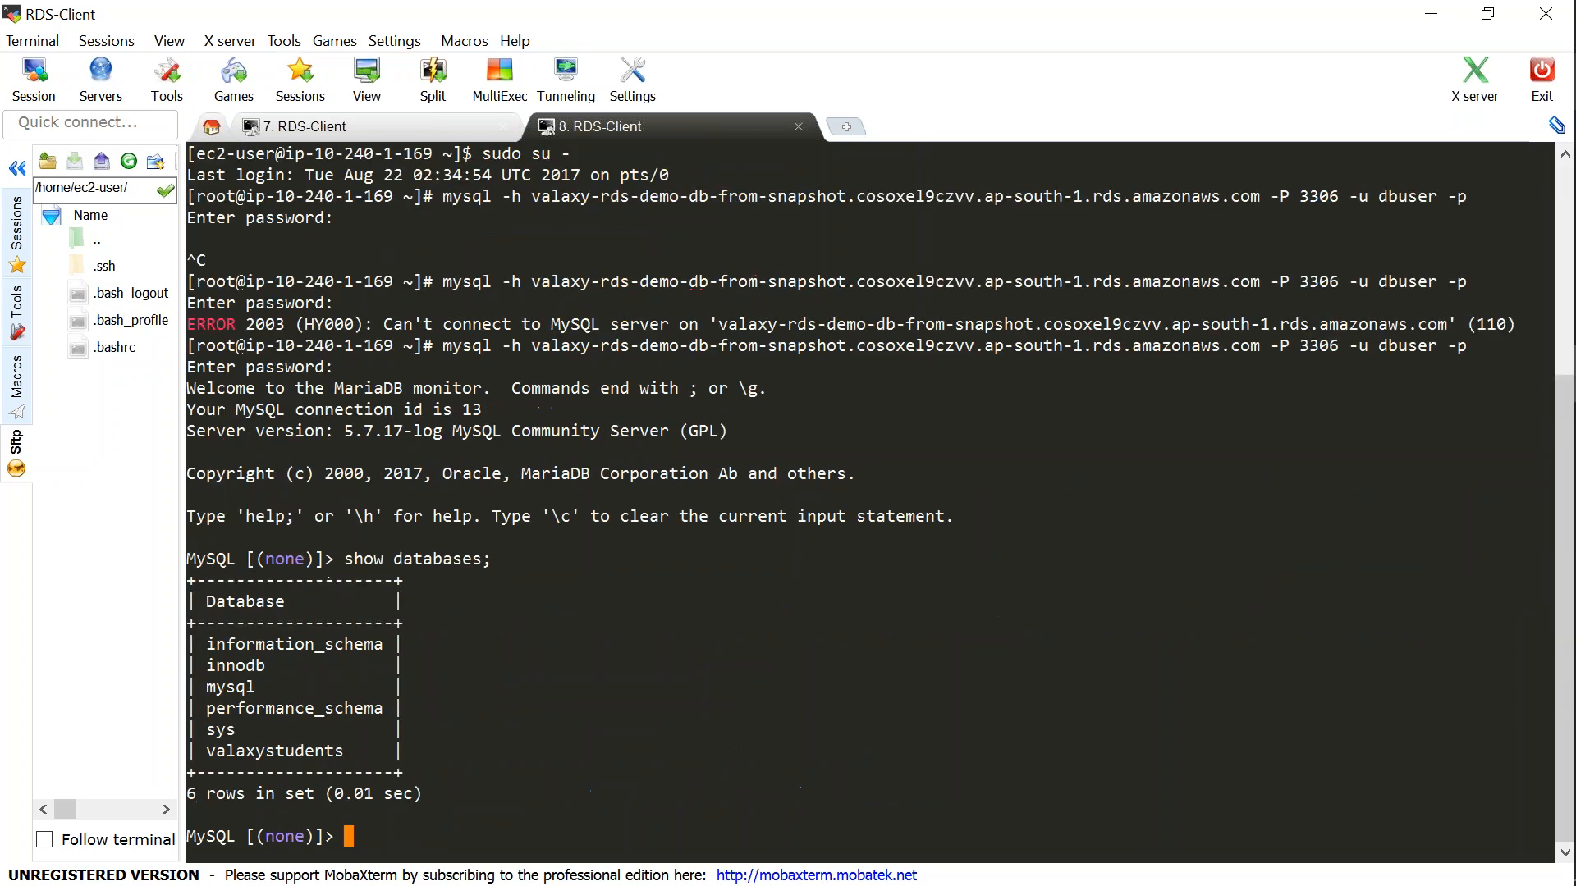
pyautogui.write('use')
pyautogui.doubleClick(323, 751)
pyautogui.rightClick(323, 753)
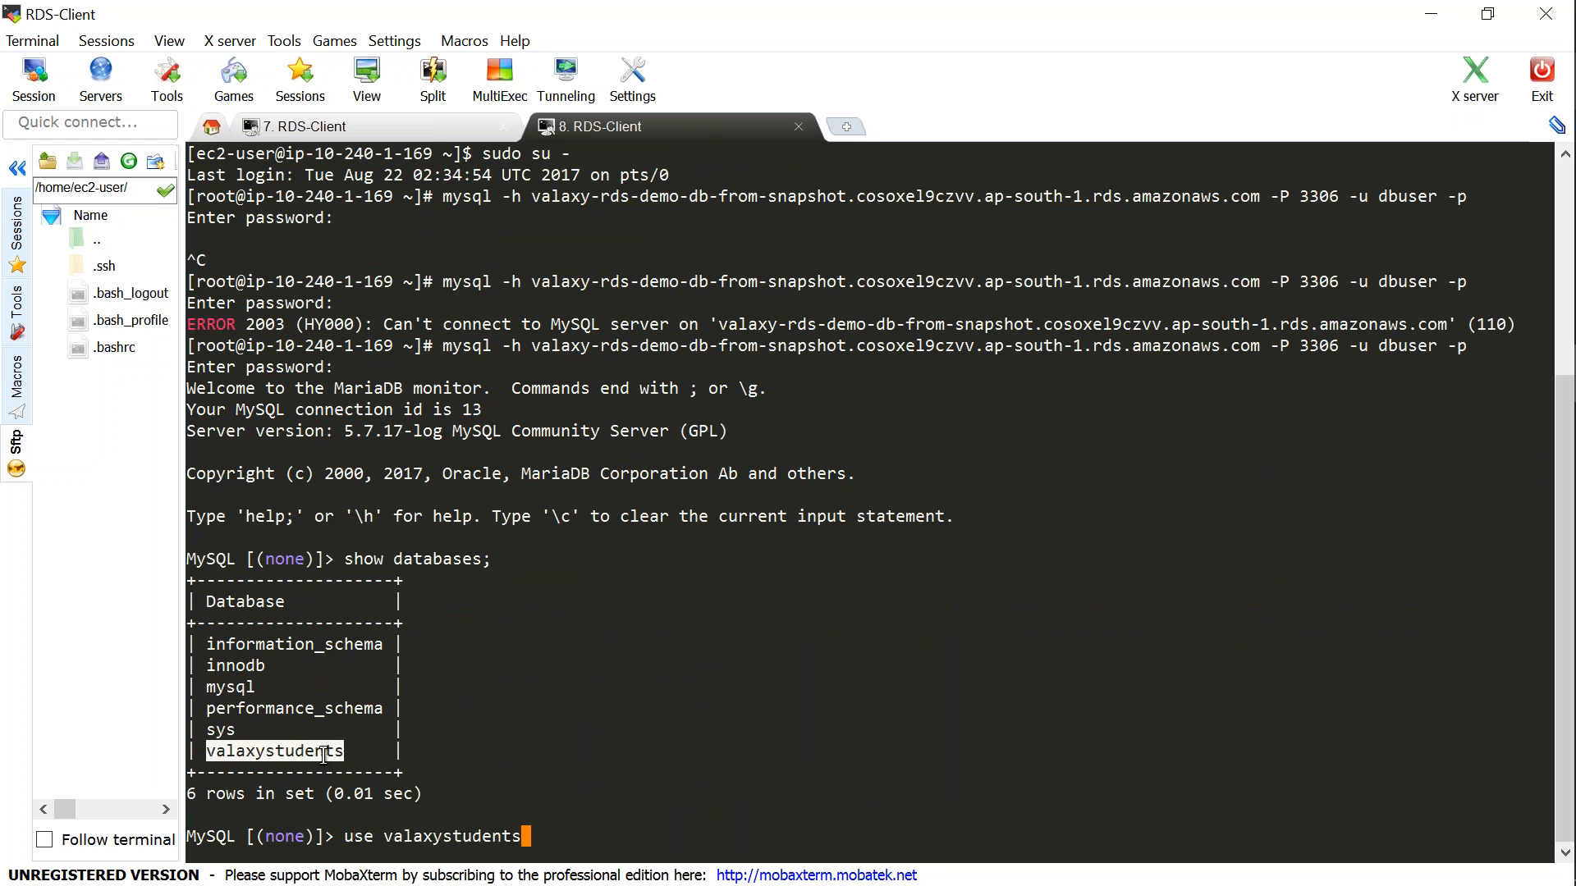
pyautogui.write(';')
pyautogui.press('Return')
# Query all records with select * from Students; and mark the returned table in the terminal
pyautogui.write('select * from ')
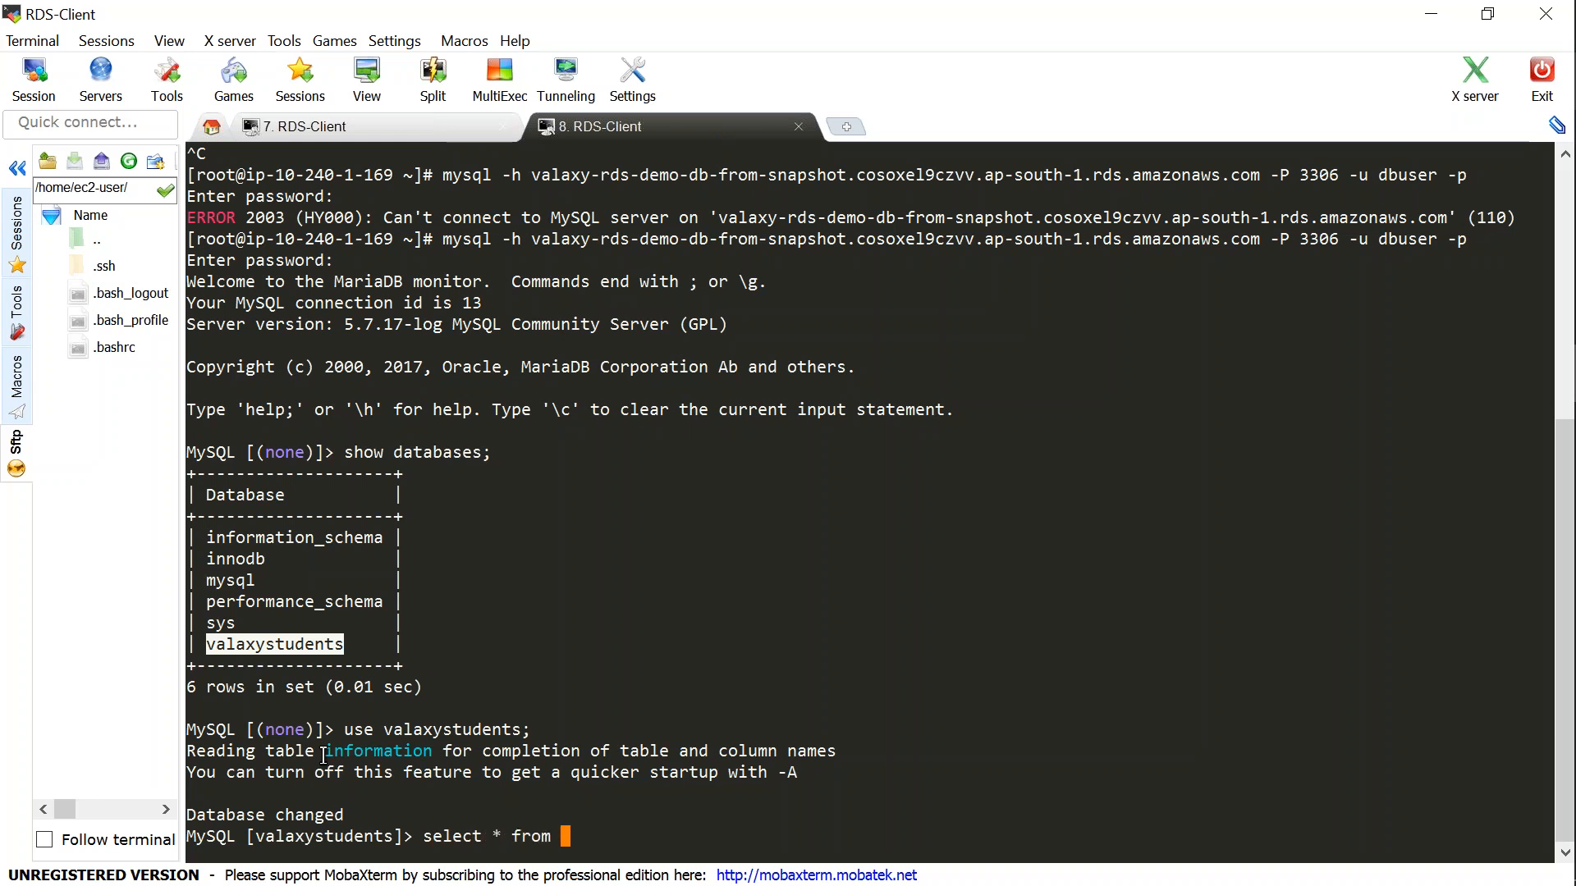
pyautogui.write('Students;')
pyautogui.press('Return')
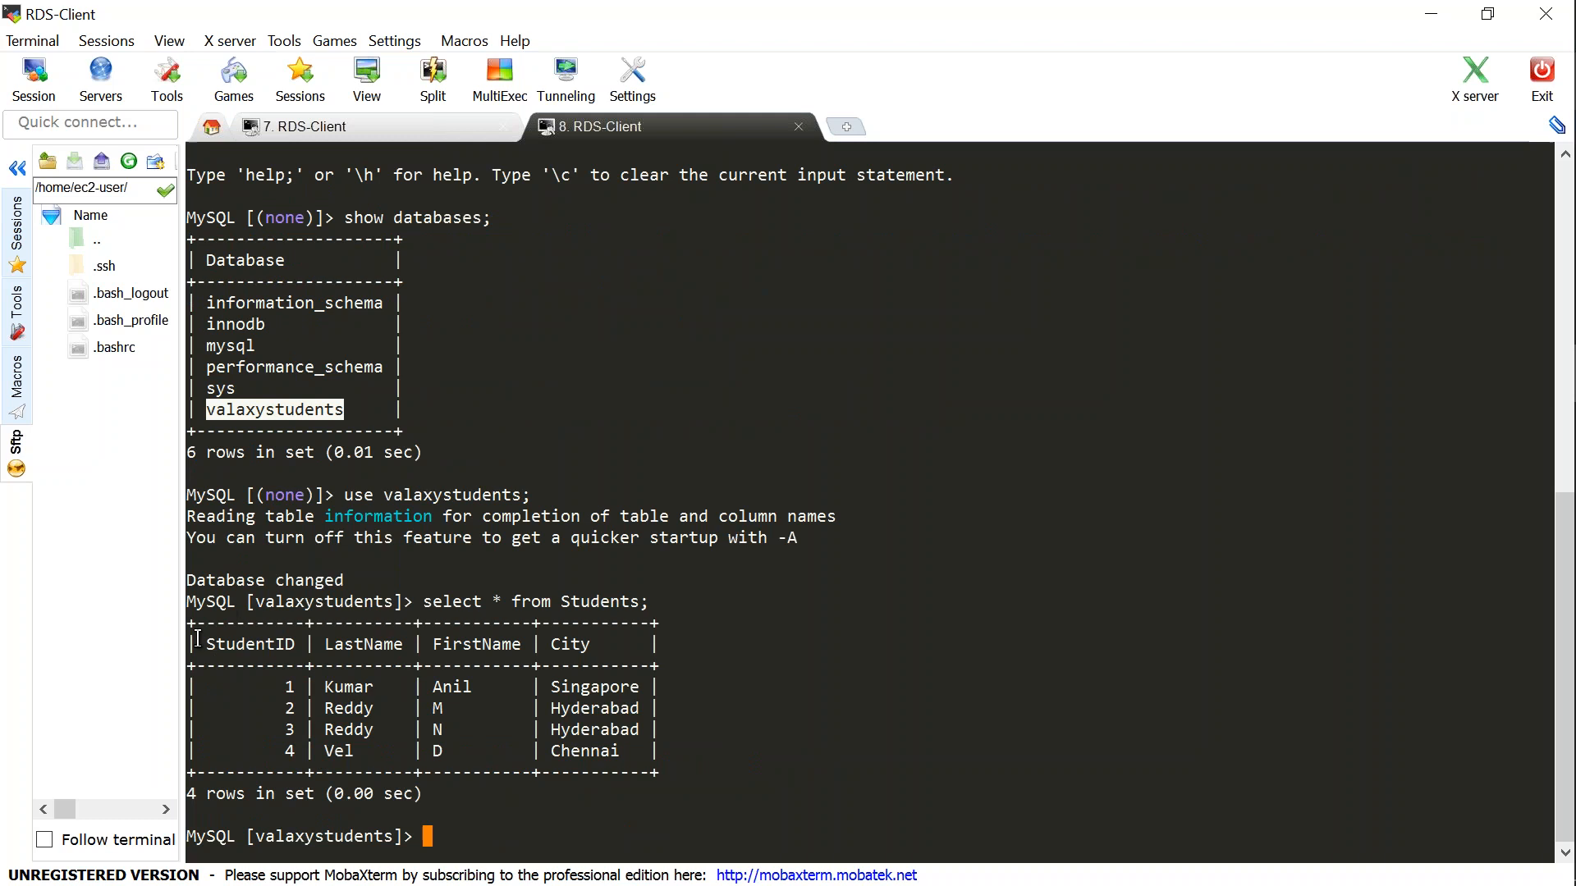
pyautogui.moveTo(191, 623); pyautogui.dragTo(682, 788)
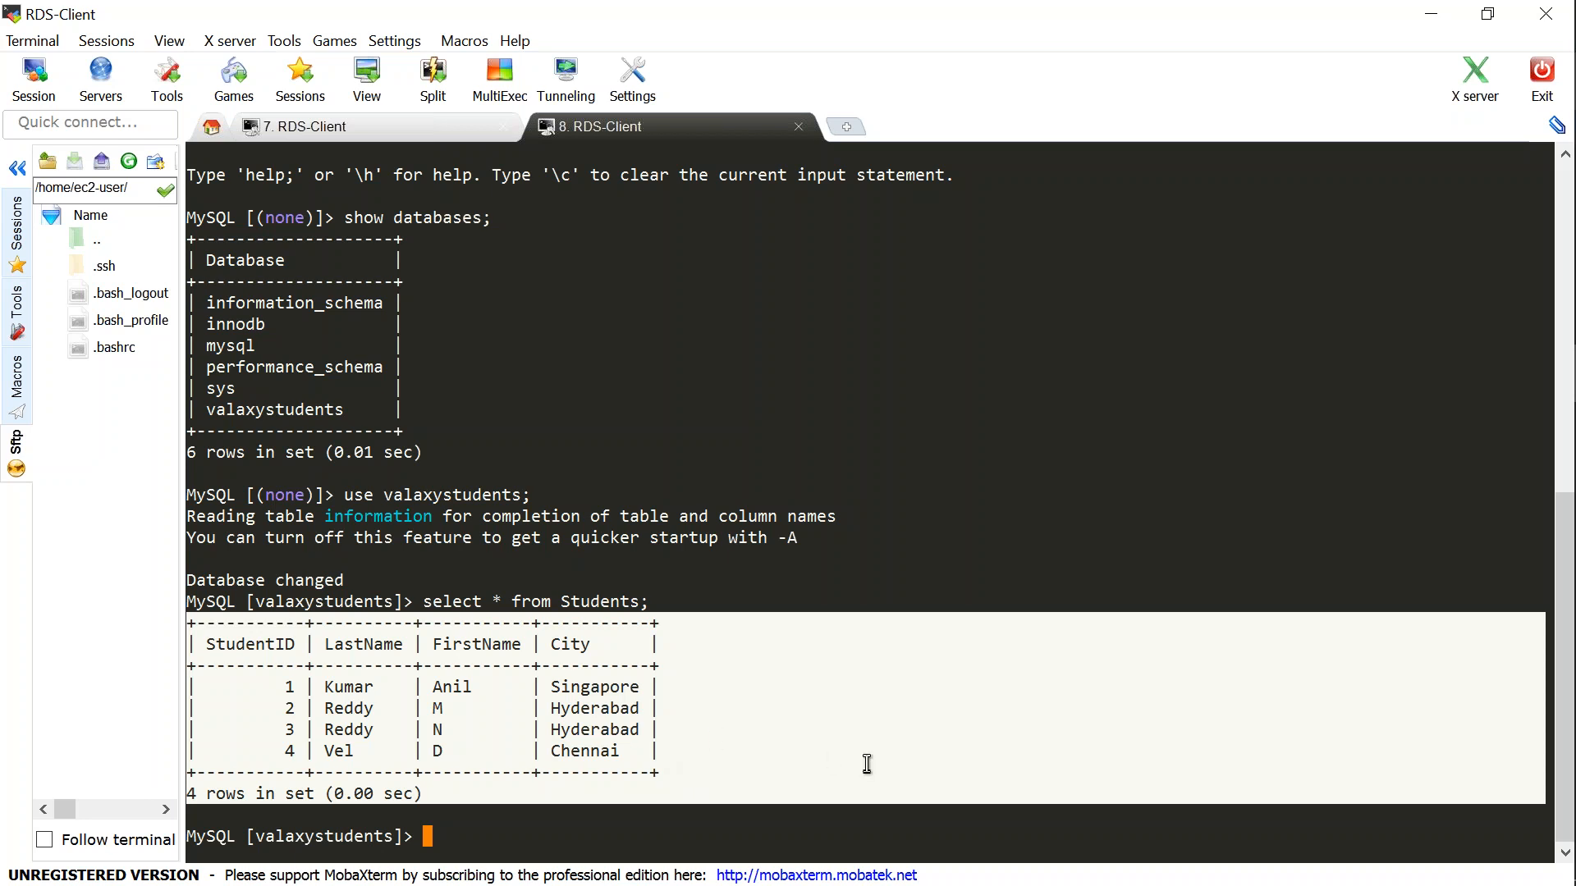
# Return to the RDS console in Chrome and start creating a read replica of valaxy-rds-demo-custom-db01
pyautogui.hotkey('alt', 'Tab')
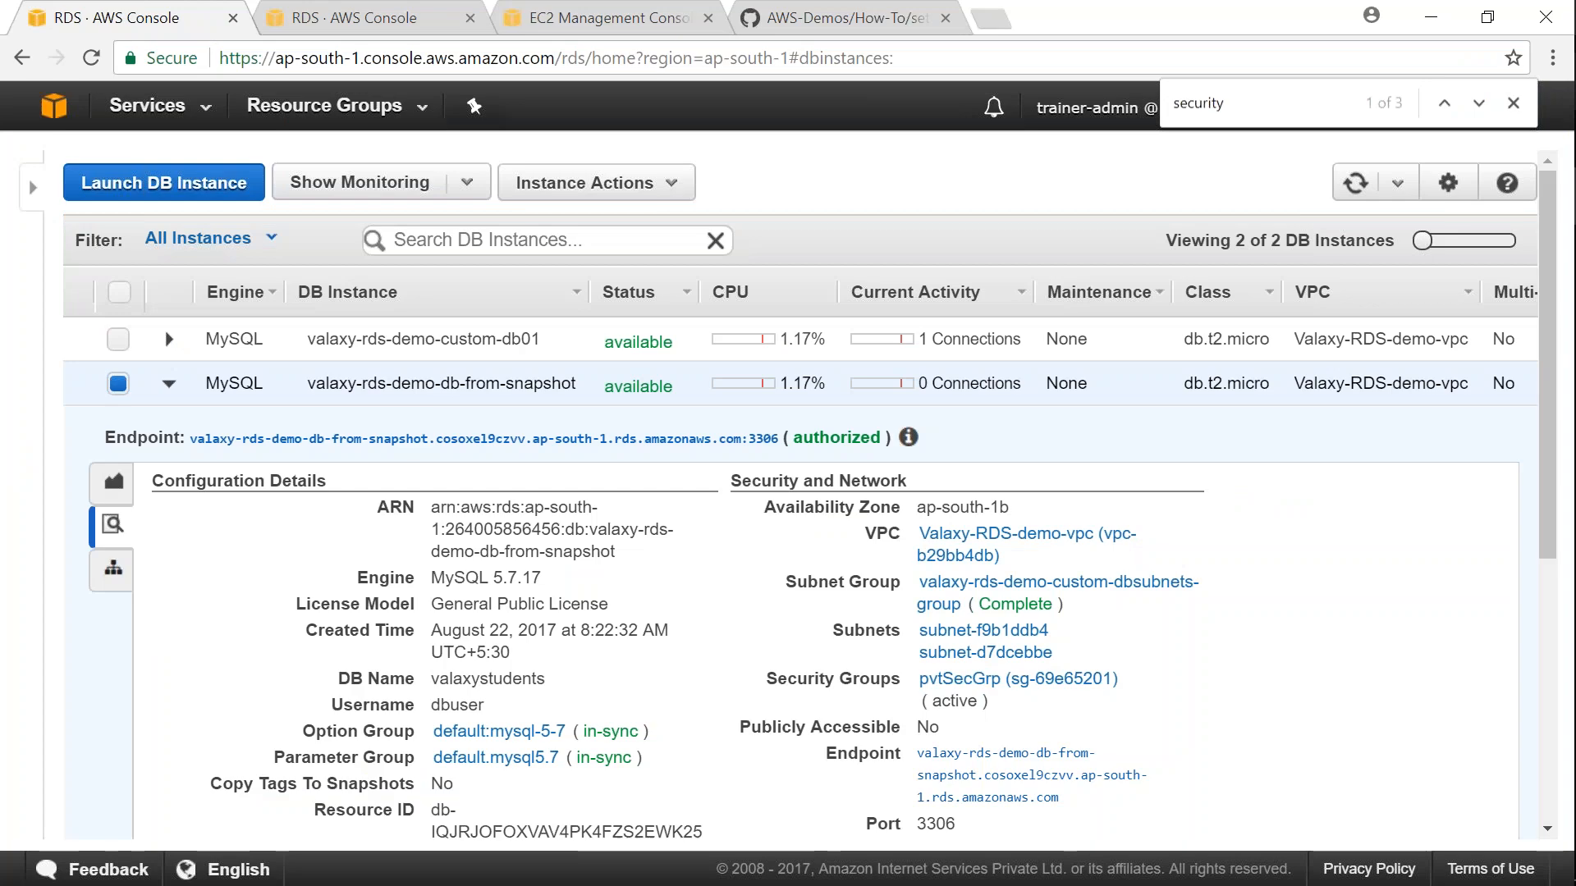
pyautogui.click(171, 387)
pyautogui.click(117, 391)
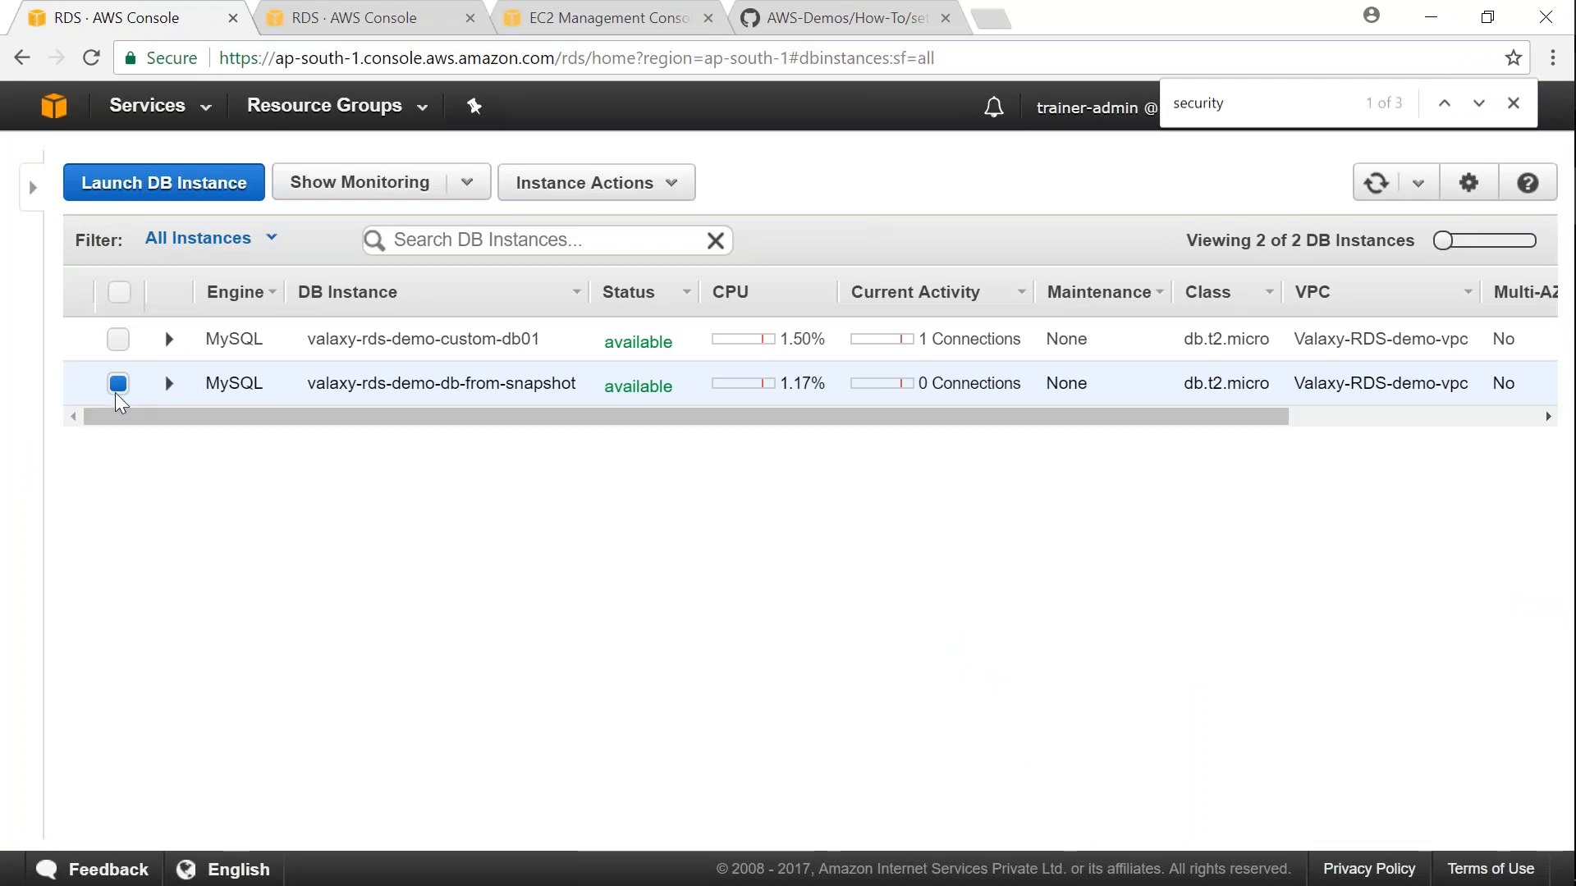
pyautogui.click(116, 343)
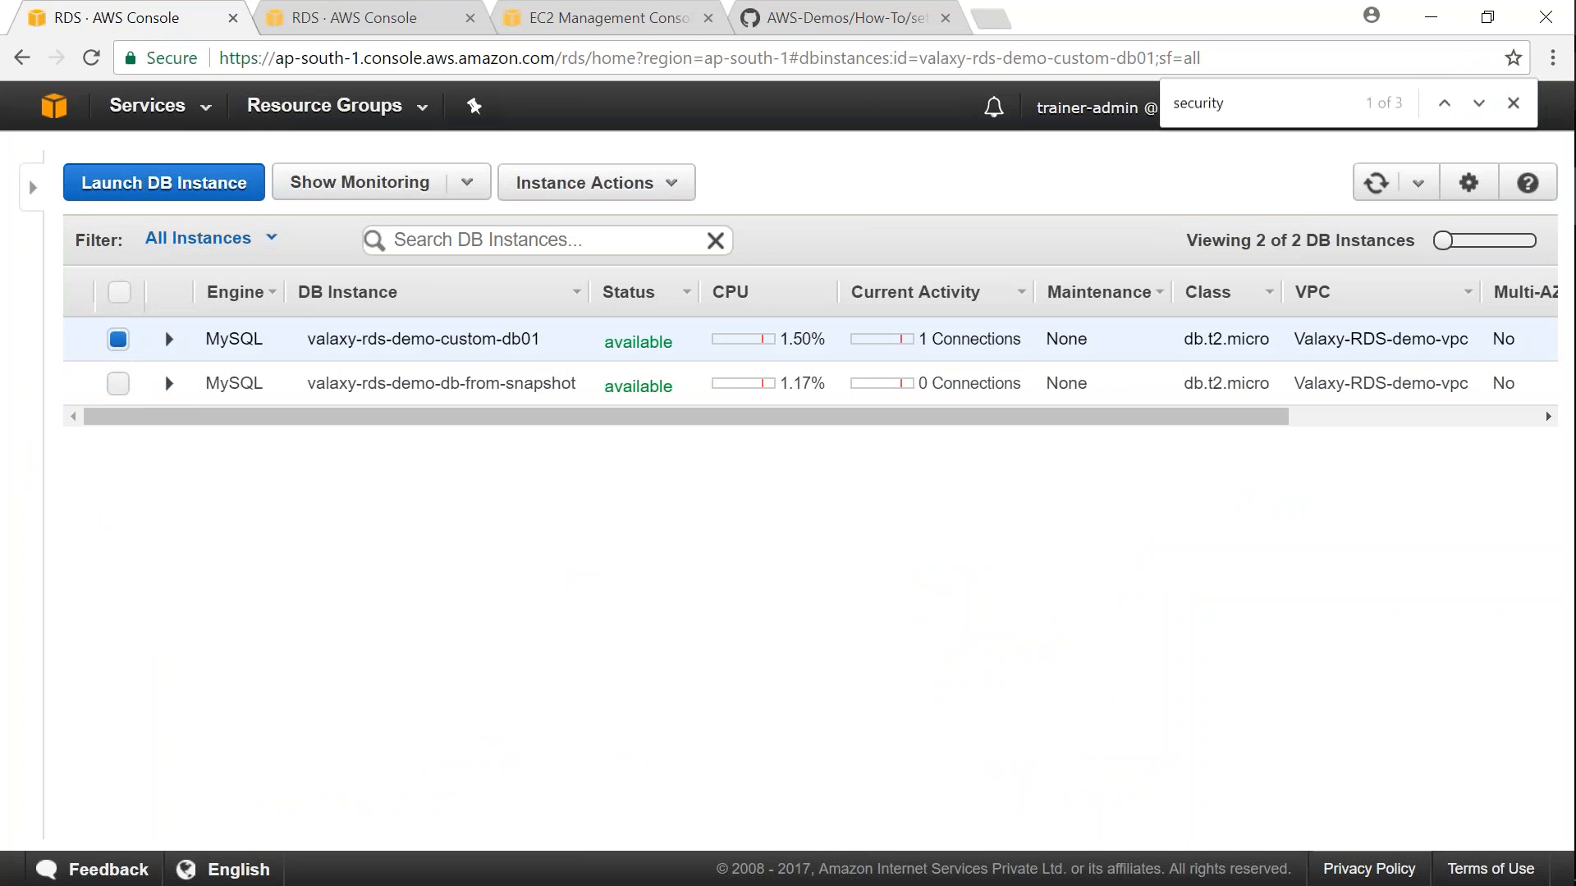
pyautogui.click(667, 182)
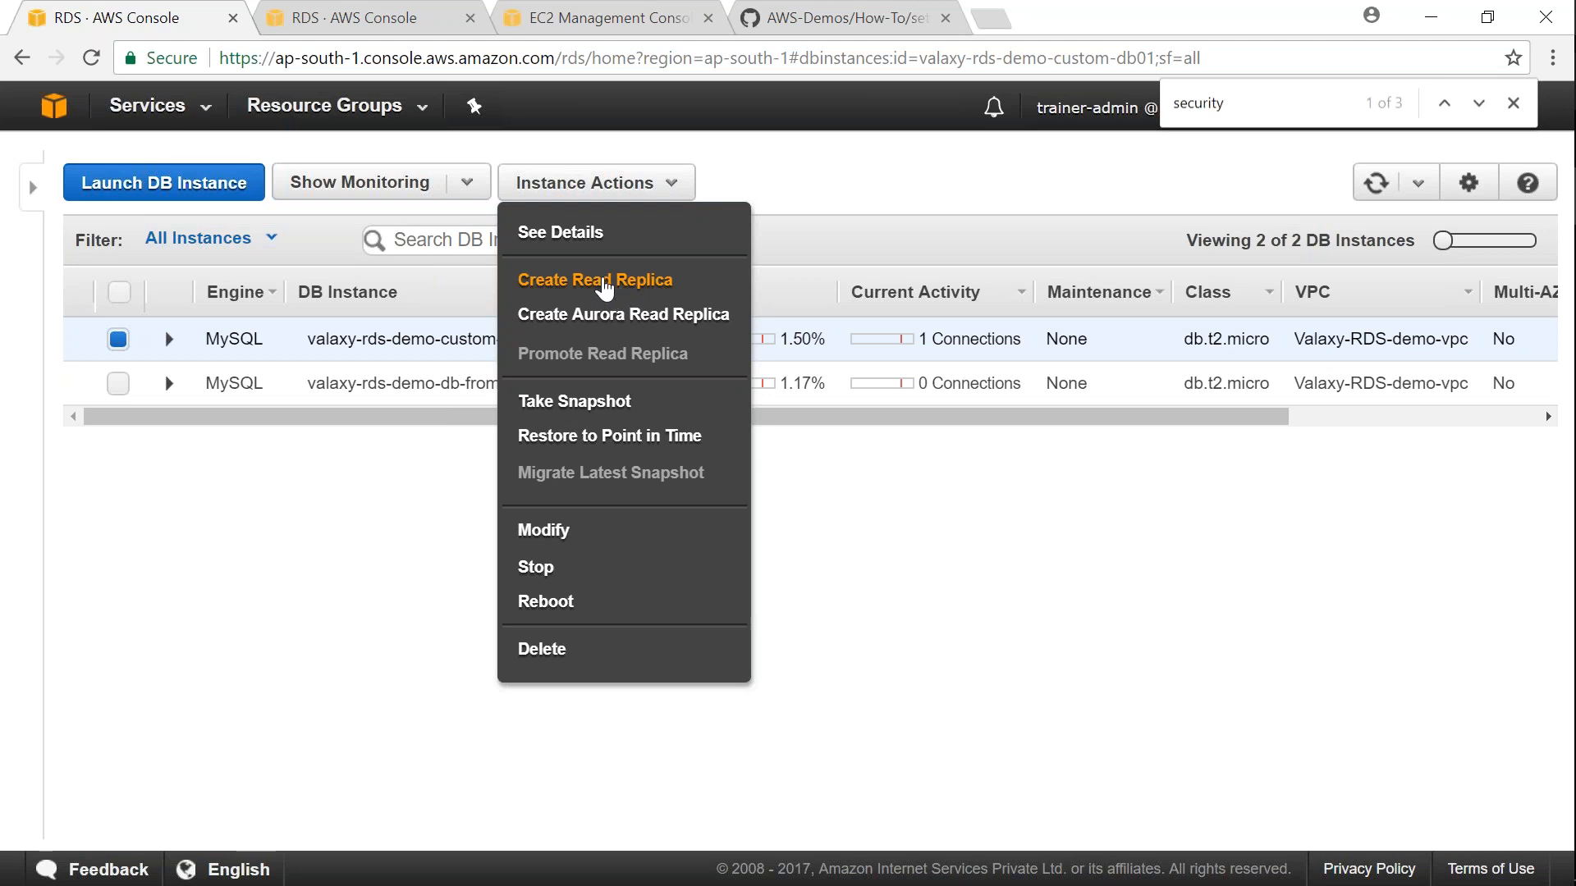
pyautogui.click(605, 287)
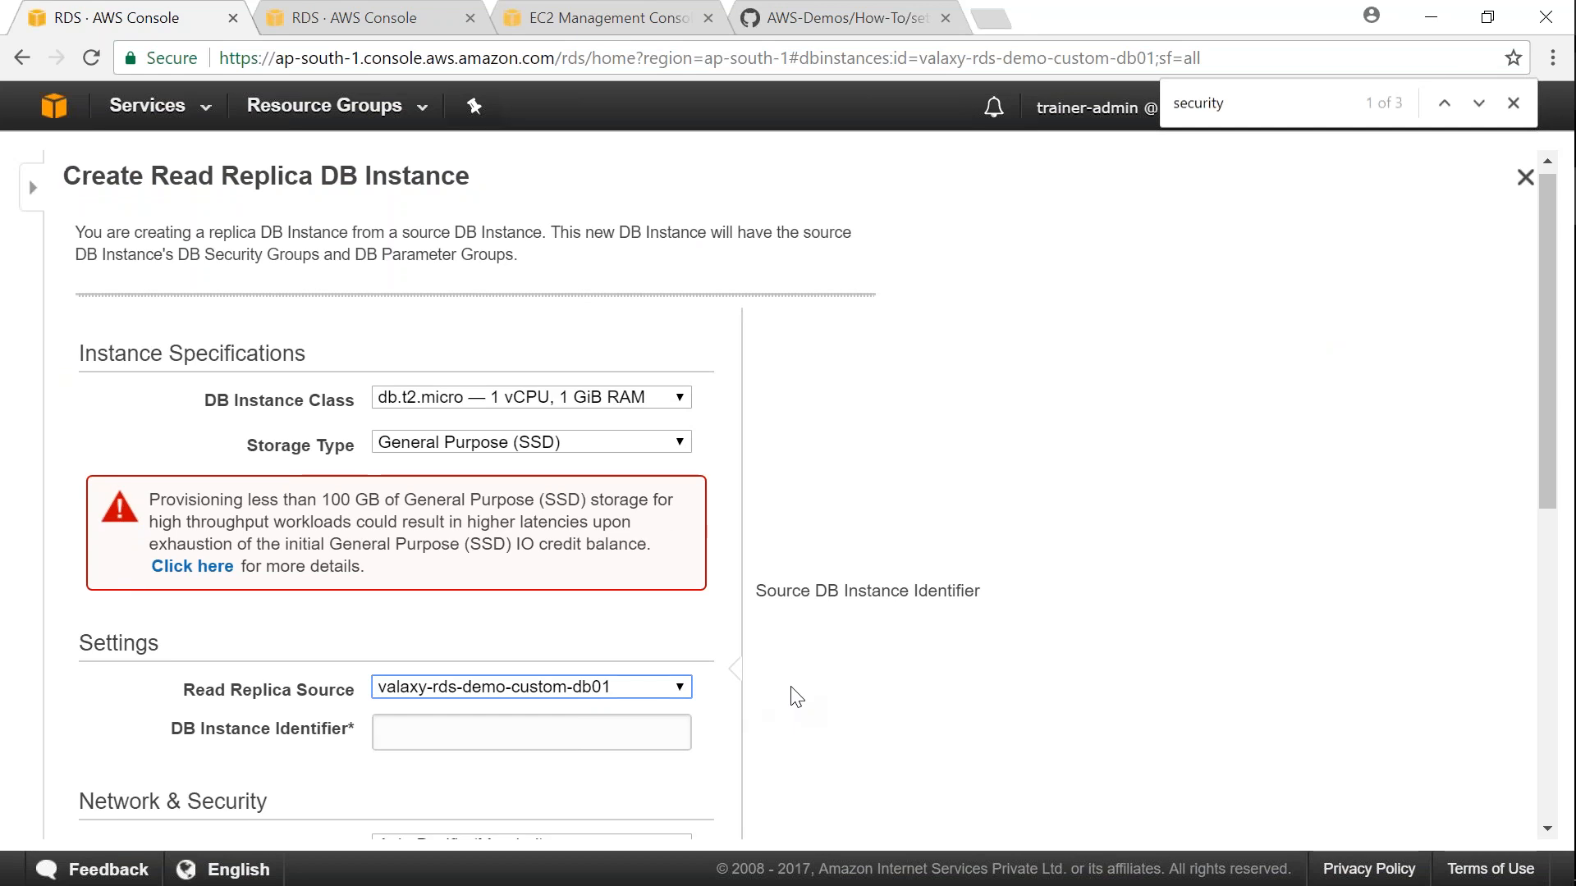
# Set the read replica's DB Instance Identifier to db-master-read-replica
pyautogui.scroll(-1, 797, 697)
pyautogui.scroll(1, 797, 696)
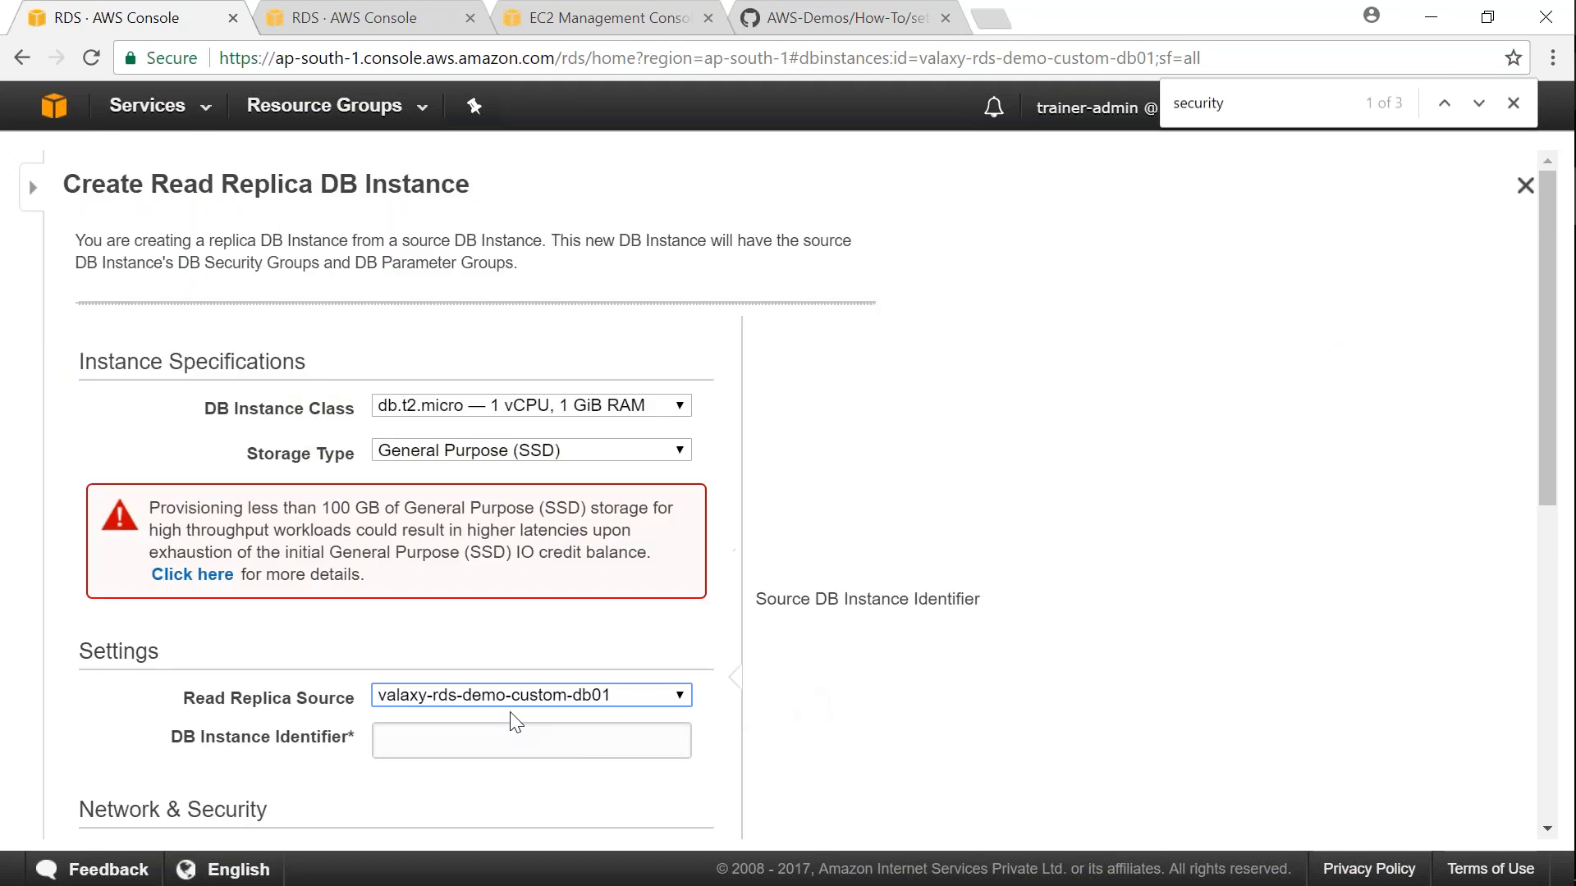
pyautogui.click(522, 732)
pyautogui.write('db-master-read')
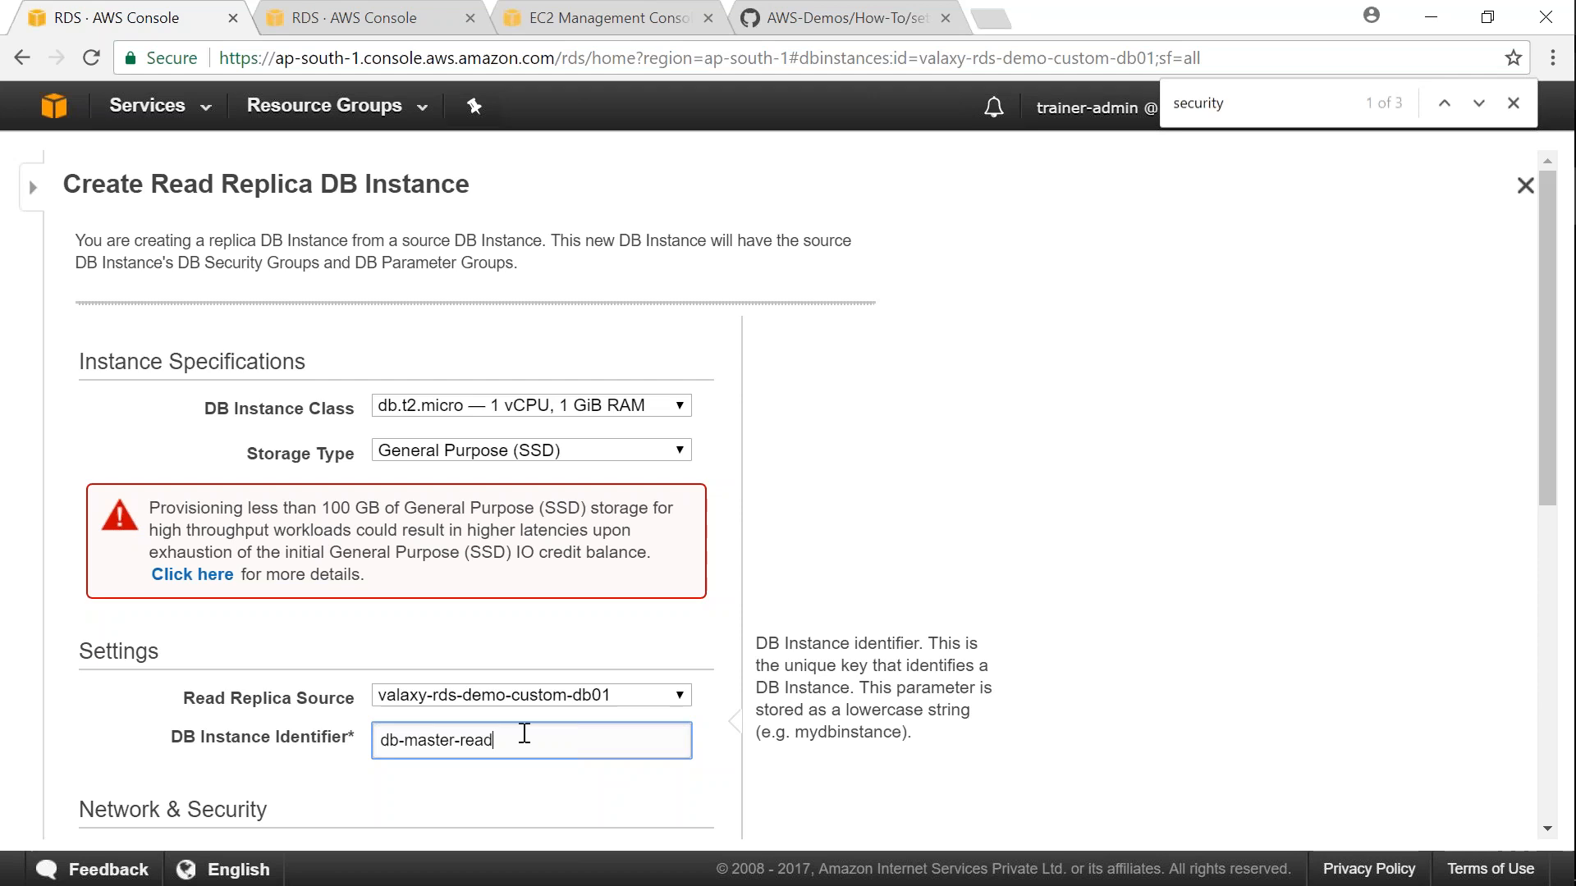
pyautogui.write('-replica')
# Keep Asia Pacific (Mumbai) as destination region and the existing DB subnet group, then create the read replica
pyautogui.scroll(-4, 635, 779)
pyautogui.scroll(-1, 635, 780)
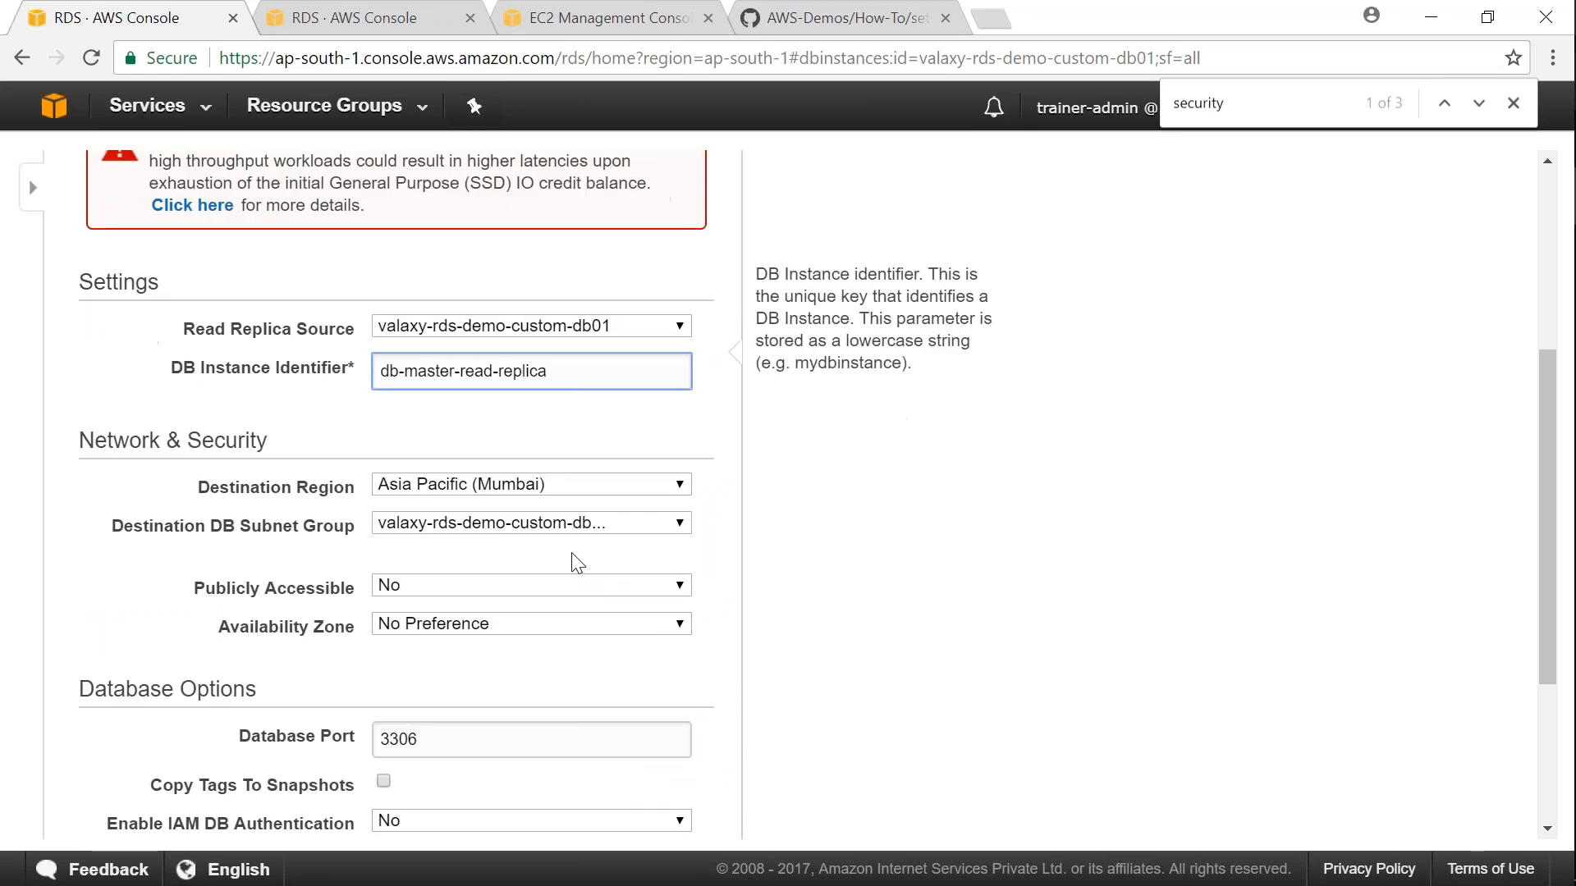
pyautogui.click(560, 488)
pyautogui.click(561, 489)
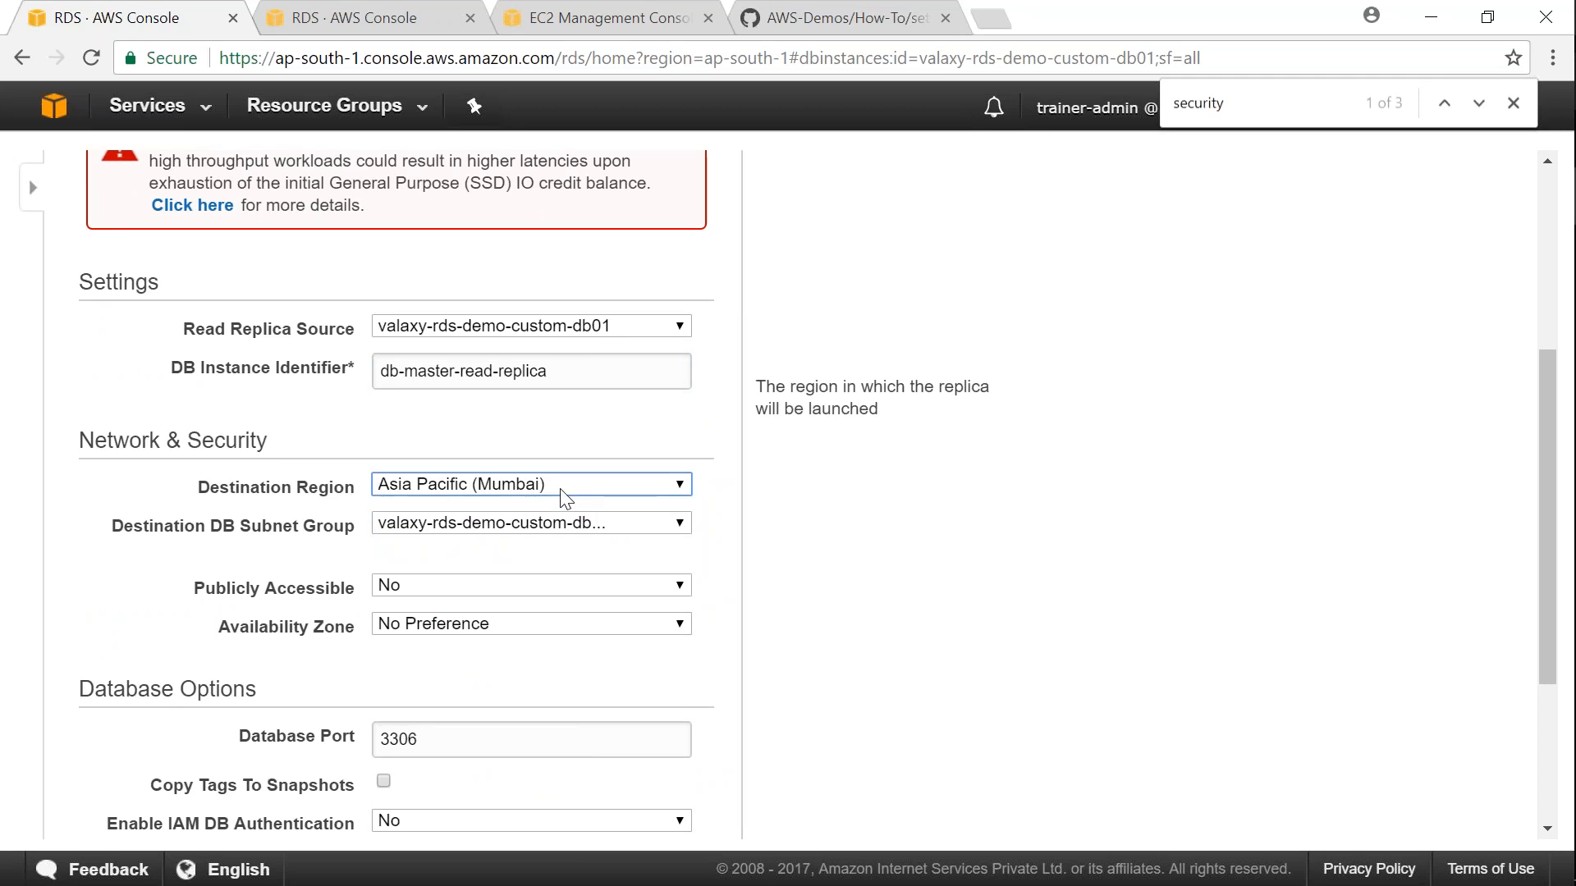
pyautogui.click(484, 555)
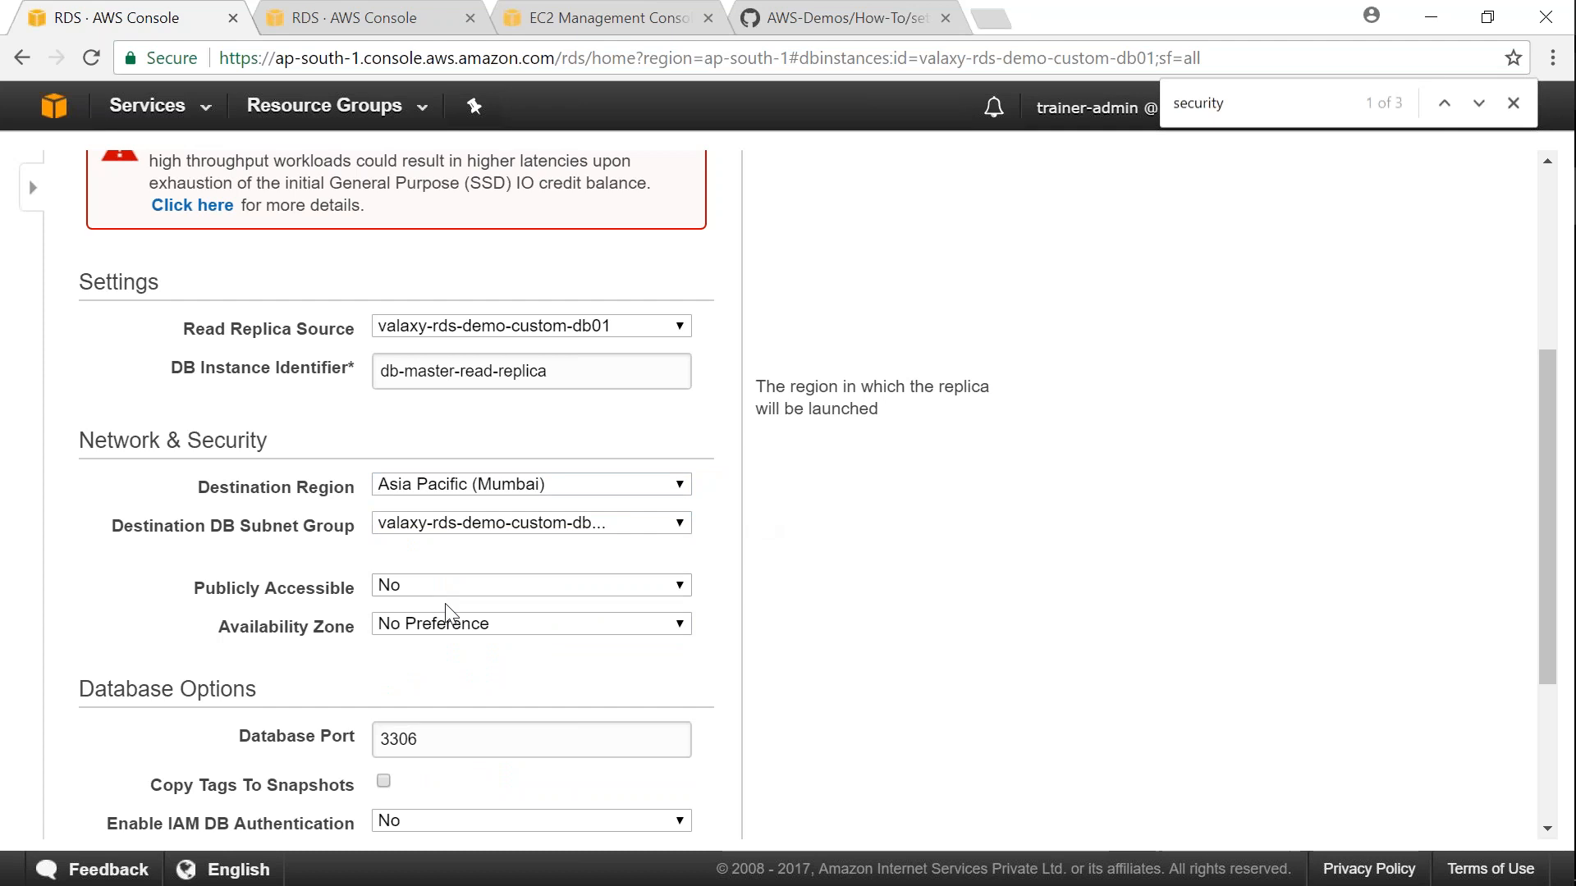
pyautogui.click(451, 529)
pyautogui.scroll(-3, 427, 662)
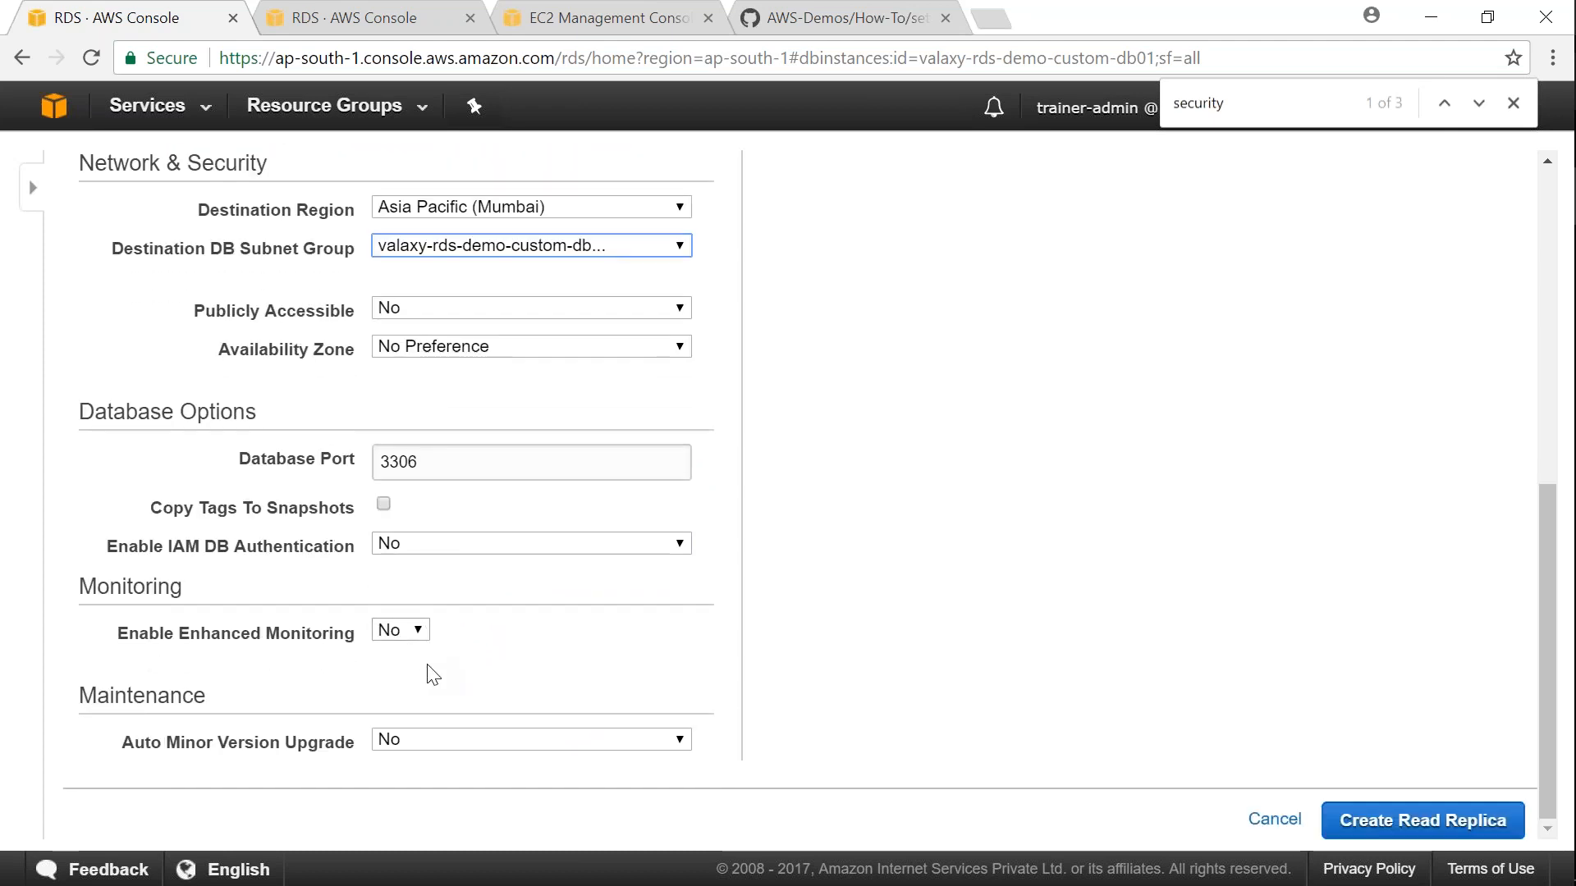
pyautogui.click(1384, 820)
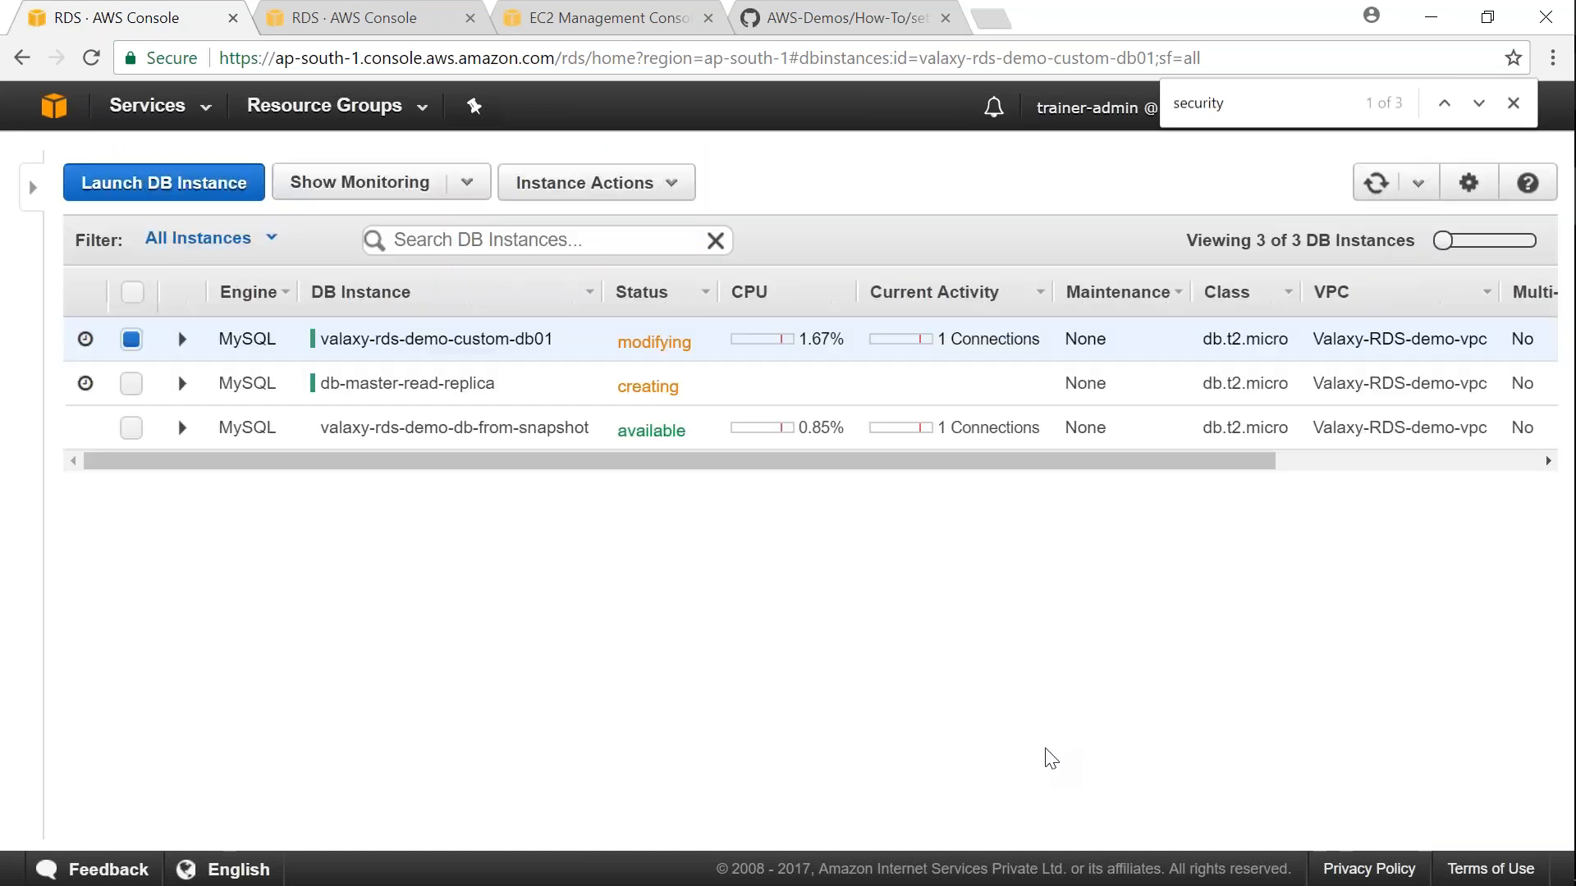
pyautogui.moveTo(616, 361); pyautogui.dragTo(684, 361)
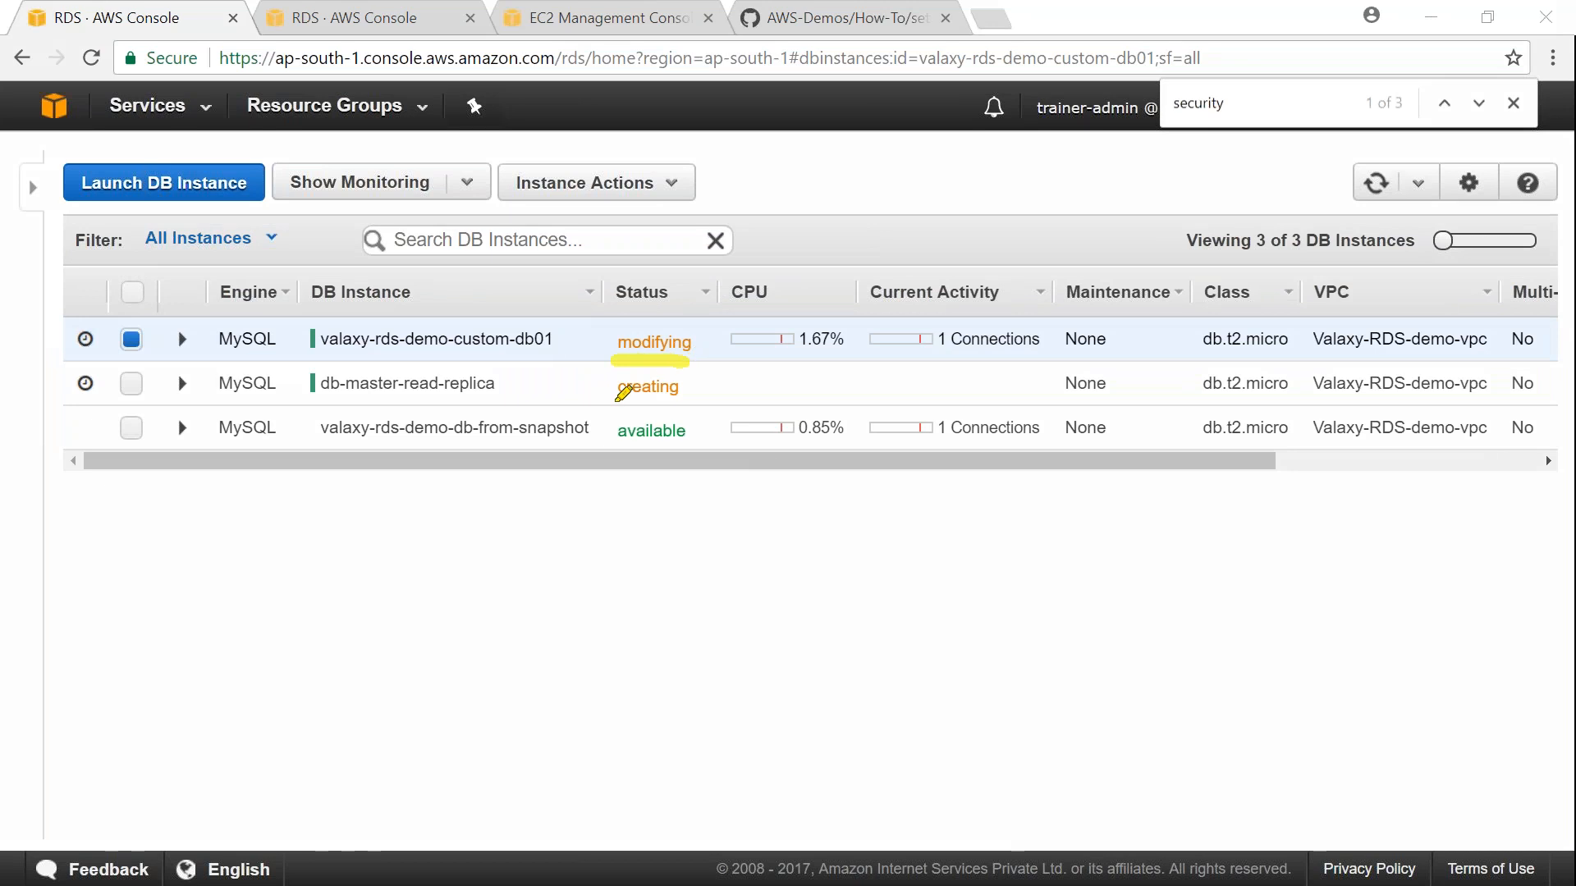
pyautogui.moveTo(614, 406); pyautogui.dragTo(682, 408)
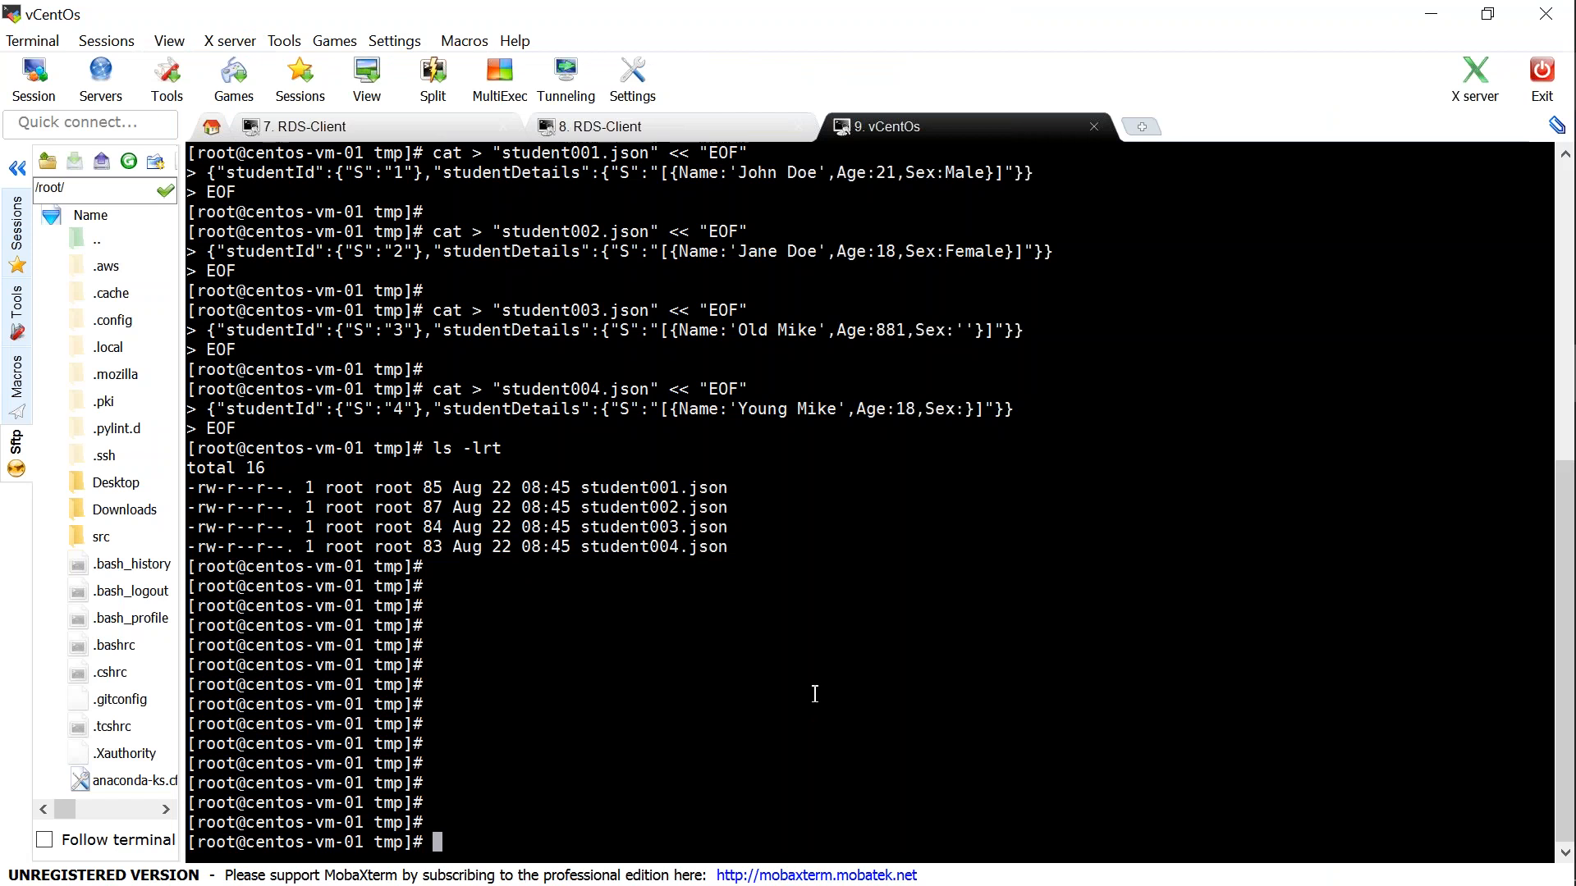
# Switch to Chrome and bring up the DynamoDB console showing the aws-students table
pyautogui.hotkey('alt', 'Tab')
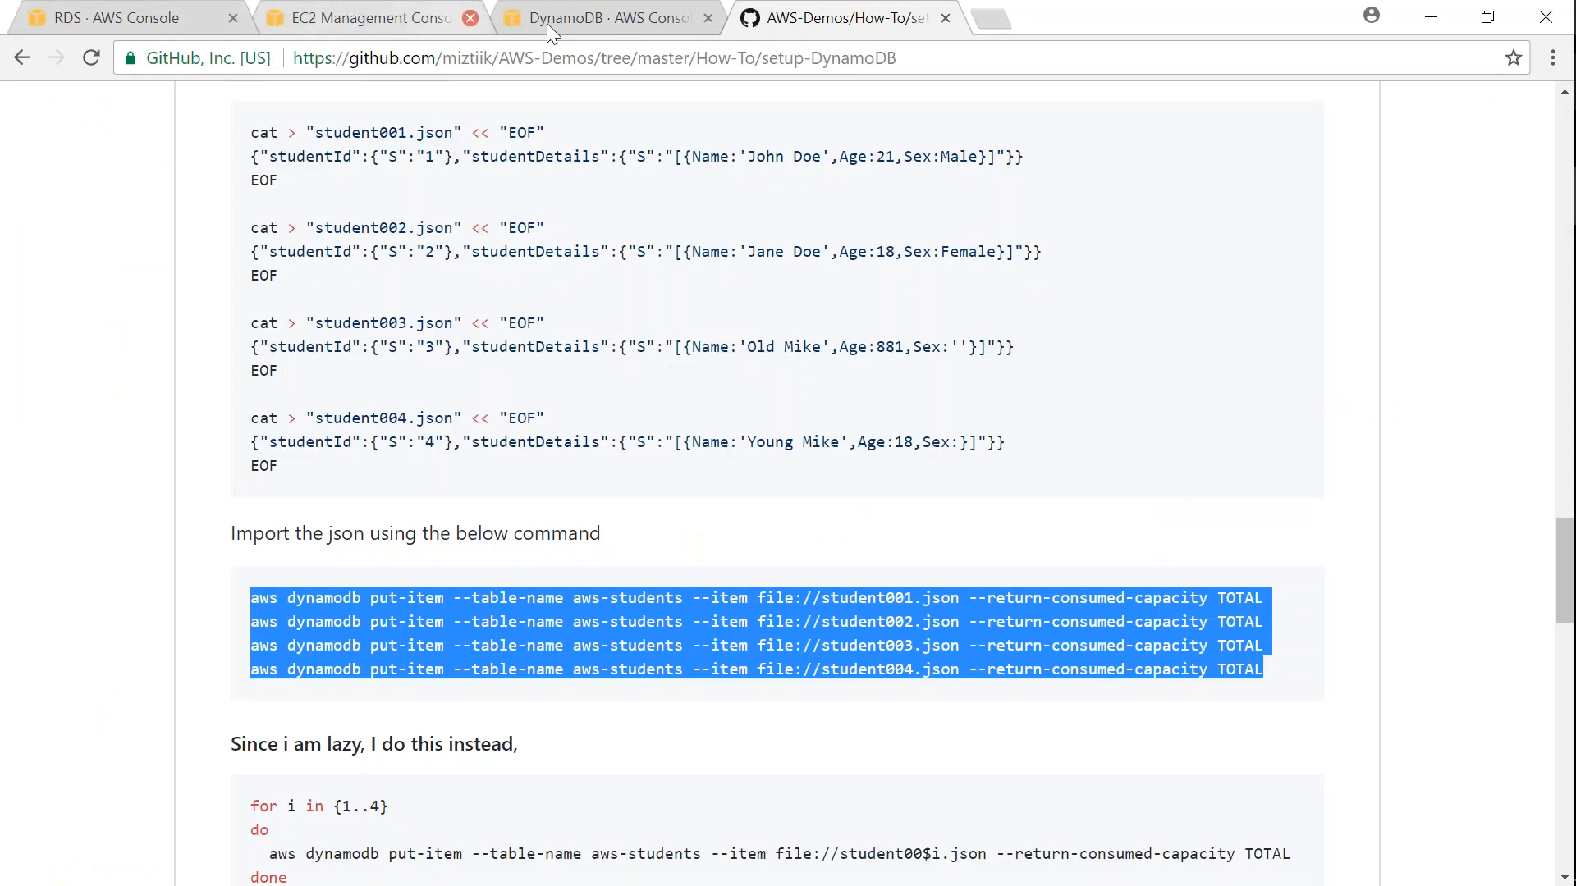
pyautogui.click(552, 24)
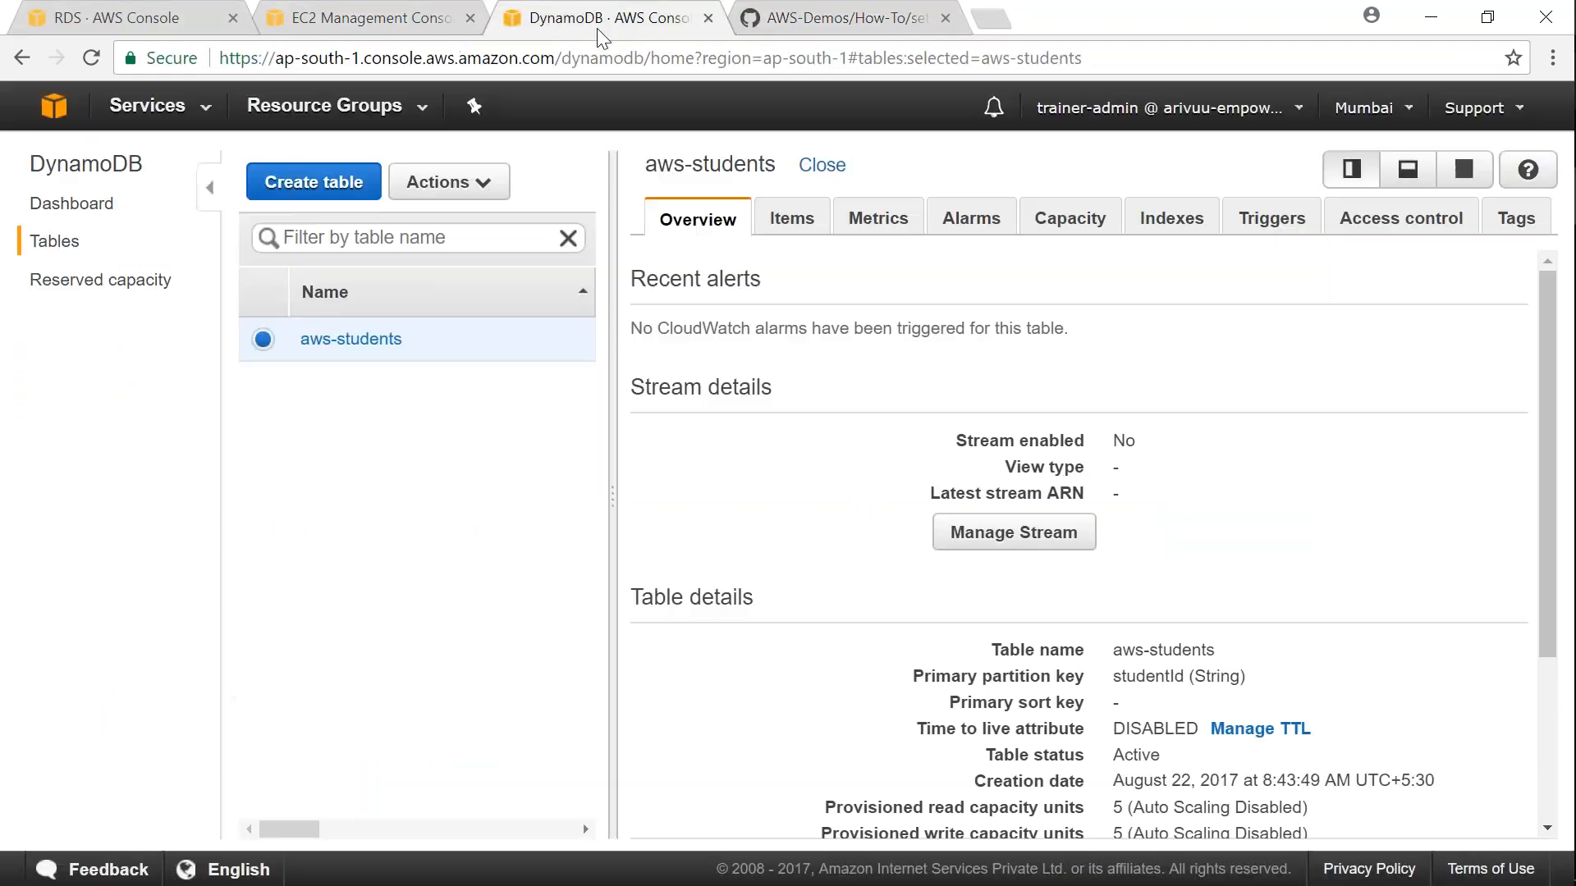